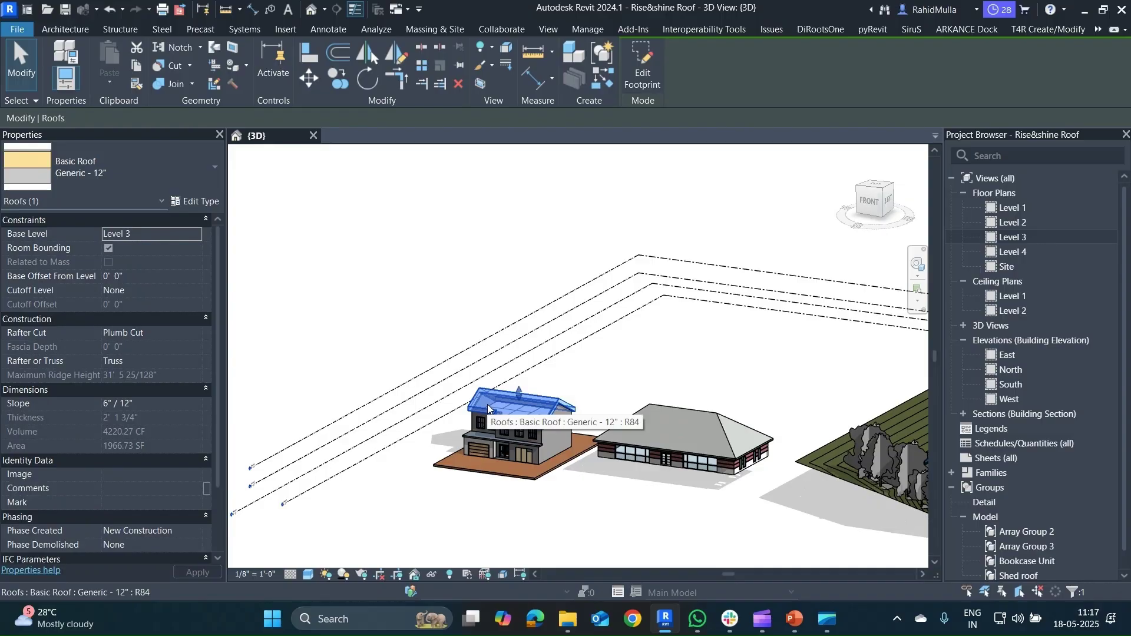
- Examine the layer structure of the two-storey house's Generic - 12" roof type in the section preview, discarding any layer edits
{"action": "left_click", "coordinate": [214, 202]}
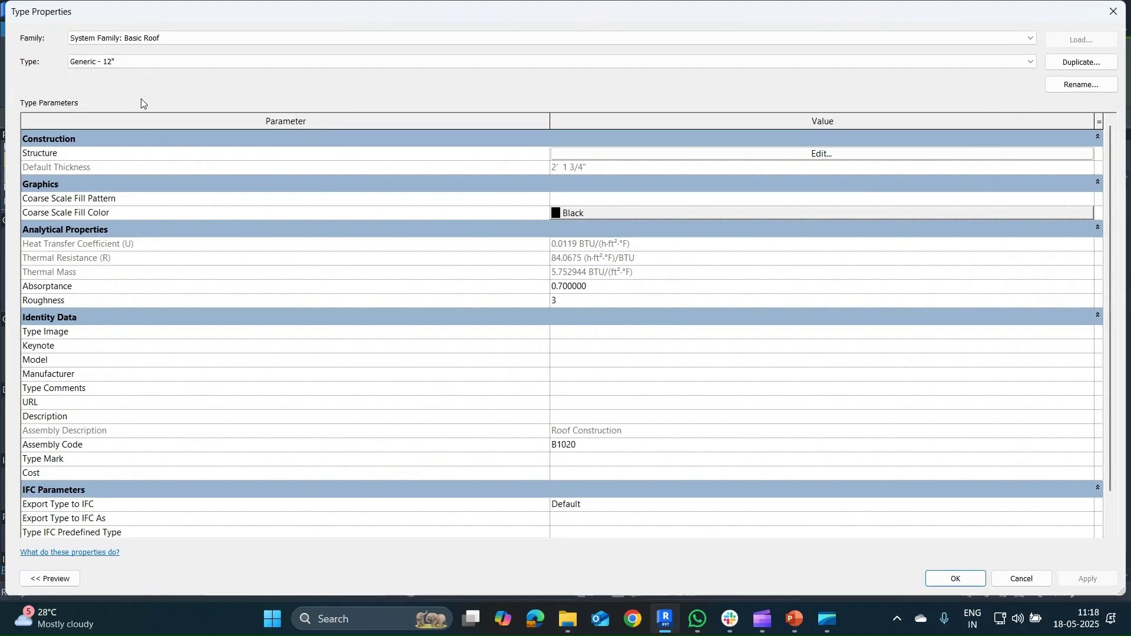
{"action": "left_click", "coordinate": [556, 155]}
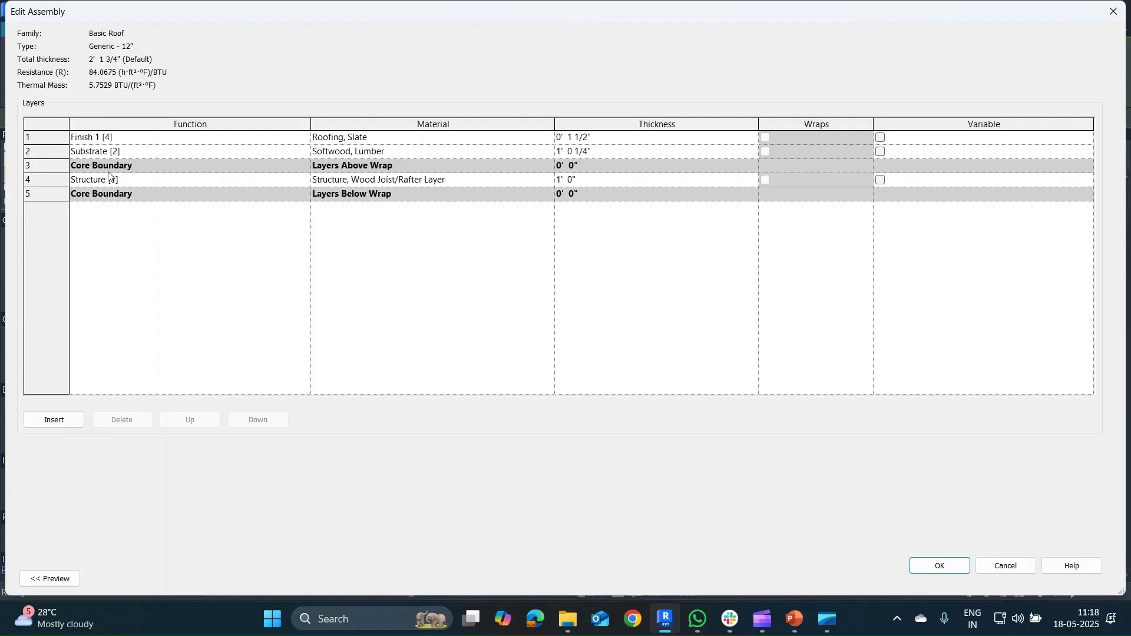
{"action": "left_click", "coordinate": [129, 153]}
{"action": "left_click", "coordinate": [54, 578]}
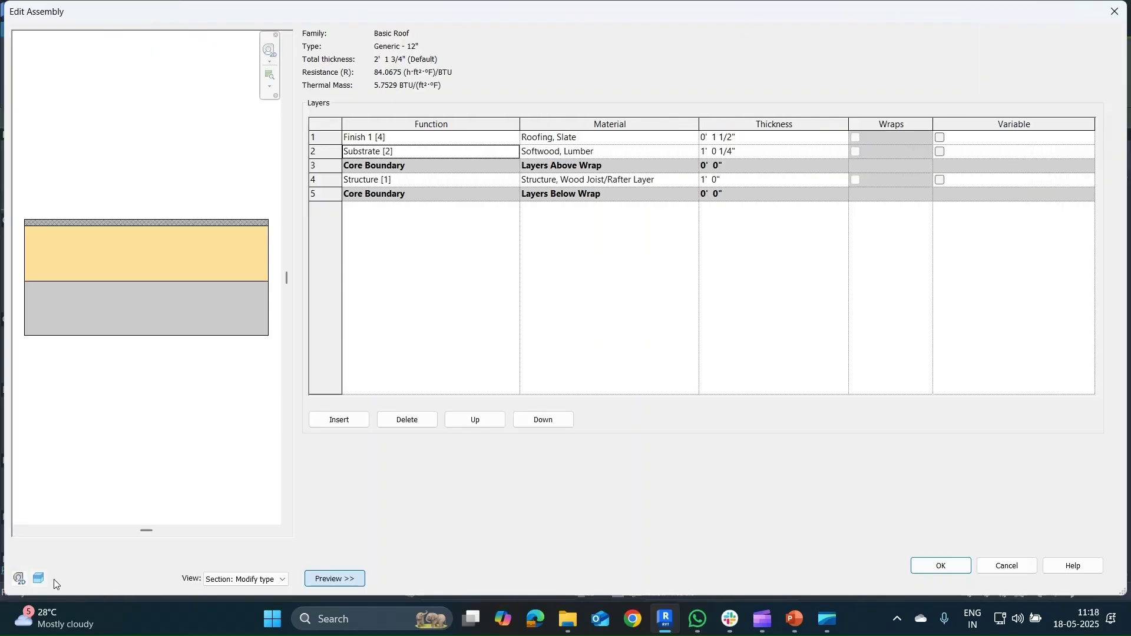
{"action": "left_click", "coordinate": [333, 420]}
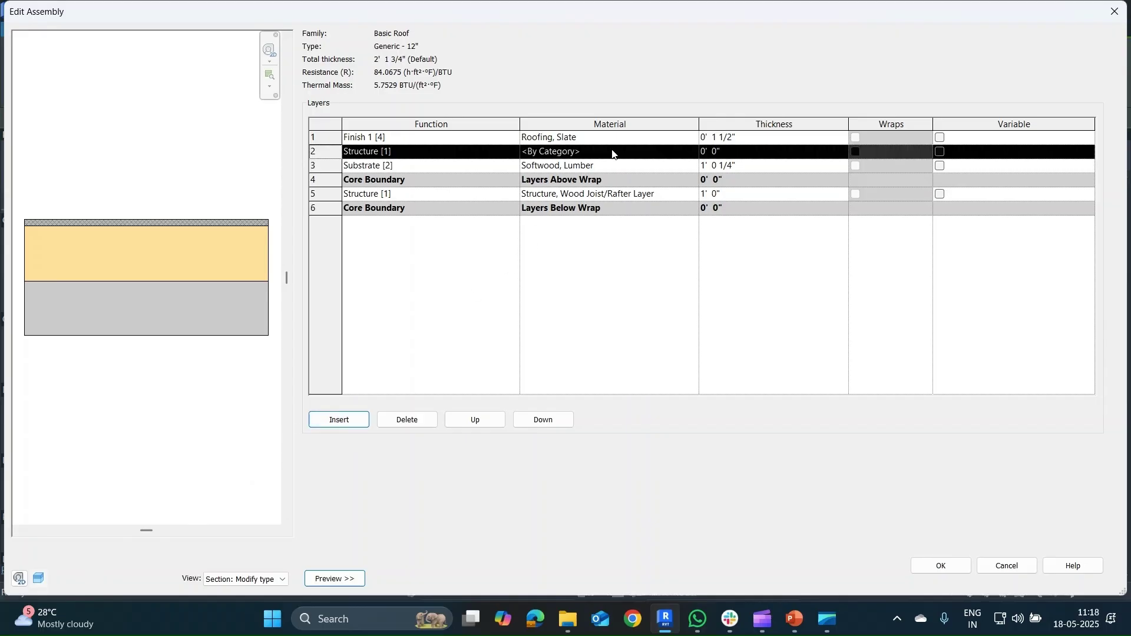
{"action": "left_click", "coordinate": [1115, 12]}
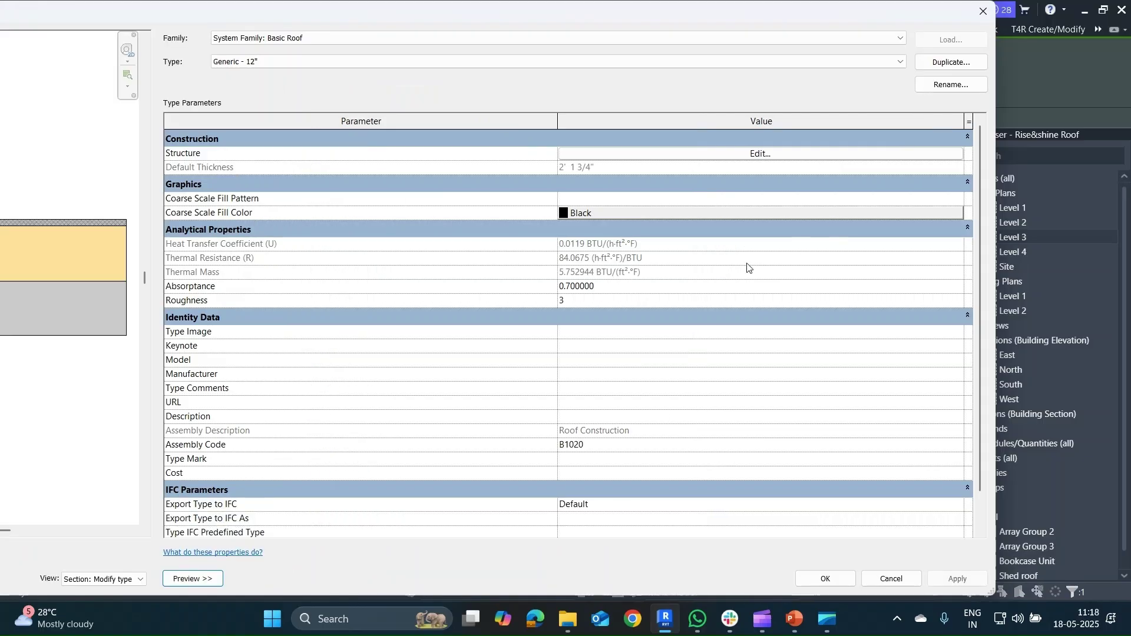
{"action": "left_click", "coordinate": [983, 11]}
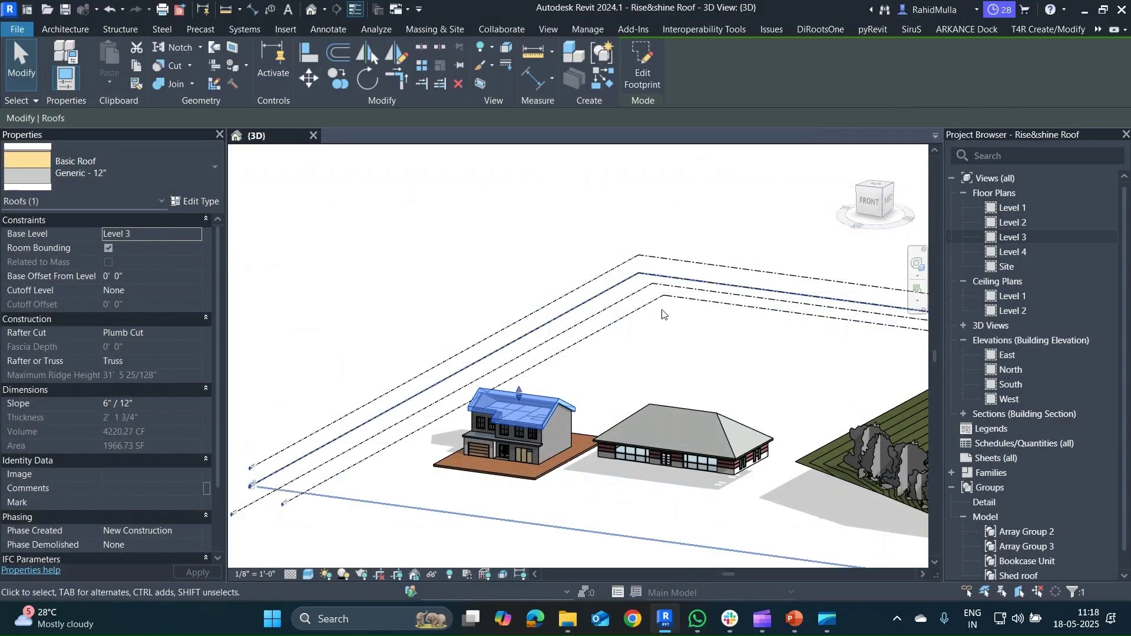
- Preview the roof material textures in a realistic visual style and return the 3D view to Shaded
{"action": "left_click", "coordinate": [623, 345]}
{"action": "scroll", "coordinate": [536, 399], "scroll_direction": "up", "scroll_amount": 3}
{"action": "left_click", "coordinate": [535, 398]}
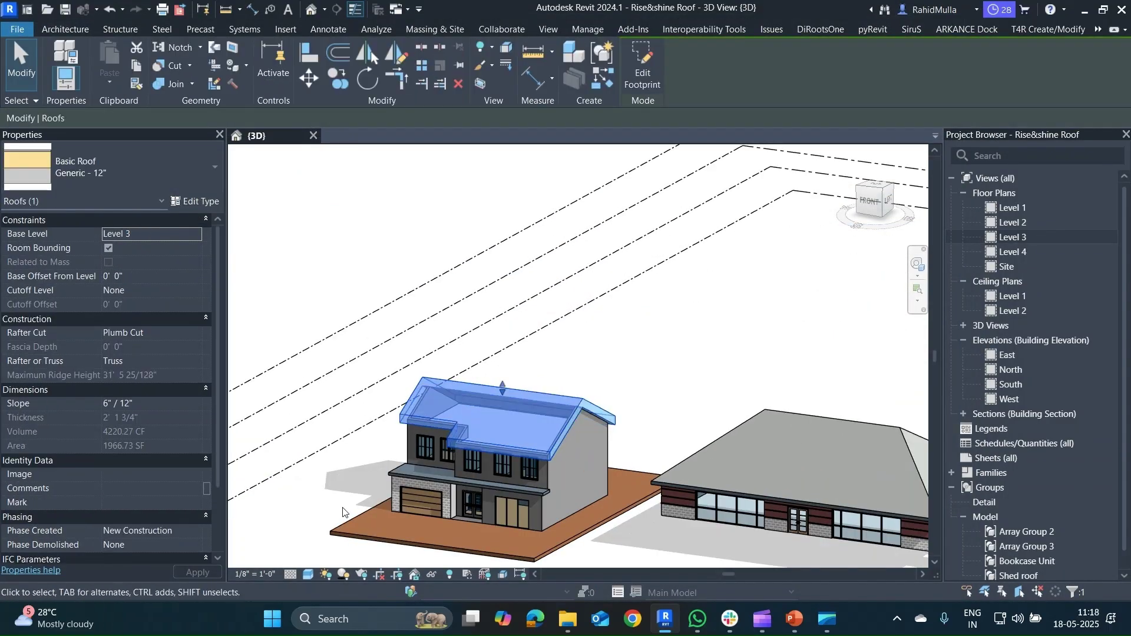
{"action": "left_click", "coordinate": [309, 575]}
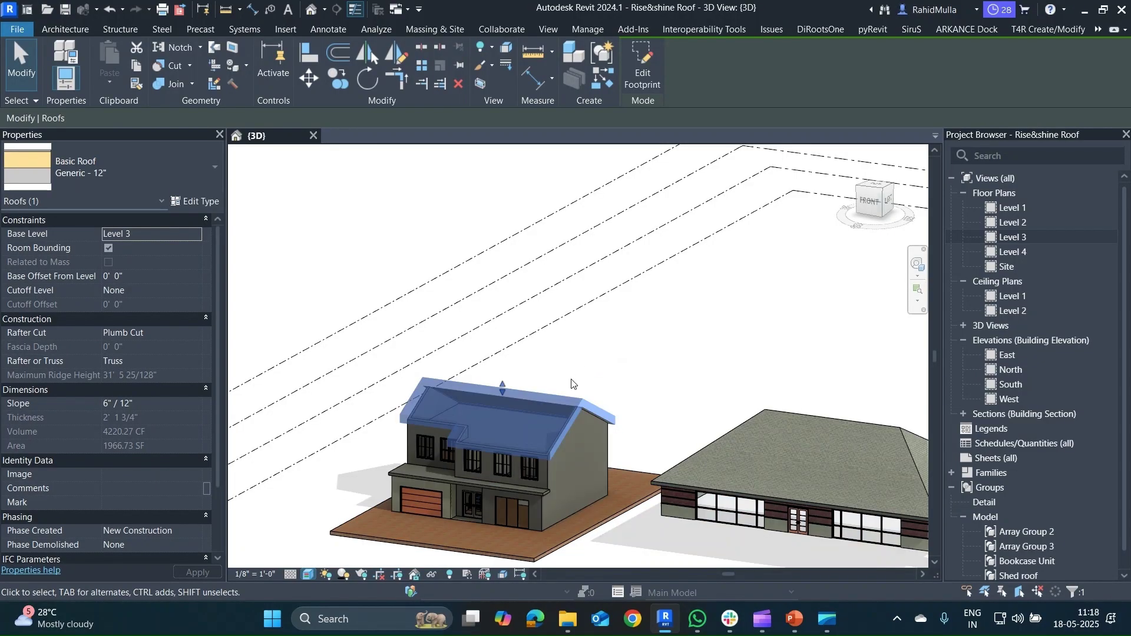
{"action": "key", "text": "Escape"}
{"action": "scroll", "coordinate": [553, 401], "scroll_direction": "up", "scroll_amount": 4}
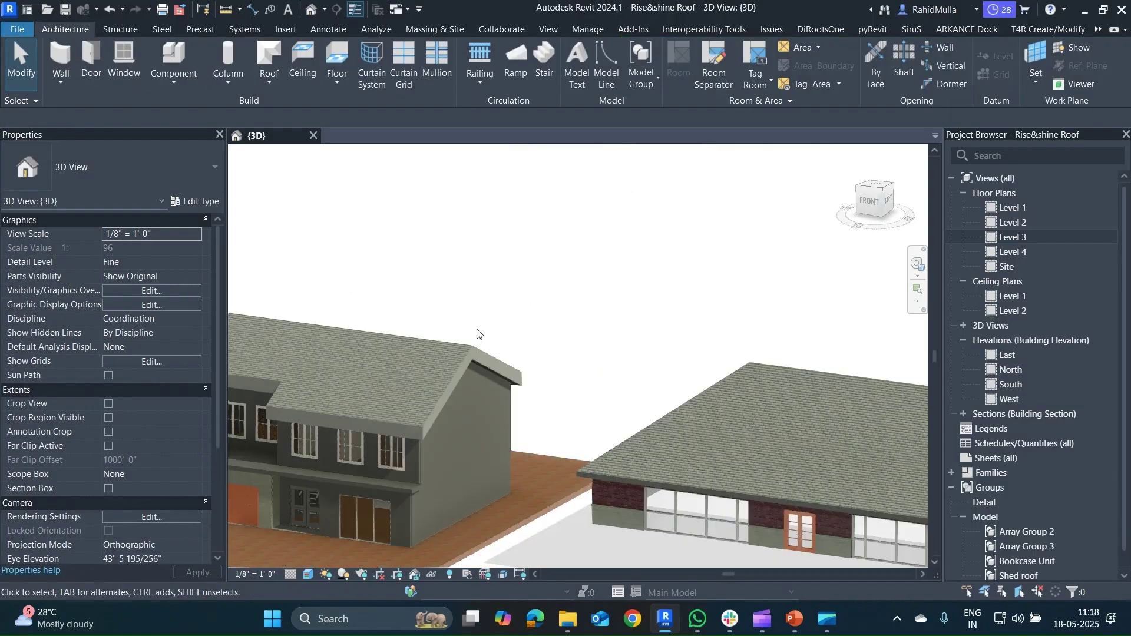
{"action": "key", "text": "s"}
{"action": "key", "text": "d"}
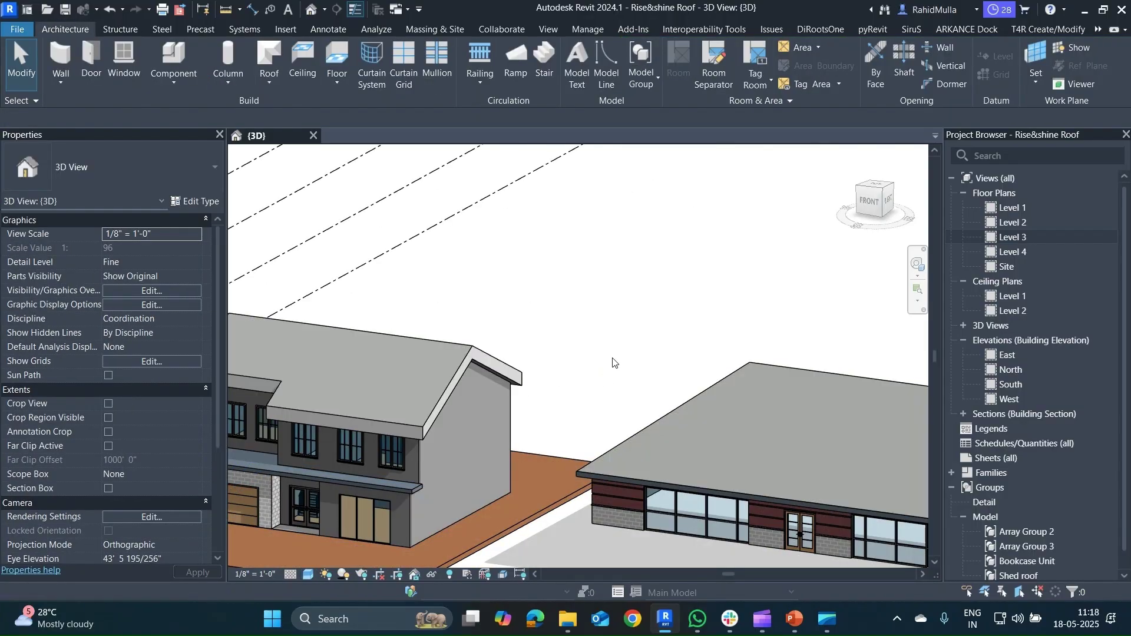
- Set the cutoff level of the single-storey building's hip roof to Level 4 while viewing it from the front
{"action": "scroll", "coordinate": [613, 363], "scroll_direction": "down", "scroll_amount": 5}
{"action": "left_click", "coordinate": [657, 379]}
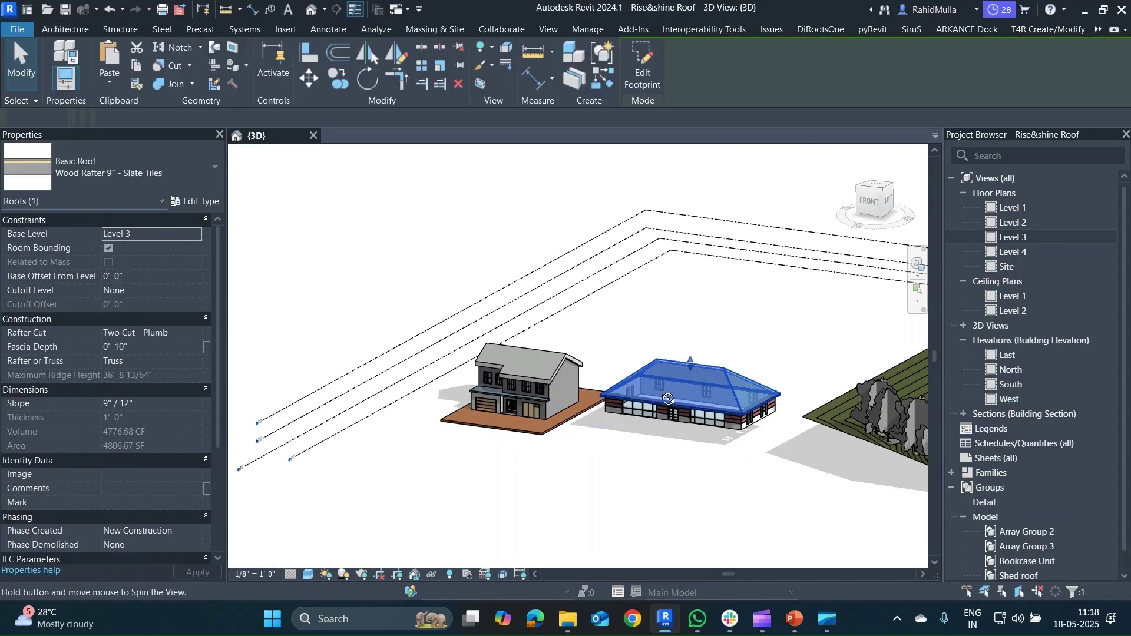
{"action": "middle_click_drag", "start_coordinate": [668, 399], "coordinate": [766, 335], "text": "shift"}
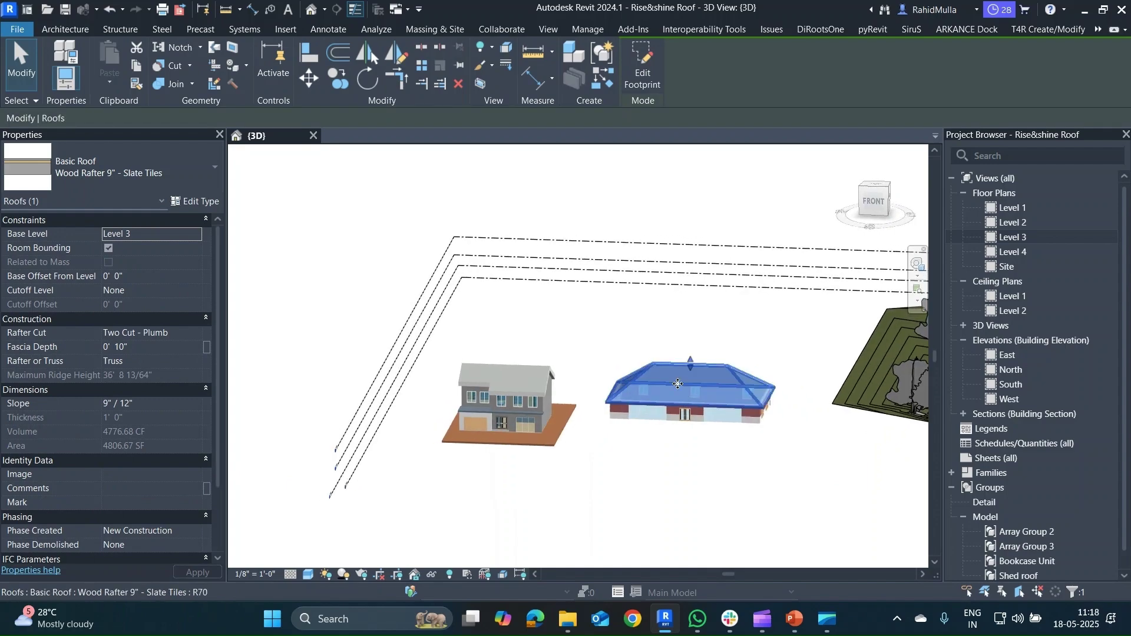
{"action": "left_click", "coordinate": [871, 203]}
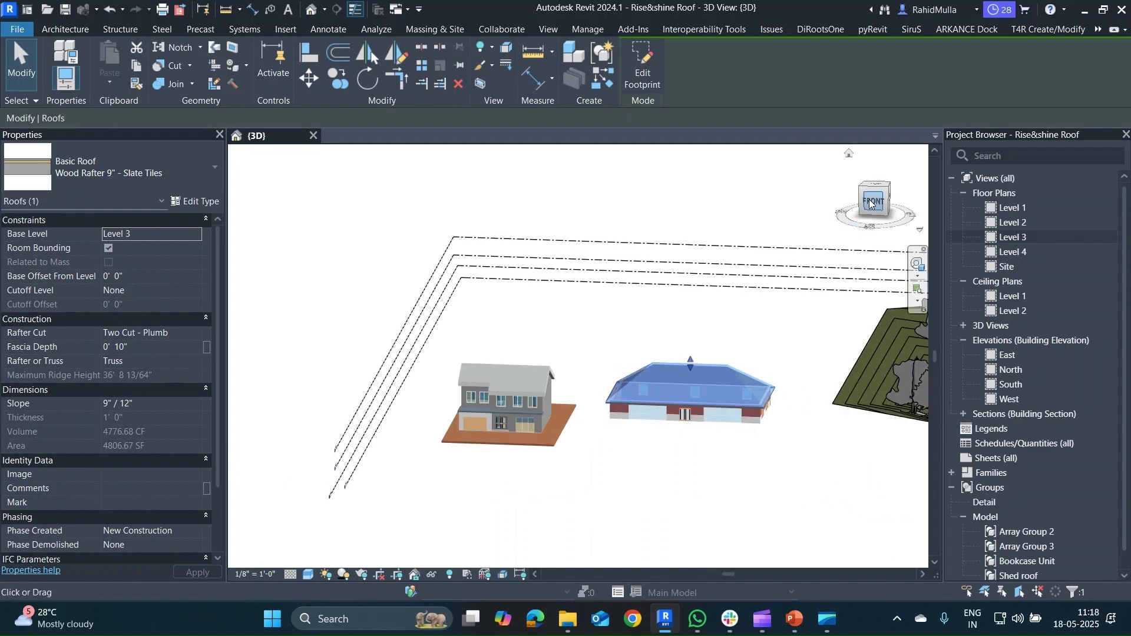
{"action": "key", "text": "Escape"}
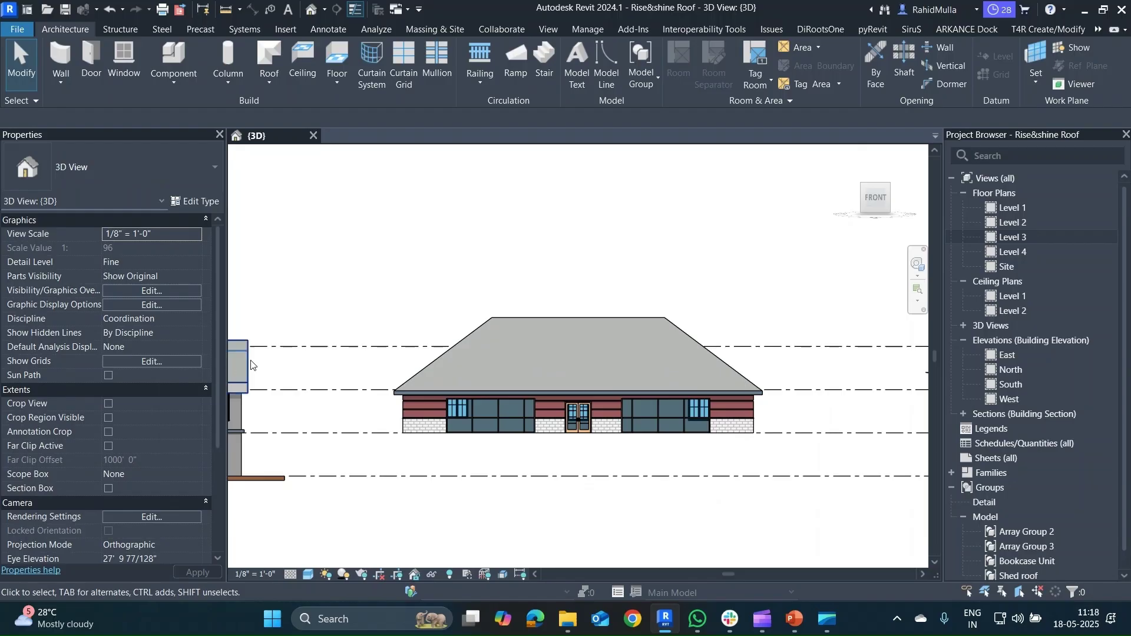
{"action": "left_click", "coordinate": [505, 324]}
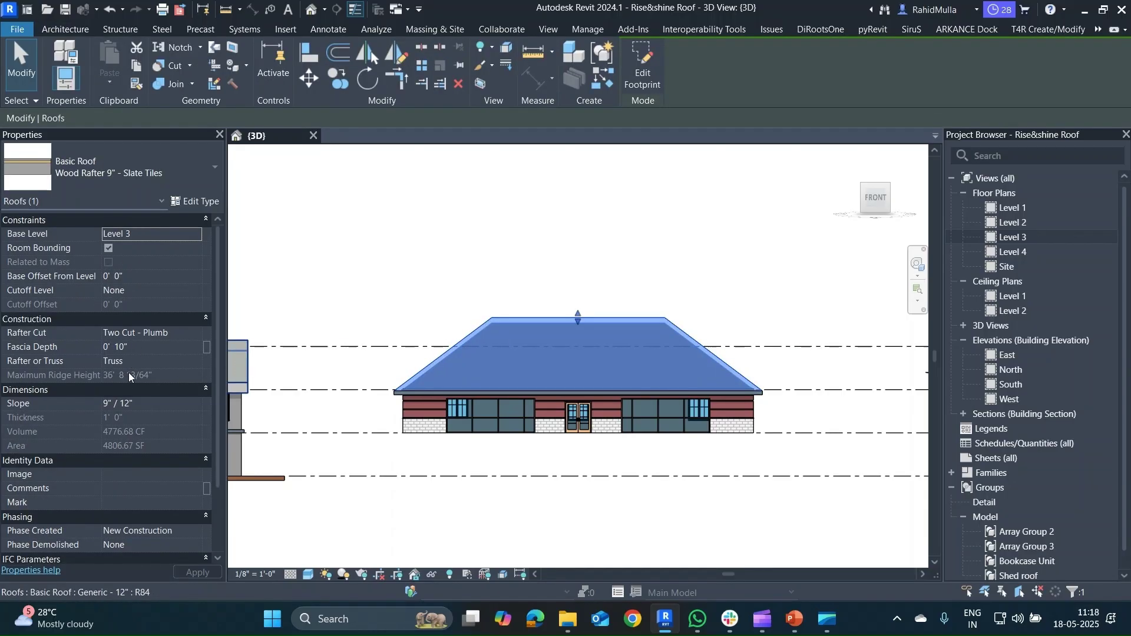
{"action": "left_click", "coordinate": [195, 290]}
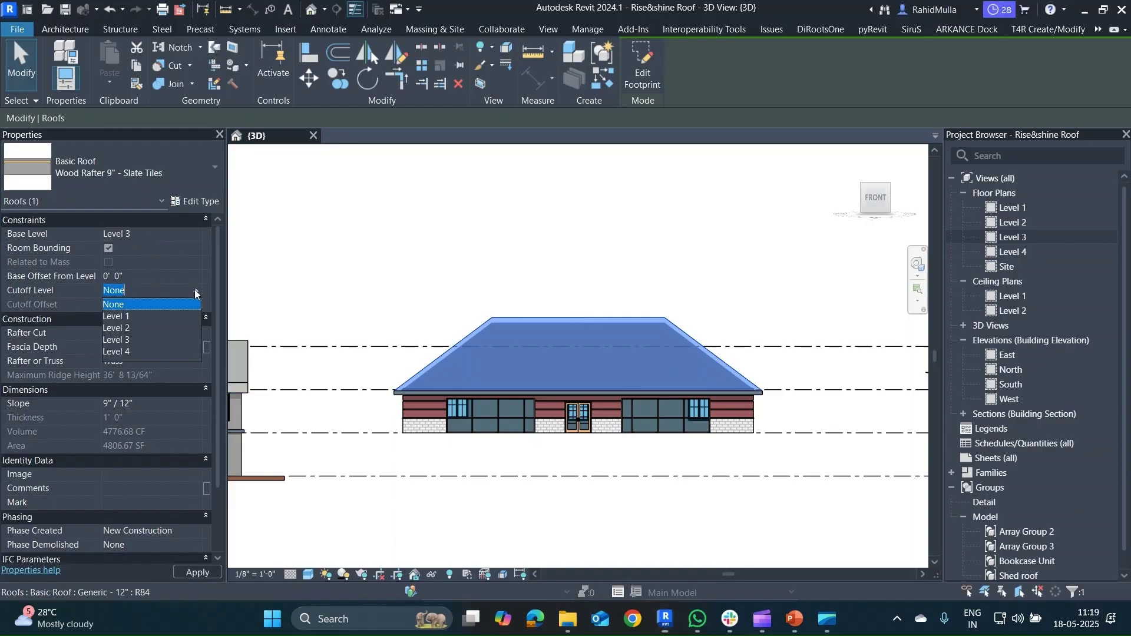
{"action": "left_click", "coordinate": [134, 351]}
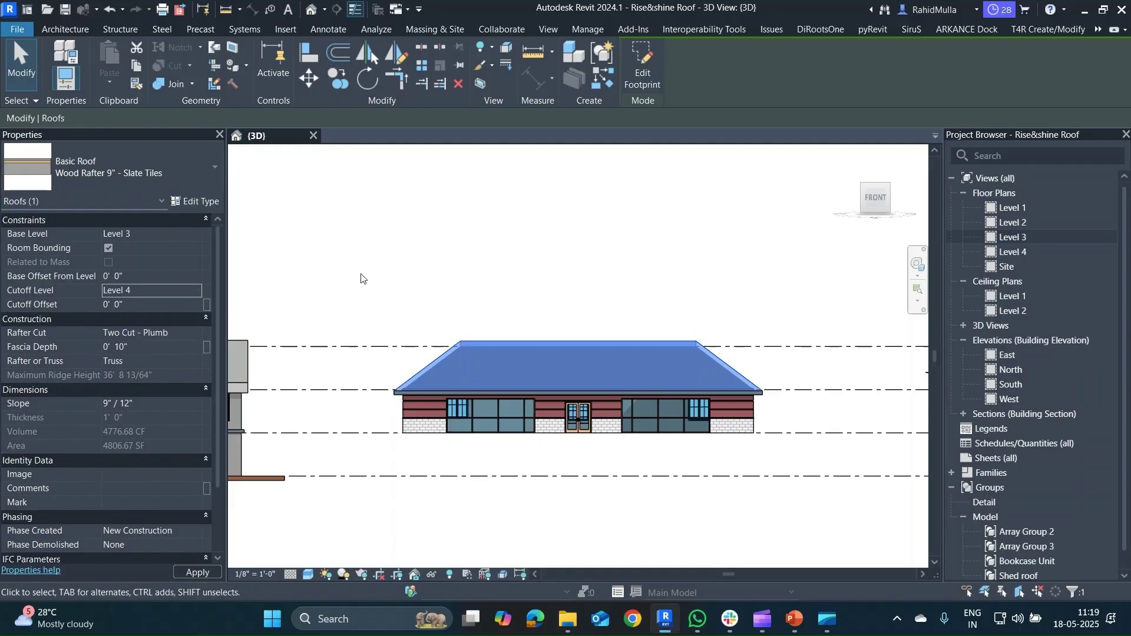
- Start a Roof by Footprint on Level 4 in the top view of the cut-off hip roof
{"action": "left_click", "coordinate": [338, 295]}
{"action": "middle_click_drag", "start_coordinate": [338, 296], "coordinate": [369, 457], "text": "shift"}
{"action": "left_click", "coordinate": [529, 375]}
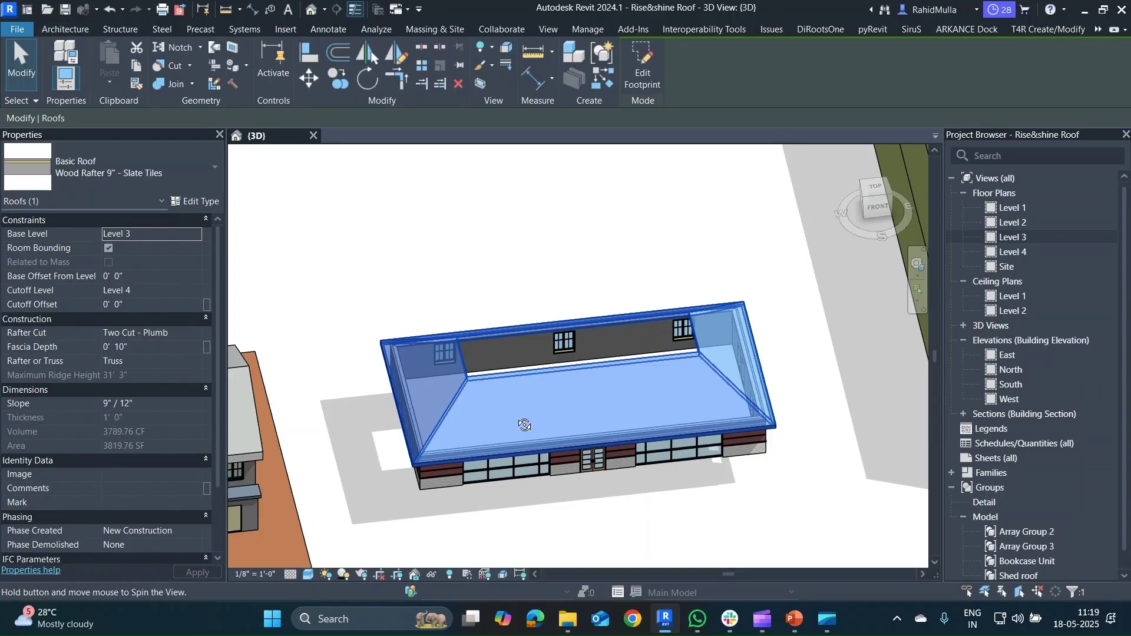
{"action": "left_click", "coordinate": [876, 201]}
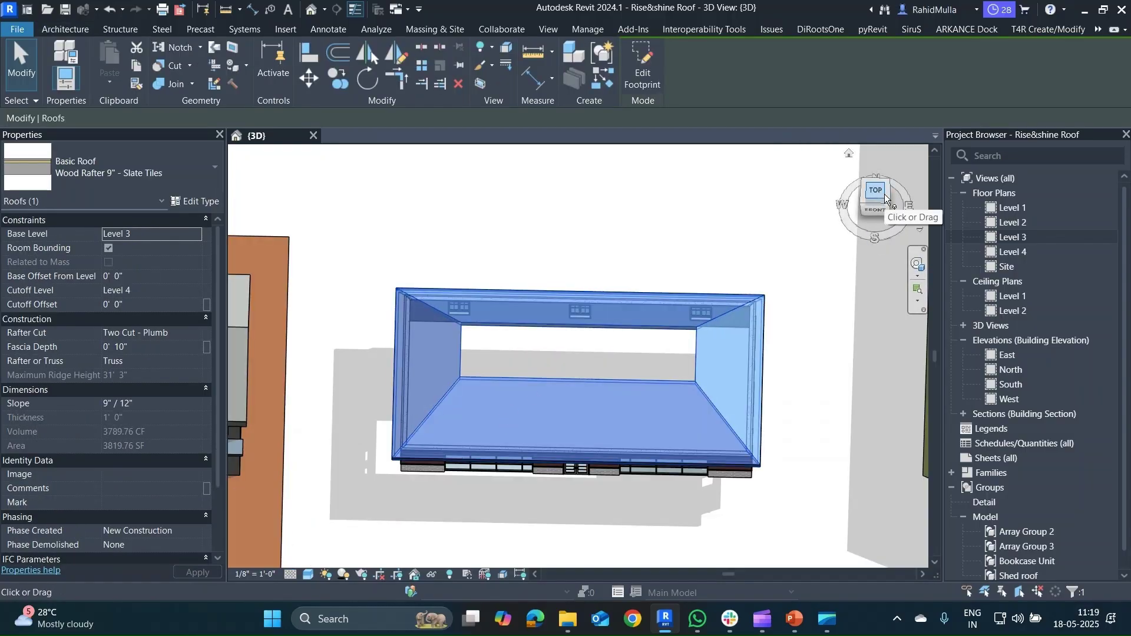
{"action": "left_click", "coordinate": [875, 195]}
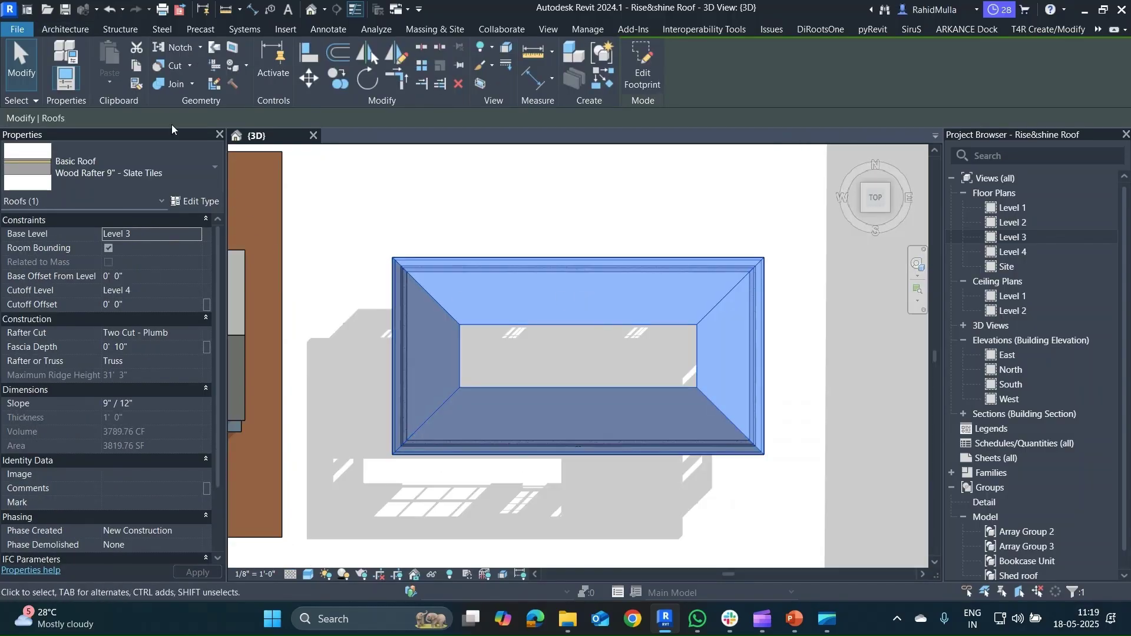
{"action": "left_click", "coordinate": [66, 29]}
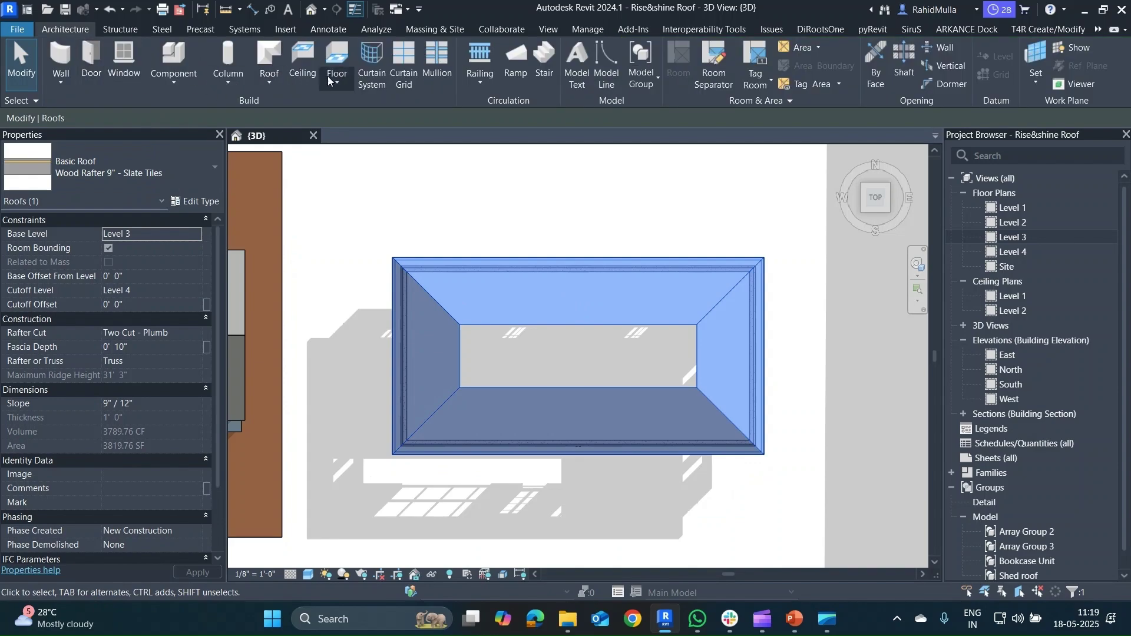
{"action": "left_click", "coordinate": [271, 86]}
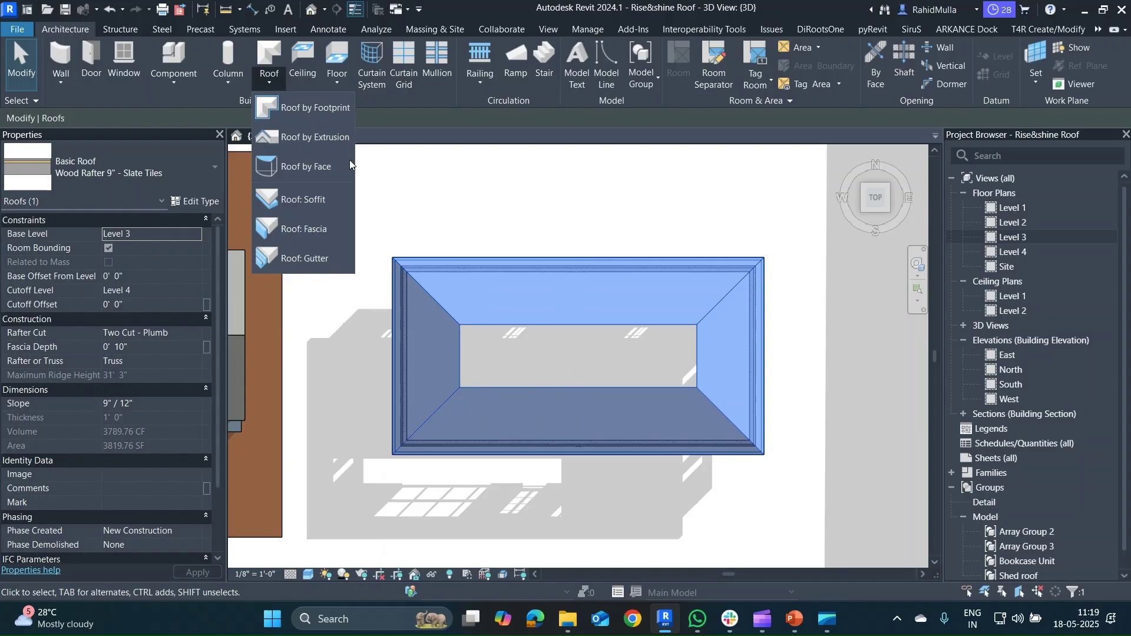
{"action": "left_click", "coordinate": [320, 112]}
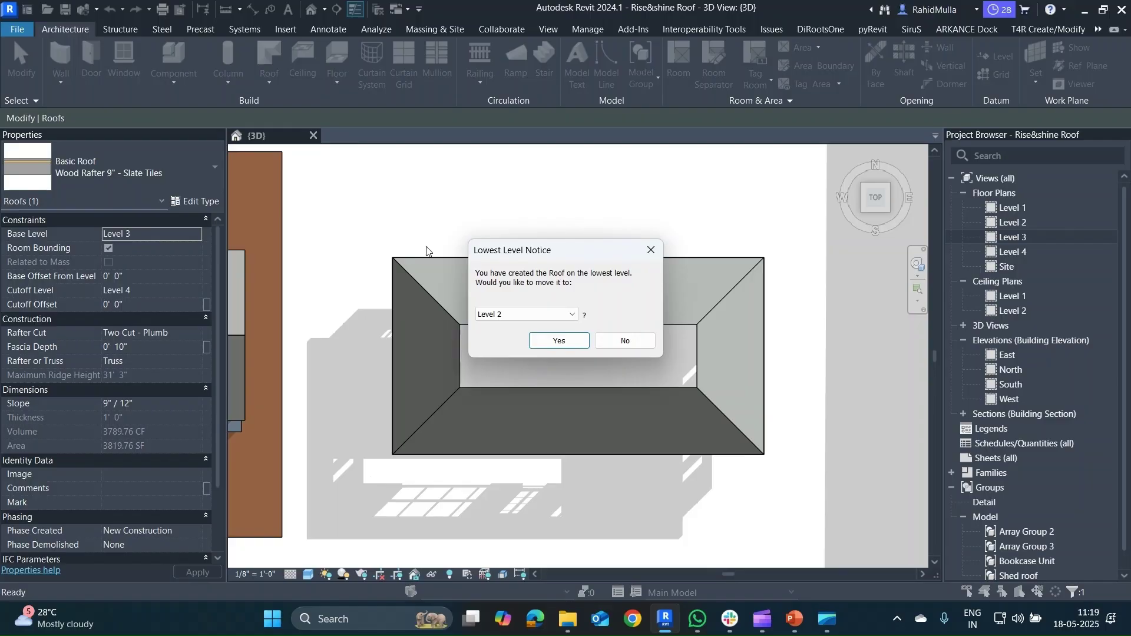
{"action": "left_click", "coordinate": [500, 313]}
{"action": "left_click", "coordinate": [500, 354]}
{"action": "left_click", "coordinate": [538, 341]}
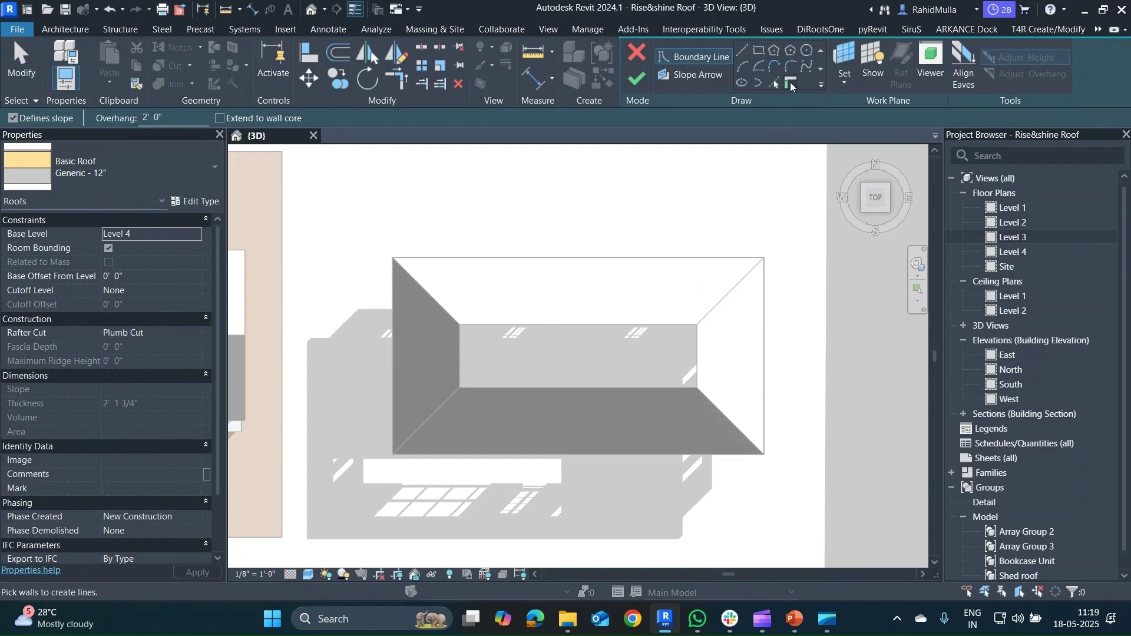
- Create slope-defining boundary lines by picking the four edges of the rectangular opening in the cut-off roof
{"action": "left_click", "coordinate": [775, 85]}
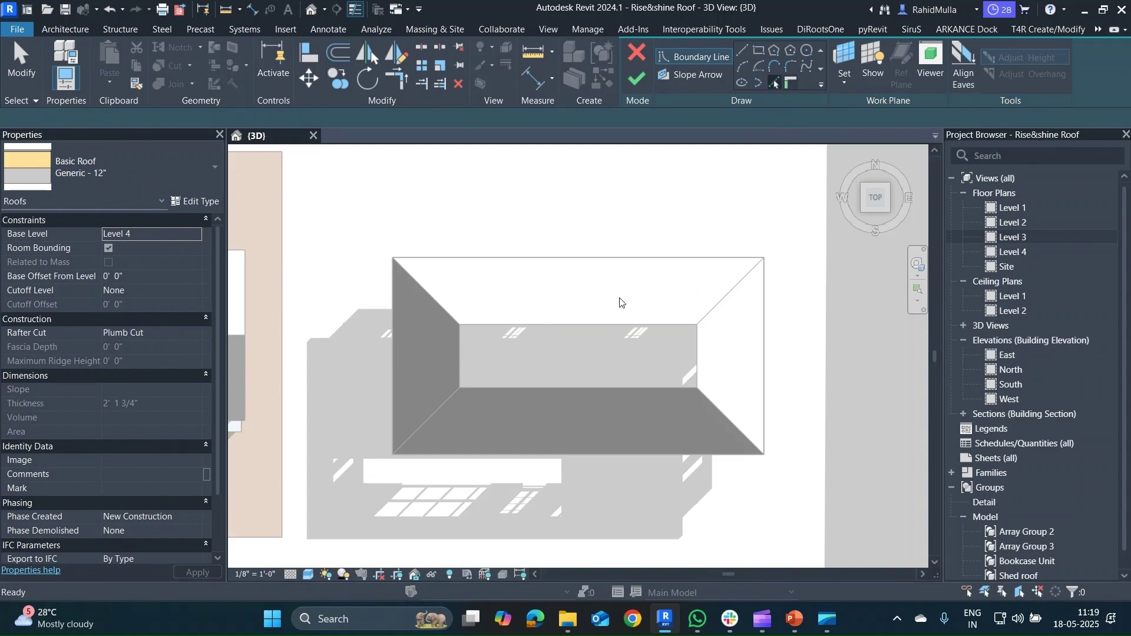
{"action": "left_click", "coordinate": [582, 324]}
{"action": "left_click", "coordinate": [459, 359]}
{"action": "left_click", "coordinate": [509, 387]}
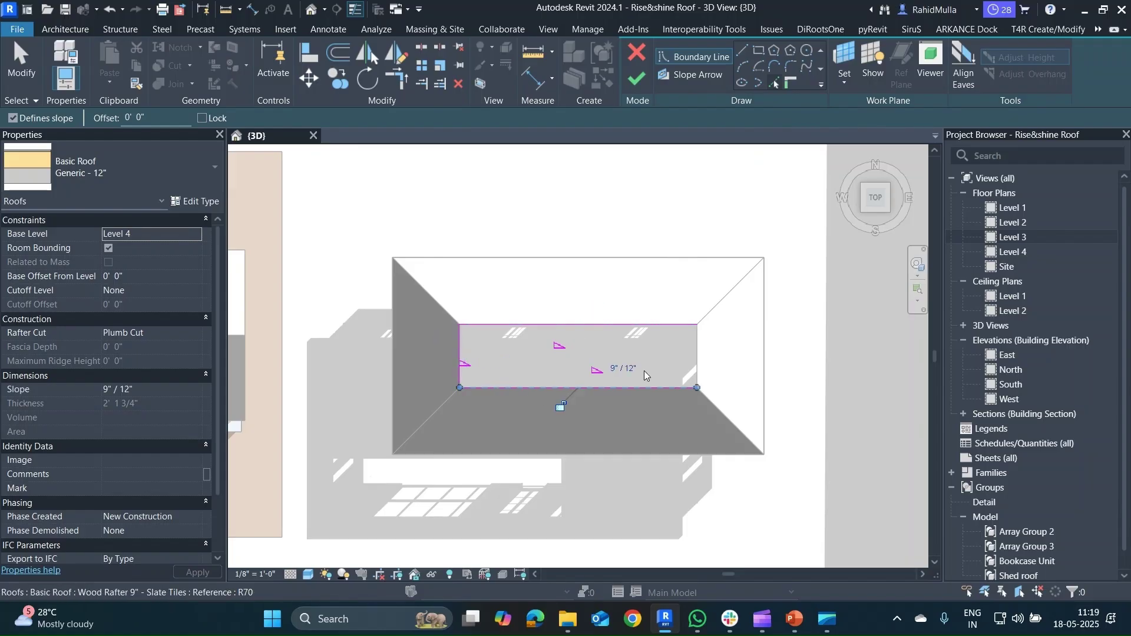
{"action": "left_click", "coordinate": [695, 354]}
{"action": "scroll", "coordinate": [694, 352], "scroll_direction": "down", "scroll_amount": 3}
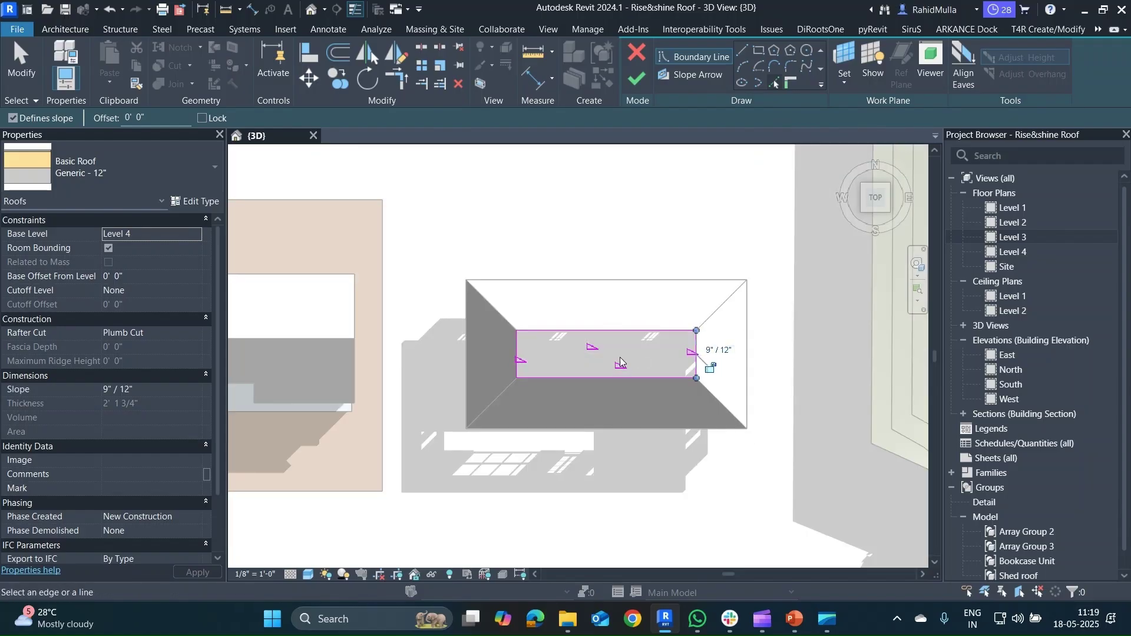
{"action": "middle_click_drag", "start_coordinate": [639, 352], "coordinate": [598, 245], "text": "shift"}
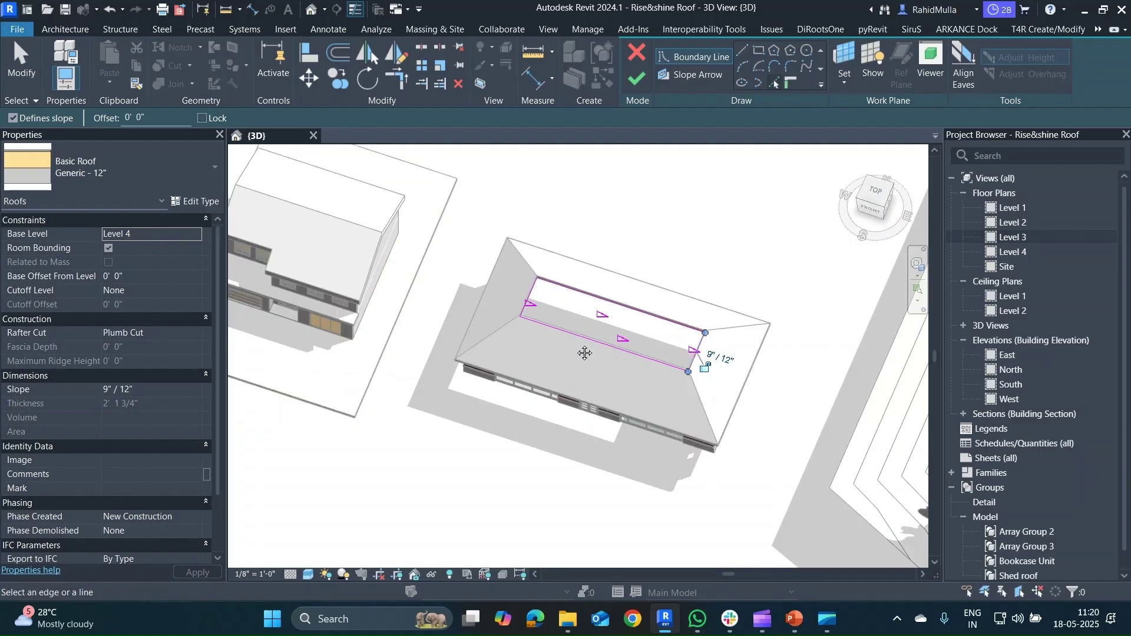
{"action": "middle_click_drag", "start_coordinate": [577, 344], "coordinate": [561, 368]}
{"action": "left_click", "coordinate": [652, 355]}
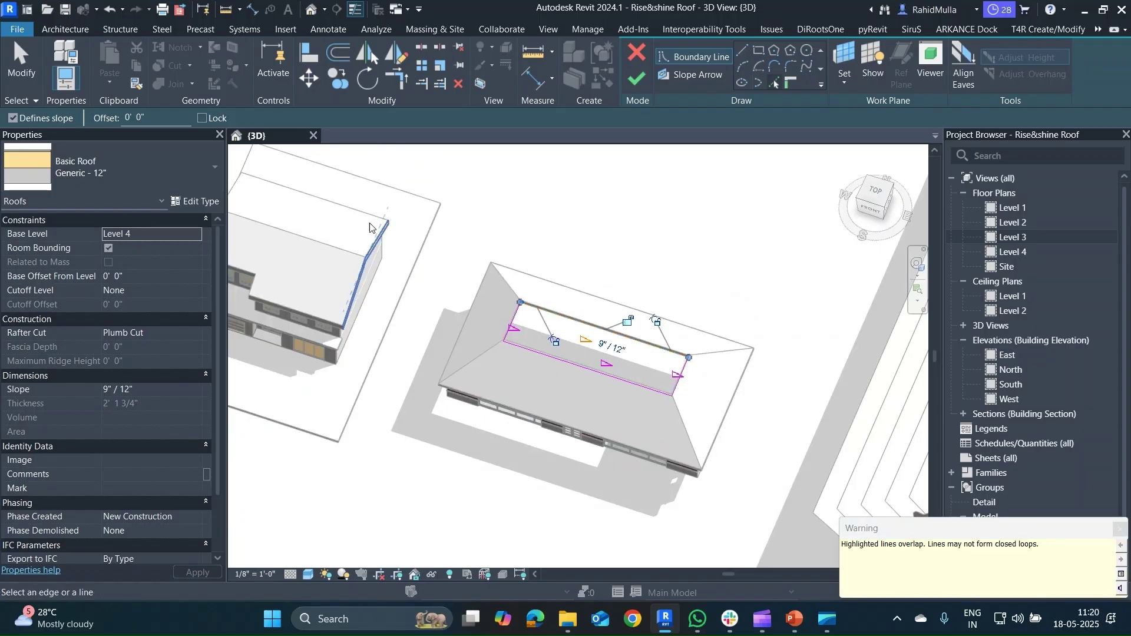
{"action": "key", "text": "Escape"}
{"action": "left_click", "coordinate": [578, 322]}
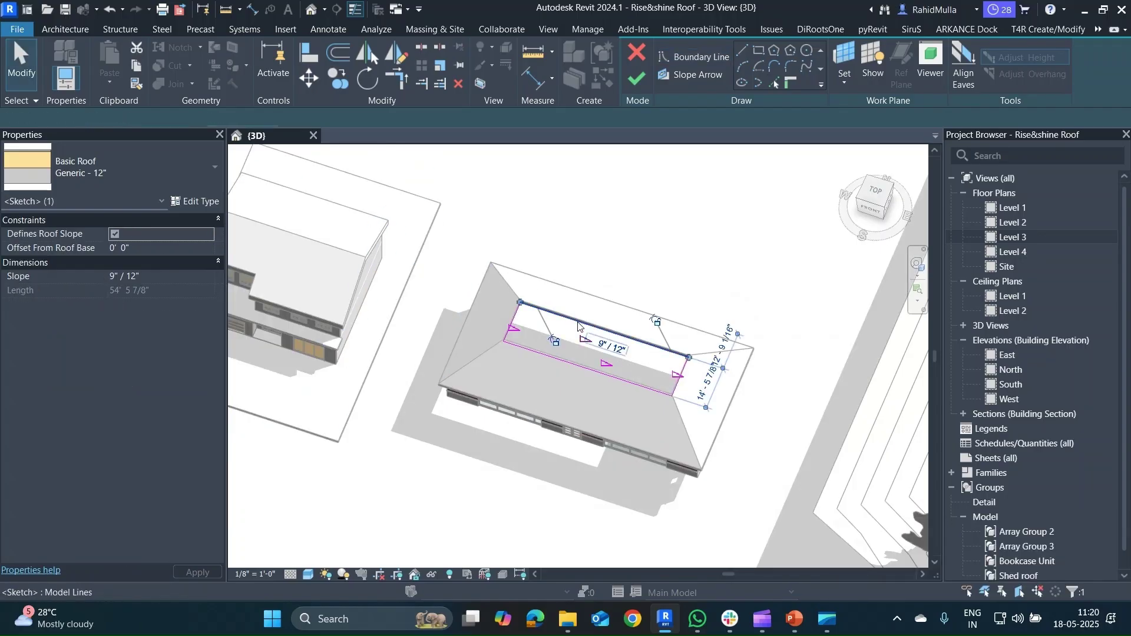
{"action": "key", "text": "Delete"}
{"action": "left_click", "coordinate": [578, 322]}
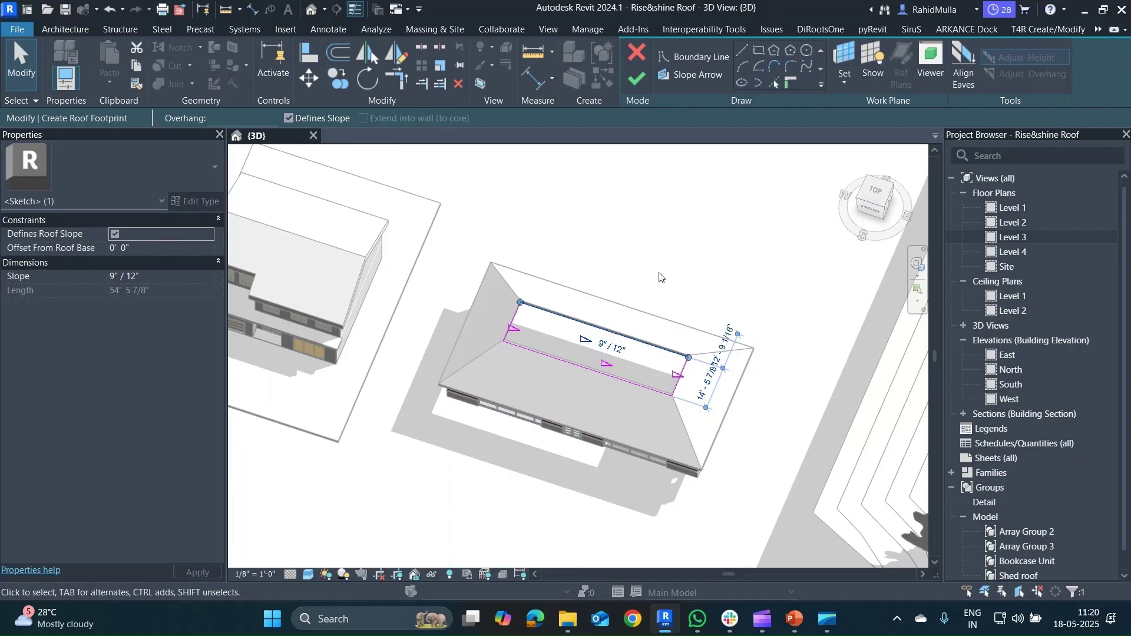
- Finish the footprint sketch to create the upper roof and inspect its junction with the lower roof
{"action": "left_click", "coordinate": [636, 78]}
{"action": "left_click", "coordinate": [638, 248]}
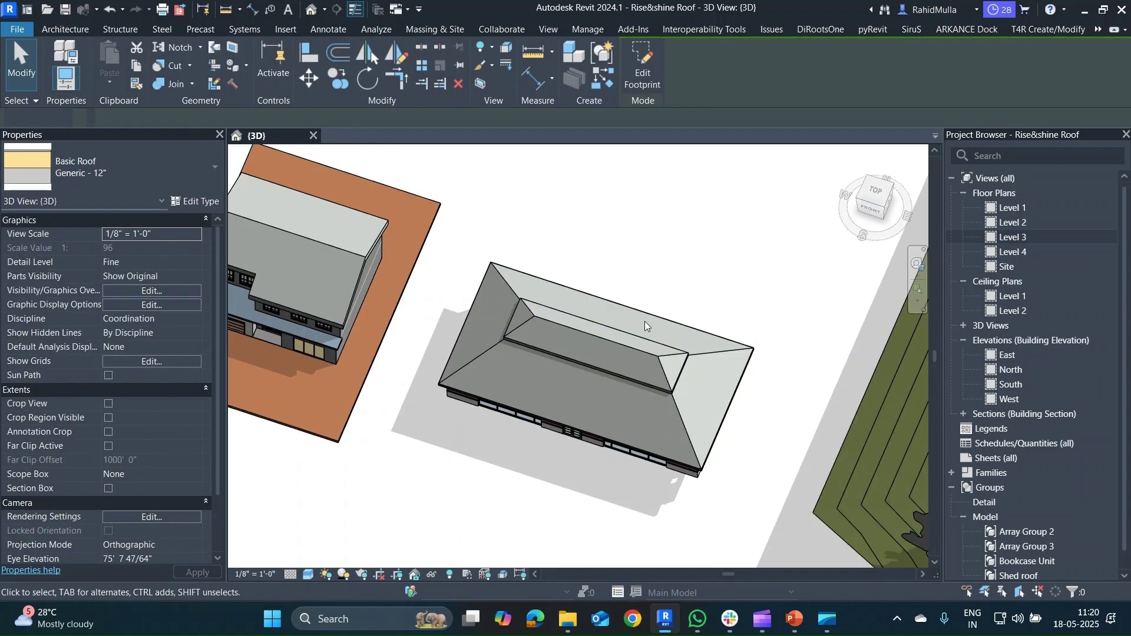
{"action": "left_click", "coordinate": [638, 368]}
{"action": "middle_click_drag", "start_coordinate": [636, 385], "coordinate": [671, 250], "text": "shift"}
{"action": "scroll", "coordinate": [685, 341], "scroll_direction": "up", "scroll_amount": 3}
{"action": "key", "text": "Escape"}
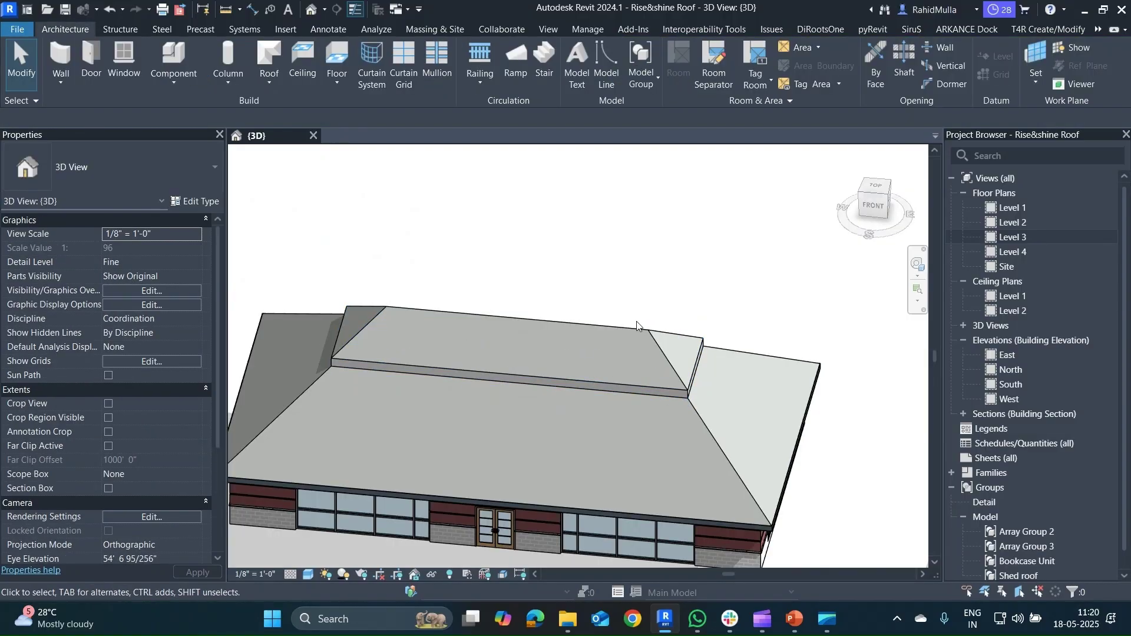
- Isolate the upper roof in the 3D view with a section box fitted around it
{"action": "left_click", "coordinate": [584, 347]}
{"action": "mouse_move", "coordinate": [584, 347]}
{"action": "middle_mouse_down", "text": "shift"}
{"action": "mouse_move", "coordinate": [554, 363]}
{"action": "mouse_move", "coordinate": [584, 353]}
{"action": "middle_mouse_up", "text": "shift"}
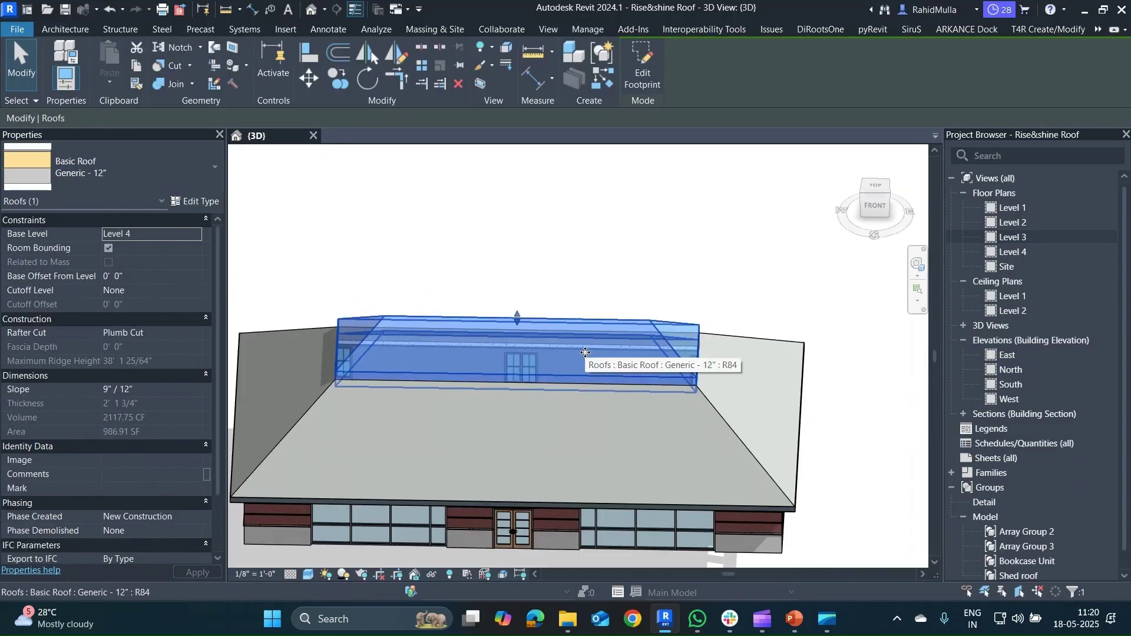
{"action": "scroll", "coordinate": [585, 352], "scroll_direction": "down", "scroll_amount": 3}
{"action": "scroll", "coordinate": [585, 352], "scroll_direction": "up", "scroll_amount": 1}
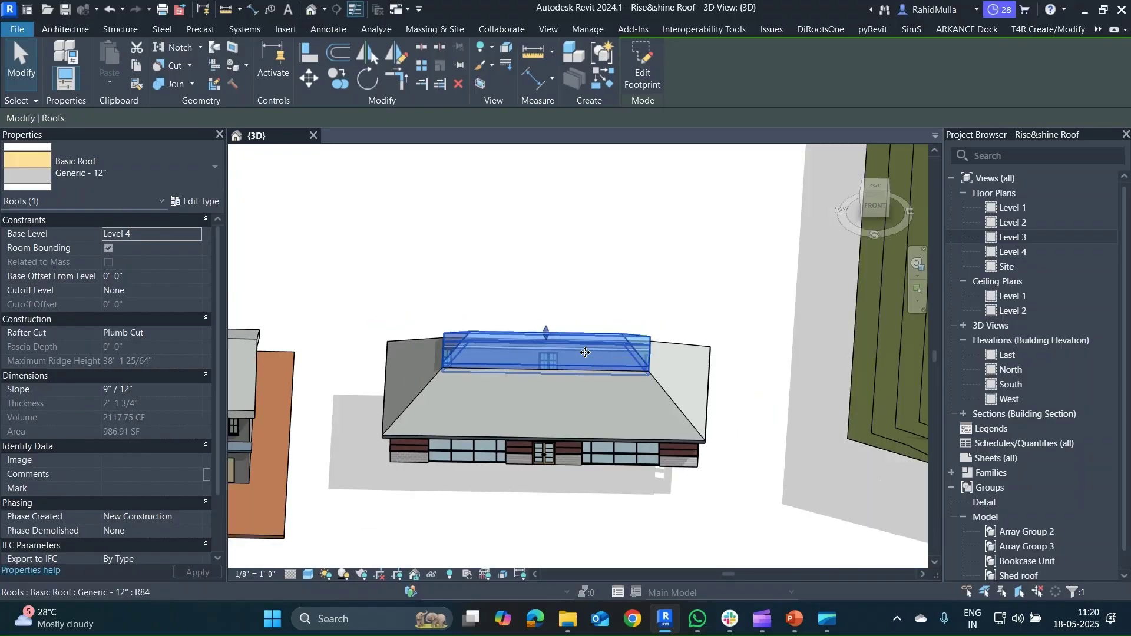
{"action": "key", "text": "b"}
{"action": "key", "text": "x"}
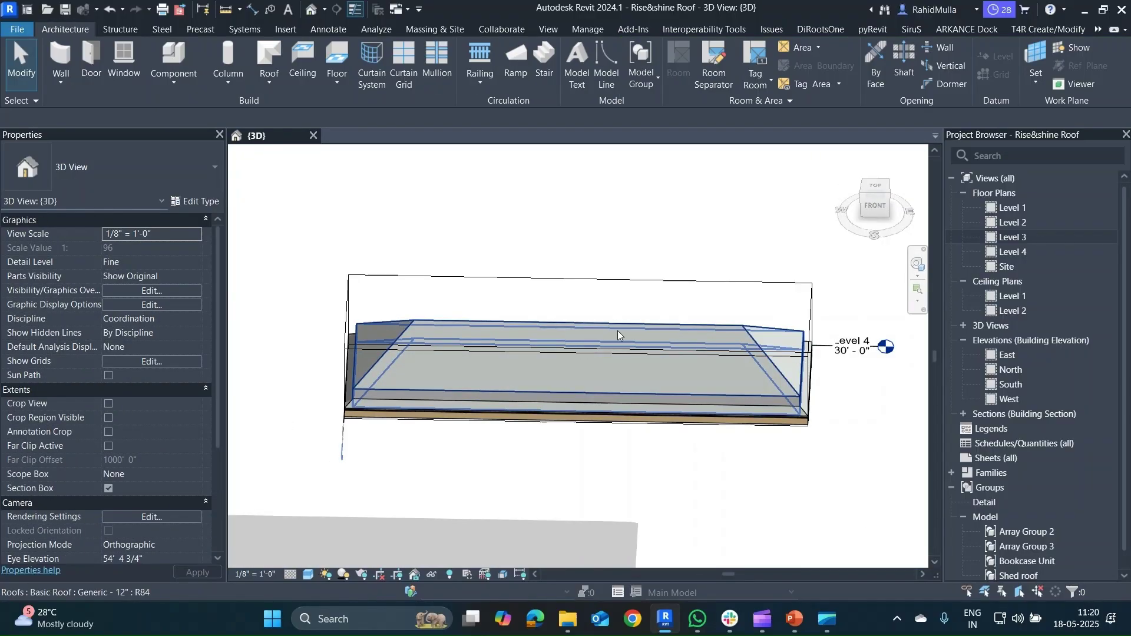
- Extend the bottom of the section box to just below Level 3 while viewing the roofs from the right side
{"action": "left_click", "coordinate": [752, 353]}
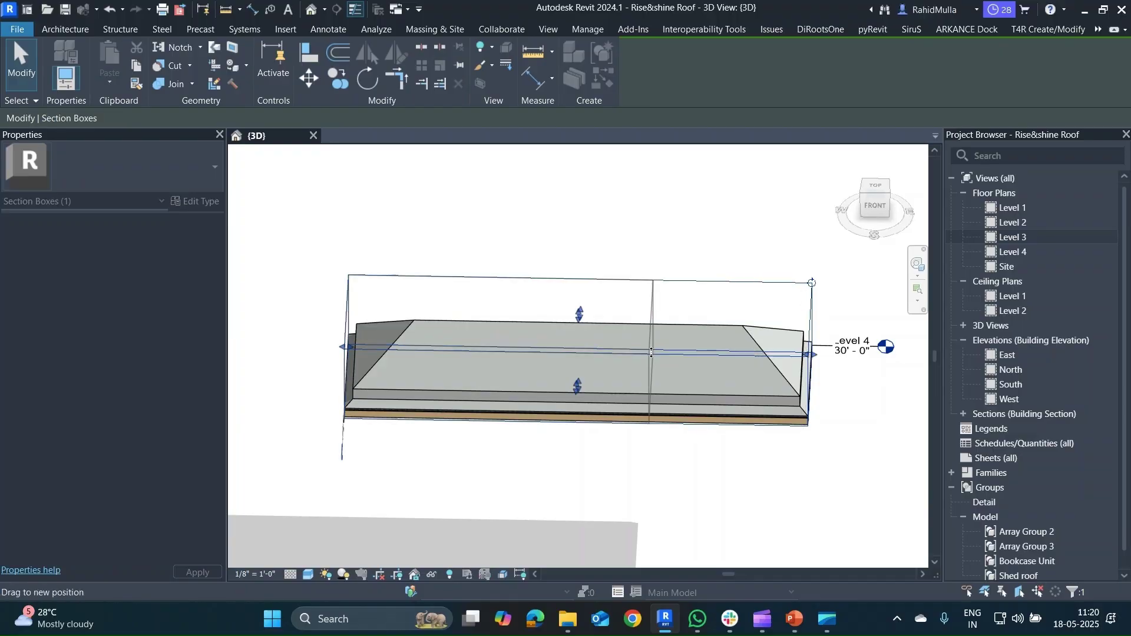
{"action": "middle_click_drag", "start_coordinate": [753, 353], "coordinate": [467, 380], "text": "shift"}
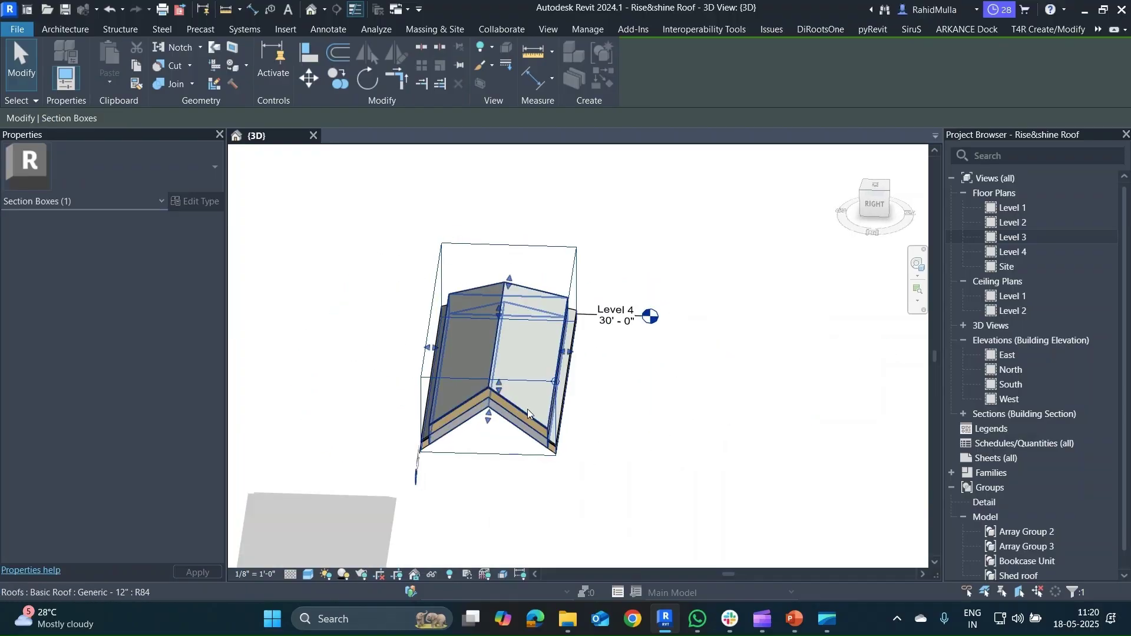
{"action": "left_click", "coordinate": [468, 380]}
{"action": "left_click", "coordinate": [874, 207]}
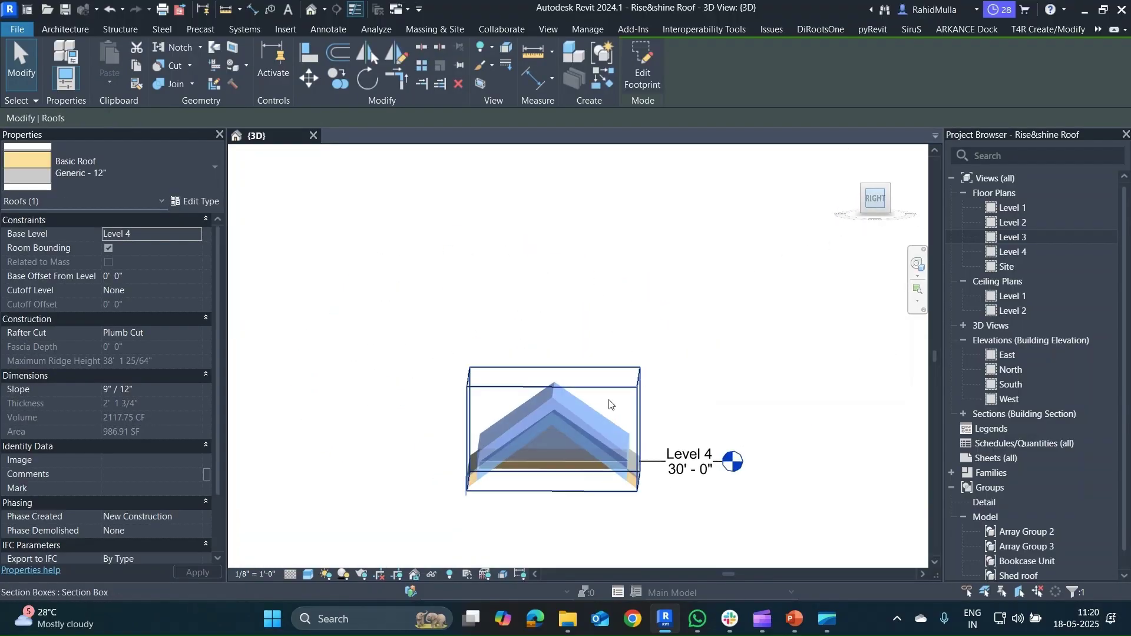
{"action": "left_click", "coordinate": [551, 419]}
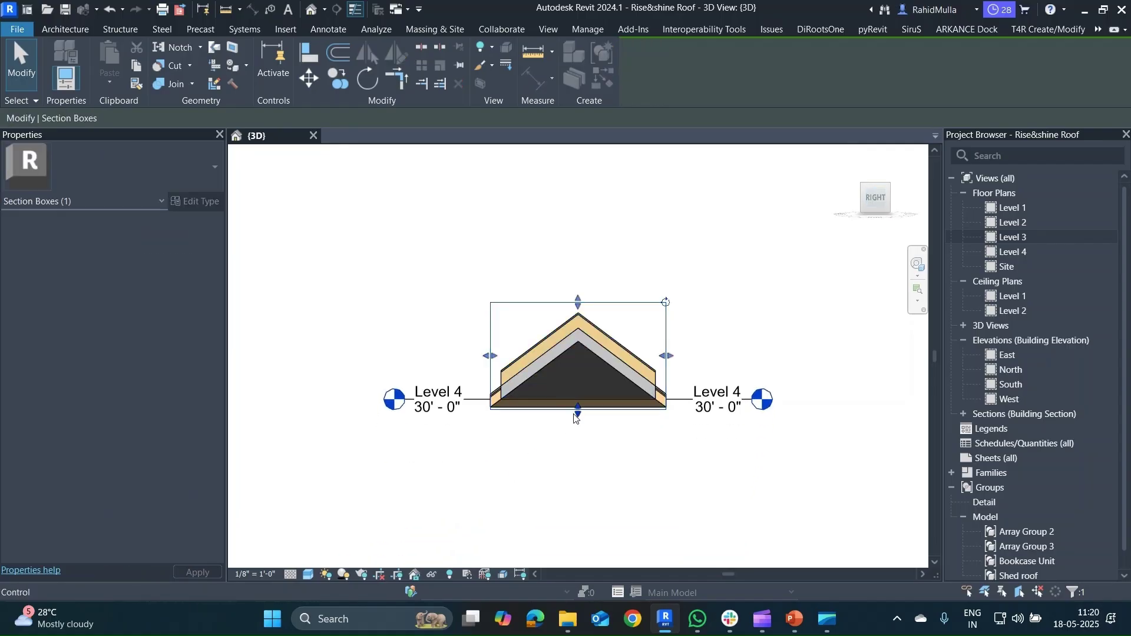
{"action": "left_click_drag", "start_coordinate": [578, 410], "coordinate": [578, 518]}
{"action": "scroll", "coordinate": [527, 429], "scroll_direction": "up", "scroll_amount": 1}
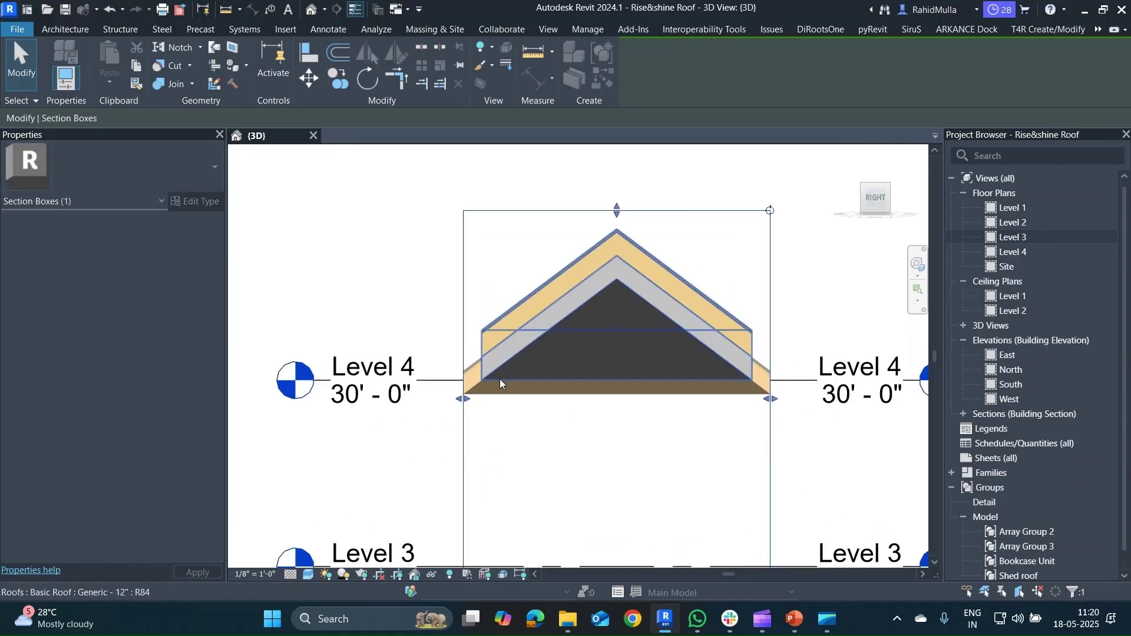
- Change the upper roof's type to Wood Rafter 9" - Slate Tiles to match the lower roof
{"action": "scroll", "coordinate": [475, 384], "scroll_direction": "up", "scroll_amount": 4}
{"action": "left_click", "coordinate": [468, 390]}
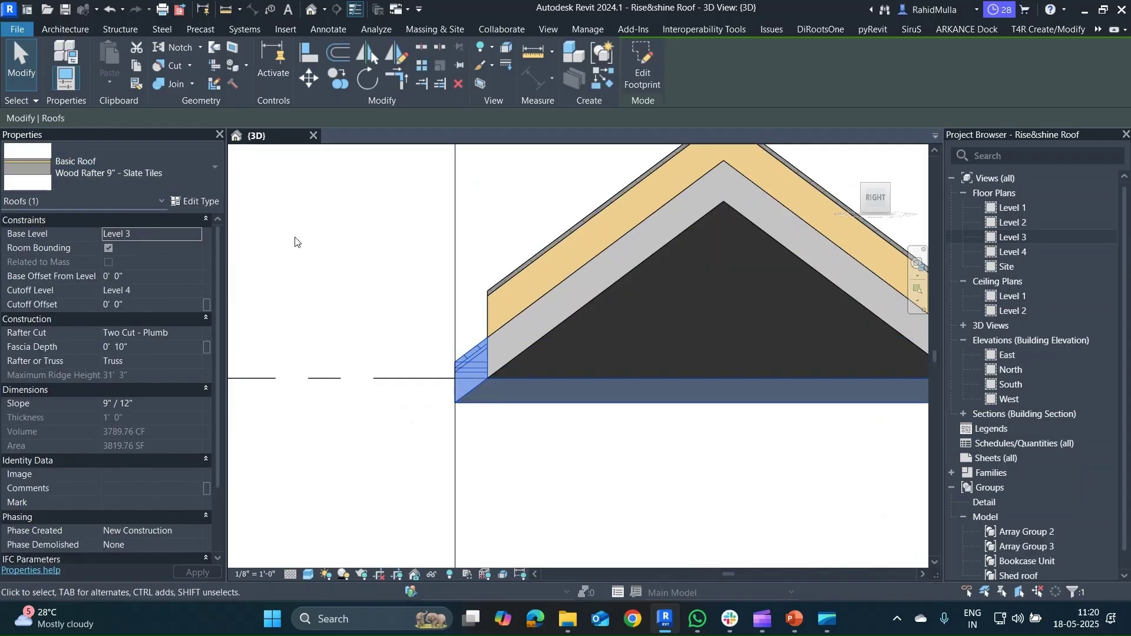
{"action": "left_click", "coordinate": [572, 227]}
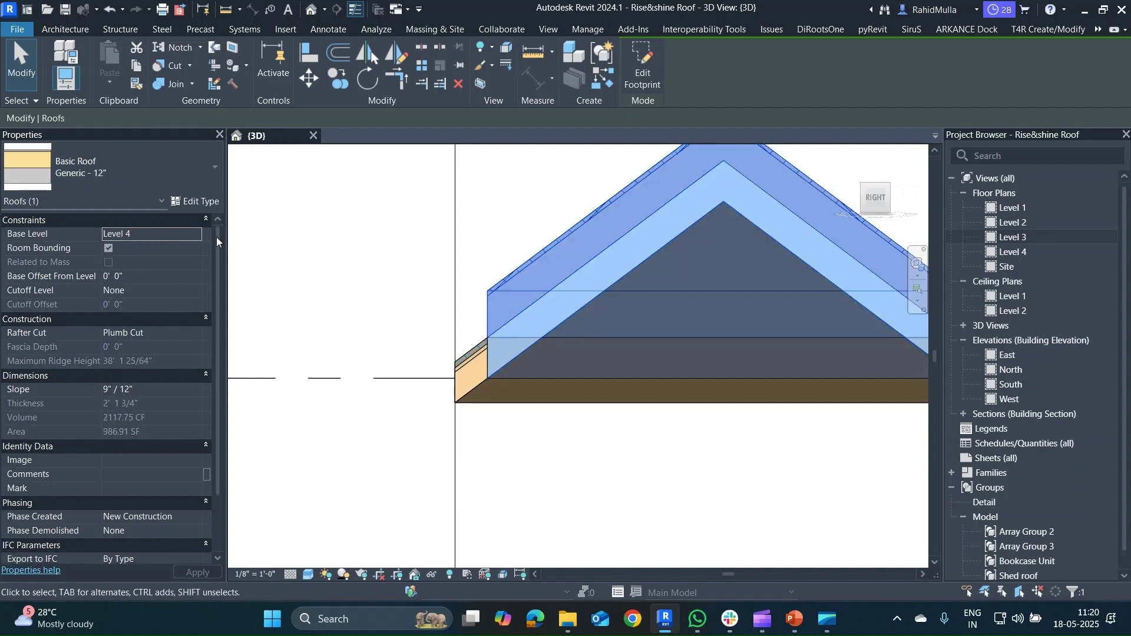
{"action": "left_click", "coordinate": [147, 178]}
{"action": "scroll", "coordinate": [101, 390], "scroll_direction": "down", "scroll_amount": 1}
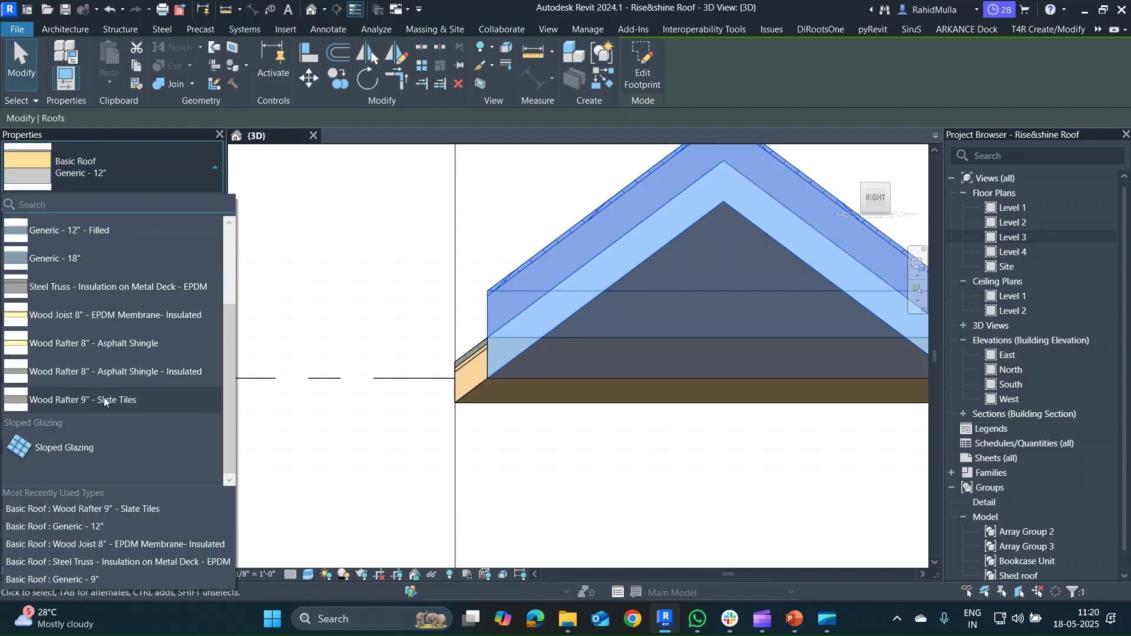
{"action": "left_click", "coordinate": [107, 402]}
{"action": "key", "text": "Escape"}
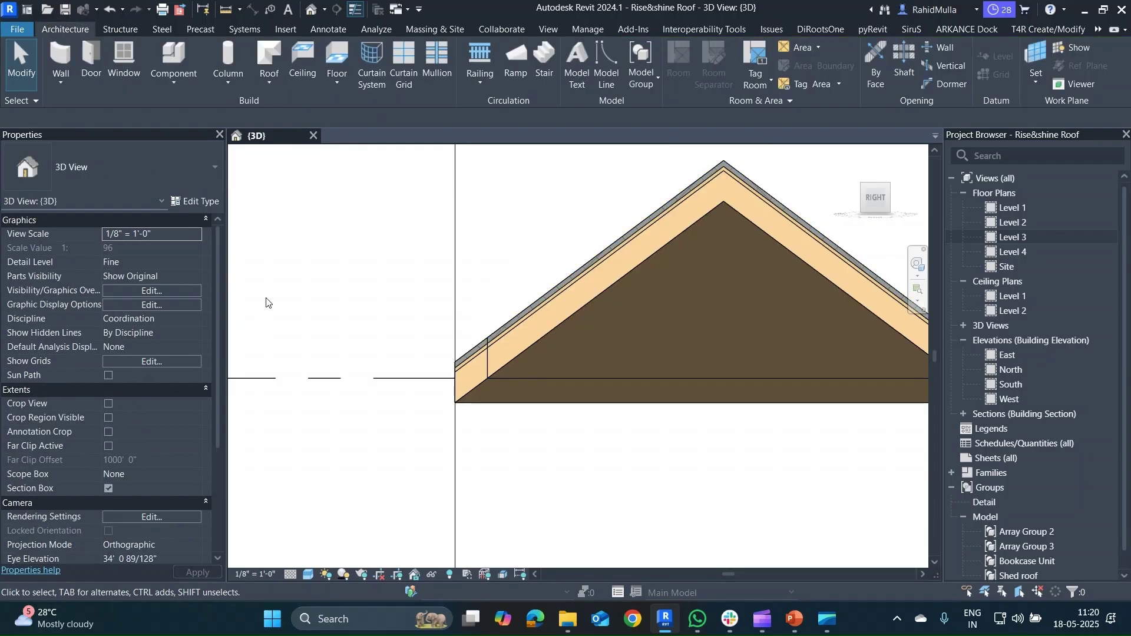
- Examine the cut section where the upper roof meets the lower roof at Level 4
{"action": "scroll", "coordinate": [266, 302], "scroll_direction": "down", "scroll_amount": 4}
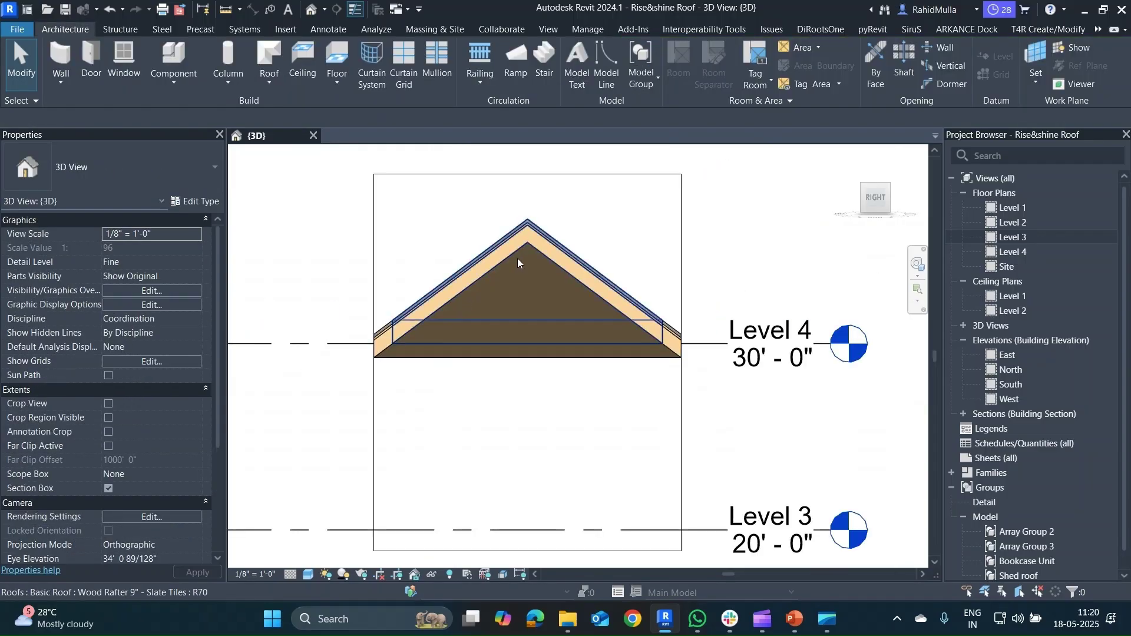
{"action": "left_click", "coordinate": [466, 280]}
{"action": "scroll", "coordinate": [406, 329], "scroll_direction": "up", "scroll_amount": 5}
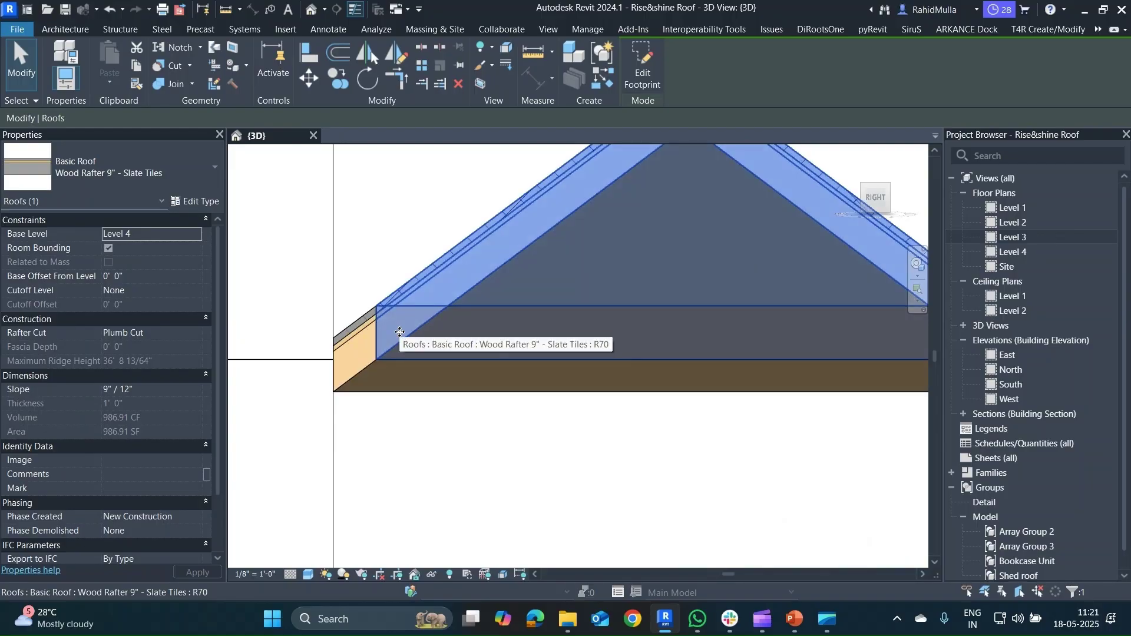
{"action": "key", "text": "Escape"}
{"action": "left_click", "coordinate": [399, 299]}
{"action": "scroll", "coordinate": [389, 318], "scroll_direction": "down", "scroll_amount": 5}
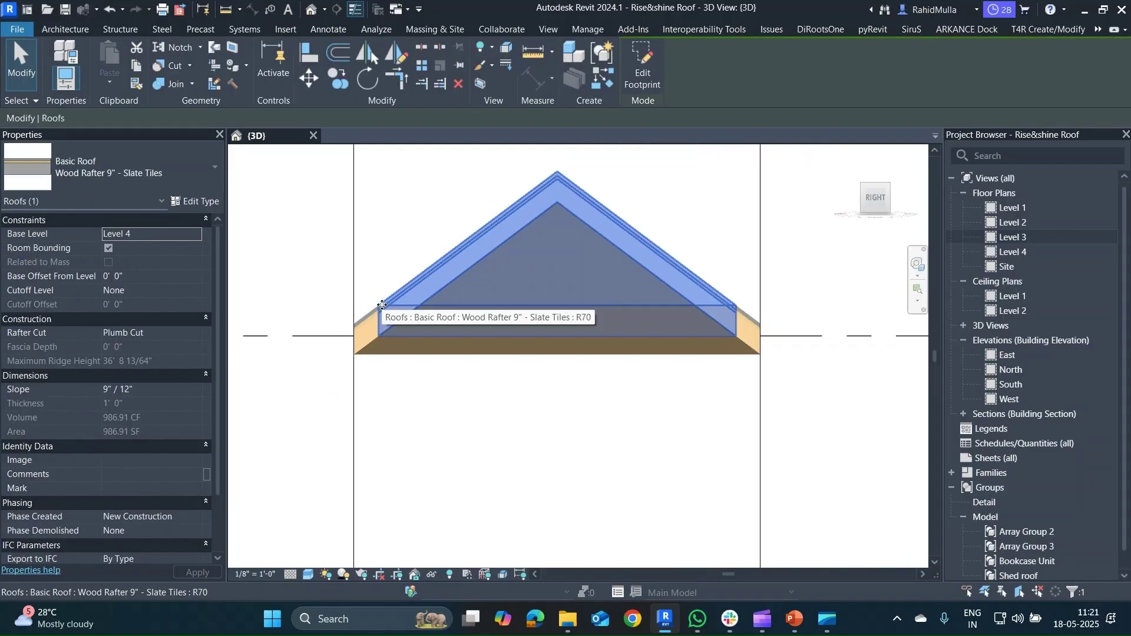
{"action": "middle_click_drag", "start_coordinate": [404, 348], "coordinate": [515, 395], "text": "shift"}
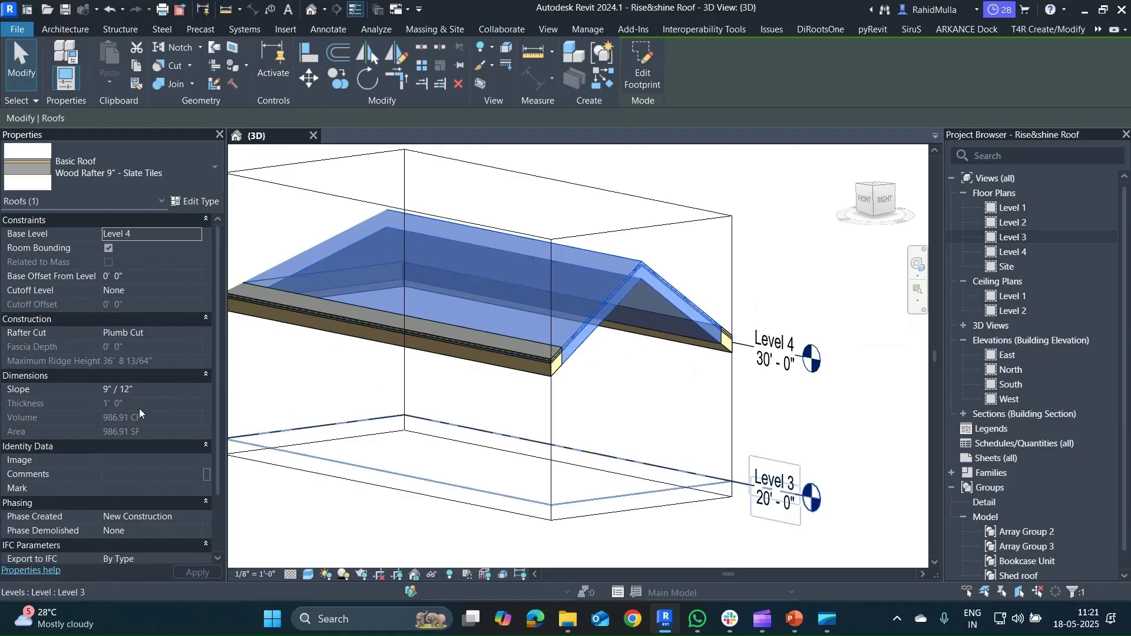
- Turn off the 3D view's section box and inspect the complete hip roof on the building
{"action": "scroll", "coordinate": [139, 408], "scroll_direction": "down", "scroll_amount": 3}
{"action": "key", "text": "Escape"}
{"action": "left_click", "coordinate": [109, 417]}
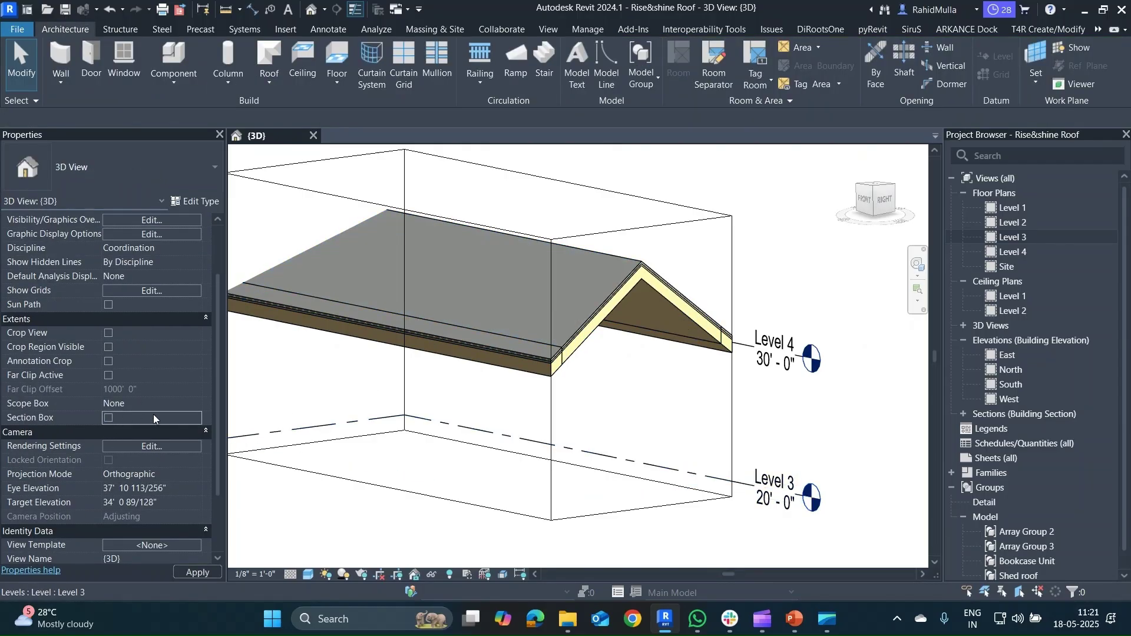
{"action": "scroll", "coordinate": [628, 379], "scroll_direction": "down", "scroll_amount": 5}
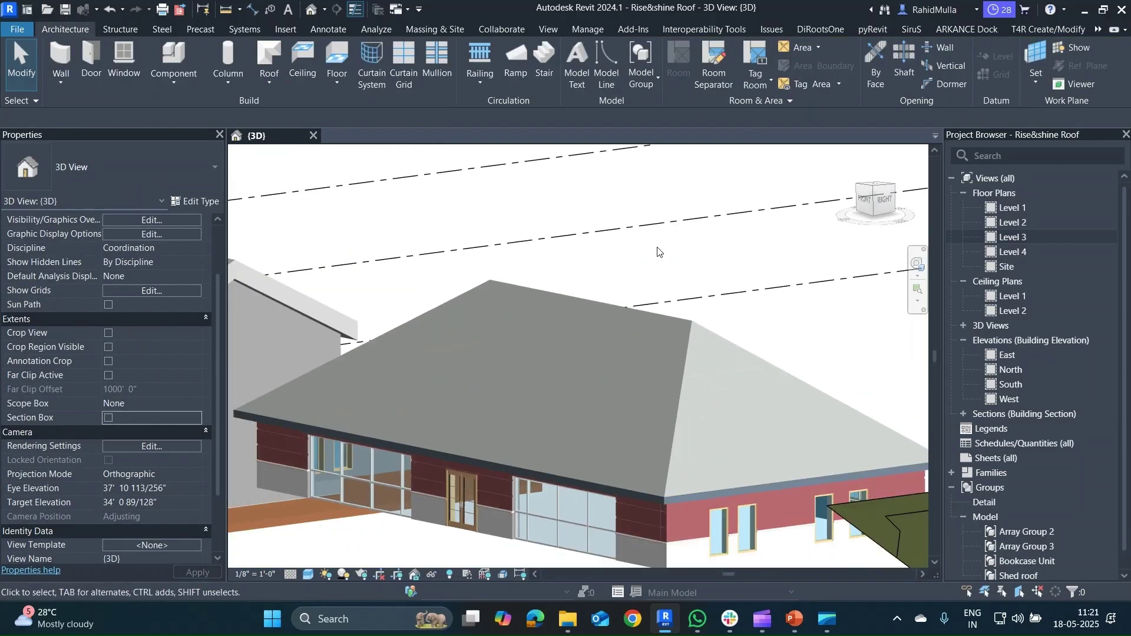
{"action": "mouse_move", "coordinate": [641, 262]}
{"action": "middle_mouse_down", "text": "shift"}
{"action": "mouse_move", "coordinate": [665, 312]}
{"action": "mouse_move", "coordinate": [606, 406]}
{"action": "mouse_move", "coordinate": [533, 390]}
{"action": "mouse_move", "coordinate": [434, 404]}
{"action": "mouse_move", "coordinate": [479, 418]}
{"action": "middle_mouse_up", "text": "shift"}
{"action": "middle_click_drag", "start_coordinate": [580, 421], "coordinate": [524, 410], "text": "shift"}
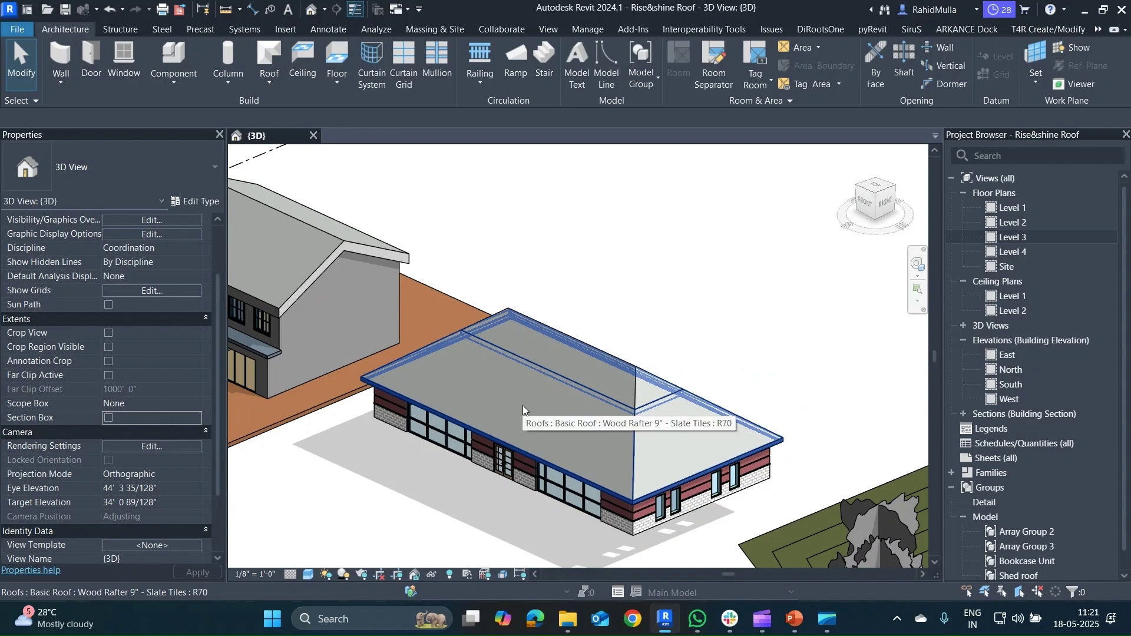
{"action": "scroll", "coordinate": [522, 405], "scroll_direction": "down", "scroll_amount": 3}
{"action": "middle_click_drag", "start_coordinate": [521, 405], "coordinate": [571, 384], "text": "shift"}
{"action": "scroll", "coordinate": [573, 388], "scroll_direction": "up", "scroll_amount": 3}
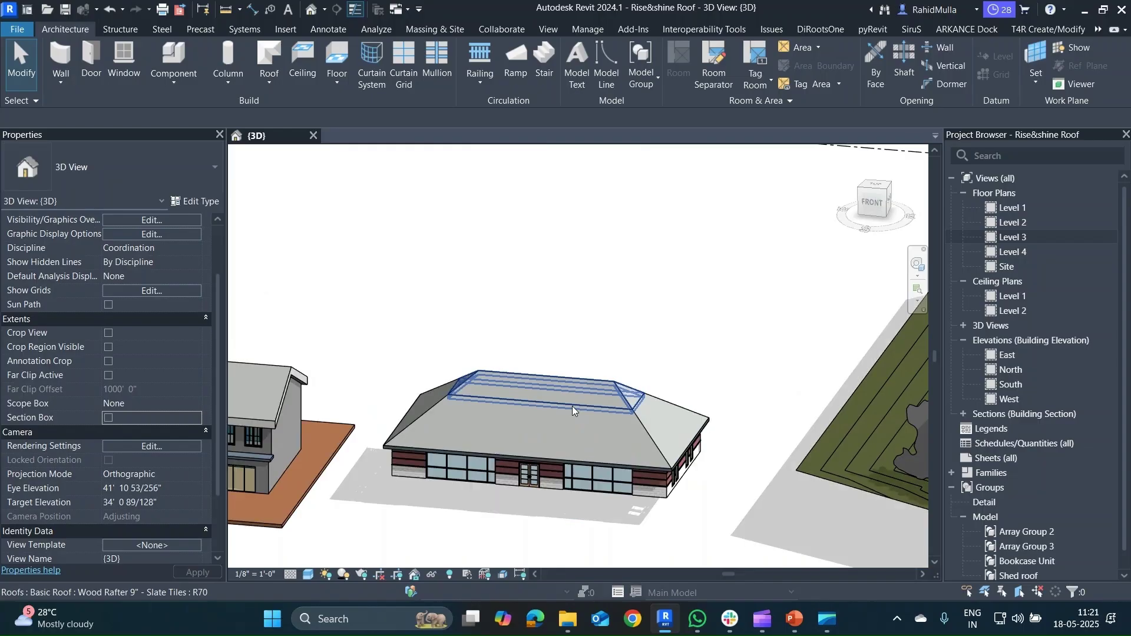
- Select the asphalt-shingle roof of the hillside house with the shorter roof and review its constraints
{"action": "middle_click_drag", "start_coordinate": [571, 408], "coordinate": [232, 377]}
{"action": "middle_click_drag", "start_coordinate": [403, 377], "coordinate": [387, 323]}
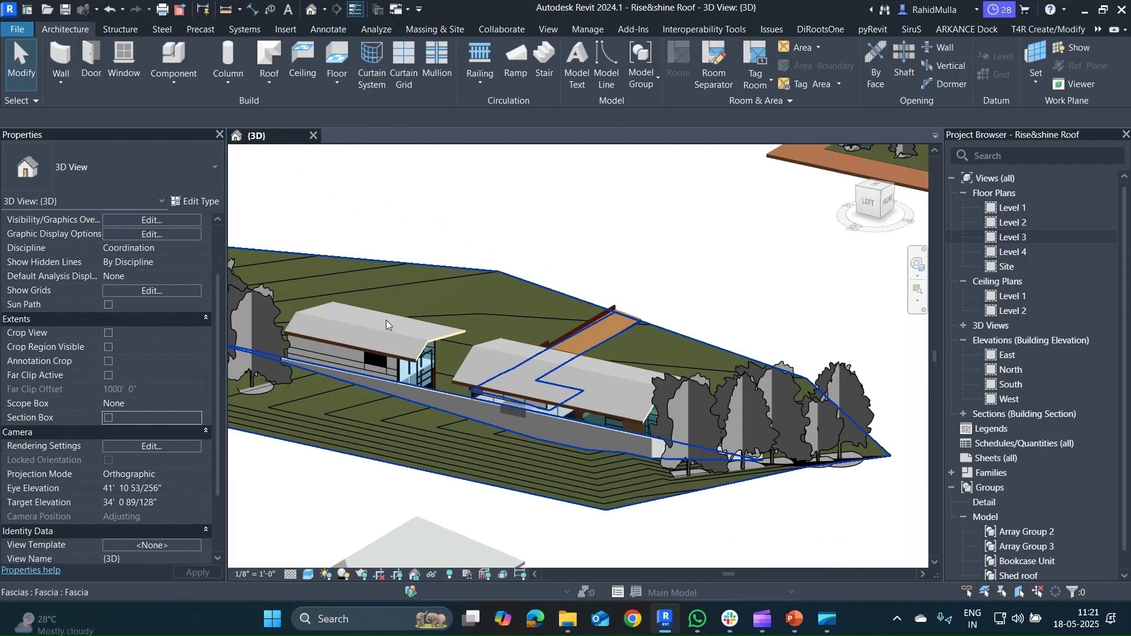
{"action": "scroll", "coordinate": [380, 327], "scroll_direction": "down", "scroll_amount": 5}
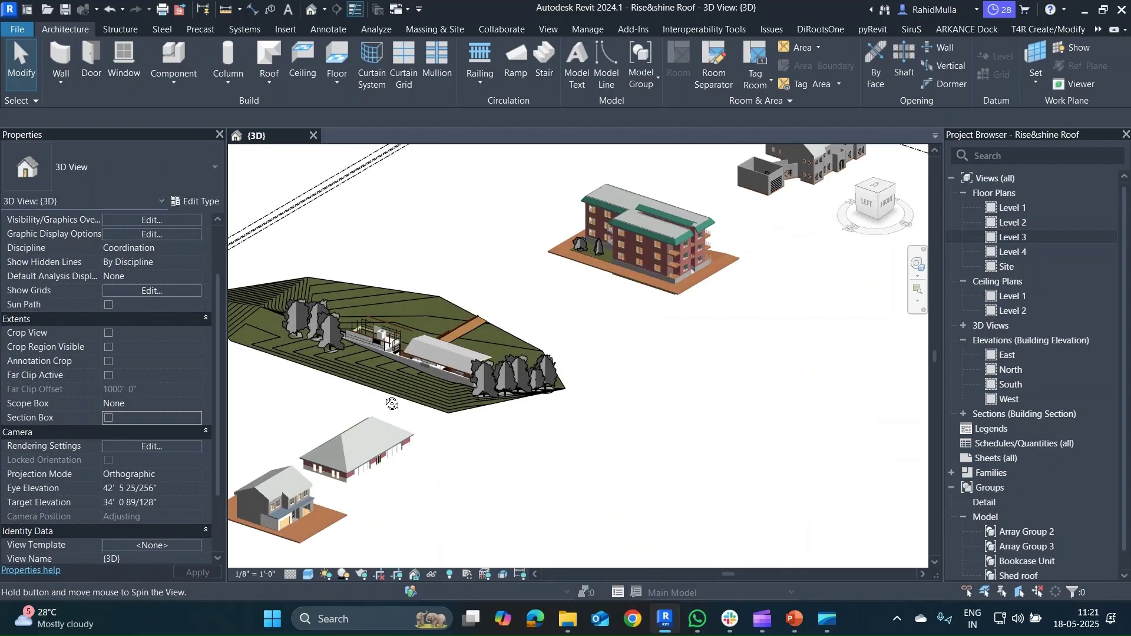
{"action": "scroll", "coordinate": [377, 326], "scroll_direction": "up", "scroll_amount": 6}
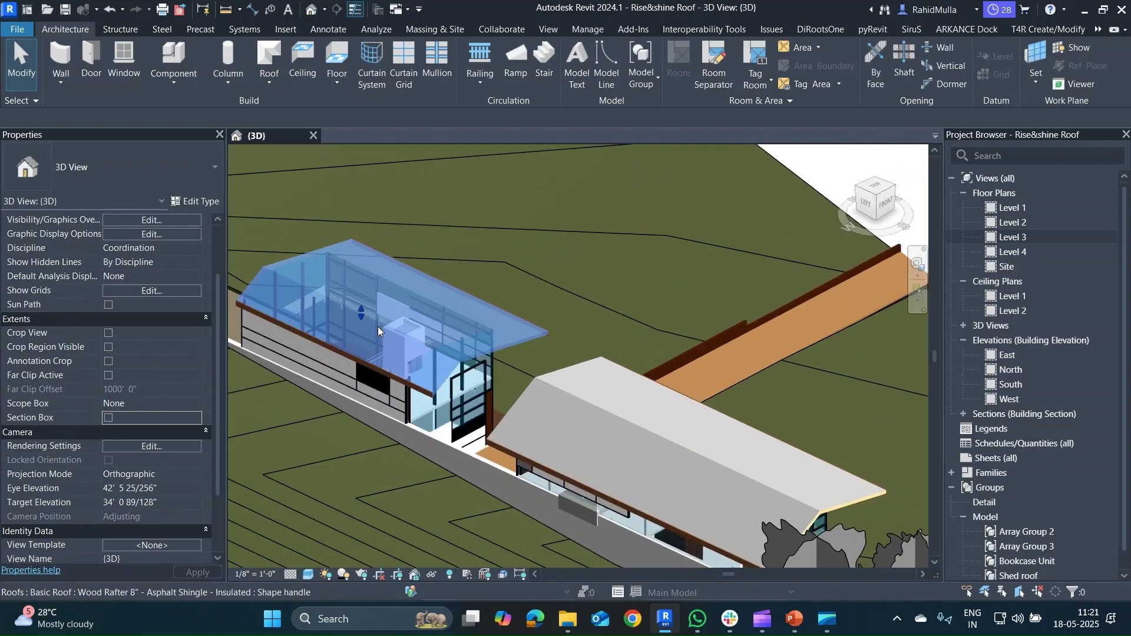
{"action": "left_click", "coordinate": [399, 316]}
{"action": "scroll", "coordinate": [254, 283], "scroll_direction": "up", "scroll_amount": 4}
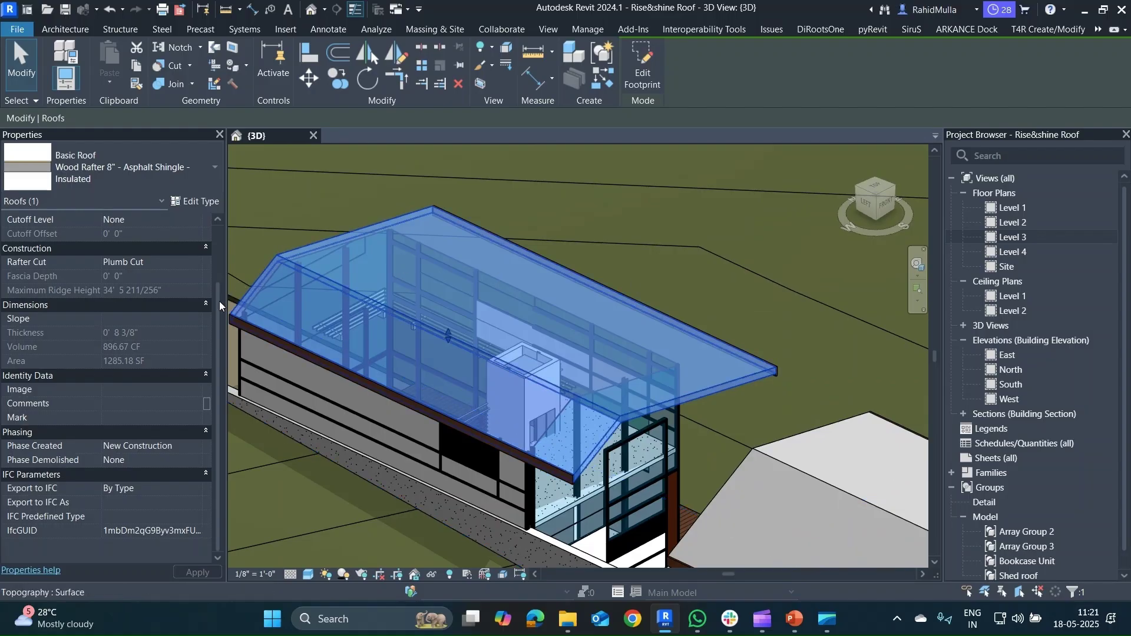
{"action": "scroll", "coordinate": [224, 300], "scroll_direction": "up", "scroll_amount": 2}
- Open the Level 4 floor plan showing the selected hillside roof and close the Level 3 plan
{"action": "left_click", "coordinate": [1032, 237]}
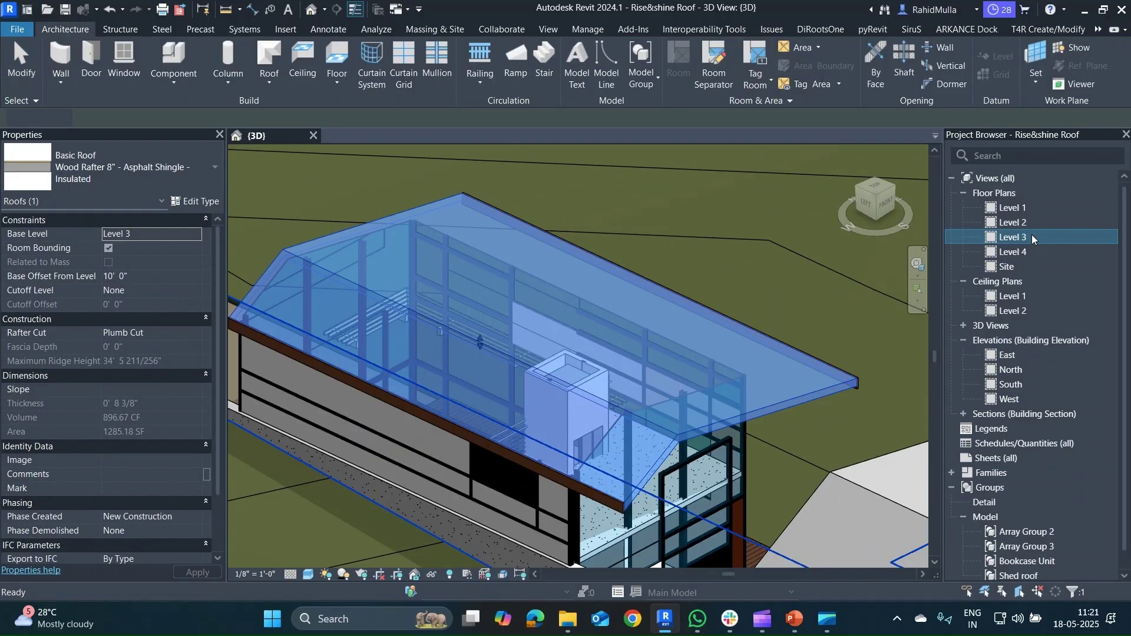
{"action": "double_click", "coordinate": [1030, 236]}
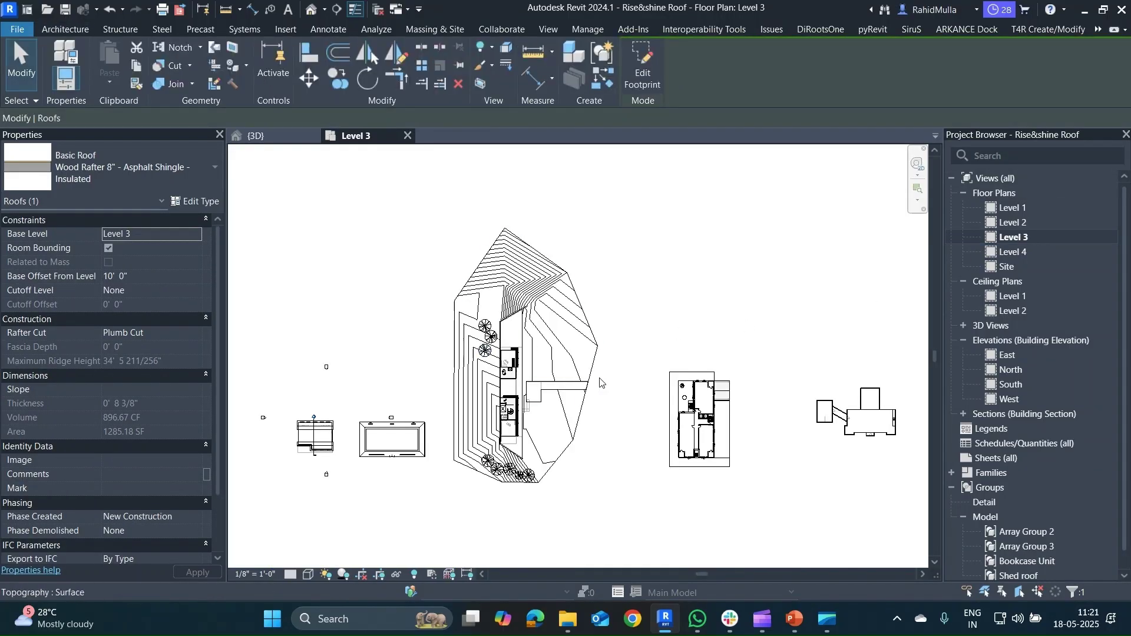
{"action": "scroll", "coordinate": [344, 442], "scroll_direction": "up", "scroll_amount": 3}
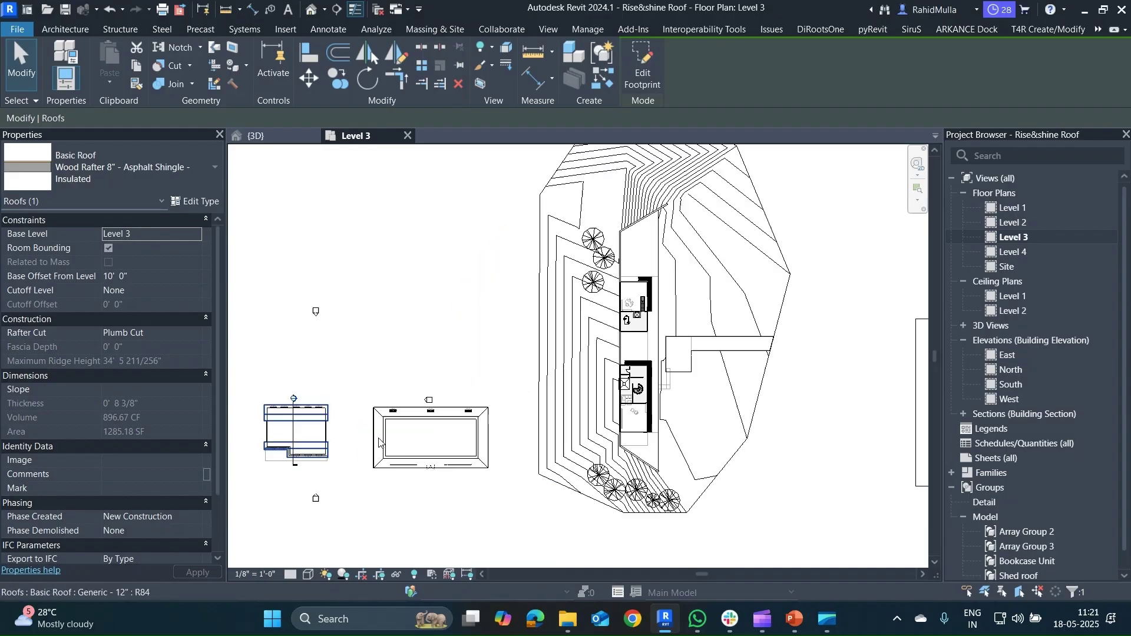
{"action": "middle_click_drag", "start_coordinate": [379, 443], "coordinate": [315, 465]}
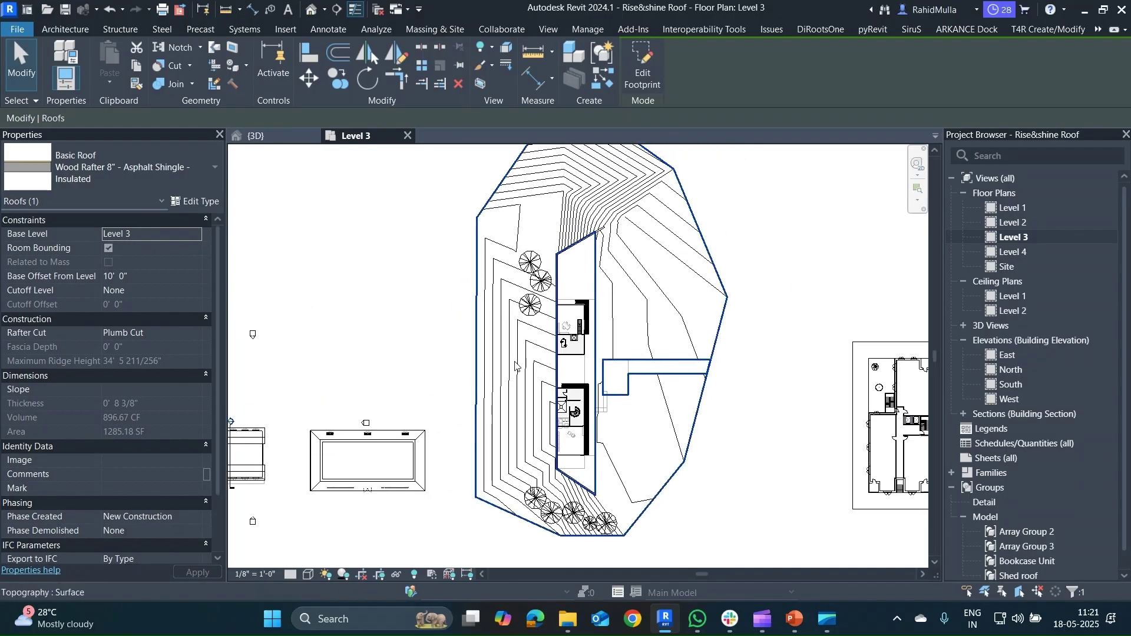
{"action": "left_click", "coordinate": [1022, 253]}
{"action": "double_click", "coordinate": [1022, 253]}
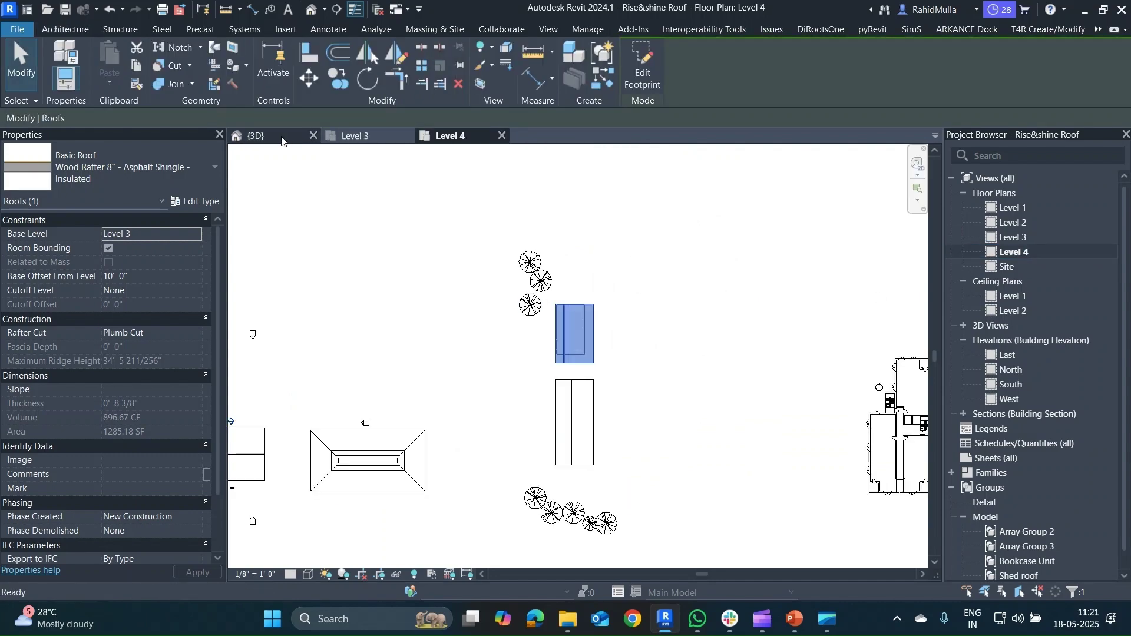
{"action": "left_click", "coordinate": [257, 136]}
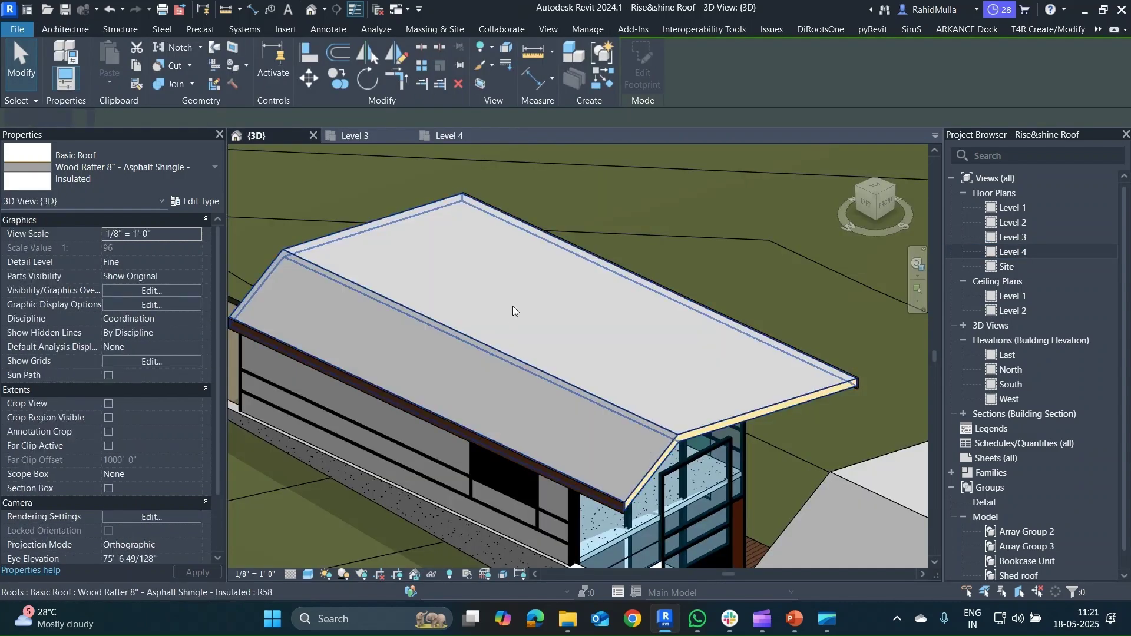
{"action": "left_click", "coordinate": [436, 135]}
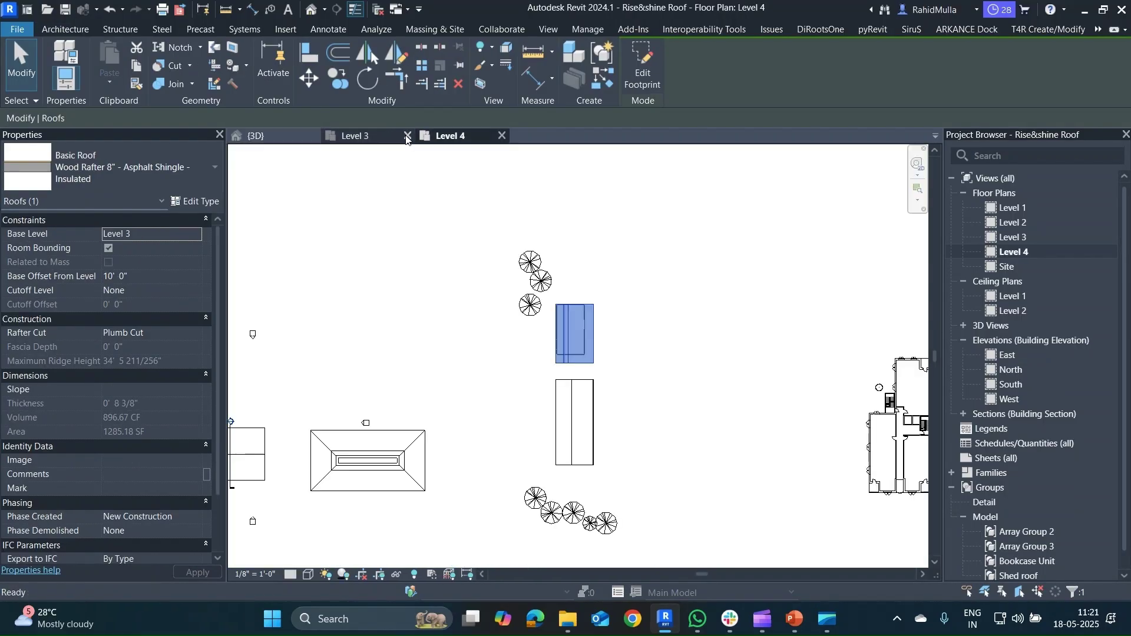
- Start a vertical opening on the asphalt-shingle roof of the shorter hillside house in the Level 4 plan
{"action": "left_click", "coordinate": [565, 332]}
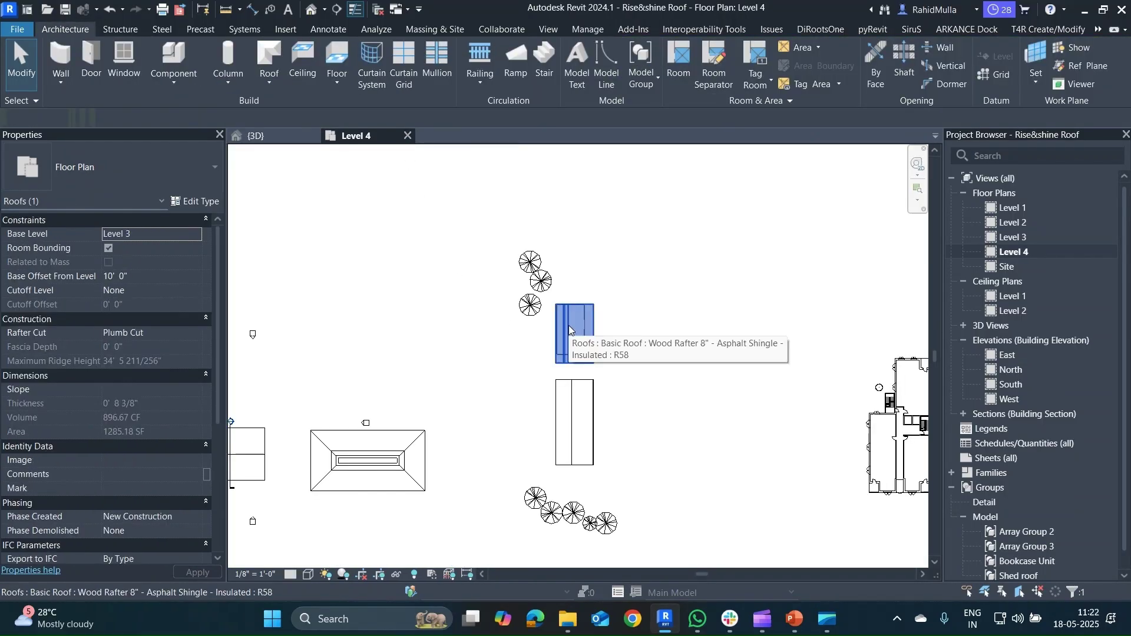
{"action": "scroll", "coordinate": [565, 327], "scroll_direction": "up", "scroll_amount": 2}
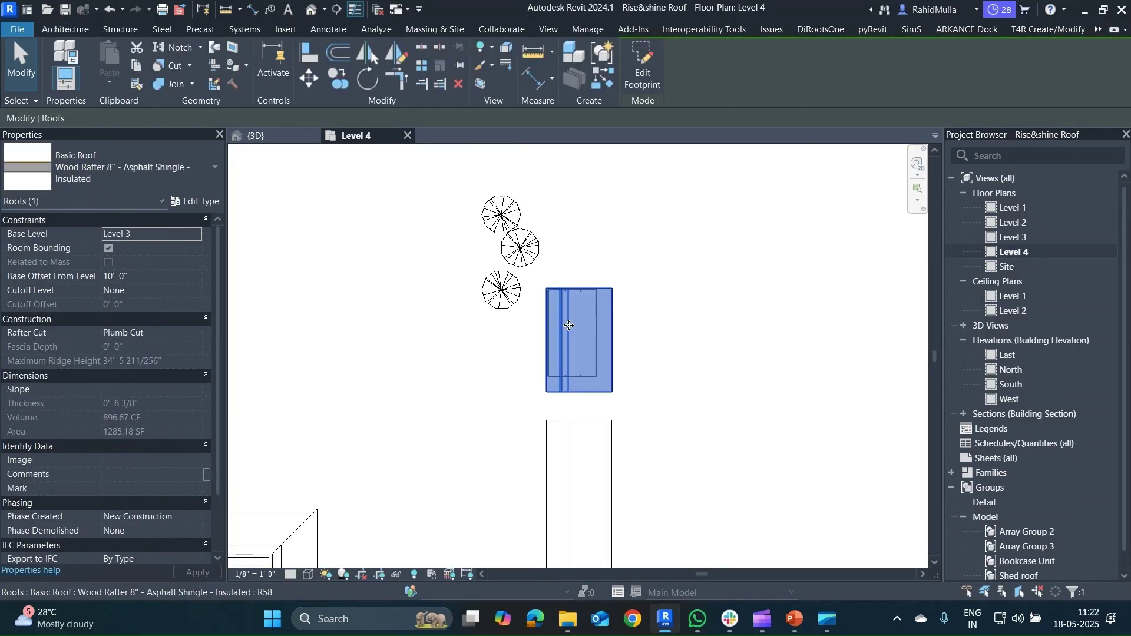
{"action": "left_click", "coordinate": [72, 29]}
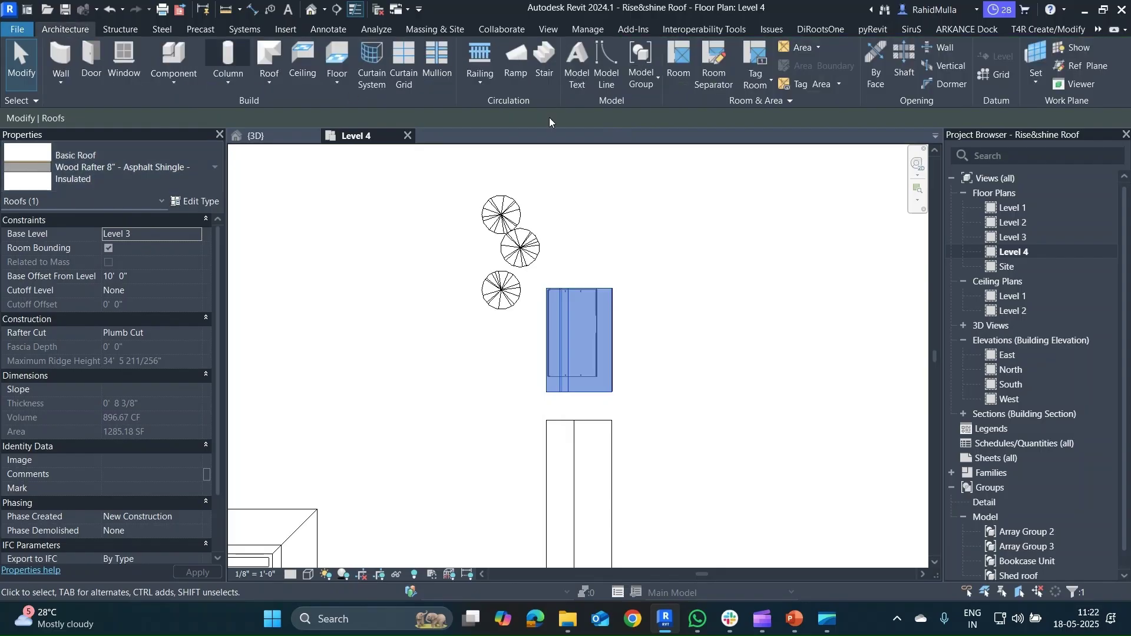
{"action": "left_click", "coordinate": [941, 66]}
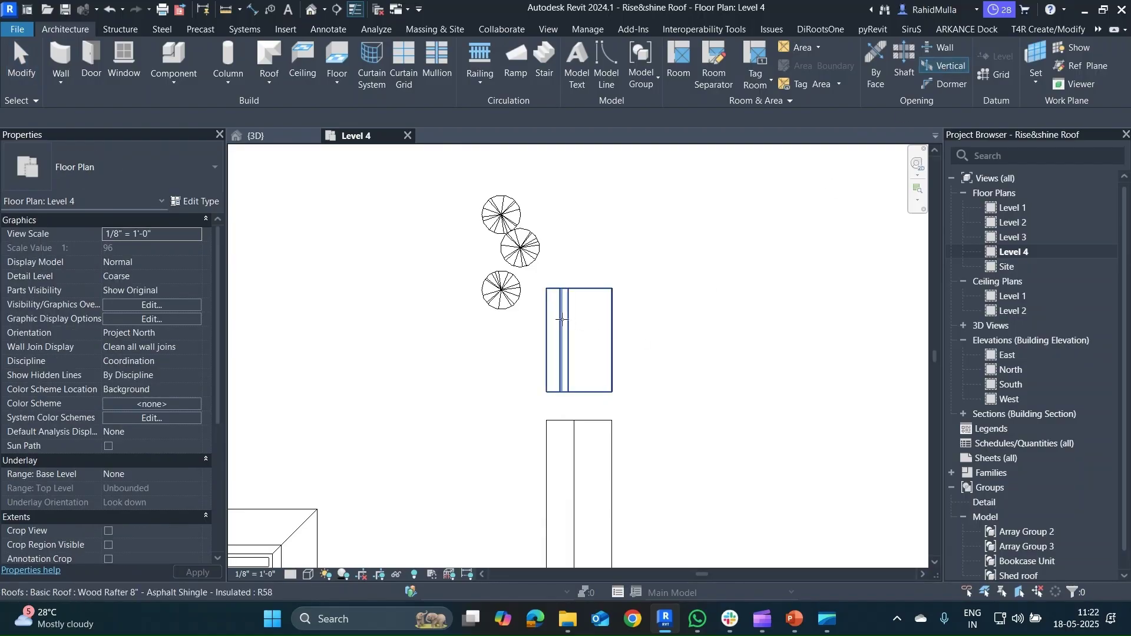
{"action": "scroll", "coordinate": [561, 319], "scroll_direction": "up", "scroll_amount": 4}
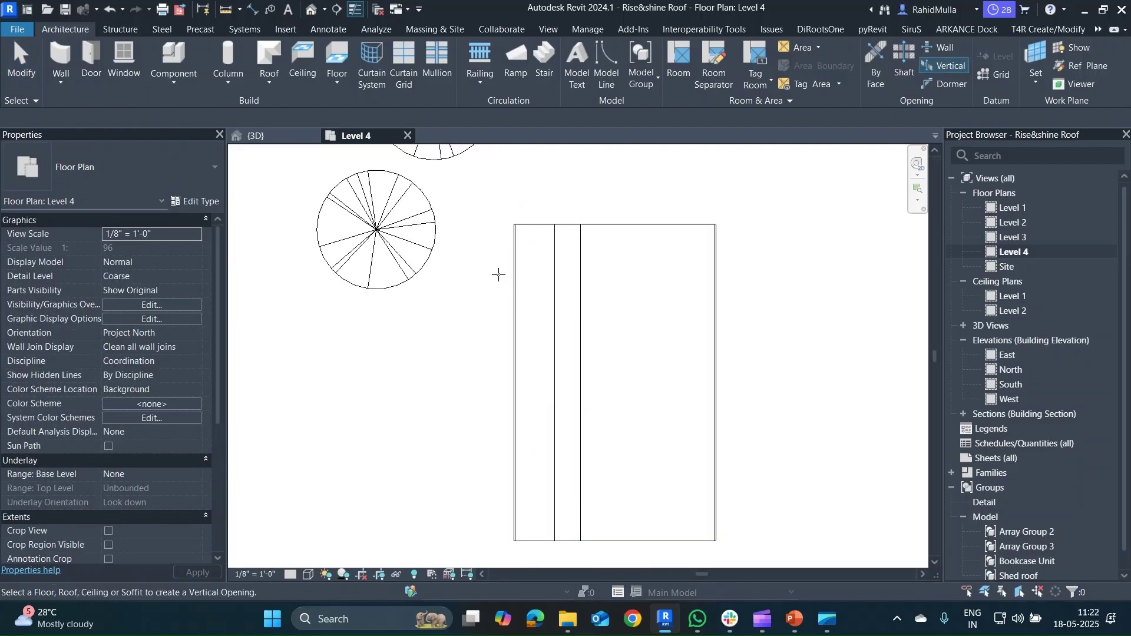
{"action": "left_click", "coordinate": [536, 261]}
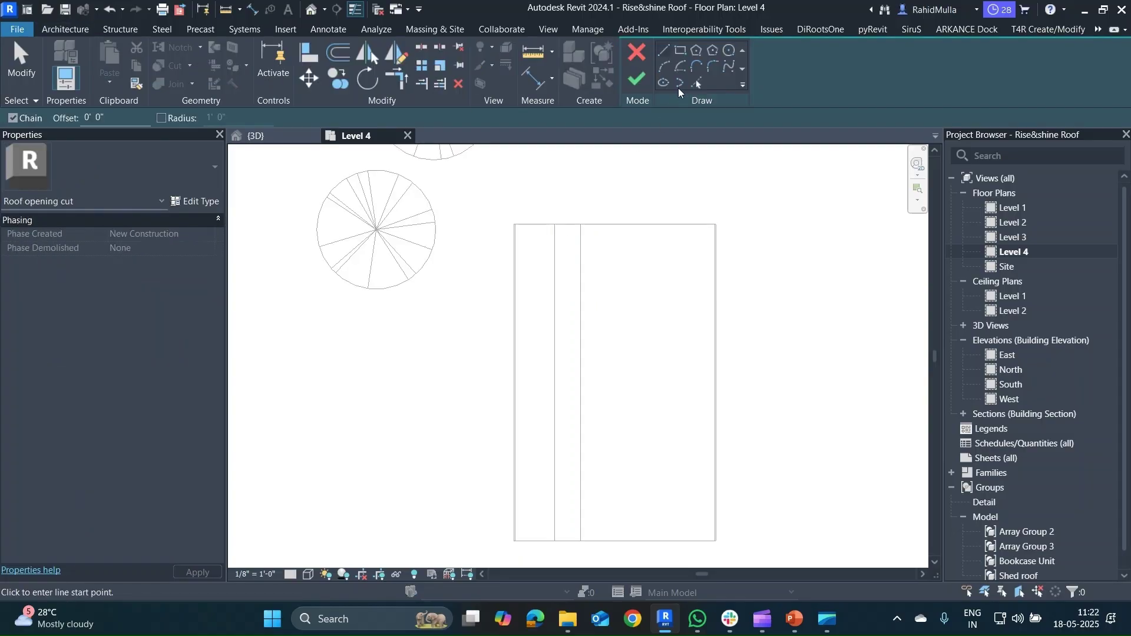
- Sketch a tall rectangular opening boundary about 3' 6" by 38' 6" across the left of the roof's two inner lines
{"action": "left_click", "coordinate": [542, 254]}
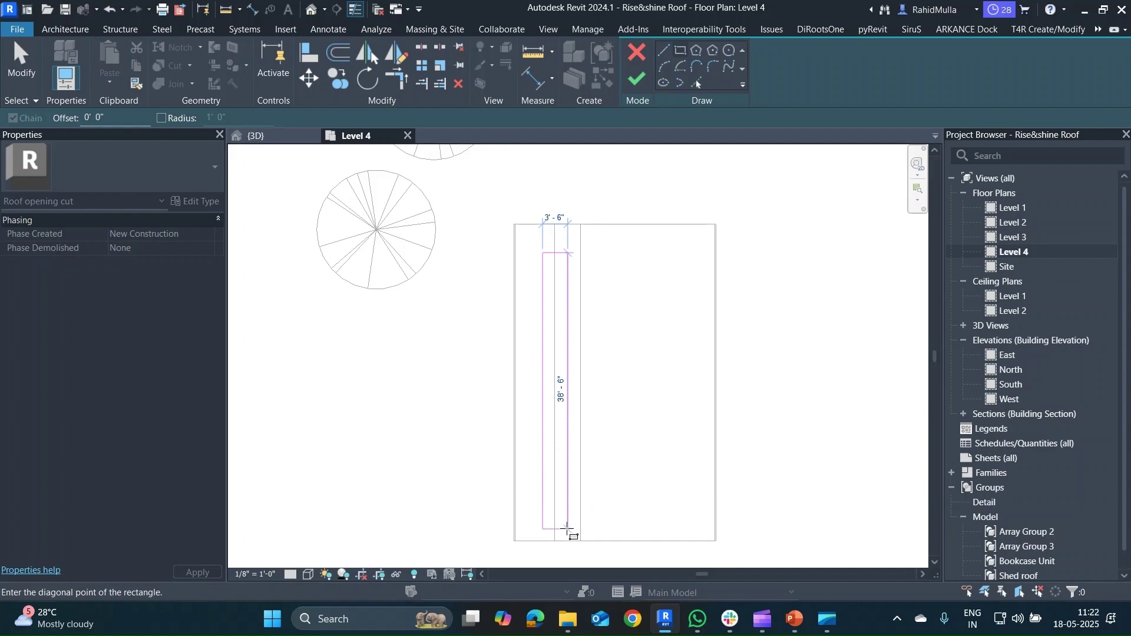
{"action": "left_click", "coordinate": [566, 530]}
{"action": "key", "text": "Escape"}
{"action": "scroll", "coordinate": [568, 259], "scroll_direction": "up", "scroll_amount": 3}
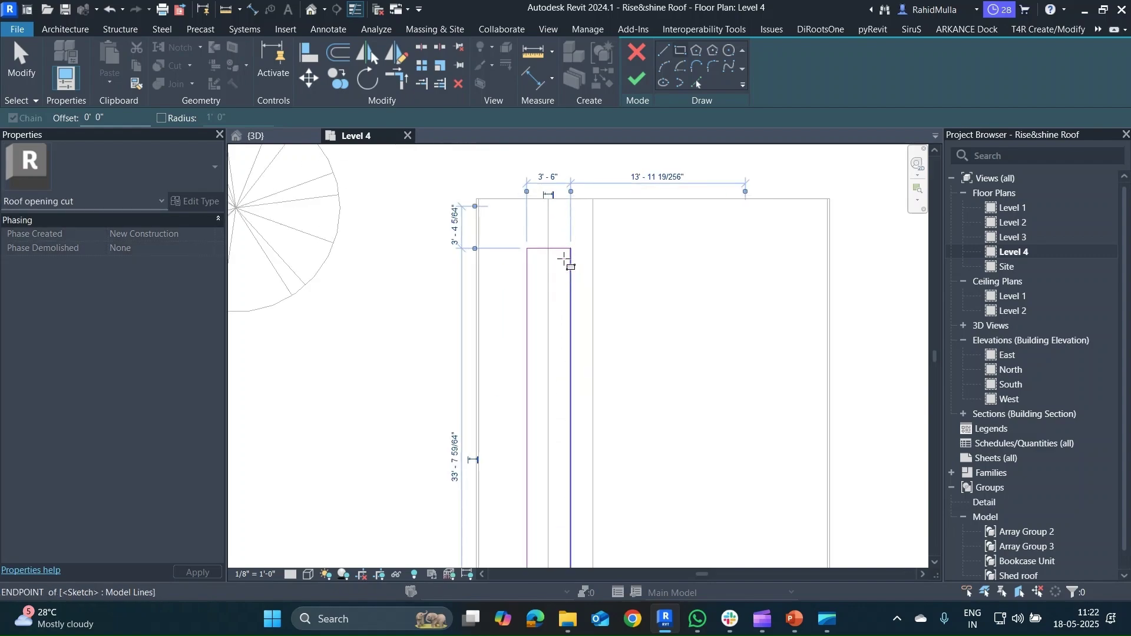
{"action": "key", "text": "Escape"}
- Set the width of the opening rectangle to 7' by moving its right edge
{"action": "left_click", "coordinate": [559, 249]}
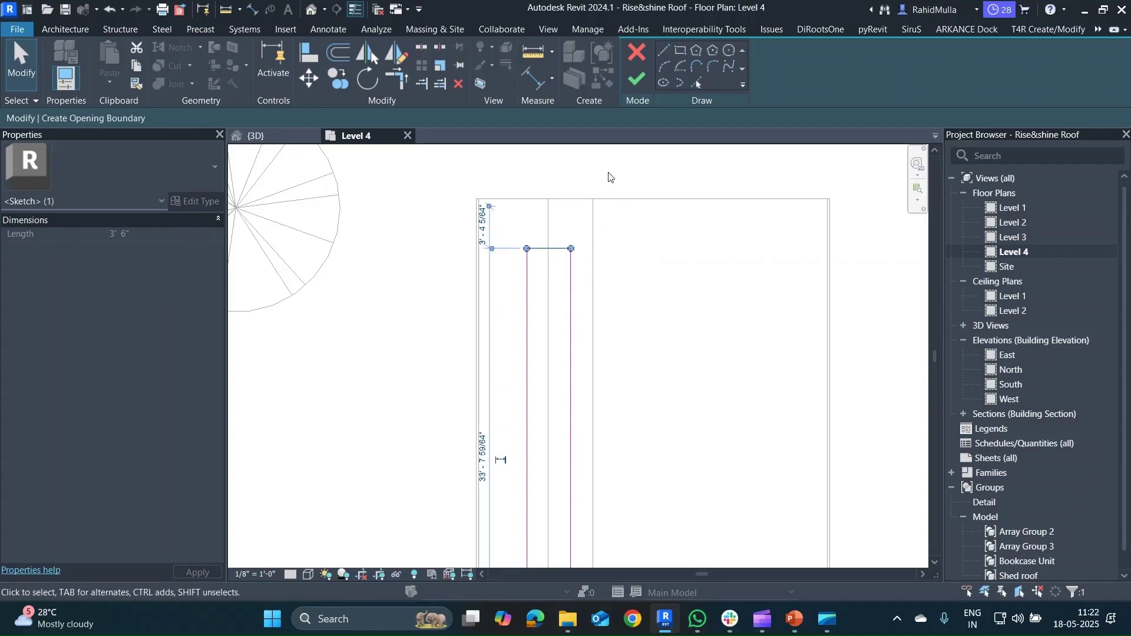
{"action": "scroll", "coordinate": [512, 355], "scroll_direction": "down", "scroll_amount": 2}
{"action": "middle_click_drag", "start_coordinate": [513, 356], "coordinate": [540, 280]}
{"action": "scroll", "coordinate": [540, 282], "scroll_direction": "up", "scroll_amount": 2}
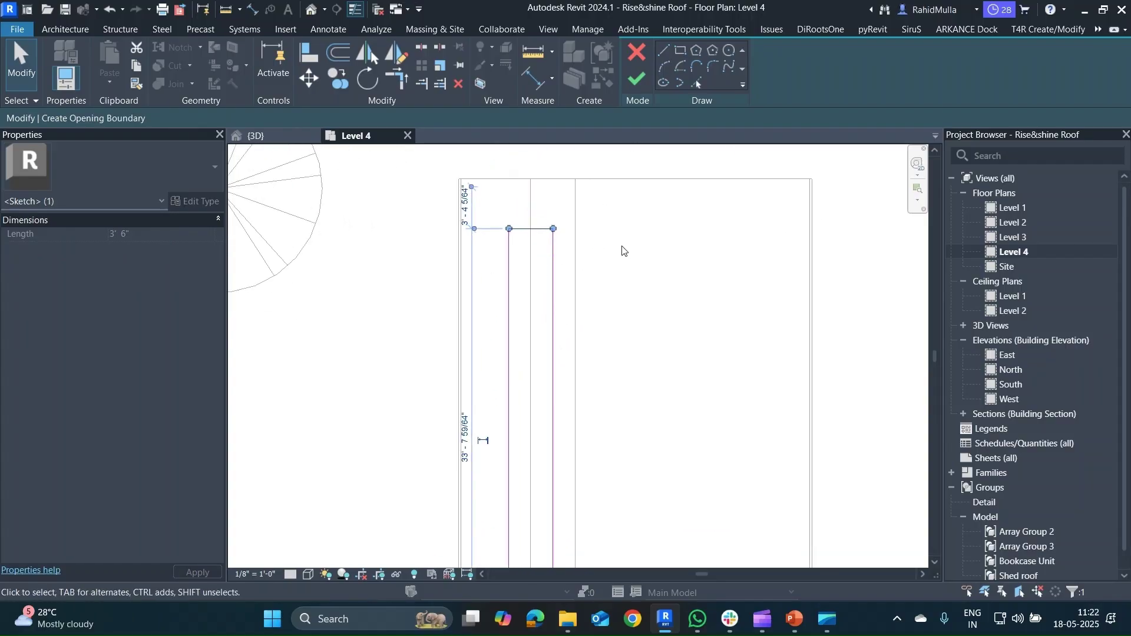
{"action": "left_click", "coordinate": [553, 270]}
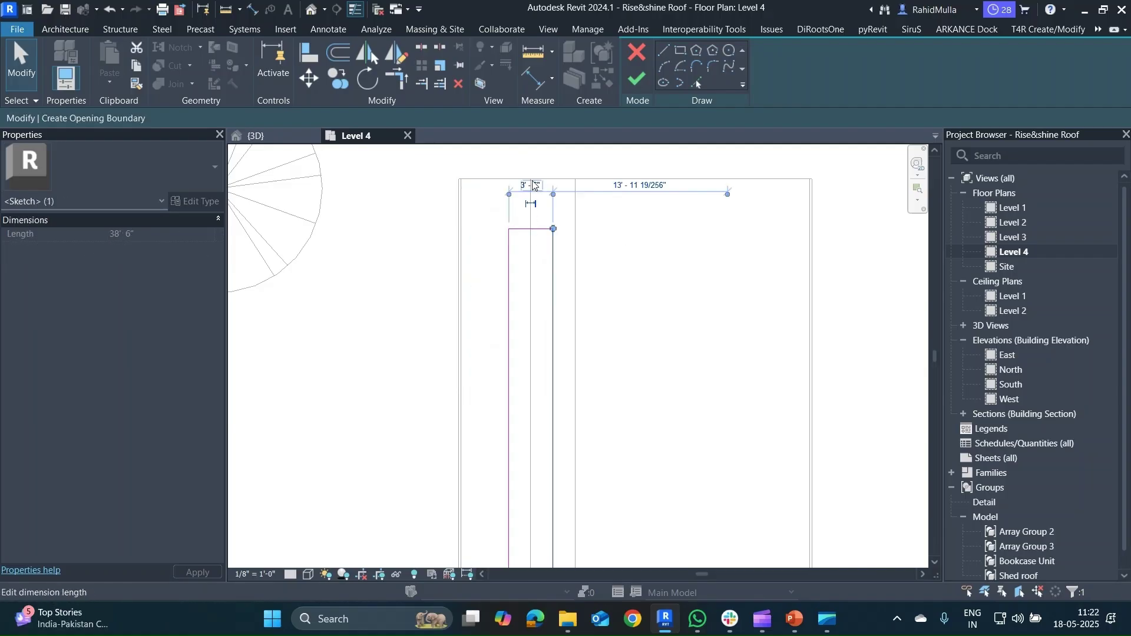
{"action": "left_click", "coordinate": [535, 186]}
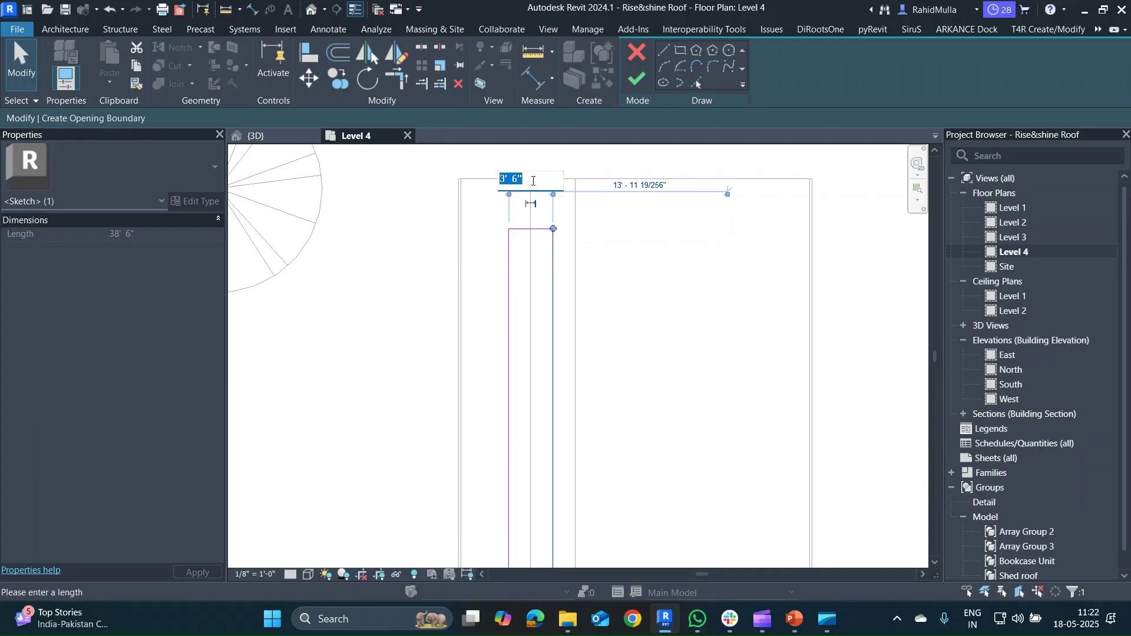
{"action": "type", "text": "7'"}
{"action": "key", "text": "Return"}
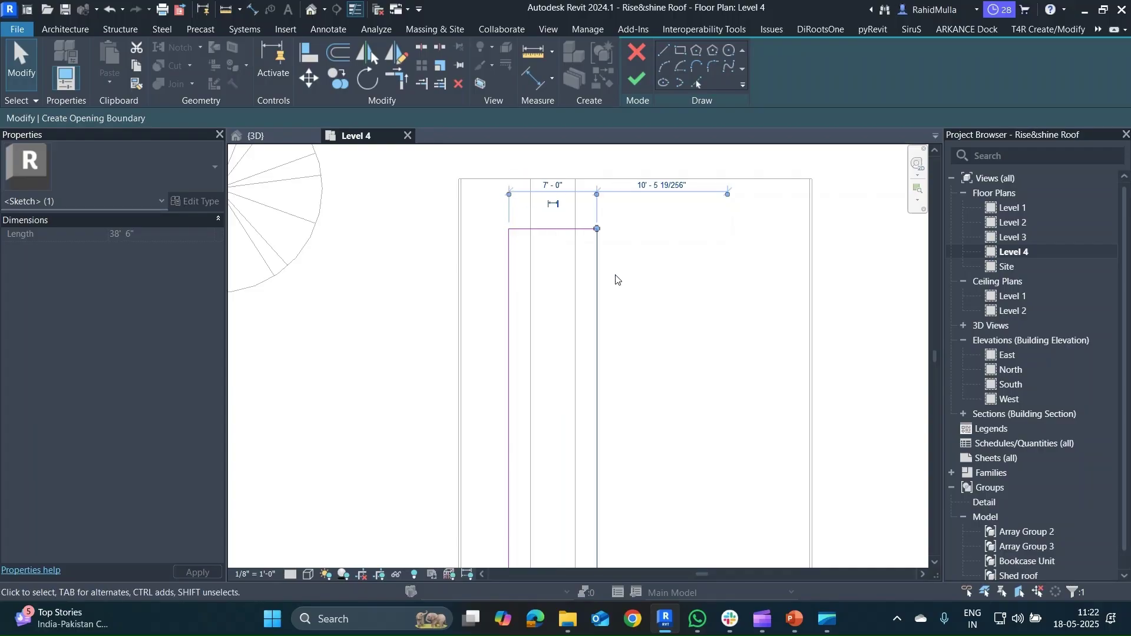
- Shorten the opening rectangle by setting the lower temporary dimension of its upper edge to 19'
{"action": "scroll", "coordinate": [616, 271], "scroll_direction": "down", "scroll_amount": 2}
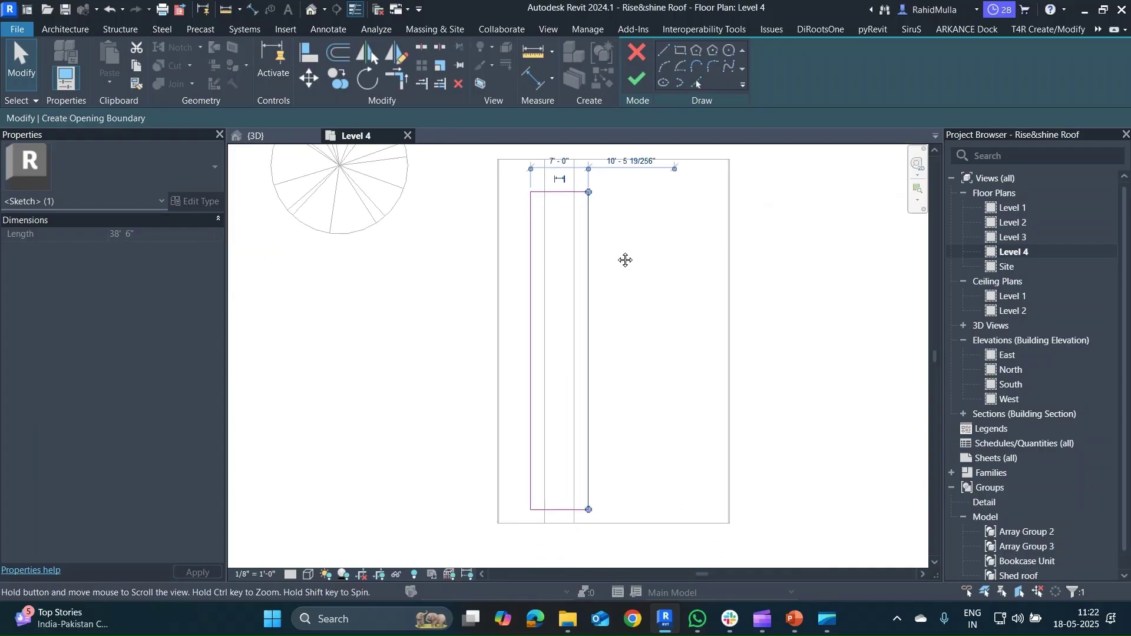
{"action": "left_click", "coordinate": [530, 276]}
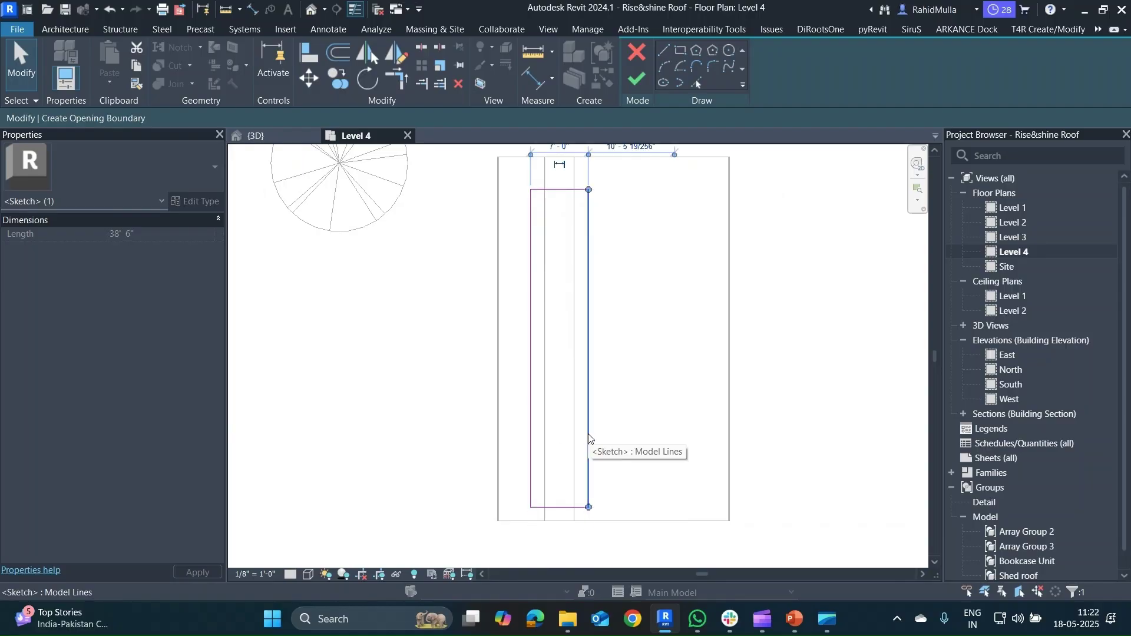
{"action": "left_click", "coordinate": [548, 190]}
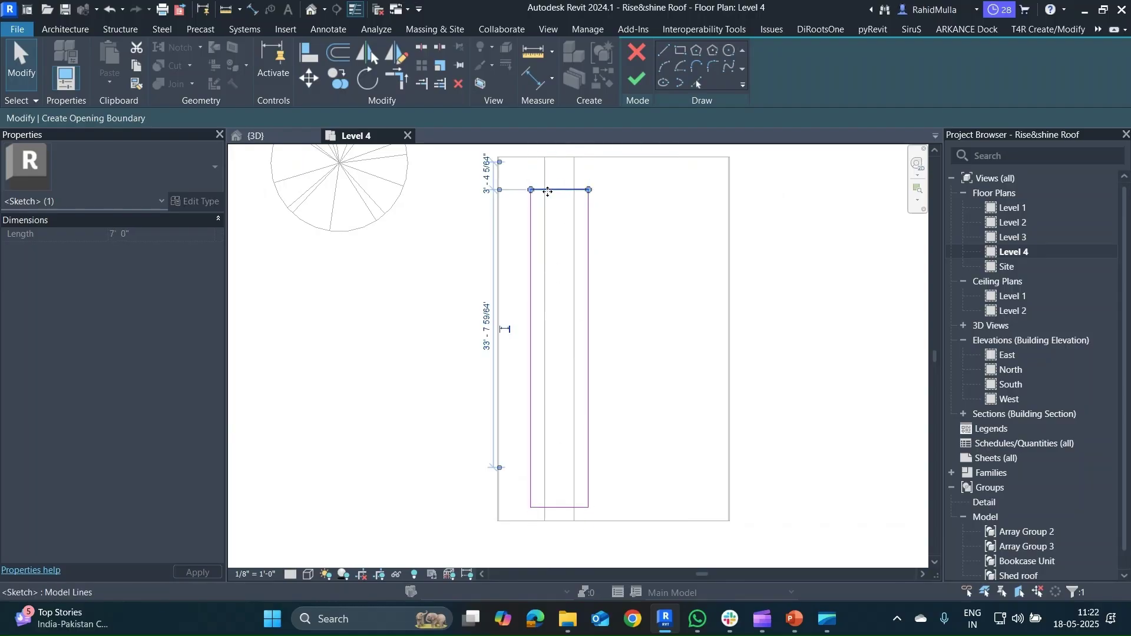
{"action": "left_click", "coordinate": [488, 336]}
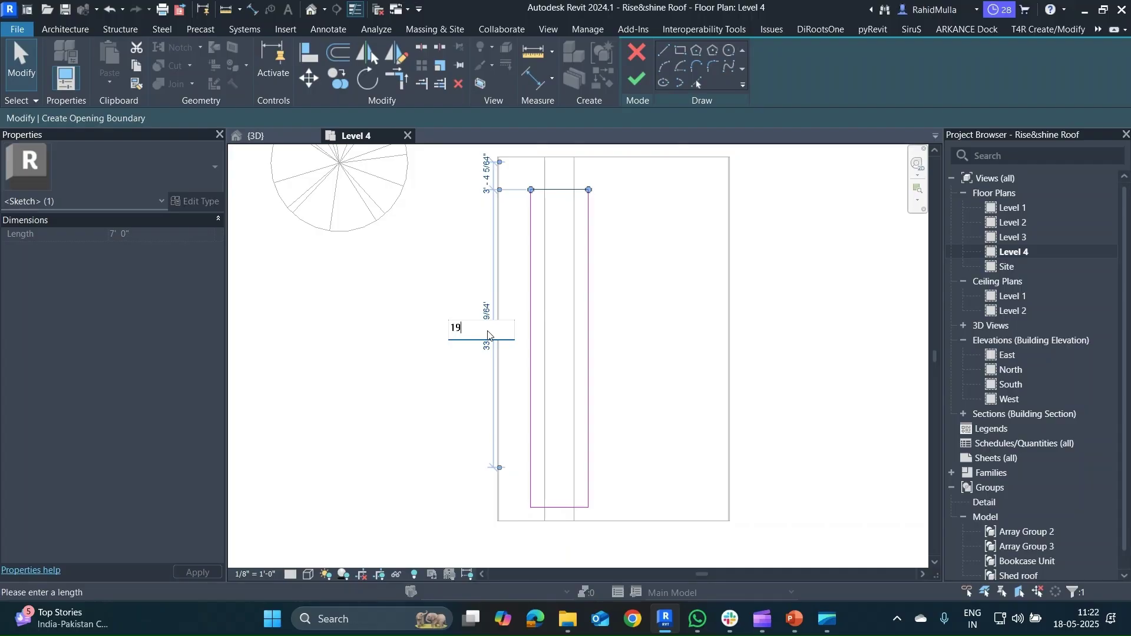
{"action": "type", "text": "19'"}
{"action": "key", "text": "Return"}
{"action": "key", "text": "Escape"}
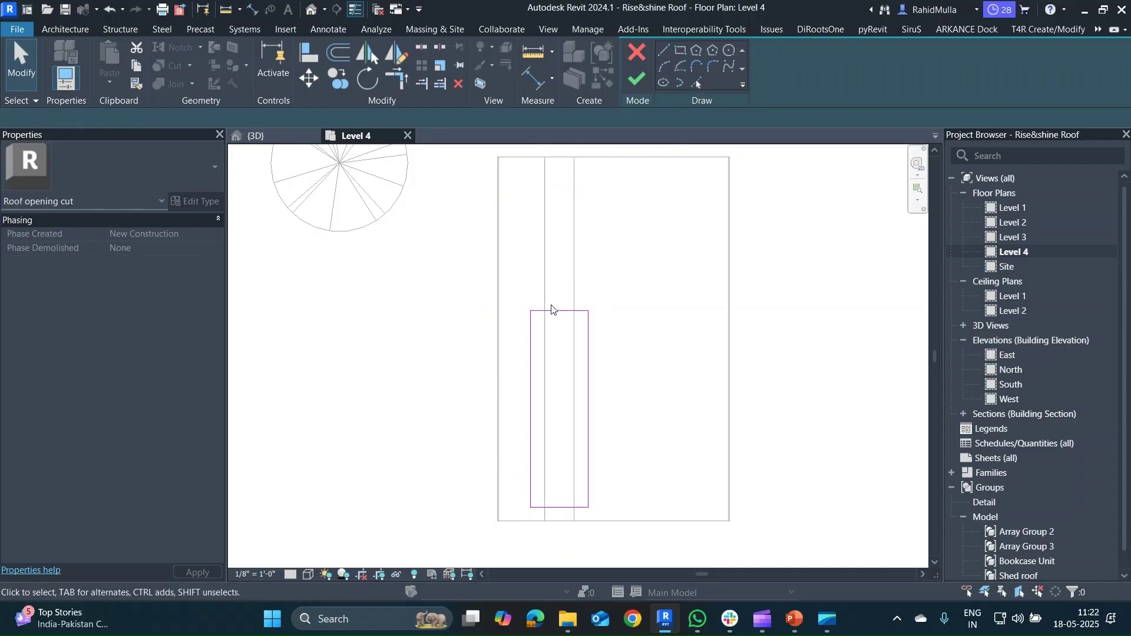
- Move the whole opening rectangle up toward the upper end of the roof
{"action": "mouse_move", "coordinate": [609, 515]}
{"action": "left_mouse_down"}
{"action": "mouse_move", "coordinate": [613, 533]}
{"action": "mouse_move", "coordinate": [616, 514]}
{"action": "left_mouse_up"}
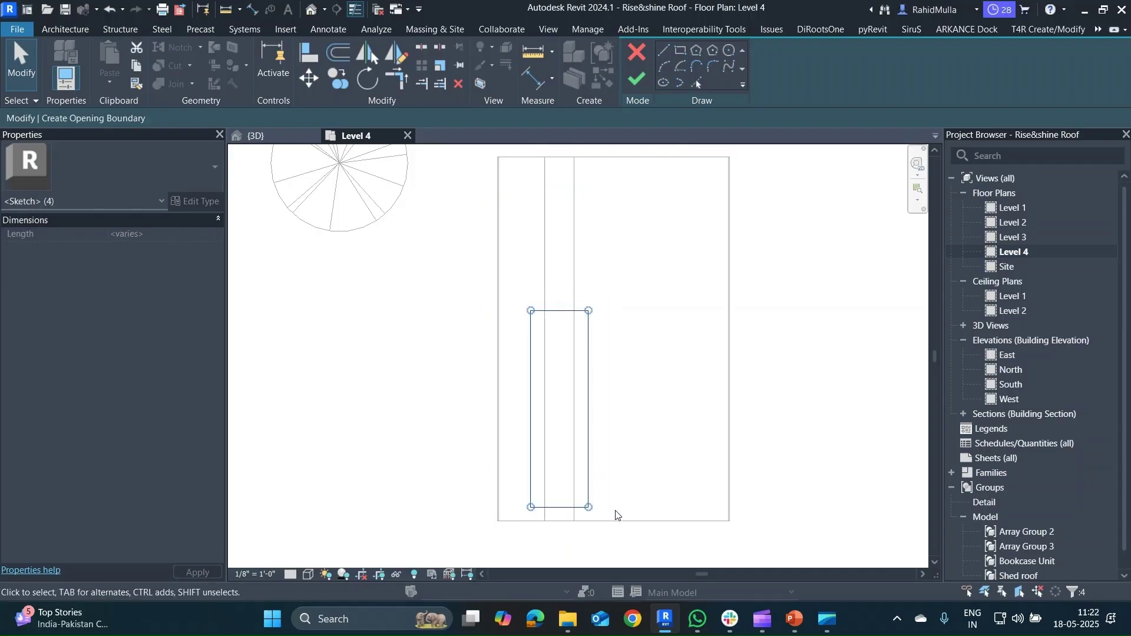
{"action": "key", "text": "m"}
{"action": "key", "text": "v"}
{"action": "left_click", "coordinate": [559, 311]}
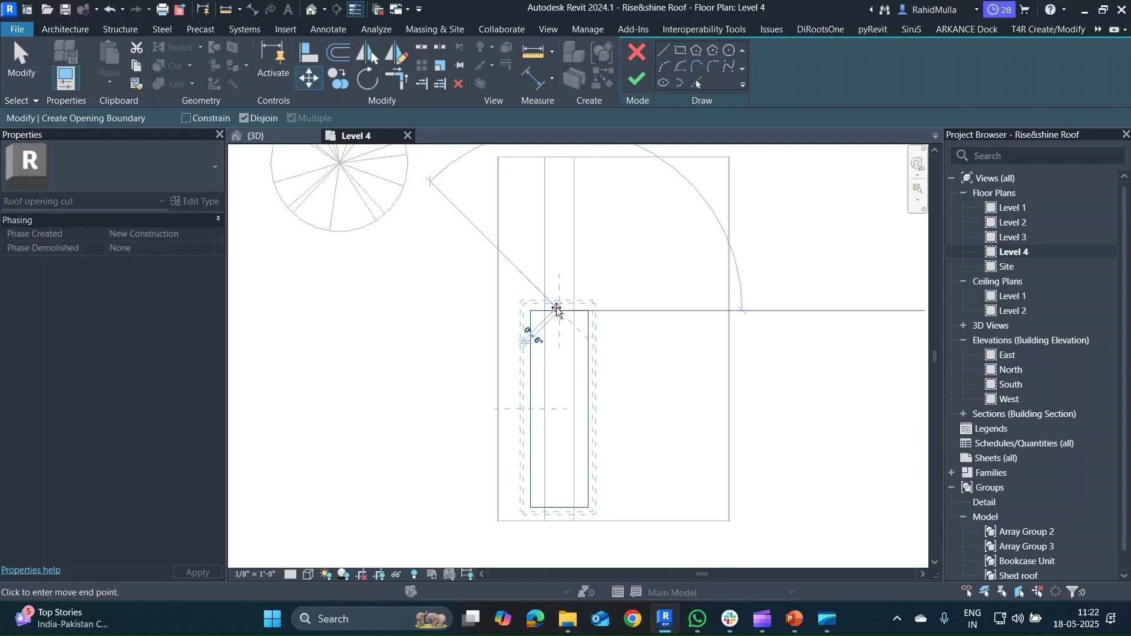
{"action": "left_click", "coordinate": [566, 202]}
- Move the opening rectangle sideways by its upper edge's midpoint to centre it on the left inner roof line
{"action": "scroll", "coordinate": [565, 198], "scroll_direction": "up", "scroll_amount": 2}
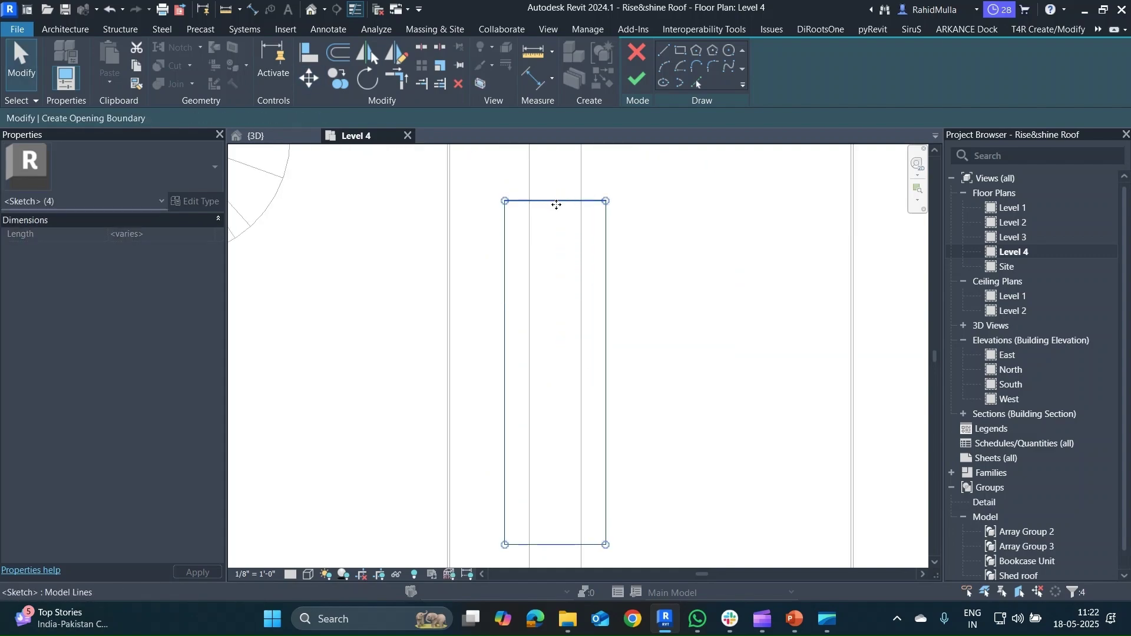
{"action": "key", "text": "v"}
{"action": "left_click", "coordinate": [556, 200]}
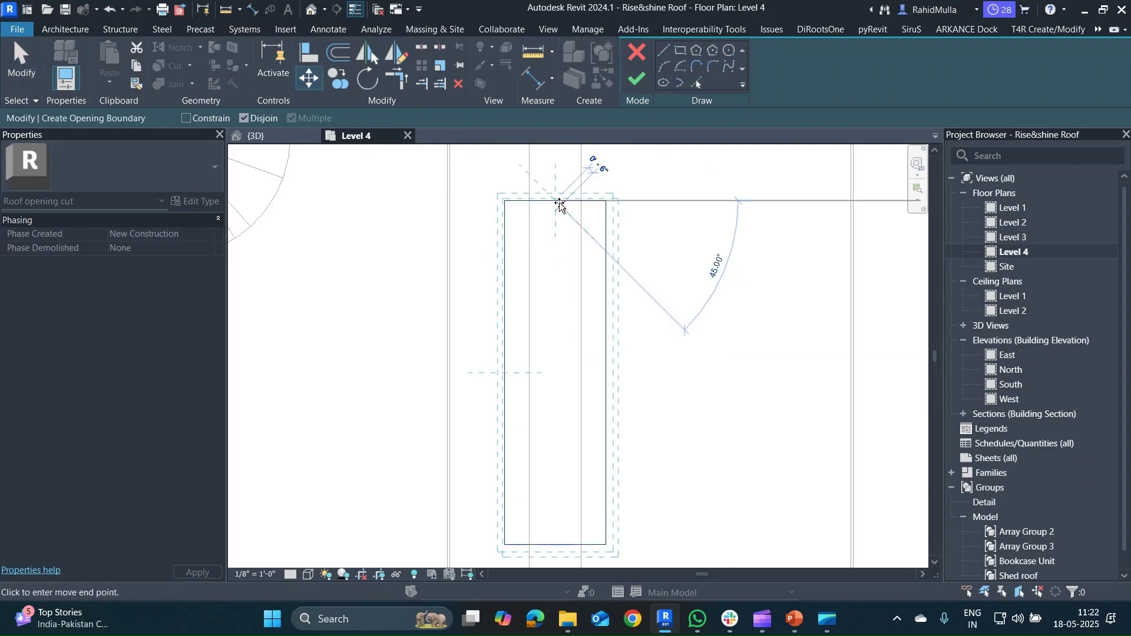
{"action": "left_click", "coordinate": [529, 205]}
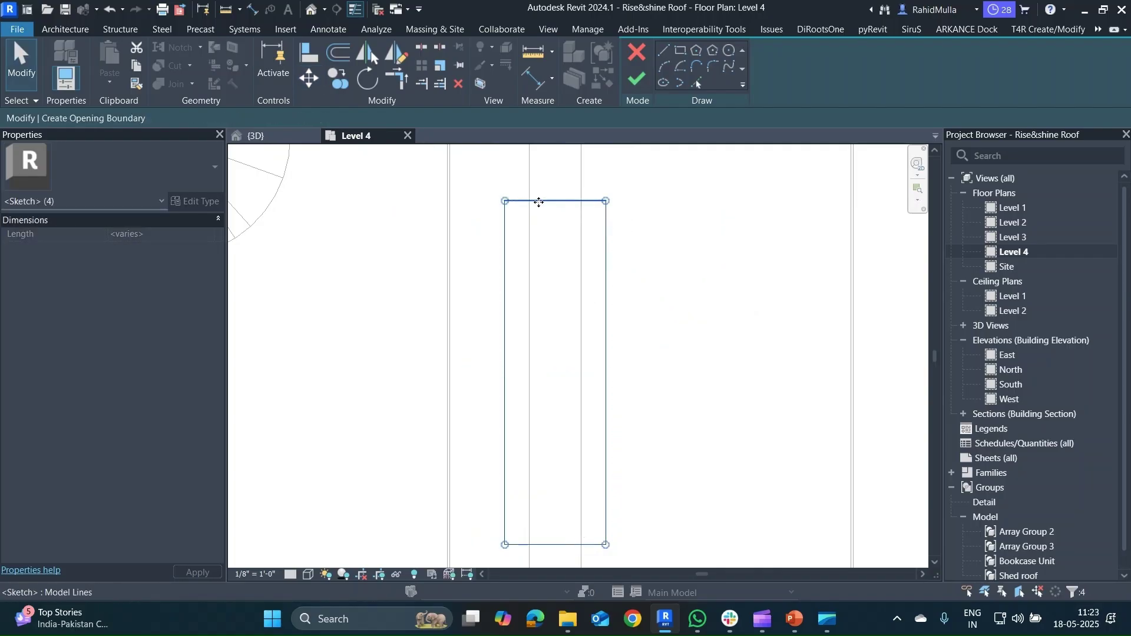
{"action": "scroll", "coordinate": [536, 203], "scroll_direction": "up", "scroll_amount": 1}
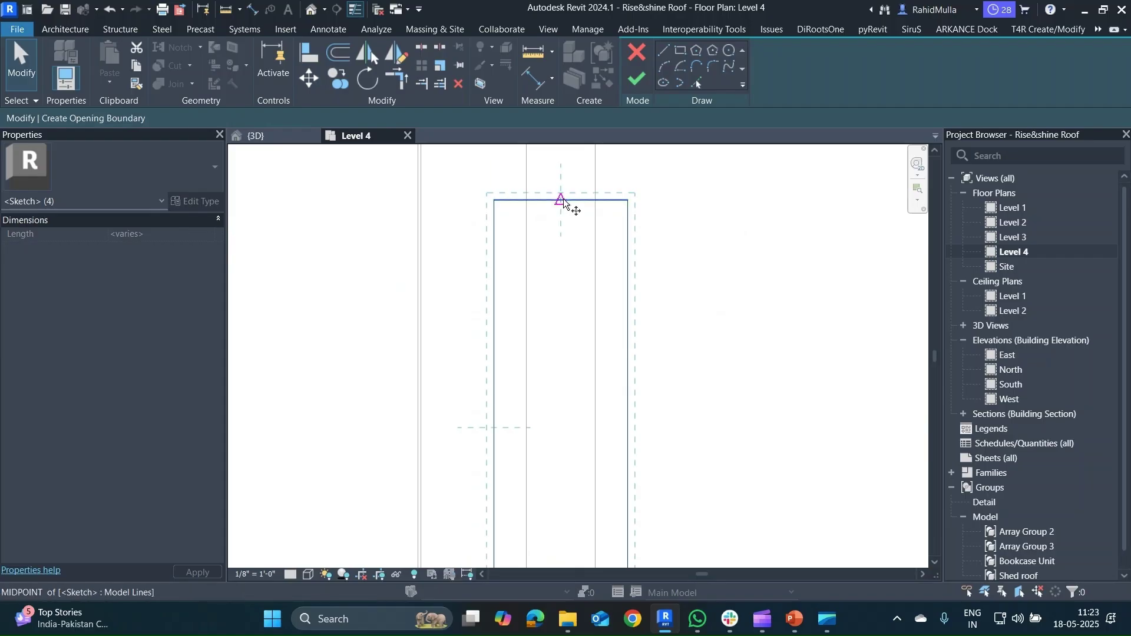
{"action": "key", "text": "v"}
{"action": "left_click", "coordinate": [567, 204]}
{"action": "left_click", "coordinate": [524, 204]}
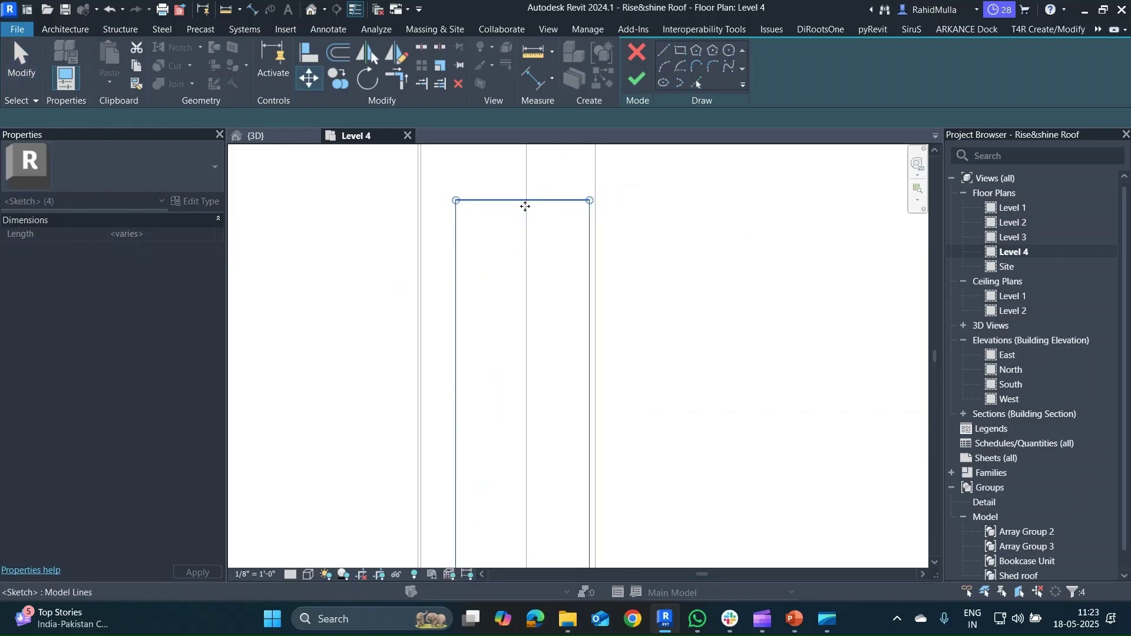
{"action": "scroll", "coordinate": [533, 224], "scroll_direction": "down", "scroll_amount": 2}
{"action": "scroll", "coordinate": [553, 217], "scroll_direction": "down", "scroll_amount": 1}
{"action": "left_click", "coordinate": [632, 185]}
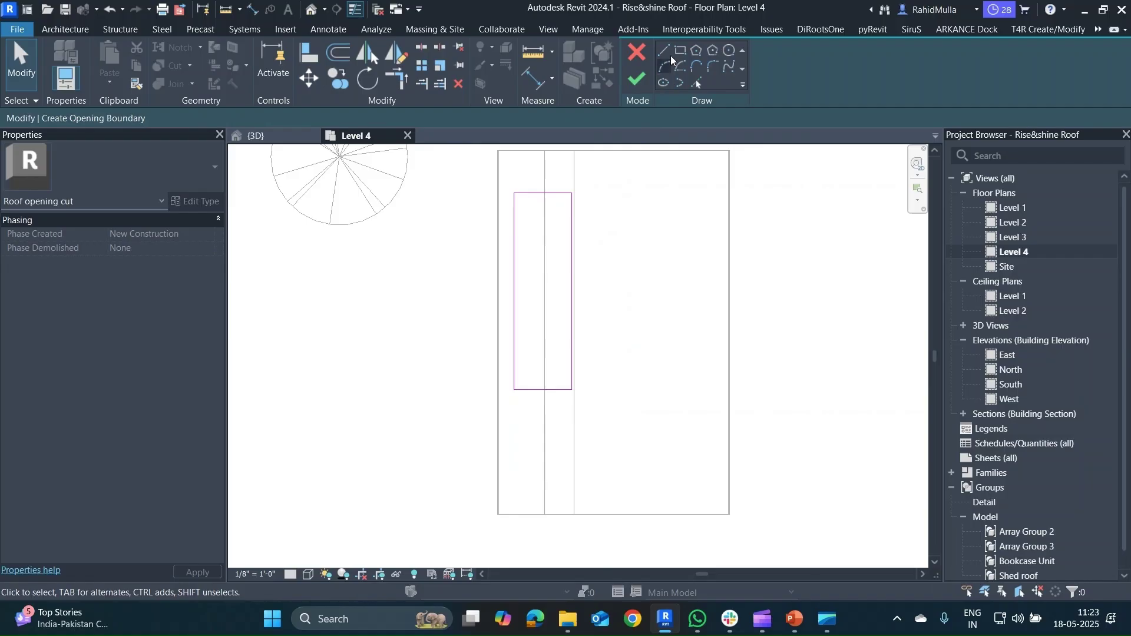
- Draw a vertical line down the middle of the opening rectangle, from its upper edge to its lower edge
{"action": "scroll", "coordinate": [562, 186], "scroll_direction": "up", "scroll_amount": 1}
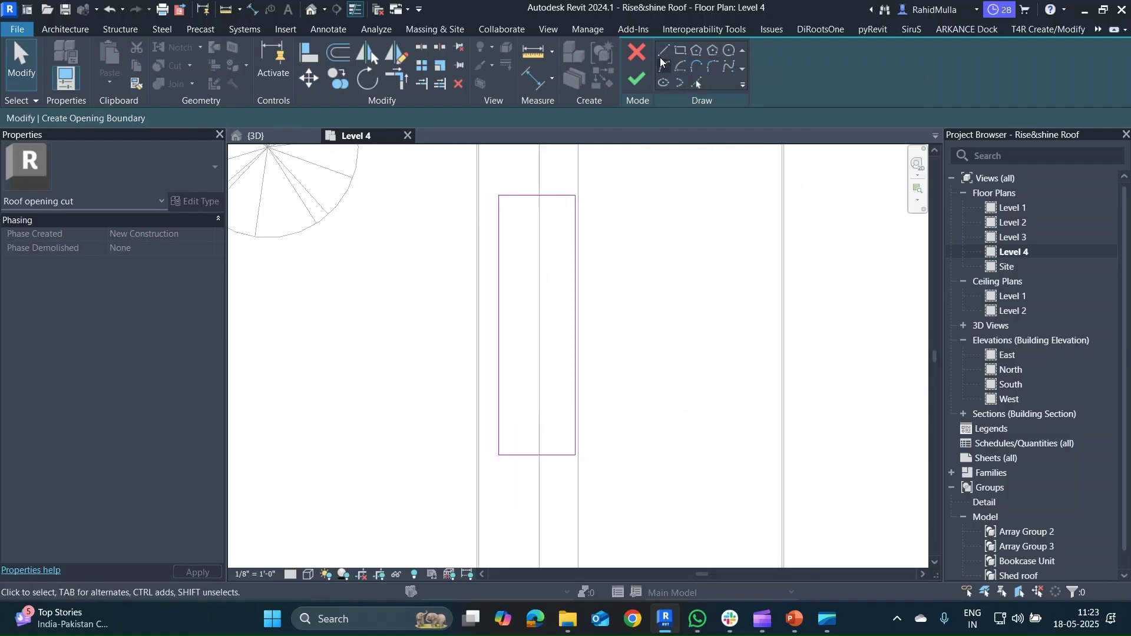
{"action": "left_click", "coordinate": [537, 195]}
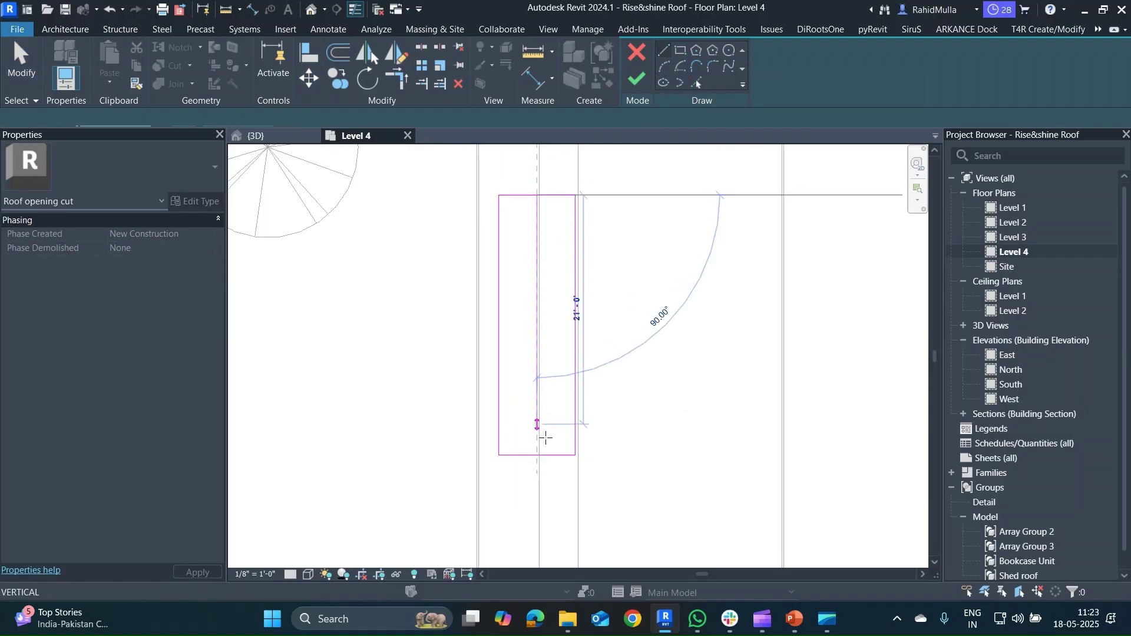
{"action": "key", "text": "Escape"}
- Try to align the opening's centre line with the inner roof line, and delete that centre line
{"action": "scroll", "coordinate": [545, 383], "scroll_direction": "up", "scroll_amount": 2}
{"action": "key", "text": "a"}
{"action": "key", "text": "l"}
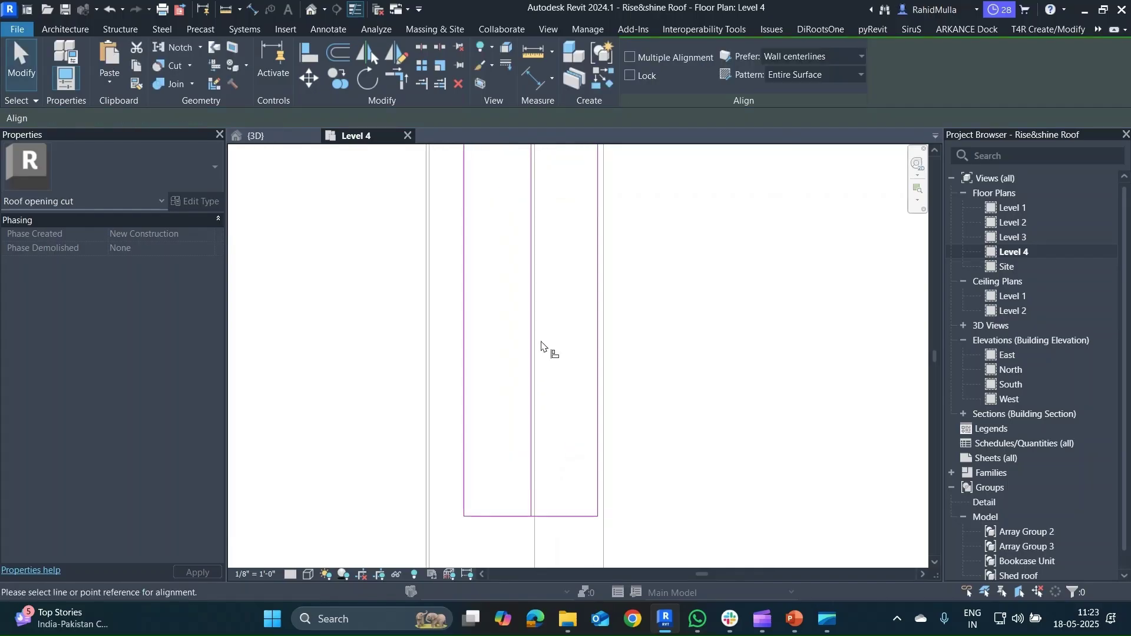
{"action": "scroll", "coordinate": [537, 329], "scroll_direction": "up", "scroll_amount": 1}
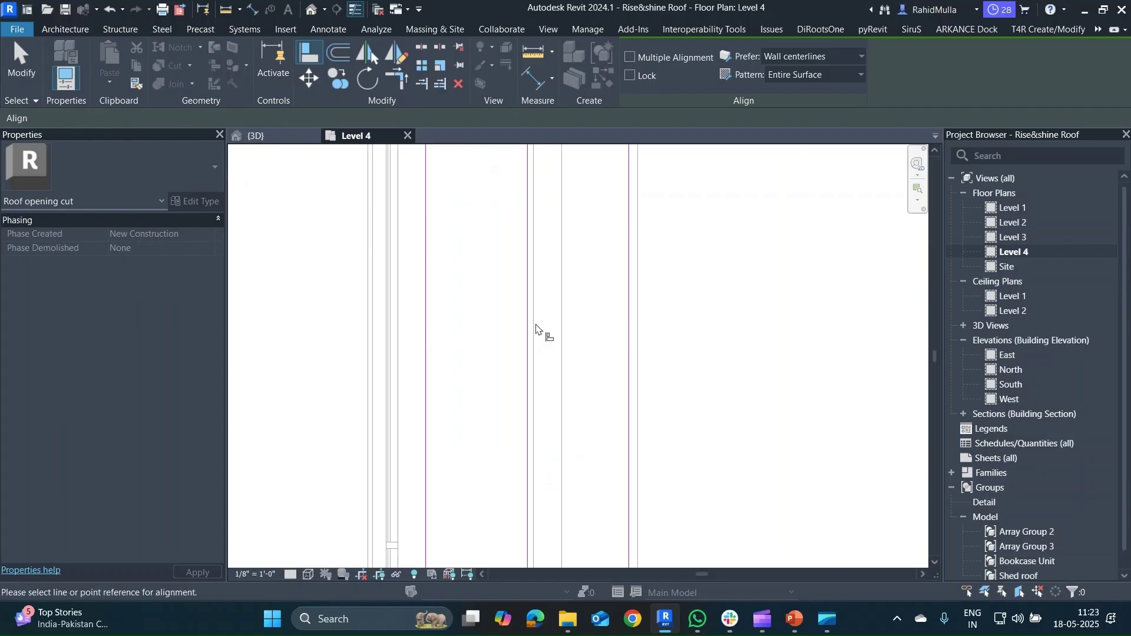
{"action": "scroll", "coordinate": [536, 324], "scroll_direction": "down", "scroll_amount": 8}
{"action": "middle_click_drag", "start_coordinate": [542, 322], "coordinate": [547, 348]}
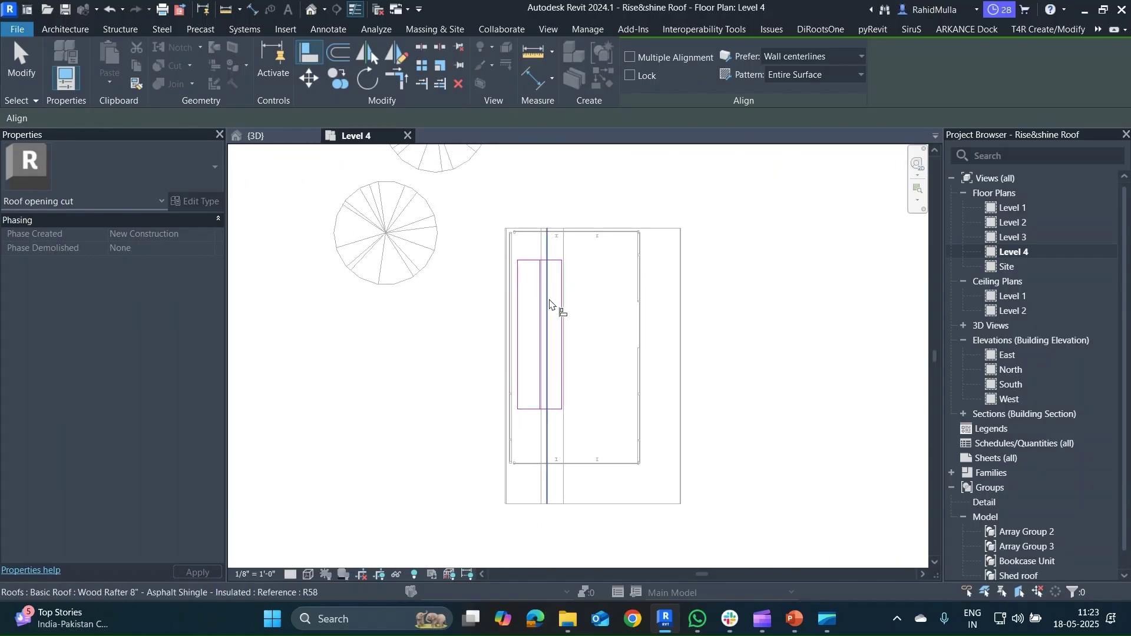
{"action": "scroll", "coordinate": [548, 295], "scroll_direction": "up", "scroll_amount": 5}
{"action": "scroll", "coordinate": [548, 298], "scroll_direction": "down", "scroll_amount": 2}
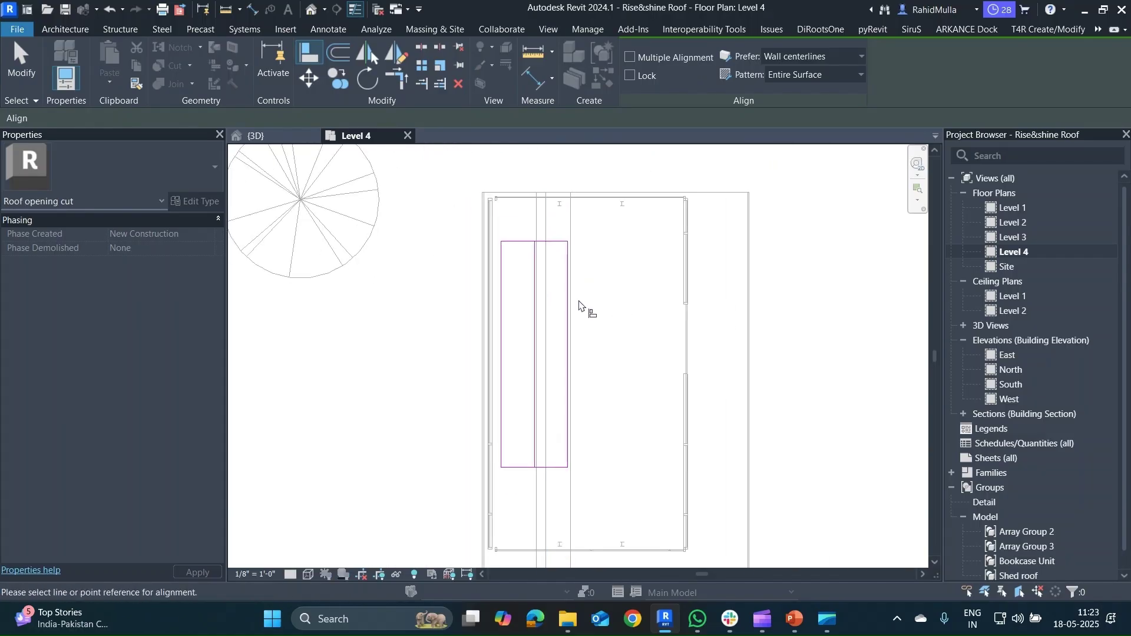
{"action": "key", "text": "Escape"}
{"action": "key", "text": "Escape"}
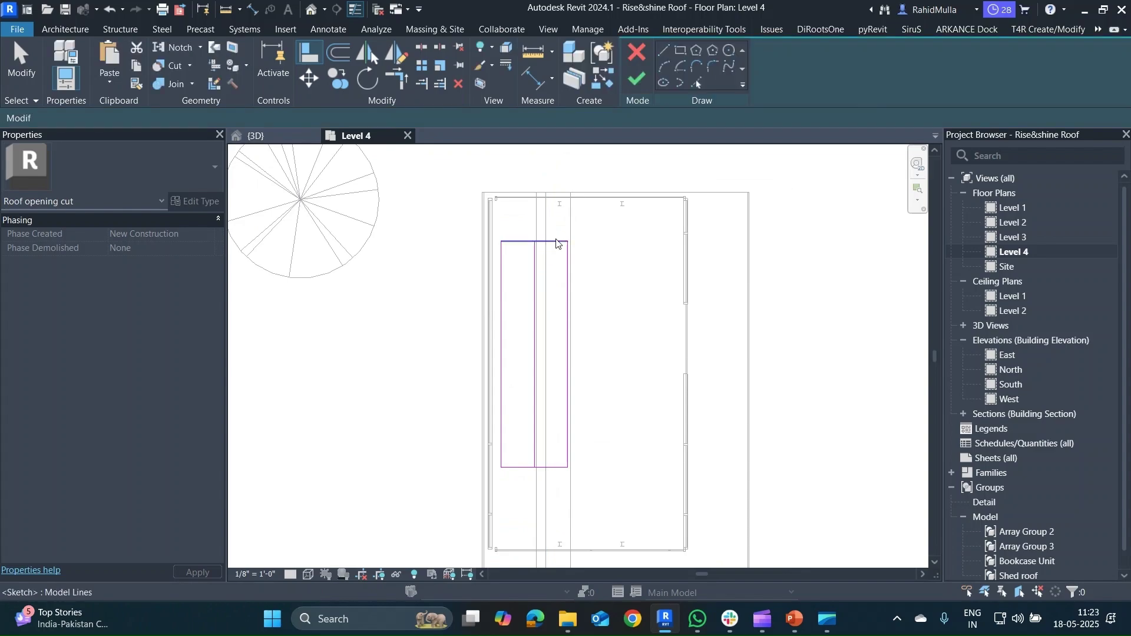
{"action": "left_click", "coordinate": [534, 252]}
{"action": "key", "text": "Delete"}
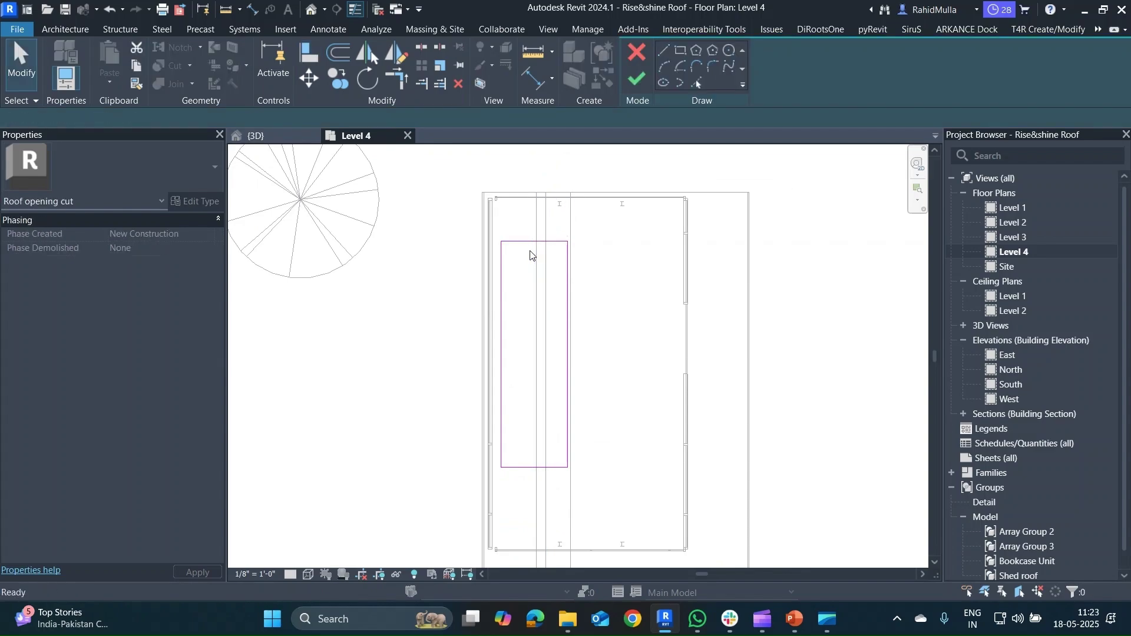
- Set the Level 4 plan's visual style to Shaded
{"action": "key", "text": "s"}
{"action": "key", "text": "d"}
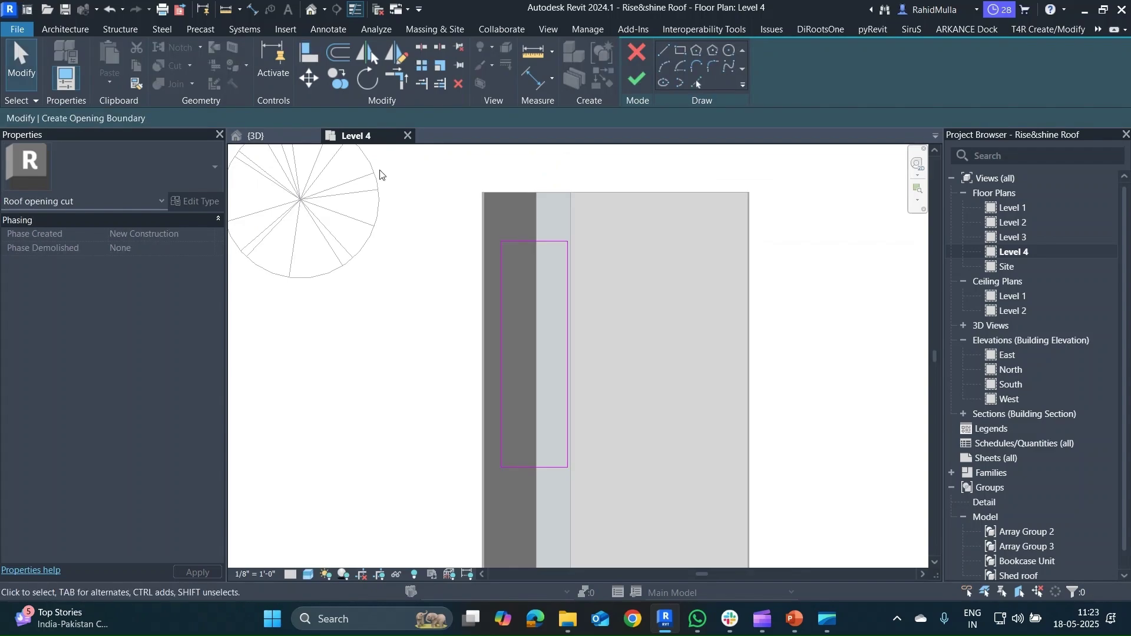
- Finish the roof opening's boundary sketch and show the cut roof in the 3D view
{"action": "left_click", "coordinate": [637, 82]}
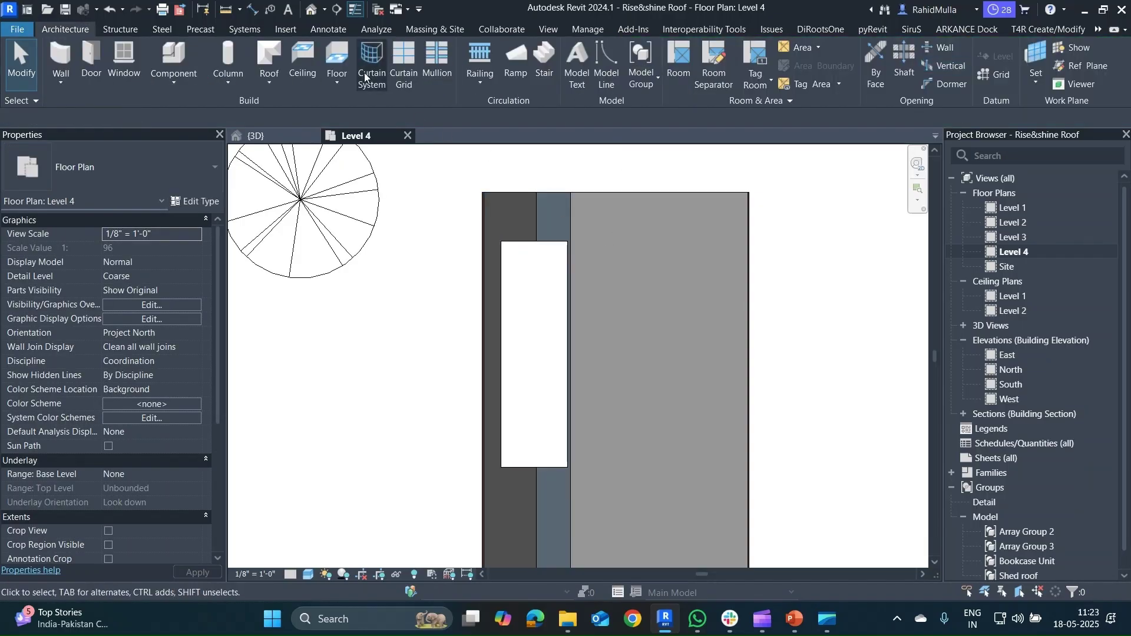
{"action": "left_click", "coordinate": [311, 9]}
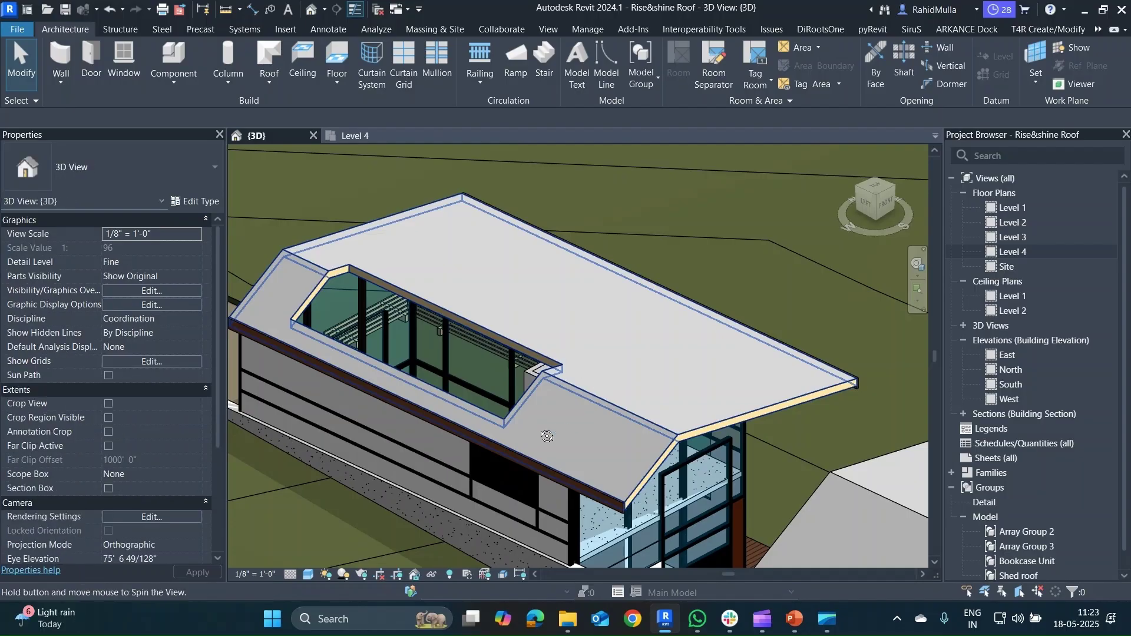
{"action": "middle_click_drag", "start_coordinate": [546, 436], "coordinate": [547, 504], "text": "shift"}
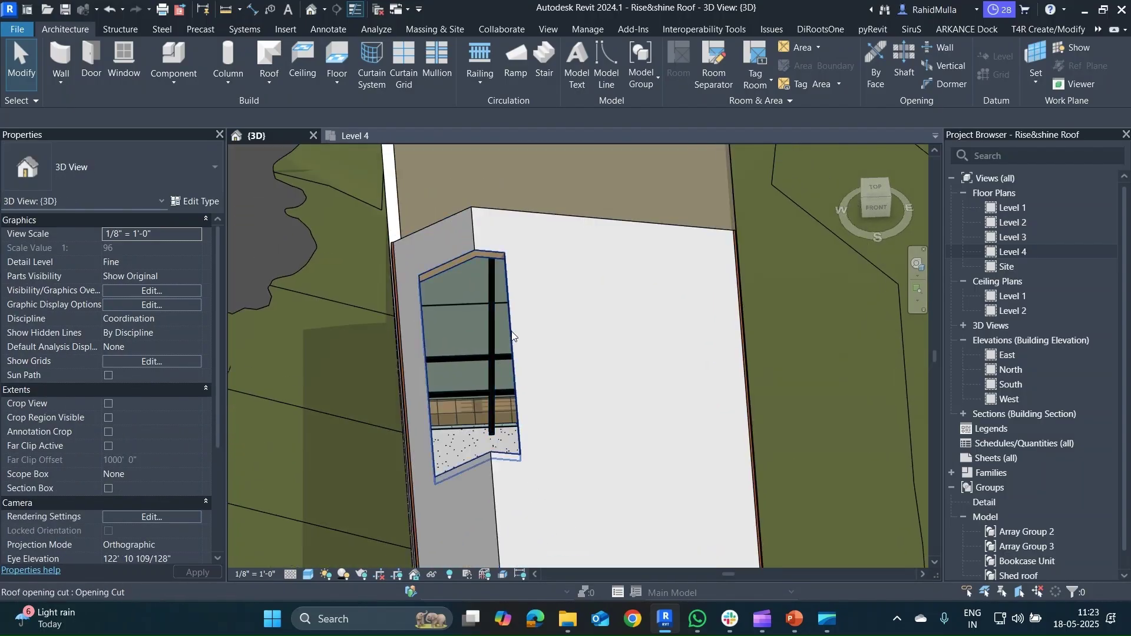
- Edit the opening's boundary, moving the whole rectangle sideways so its upper edge's midpoint lies on the roof's ridge line, and finish the sketch
{"action": "left_click", "coordinate": [512, 336]}
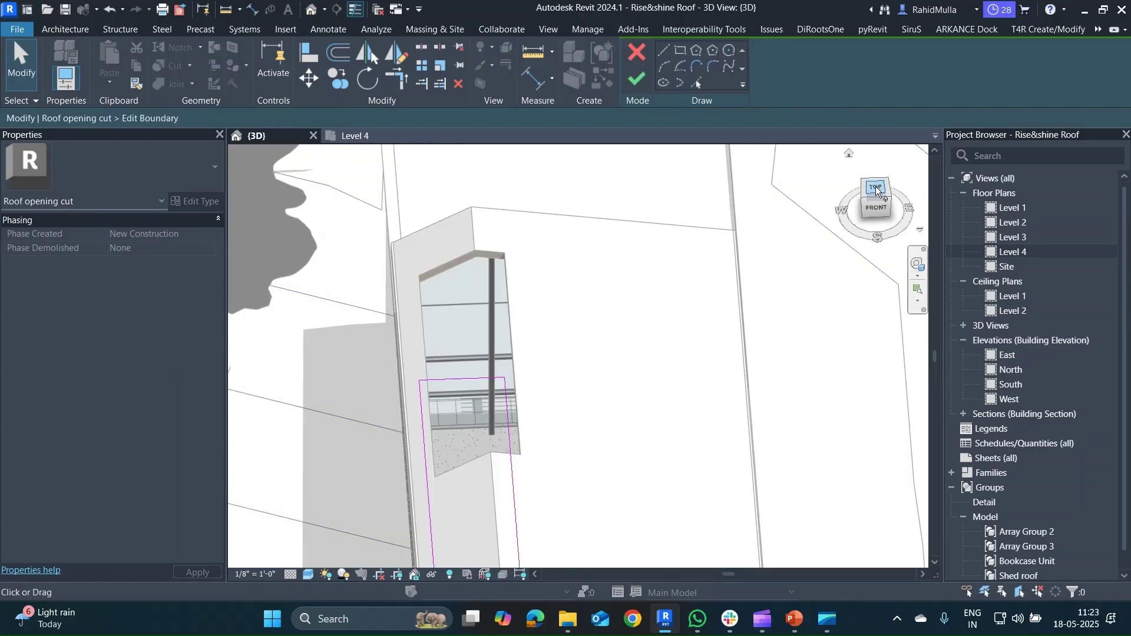
{"action": "left_click", "coordinate": [876, 190]}
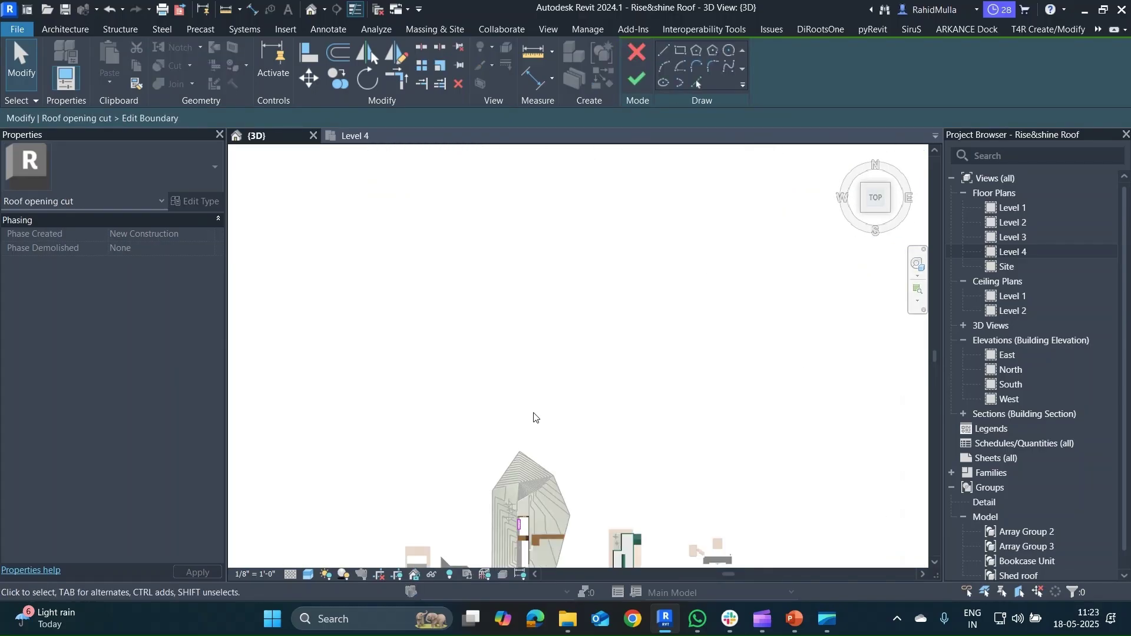
{"action": "scroll", "coordinate": [518, 329], "scroll_direction": "up", "scroll_amount": 8}
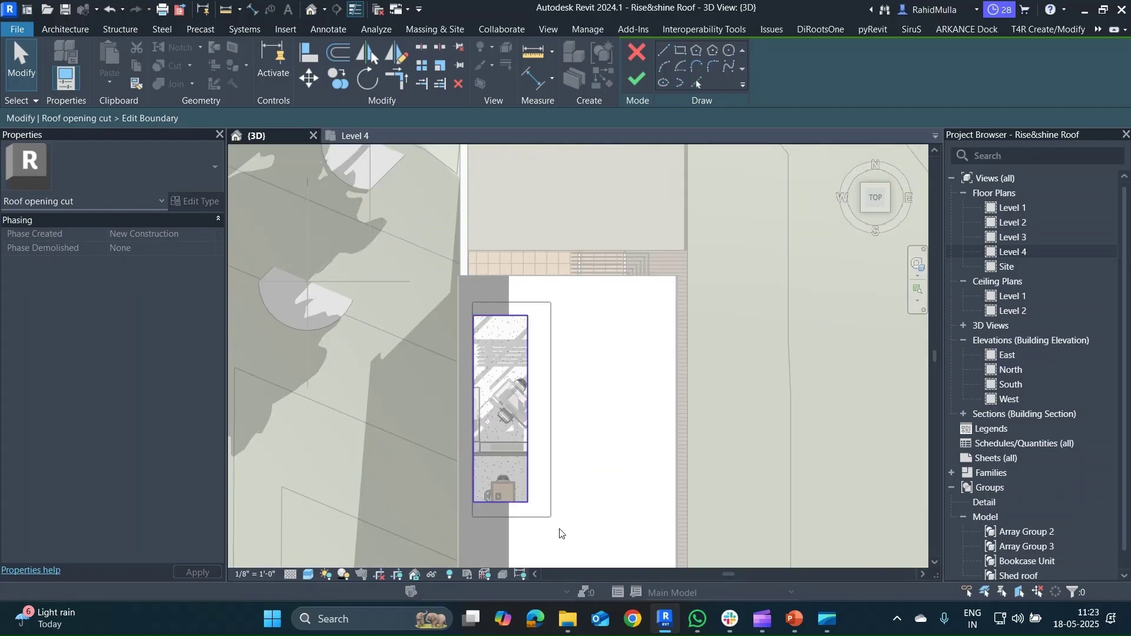
{"action": "left_click_drag", "start_coordinate": [560, 533], "coordinate": [559, 533]}
{"action": "key", "text": "v"}
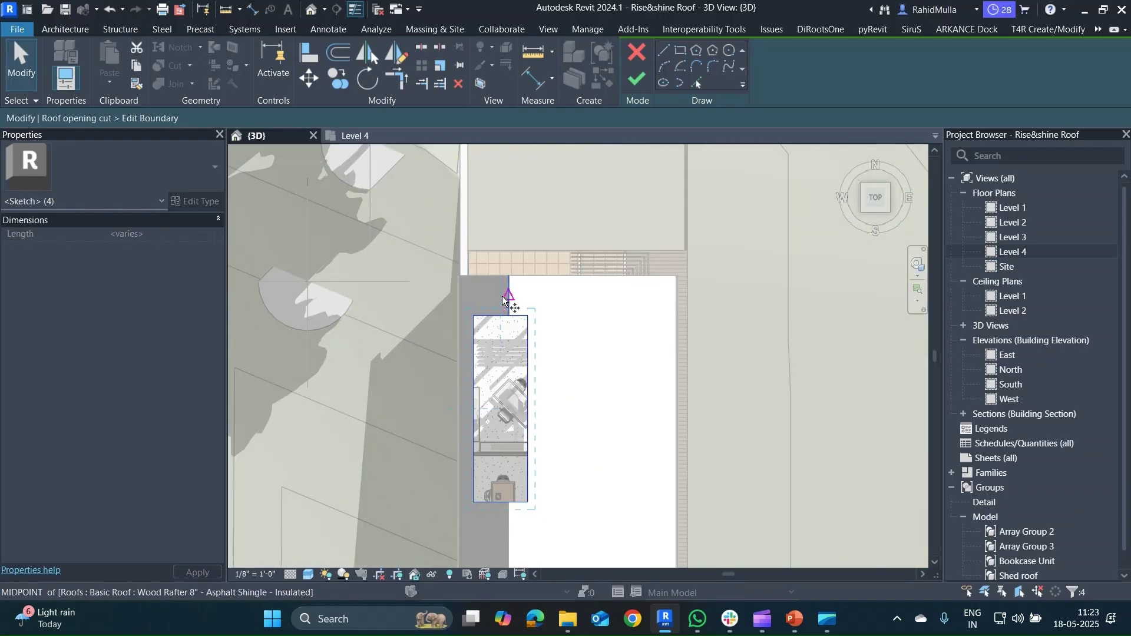
{"action": "scroll", "coordinate": [499, 299], "scroll_direction": "up", "scroll_amount": 2}
{"action": "left_click", "coordinate": [501, 325]}
{"action": "left_click", "coordinate": [514, 325]}
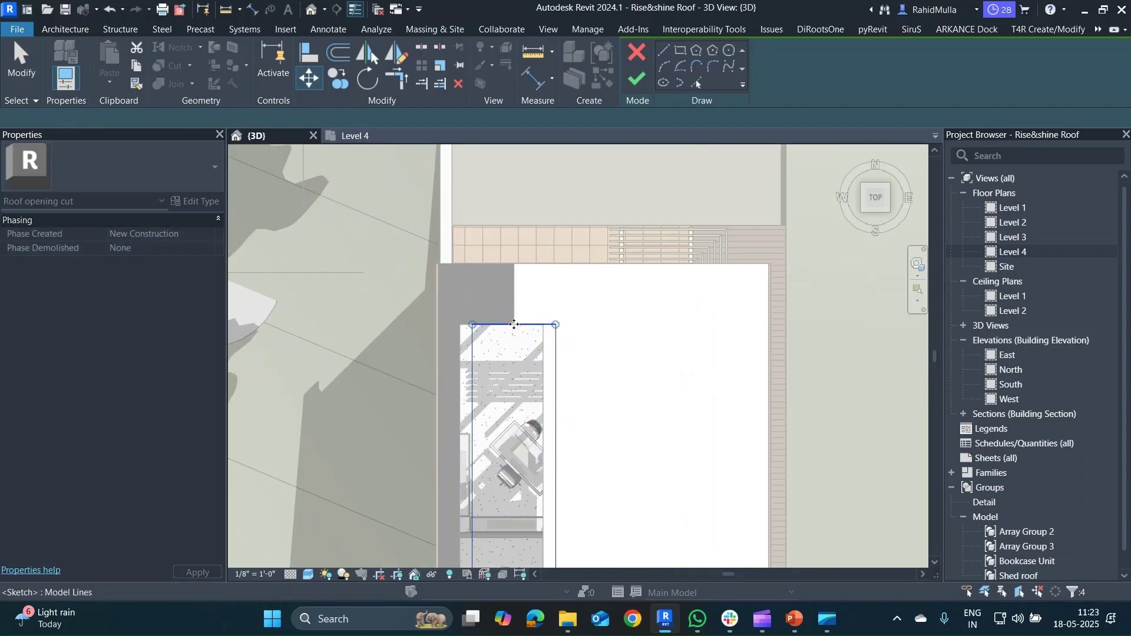
{"action": "scroll", "coordinate": [574, 318], "scroll_direction": "down", "scroll_amount": 1}
{"action": "left_click", "coordinate": [632, 76]}
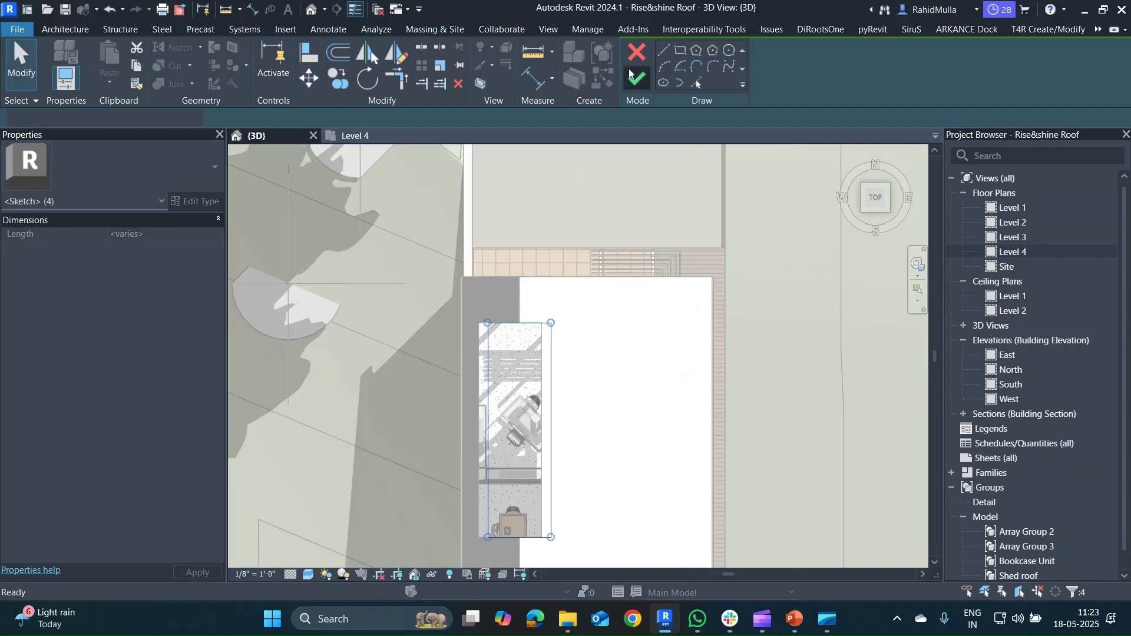
- Start a roof by extrusion on the cut face at the opening's end, with reference level Level 4 and offset 0' 0"
{"action": "scroll", "coordinate": [599, 275], "scroll_direction": "down", "scroll_amount": 4}
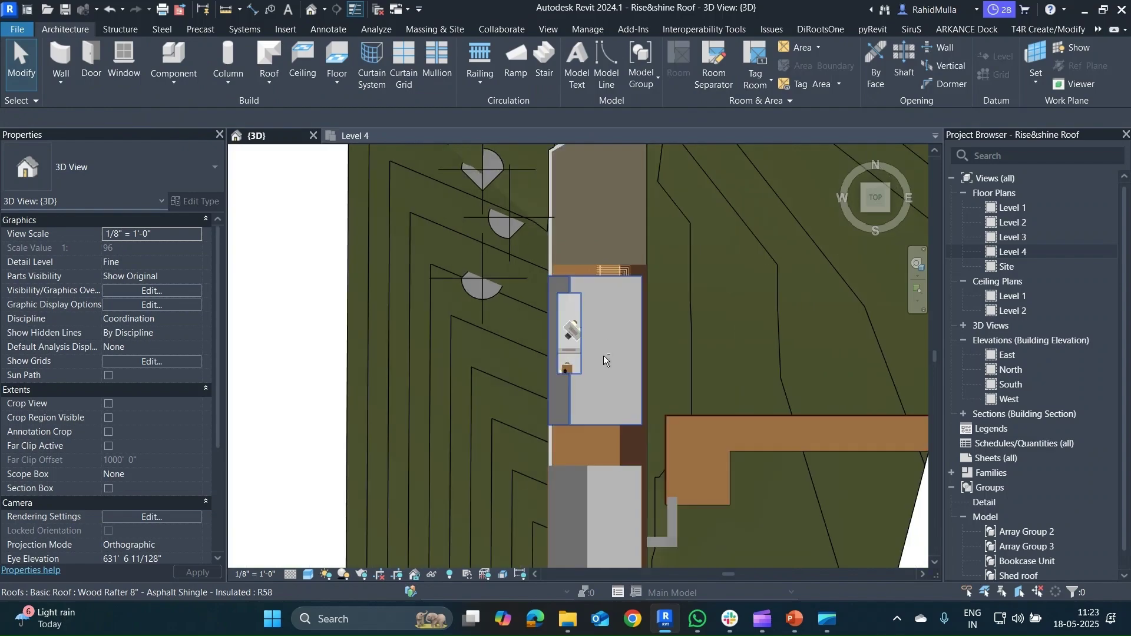
{"action": "middle_click_drag", "start_coordinate": [603, 355], "coordinate": [701, 177], "text": "shift"}
{"action": "middle_click_drag", "start_coordinate": [561, 493], "coordinate": [552, 359]}
{"action": "scroll", "coordinate": [552, 363], "scroll_direction": "up", "scroll_amount": 3}
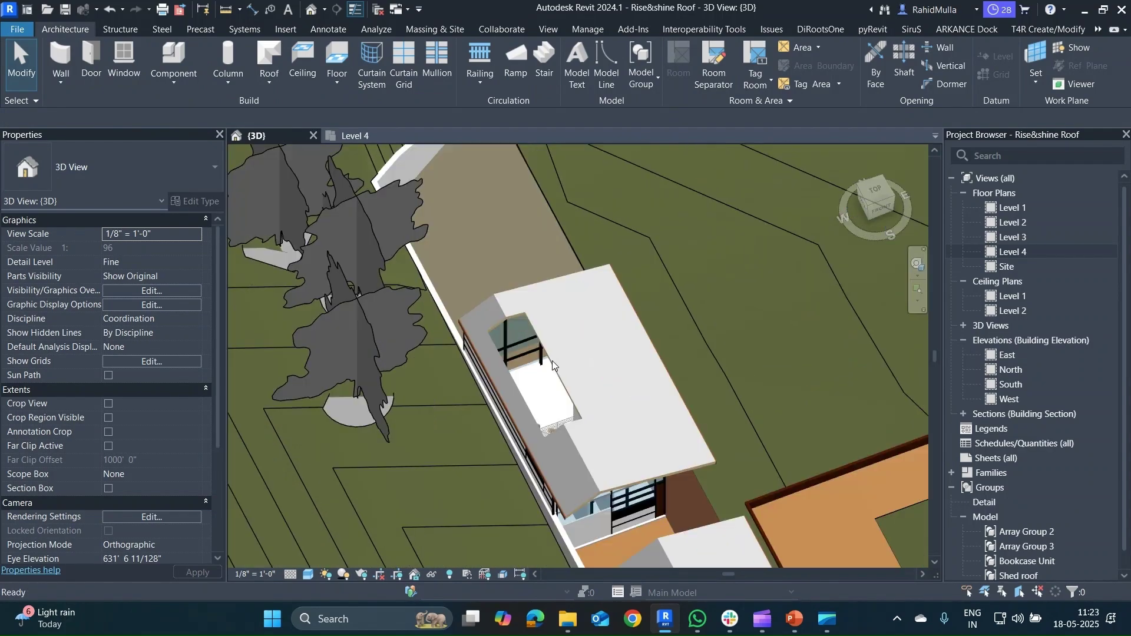
{"action": "scroll", "coordinate": [552, 364], "scroll_direction": "down", "scroll_amount": 2}
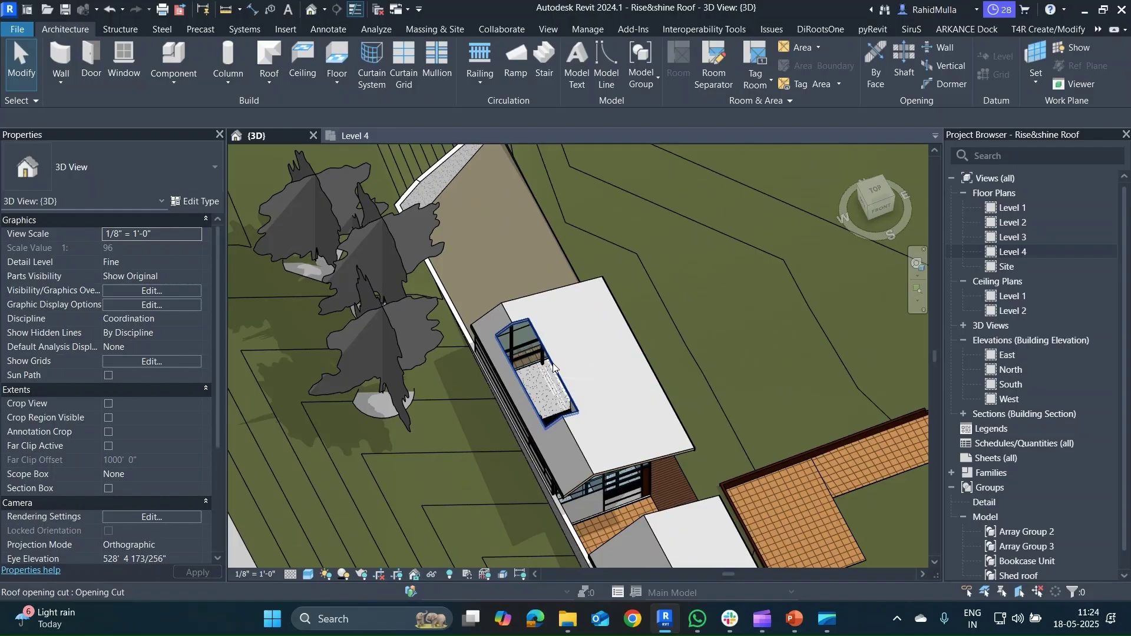
{"action": "mouse_move", "coordinate": [561, 372]}
{"action": "middle_mouse_down", "text": "shift"}
{"action": "mouse_move", "coordinate": [570, 354]}
{"action": "mouse_move", "coordinate": [556, 380]}
{"action": "middle_mouse_up", "text": "shift"}
{"action": "scroll", "coordinate": [552, 381], "scroll_direction": "up", "scroll_amount": 3}
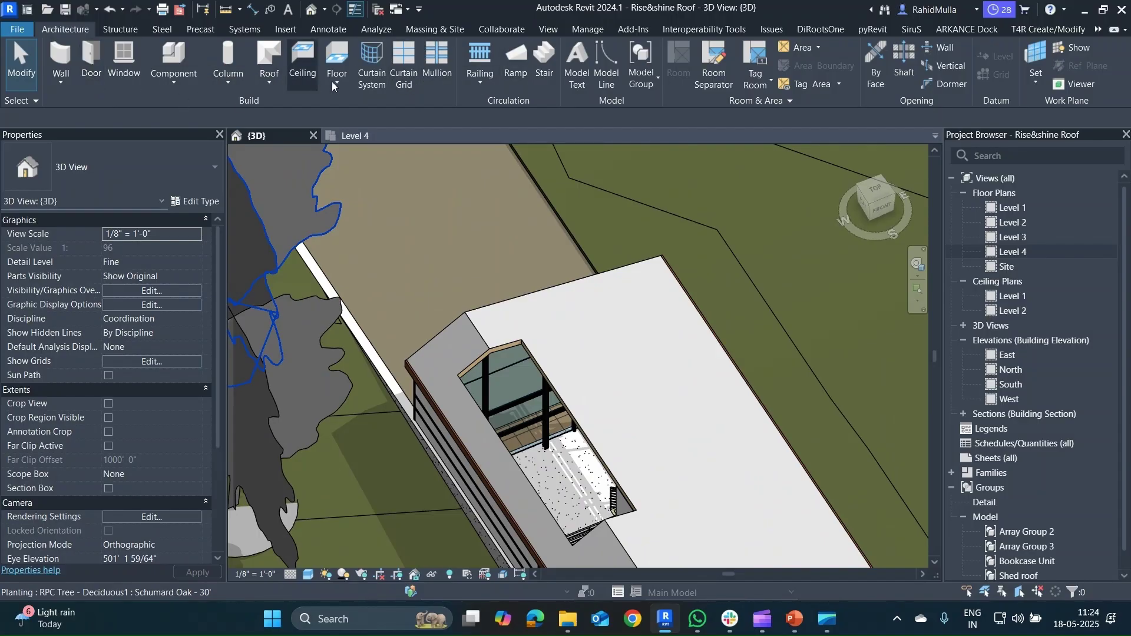
{"action": "left_click", "coordinate": [269, 86]}
{"action": "left_click", "coordinate": [310, 139]}
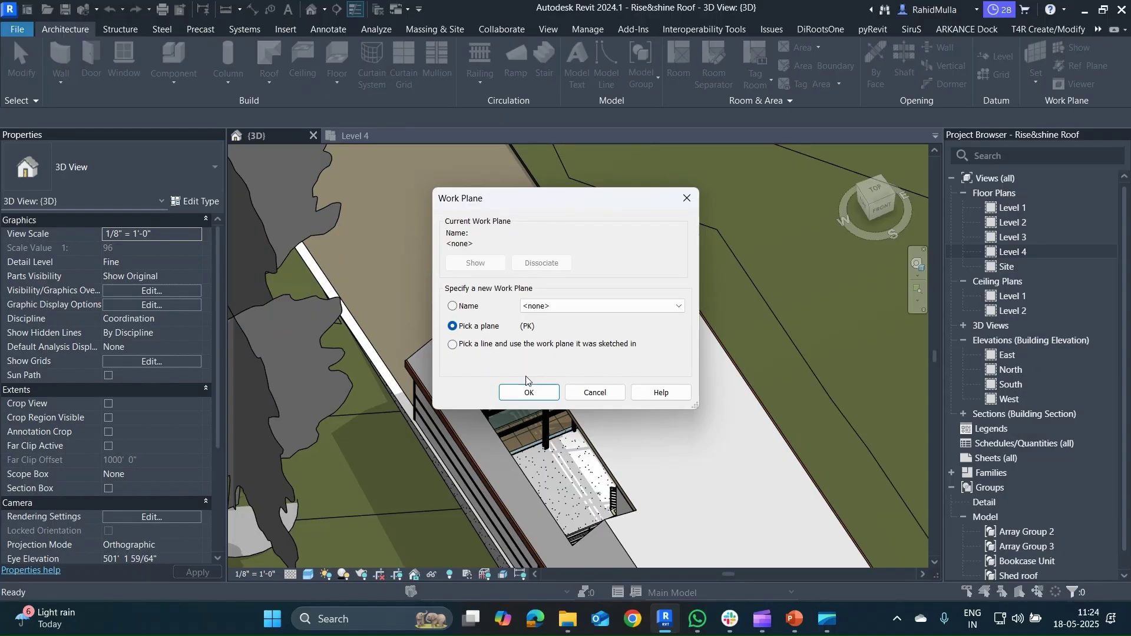
{"action": "left_click", "coordinate": [529, 393]}
{"action": "scroll", "coordinate": [499, 327], "scroll_direction": "up", "scroll_amount": 5}
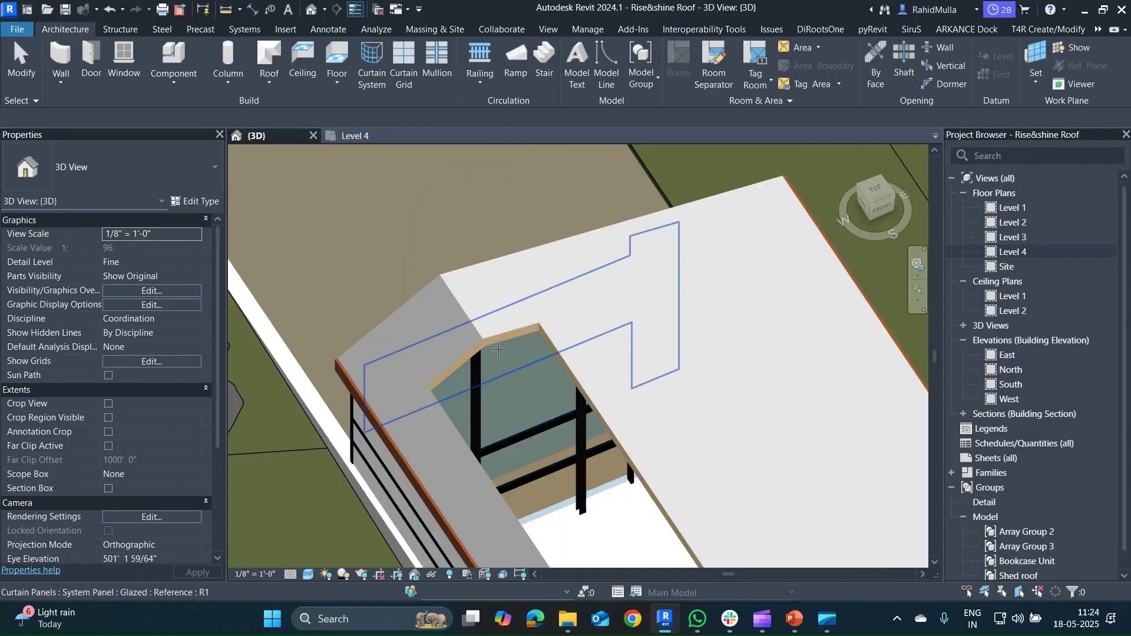
{"action": "left_click", "coordinate": [499, 326]}
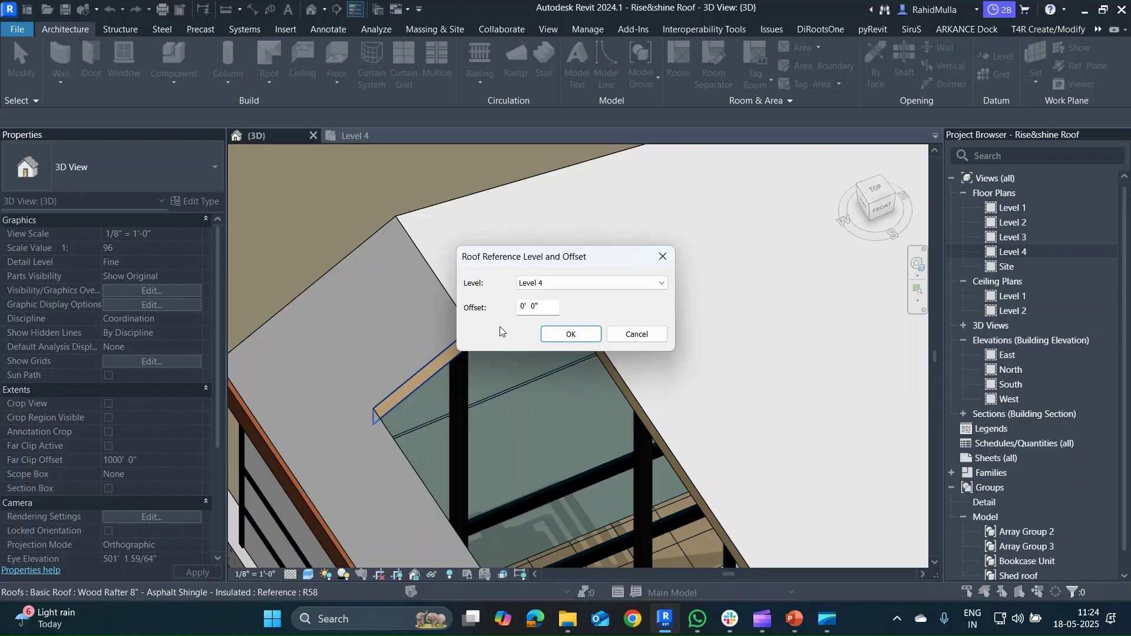
{"action": "left_click", "coordinate": [569, 334]}
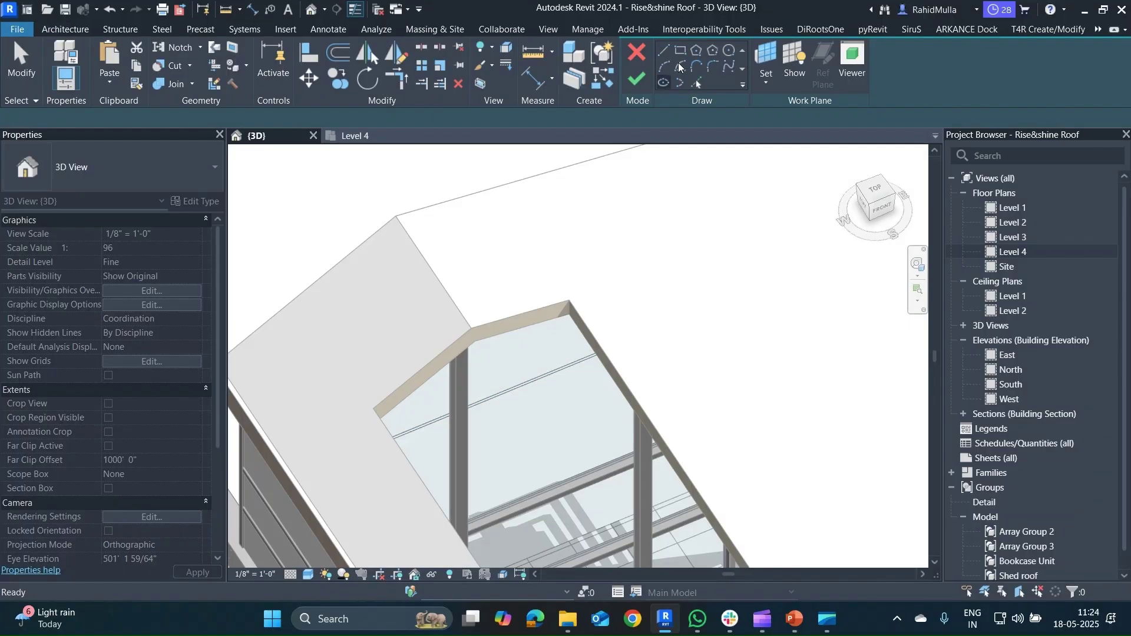
- Trace the two upper edges of the opening's end face as the profile, set the roof type to Sloped Glazing, and finish the roof
{"action": "left_click", "coordinate": [696, 82]}
{"action": "left_click", "coordinate": [422, 368]}
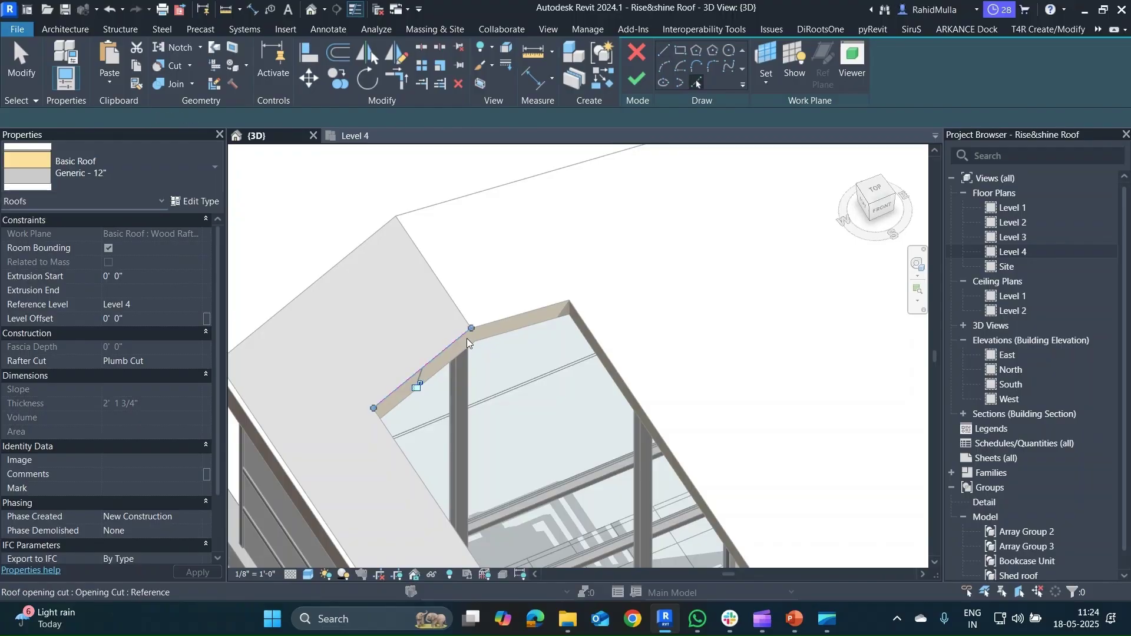
{"action": "left_click", "coordinate": [494, 327]}
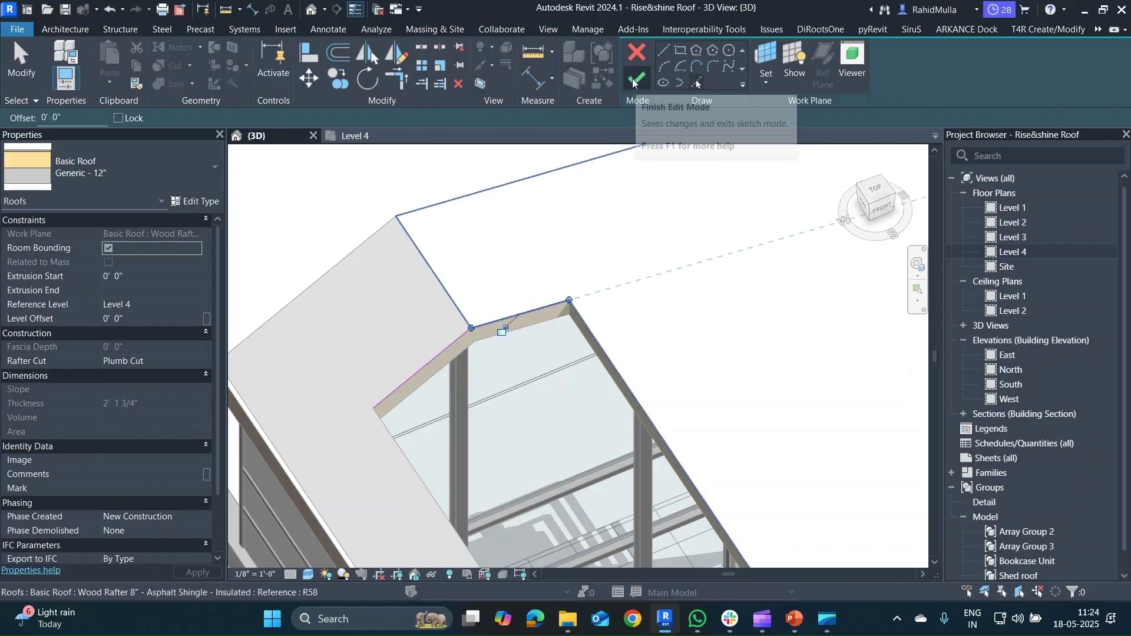
{"action": "left_click", "coordinate": [132, 178]}
{"action": "scroll", "coordinate": [77, 433], "scroll_direction": "down", "scroll_amount": 1}
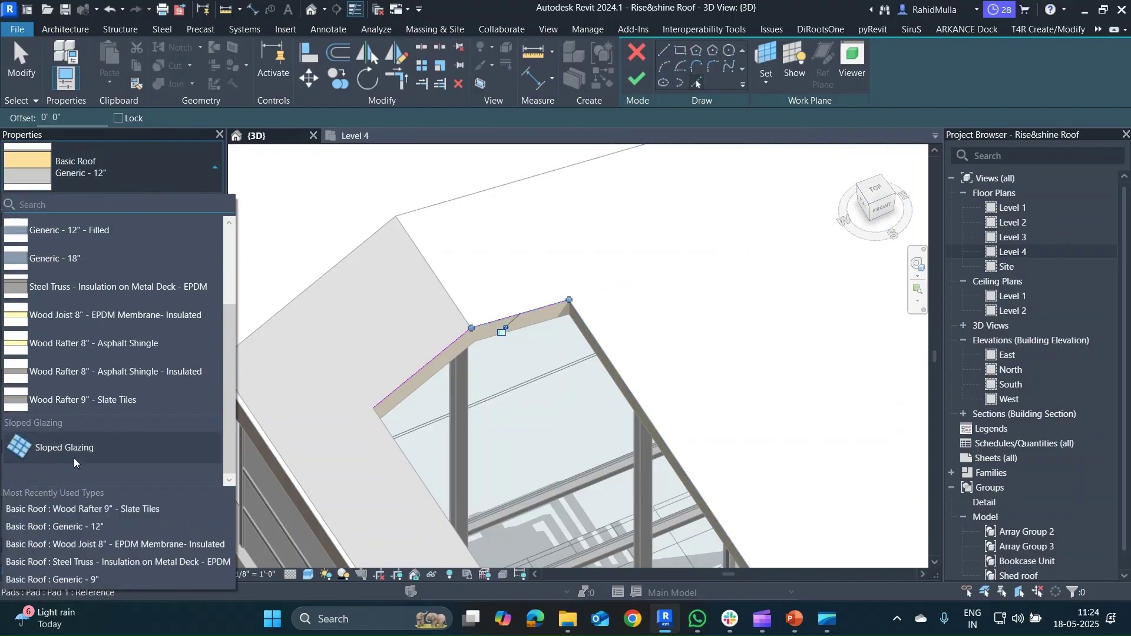
{"action": "left_click", "coordinate": [81, 451]}
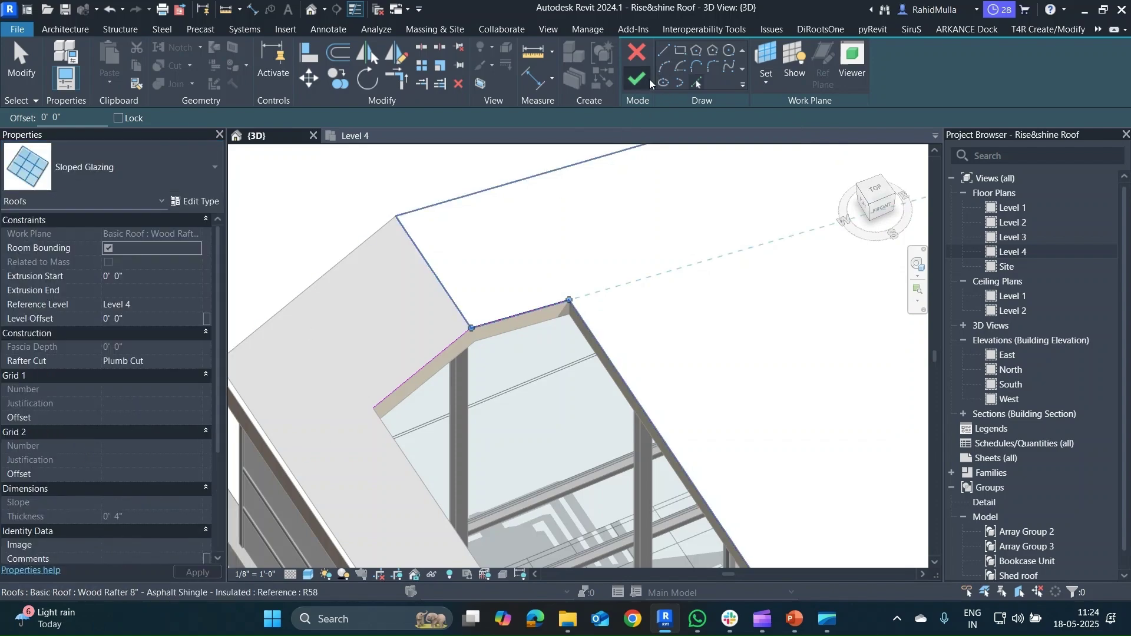
{"action": "scroll", "coordinate": [558, 261], "scroll_direction": "down", "scroll_amount": 5}
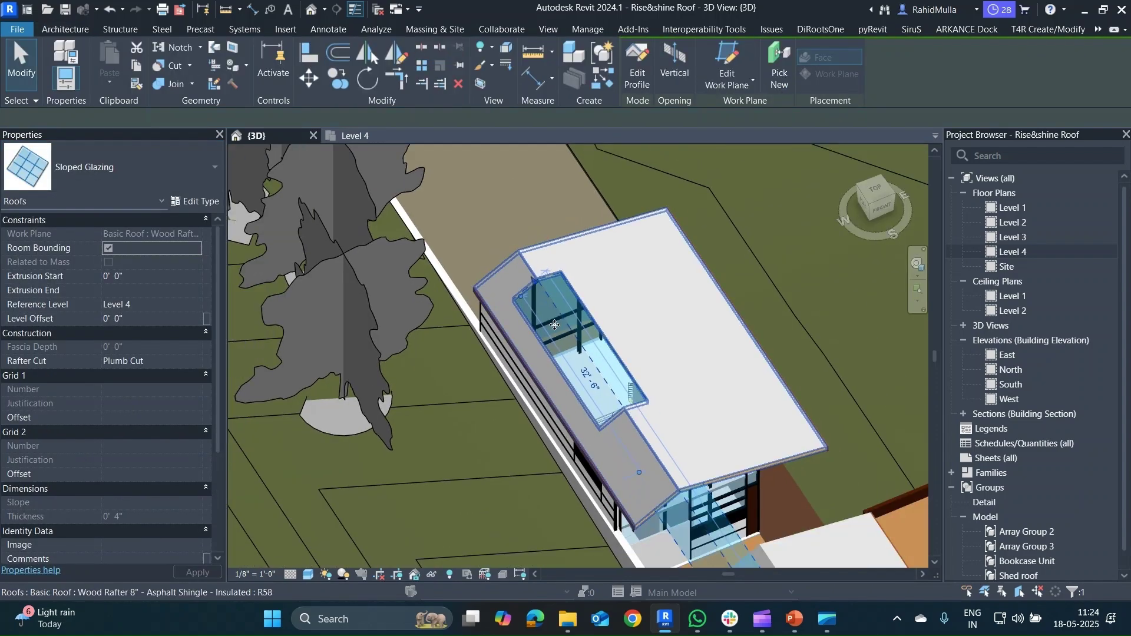
- Align the far end of the sloped glazing with the opening's opposite end face so the glazing only covers the opening
{"action": "scroll", "coordinate": [590, 398], "scroll_direction": "up", "scroll_amount": 3}
{"action": "middle_click_drag", "start_coordinate": [591, 398], "coordinate": [686, 384], "text": "shift"}
{"action": "middle_click_drag", "start_coordinate": [654, 542], "coordinate": [692, 300]}
{"action": "scroll", "coordinate": [688, 384], "scroll_direction": "down", "scroll_amount": 6}
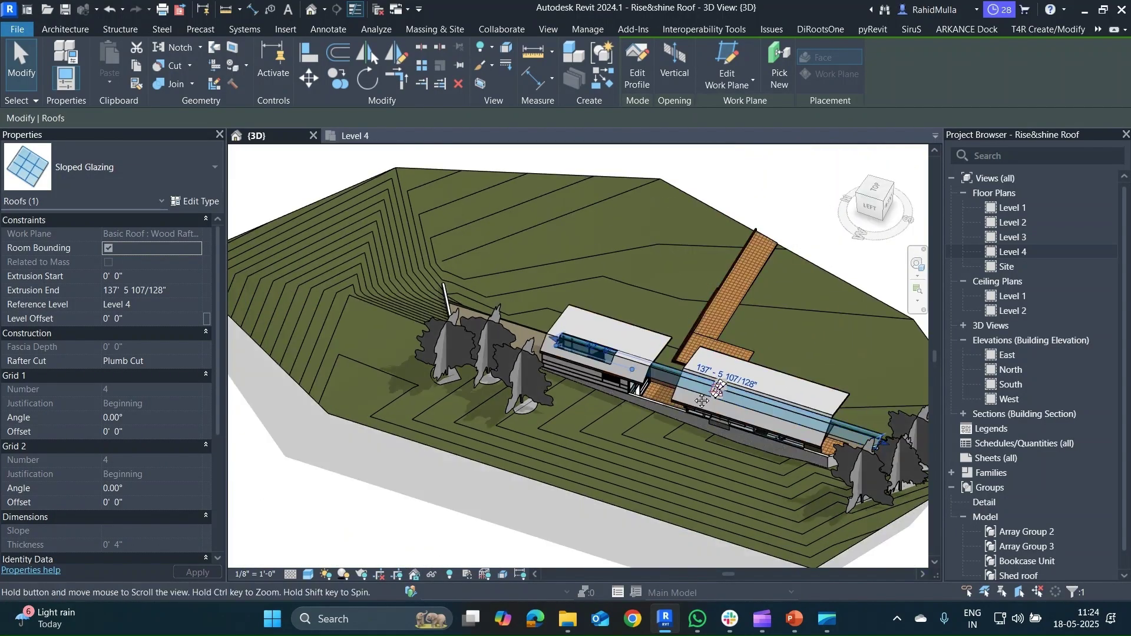
{"action": "scroll", "coordinate": [601, 343], "scroll_direction": "up", "scroll_amount": 8}
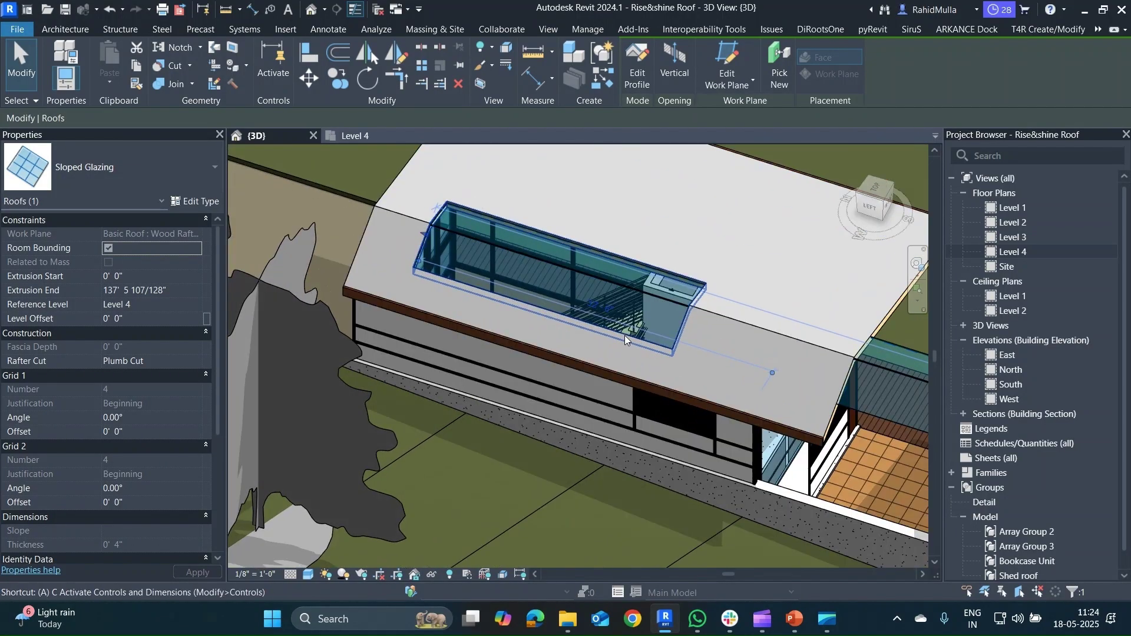
{"action": "key", "text": "a"}
{"action": "key", "text": "l"}
{"action": "scroll", "coordinate": [688, 302], "scroll_direction": "up", "scroll_amount": 3}
{"action": "scroll", "coordinate": [707, 292], "scroll_direction": "down", "scroll_amount": 5}
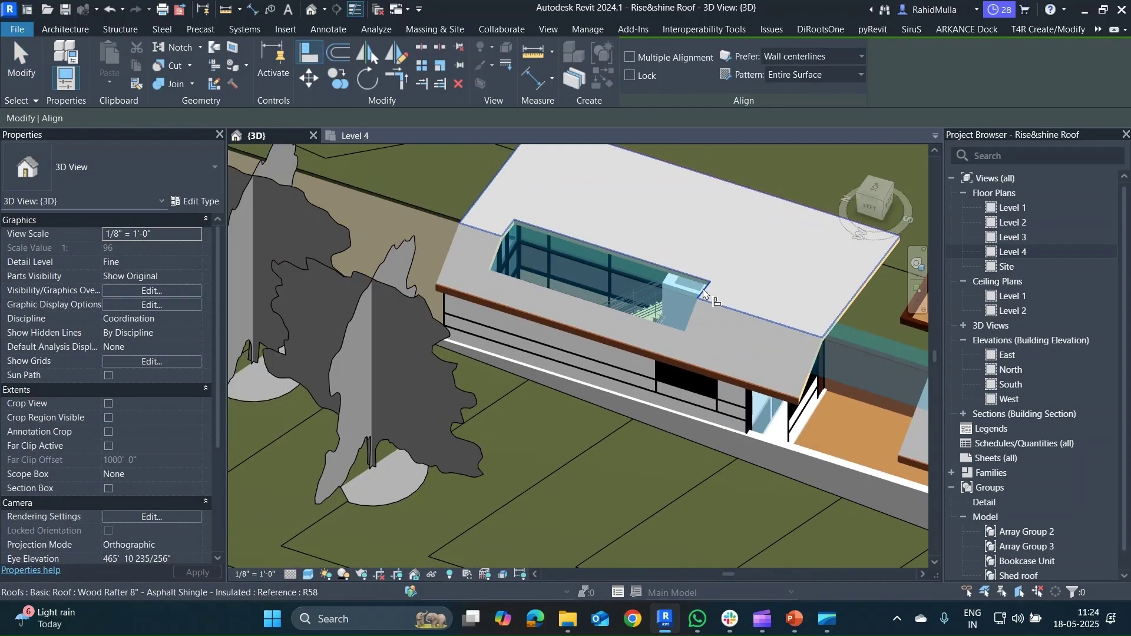
{"action": "middle_click_drag", "start_coordinate": [541, 288], "coordinate": [332, 239]}
{"action": "scroll", "coordinate": [332, 239], "scroll_direction": "down", "scroll_amount": 2}
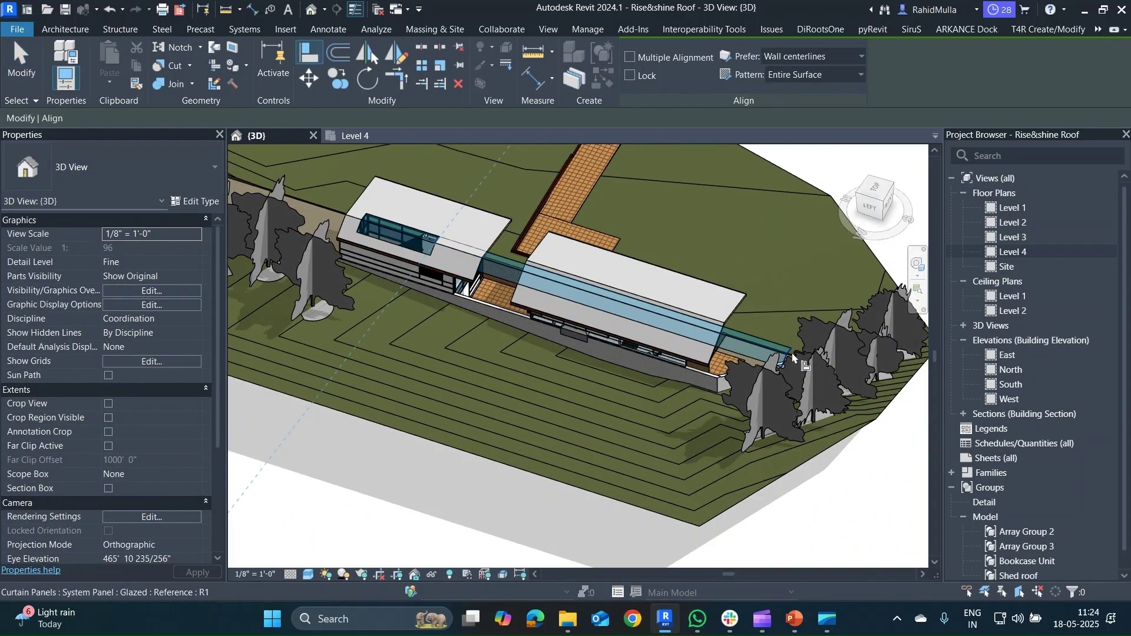
{"action": "scroll", "coordinate": [416, 250], "scroll_direction": "up", "scroll_amount": 5}
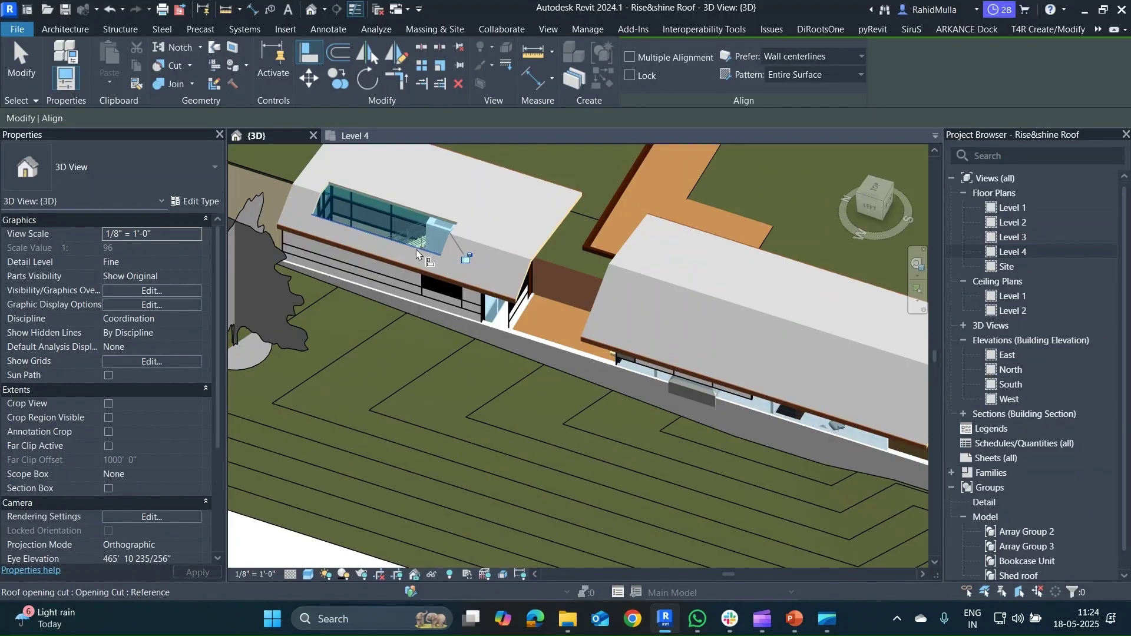
{"action": "scroll", "coordinate": [416, 253], "scroll_direction": "down", "scroll_amount": 4}
{"action": "middle_click_drag", "start_coordinate": [415, 252], "coordinate": [444, 253], "text": "shift"}
{"action": "key", "text": "Escape"}
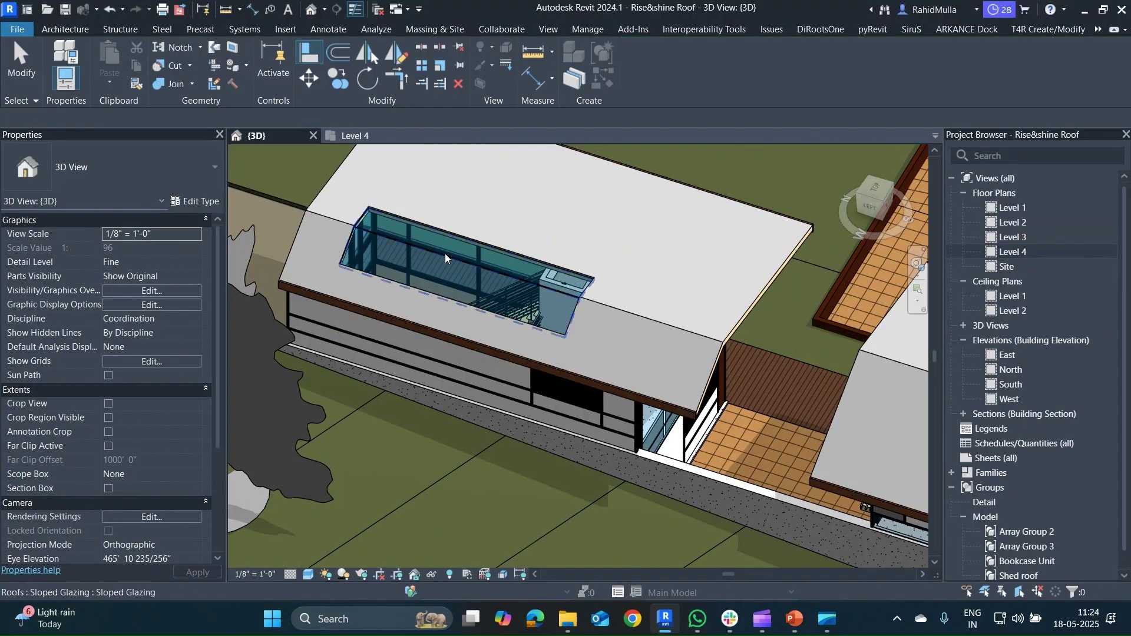
- Set both the Grid 1 and Grid 2 layouts of the Sloped Glazing type to Fixed Number
{"action": "scroll", "coordinate": [412, 223], "scroll_direction": "up", "scroll_amount": 4}
{"action": "left_click", "coordinate": [411, 224]}
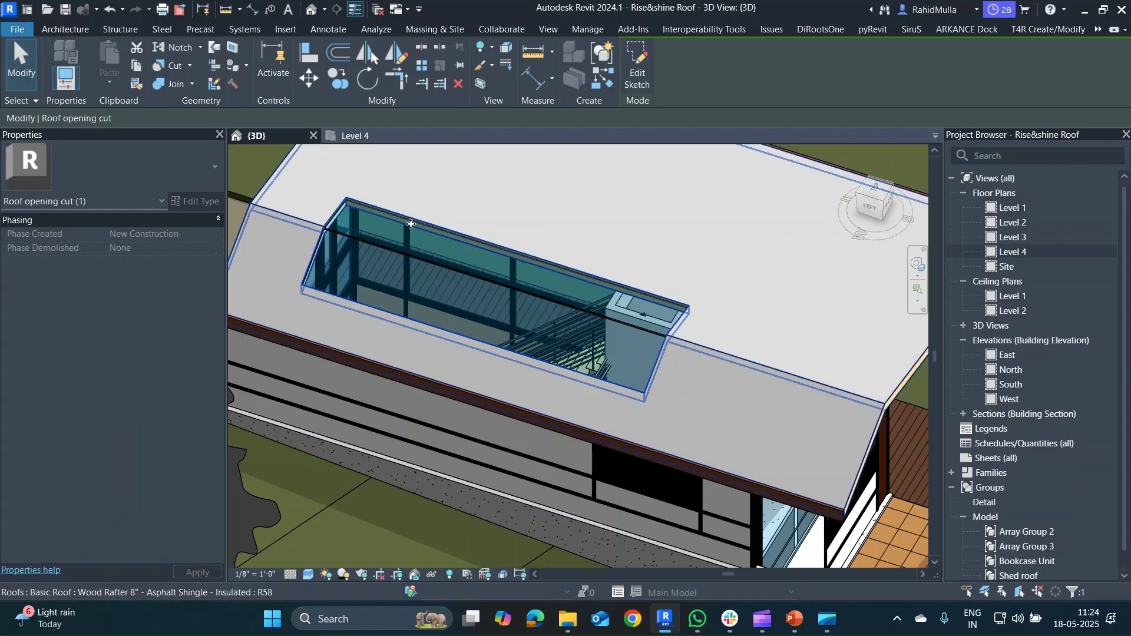
{"action": "left_click", "coordinate": [410, 226]}
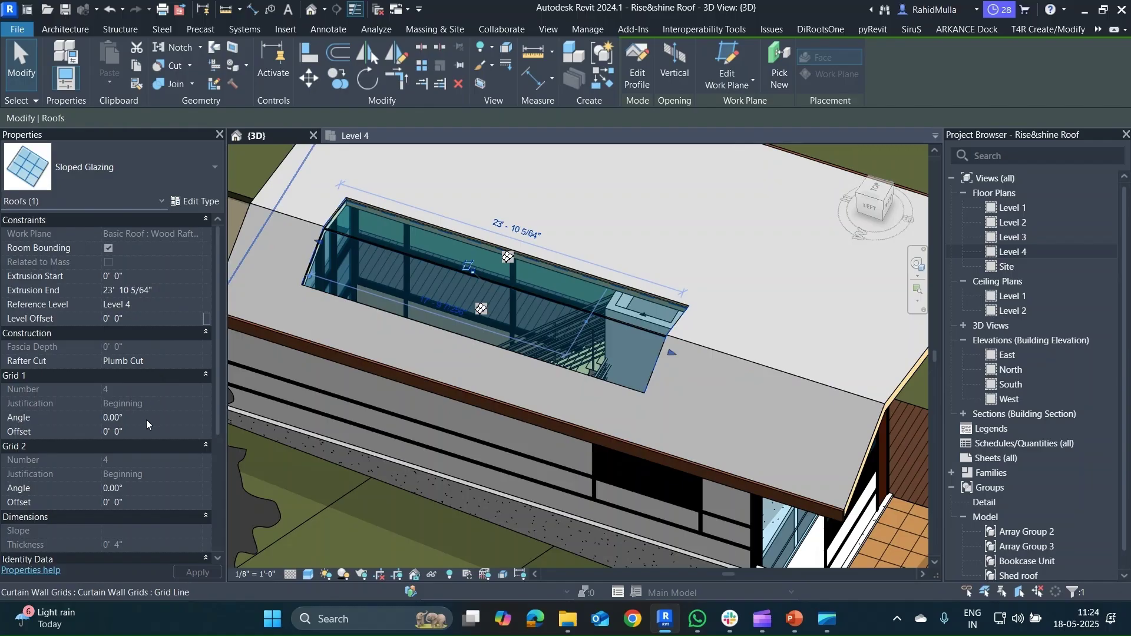
{"action": "scroll", "coordinate": [146, 419], "scroll_direction": "down", "scroll_amount": 1}
{"action": "left_click", "coordinate": [194, 203]}
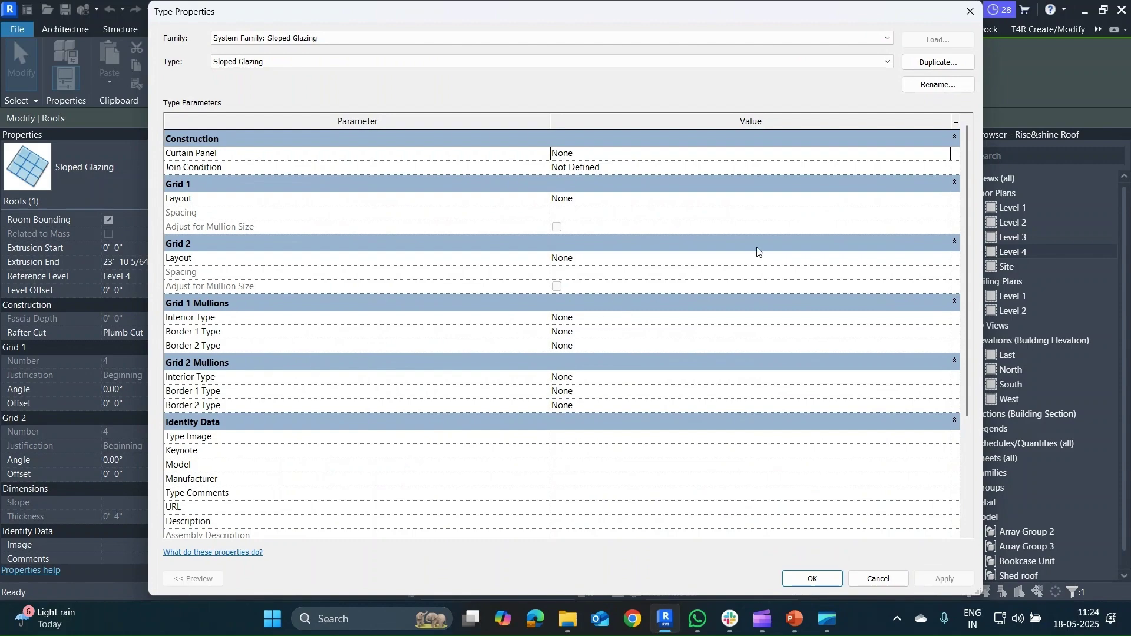
{"action": "left_click", "coordinate": [944, 201]}
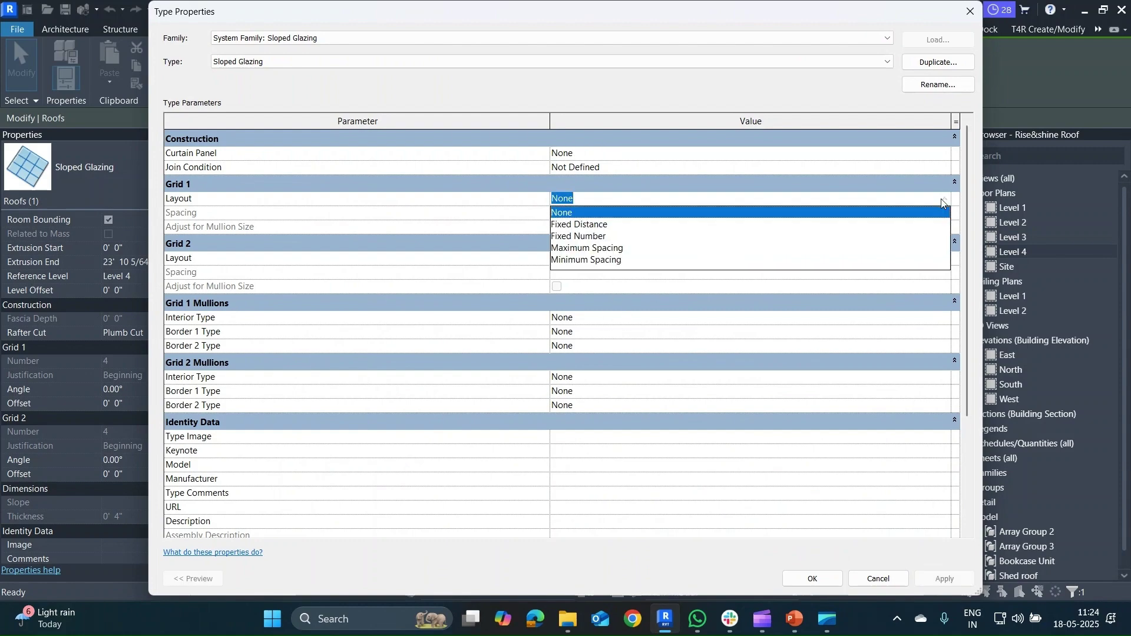
{"action": "left_click", "coordinate": [585, 237]}
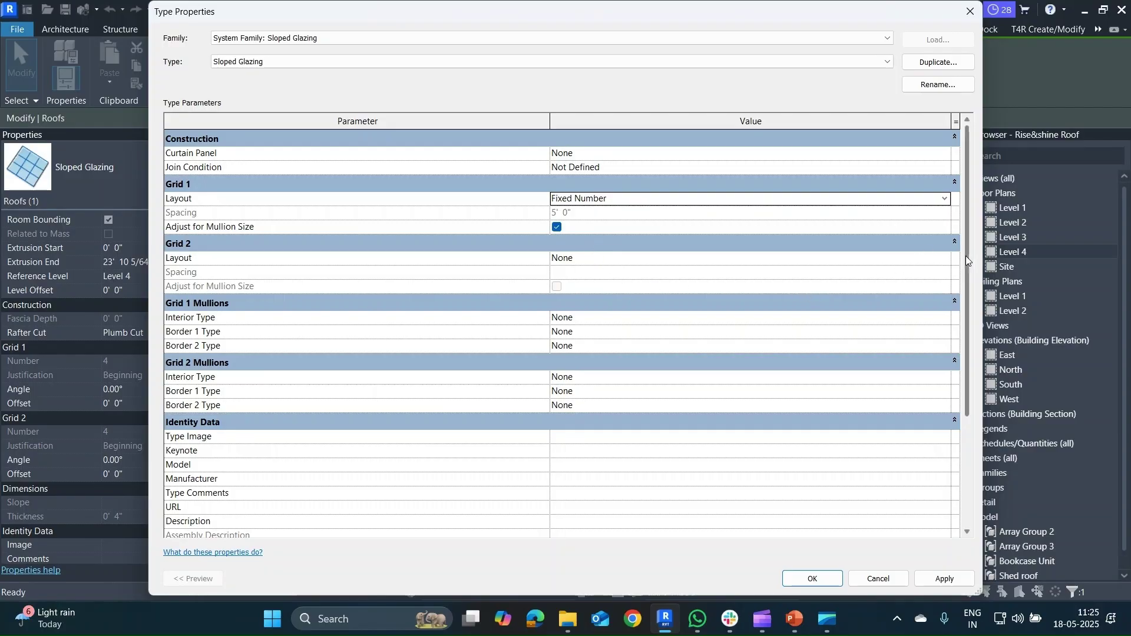
{"action": "left_click", "coordinate": [946, 259]}
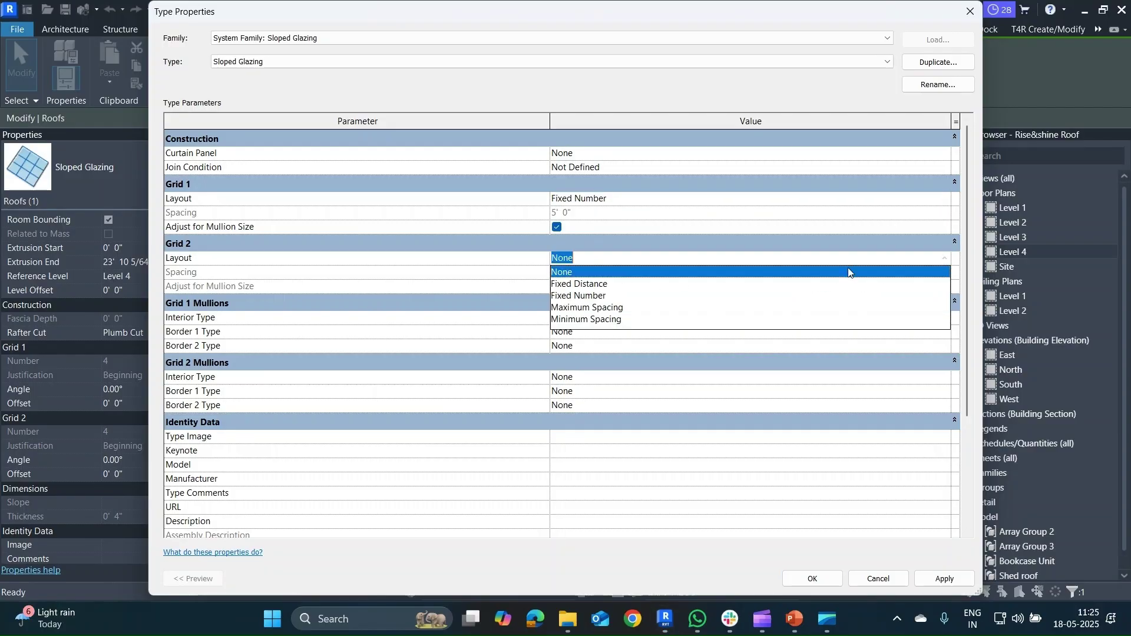
{"action": "left_click", "coordinate": [589, 296]}
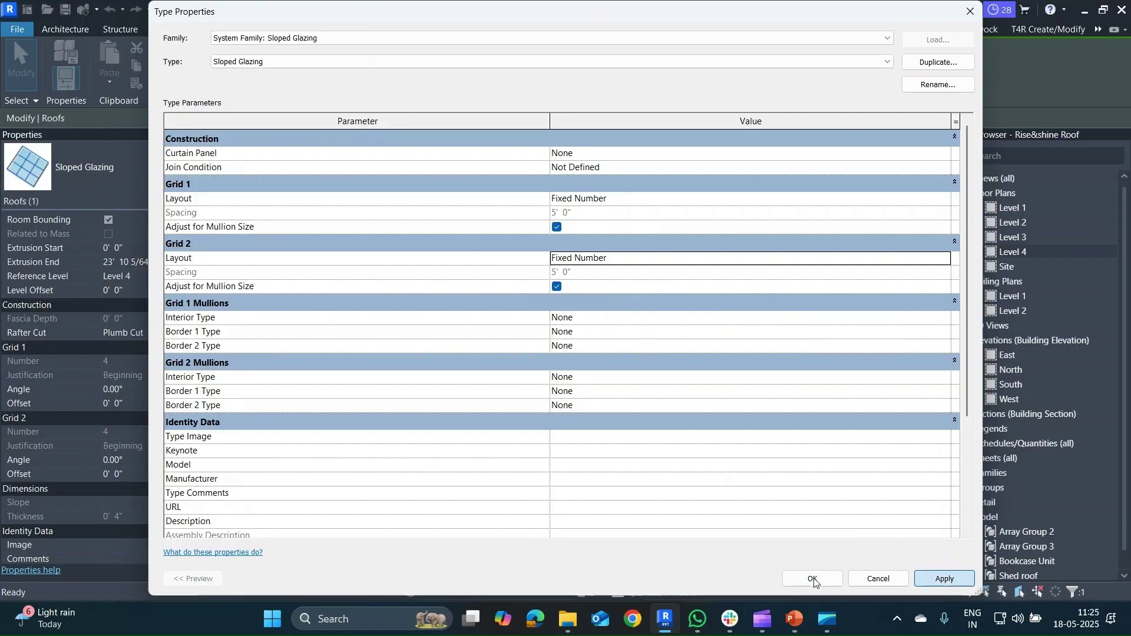
- Confirm the Sloped Glazing type's grid settings and deselect the glazed roof
{"action": "left_click", "coordinate": [814, 580]}
{"action": "mouse_move", "coordinate": [413, 299]}
{"action": "middle_mouse_down", "text": "shift"}
{"action": "mouse_move", "coordinate": [391, 299]}
{"action": "mouse_move", "coordinate": [397, 287]}
{"action": "middle_mouse_up", "text": "shift"}
{"action": "key", "text": "Escape"}
{"action": "middle_click_drag", "start_coordinate": [488, 294], "coordinate": [479, 413]}
{"action": "scroll", "coordinate": [495, 259], "scroll_direction": "down", "scroll_amount": 3}
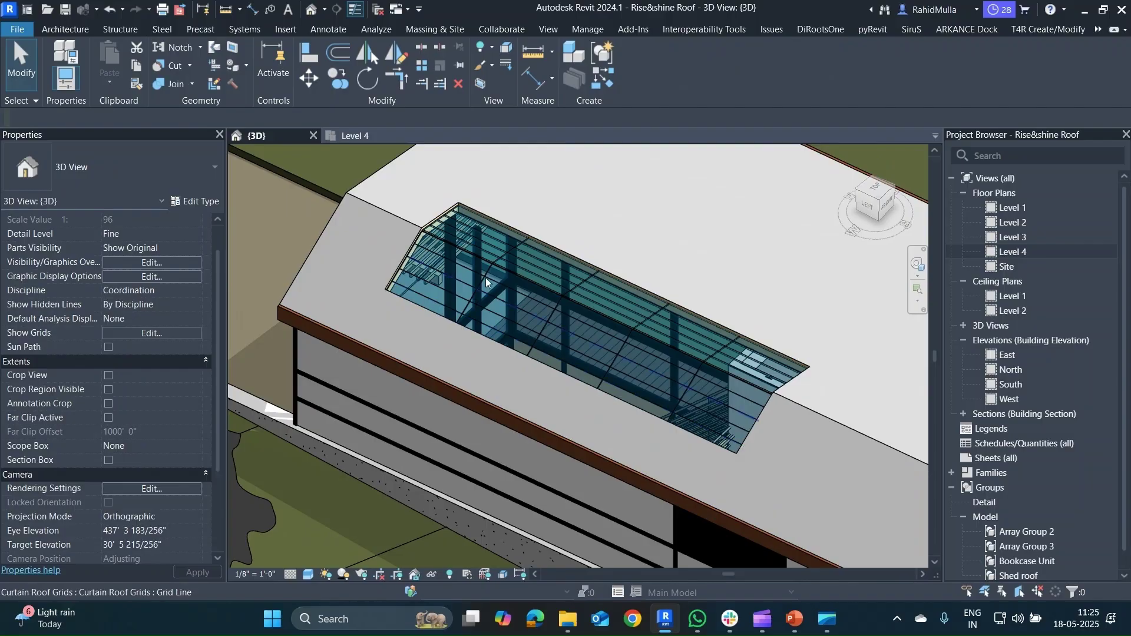
- Place 1.5" x 2.5" rectangular mullions on all grid lines of both slopes of the sloped glazing
{"action": "scroll", "coordinate": [494, 259], "scroll_direction": "up", "scroll_amount": 5}
{"action": "scroll", "coordinate": [495, 259], "scroll_direction": "up", "scroll_amount": 3}
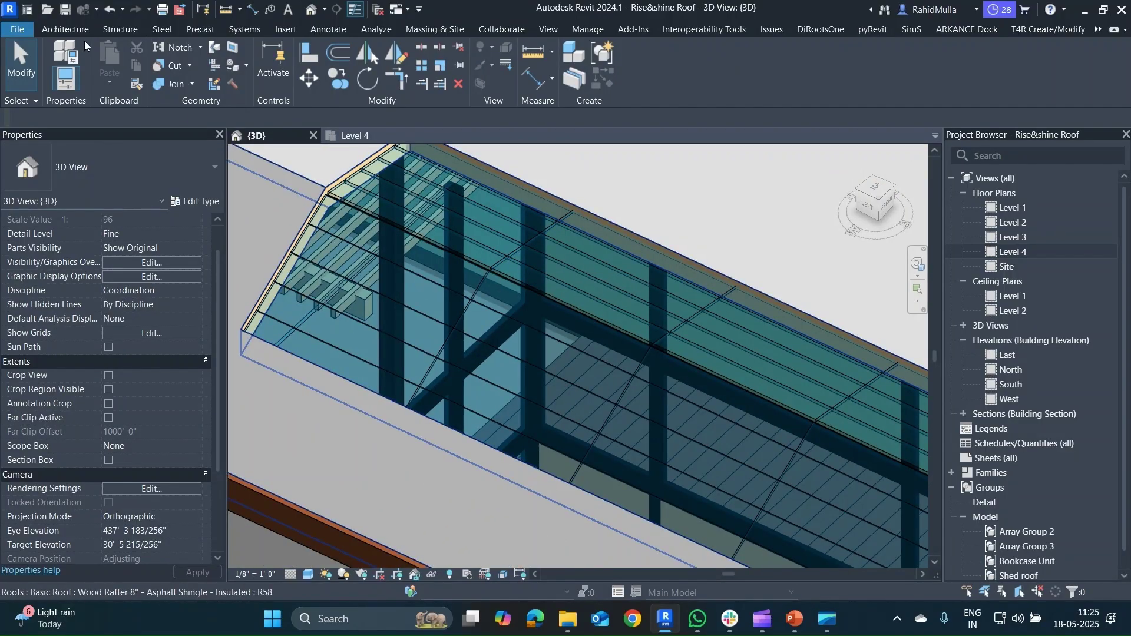
{"action": "left_click", "coordinate": [65, 29]}
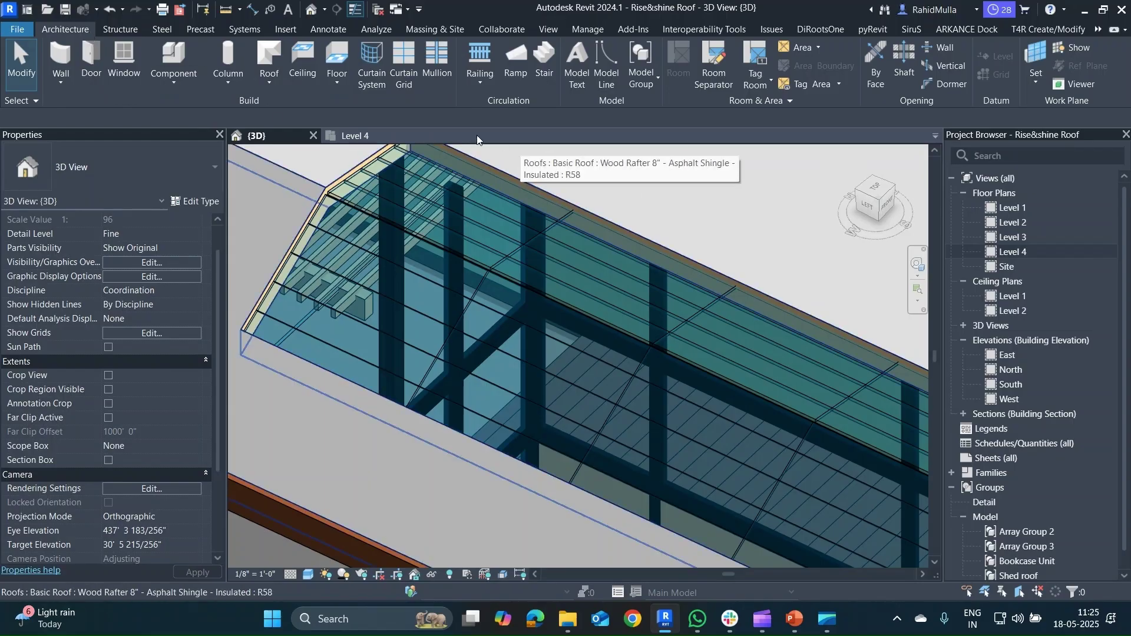
{"action": "left_click", "coordinate": [435, 61]}
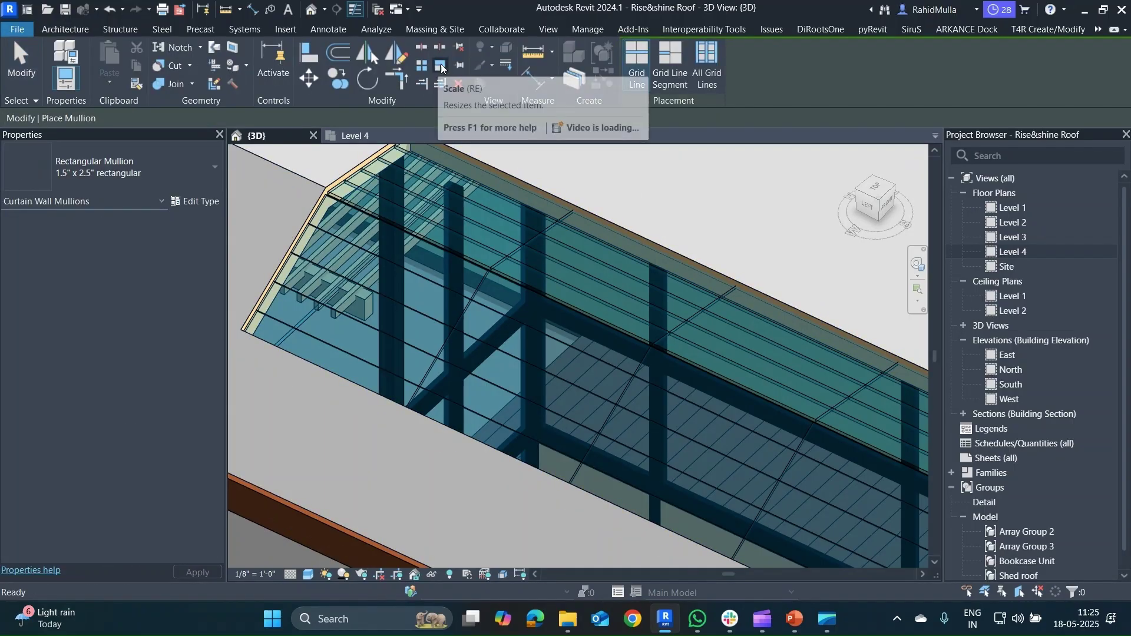
{"action": "left_click", "coordinate": [706, 80]}
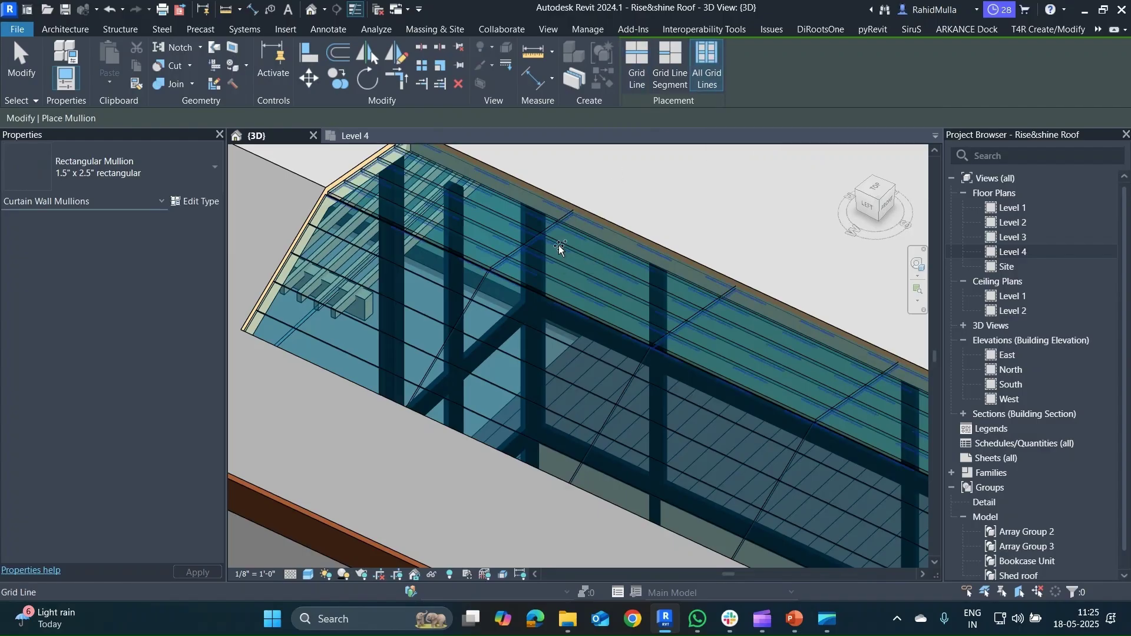
{"action": "left_click", "coordinate": [558, 245]}
{"action": "left_click", "coordinate": [501, 335]}
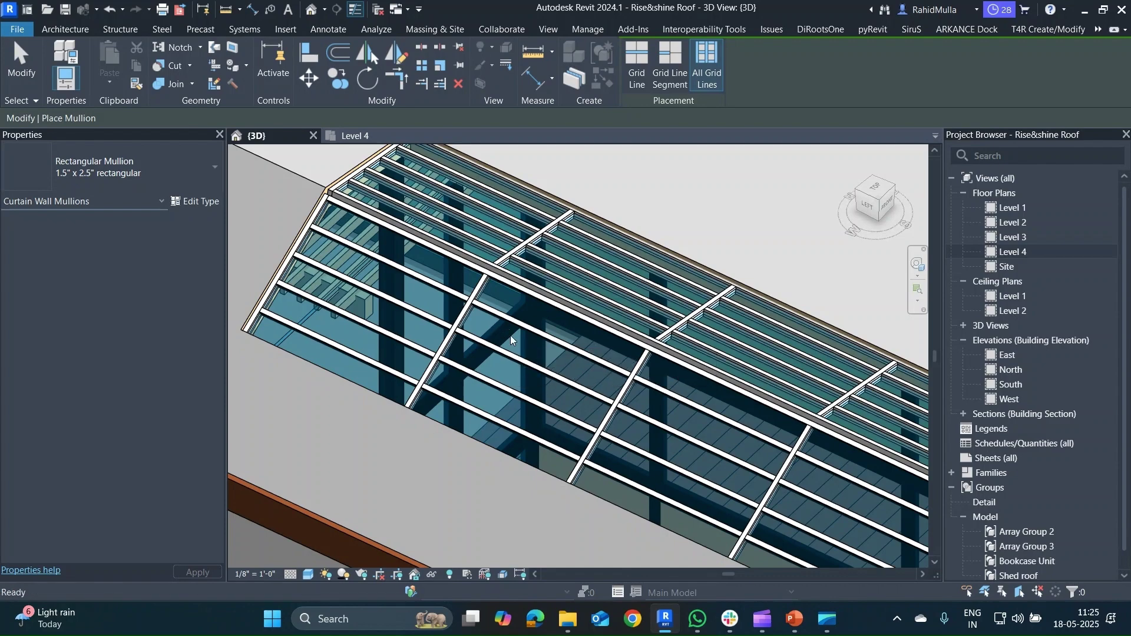
{"action": "key", "text": "Escape"}
{"action": "key", "text": "Escape"}
- Examine the finished skylight with its mullions on the house roof and within the whole site
{"action": "scroll", "coordinate": [523, 336], "scroll_direction": "down", "scroll_amount": 5}
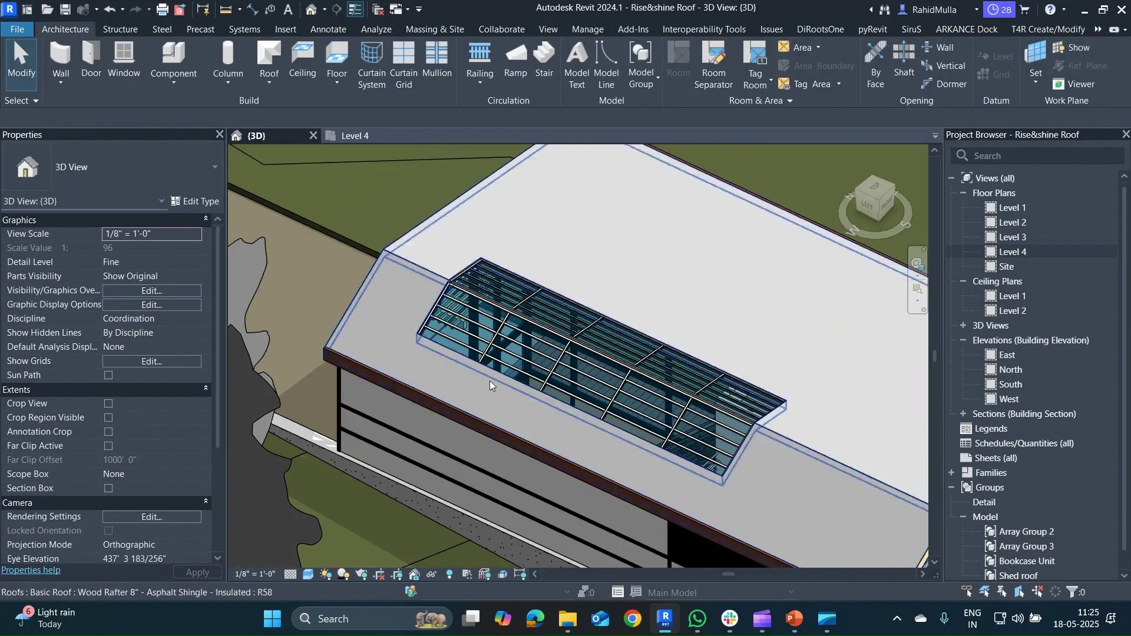
{"action": "scroll", "coordinate": [512, 348], "scroll_direction": "down", "scroll_amount": 4}
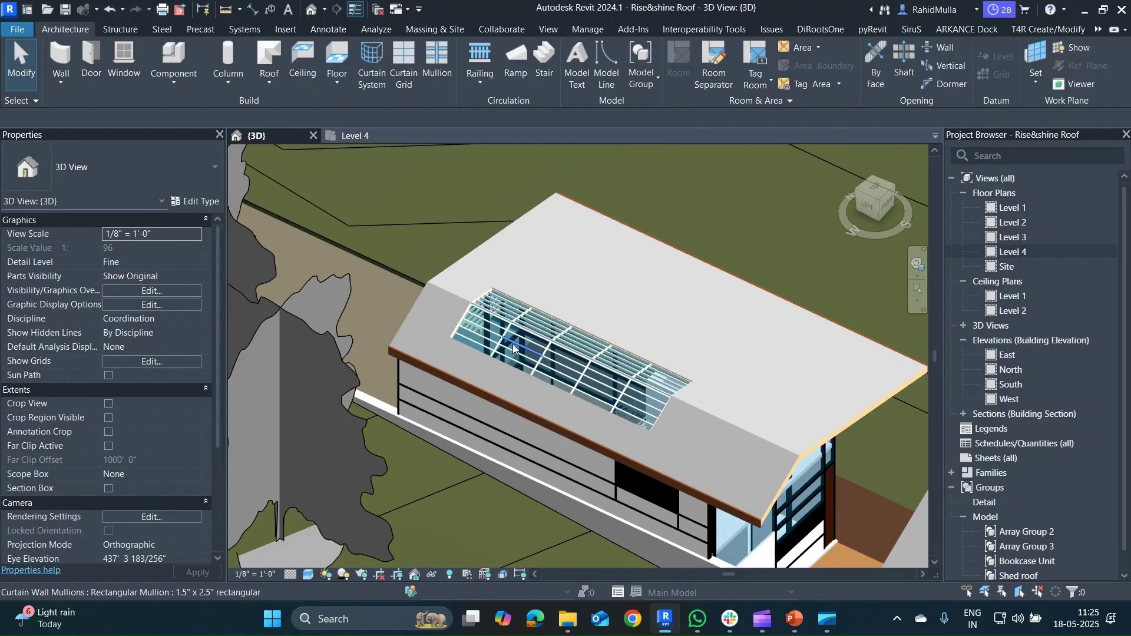
{"action": "scroll", "coordinate": [513, 349], "scroll_direction": "up", "scroll_amount": 3}
{"action": "scroll", "coordinate": [513, 348], "scroll_direction": "down", "scroll_amount": 2}
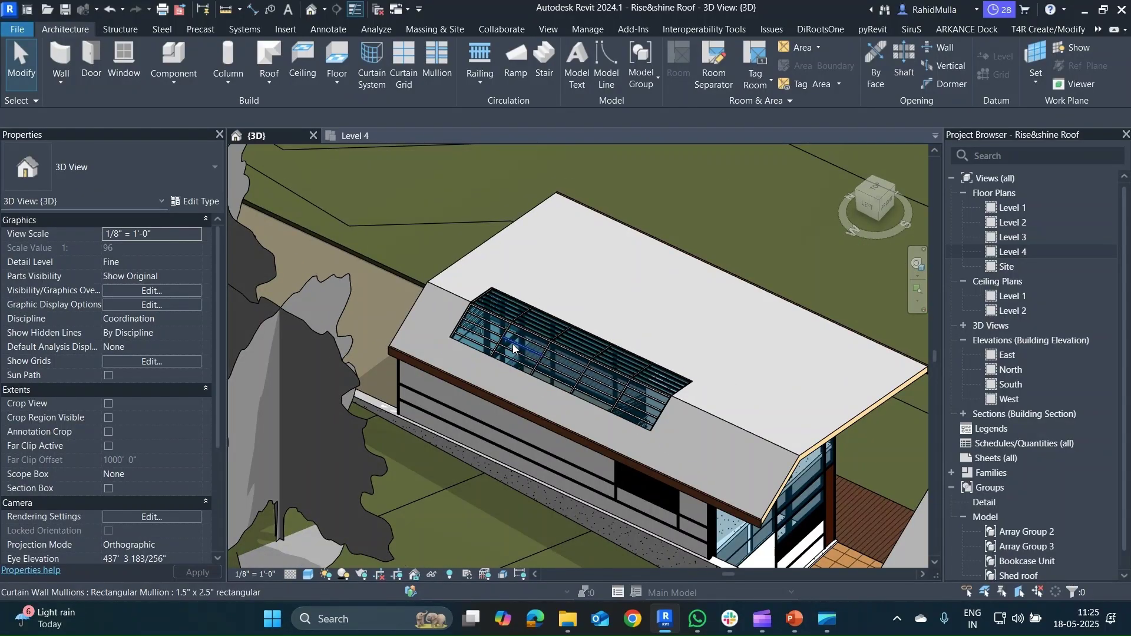
{"action": "scroll", "coordinate": [513, 348], "scroll_direction": "up", "scroll_amount": 4}
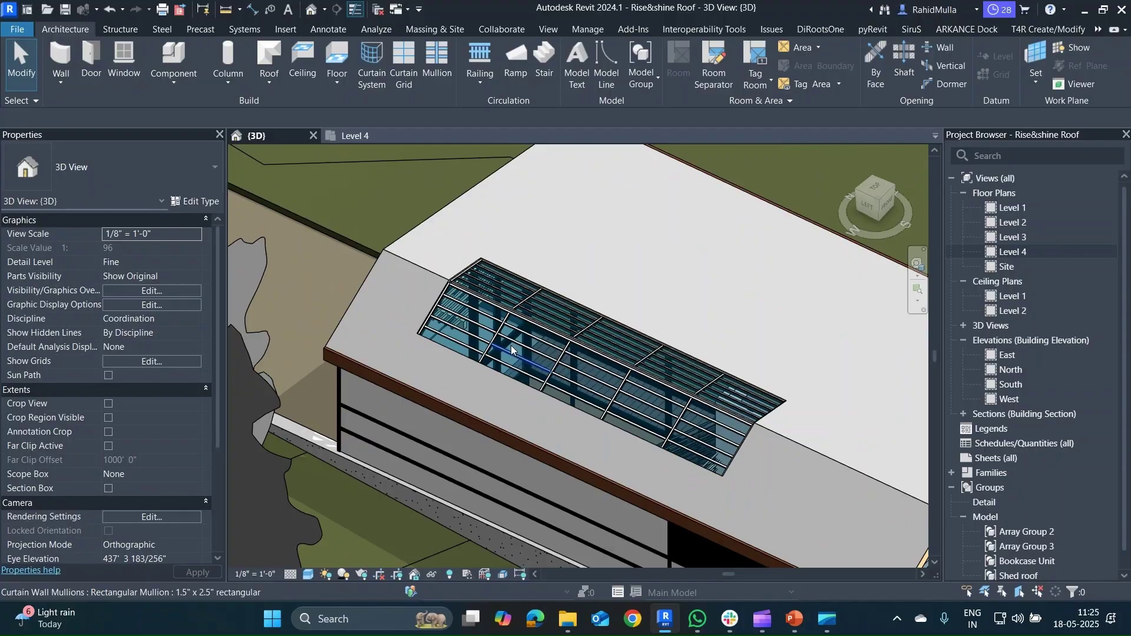
{"action": "scroll", "coordinate": [510, 346], "scroll_direction": "down", "scroll_amount": 3}
{"action": "scroll", "coordinate": [509, 348], "scroll_direction": "down", "scroll_amount": 5}
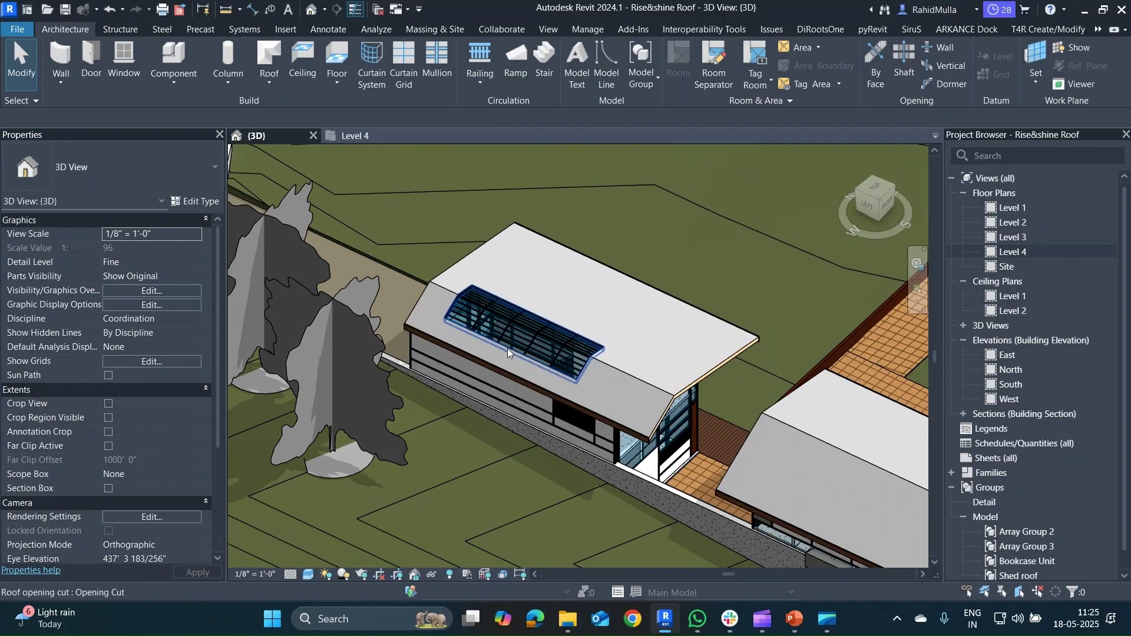
{"action": "scroll", "coordinate": [527, 373], "scroll_direction": "down", "scroll_amount": 2}
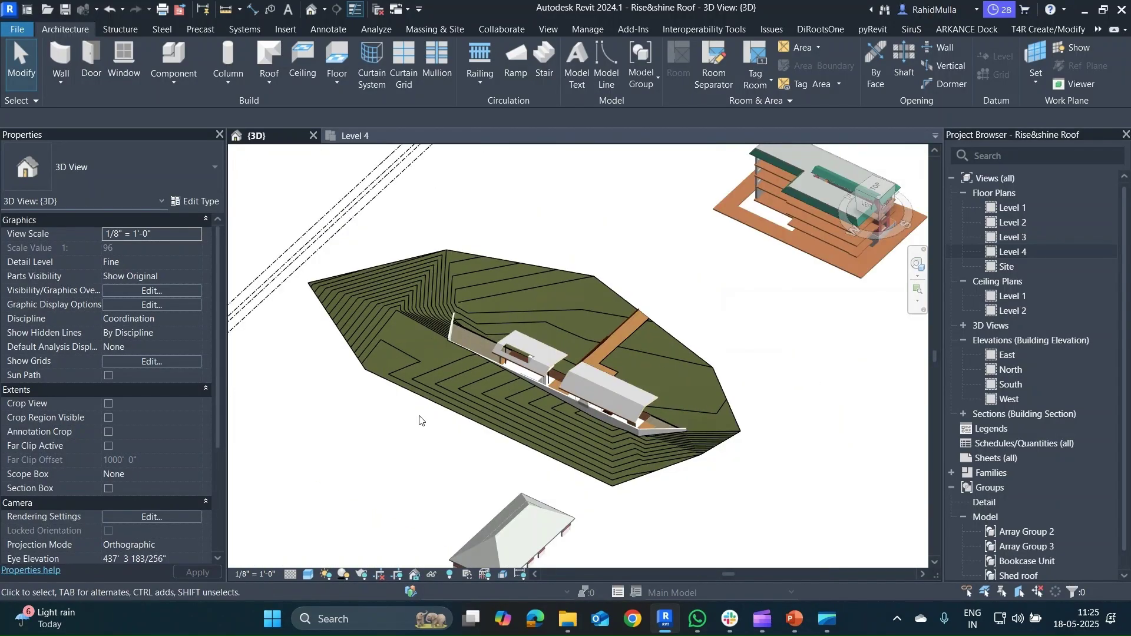
{"action": "middle_click_drag", "start_coordinate": [427, 423], "coordinate": [426, 333]}
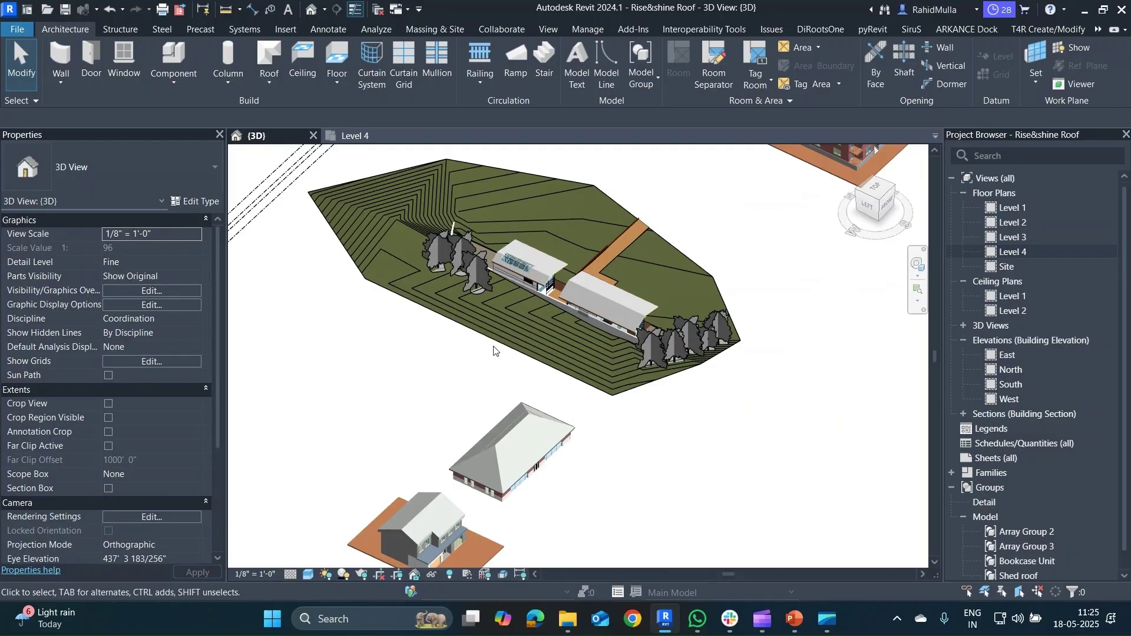
{"action": "middle_click_drag", "start_coordinate": [702, 305], "coordinate": [420, 368]}
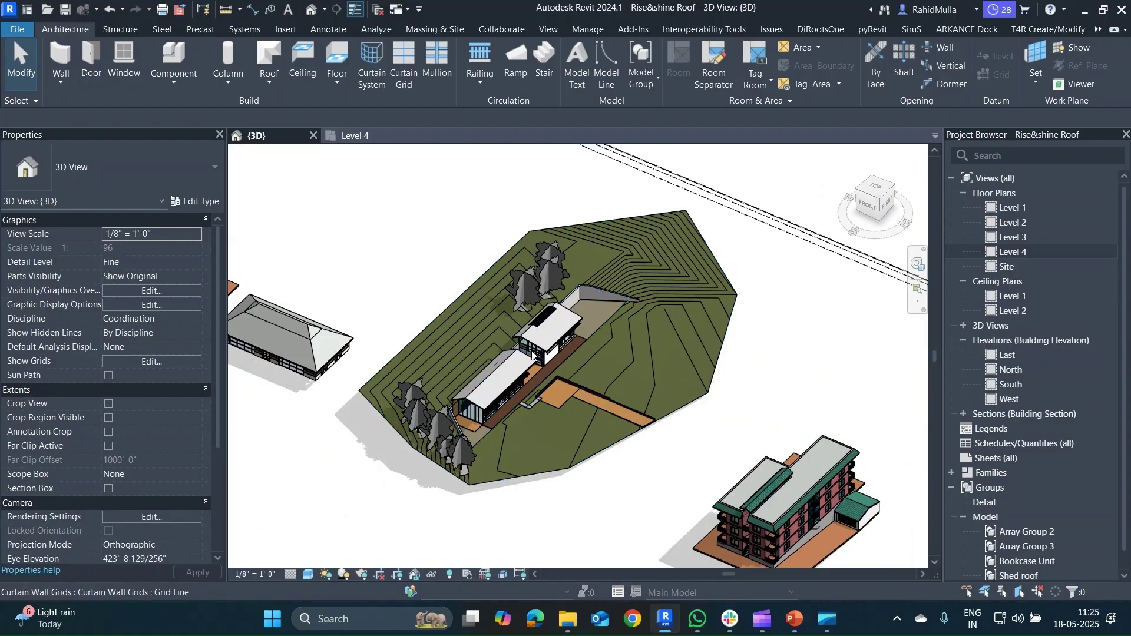
- Examine the second hillside building's plain gable roof from several sides in the 3D view
{"action": "scroll", "coordinate": [540, 351], "scroll_direction": "up", "scroll_amount": 5}
{"action": "middle_click_drag", "start_coordinate": [540, 347], "coordinate": [525, 377], "text": "shift"}
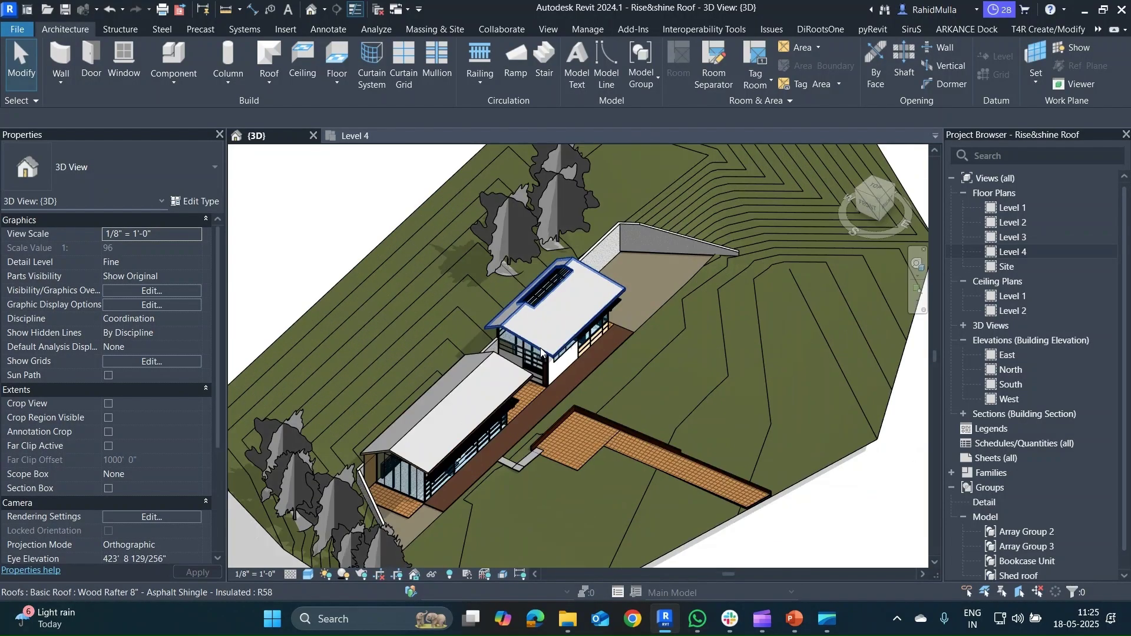
{"action": "scroll", "coordinate": [524, 401], "scroll_direction": "down", "scroll_amount": 6}
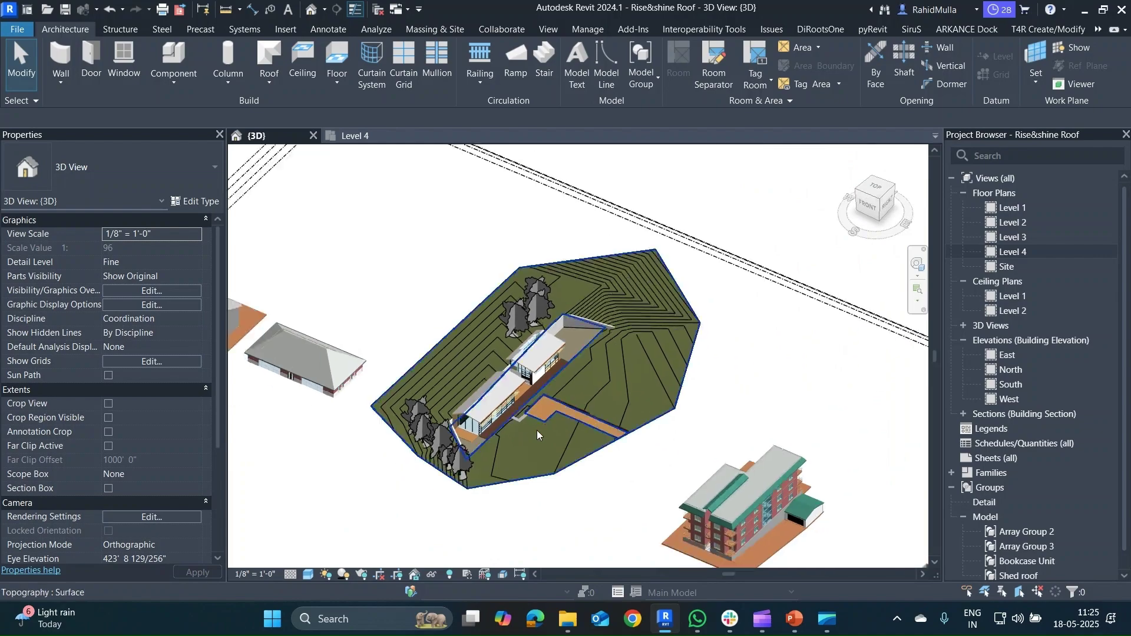
{"action": "scroll", "coordinate": [530, 383], "scroll_direction": "up", "scroll_amount": 2}
{"action": "scroll", "coordinate": [513, 312], "scroll_direction": "up", "scroll_amount": 6}
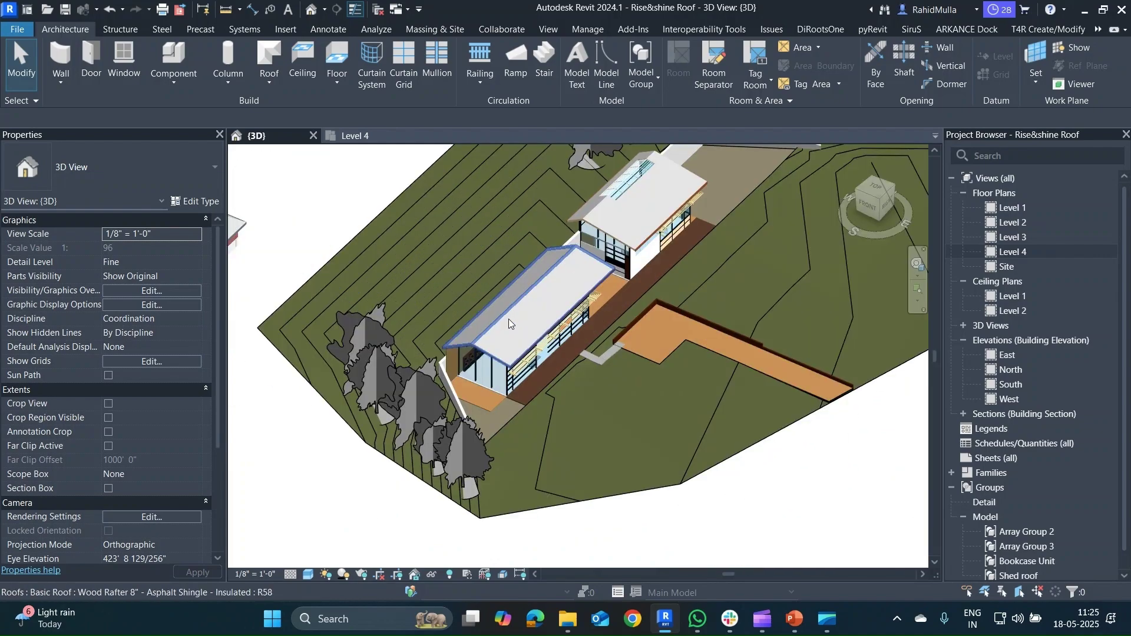
{"action": "middle_click_drag", "start_coordinate": [508, 320], "coordinate": [580, 292], "text": "shift"}
{"action": "scroll", "coordinate": [580, 295], "scroll_direction": "up", "scroll_amount": 4}
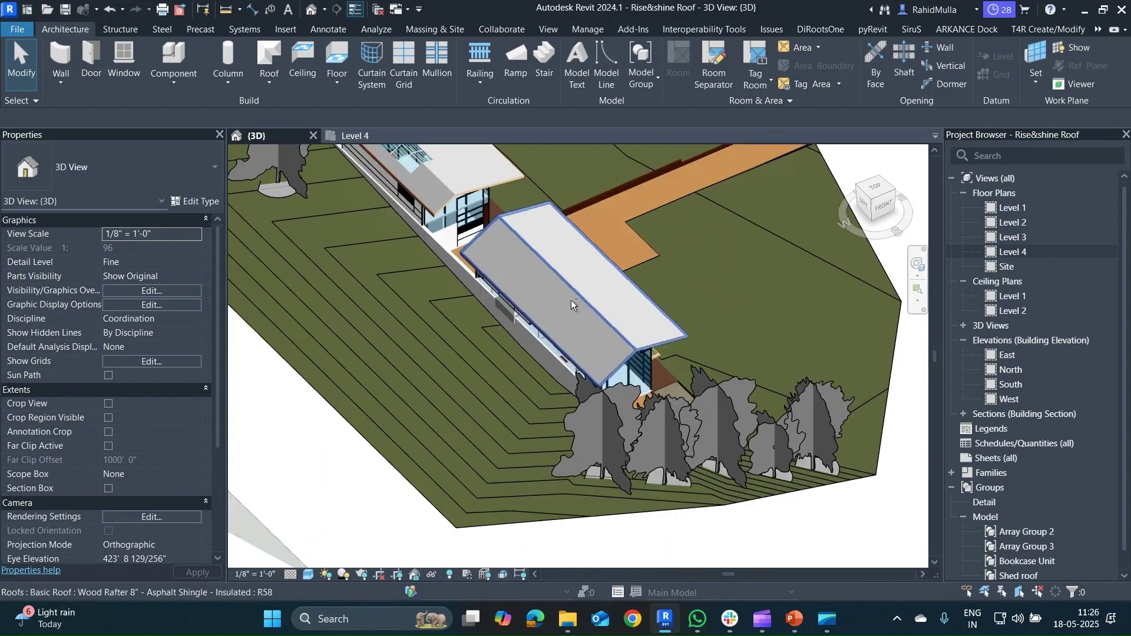
{"action": "scroll", "coordinate": [801, 287], "scroll_direction": "down", "scroll_amount": 2}
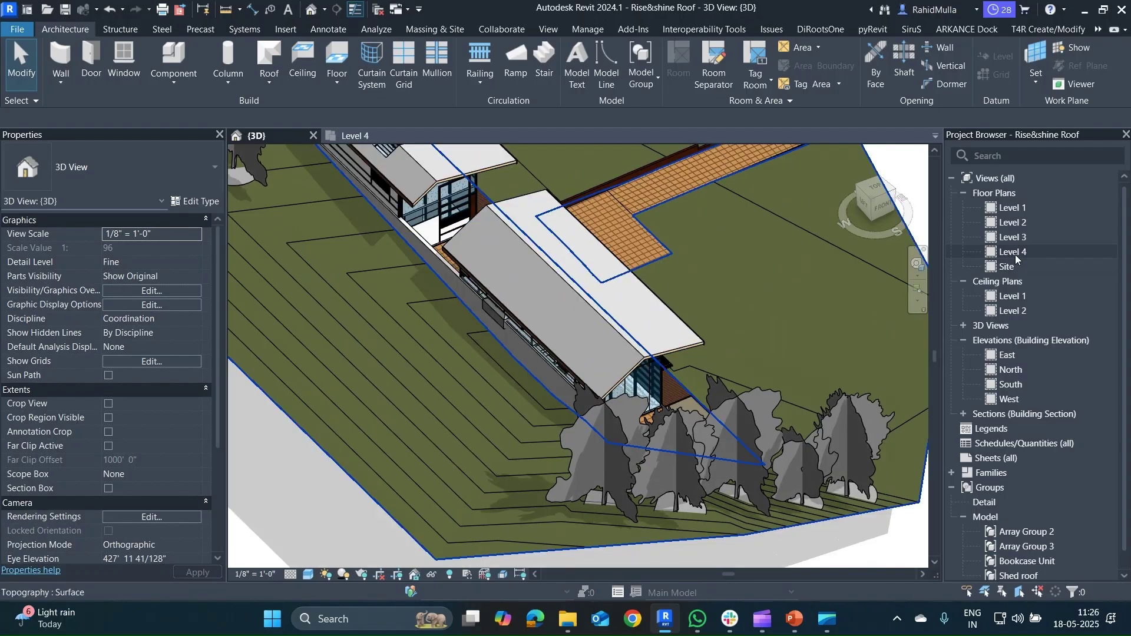
- Open the Level 3 floor plan and locate the small hip roof near the second building's spiral stair
{"action": "left_click", "coordinate": [352, 135]}
{"action": "scroll", "coordinate": [497, 369], "scroll_direction": "down", "scroll_amount": 5}
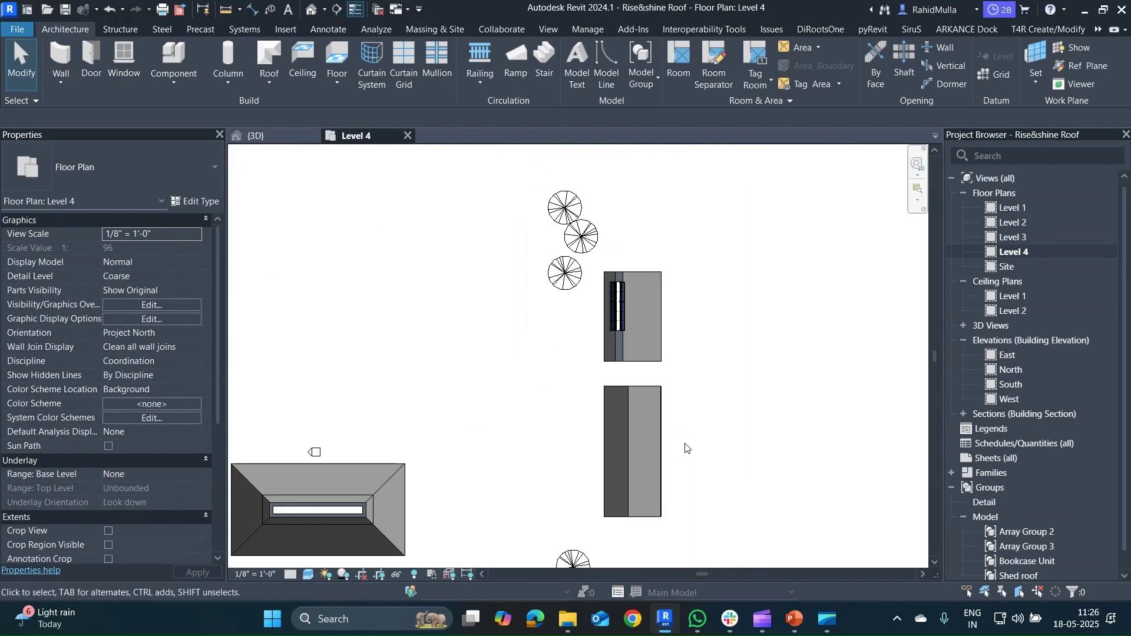
{"action": "middle_click_drag", "start_coordinate": [685, 449], "coordinate": [694, 381]}
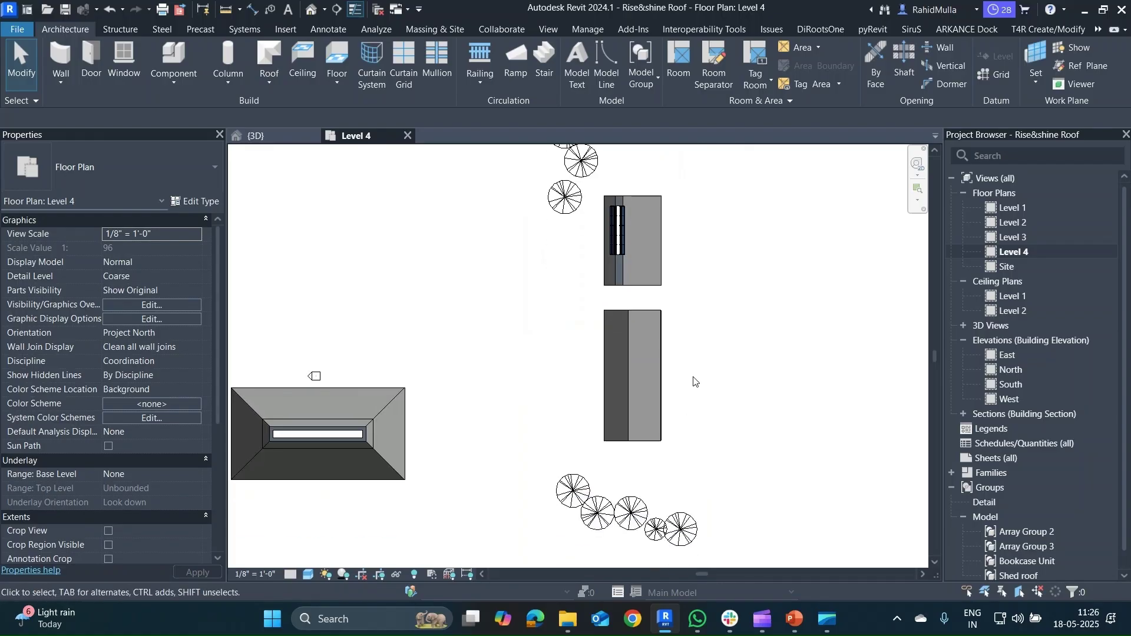
{"action": "left_click", "coordinate": [1022, 237]}
{"action": "double_click", "coordinate": [1022, 237]}
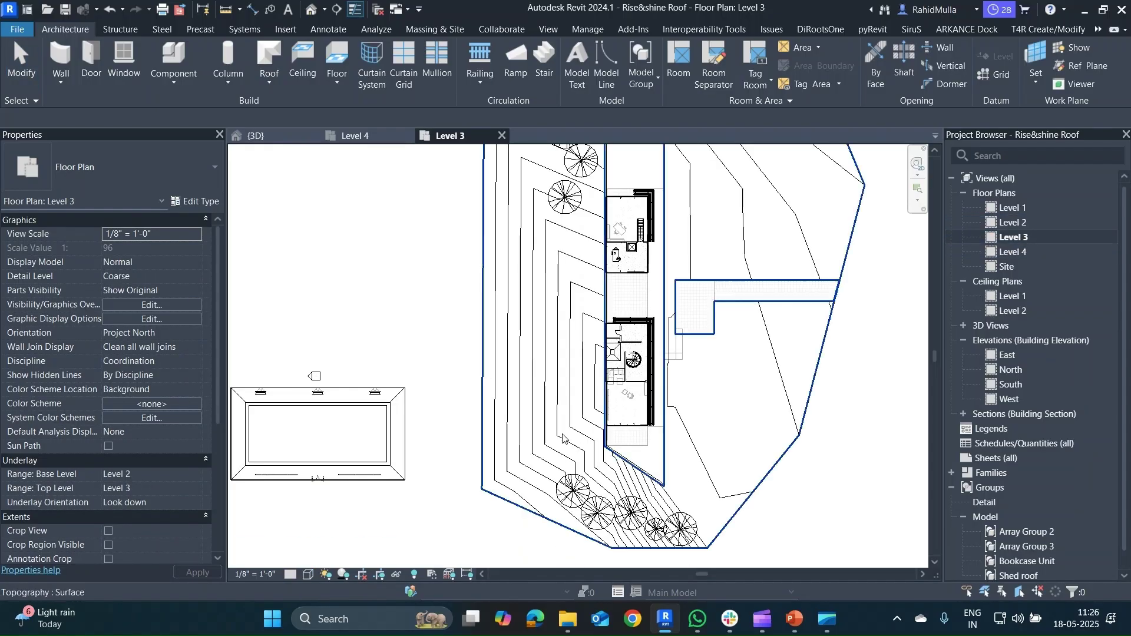
{"action": "scroll", "coordinate": [635, 366], "scroll_direction": "up", "scroll_amount": 2}
{"action": "scroll", "coordinate": [634, 365], "scroll_direction": "up", "scroll_amount": 4}
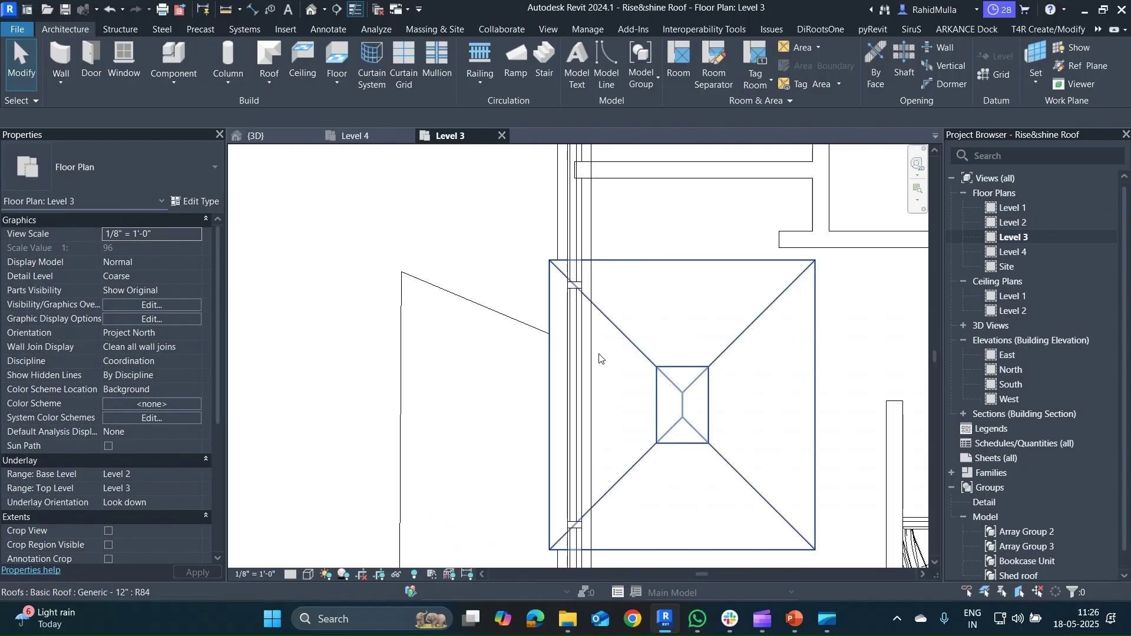
{"action": "middle_click_drag", "start_coordinate": [655, 395], "coordinate": [618, 345]}
{"action": "scroll", "coordinate": [619, 344], "scroll_direction": "up", "scroll_amount": 1}
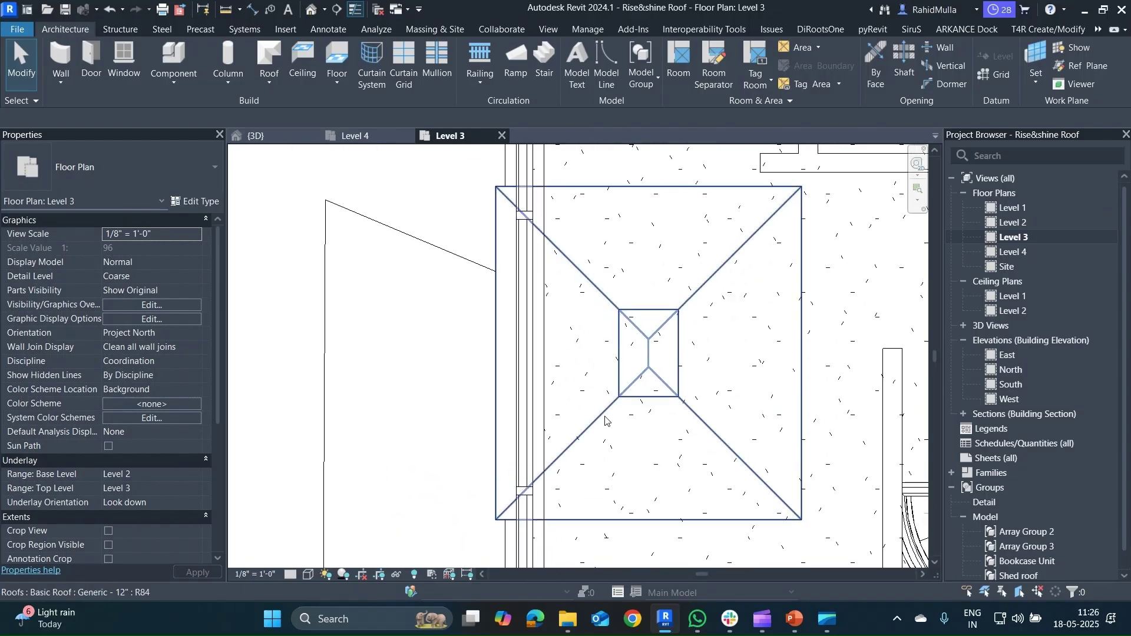
- Check the second building in 3D, then delete the small Generic - 12" hip roof beside the spiral stair in the Level 3 plan
{"action": "left_click", "coordinate": [604, 417]}
{"action": "scroll", "coordinate": [714, 387], "scroll_direction": "down", "scroll_amount": 2}
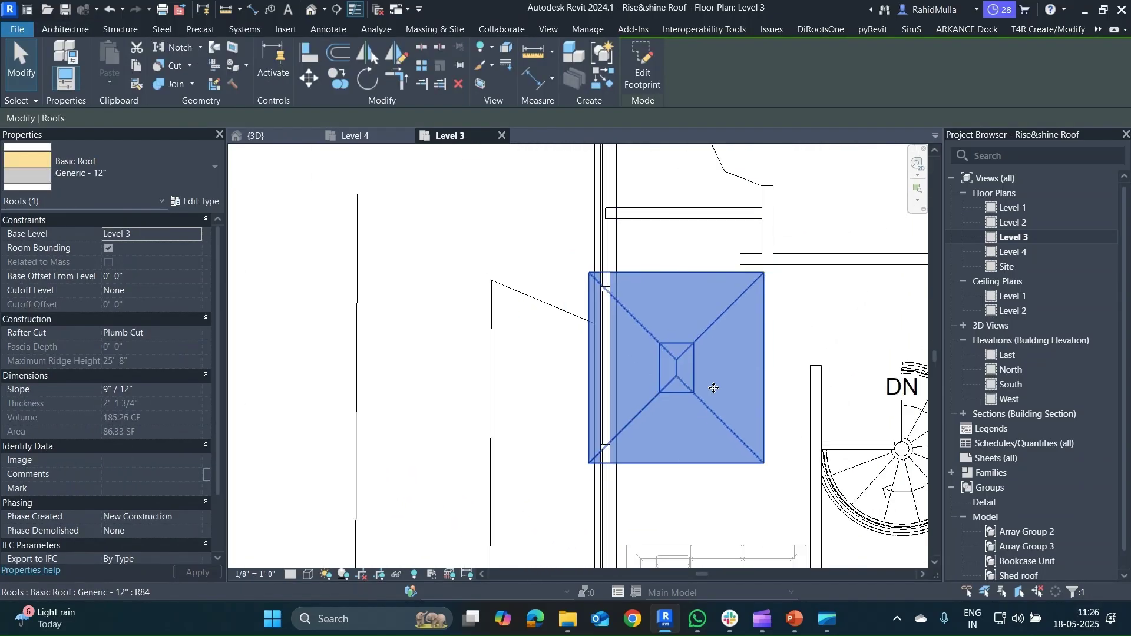
{"action": "scroll", "coordinate": [713, 387], "scroll_direction": "down", "scroll_amount": 4}
{"action": "middle_click_drag", "start_coordinate": [713, 387], "coordinate": [662, 384]}
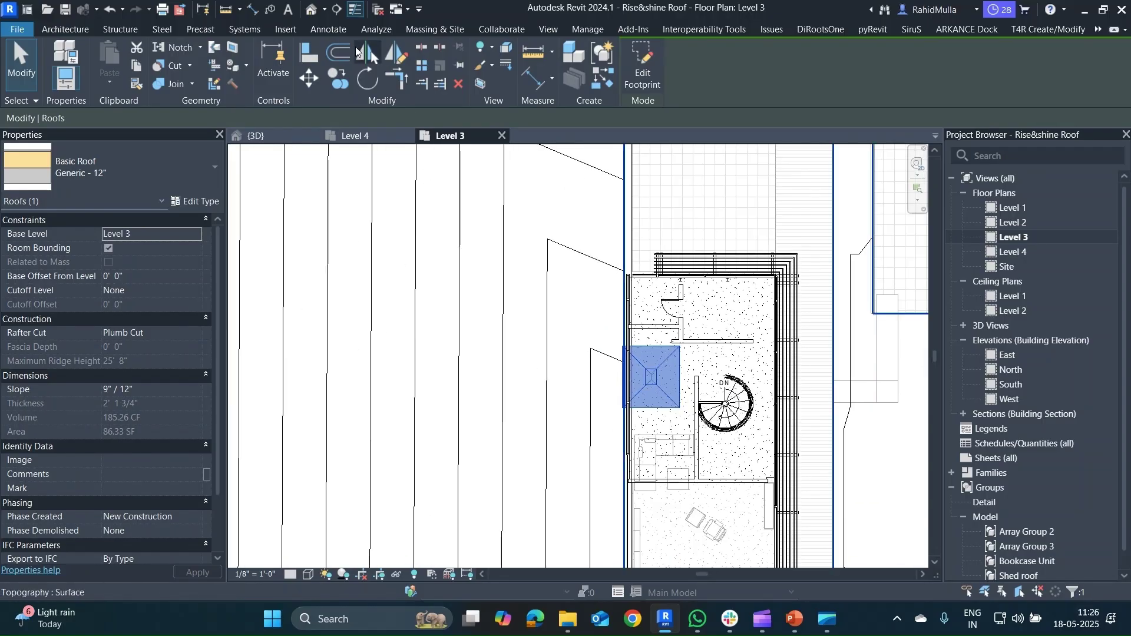
{"action": "left_click", "coordinate": [311, 9]}
{"action": "key", "text": "Escape"}
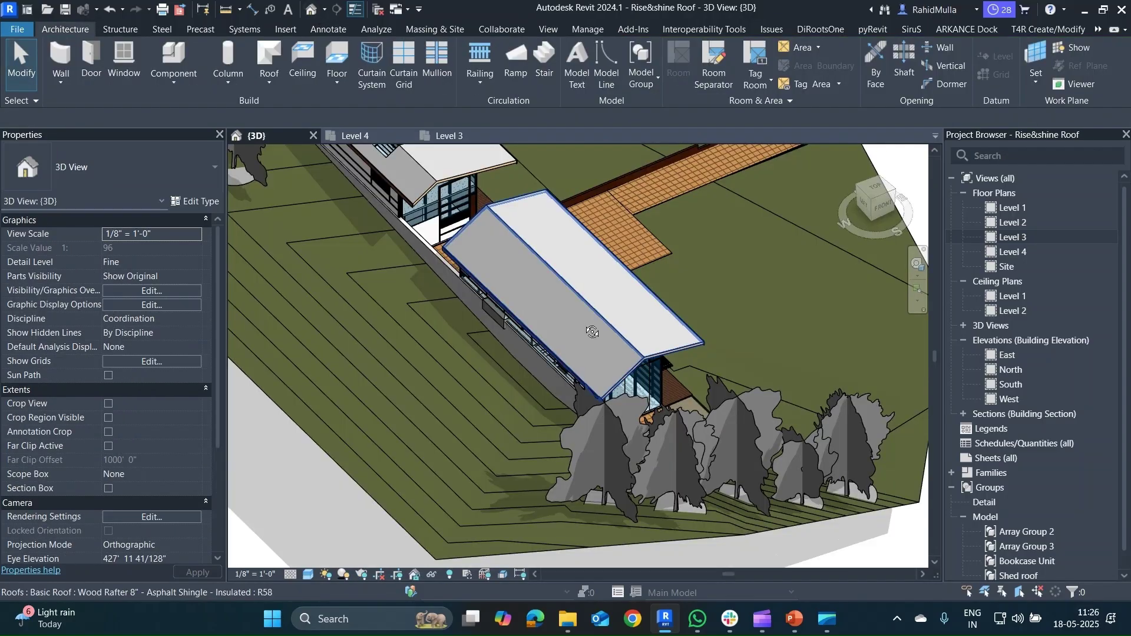
{"action": "middle_click_drag", "start_coordinate": [508, 293], "coordinate": [440, 157], "text": "shift"}
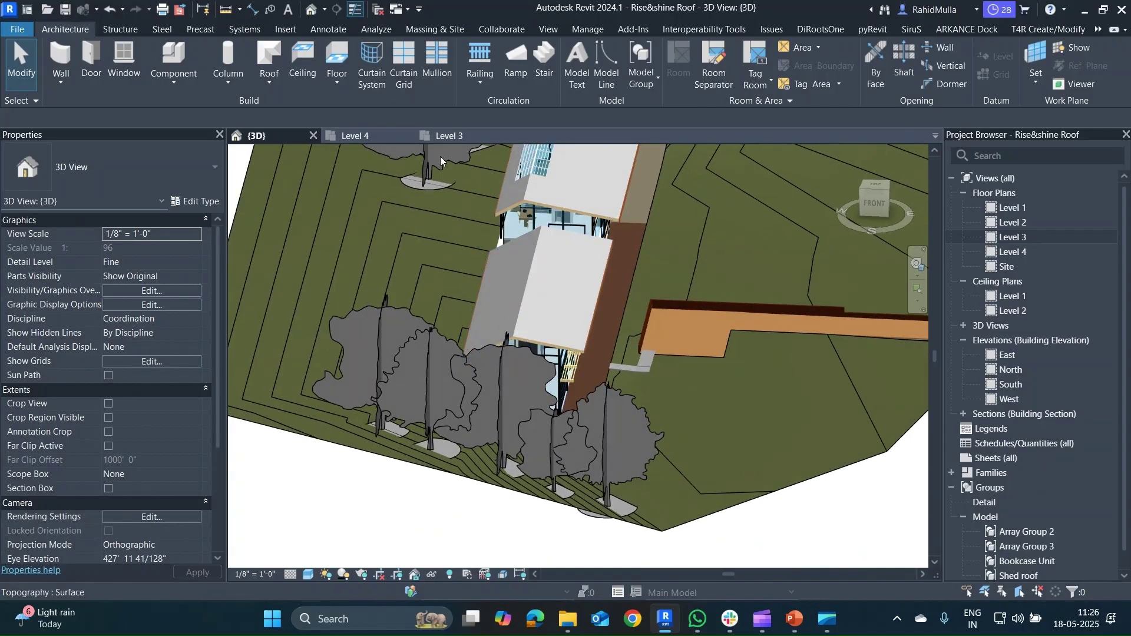
{"action": "left_click", "coordinate": [454, 140]}
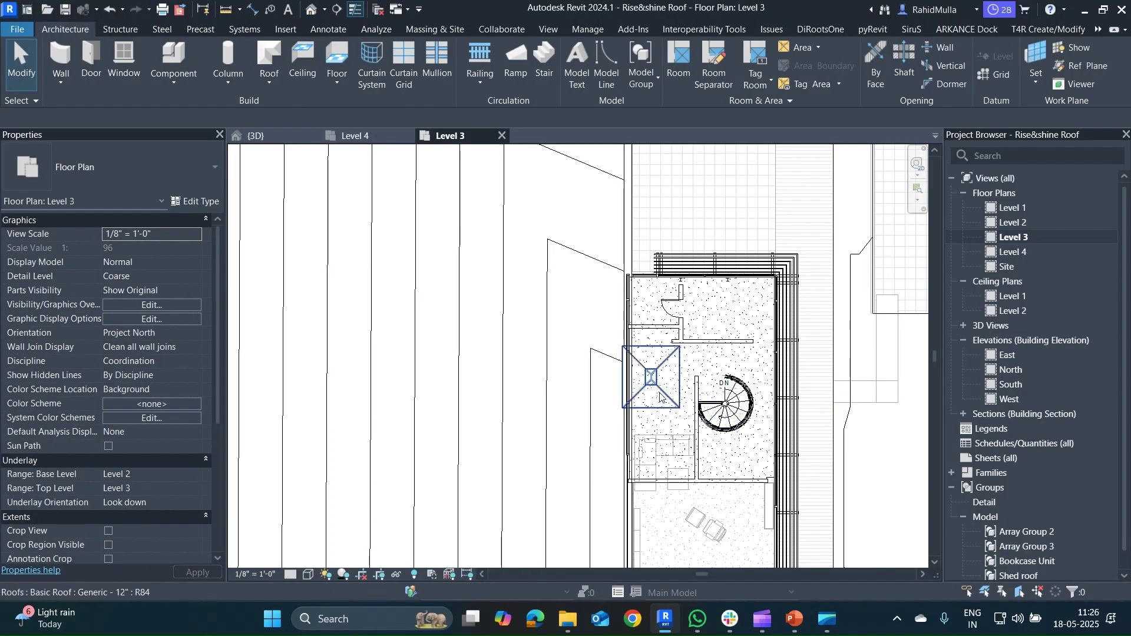
{"action": "left_click", "coordinate": [660, 393]}
{"action": "key", "text": "Escape"}
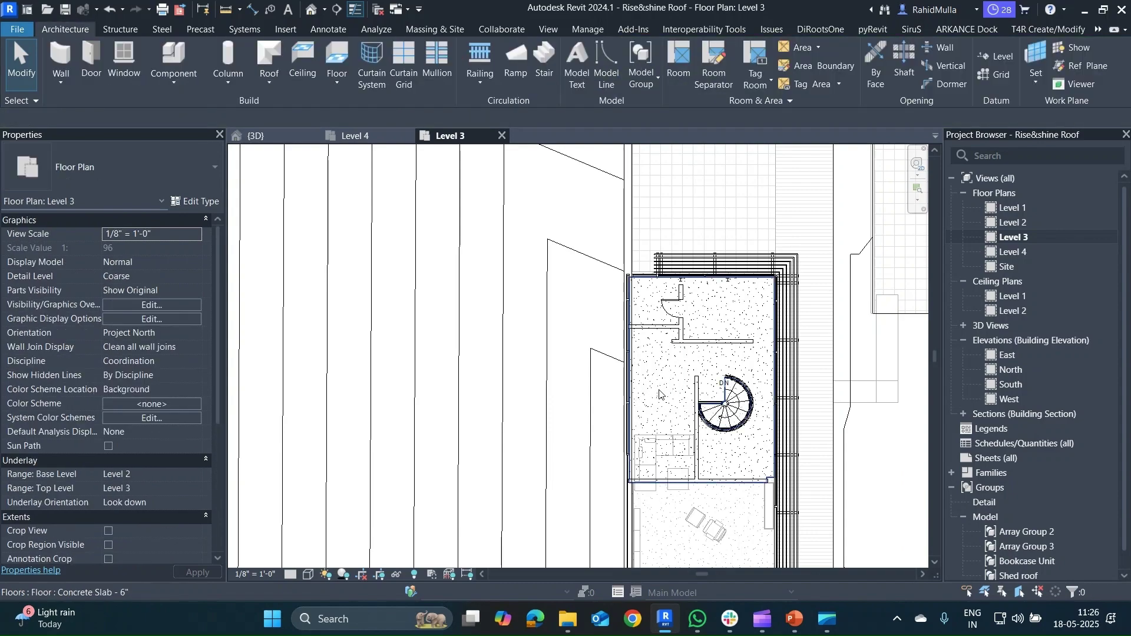
- Draw a horizontal 7' Generic Wall - 6" wall on Level 3, starting at the curtain wall mullion and running into the room
{"action": "scroll", "coordinate": [654, 392], "scroll_direction": "up", "scroll_amount": 5}
{"action": "middle_click_drag", "start_coordinate": [660, 401], "coordinate": [613, 349]}
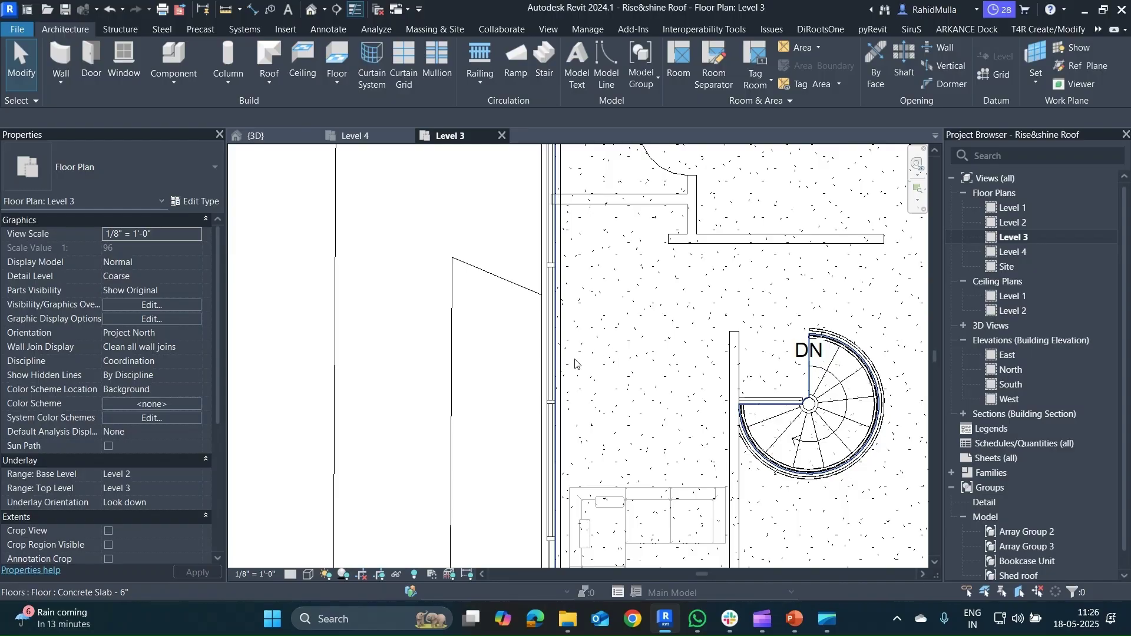
{"action": "middle_click_drag", "start_coordinate": [621, 347], "coordinate": [591, 347]}
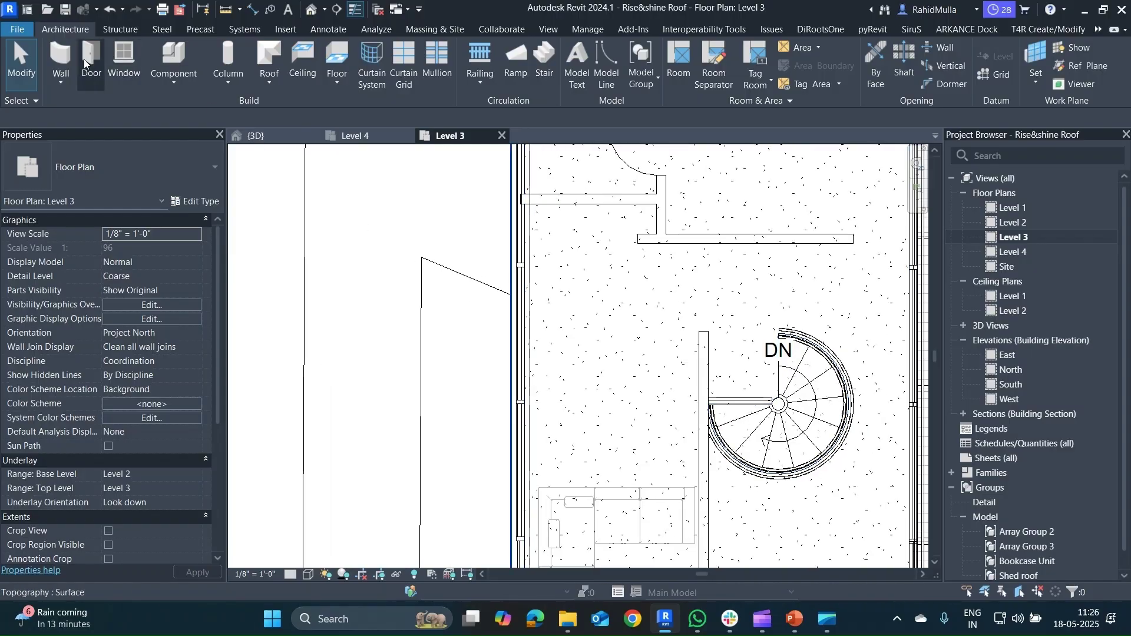
{"action": "left_click", "coordinate": [70, 91]}
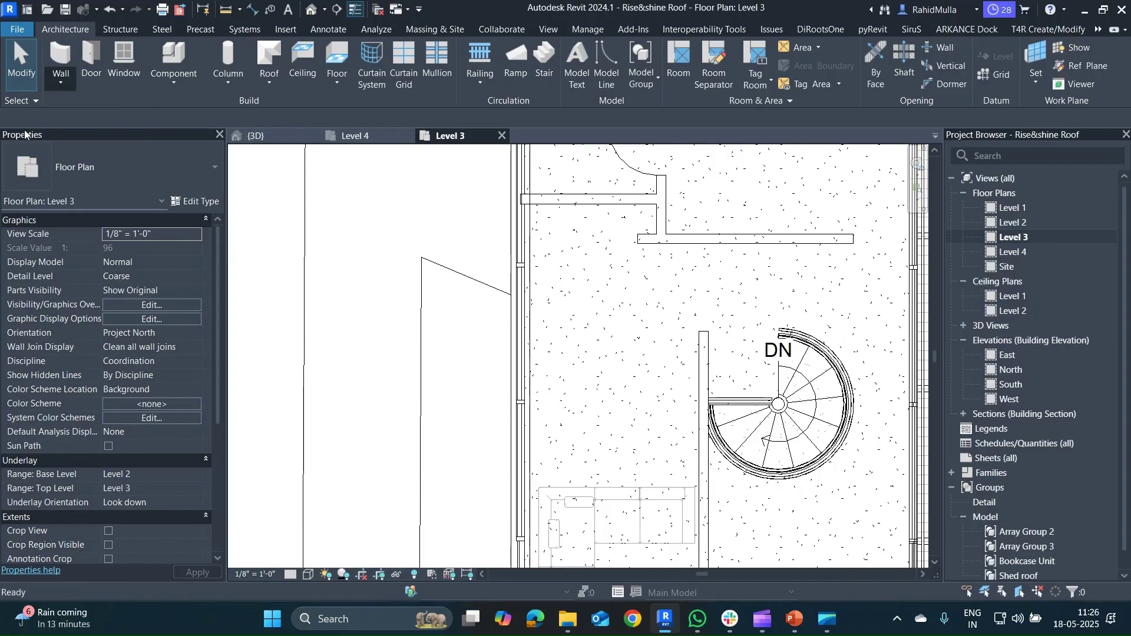
{"action": "key", "text": "w"}
{"action": "key", "text": "a"}
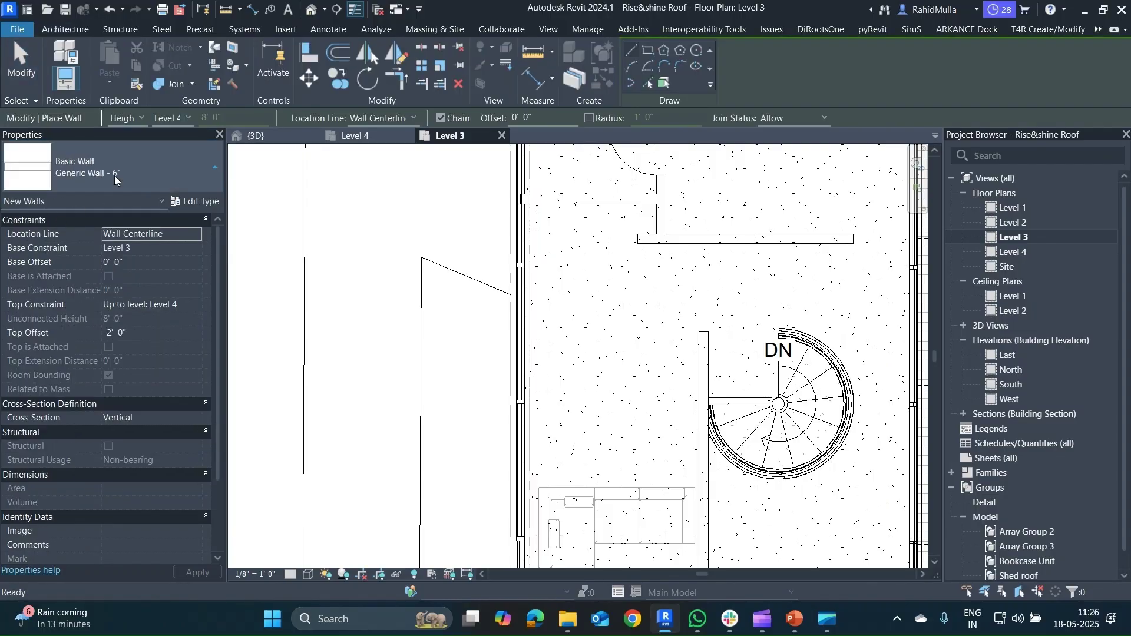
{"action": "left_click", "coordinate": [114, 175]}
{"action": "left_click", "coordinate": [96, 232]}
{"action": "scroll", "coordinate": [545, 269], "scroll_direction": "up", "scroll_amount": 5}
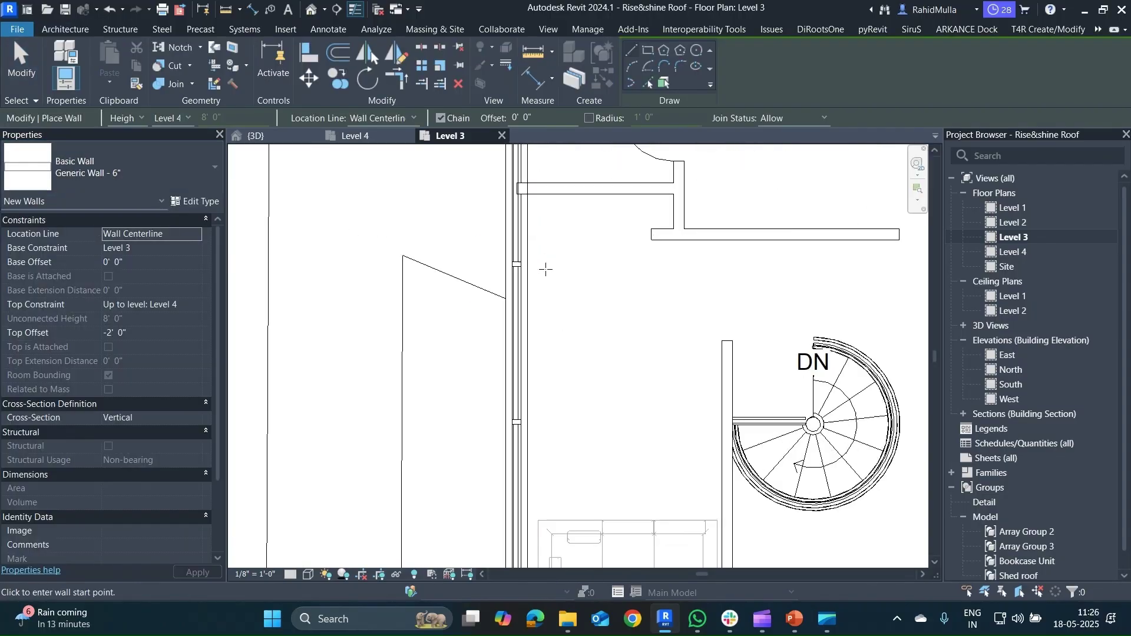
{"action": "scroll", "coordinate": [478, 233], "scroll_direction": "up", "scroll_amount": 4}
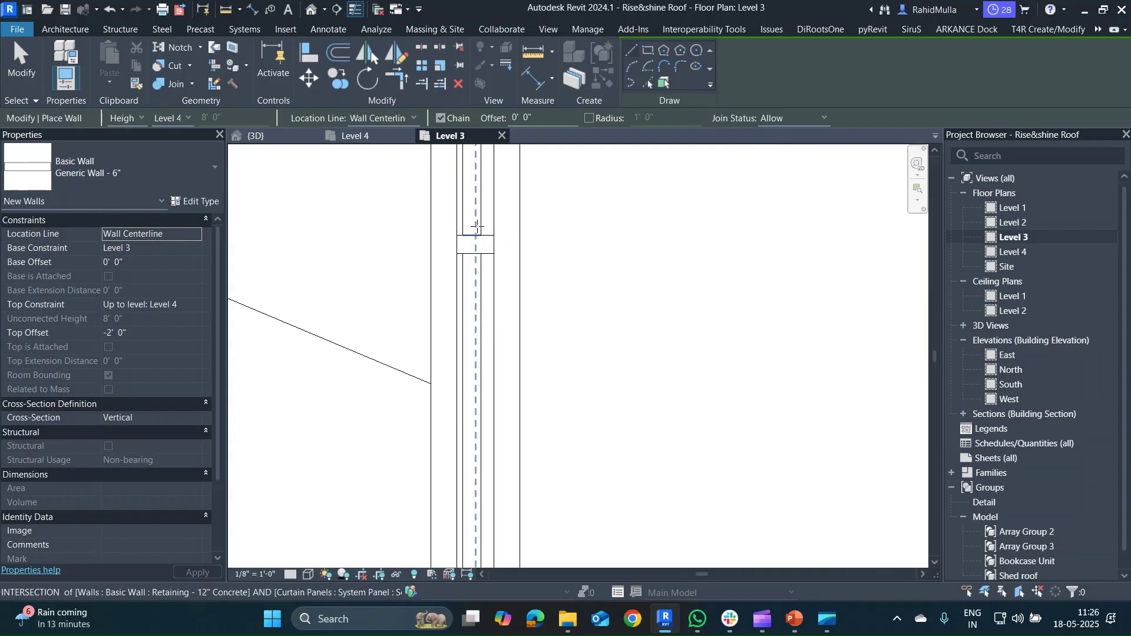
{"action": "scroll", "coordinate": [487, 242], "scroll_direction": "up", "scroll_amount": 2}
{"action": "left_click", "coordinate": [497, 245]}
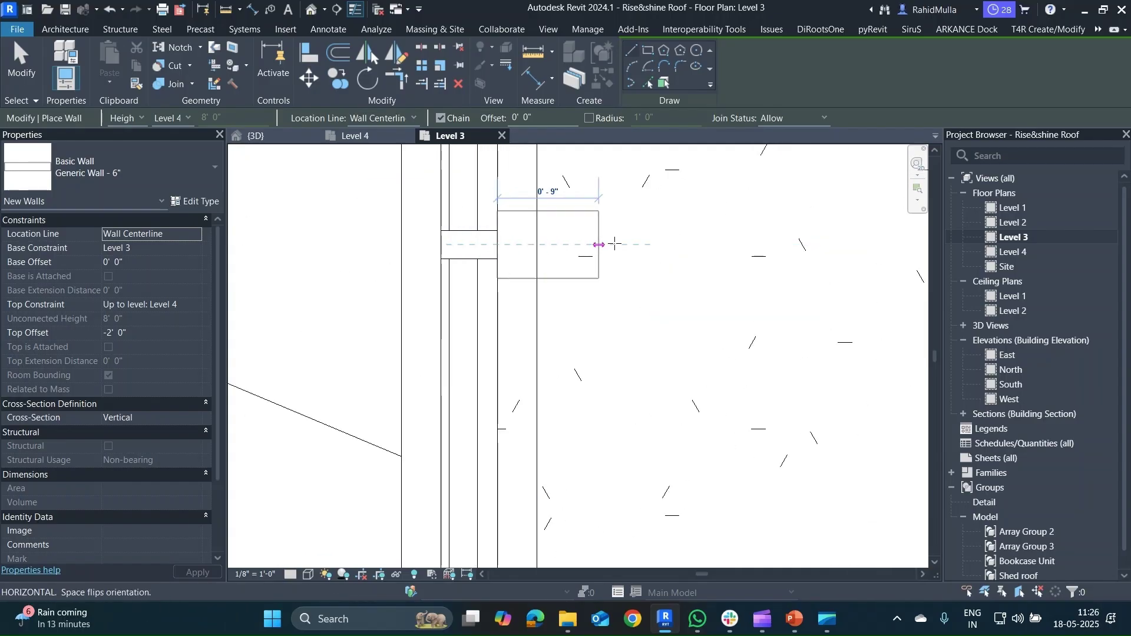
{"action": "scroll", "coordinate": [676, 244], "scroll_direction": "down", "scroll_amount": 5}
{"action": "middle_click_drag", "start_coordinate": [715, 252], "coordinate": [597, 252]}
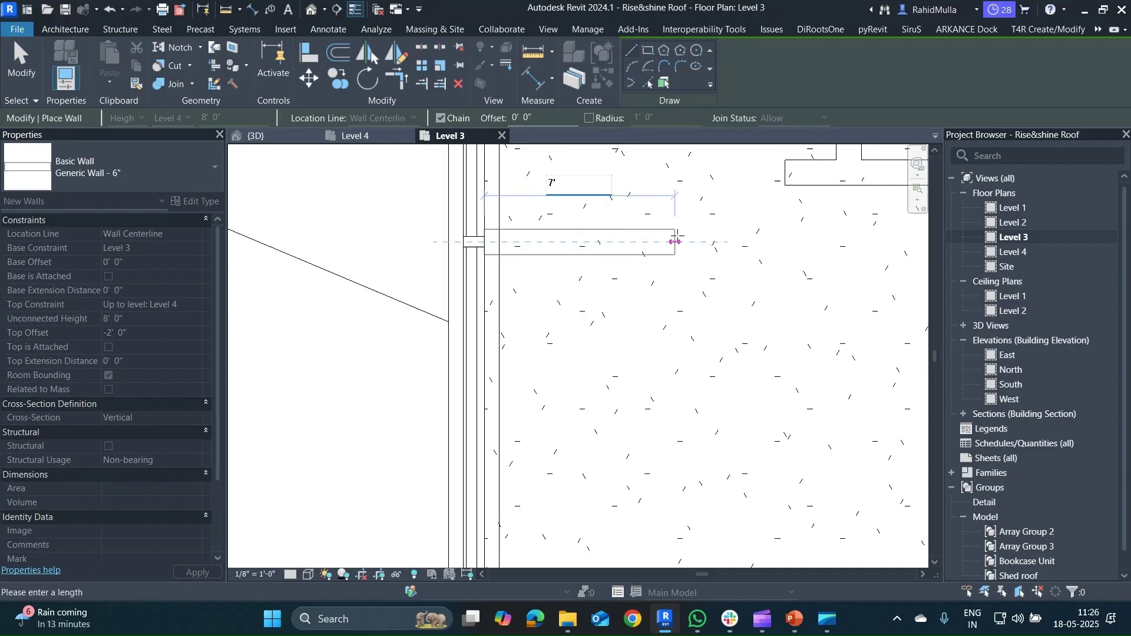
{"action": "key", "text": "Return"}
{"action": "key", "text": "Escape"}
{"action": "key", "text": "Escape"}
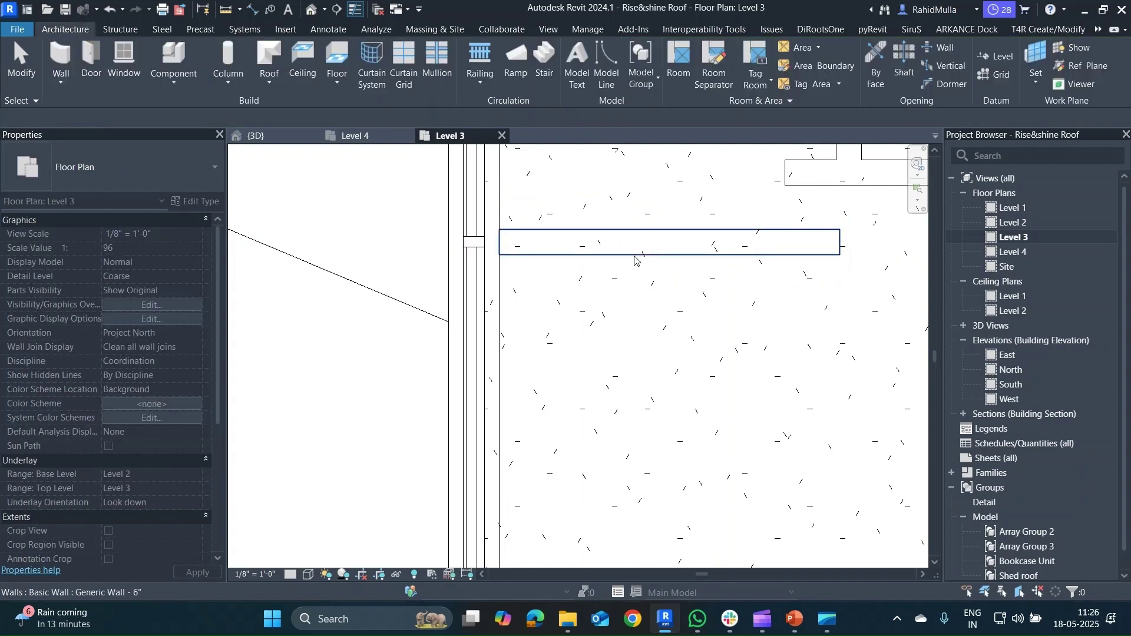
- Mirror a copy of the new horizontal wall about the midpoint of the curtain wall bay below it
{"action": "left_click", "coordinate": [638, 253]}
{"action": "key", "text": "d"}
{"action": "key", "text": "m"}
{"action": "scroll", "coordinate": [593, 320], "scroll_direction": "down", "scroll_amount": 2}
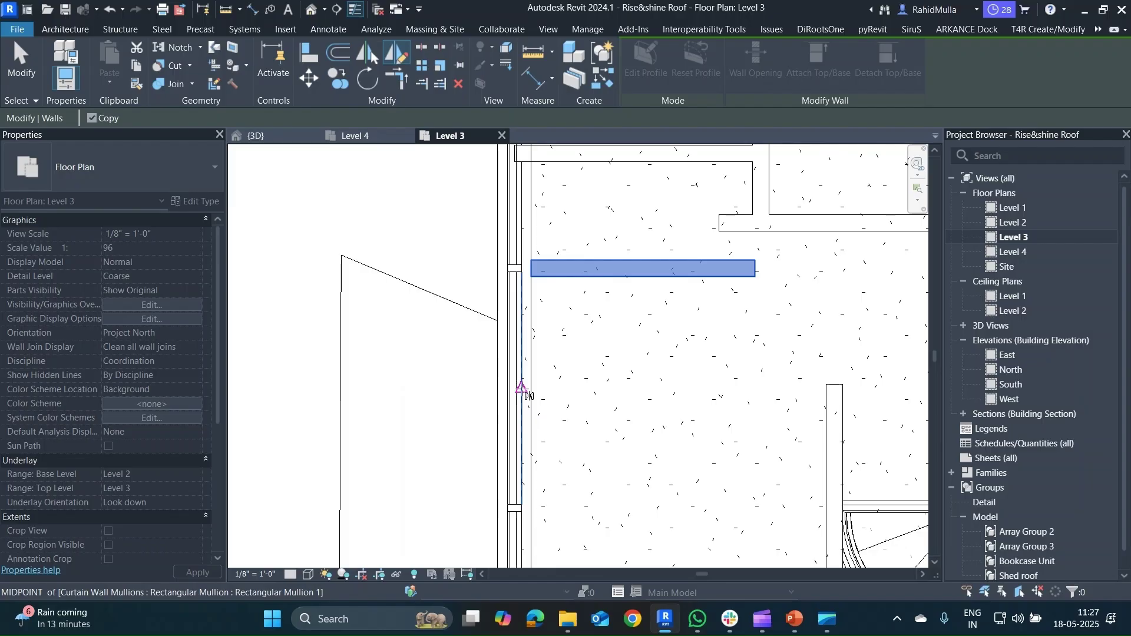
{"action": "left_click", "coordinate": [521, 388]}
{"action": "left_click", "coordinate": [622, 387]}
{"action": "middle_click_drag", "start_coordinate": [626, 392], "coordinate": [613, 350]}
{"action": "key", "text": "Escape"}
- Draw a similar vertical wall about 7' 6" long down the curtain wall line, starting at the upper horizontal wall's end
{"action": "left_click", "coordinate": [548, 235]}
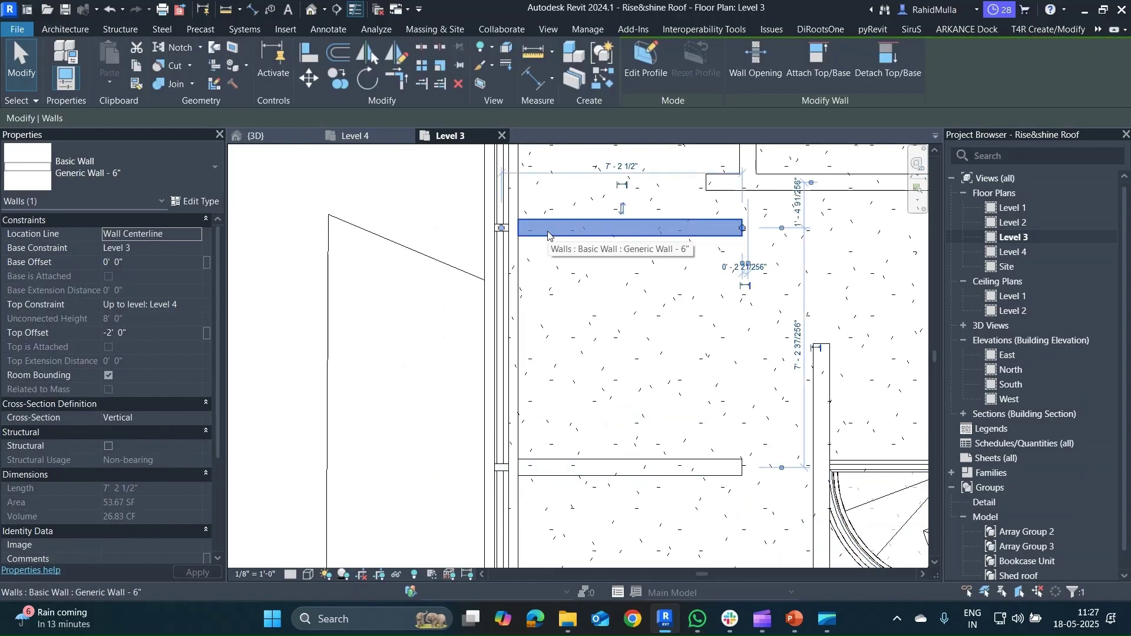
{"action": "key", "text": "c"}
{"action": "key", "text": "s"}
{"action": "scroll", "coordinate": [529, 238], "scroll_direction": "up", "scroll_amount": 2}
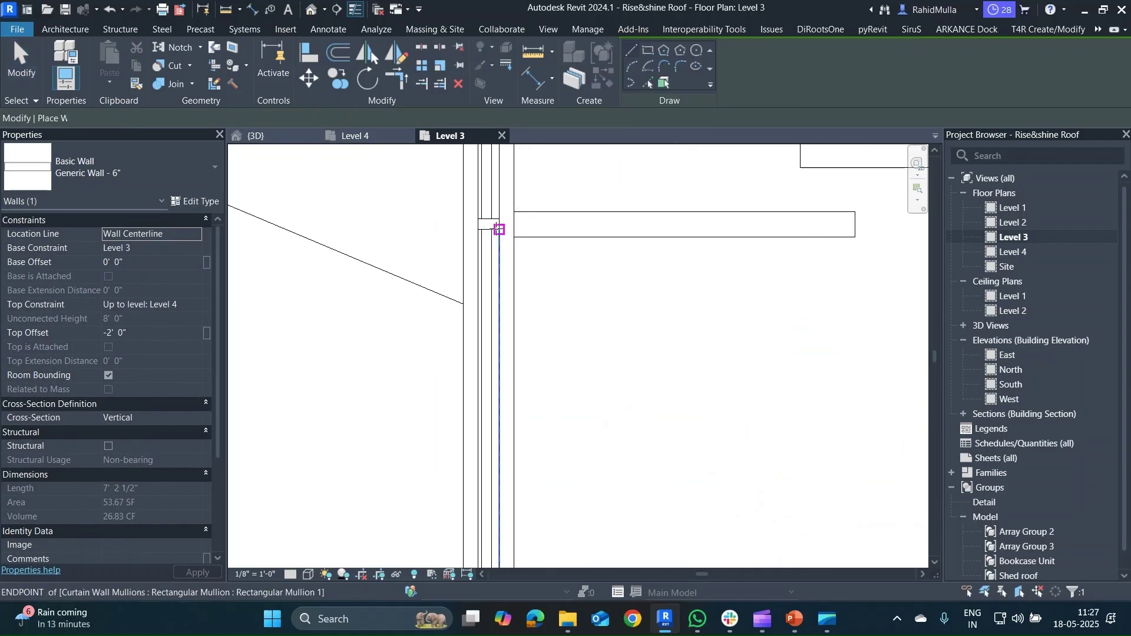
{"action": "scroll", "coordinate": [489, 224], "scroll_direction": "up", "scroll_amount": 1}
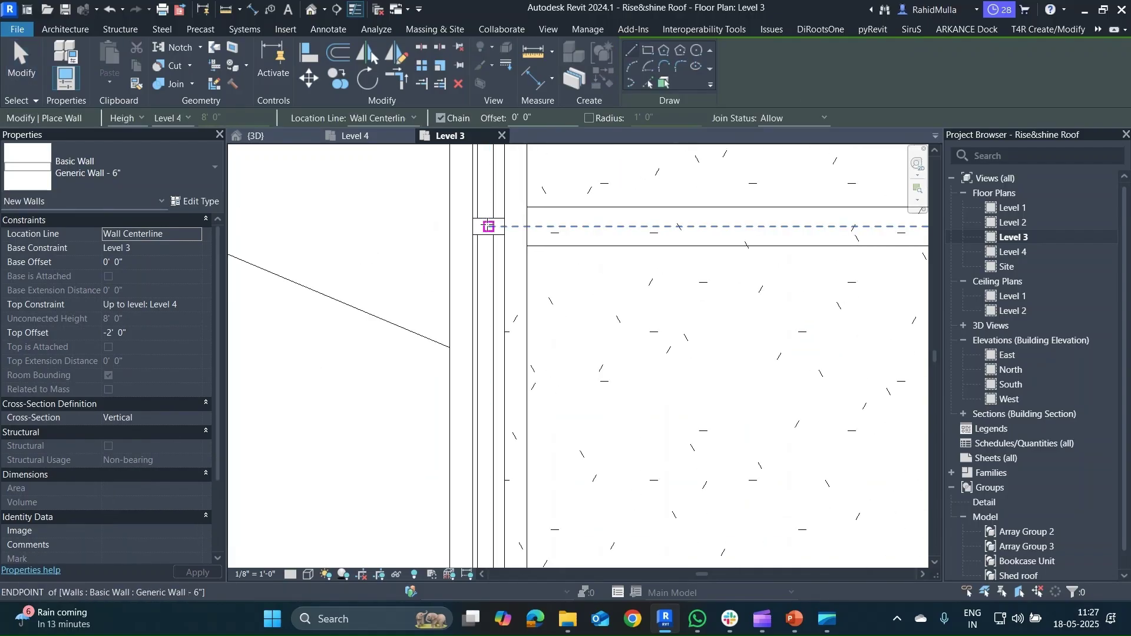
{"action": "left_click", "coordinate": [488, 226]}
{"action": "middle_click_drag", "start_coordinate": [489, 550], "coordinate": [490, 215]}
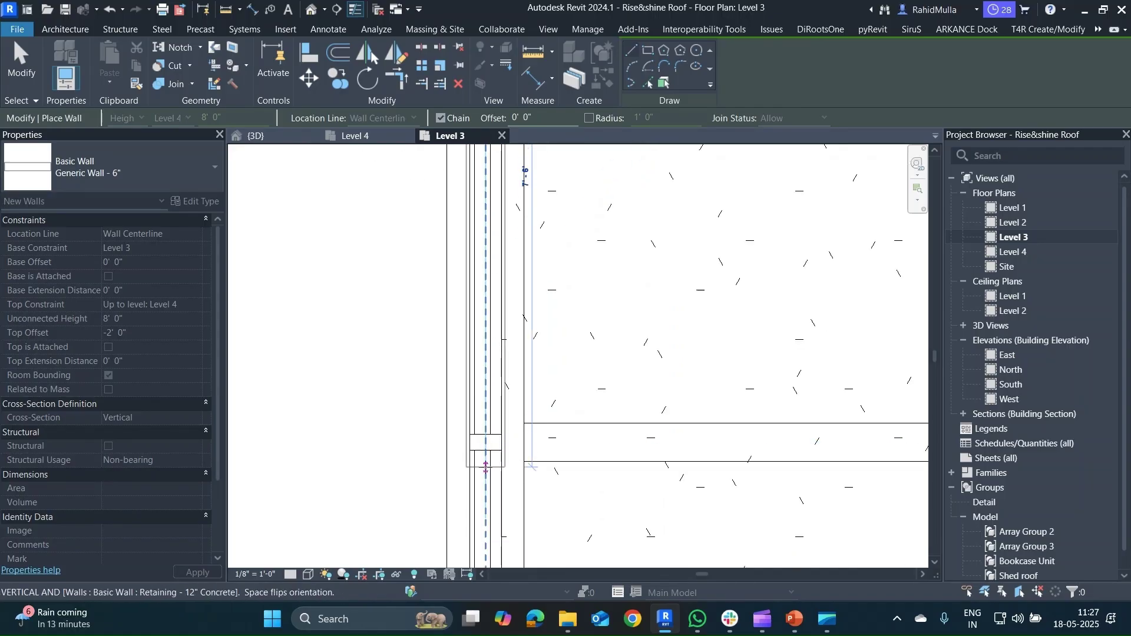
{"action": "left_click", "coordinate": [485, 469]}
{"action": "key", "text": "Escape"}
{"action": "key", "text": "Escape"}
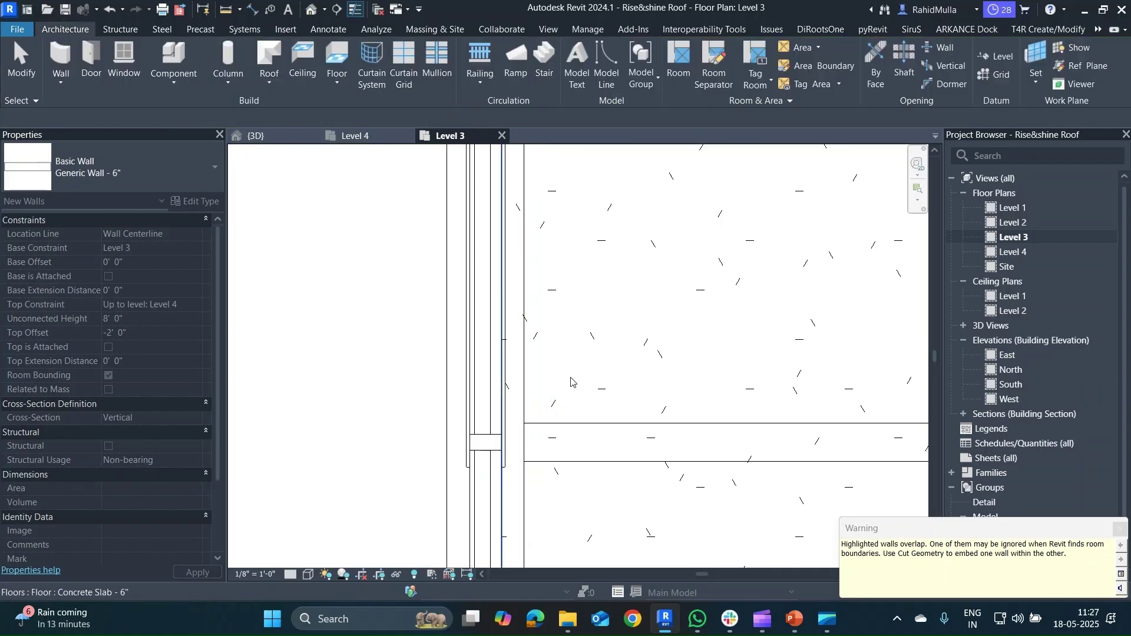
- Examine the corner join between the upper horizontal wall and the new vertical wall, and the lower wall's end
{"action": "middle_click_drag", "start_coordinate": [577, 386], "coordinate": [578, 469]}
{"action": "mouse_move", "coordinate": [599, 360]}
{"action": "middle_mouse_down"}
{"action": "mouse_move", "coordinate": [601, 530]}
{"action": "mouse_move", "coordinate": [584, 399]}
{"action": "mouse_move", "coordinate": [584, 436]}
{"action": "middle_mouse_up"}
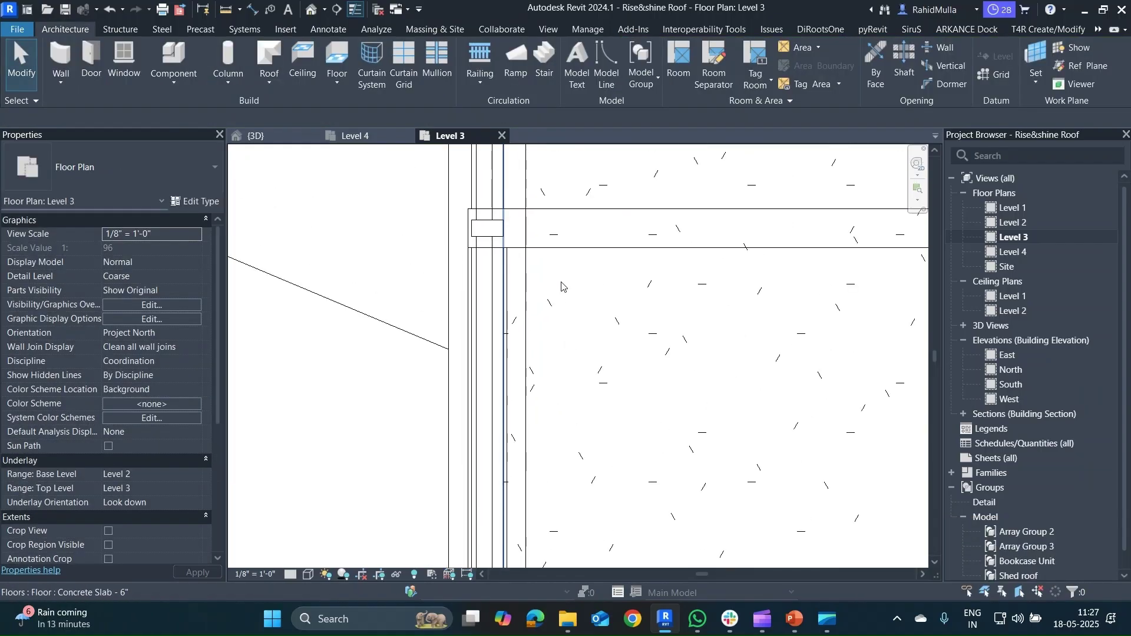
{"action": "left_click", "coordinate": [575, 246]}
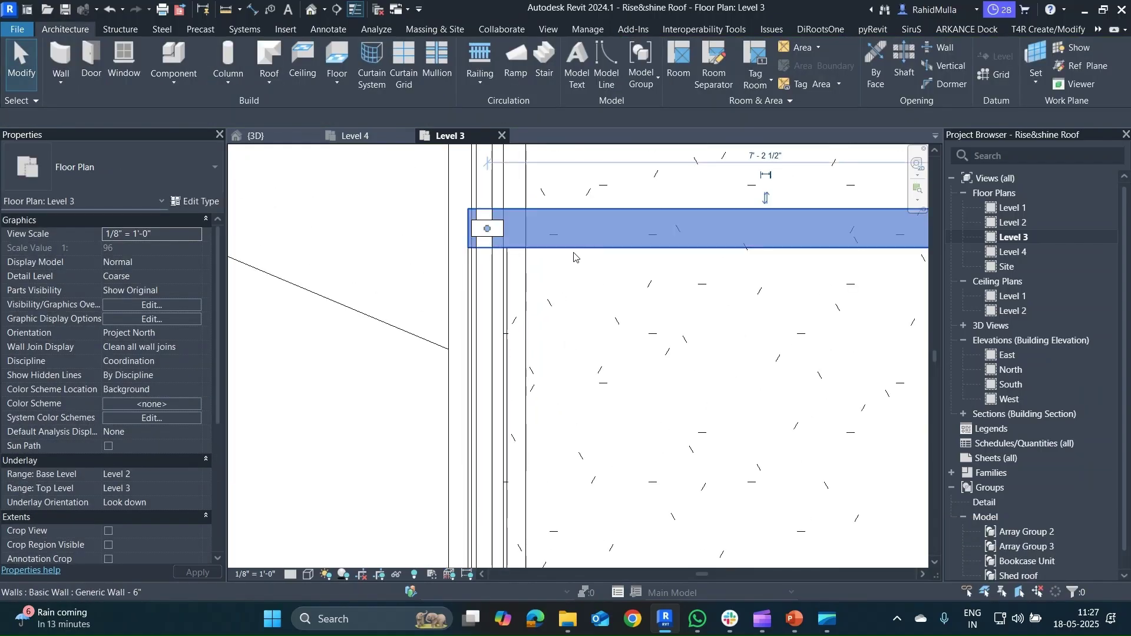
{"action": "left_click", "coordinate": [512, 275]}
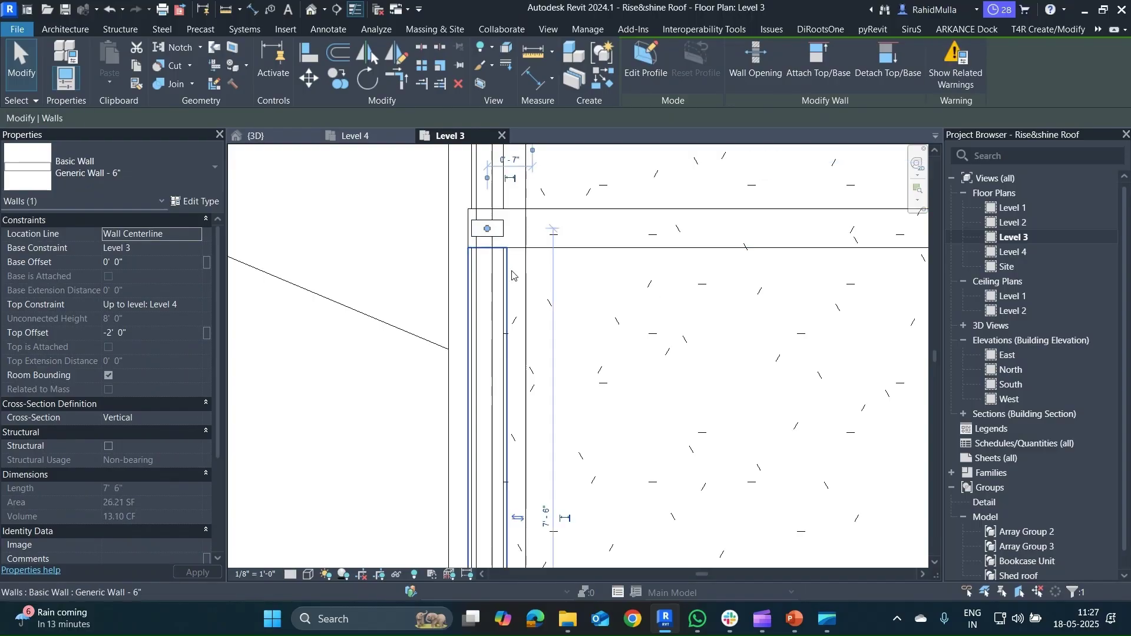
{"action": "left_click", "coordinate": [569, 246]}
{"action": "scroll", "coordinate": [569, 245], "scroll_direction": "down", "scroll_amount": 2}
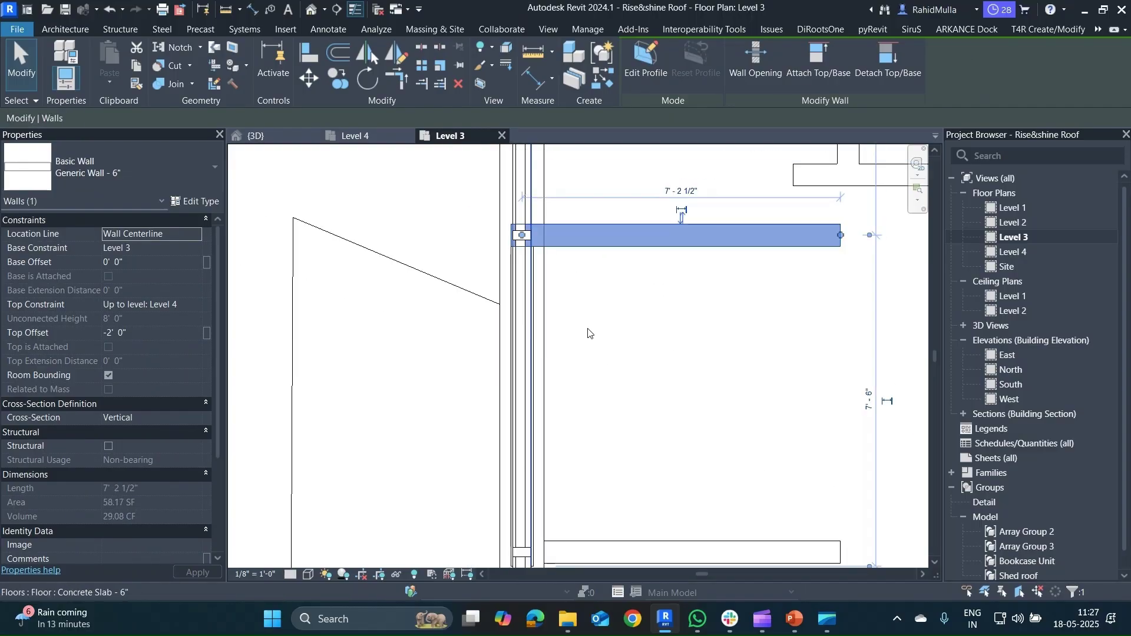
{"action": "middle_click_drag", "start_coordinate": [582, 434], "coordinate": [581, 318]}
{"action": "key", "text": "Escape"}
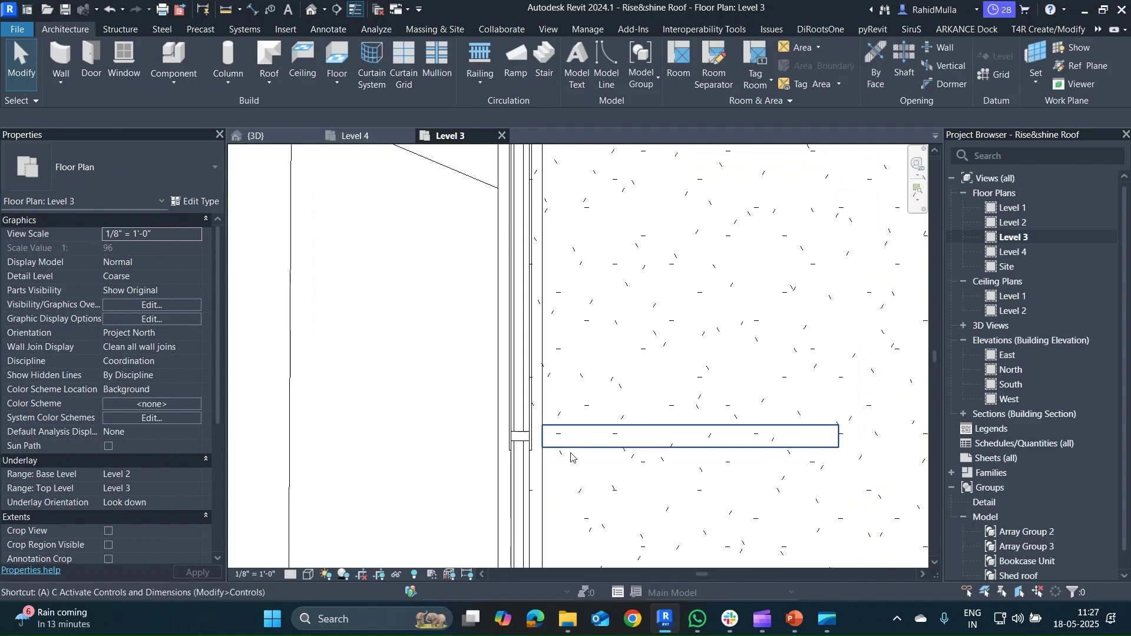
- Try to bring the lower horizontal wall's end to the outer face of the vertical wall with Align and by stretching it
{"action": "key", "text": "l"}
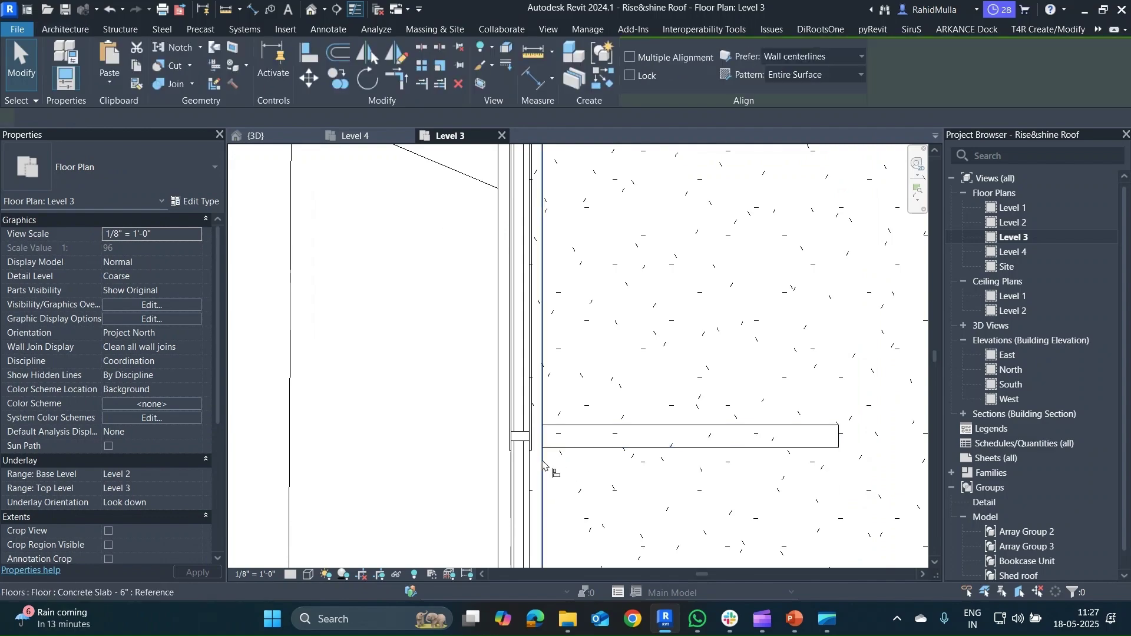
{"action": "scroll", "coordinate": [532, 455], "scroll_direction": "up", "scroll_amount": 2}
{"action": "scroll", "coordinate": [496, 453], "scroll_direction": "up", "scroll_amount": 1}
{"action": "left_click", "coordinate": [492, 455]}
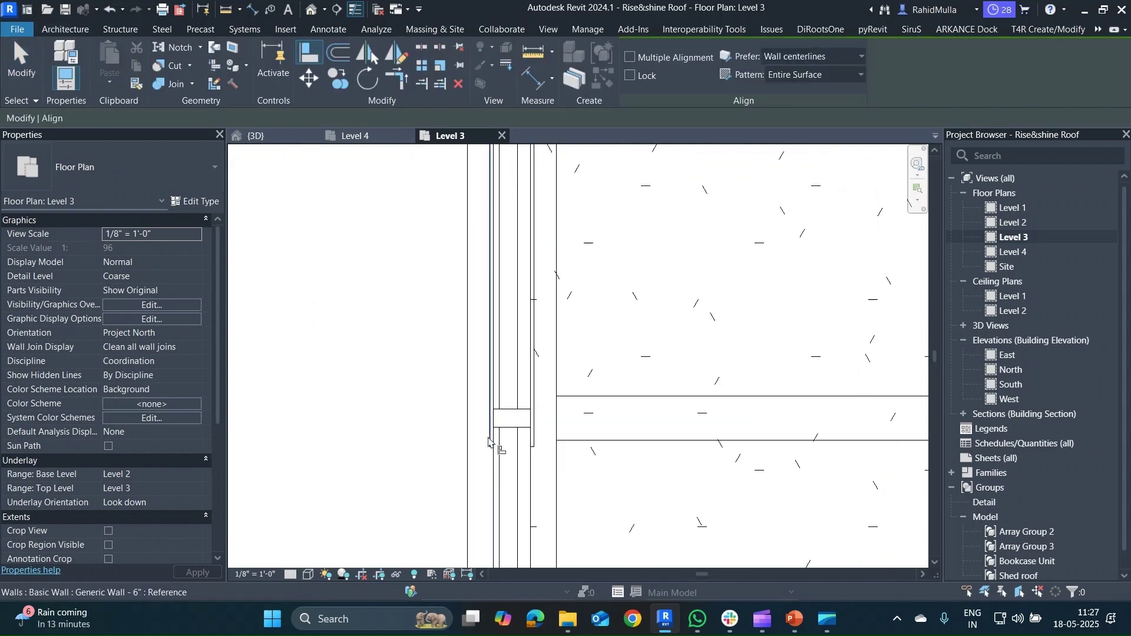
{"action": "key", "text": "Escape"}
{"action": "key", "text": "Escape"}
{"action": "left_click", "coordinate": [554, 412]}
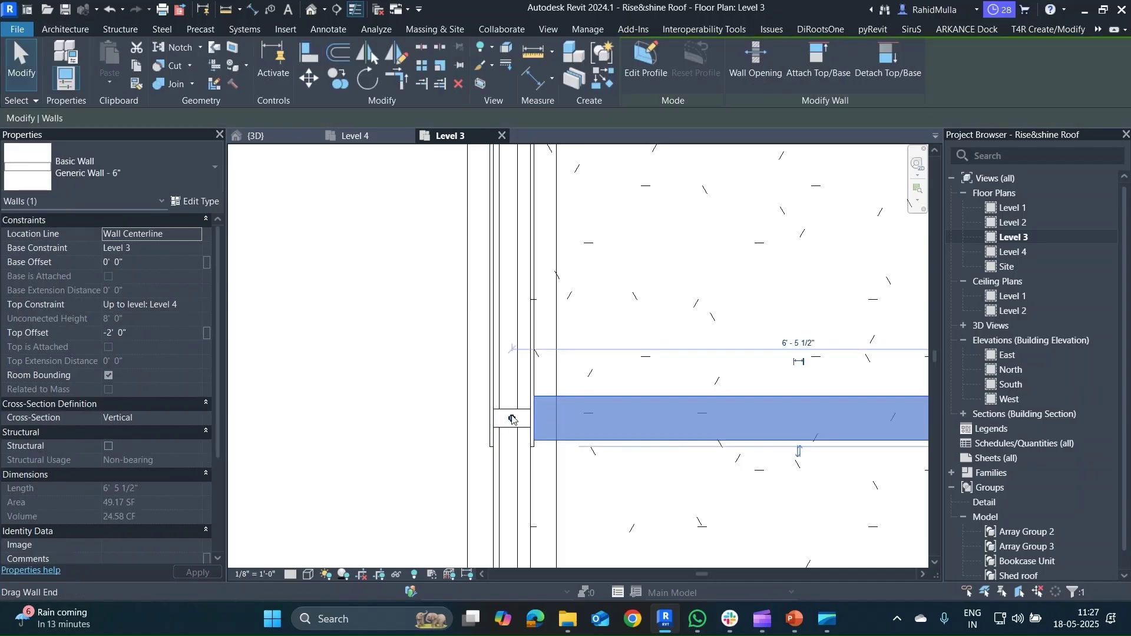
{"action": "left_click_drag", "start_coordinate": [512, 419], "coordinate": [489, 420]}
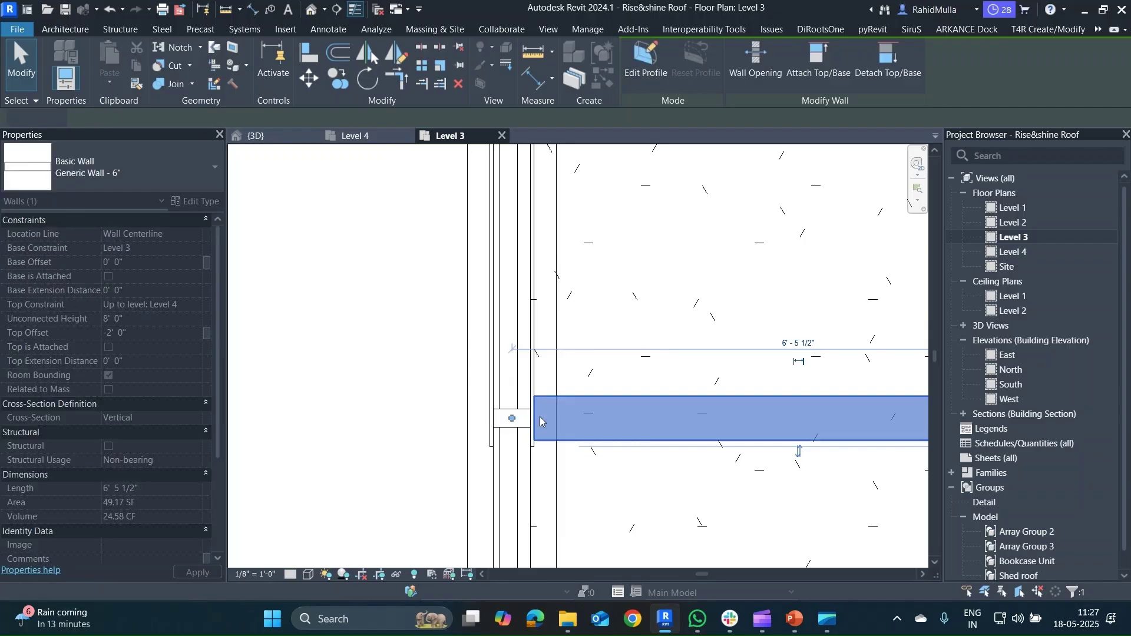
{"action": "key", "text": "Escape"}
- Delete the mirrored lower horizontal wall beside the spiral stair
{"action": "scroll", "coordinate": [545, 212], "scroll_direction": "down", "scroll_amount": 5}
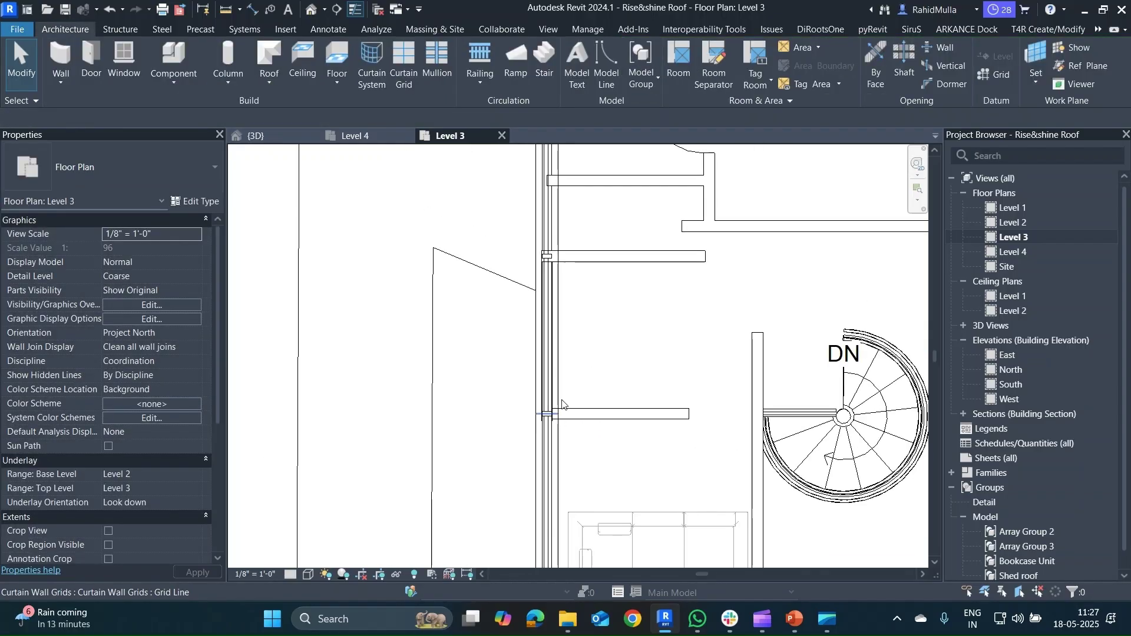
{"action": "left_click", "coordinate": [595, 264]}
{"action": "key", "text": "Escape"}
{"action": "left_click", "coordinate": [606, 420]}
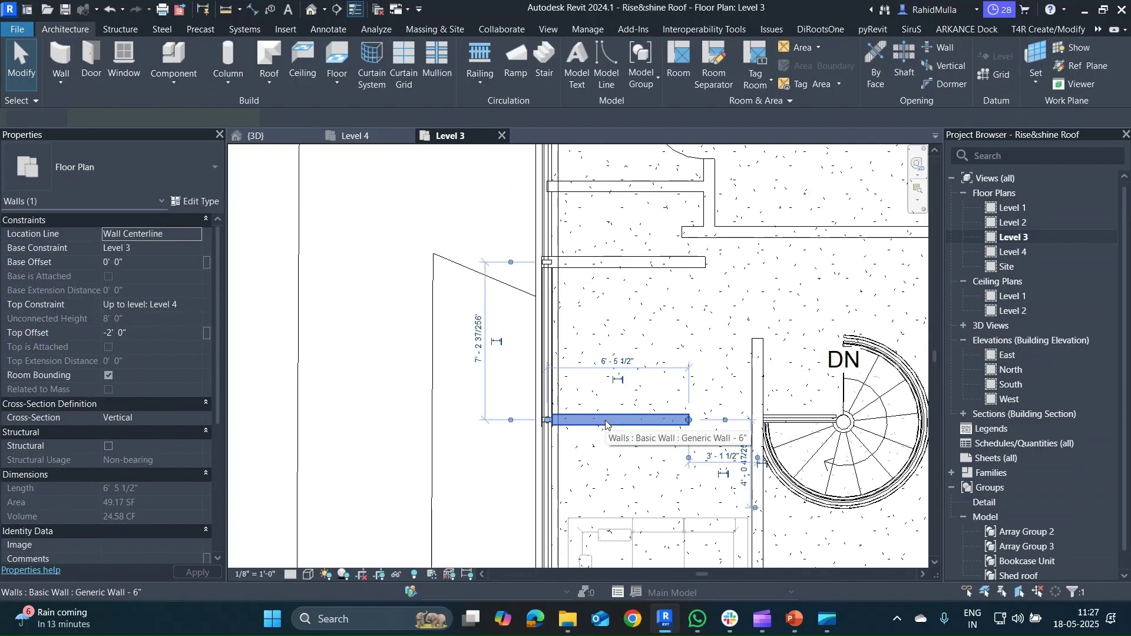
{"action": "key", "text": "Delete"}
{"action": "left_click", "coordinate": [592, 264]}
{"action": "key", "text": "d"}
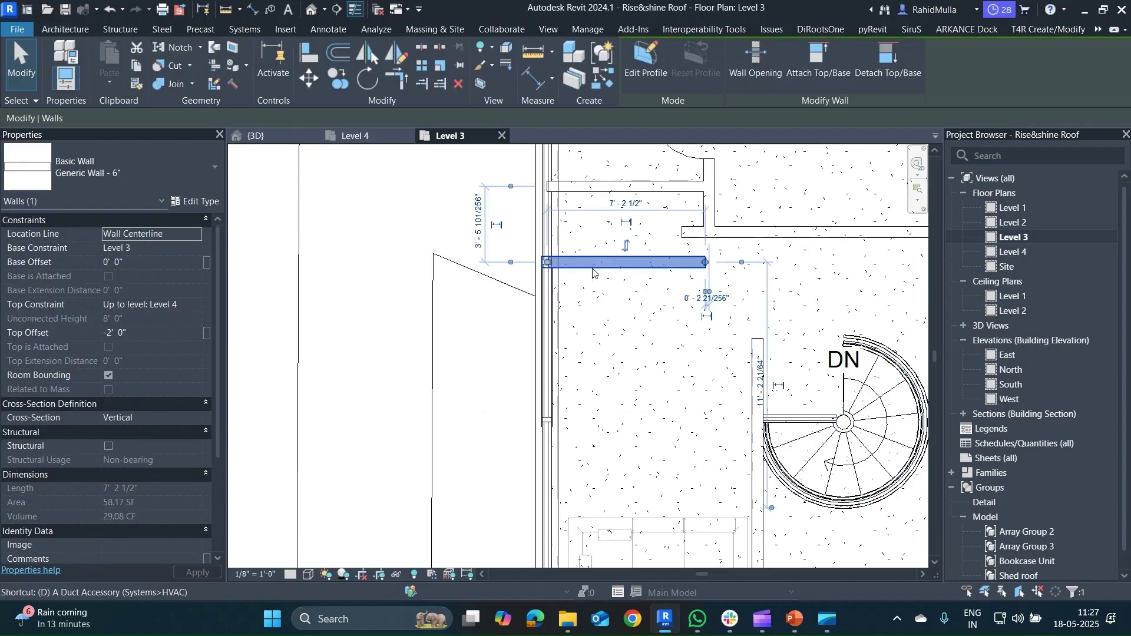
{"action": "key", "text": "m"}
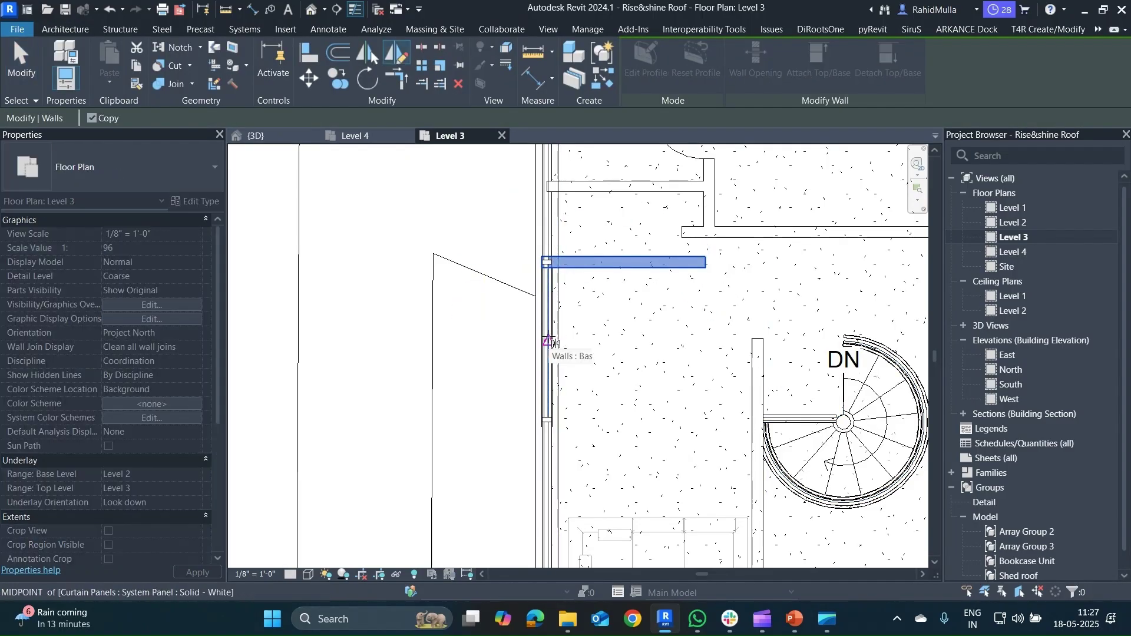
{"action": "scroll", "coordinate": [547, 341], "scroll_direction": "up", "scroll_amount": 3}
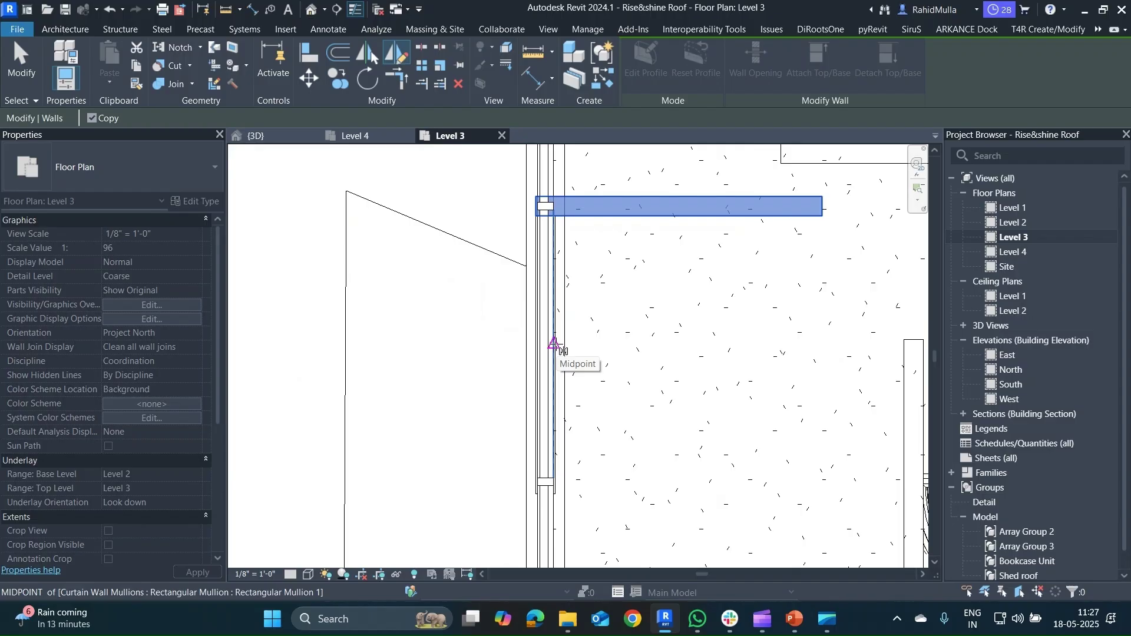
{"action": "key", "text": "Escape"}
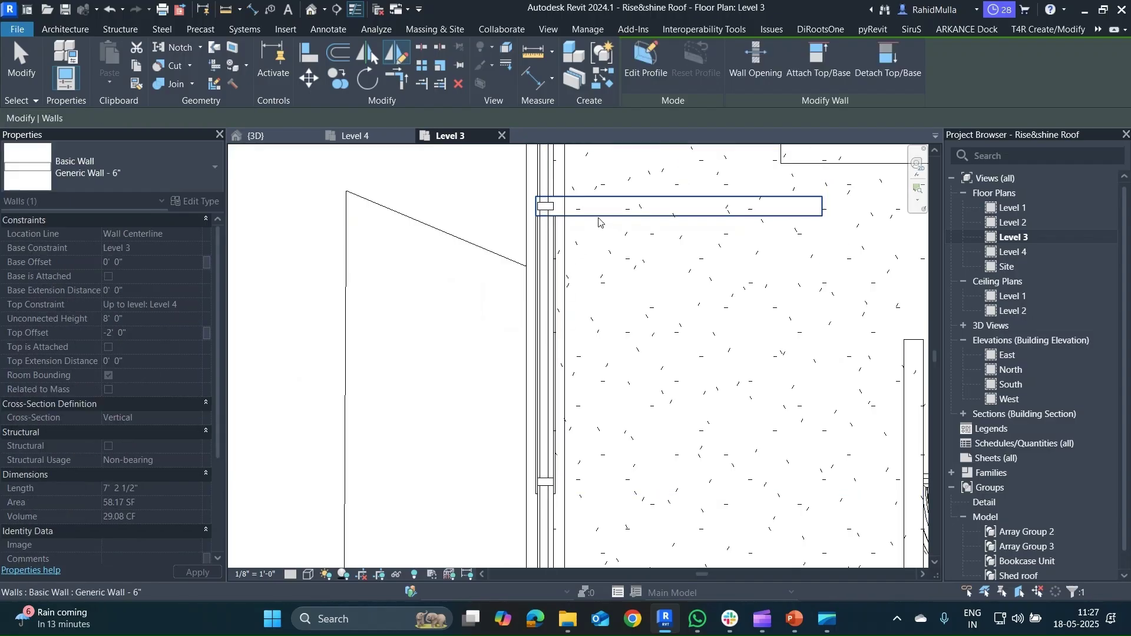
{"action": "key", "text": "Escape"}
{"action": "left_click", "coordinate": [599, 216]}
{"action": "key", "text": "s"}
{"action": "key", "text": "a"}
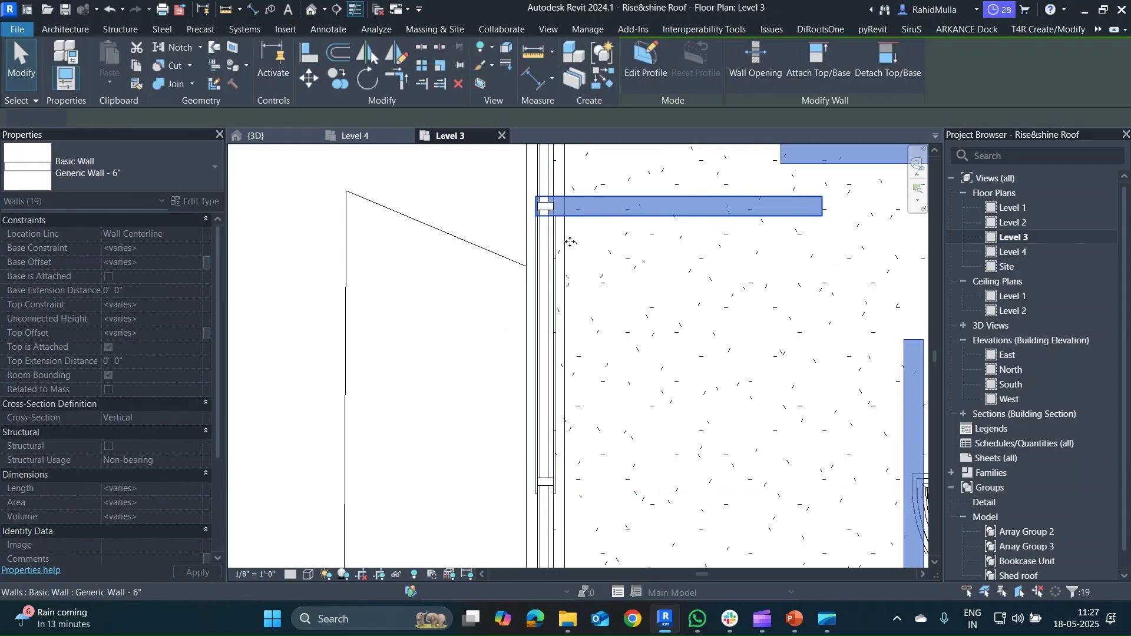
{"action": "left_click", "coordinate": [570, 240]}
- Temporarily isolate the upper horizontal wall and the vertical wall along the curtain wall in the Level 3 plan
{"action": "left_click", "coordinate": [577, 217]}
{"action": "scroll", "coordinate": [558, 230], "scroll_direction": "up", "scroll_amount": 2}
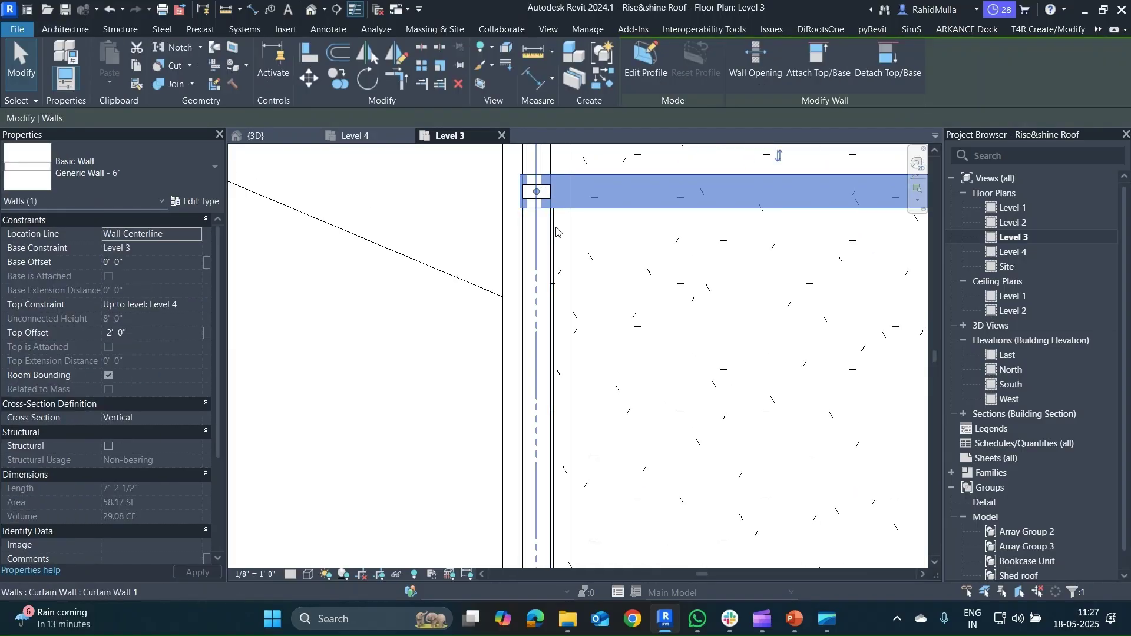
{"action": "left_click", "coordinate": [557, 229], "text": "ctrl"}
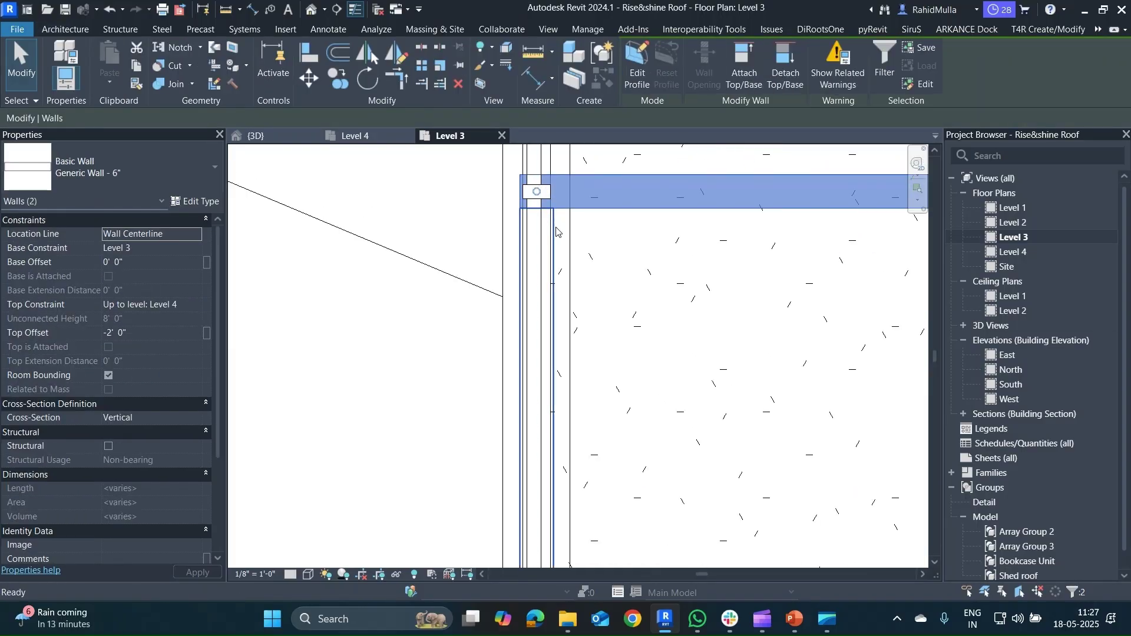
{"action": "key", "text": "h"}
{"action": "key", "text": "i"}
{"action": "scroll", "coordinate": [556, 230], "scroll_direction": "down", "scroll_amount": 2}
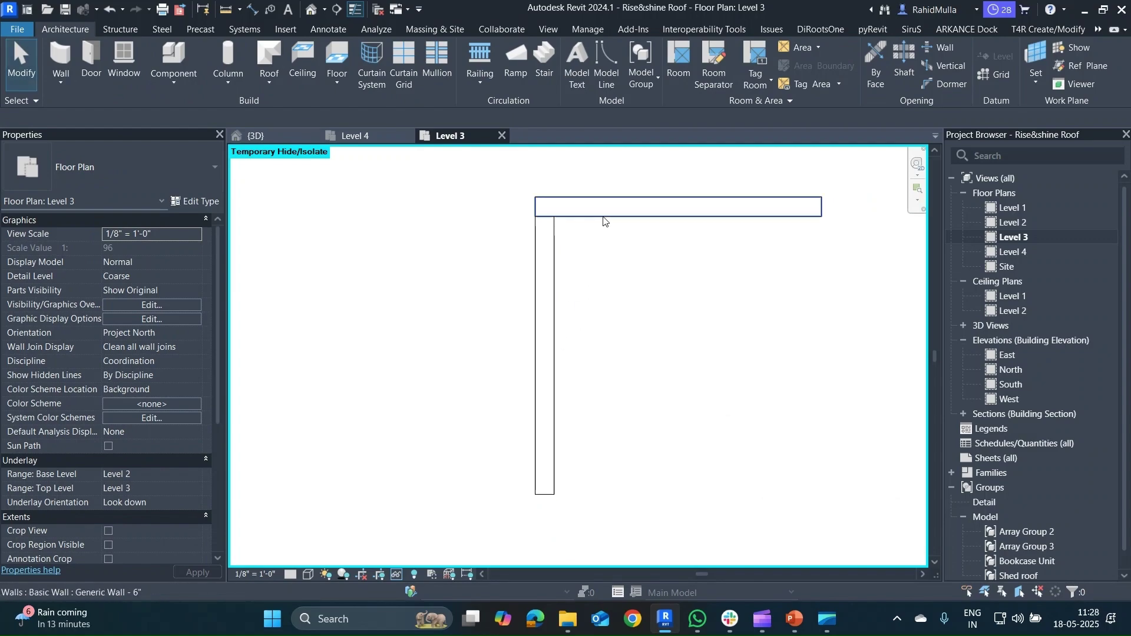
- Mirror the upper horizontal wall about an axis drawn through the vertical wall's midpoint, and reset the temporary isolation in the plan
{"action": "left_click", "coordinate": [603, 213]}
{"action": "key", "text": "d"}
{"action": "key", "text": "m"}
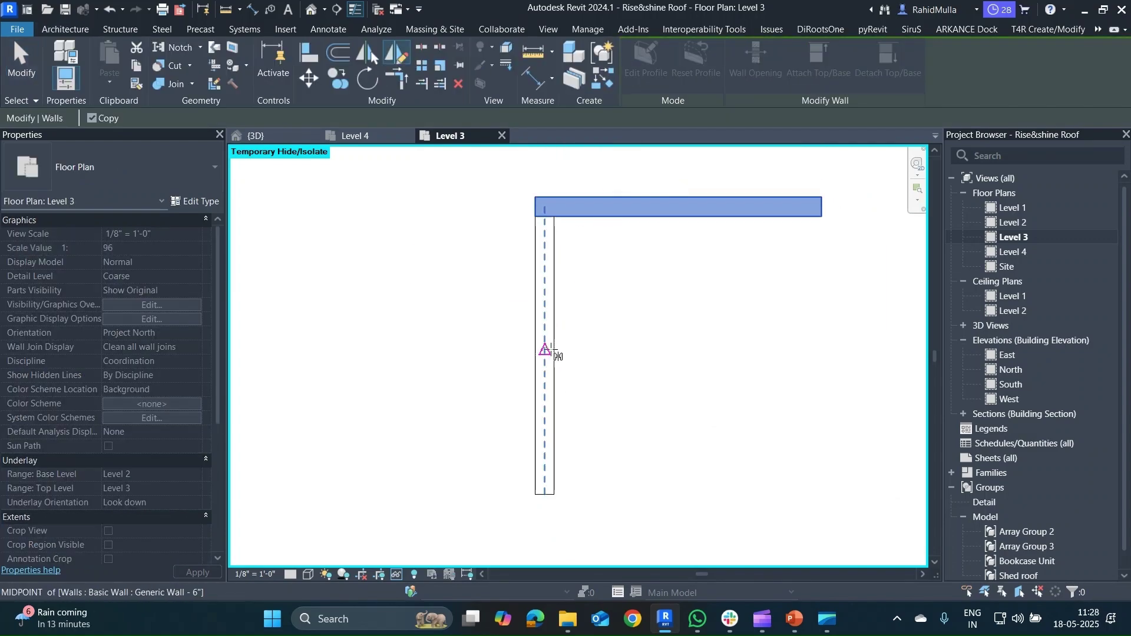
{"action": "left_click", "coordinate": [544, 350]}
{"action": "left_click", "coordinate": [631, 352]}
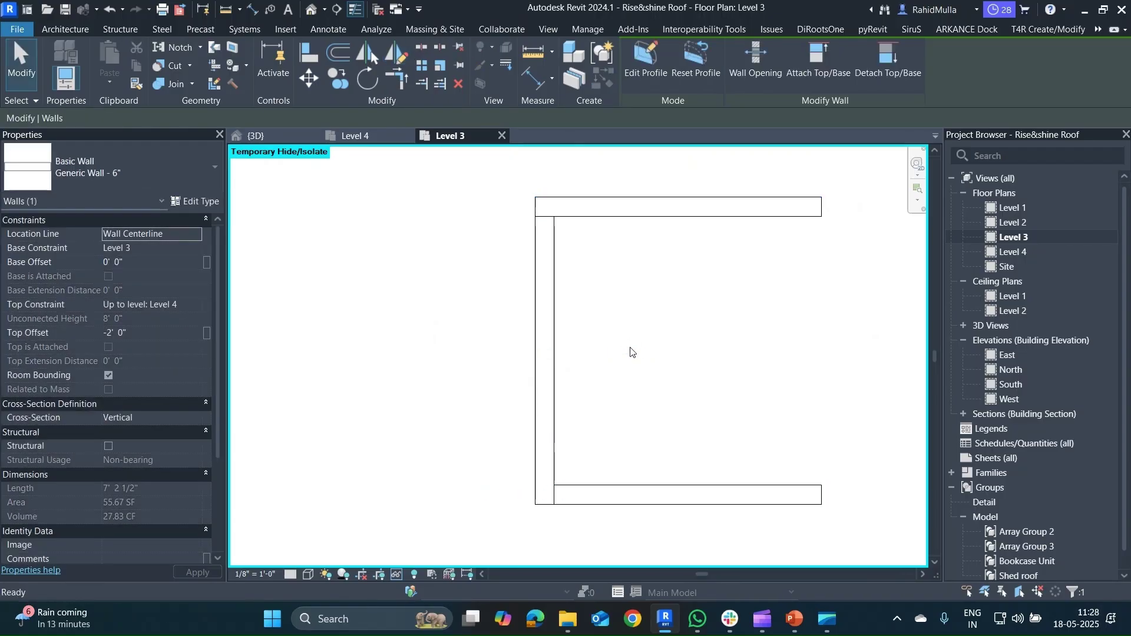
{"action": "key", "text": "Escape"}
{"action": "key", "text": "h"}
{"action": "key", "text": "r"}
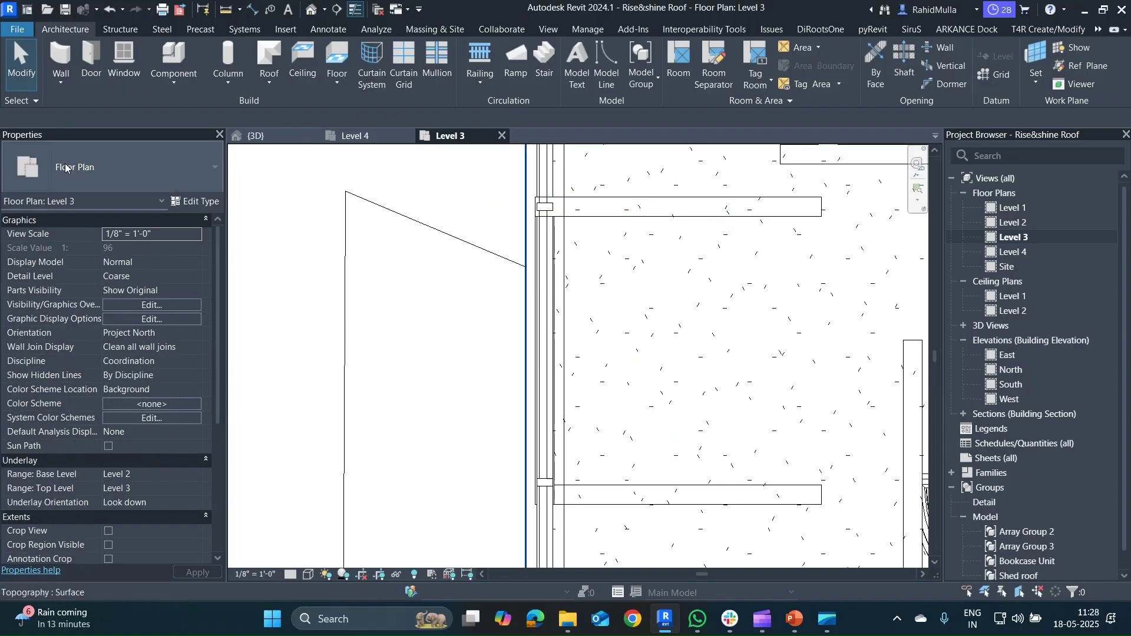
- Start a roof by footprint and pick the upper and lower horizontal walls as slope-defining boundaries with a 0' 9" outward overhang
{"action": "left_click", "coordinate": [328, 81]}
{"action": "left_click", "coordinate": [273, 81]}
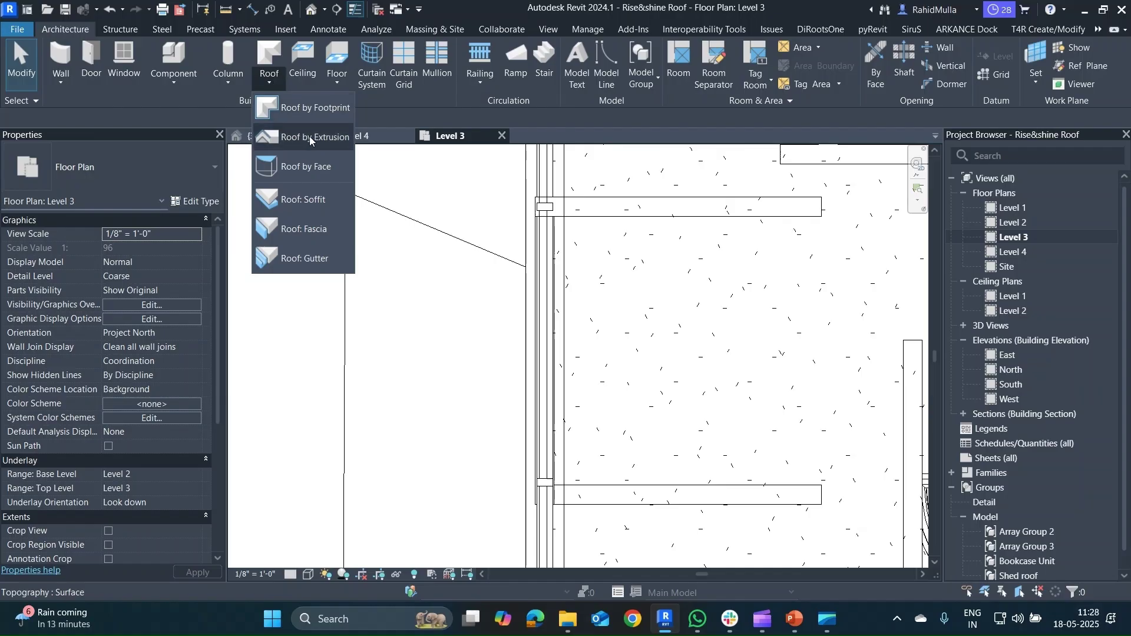
{"action": "left_click", "coordinate": [318, 111]}
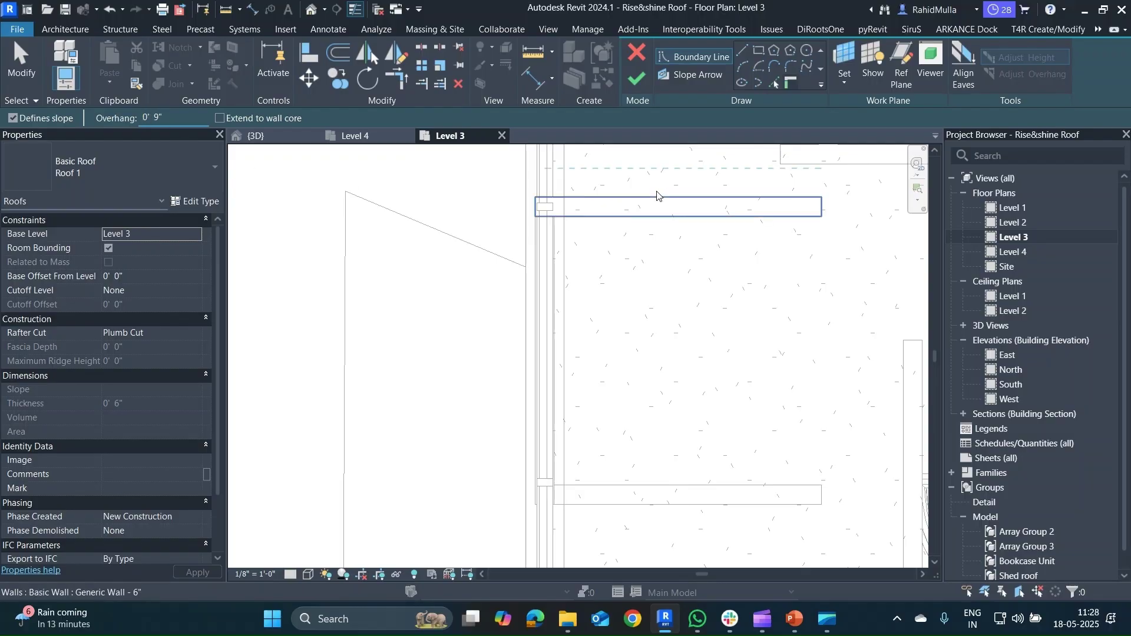
{"action": "middle_click_drag", "start_coordinate": [649, 209], "coordinate": [592, 231]}
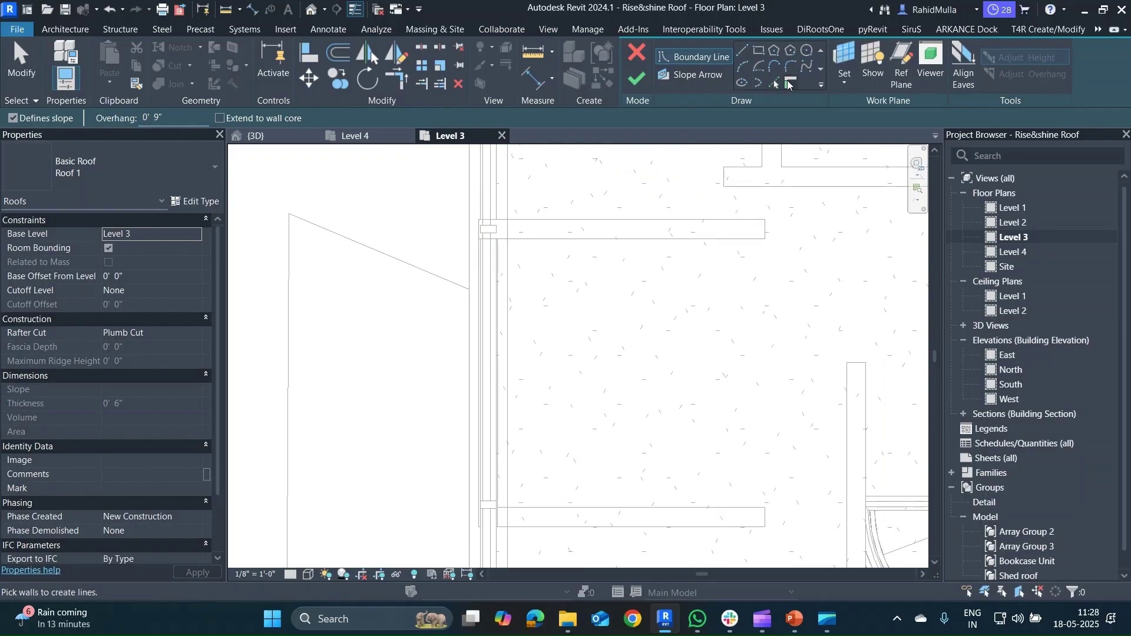
{"action": "left_click", "coordinate": [787, 82]}
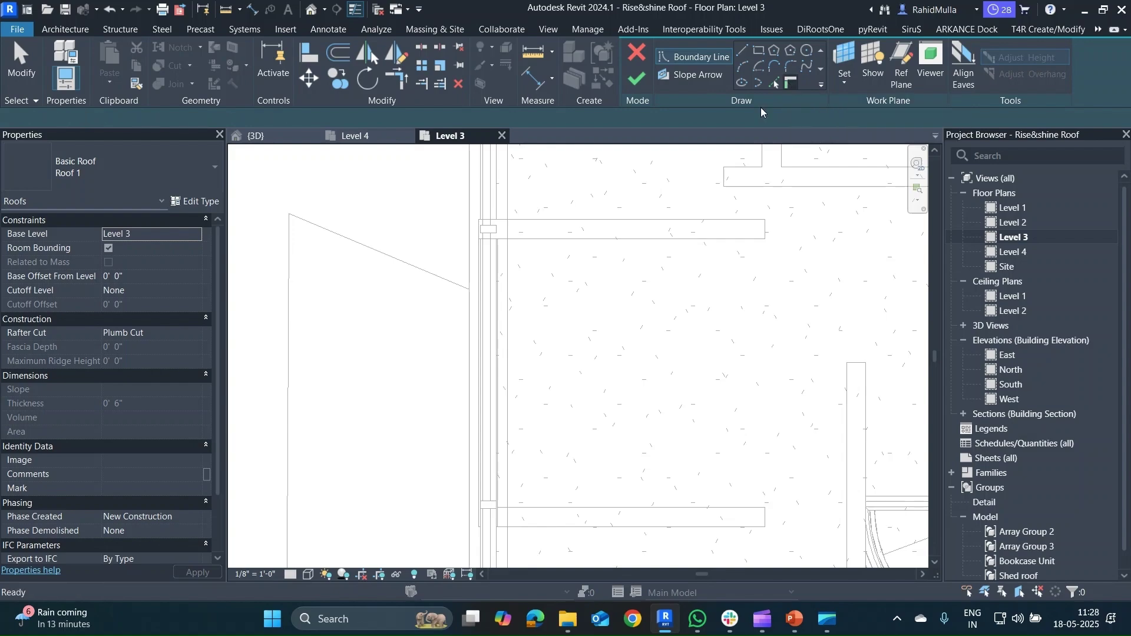
{"action": "left_click", "coordinate": [660, 223]}
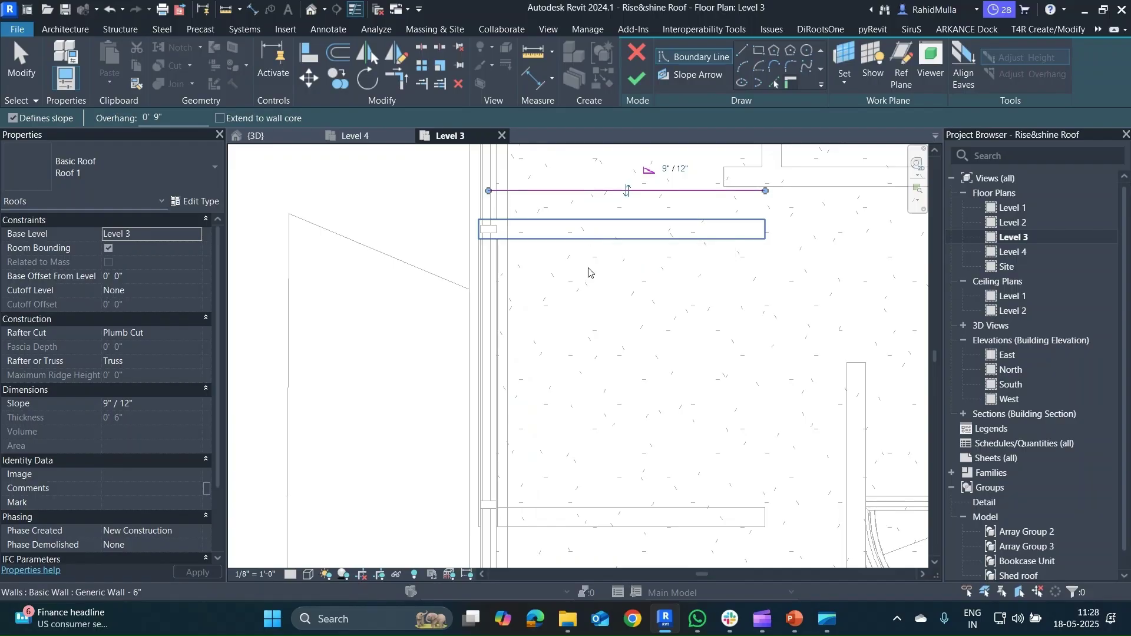
{"action": "middle_click_drag", "start_coordinate": [595, 506], "coordinate": [583, 433]}
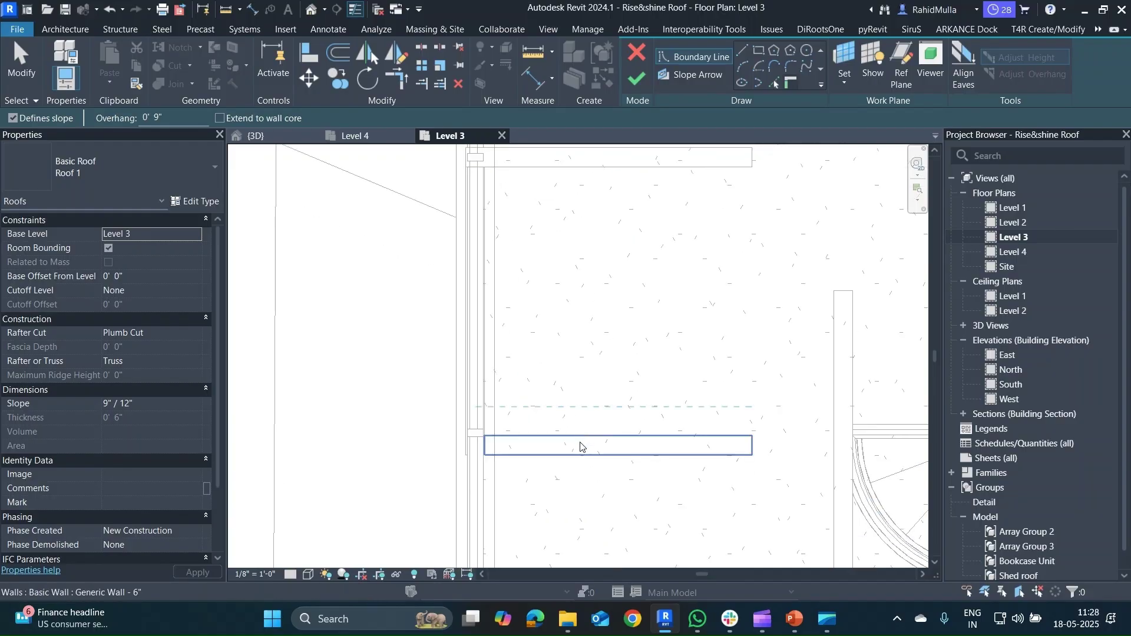
{"action": "left_click", "coordinate": [578, 456]}
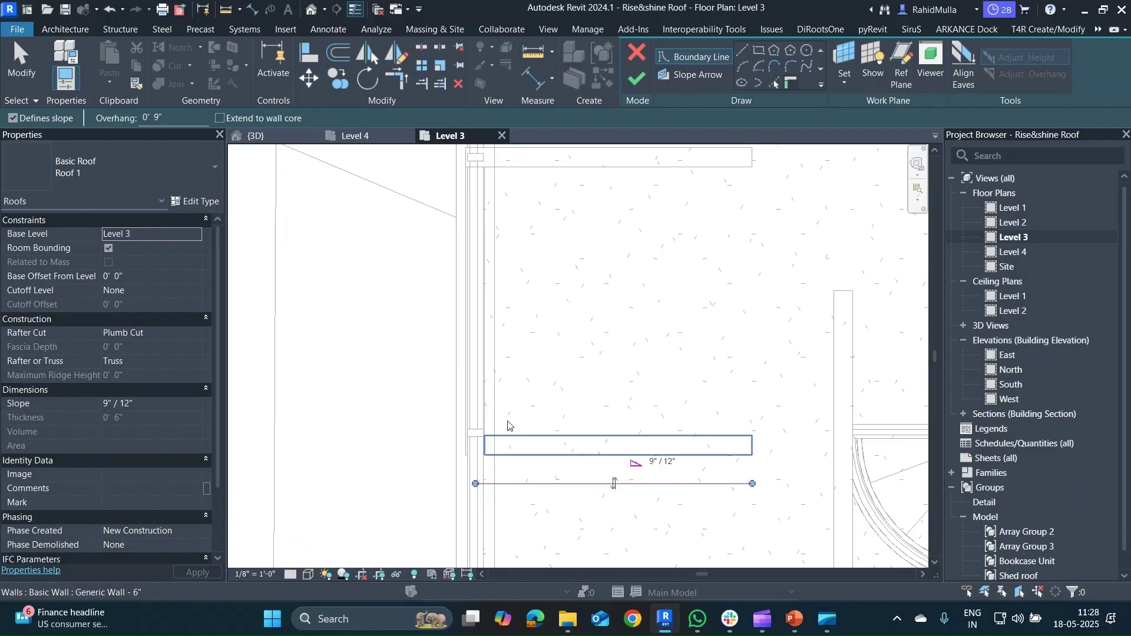
- Add the vertical wall along the curtain wall as a slope-defining boundary with a 0' 9" overhang, unjoining the conflicting elements
{"action": "left_click", "coordinate": [467, 395]}
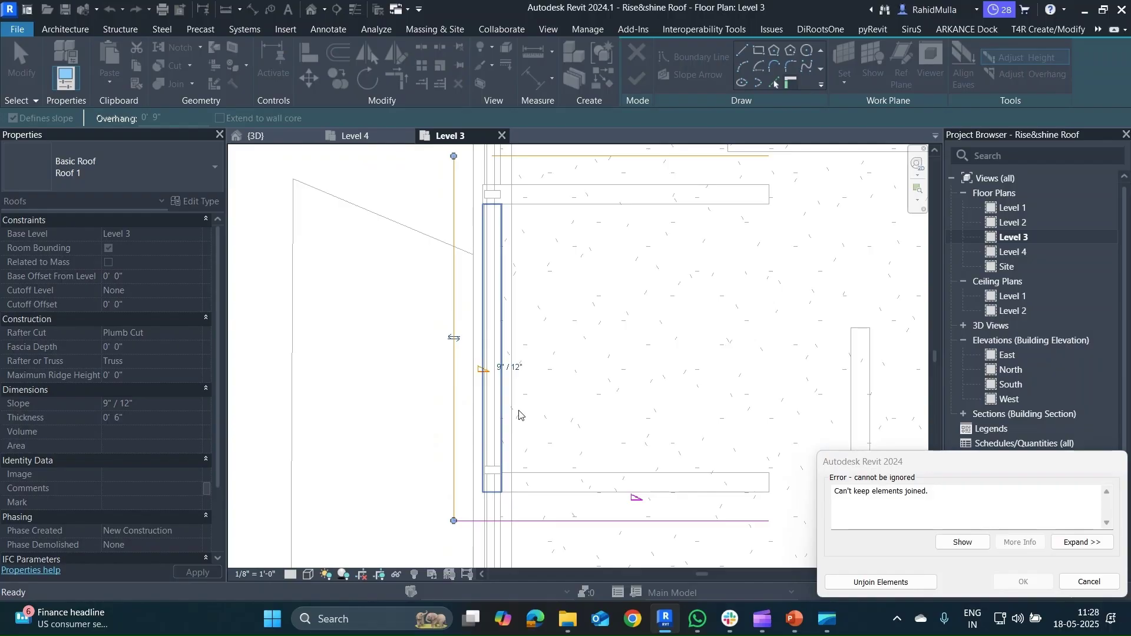
{"action": "left_click", "coordinate": [880, 582]}
{"action": "middle_click_drag", "start_coordinate": [626, 348], "coordinate": [618, 355]}
{"action": "key", "text": "Escape"}
{"action": "key", "text": "Escape"}
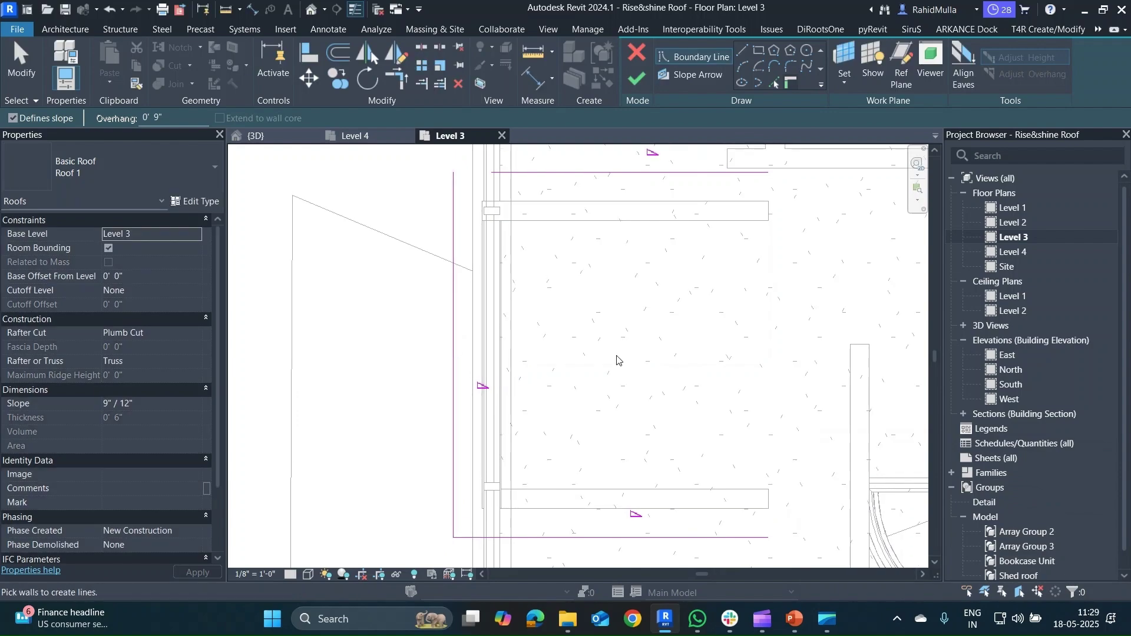
- Trim the upper boundary line and the boundary line outside the curtain wall to a closed corner
{"action": "middle_click_drag", "start_coordinate": [588, 308], "coordinate": [568, 251]}
{"action": "key", "text": "t"}
{"action": "key", "text": "r"}
{"action": "scroll", "coordinate": [603, 417], "scroll_direction": "down", "scroll_amount": 1}
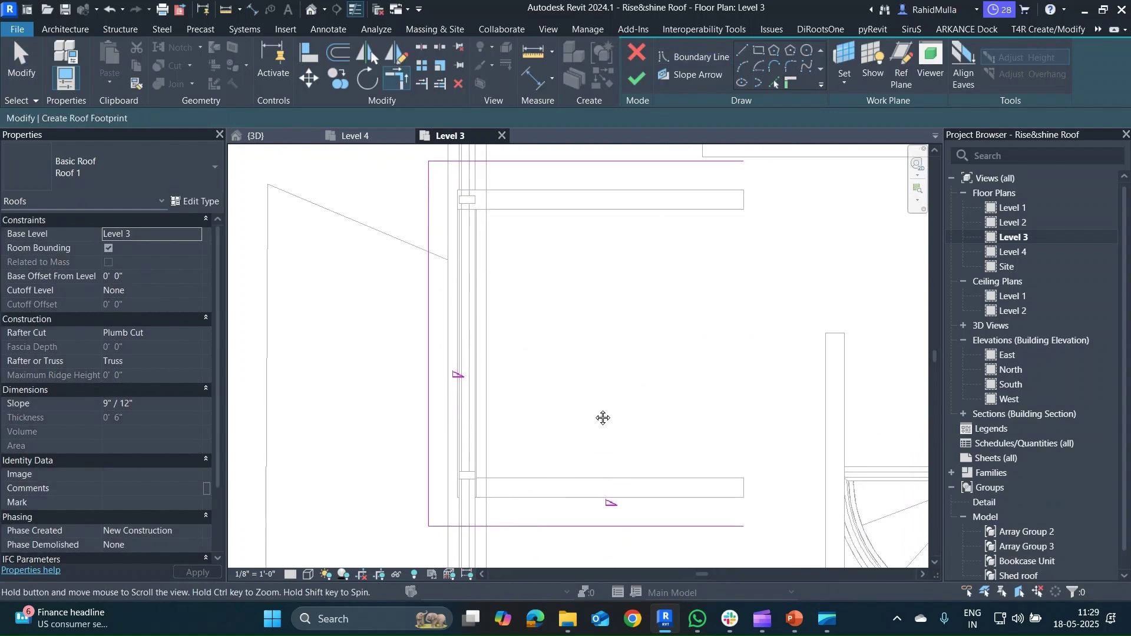
{"action": "key", "text": "Escape"}
{"action": "scroll", "coordinate": [591, 391], "scroll_direction": "down", "scroll_amount": 1}
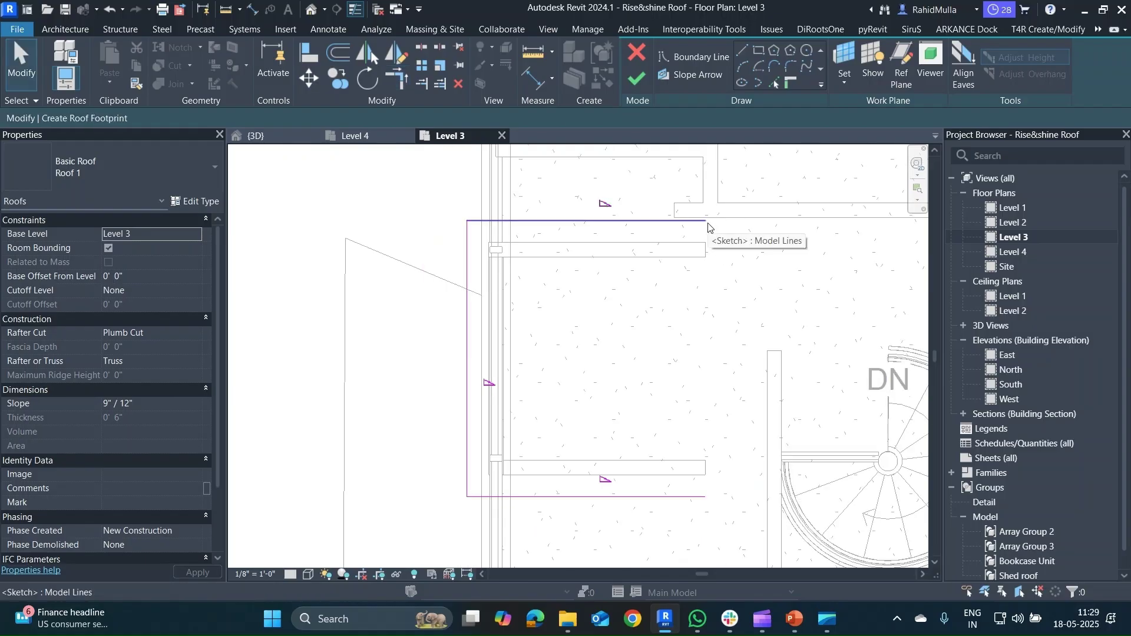
- Draw a slope-defining boundary line between the open ends of the upper and lower boundary lines using an offset of 9' 0"
{"action": "left_click", "coordinate": [743, 52]}
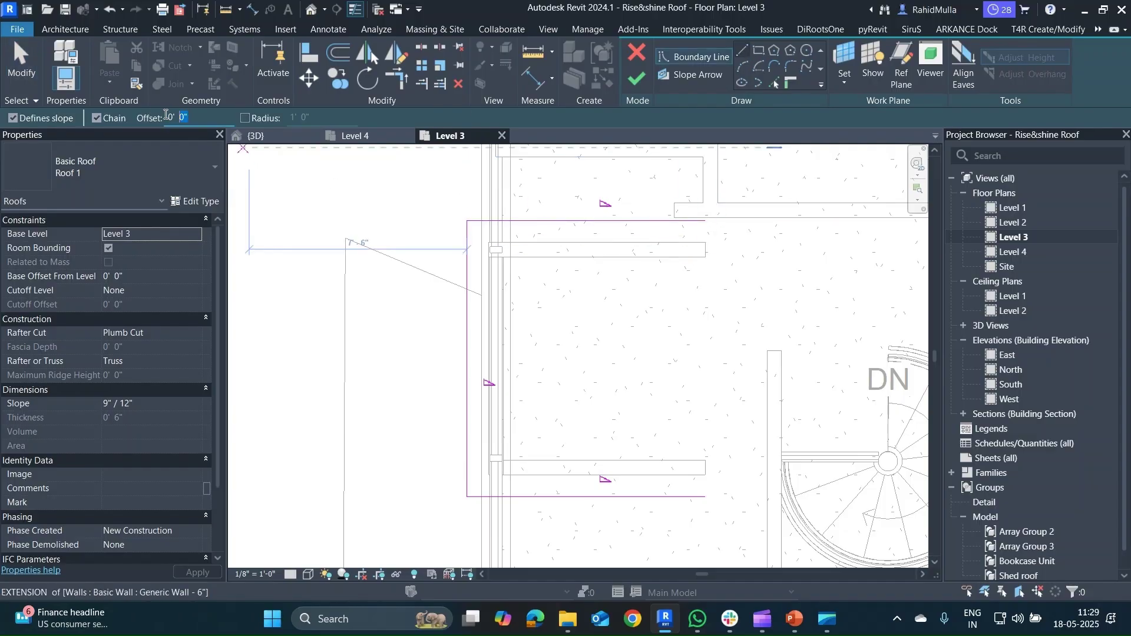
{"action": "type", "text": "9"}
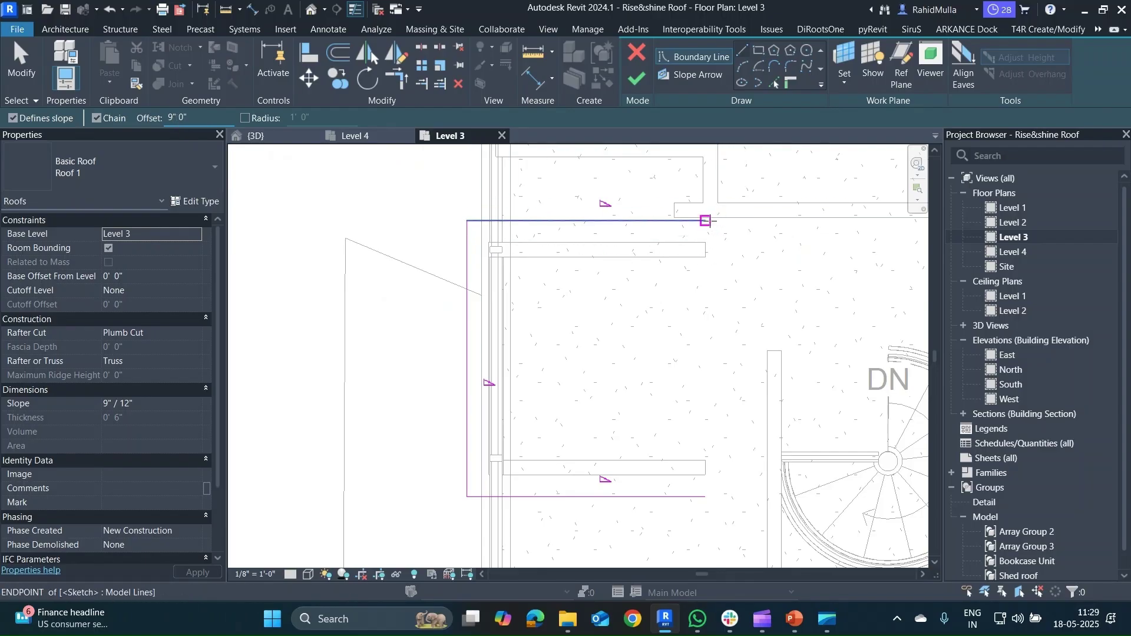
{"action": "left_click", "coordinate": [656, 310]}
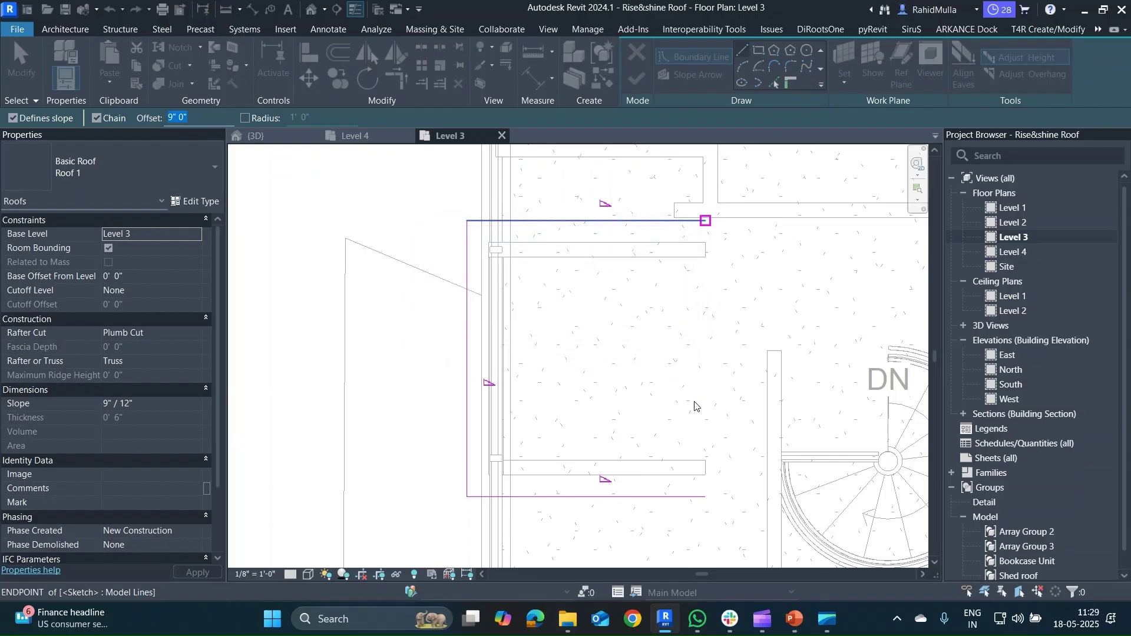
{"action": "left_click", "coordinate": [704, 496]}
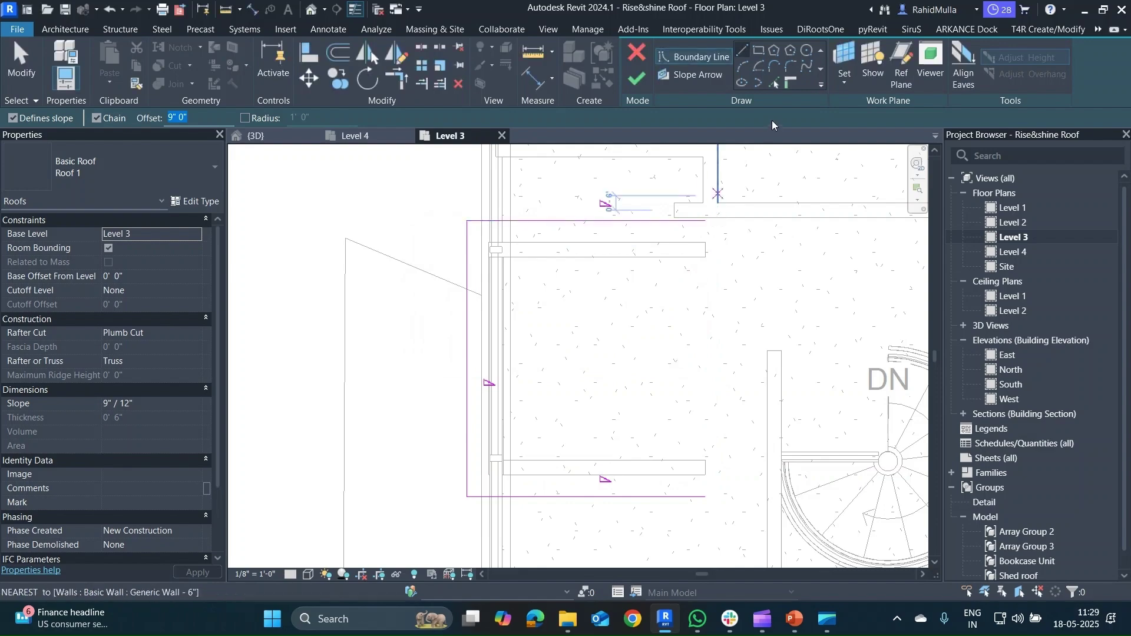
{"action": "left_click", "coordinate": [742, 52]}
{"action": "left_click", "coordinate": [705, 220]}
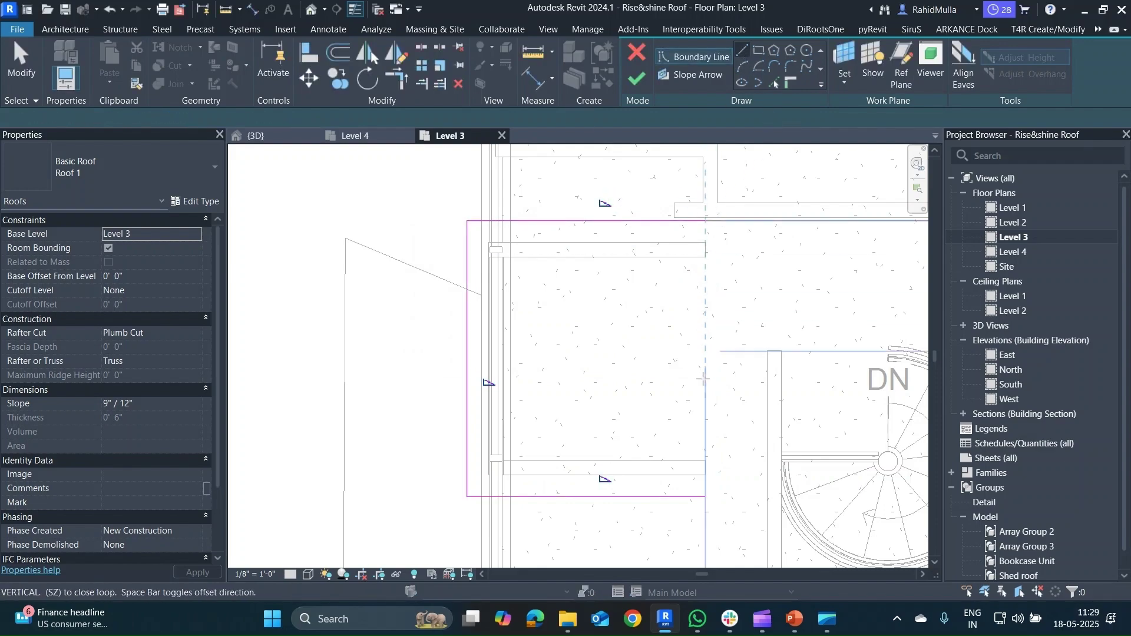
{"action": "left_click", "coordinate": [705, 496]}
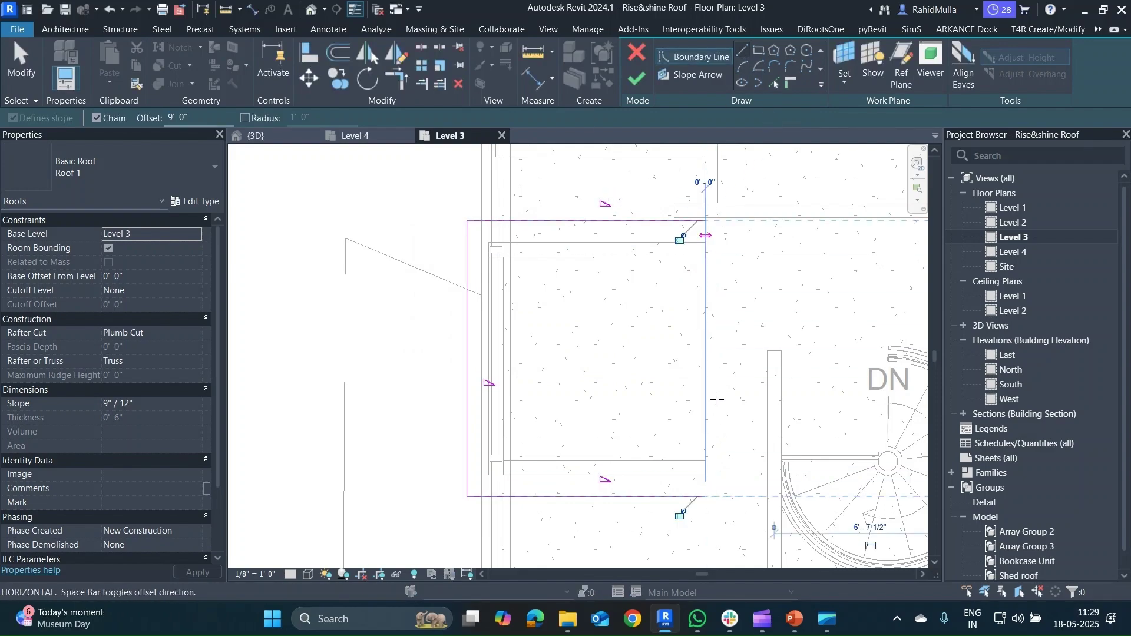
{"action": "scroll", "coordinate": [720, 320], "scroll_direction": "down", "scroll_amount": 3}
{"action": "middle_click_drag", "start_coordinate": [719, 321], "coordinate": [550, 321]}
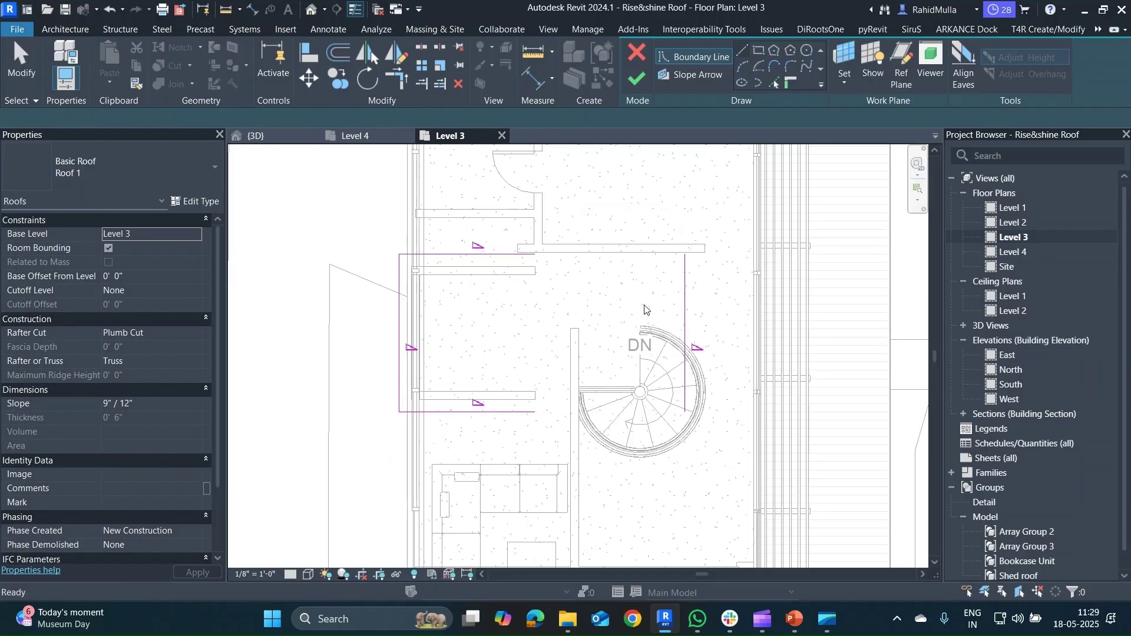
{"action": "key", "text": "Escape"}
{"action": "key", "text": "Escape"}
- Move the offset boundary line from its upper endpoint to the open end of the upper boundary line
{"action": "left_click", "coordinate": [683, 304]}
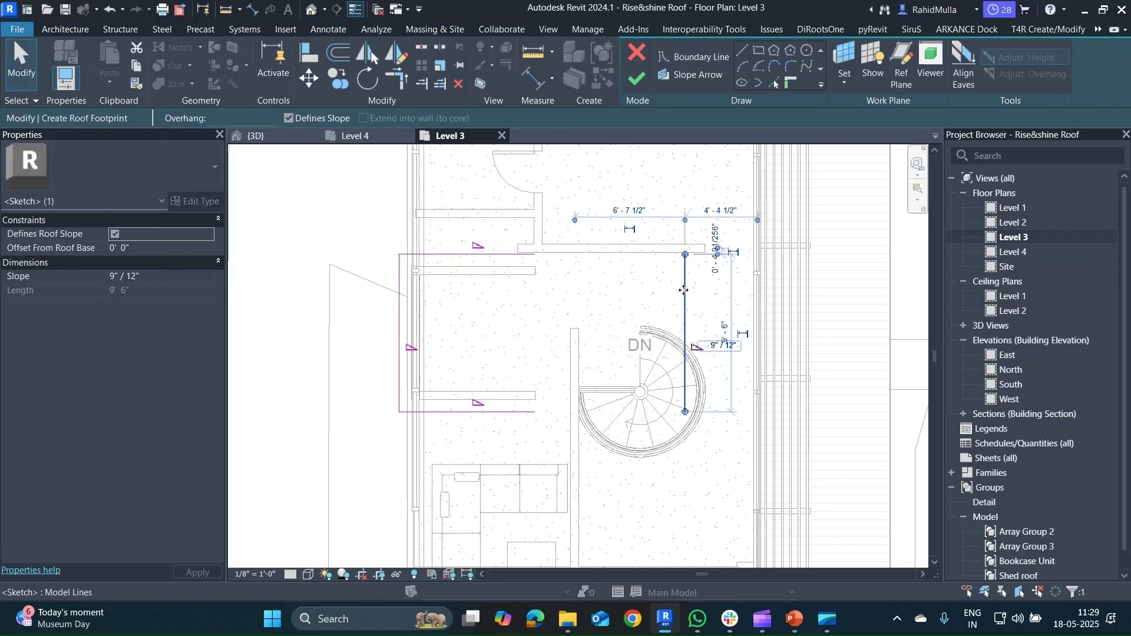
{"action": "key", "text": "m"}
{"action": "key", "text": "v"}
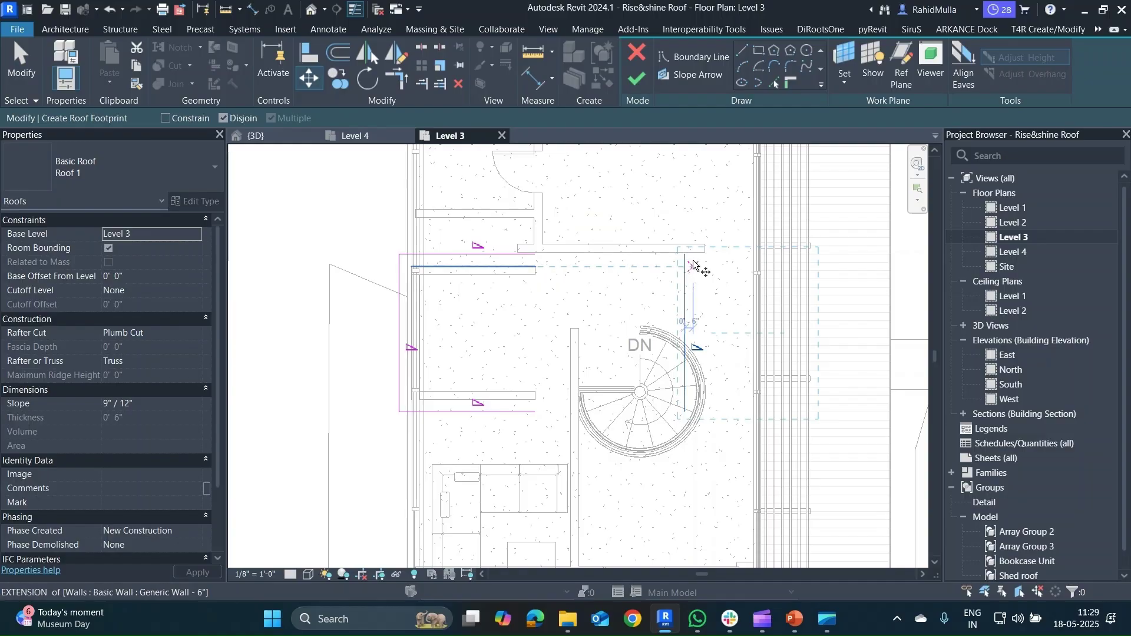
{"action": "left_click", "coordinate": [685, 255]}
{"action": "left_click", "coordinate": [539, 253]}
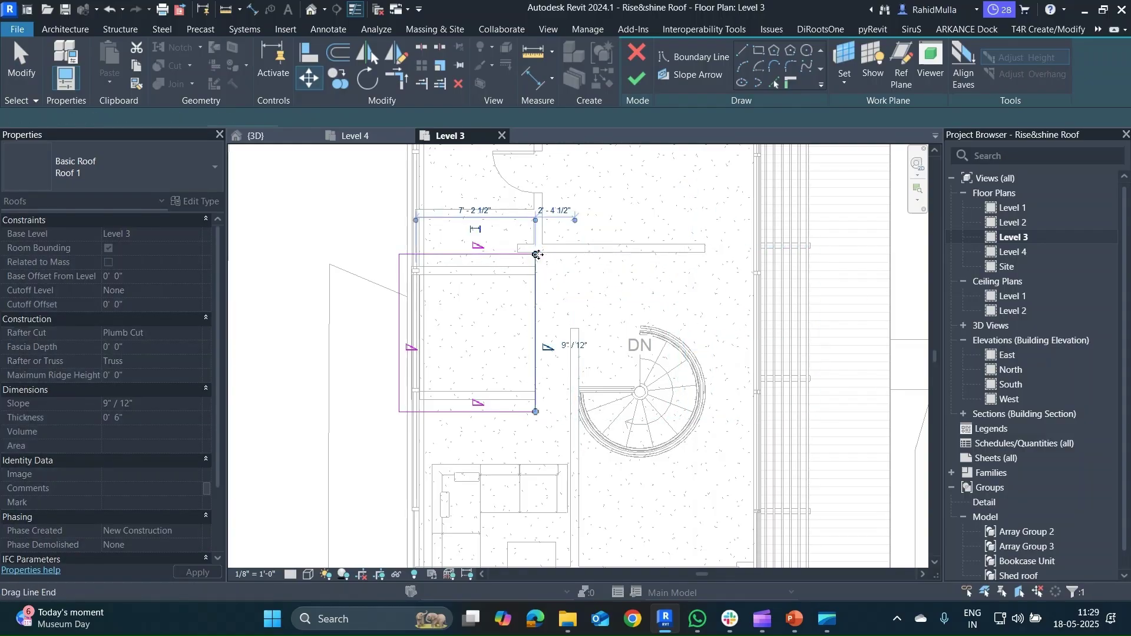
{"action": "scroll", "coordinate": [535, 253], "scroll_direction": "up", "scroll_amount": 2}
- Move the vertical boundary line at the open wall ends 9" outward towards the spiral stair
{"action": "left_click", "coordinate": [539, 332]}
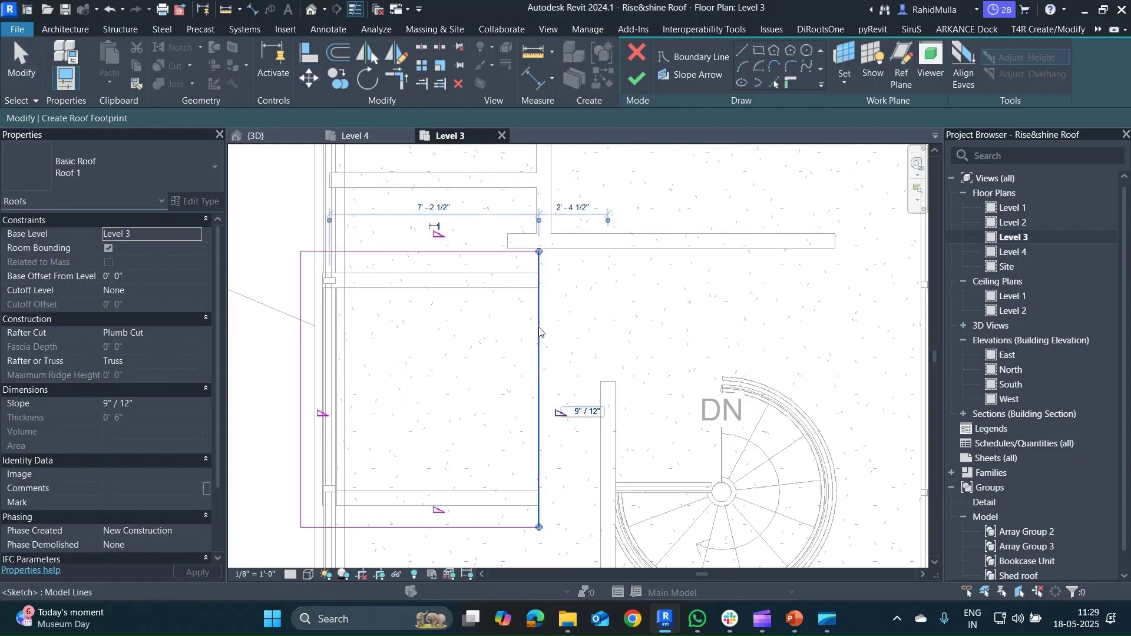
{"action": "key", "text": "m"}
{"action": "key", "text": "v"}
{"action": "left_click", "coordinate": [539, 324]}
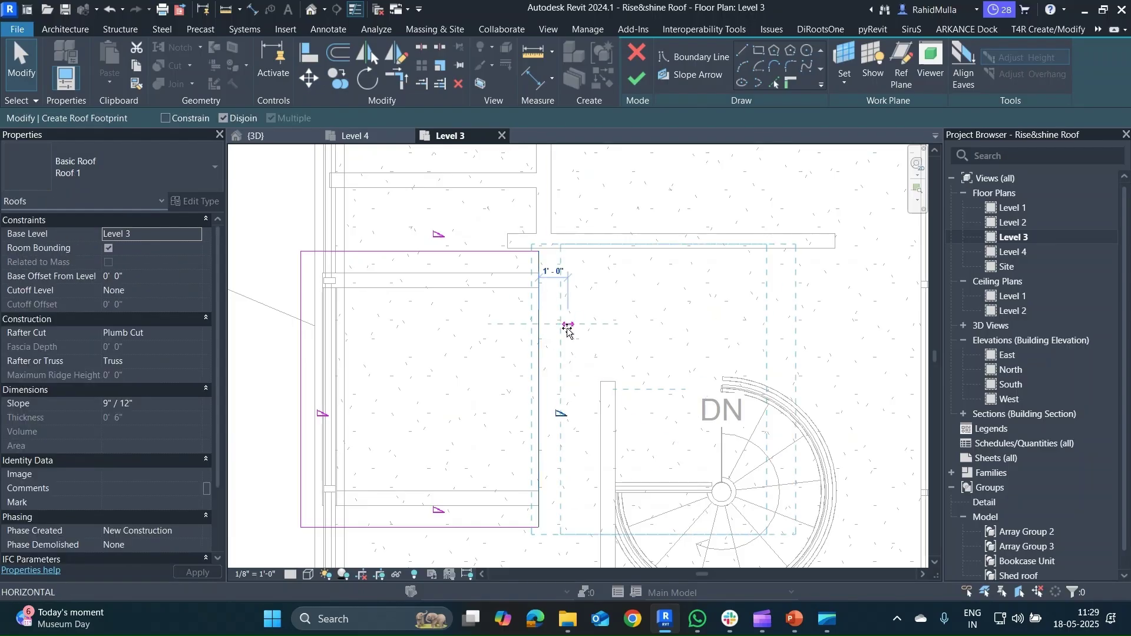
{"action": "type", "text": "9"}
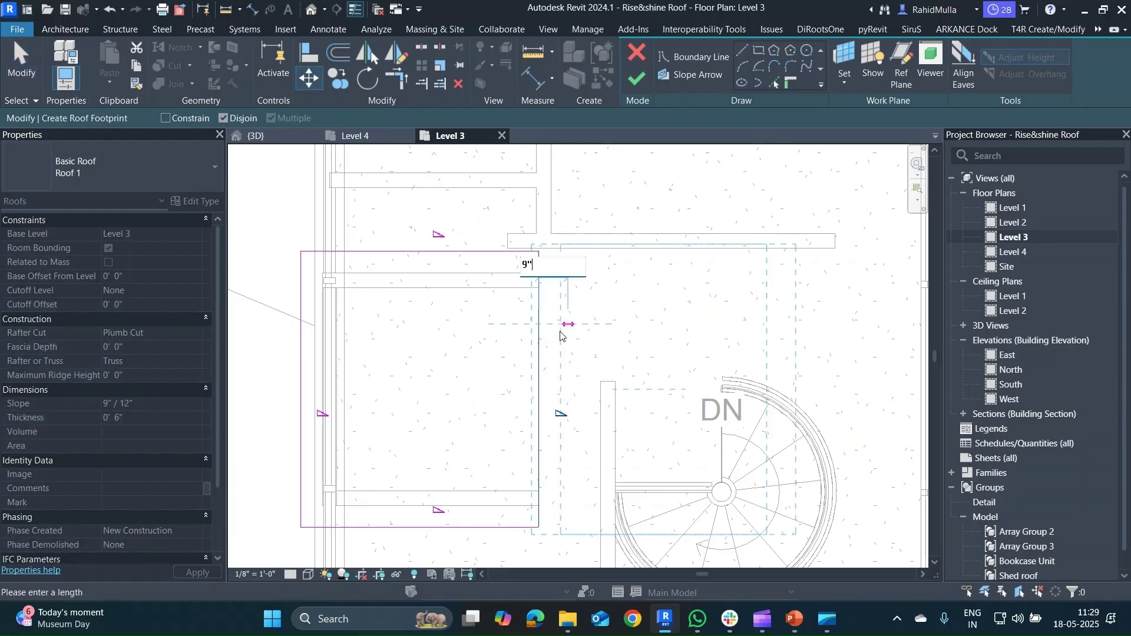
{"action": "key", "text": "Return"}
{"action": "key", "text": "Escape"}
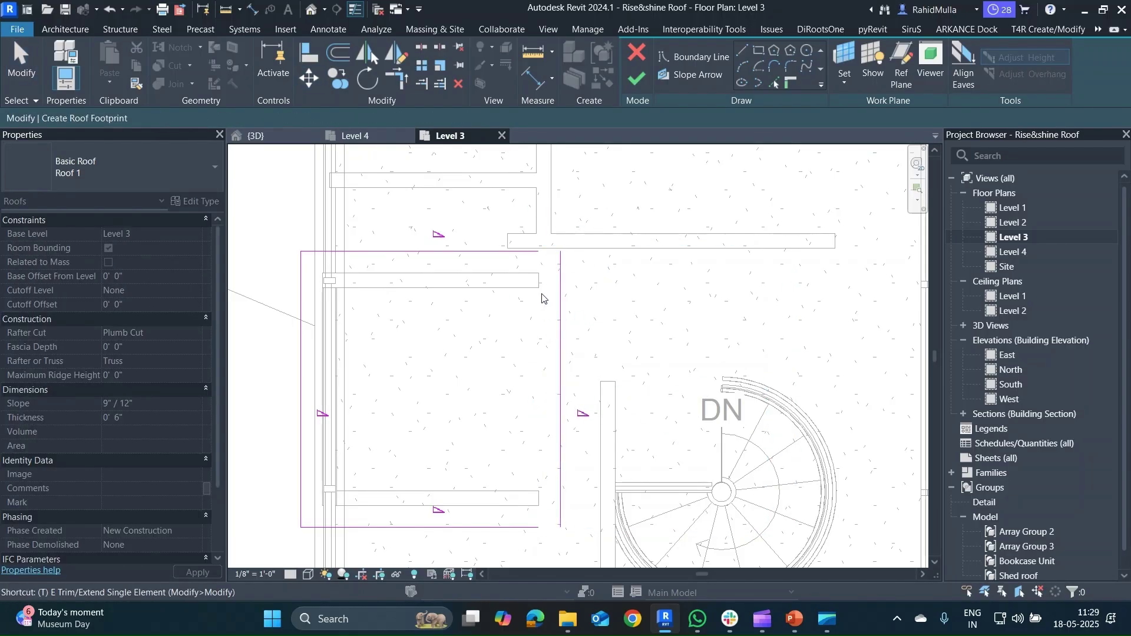
- Extend the upper and lower boundary lines to corners with the moved vertical line to close the roof footprint
{"action": "left_click", "coordinate": [523, 256]}
{"action": "left_click", "coordinate": [558, 272]}
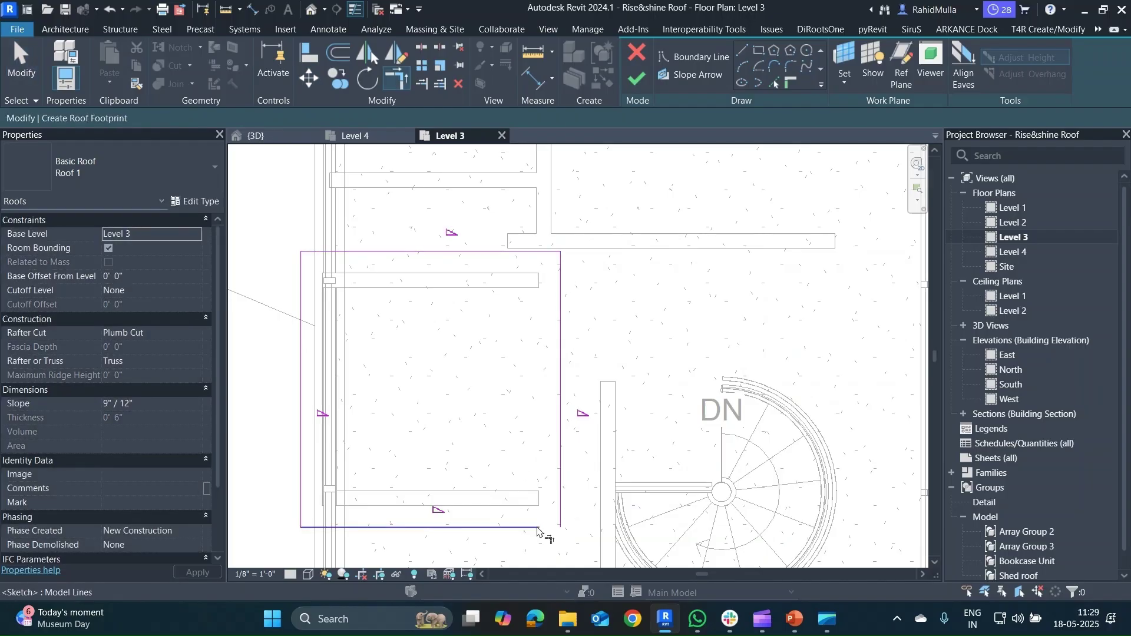
{"action": "left_click", "coordinate": [537, 528]}
{"action": "left_click", "coordinate": [560, 510]}
{"action": "key", "text": "Escape"}
- Turn off Defines Slope for the two vertical boundary lines of the roof footprint
{"action": "left_click", "coordinate": [561, 380]}
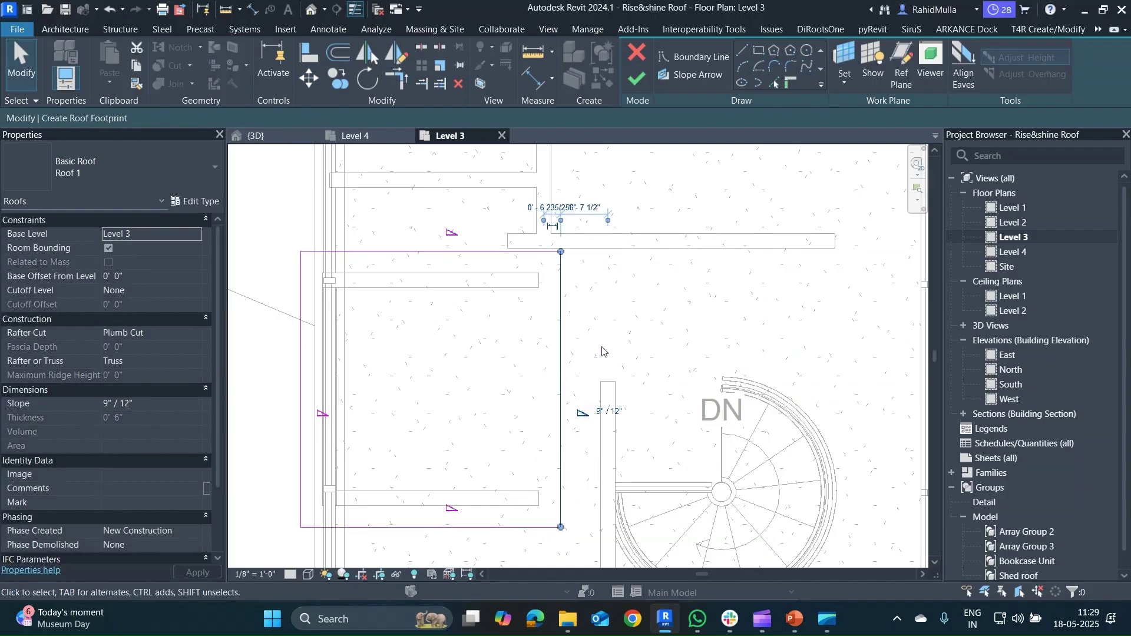
{"action": "mouse_move", "coordinate": [602, 347]}
{"action": "left_mouse_down"}
{"action": "mouse_move", "coordinate": [498, 327]}
{"action": "mouse_move", "coordinate": [273, 320]}
{"action": "left_mouse_up"}
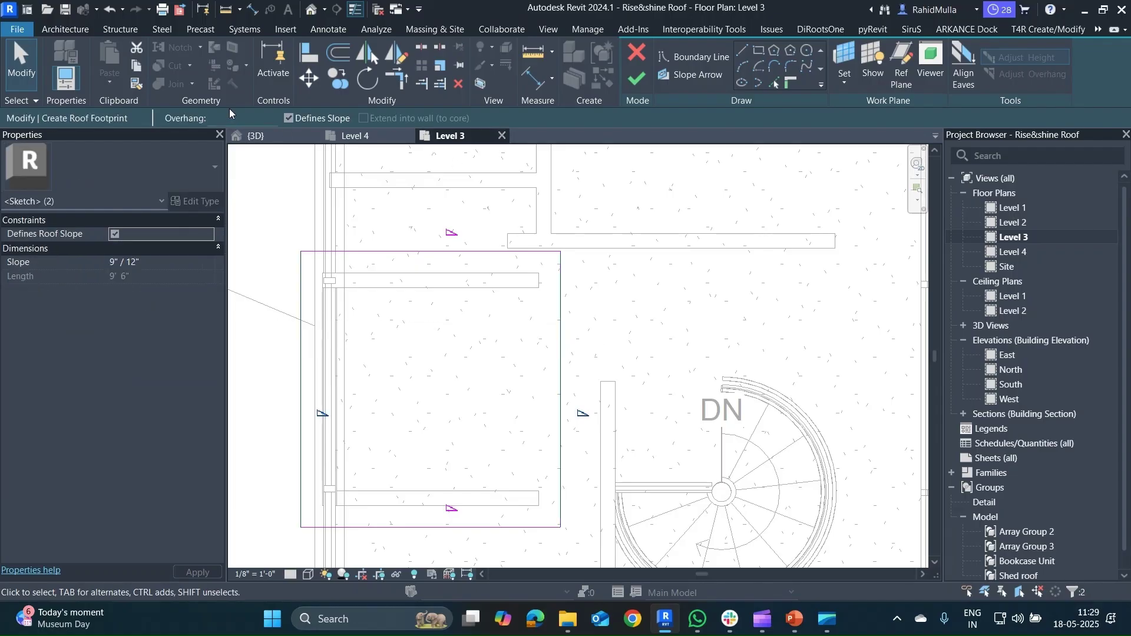
{"action": "left_click", "coordinate": [288, 118]}
- Set the slope of the upper and lower horizontal boundary lines to 5" / 12"
{"action": "left_click", "coordinate": [366, 252]}
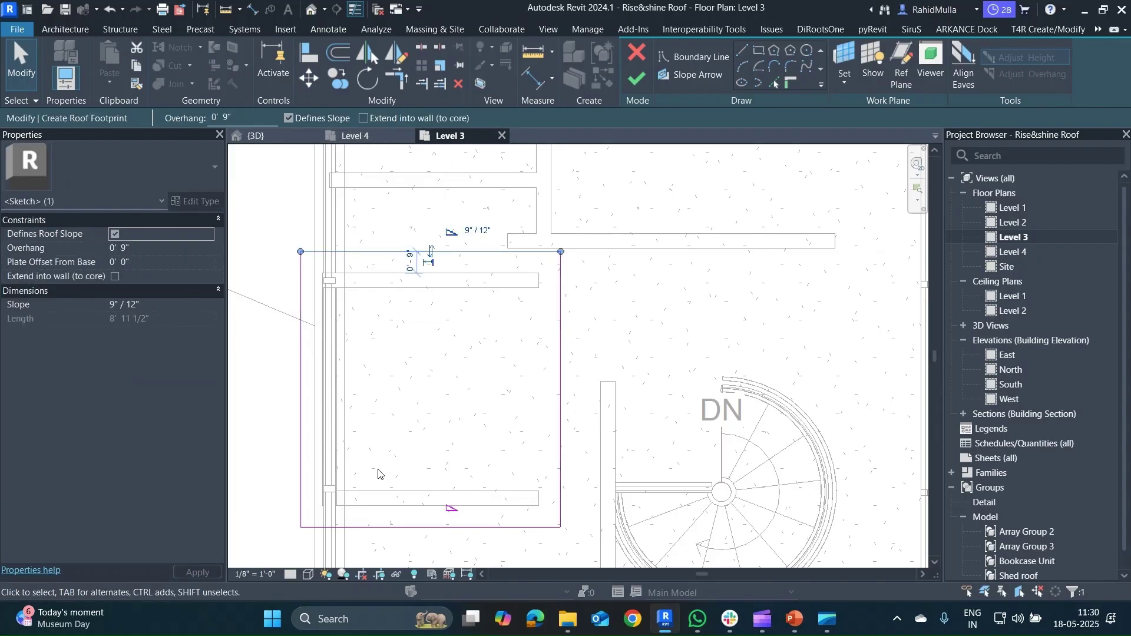
{"action": "left_click", "coordinate": [379, 527], "text": "ctrl"}
{"action": "left_click", "coordinate": [160, 303]}
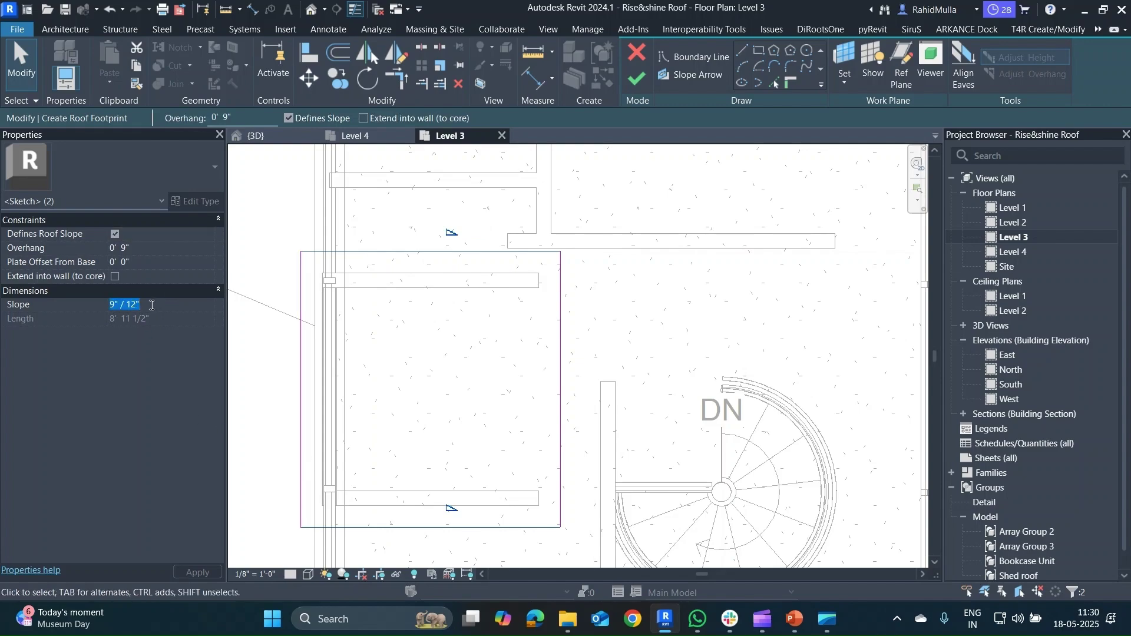
{"action": "key", "text": "BackSpace"}
{"action": "type", "text": "5"}
{"action": "left_click", "coordinate": [256, 329]}
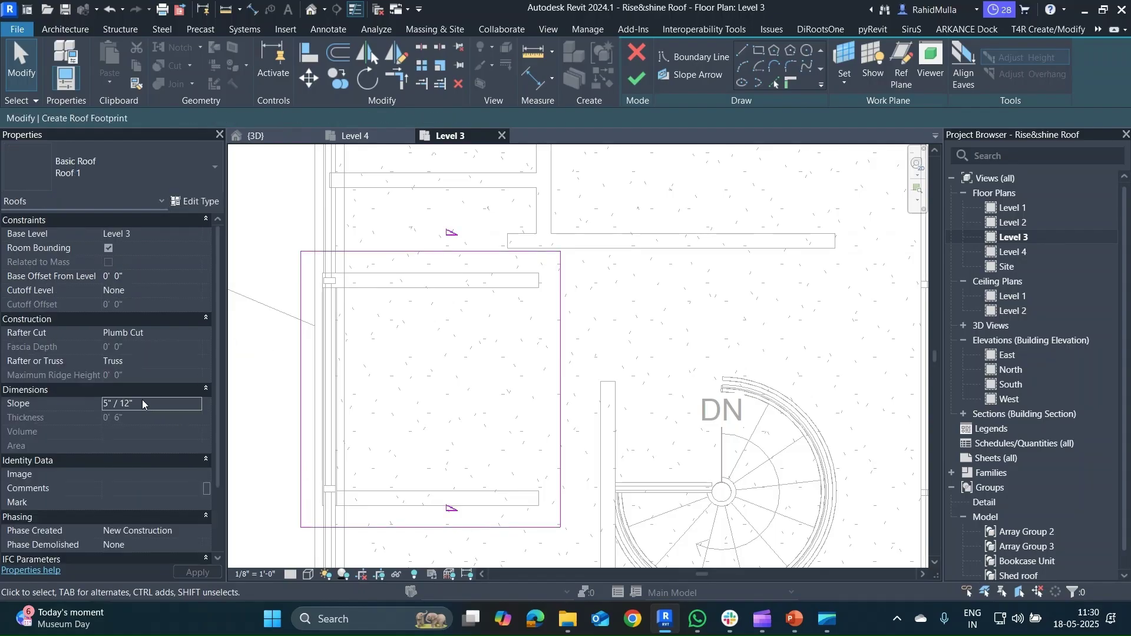
- Finish the roof footprint sketch to create the gable roof over the new walls
{"action": "left_click", "coordinate": [632, 85]}
{"action": "scroll", "coordinate": [482, 319], "scroll_direction": "down", "scroll_amount": 2}
{"action": "middle_click_drag", "start_coordinate": [474, 341], "coordinate": [566, 344]}
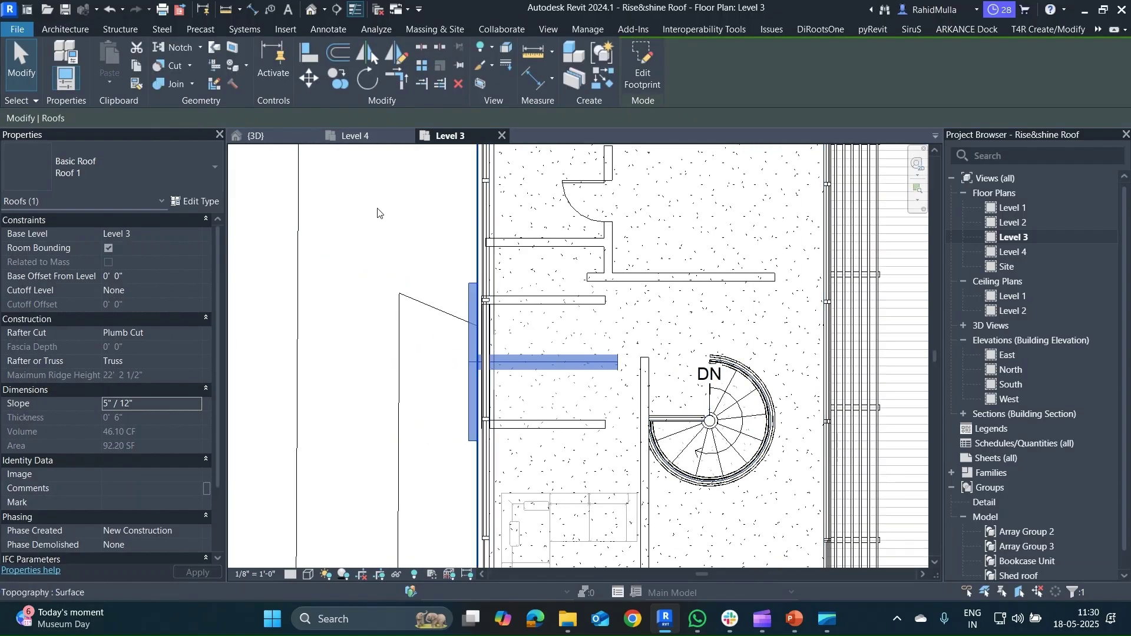
- Place a text note in the empty area beside the building on Level 3 and insert a Degree Sign symbol in it
{"action": "left_click", "coordinate": [373, 225]}
{"action": "middle_click_drag", "start_coordinate": [373, 225], "coordinate": [429, 255]}
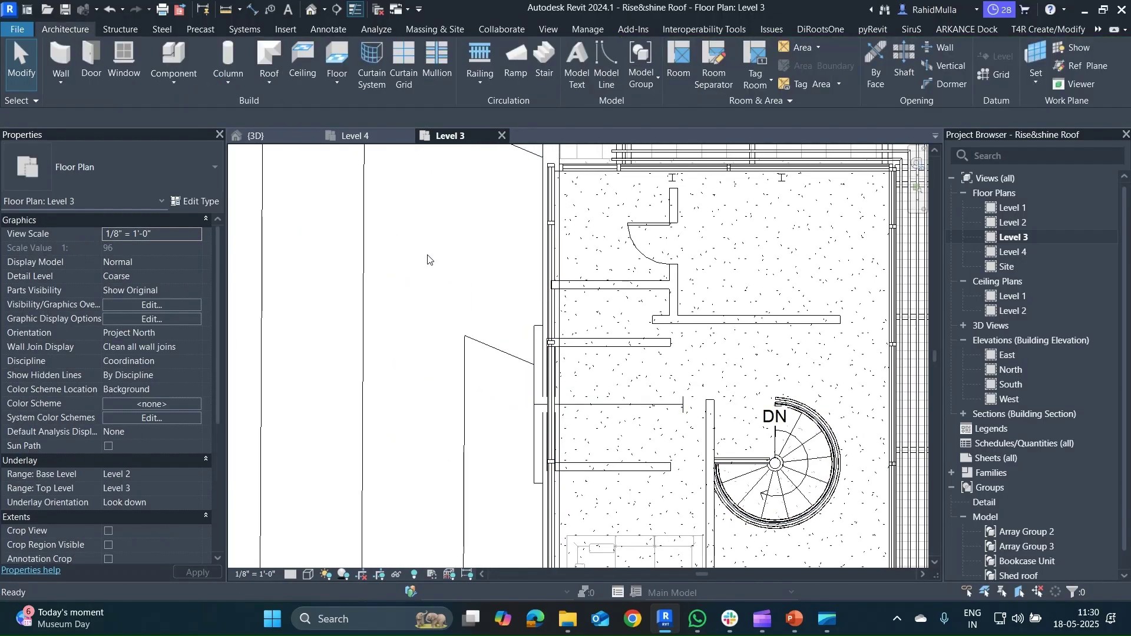
{"action": "left_click", "coordinate": [382, 250]}
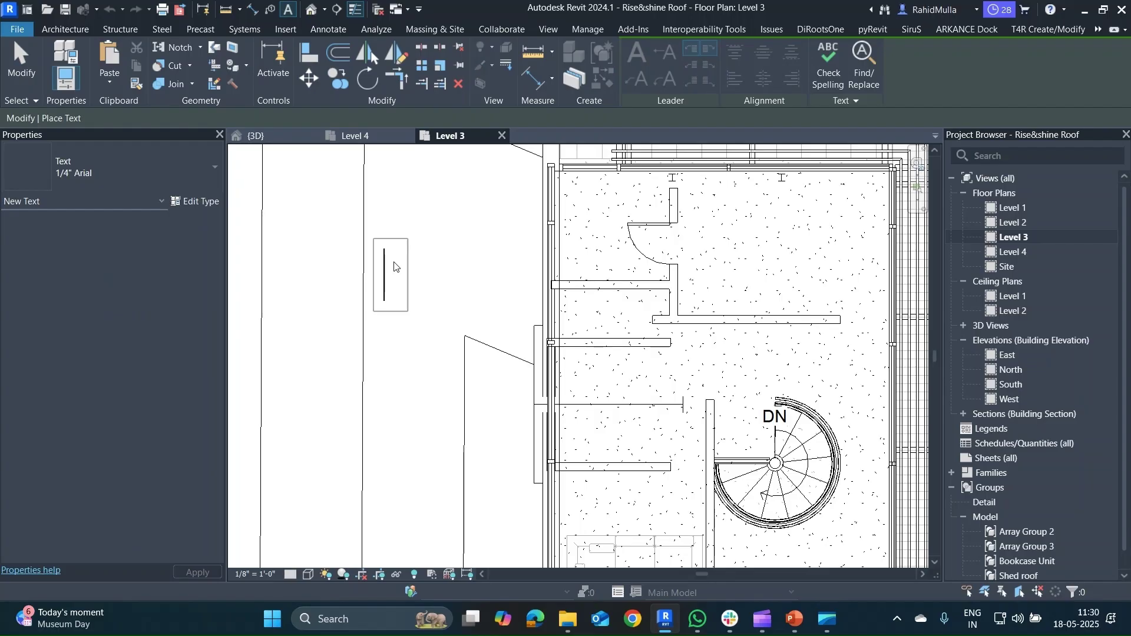
{"action": "right_click", "coordinate": [394, 266]}
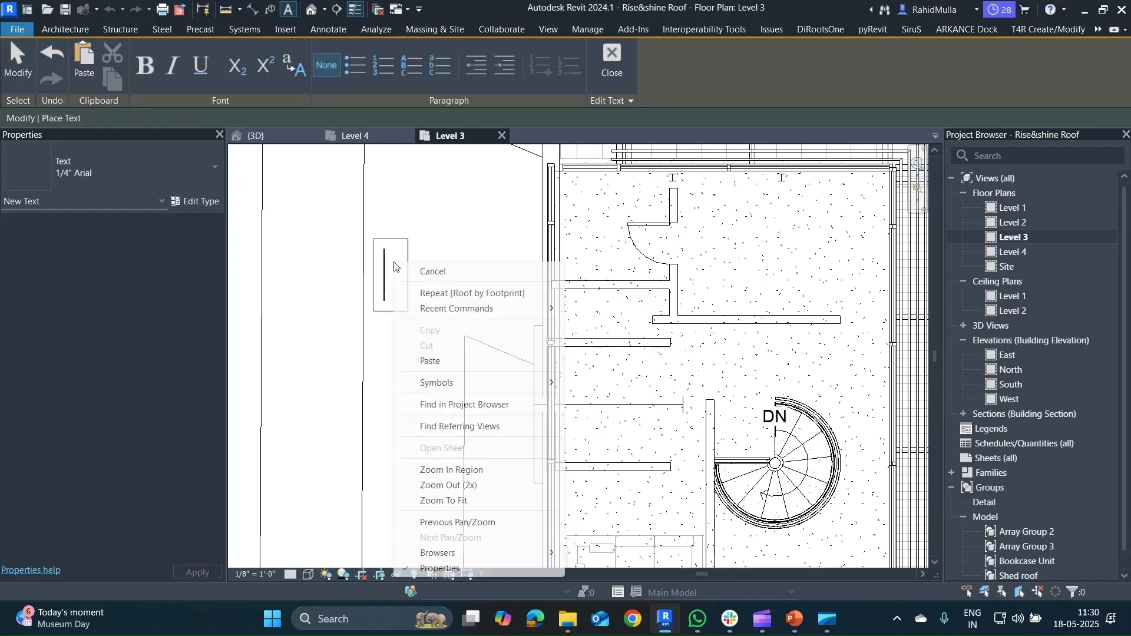
{"action": "mouse_move", "coordinate": [467, 384]}
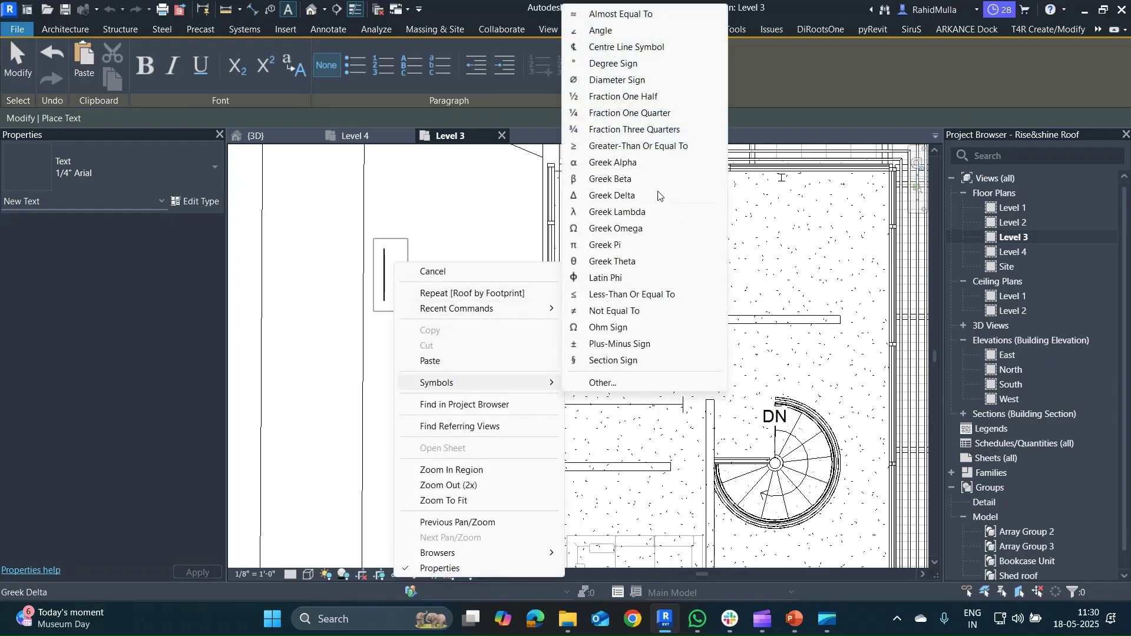
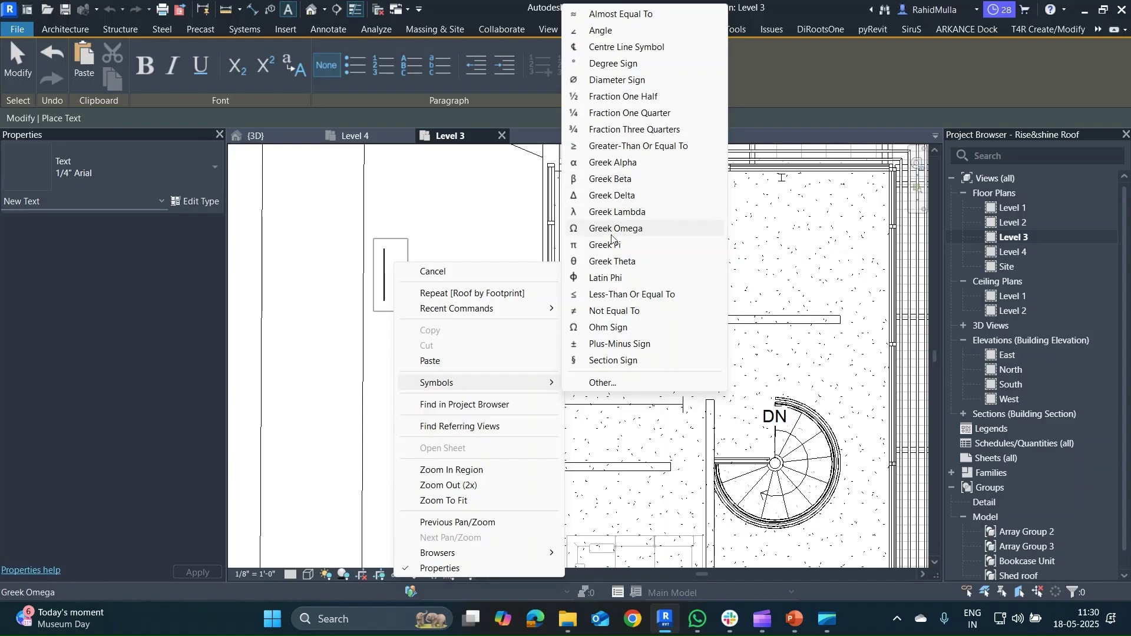
{"action": "left_click", "coordinate": [612, 63]}
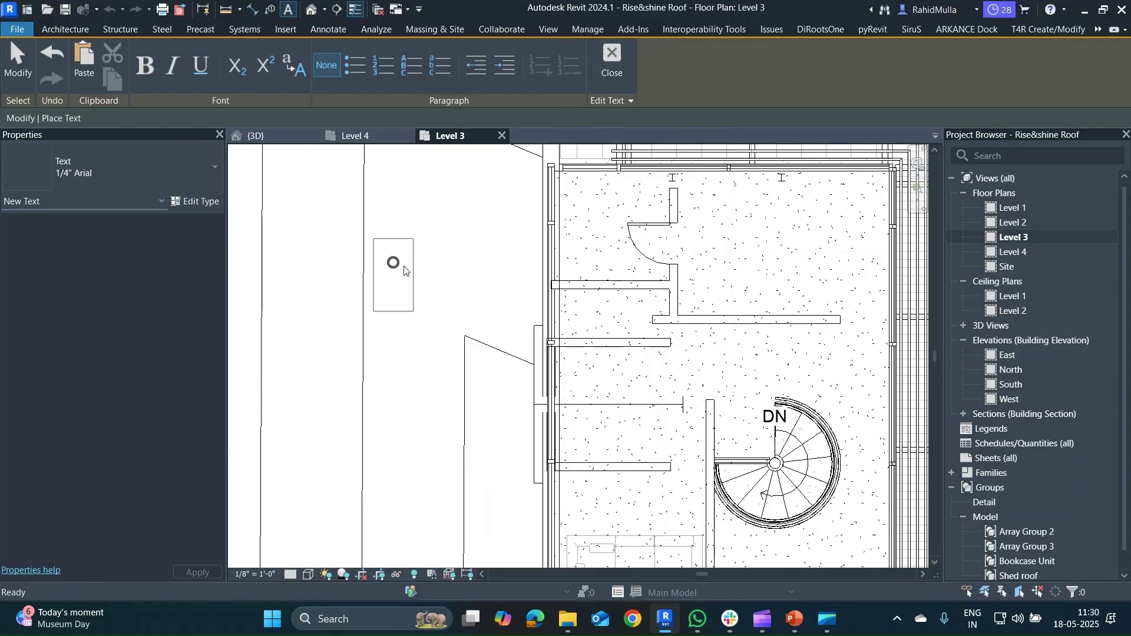
- Copy the degree sign from the text note, close the text editor and delete the note
{"action": "left_click_drag", "start_coordinate": [400, 263], "coordinate": [385, 268]}
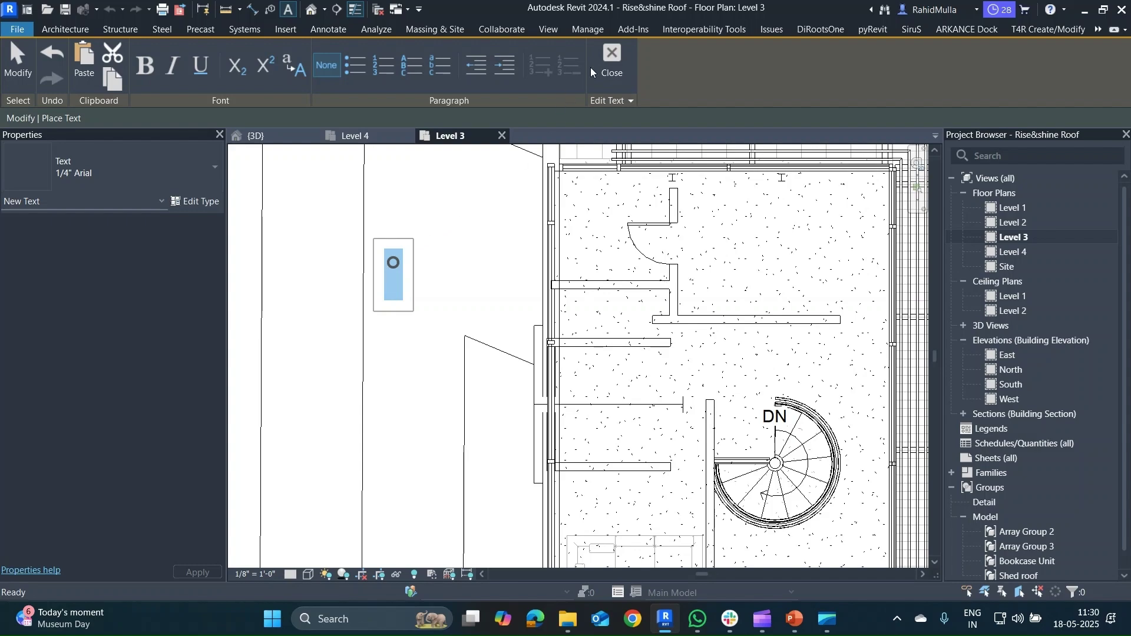
{"action": "left_click", "coordinate": [606, 56]}
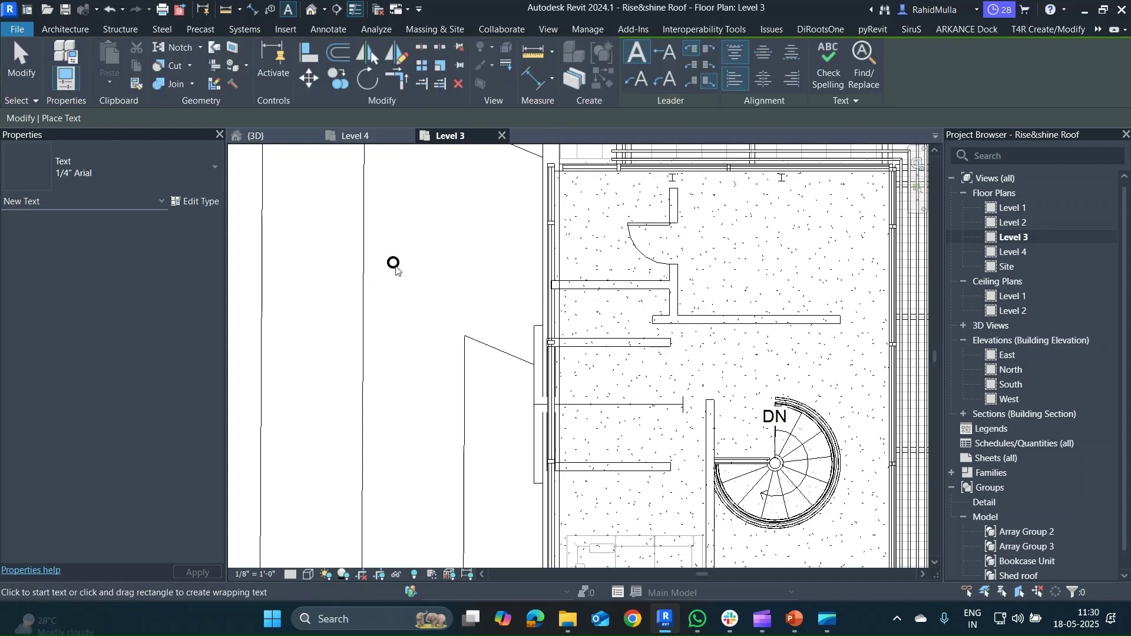
{"action": "key", "text": "Escape"}
{"action": "left_click", "coordinate": [394, 268]}
{"action": "key", "text": "Delete"}
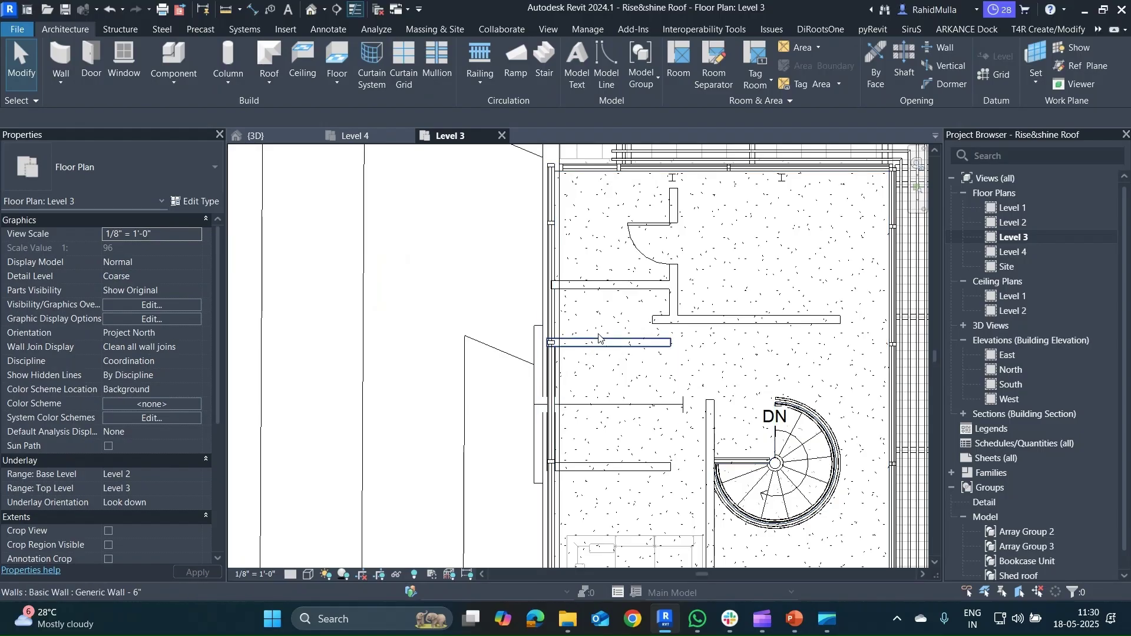
- Set the slope of the small gable roof to 5° using the copied degree sign
{"action": "left_click", "coordinate": [538, 376]}
{"action": "left_click", "coordinate": [145, 403]}
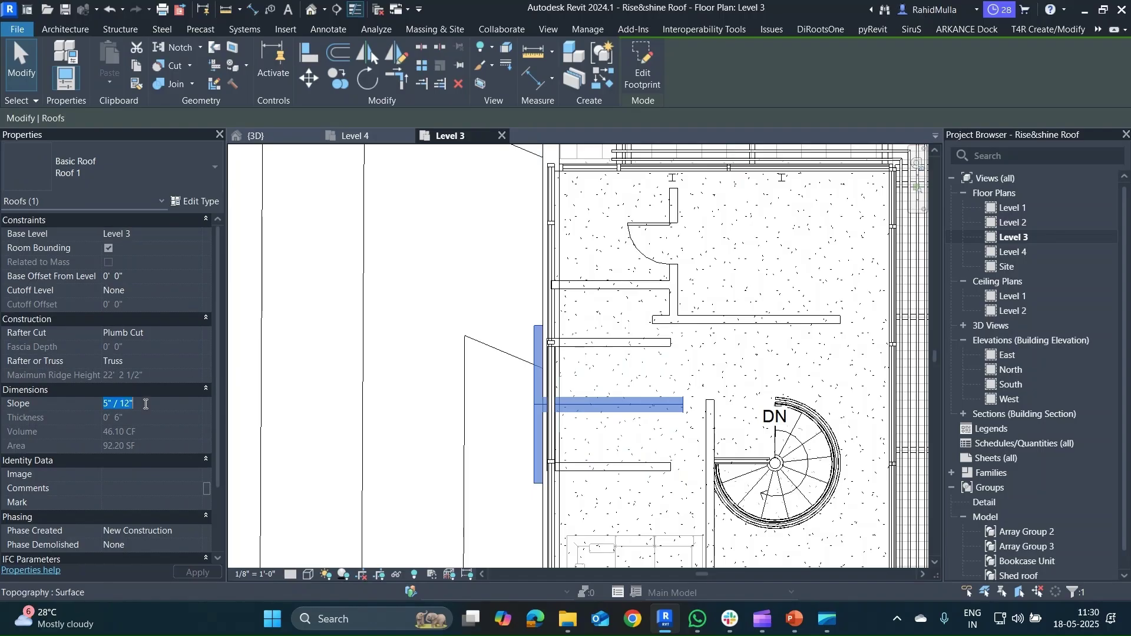
{"action": "type", "text": "5"}
{"action": "left_click", "coordinate": [191, 573]}
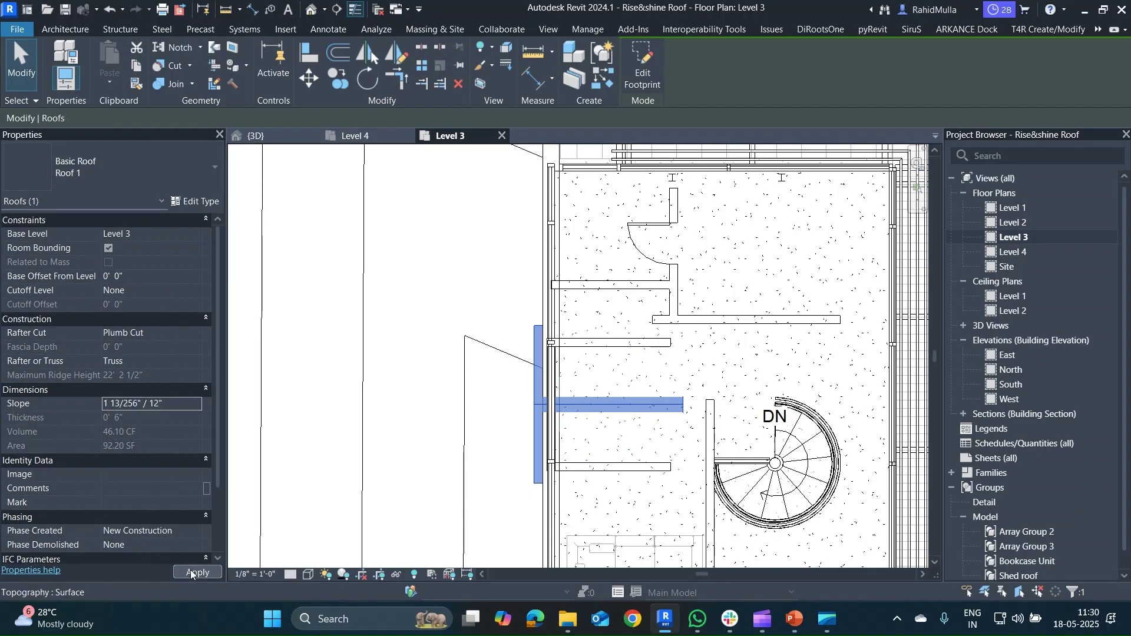
- In the 3D view, set the small gable roof's base offset from level to 2' 6" and its base level to Level 4
{"action": "left_click", "coordinate": [259, 138]}
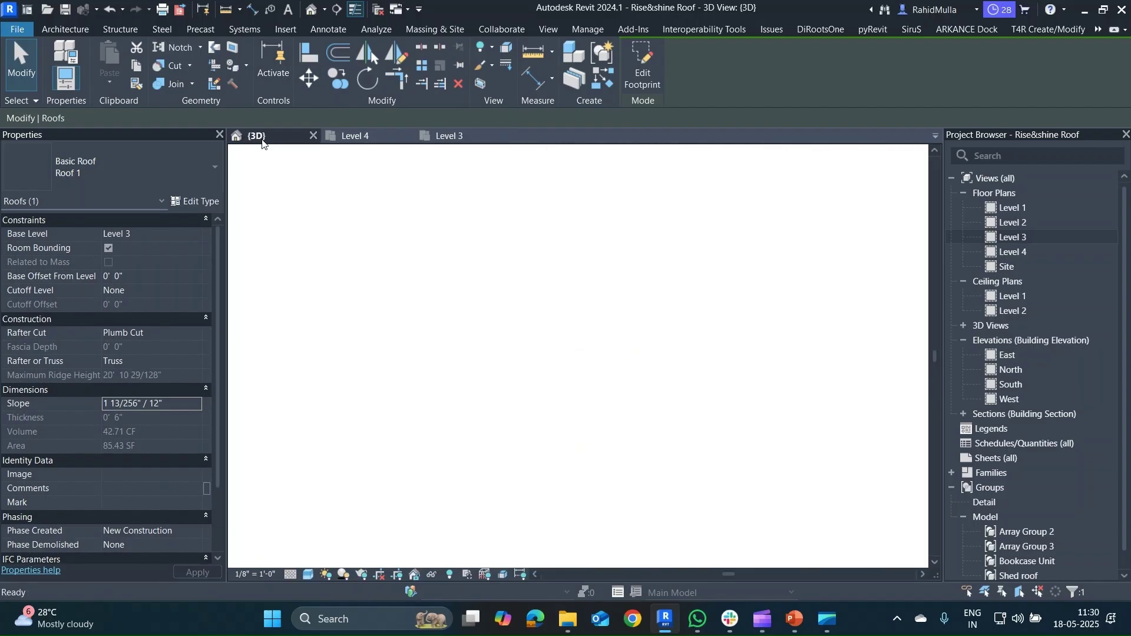
{"action": "scroll", "coordinate": [562, 345], "scroll_direction": "down", "scroll_amount": 5}
{"action": "middle_click_drag", "start_coordinate": [563, 344], "coordinate": [525, 318], "text": "shift"}
{"action": "scroll", "coordinate": [522, 316], "scroll_direction": "up", "scroll_amount": 6}
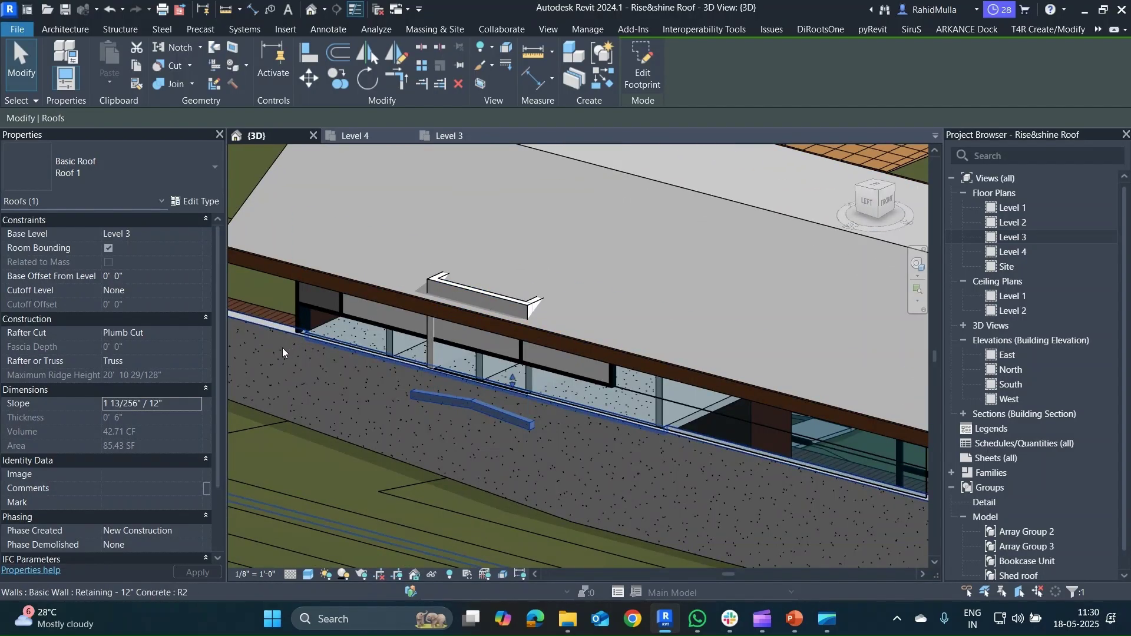
{"action": "mouse_move", "coordinate": [53, 618]}
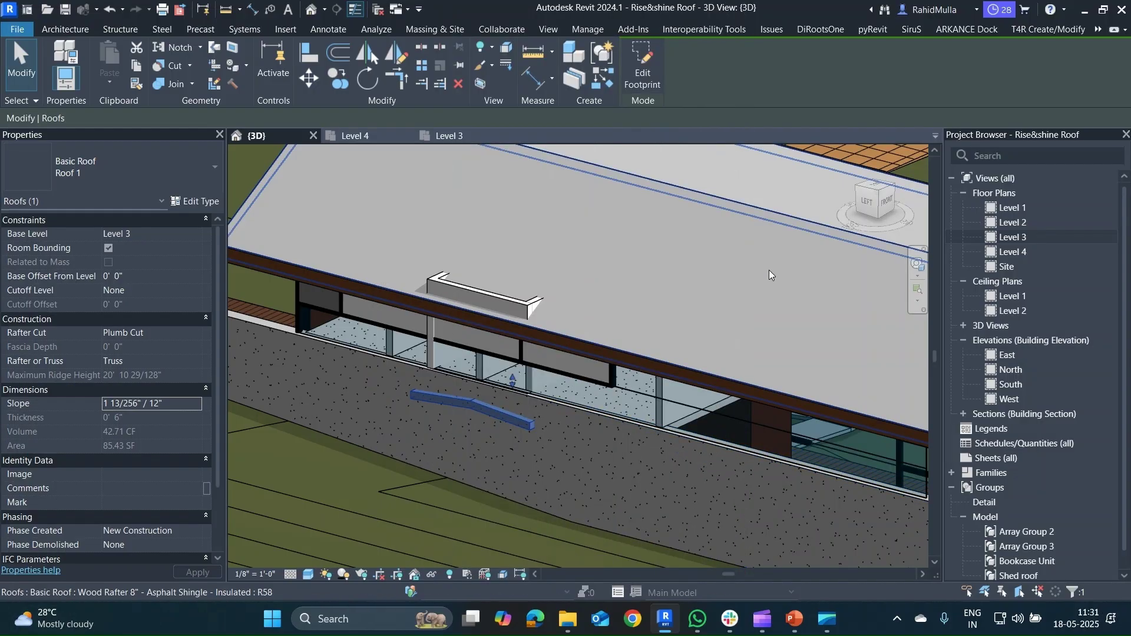
{"action": "left_click", "coordinate": [149, 275]}
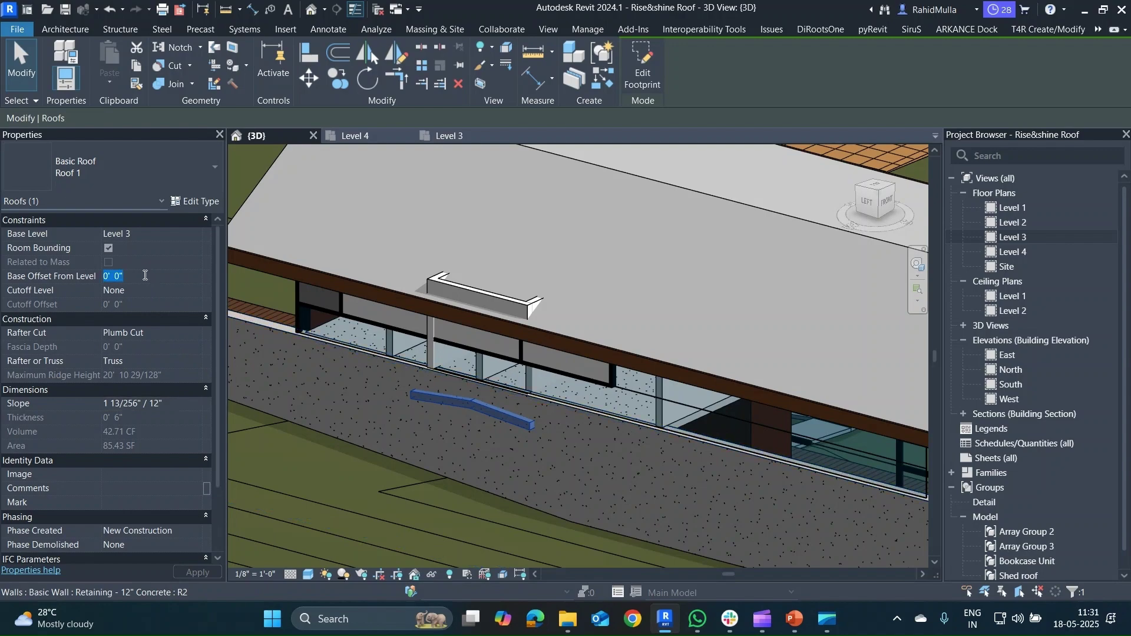
{"action": "type", "text": "2"}
{"action": "type", "text": "'6\""}
{"action": "key", "text": "Return"}
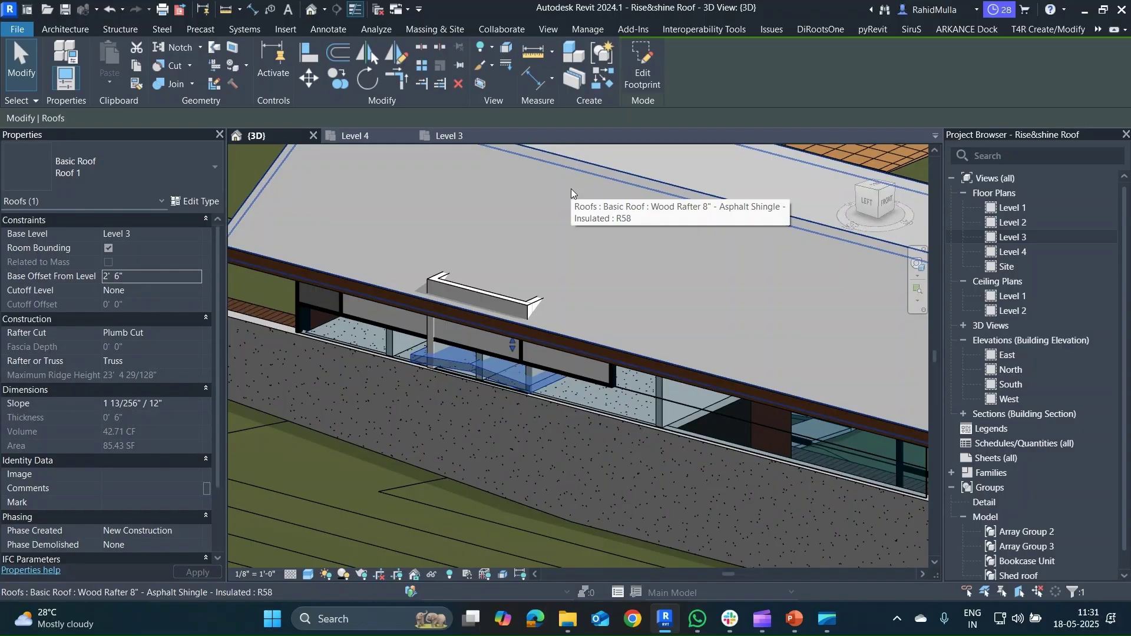
{"action": "left_click", "coordinate": [196, 233]}
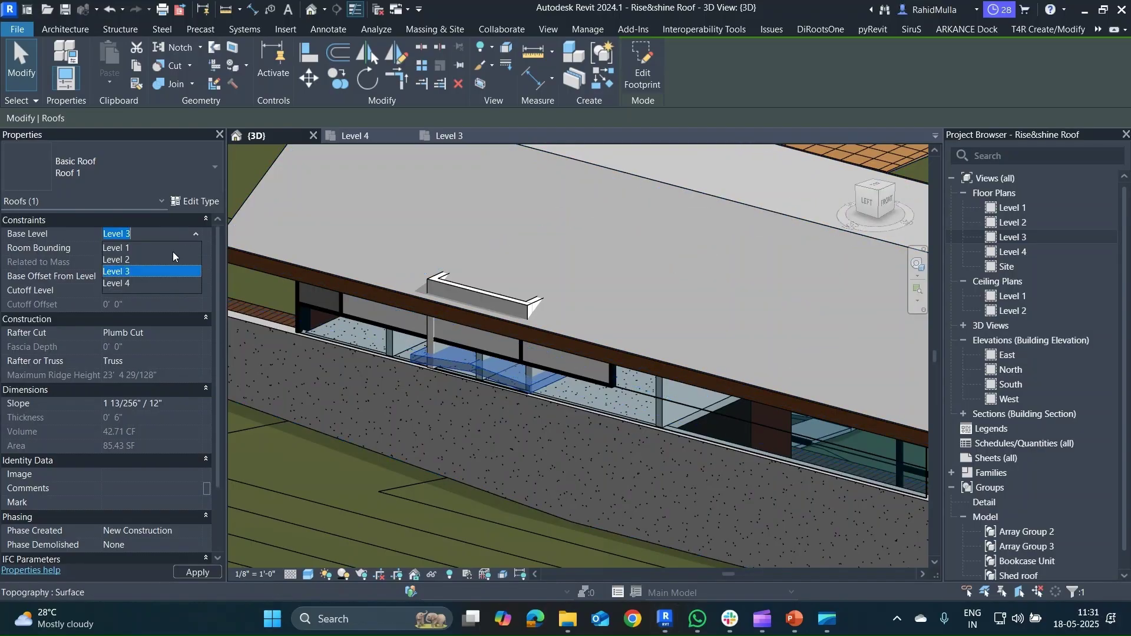
{"action": "left_click", "coordinate": [143, 284]}
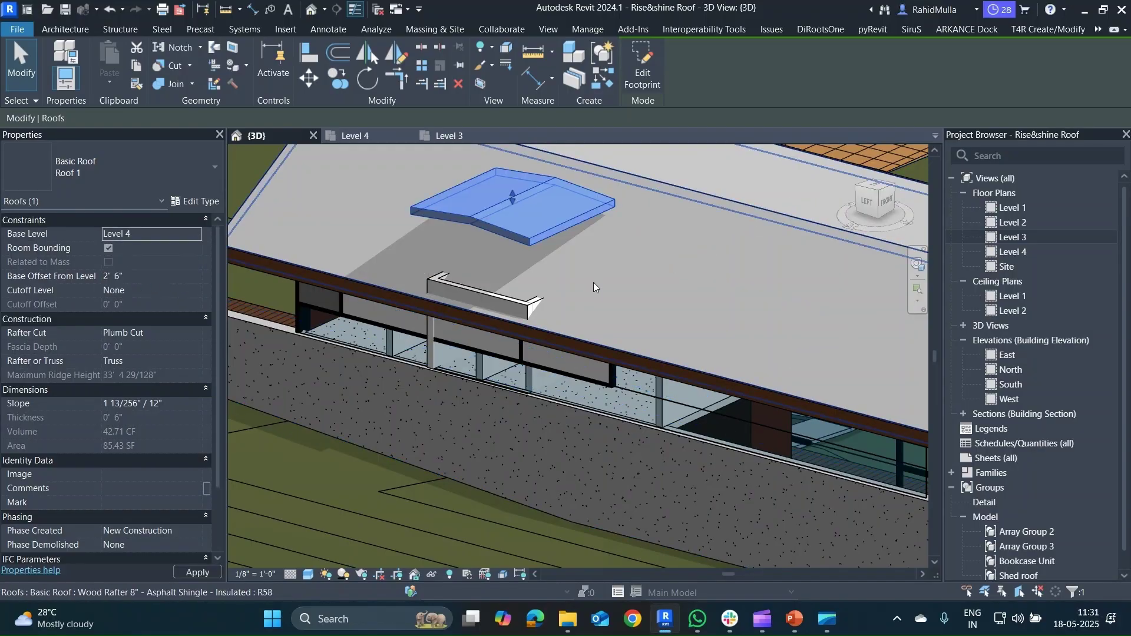
- Attach the top of the long Generic 6" wall along the eave side to the small gable roof
{"action": "middle_click_drag", "start_coordinate": [579, 282], "coordinate": [519, 292], "text": "shift"}
{"action": "left_click", "coordinate": [510, 304]}
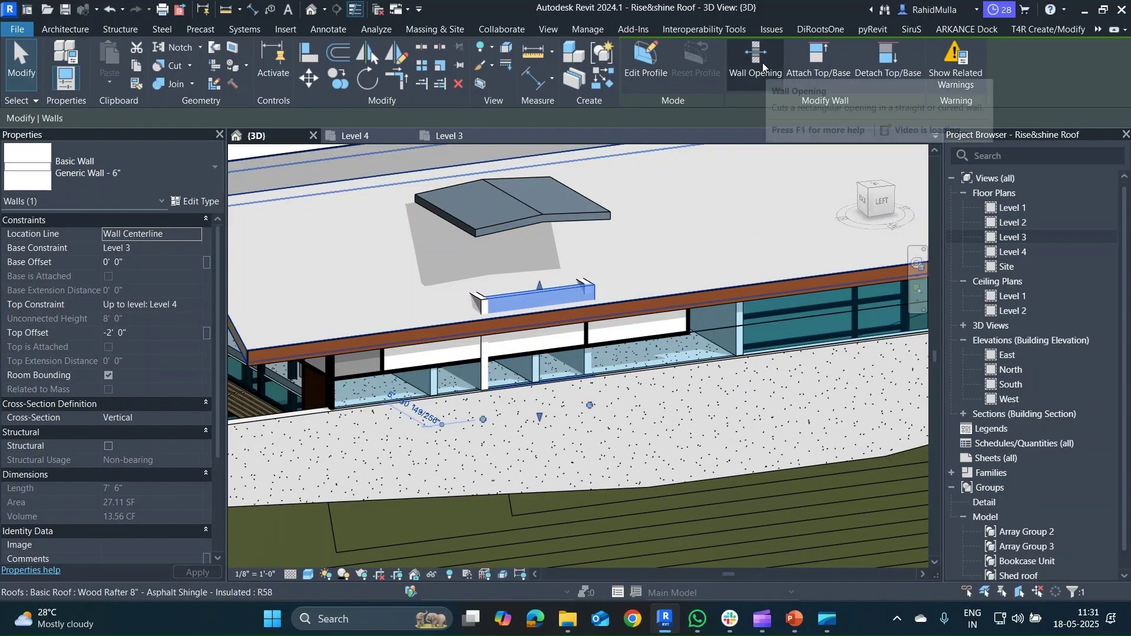
{"action": "left_click", "coordinate": [489, 231]}
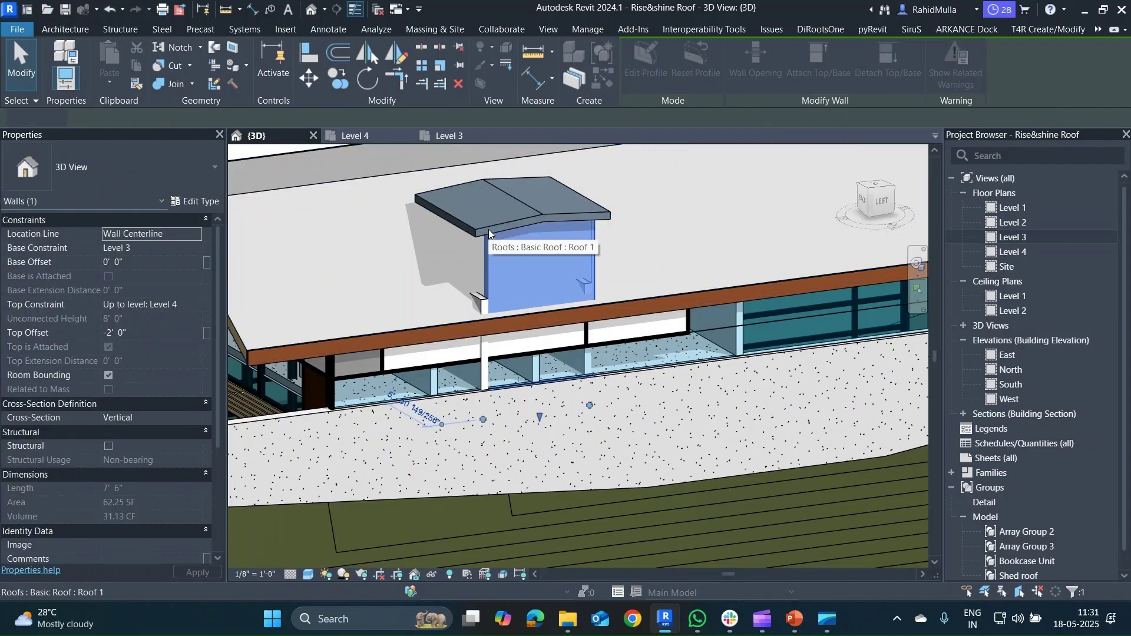
- Attach the top of the adjoining short Generic 6" side wall to the small gable roof
{"action": "left_click", "coordinate": [476, 303]}
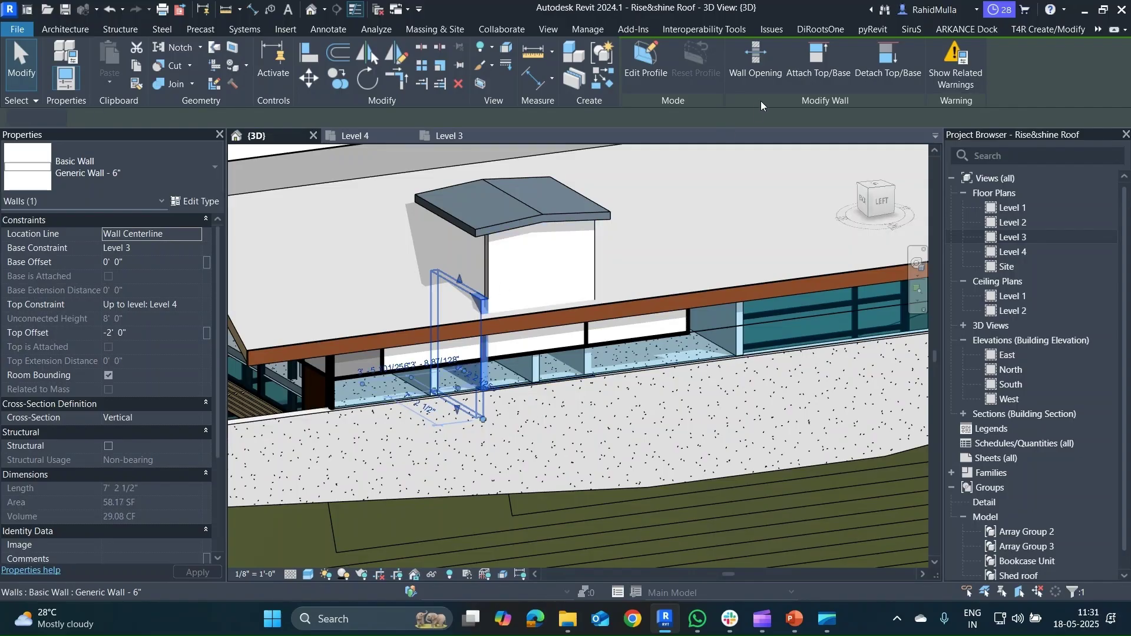
{"action": "left_click", "coordinate": [807, 66]}
{"action": "left_click", "coordinate": [487, 209]}
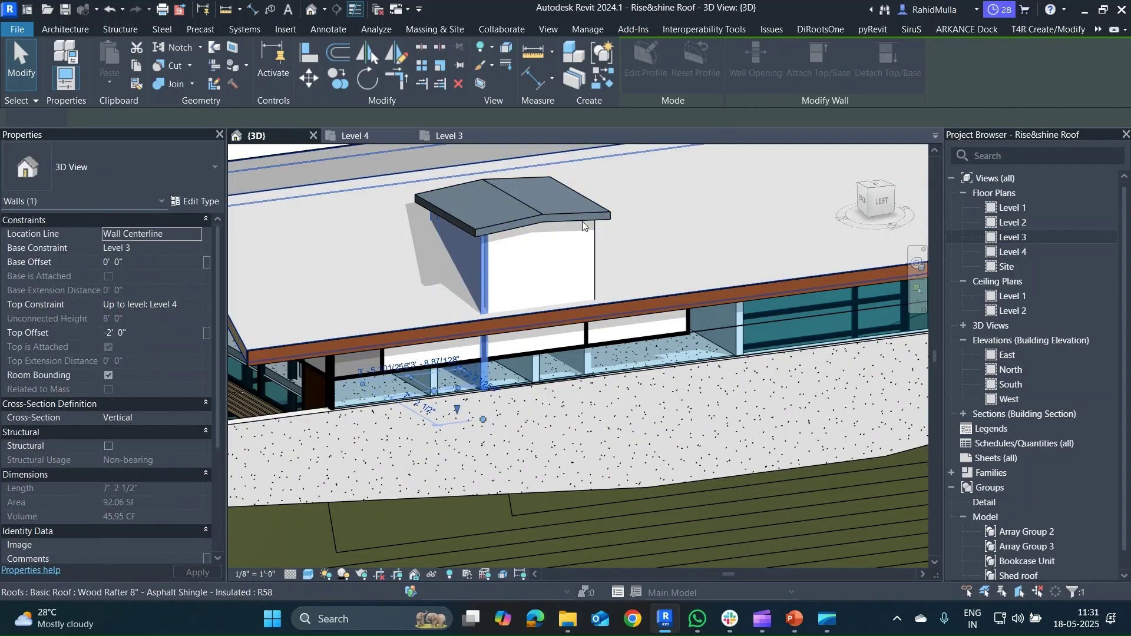
{"action": "middle_click_drag", "start_coordinate": [583, 225], "coordinate": [543, 230], "text": "shift"}
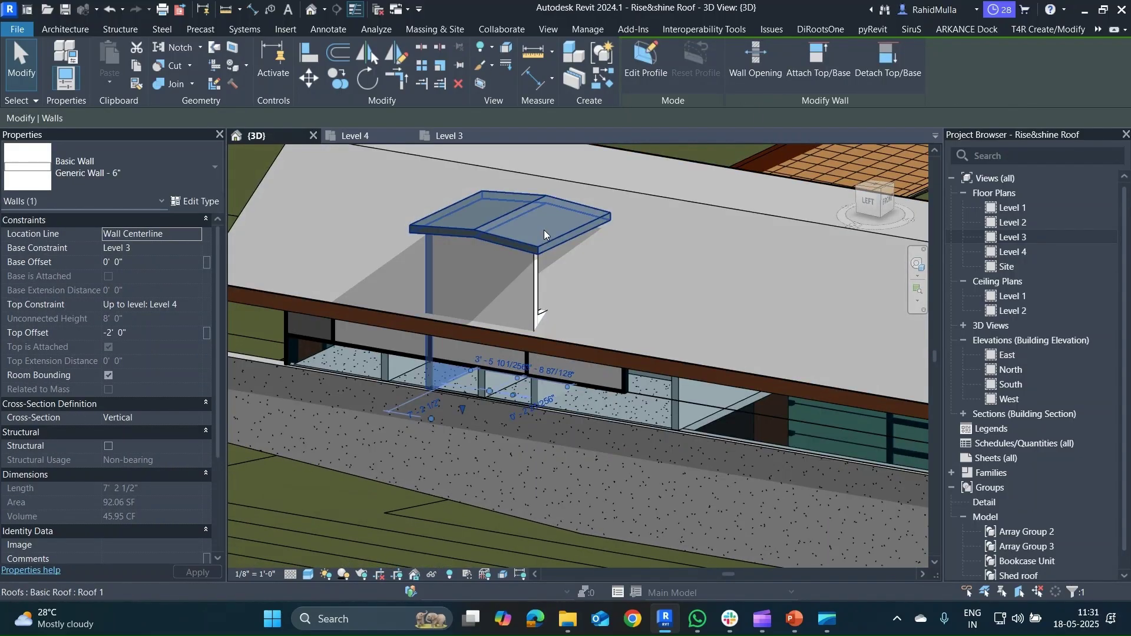
- Attach the top of the dormer's remaining side wall to the small gable roof above it
{"action": "left_click", "coordinate": [543, 230]}
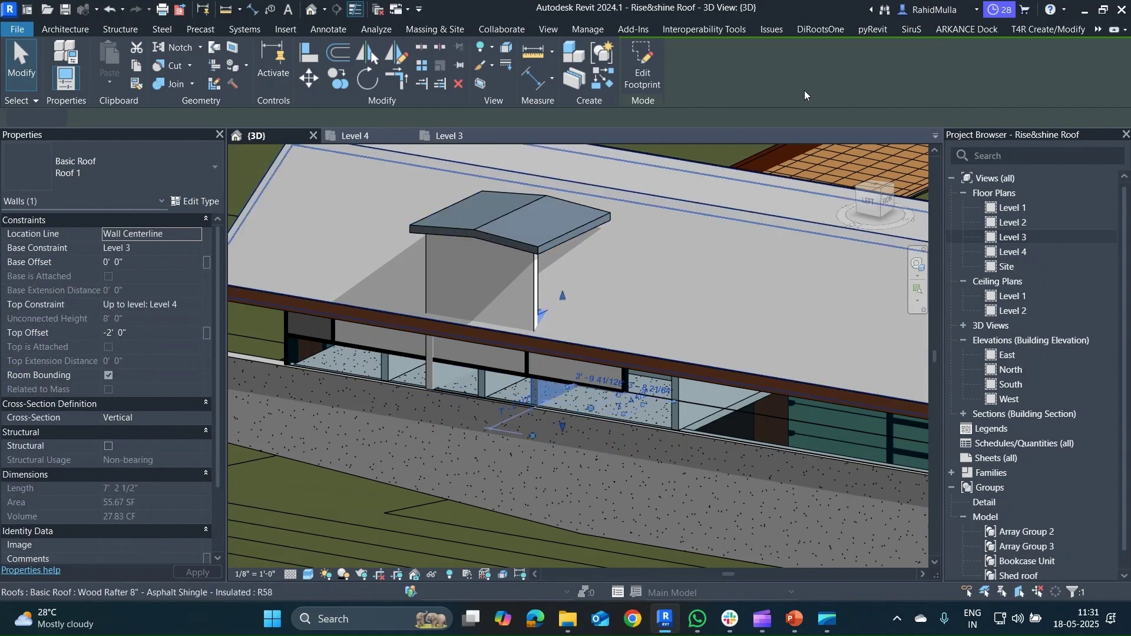
{"action": "key", "text": "Escape"}
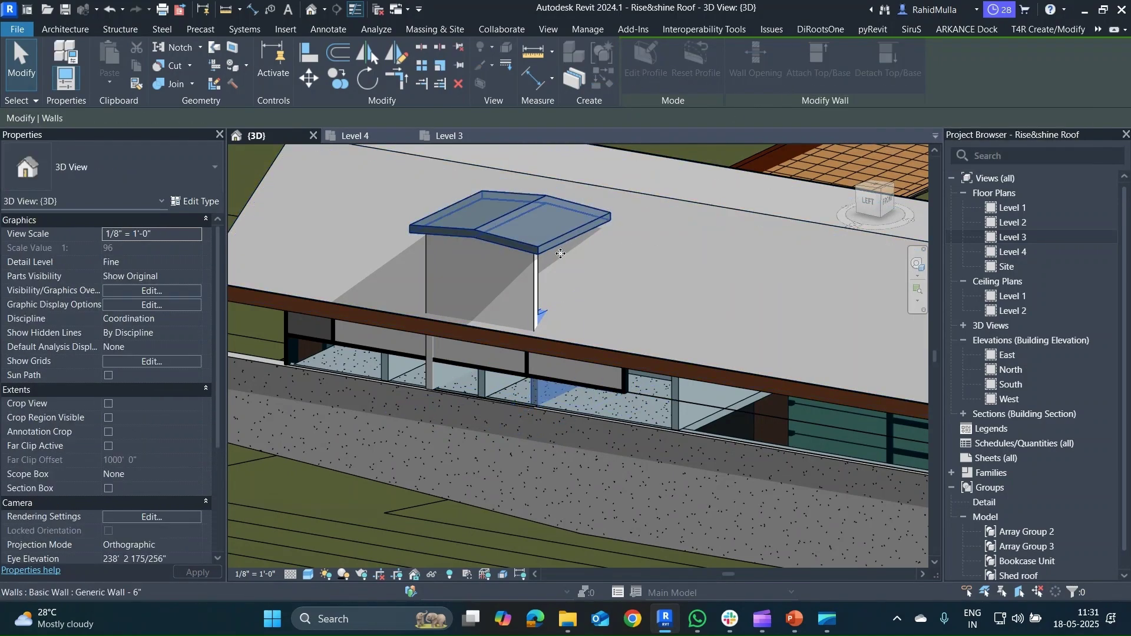
{"action": "left_click", "coordinate": [554, 283]}
{"action": "key", "text": "Escape"}
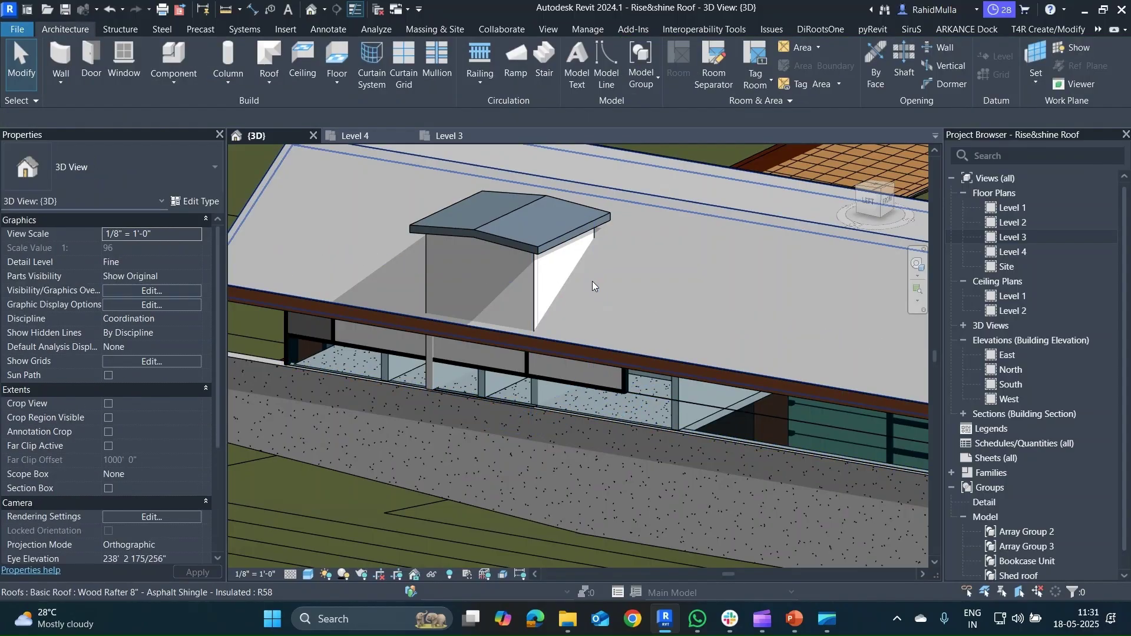
- Attach the base of the dormer's right side wall to the main sloped roof
{"action": "middle_click_drag", "start_coordinate": [592, 281], "coordinate": [574, 281], "text": "shift"}
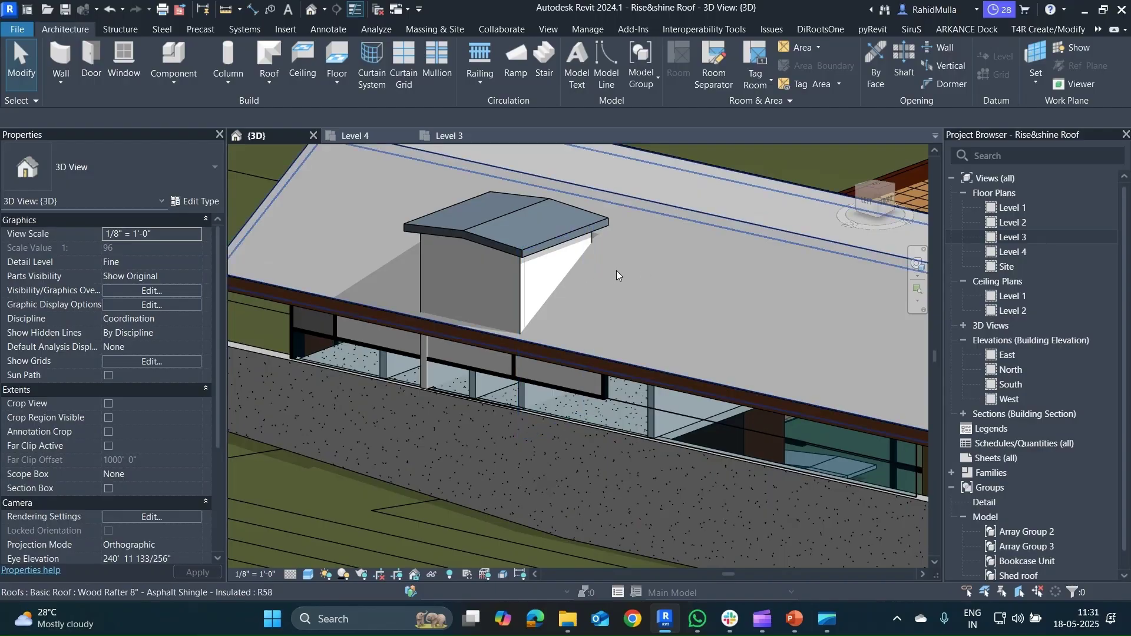
{"action": "left_click", "coordinate": [553, 270]}
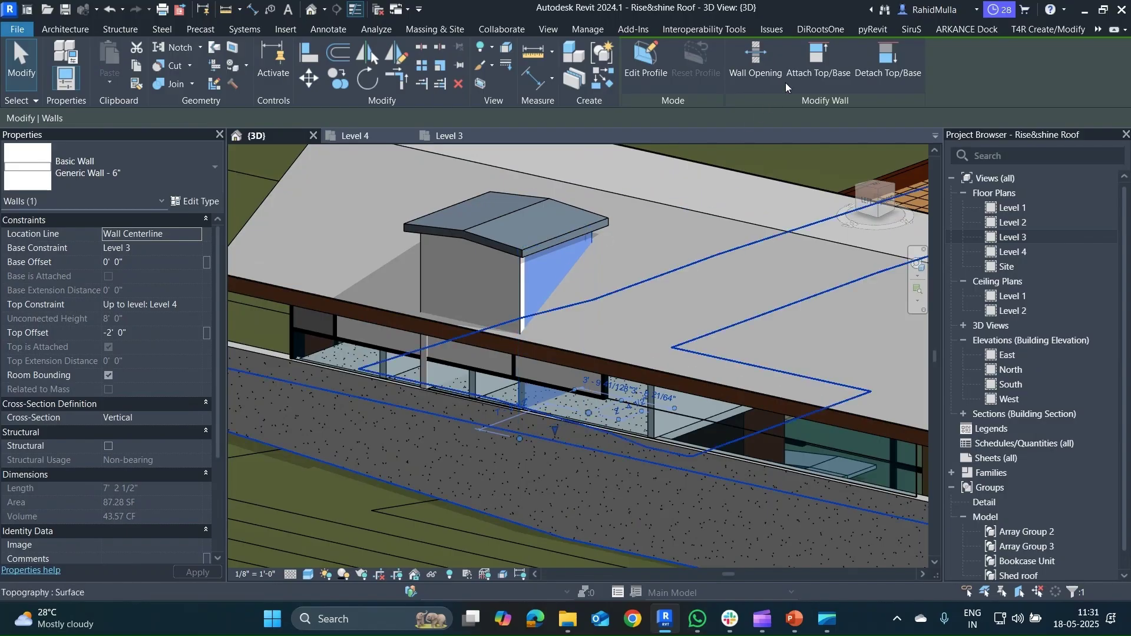
{"action": "left_click", "coordinate": [816, 65]}
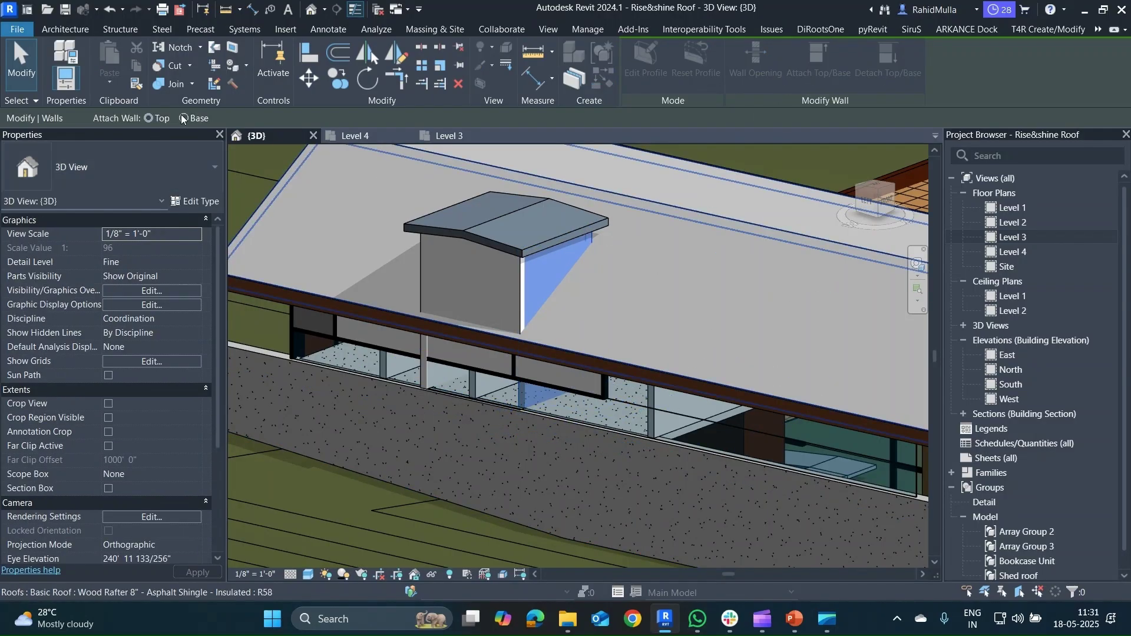
{"action": "left_click", "coordinate": [695, 338]}
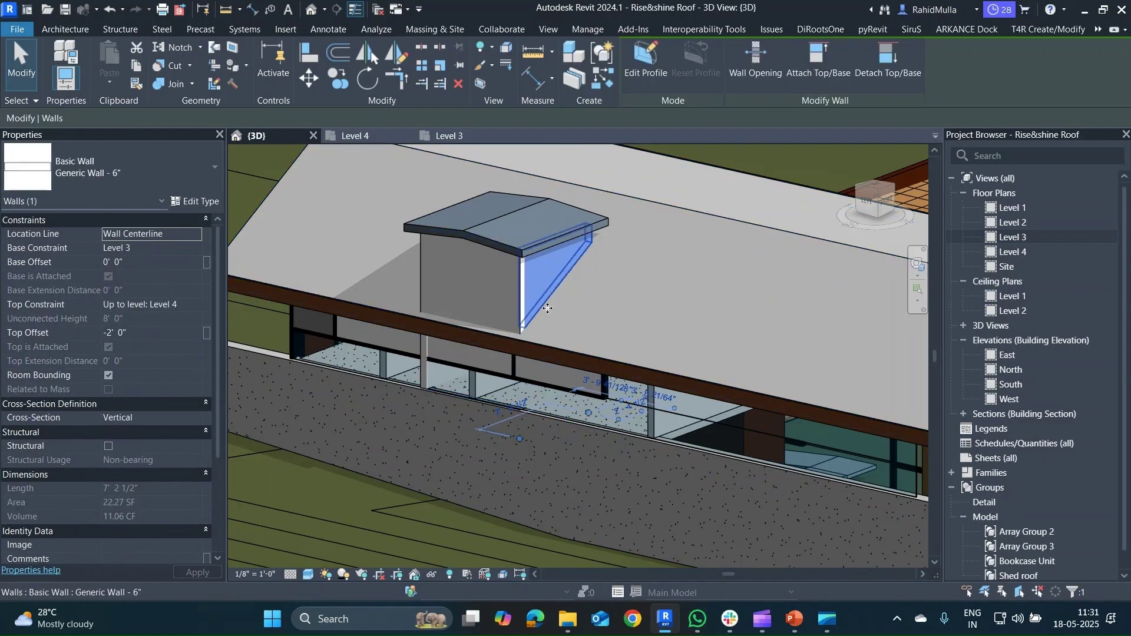
- Attach the base of the dormer's front wall to the main sloped roof
{"action": "left_click", "coordinate": [478, 303]}
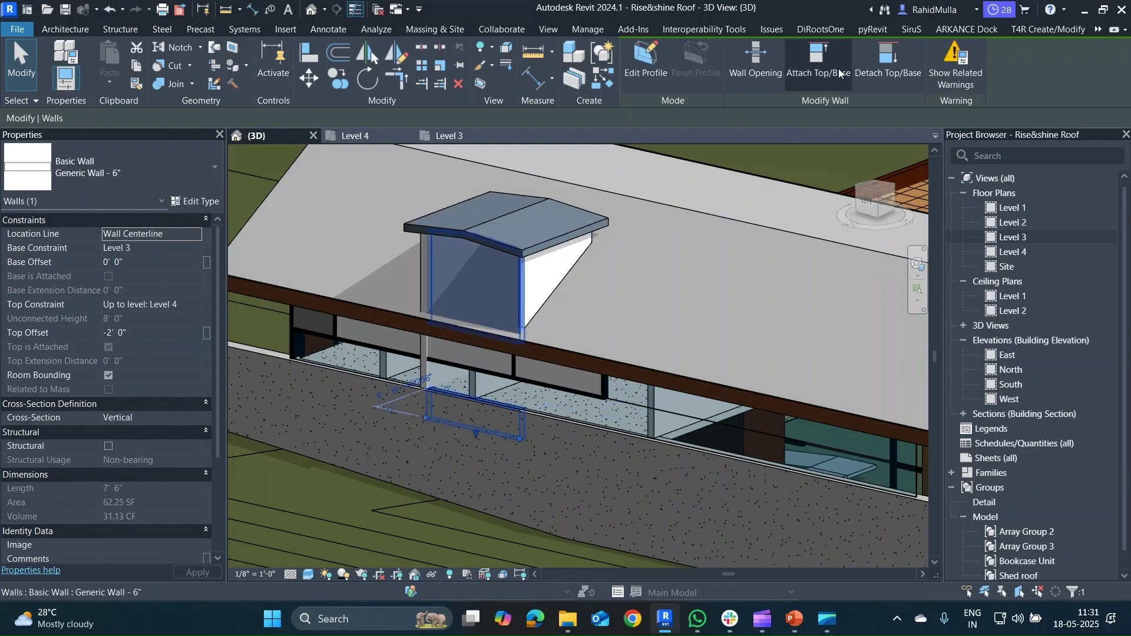
{"action": "left_click", "coordinate": [817, 65]}
{"action": "left_click", "coordinate": [206, 119]}
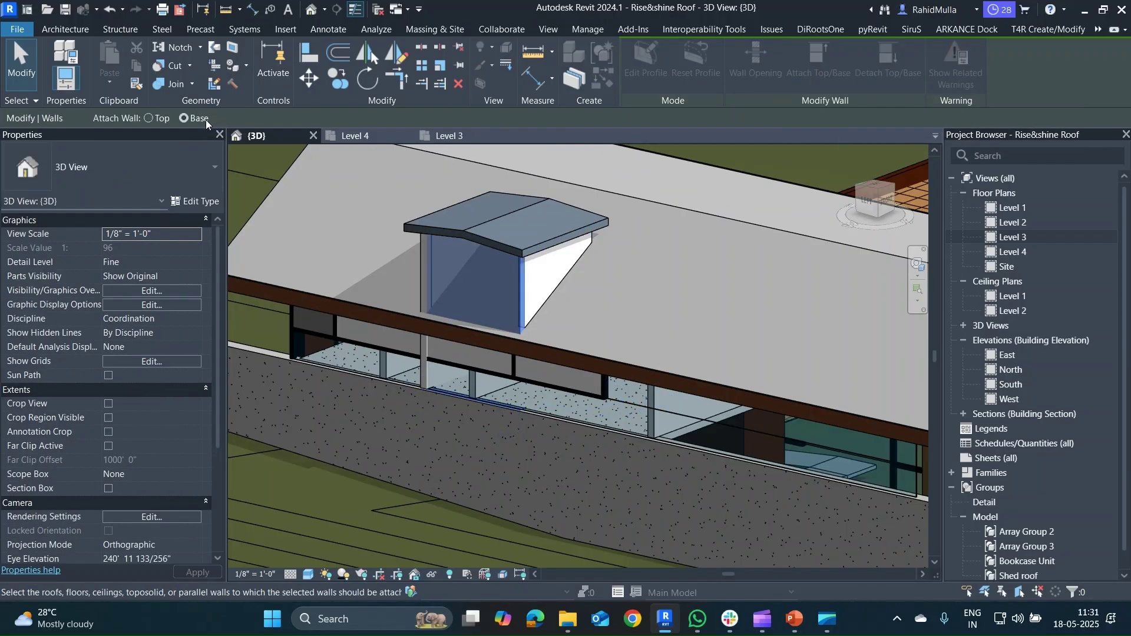
{"action": "left_click", "coordinate": [334, 254]}
- Attach the base of the dormer's left side wall to the main sloped roof
{"action": "middle_click_drag", "start_coordinate": [411, 297], "coordinate": [404, 280], "text": "shift"}
{"action": "left_click", "coordinate": [818, 65]}
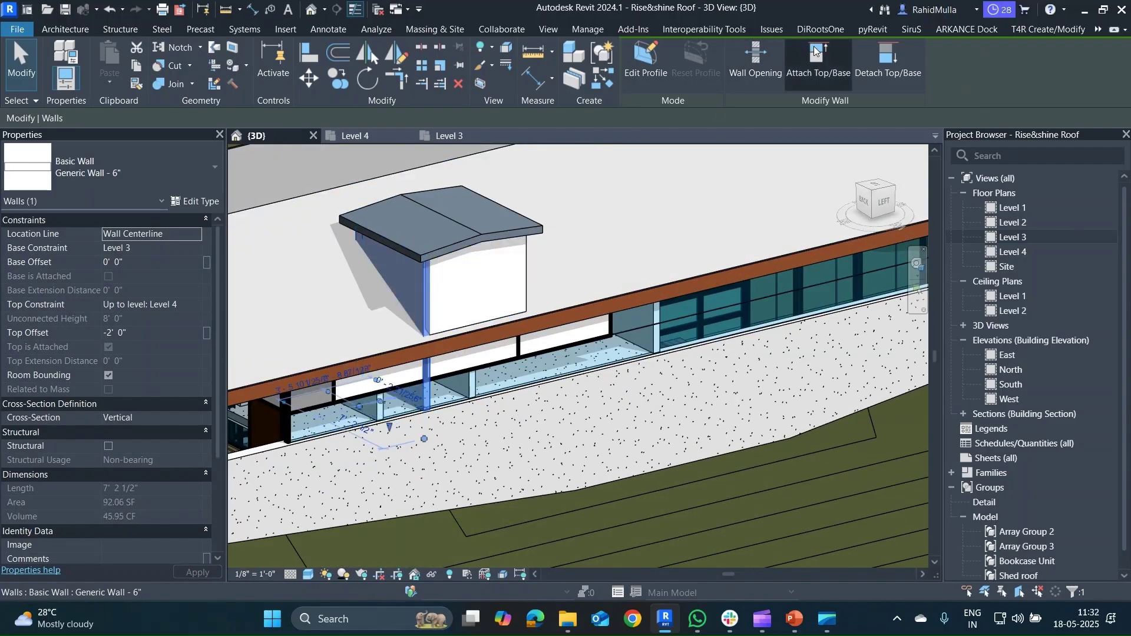
{"action": "left_click", "coordinate": [200, 117]}
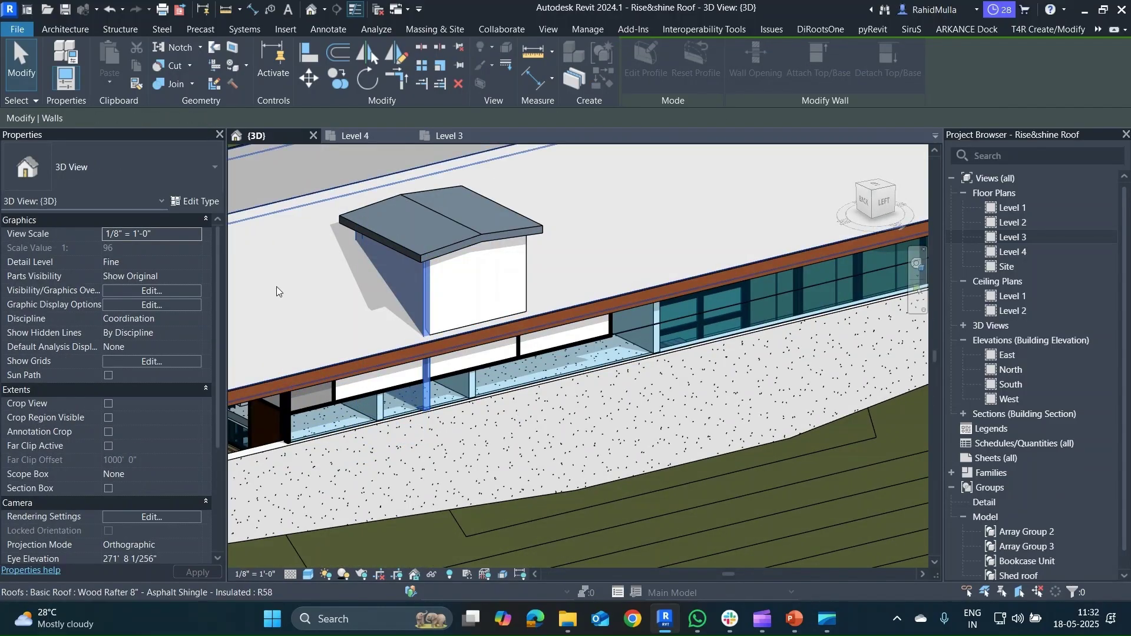
{"action": "left_click", "coordinate": [277, 286]}
{"action": "middle_click_drag", "start_coordinate": [276, 287], "coordinate": [422, 267], "text": "shift"}
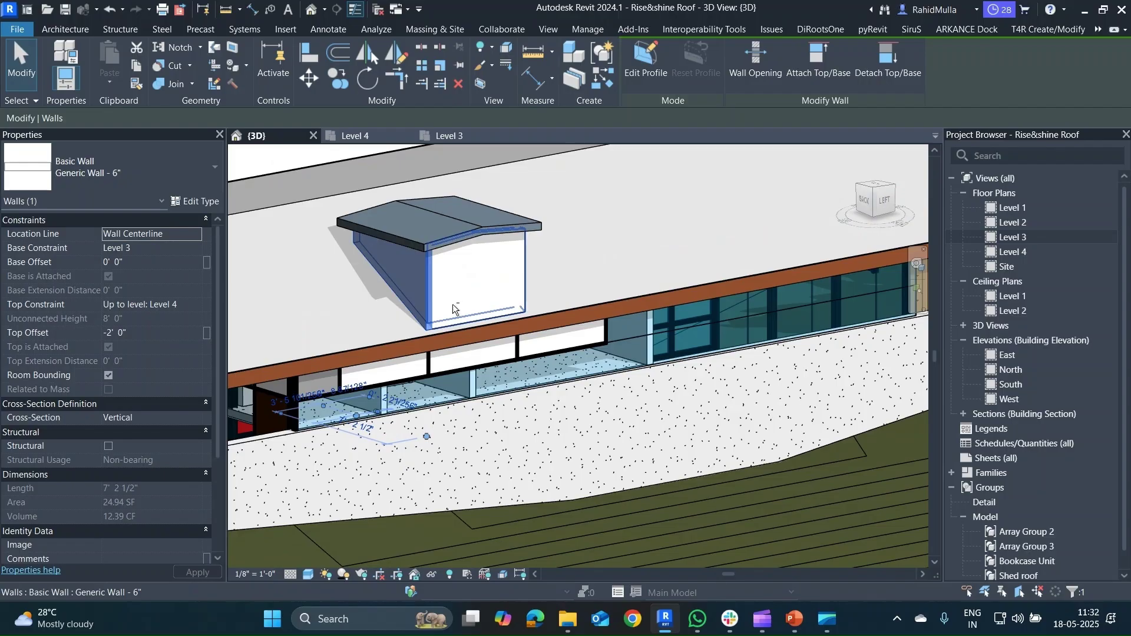
- Join the rear edge of the dormer's gable roof to the face of the main sloped roof
{"action": "middle_click_drag", "start_coordinate": [452, 304], "coordinate": [353, 305], "text": "shift"}
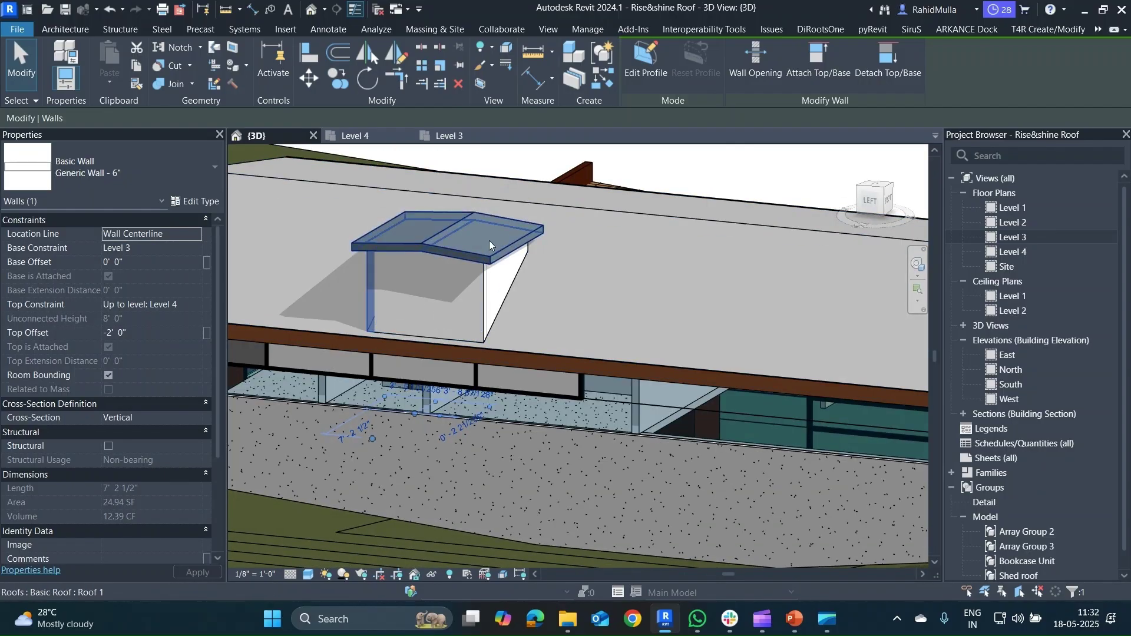
{"action": "middle_click_drag", "start_coordinate": [443, 249], "coordinate": [327, 243], "text": "shift"}
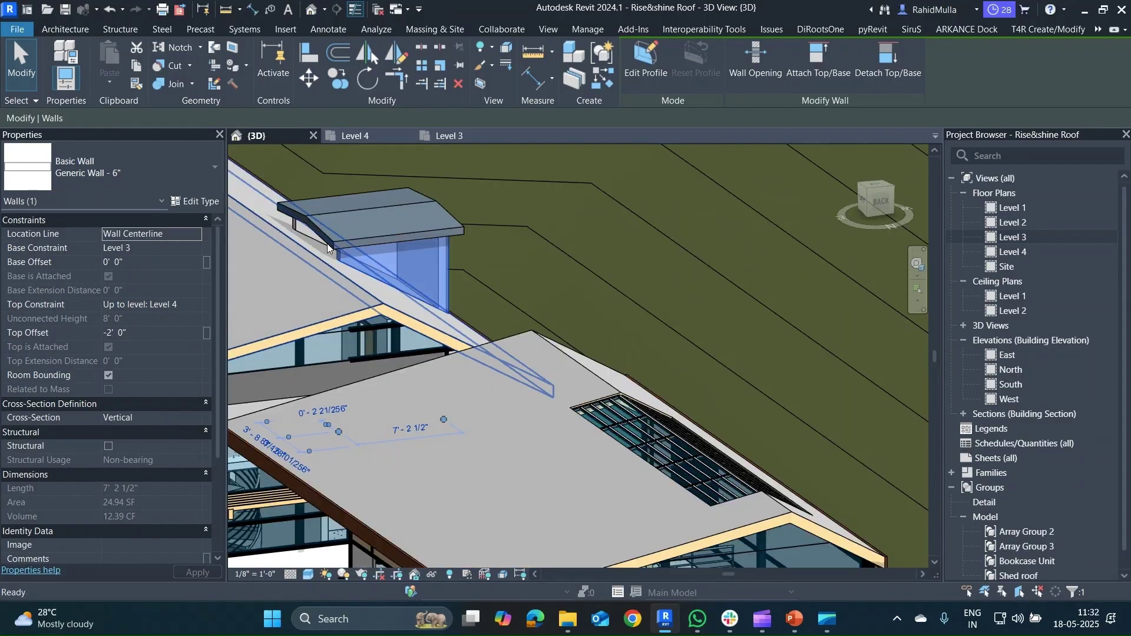
{"action": "scroll", "coordinate": [327, 243], "scroll_direction": "up", "scroll_amount": 4}
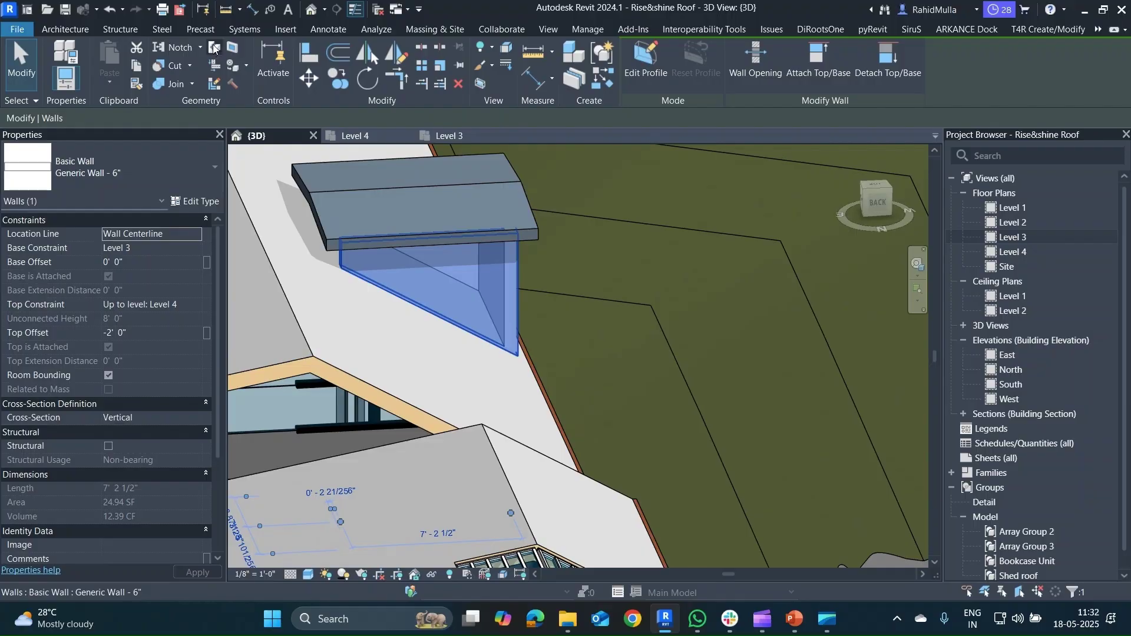
{"action": "key", "text": "Escape"}
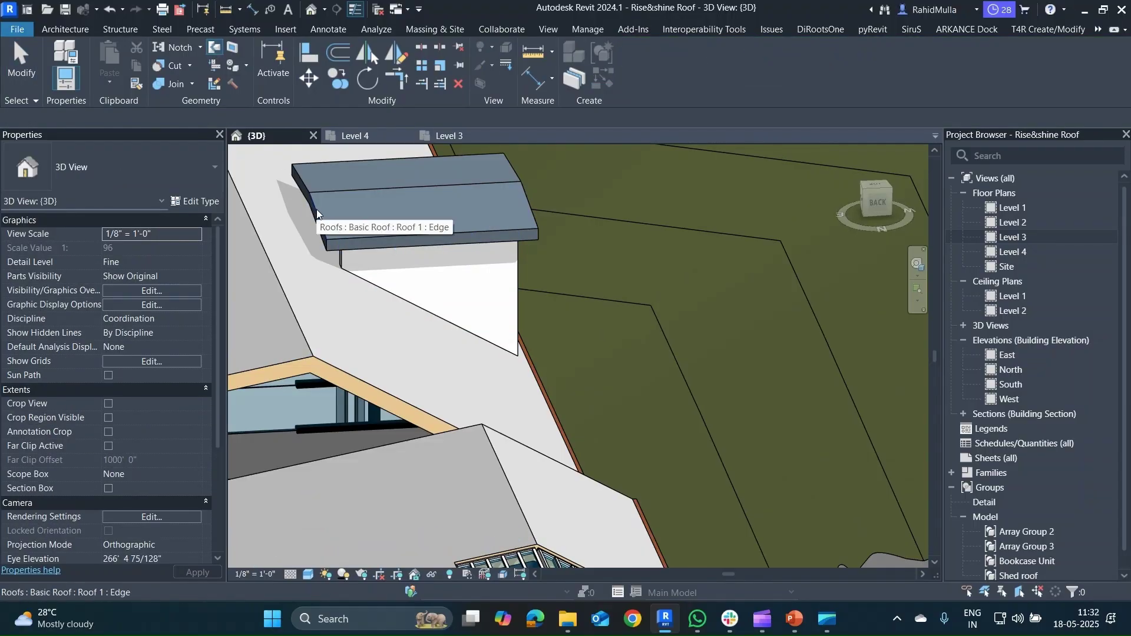
{"action": "left_click", "coordinate": [217, 47]}
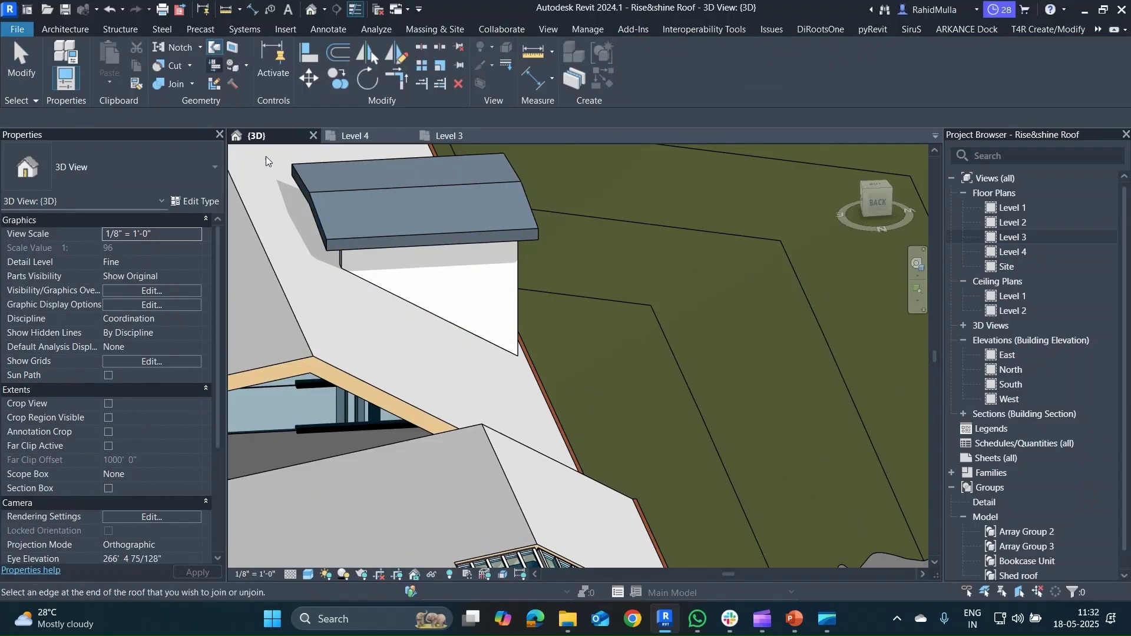
{"action": "left_click", "coordinate": [323, 224]}
{"action": "left_click", "coordinate": [326, 313]}
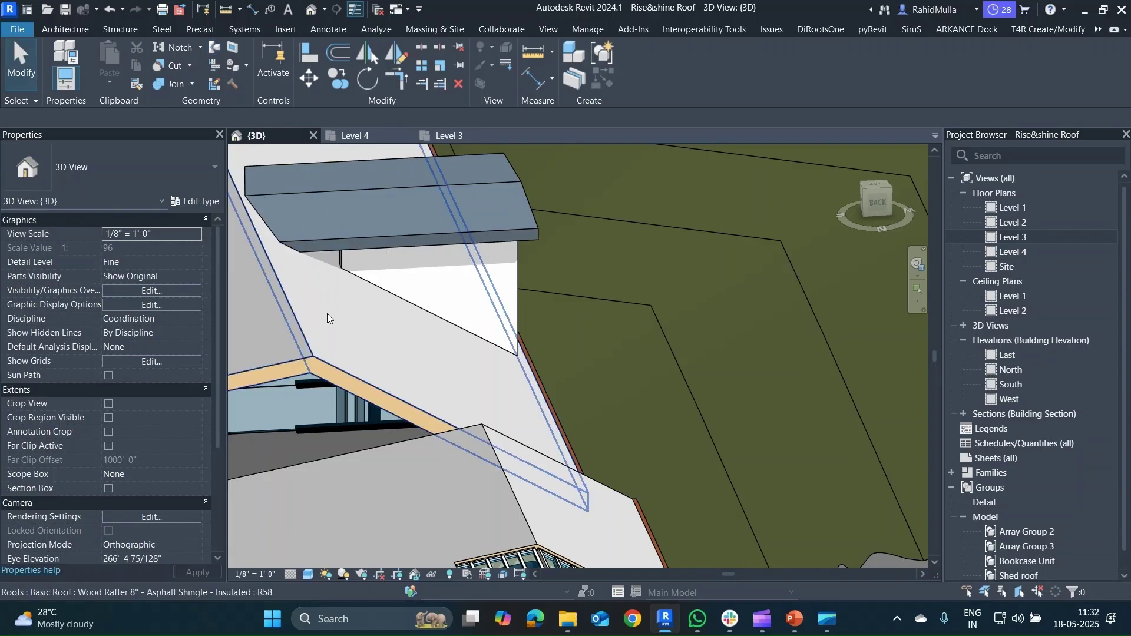
- Place a Window-Casement-Double 57" x 72" window centred on the dormer's front wall
{"action": "middle_click_drag", "start_coordinate": [377, 287], "coordinate": [236, 301], "text": "shift"}
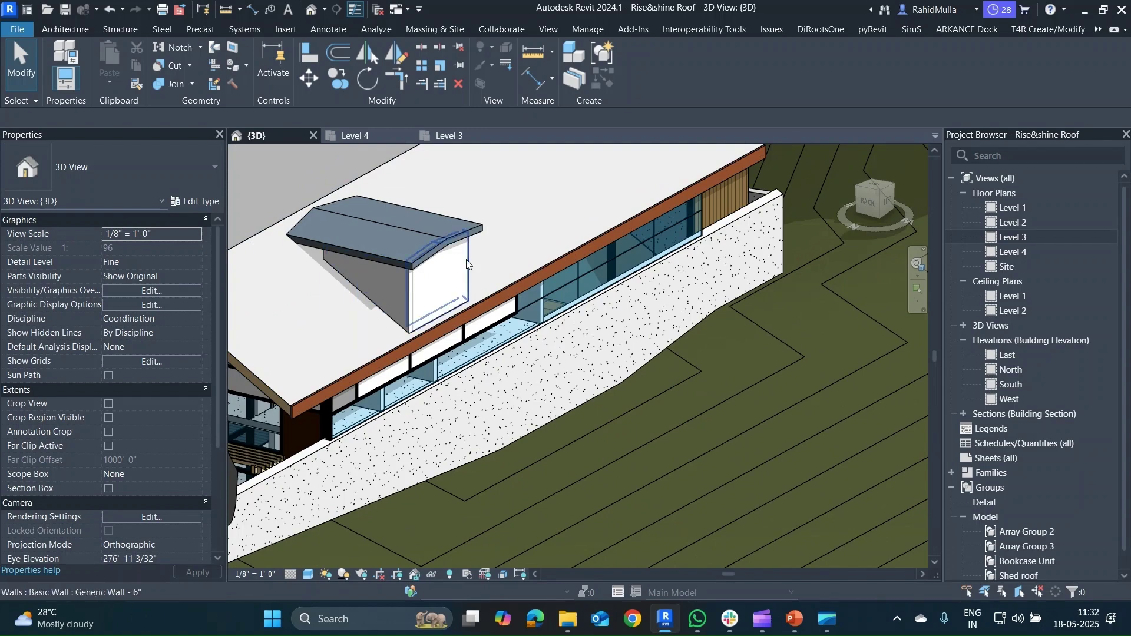
{"action": "middle_click_drag", "start_coordinate": [512, 258], "coordinate": [353, 282], "text": "shift"}
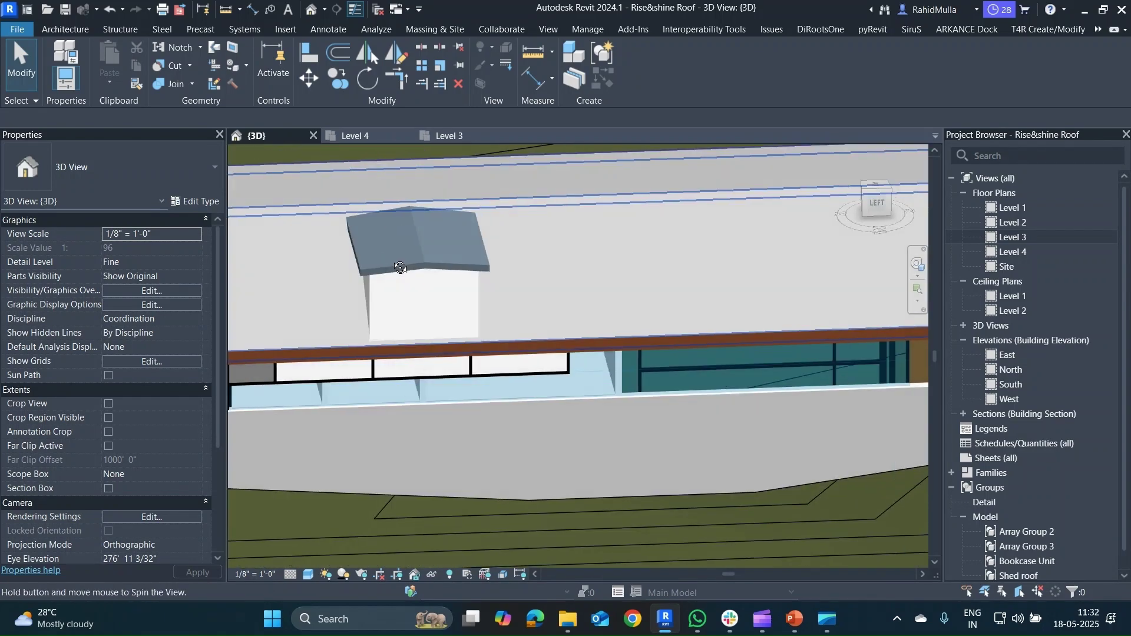
{"action": "left_click", "coordinate": [434, 318]}
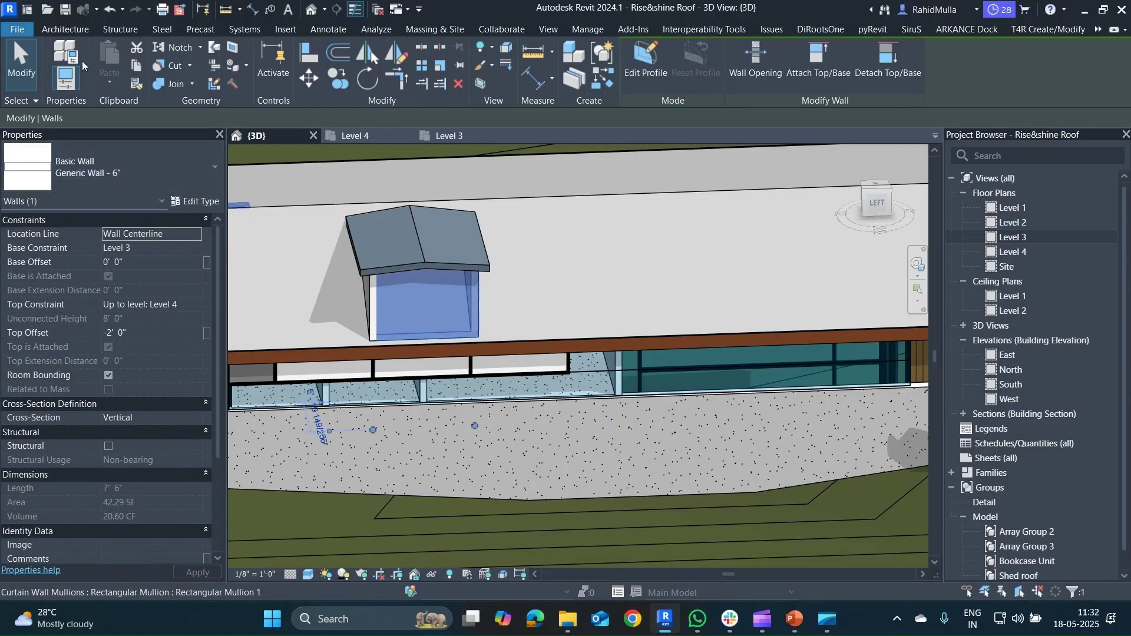
{"action": "left_click", "coordinate": [72, 30]}
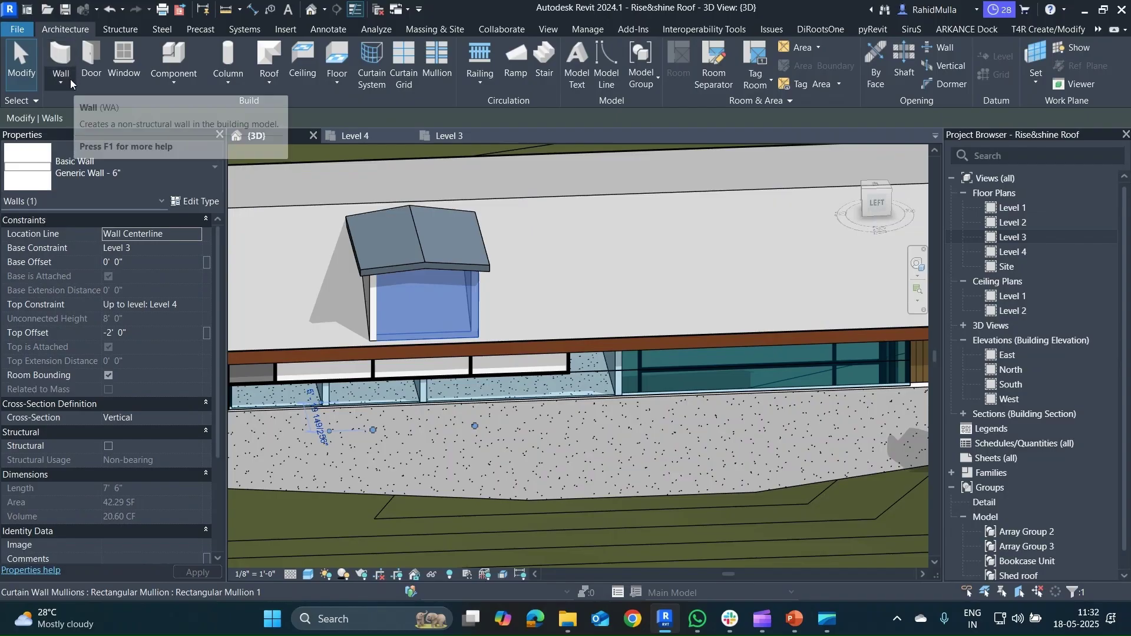
{"action": "left_click", "coordinate": [130, 83]}
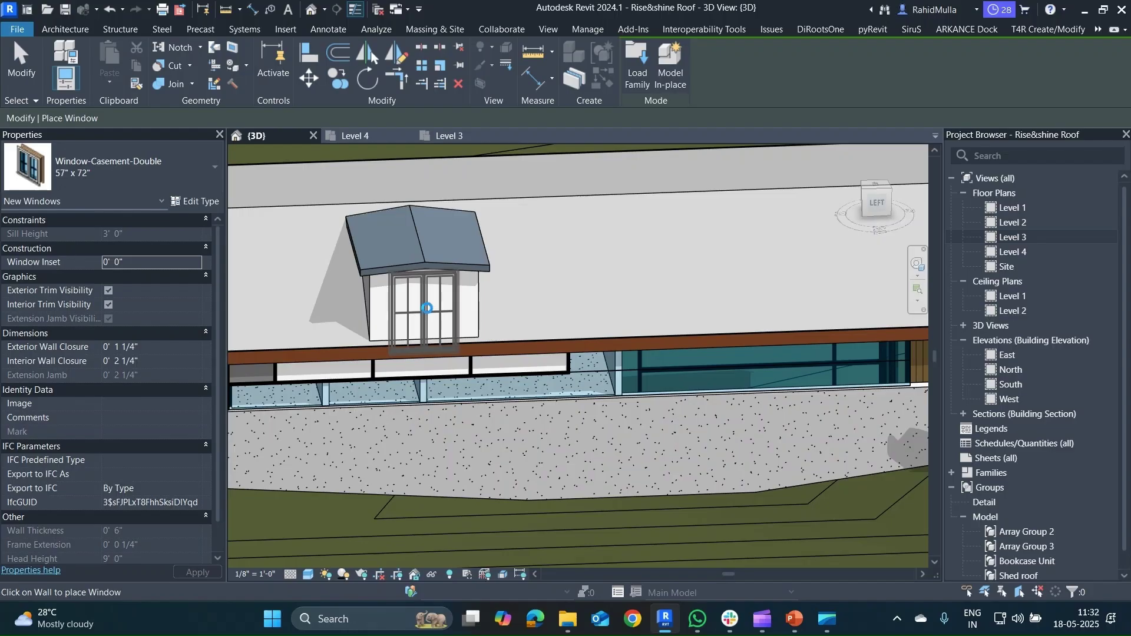
{"action": "left_click", "coordinate": [427, 308]}
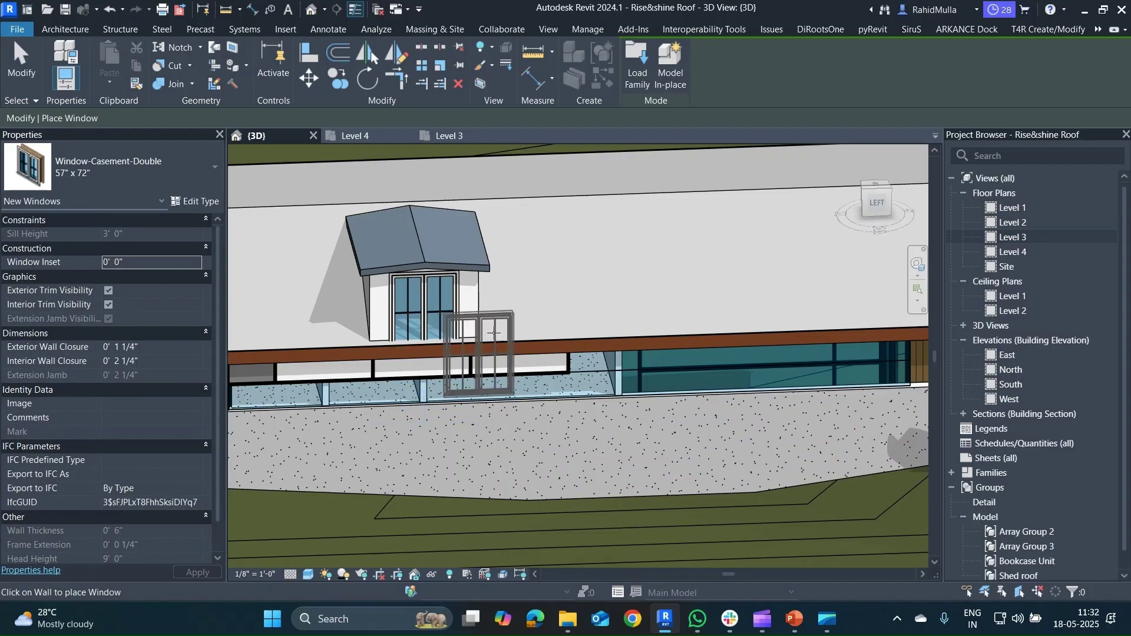
{"action": "key", "text": "Escape"}
- Change the dormer window to the 34" x 36" size of Window-Casement-Double
{"action": "left_click", "coordinate": [429, 317]}
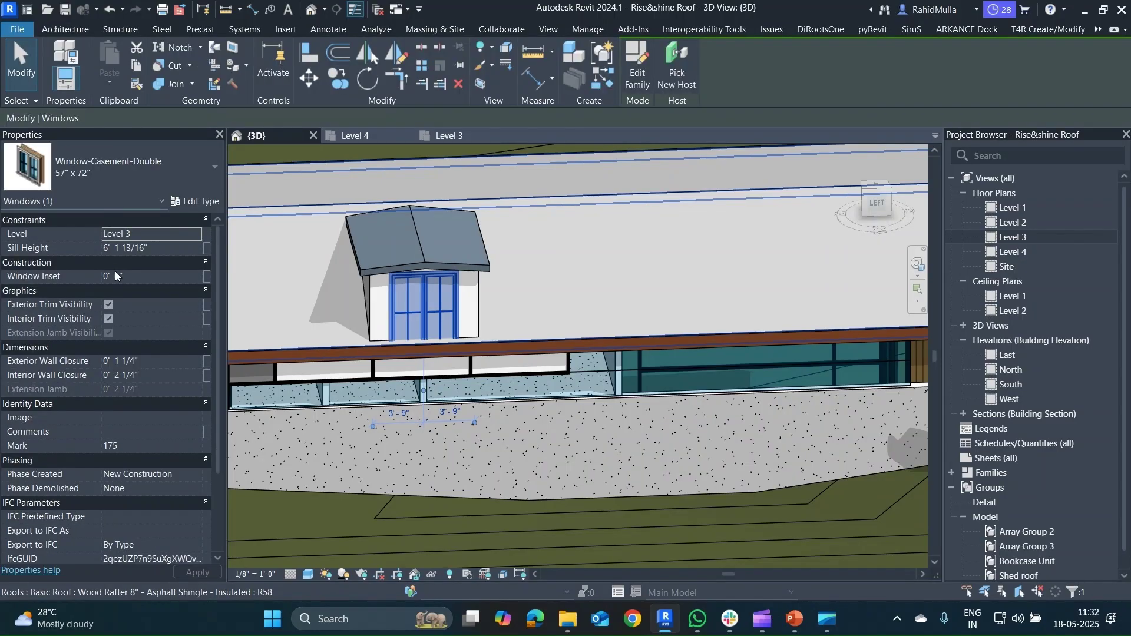
{"action": "left_click", "coordinate": [150, 168]}
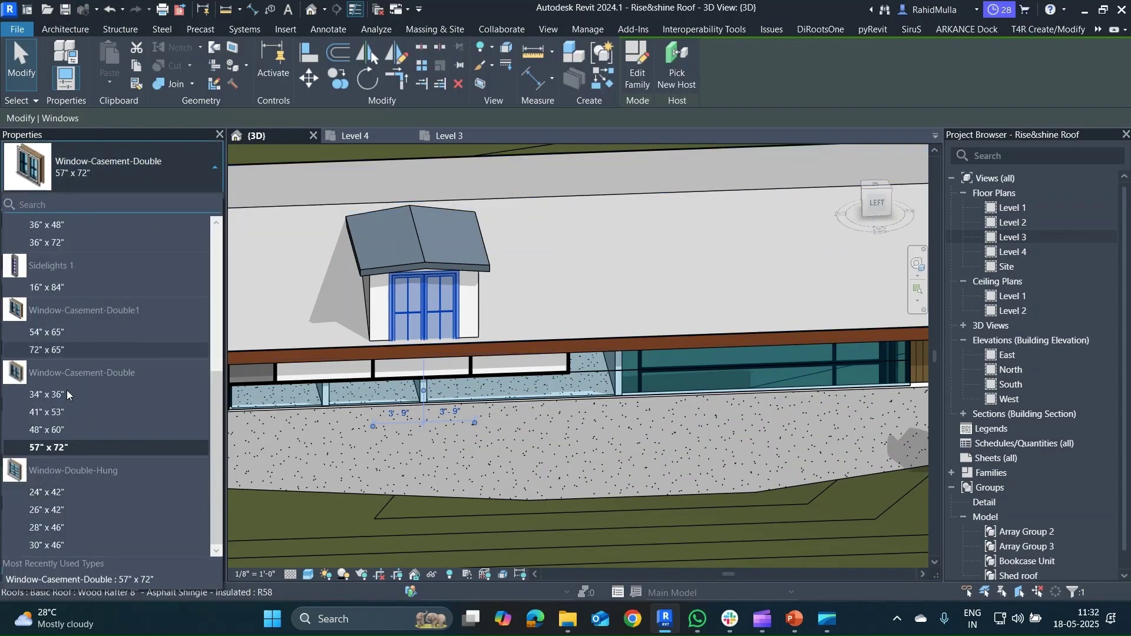
{"action": "left_click", "coordinate": [65, 394]}
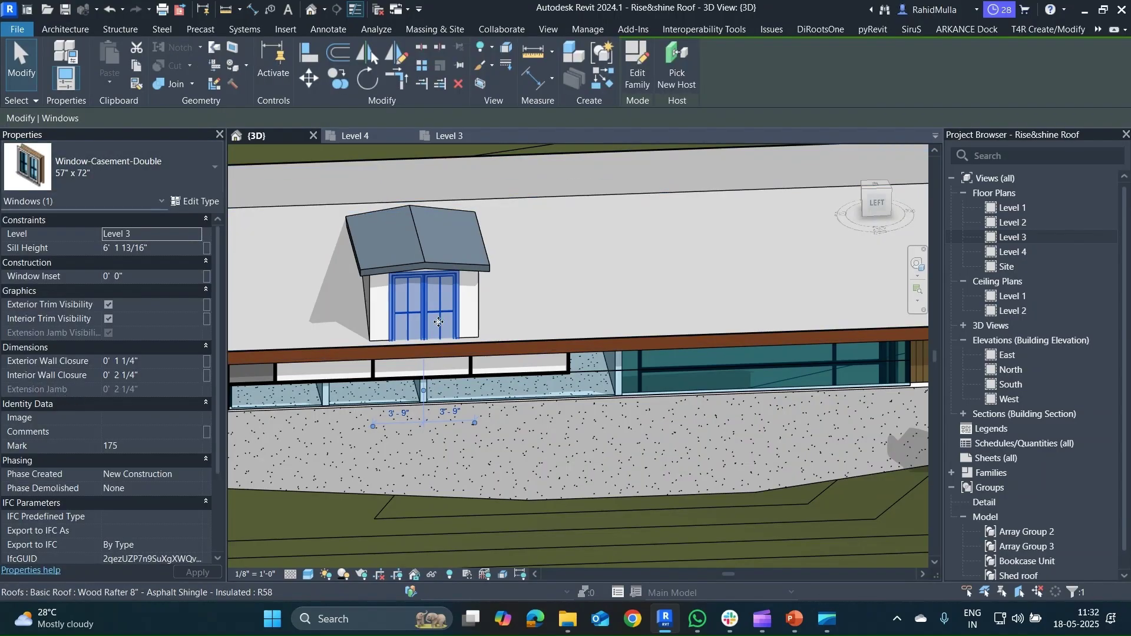
- Raise the window in the dormer's front wall so that its whole sill sits above the main roof
{"action": "left_click", "coordinate": [878, 204]}
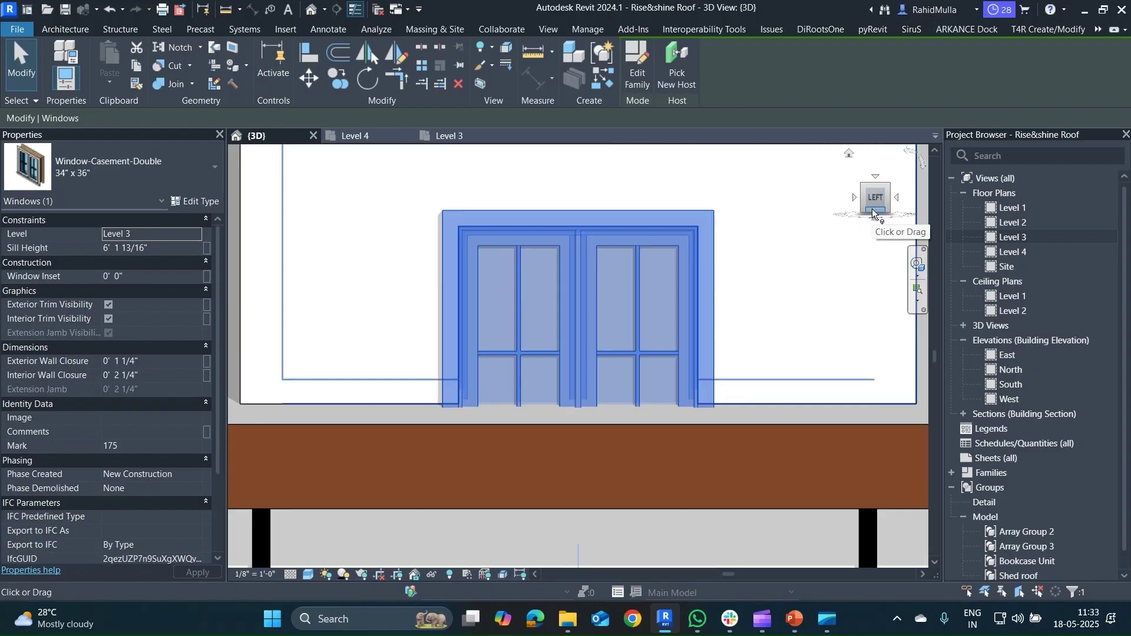
{"action": "key", "text": "Up"}
{"action": "key", "text": "Up"}
{"action": "key", "text": "Up"}
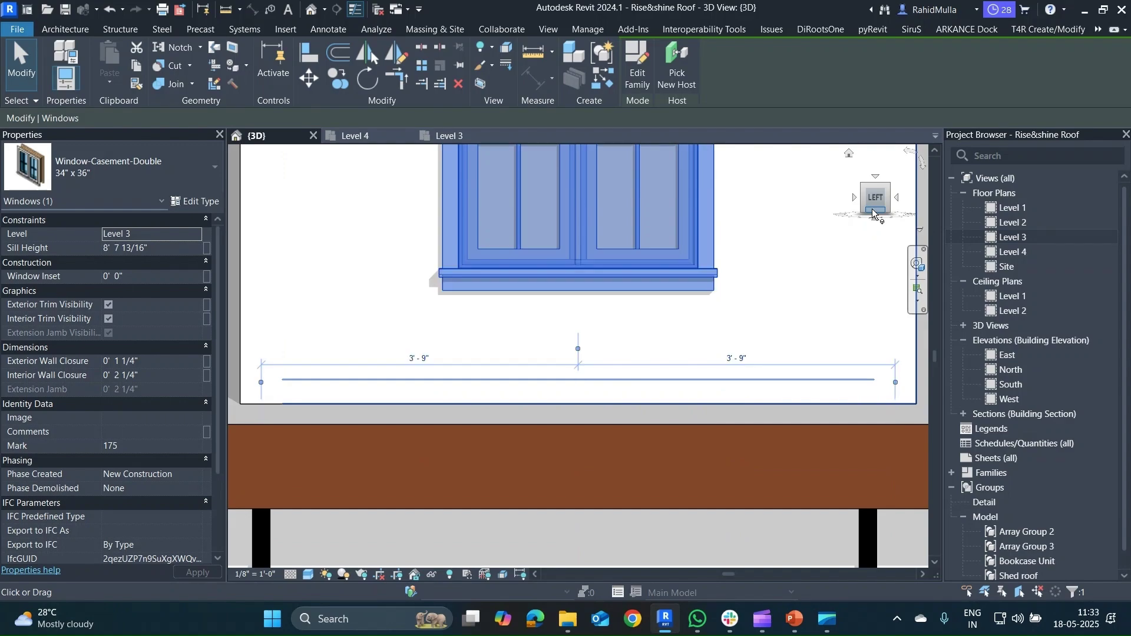
{"action": "key", "text": "Down"}
{"action": "key", "text": "Down"}
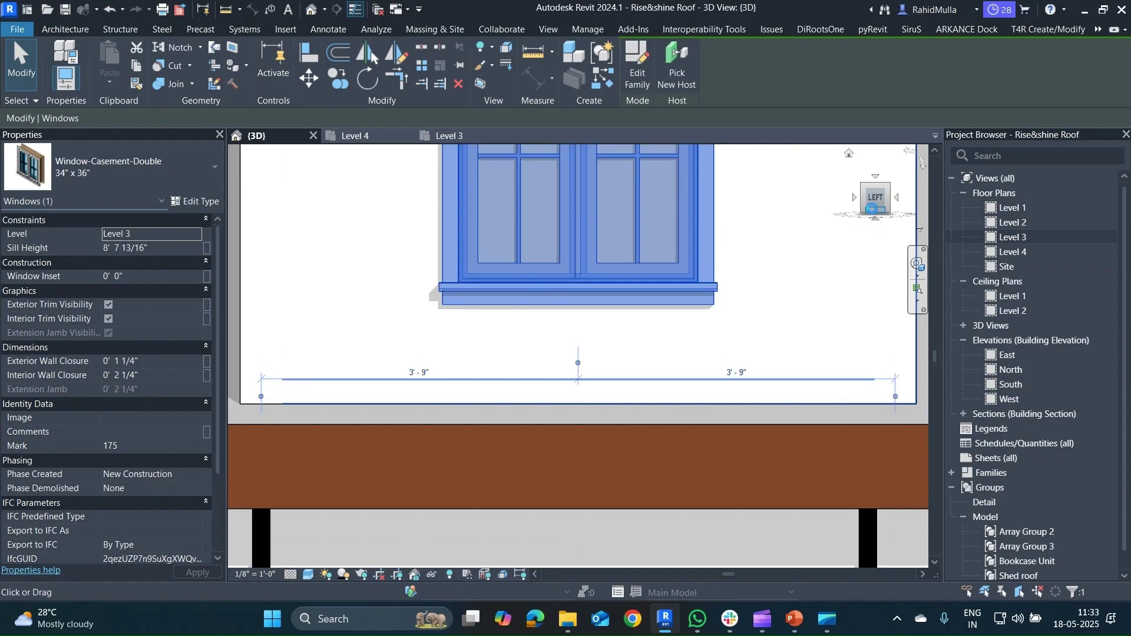
{"action": "key", "text": "Down"}
{"action": "left_click", "coordinate": [794, 153]}
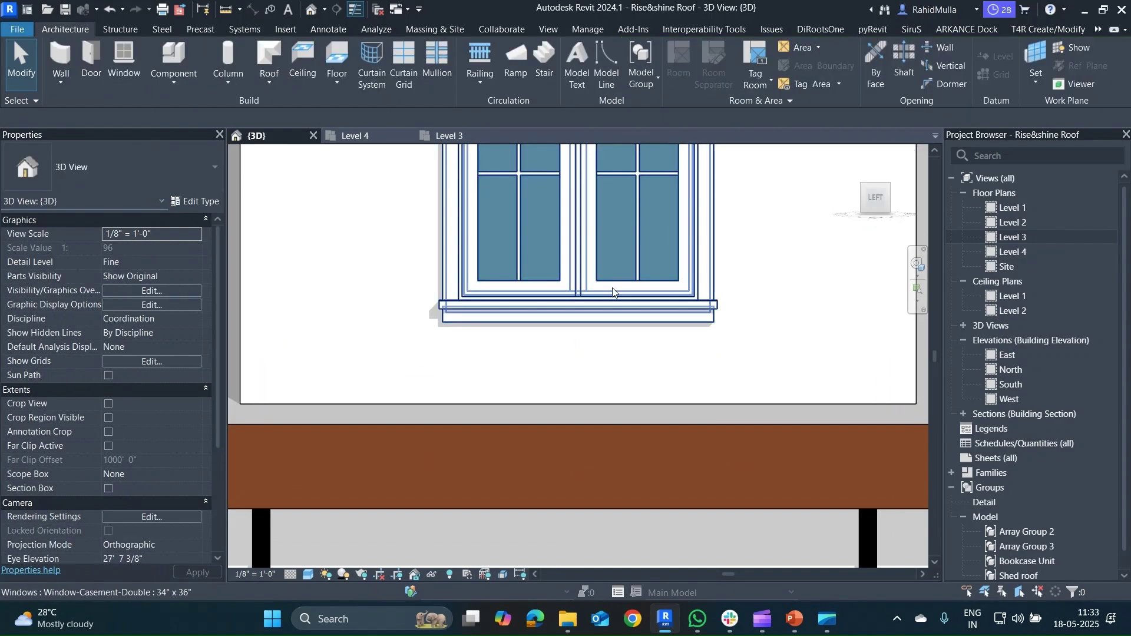
- Isolate the dormer's gable roof in the 3D view with a section box
{"action": "scroll", "coordinate": [612, 293], "scroll_direction": "down", "scroll_amount": 6}
{"action": "middle_click_drag", "start_coordinate": [627, 298], "coordinate": [546, 335], "text": "shift"}
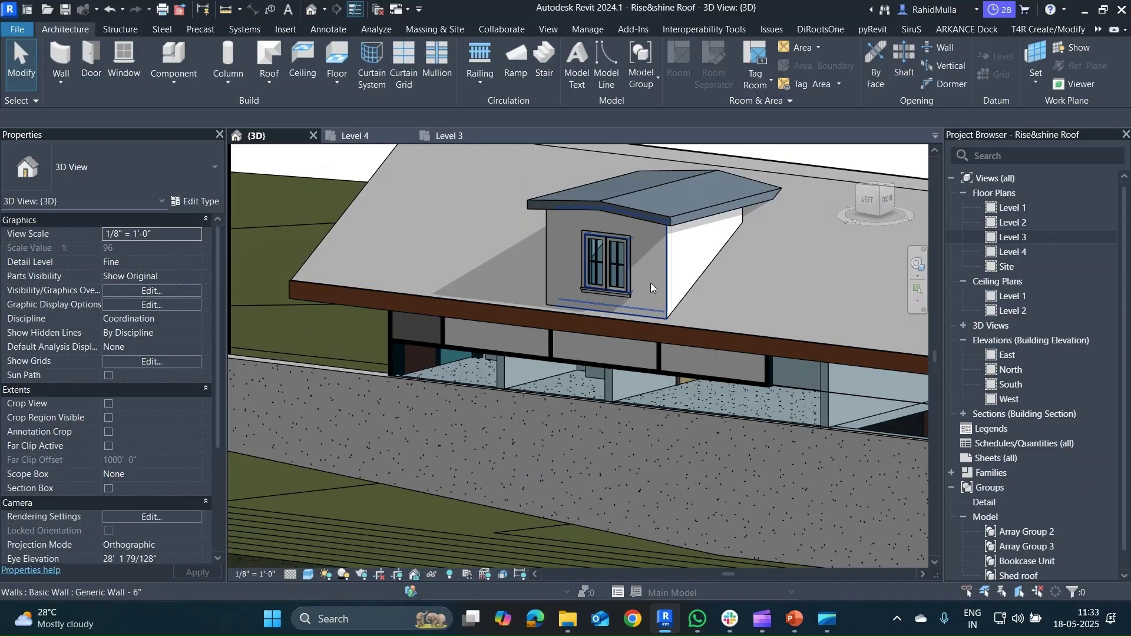
{"action": "middle_click_drag", "start_coordinate": [650, 287], "coordinate": [687, 288], "text": "shift"}
{"action": "scroll", "coordinate": [683, 283], "scroll_direction": "down", "scroll_amount": 5}
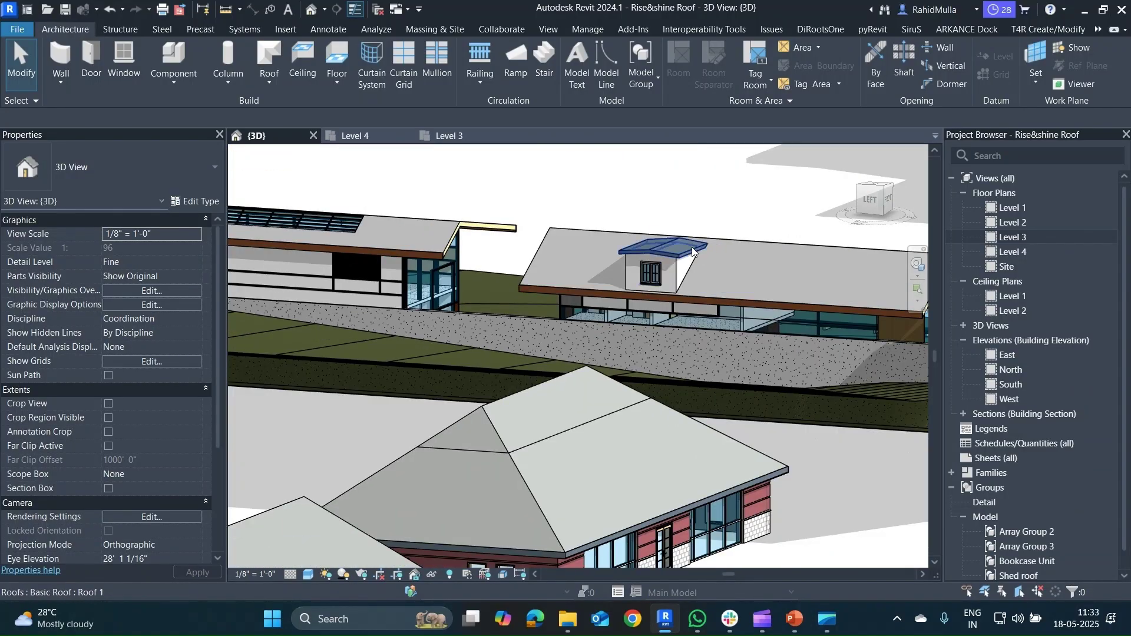
{"action": "left_click", "coordinate": [691, 250]}
{"action": "key", "text": "b"}
{"action": "key", "text": "x"}
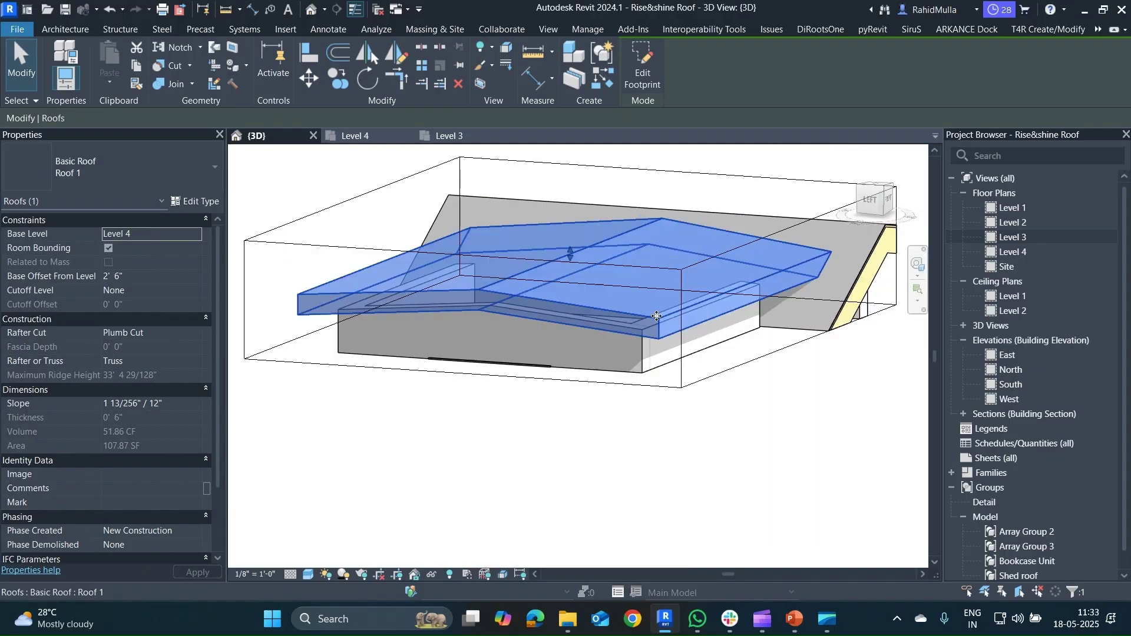
- Resize the section box so it encloses the whole dormer with its walls, window and the main roof slope below
{"action": "left_click", "coordinate": [745, 365]}
{"action": "scroll", "coordinate": [746, 367], "scroll_direction": "down", "scroll_amount": 3}
{"action": "middle_click_drag", "start_coordinate": [637, 351], "coordinate": [628, 307]}
{"action": "left_click_drag", "start_coordinate": [629, 311], "coordinate": [656, 434]}
{"action": "left_click_drag", "start_coordinate": [757, 348], "coordinate": [629, 331]}
{"action": "middle_click_drag", "start_coordinate": [589, 331], "coordinate": [609, 370], "text": "shift"}
{"action": "scroll", "coordinate": [571, 360], "scroll_direction": "up", "scroll_amount": 3}
{"action": "scroll", "coordinate": [609, 371], "scroll_direction": "down", "scroll_amount": 1}
{"action": "left_click_drag", "start_coordinate": [609, 357], "coordinate": [738, 473]}
{"action": "middle_click_drag", "start_coordinate": [699, 436], "coordinate": [713, 402], "text": "shift"}
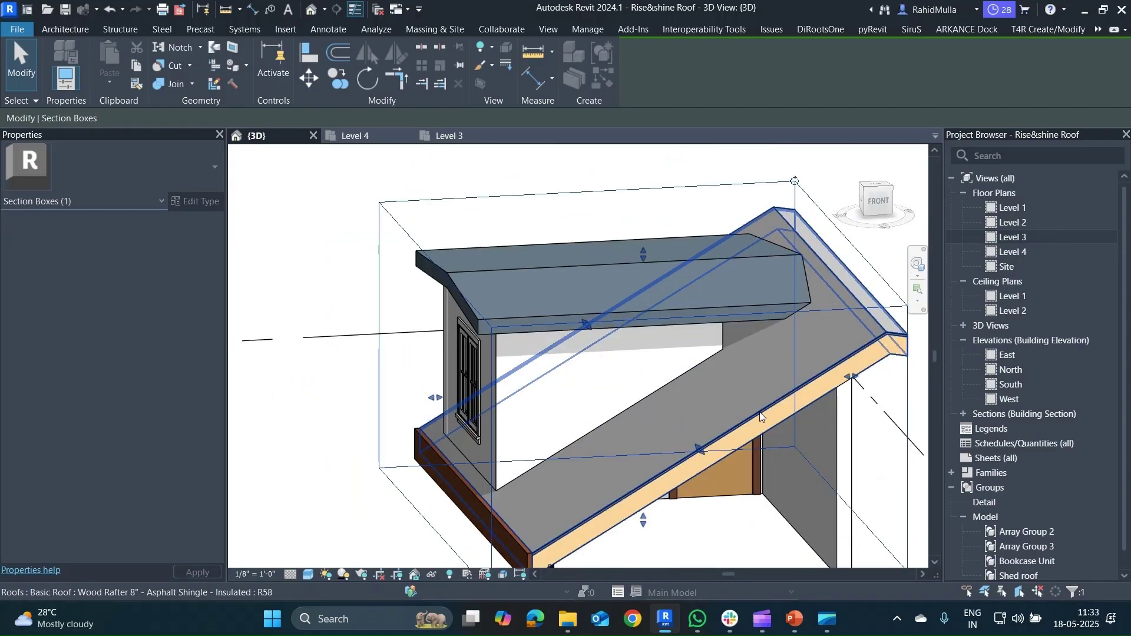
- Open the main roof's footprint sketch for editing in the Level 4 plan, displayed as wireframe around the dormer
{"action": "key", "text": "Escape"}
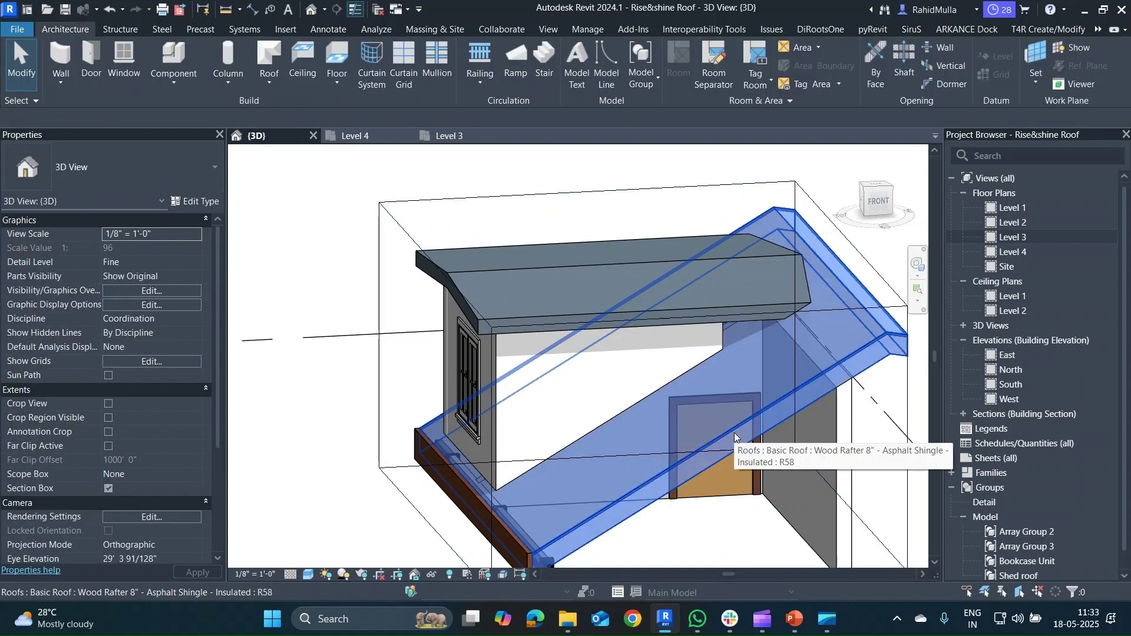
{"action": "left_click", "coordinate": [720, 416]}
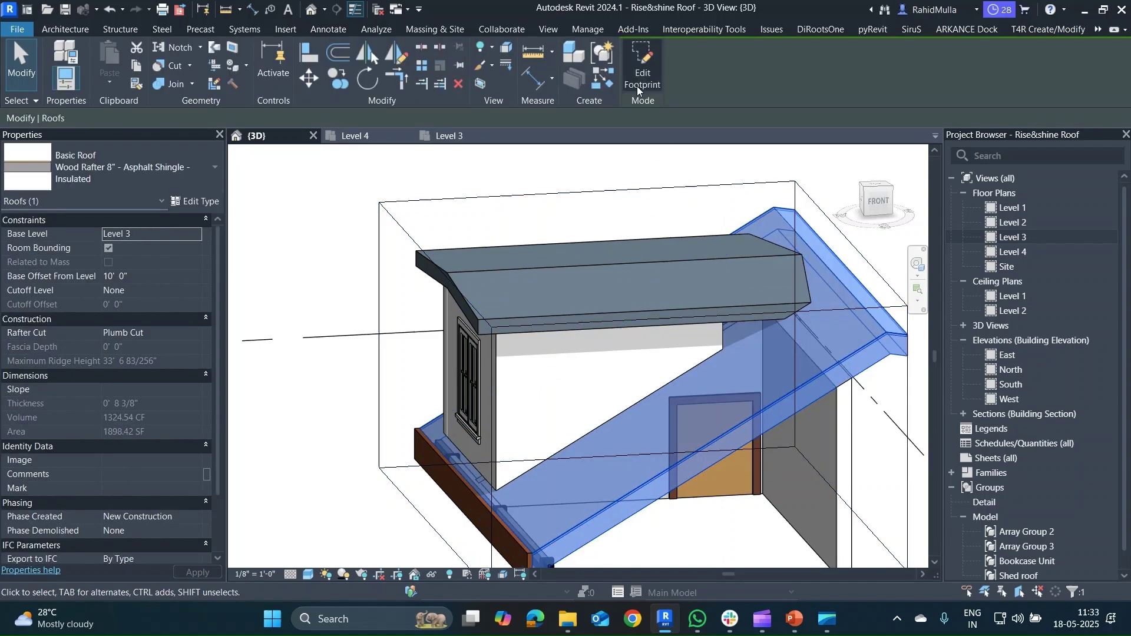
{"action": "left_click", "coordinate": [640, 71]}
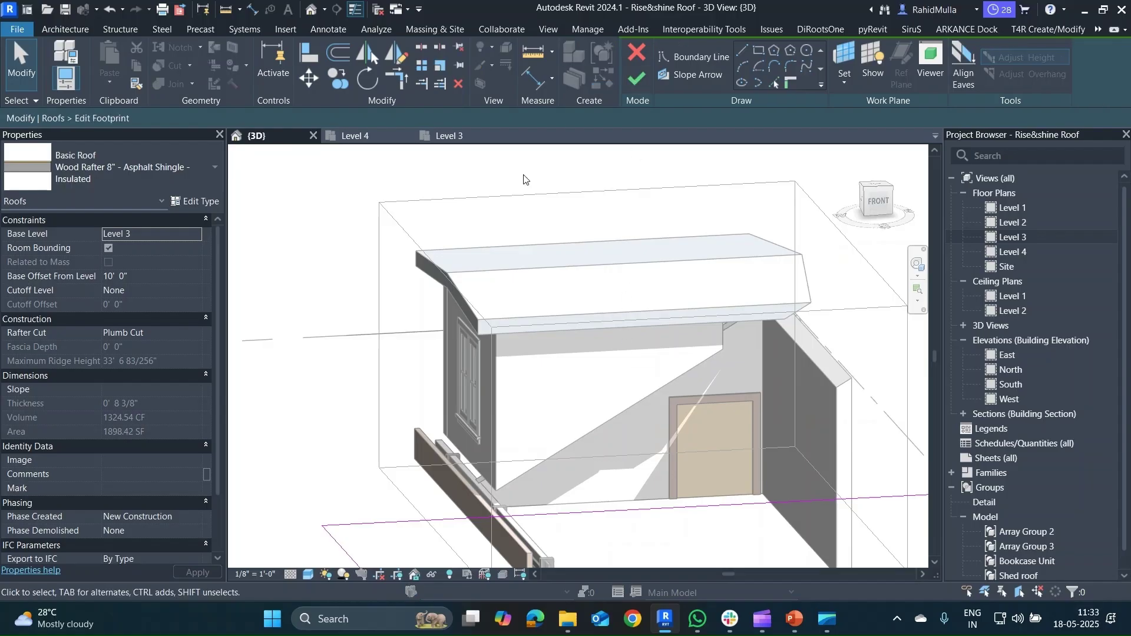
{"action": "left_click", "coordinate": [377, 136]}
{"action": "scroll", "coordinate": [609, 326], "scroll_direction": "up", "scroll_amount": 5}
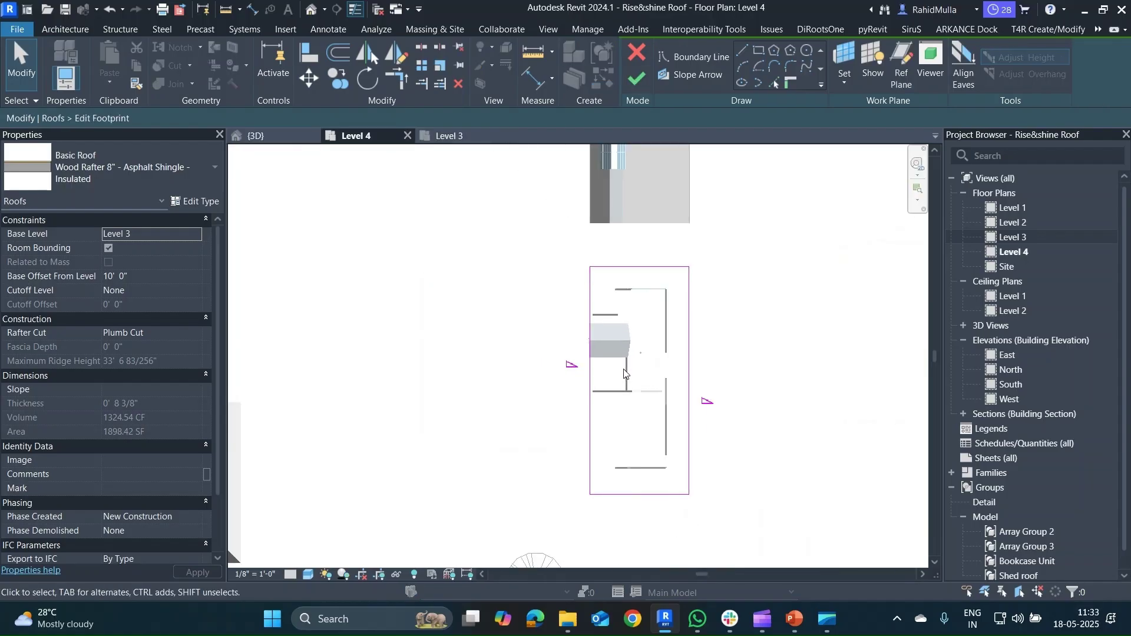
{"action": "scroll", "coordinate": [595, 289], "scroll_direction": "up", "scroll_amount": 2}
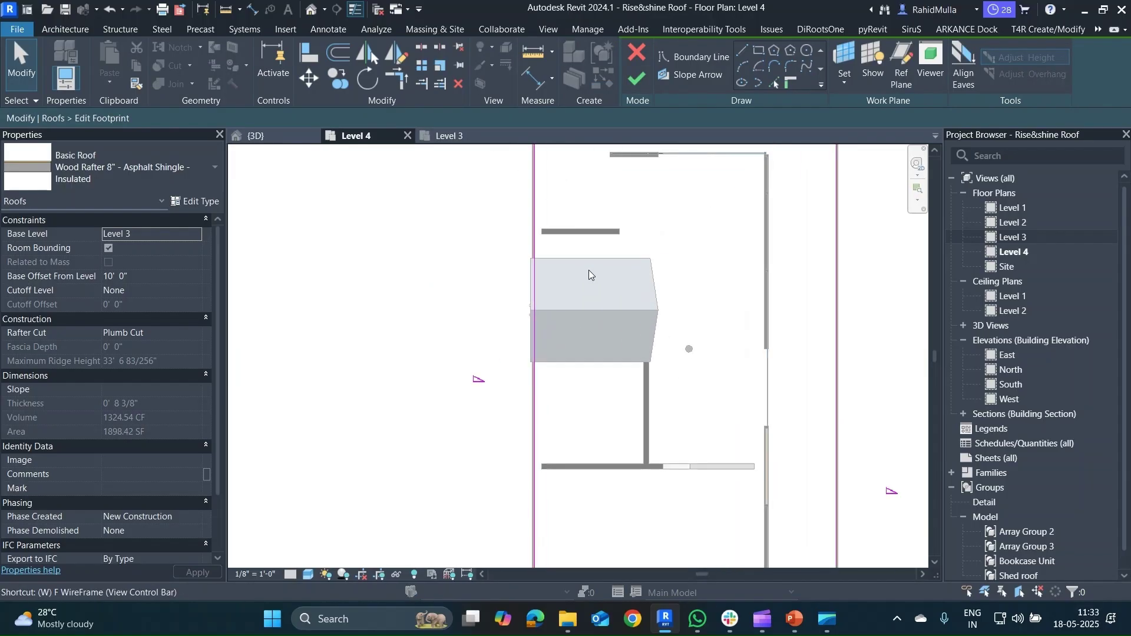
{"action": "key", "text": "w"}
{"action": "key", "text": "f"}
{"action": "scroll", "coordinate": [590, 266], "scroll_direction": "up", "scroll_amount": 1}
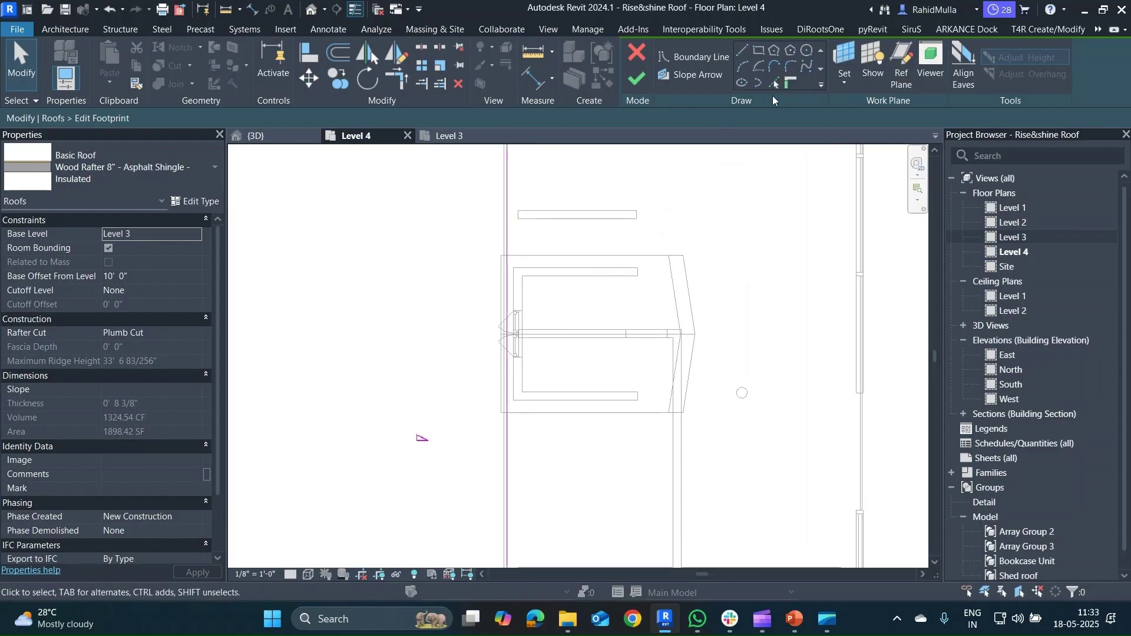
- Add footprint boundary lines along the outer faces of the dormer's three walls and trim the corner where two of them meet
{"action": "left_click", "coordinate": [775, 82]}
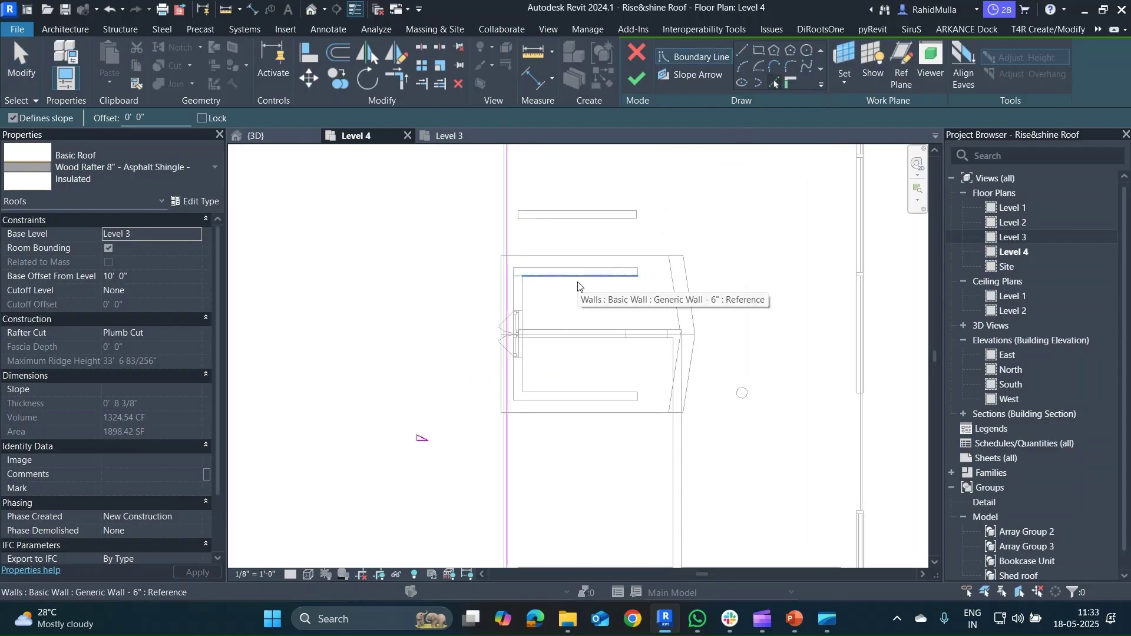
{"action": "left_click", "coordinate": [574, 269]}
{"action": "scroll", "coordinate": [530, 282], "scroll_direction": "up", "scroll_amount": 2}
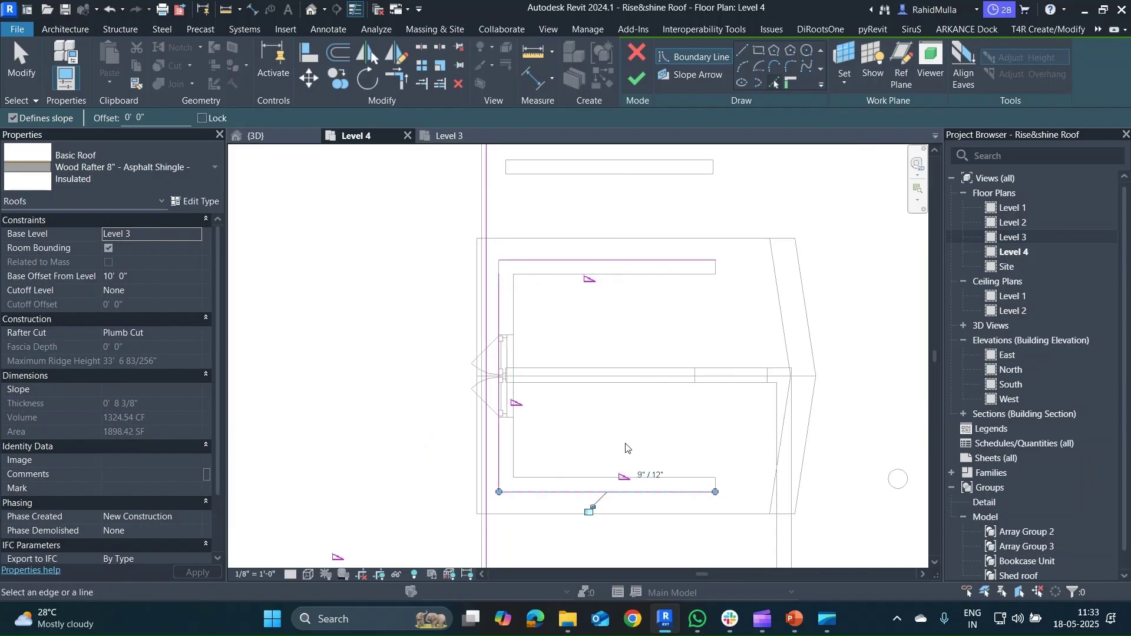
{"action": "key", "text": "t"}
{"action": "key", "text": "r"}
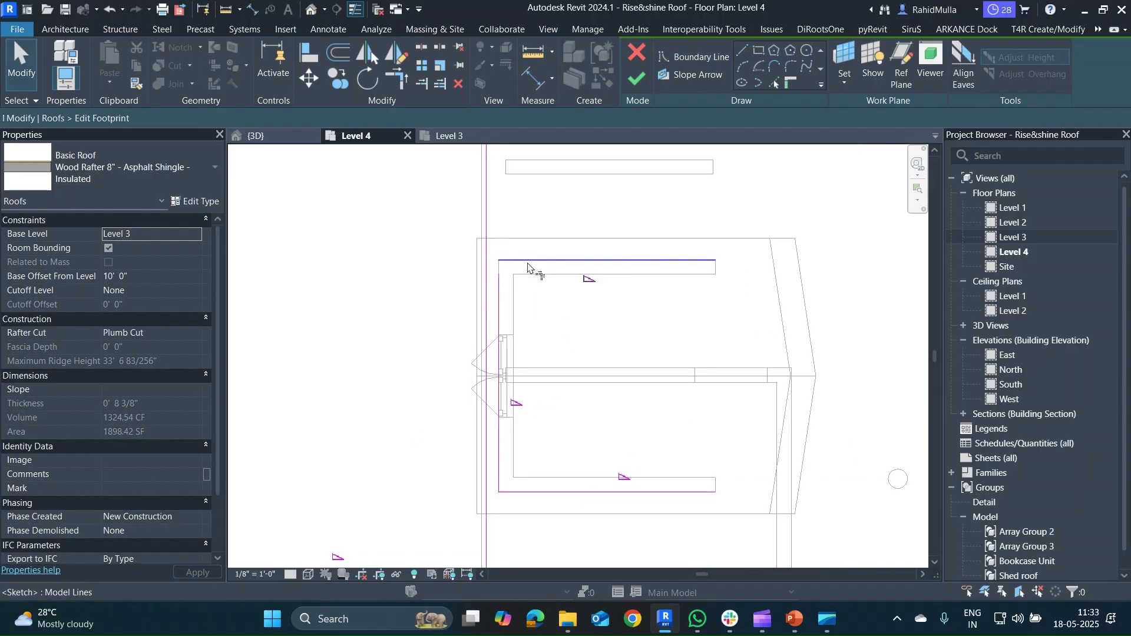
{"action": "left_click", "coordinate": [527, 263]}
{"action": "left_click", "coordinate": [502, 286]}
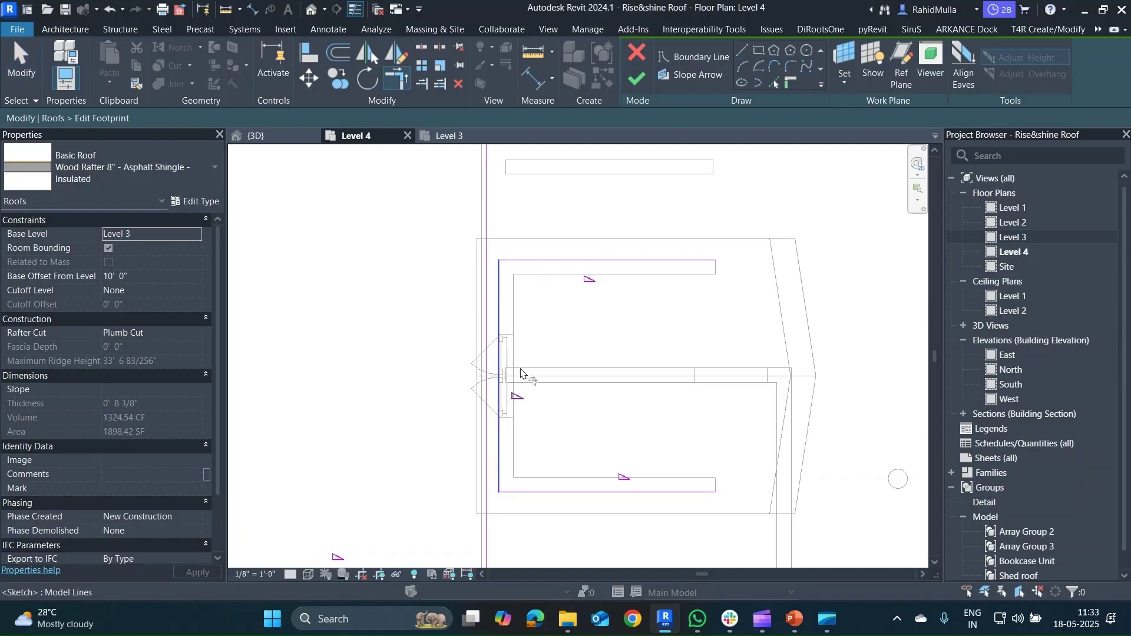
- Close the dormer opening boundary with a straight line joining the free ends of the two side walls
{"action": "key", "text": "l"}
{"action": "key", "text": "i"}
{"action": "left_click", "coordinate": [715, 260]}
{"action": "left_click", "coordinate": [701, 457]}
{"action": "key", "text": "Escape"}
{"action": "key", "text": "Escape"}
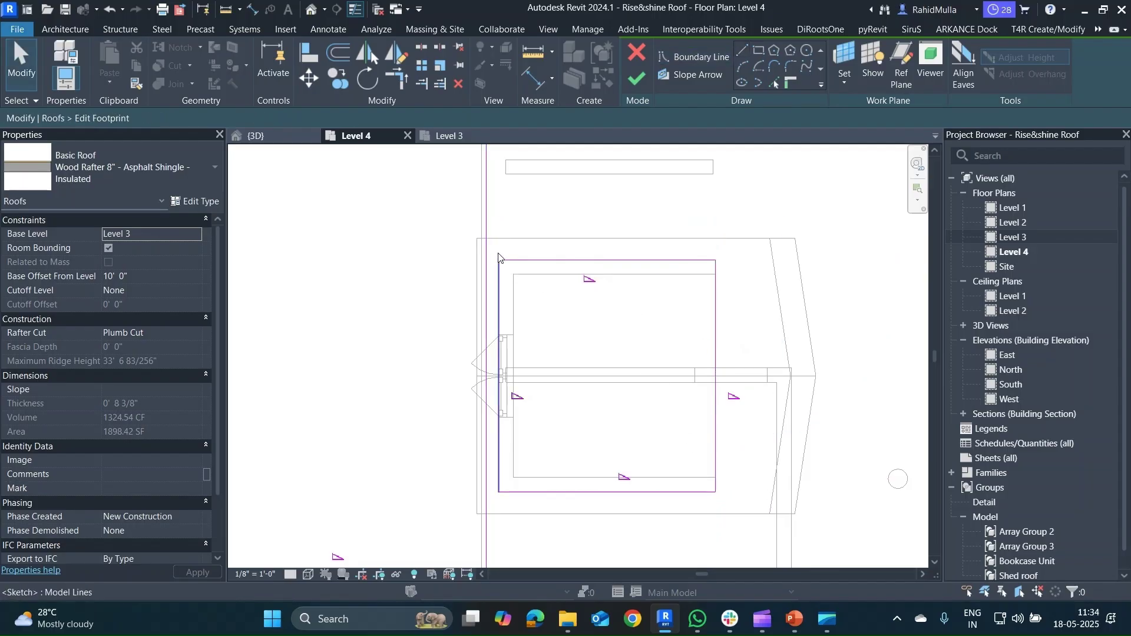
- Remove the slope definition from the four dormer opening lines and finish the main roof's footprint, accepting the wall warnings
{"action": "left_click", "coordinate": [164, 168]}
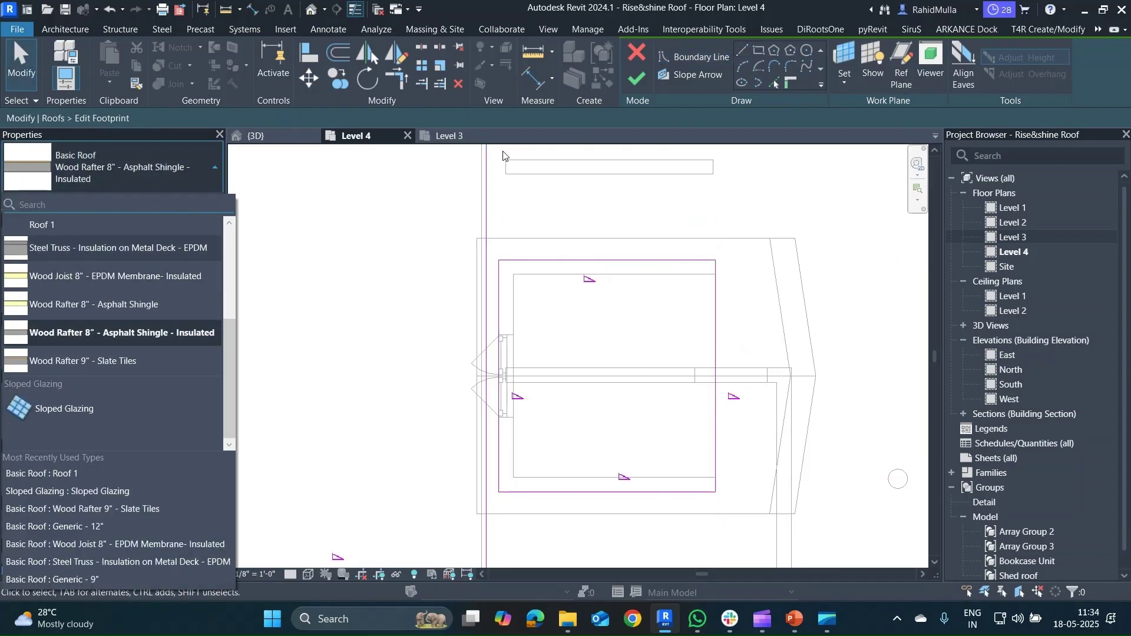
{"action": "left_click", "coordinate": [649, 235]}
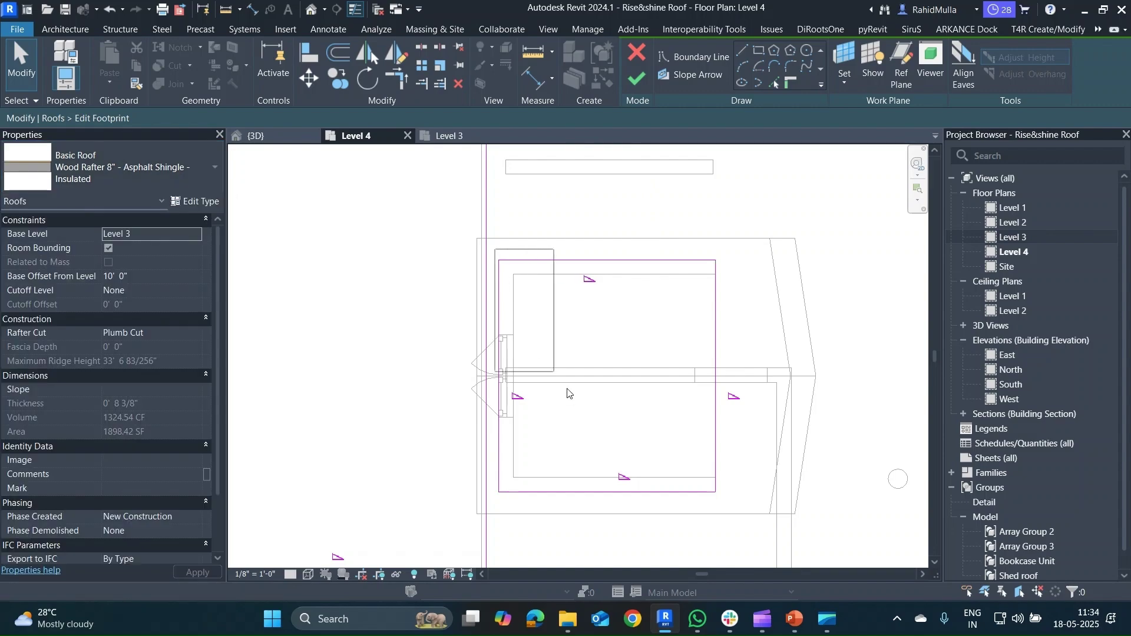
{"action": "left_click_drag", "start_coordinate": [567, 389], "coordinate": [748, 515]}
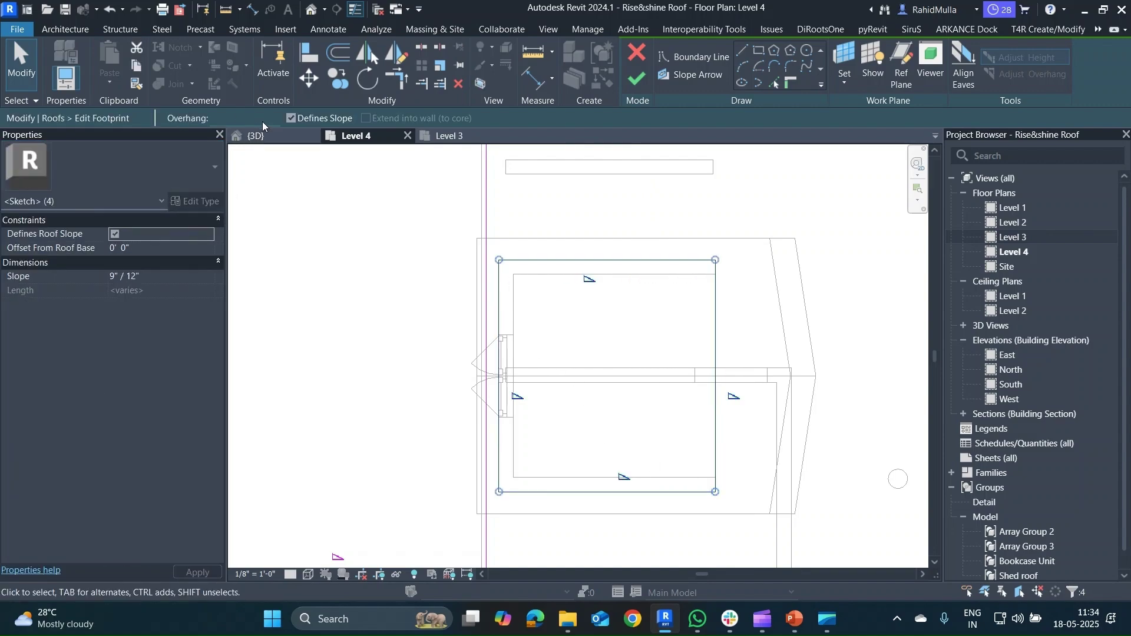
{"action": "left_click", "coordinate": [642, 75]}
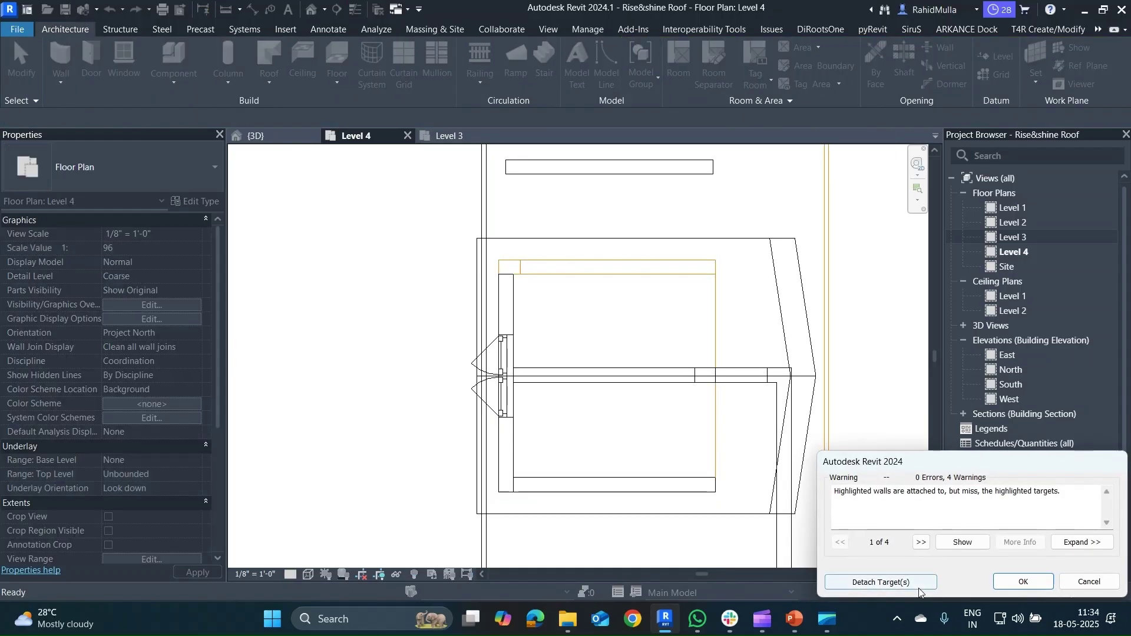
{"action": "left_click", "coordinate": [1022, 582]}
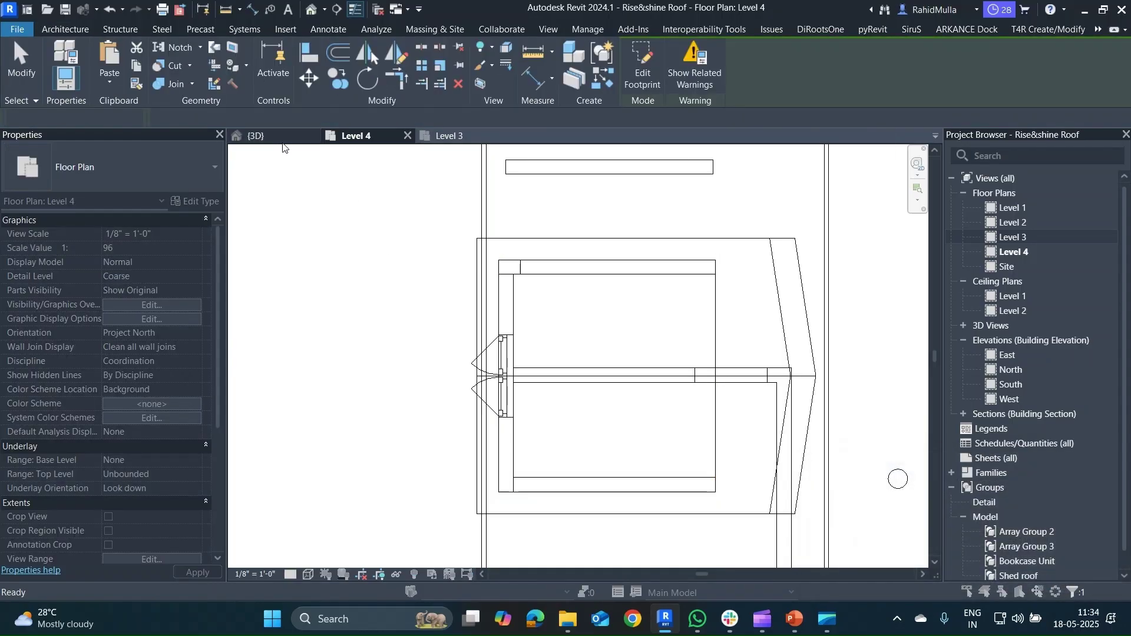
- Examine the new opening in the main roof beneath the dormer from several sides in the 3D view
{"action": "left_click", "coordinate": [285, 139]}
{"action": "middle_click_drag", "start_coordinate": [654, 355], "coordinate": [607, 290], "text": "shift"}
{"action": "left_click", "coordinate": [356, 190]}
{"action": "middle_click_drag", "start_coordinate": [367, 272], "coordinate": [666, 391], "text": "shift"}
{"action": "scroll", "coordinate": [666, 391], "scroll_direction": "down", "scroll_amount": 3}
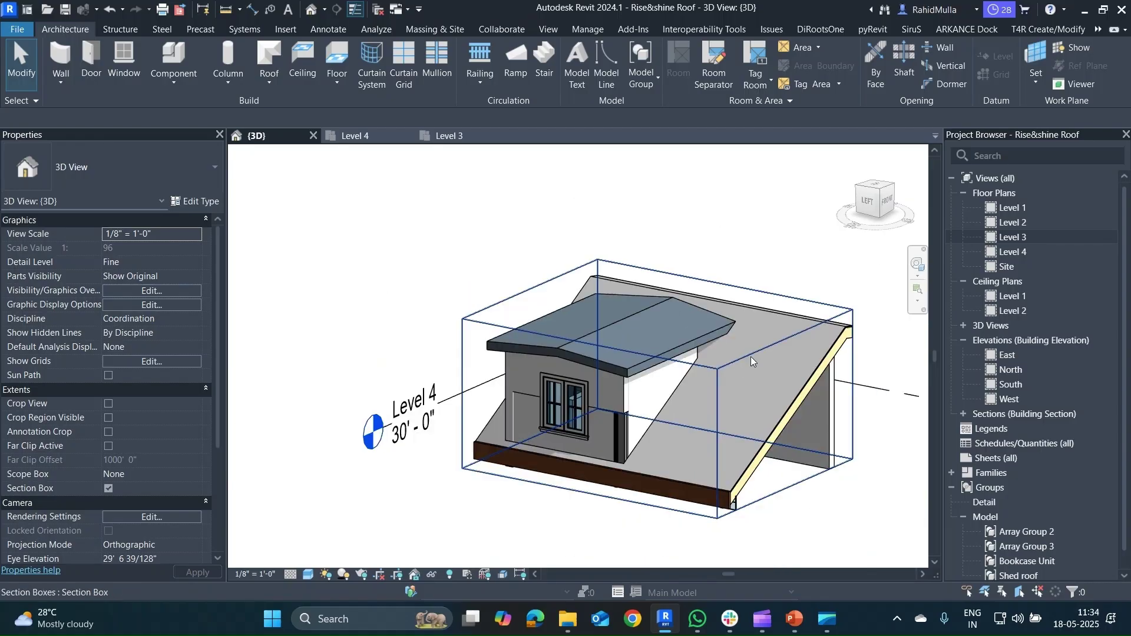
{"action": "left_click", "coordinate": [750, 356]}
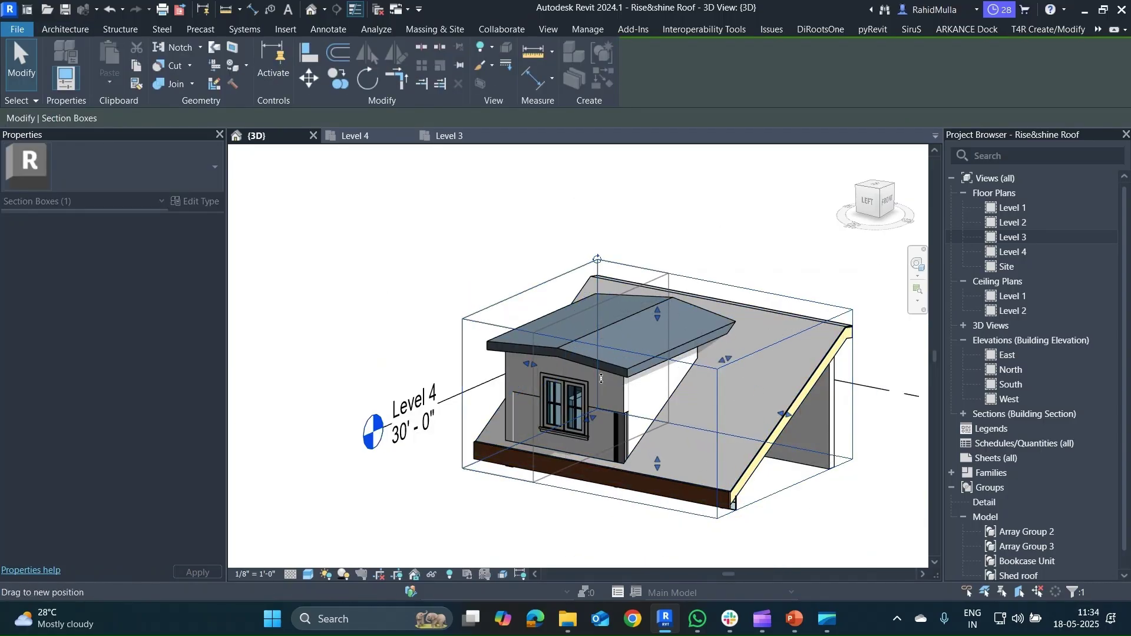
{"action": "middle_click_drag", "start_coordinate": [607, 381], "coordinate": [451, 382], "text": "shift"}
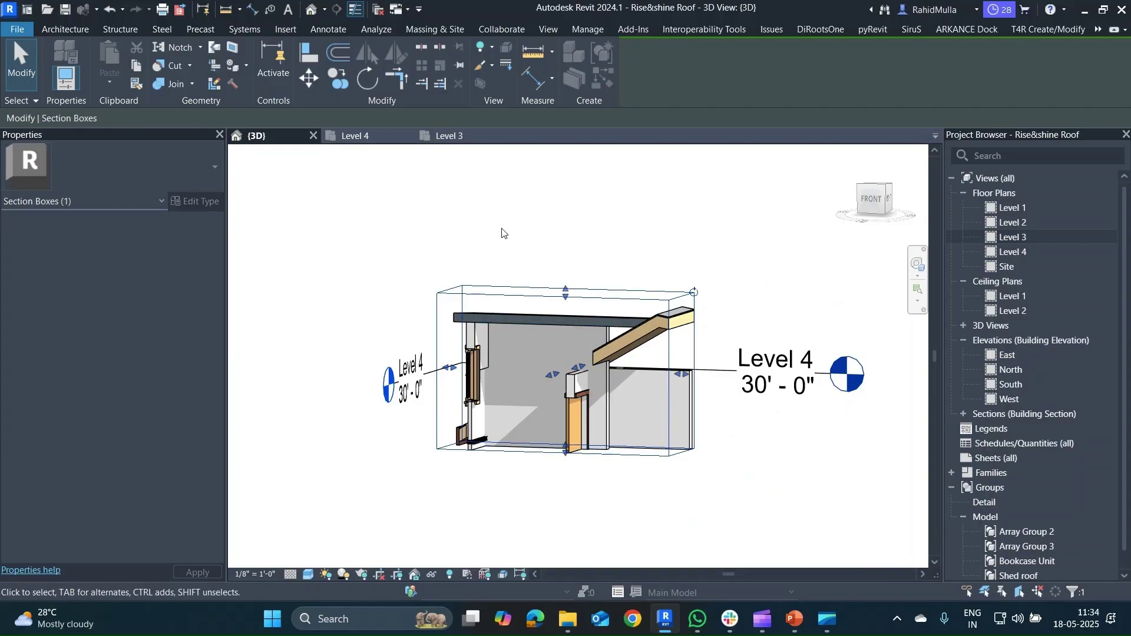
- Turn off the 3D view's section box and inspect the finished dormer on the whole house
{"action": "key", "text": "Escape"}
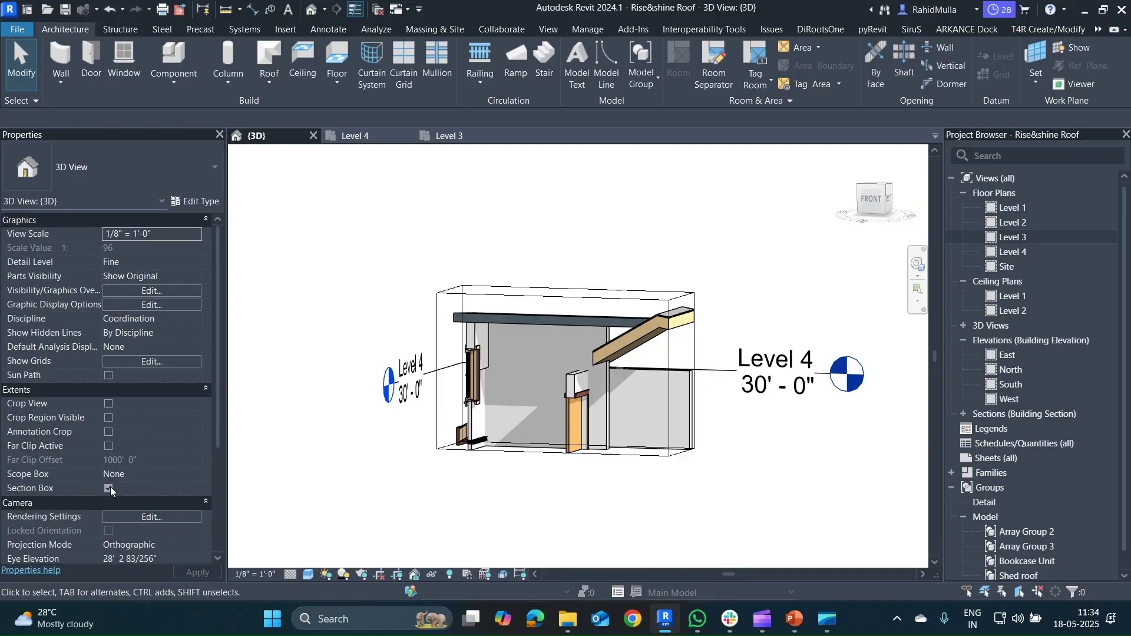
{"action": "left_click", "coordinate": [108, 488]}
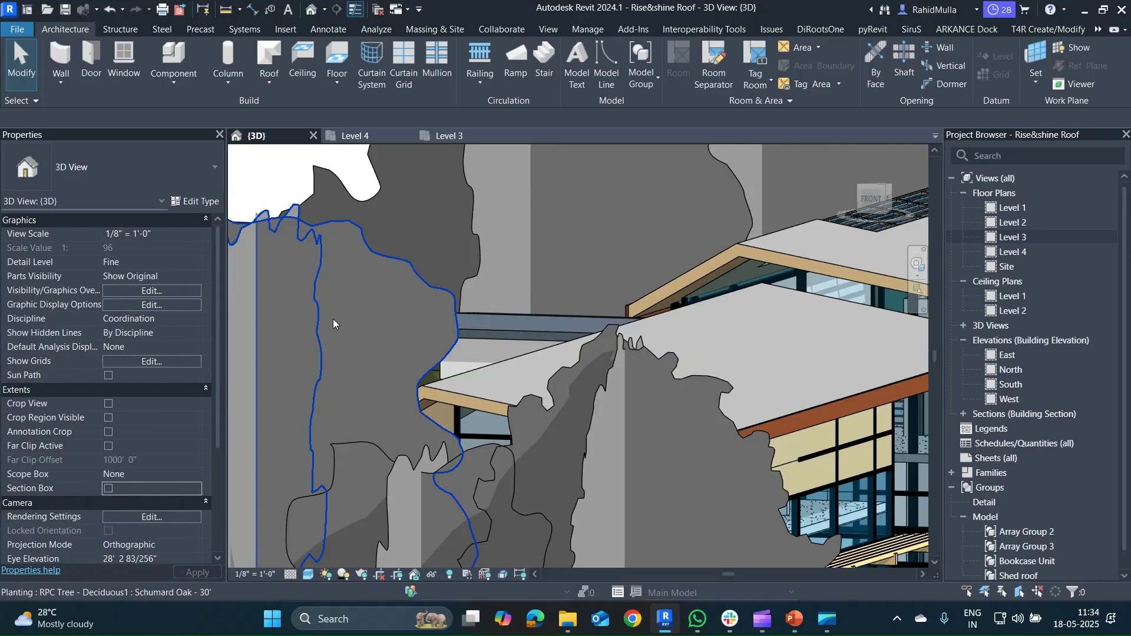
{"action": "scroll", "coordinate": [333, 318], "scroll_direction": "down", "scroll_amount": 5}
{"action": "middle_click_drag", "start_coordinate": [329, 377], "coordinate": [788, 417], "text": "shift"}
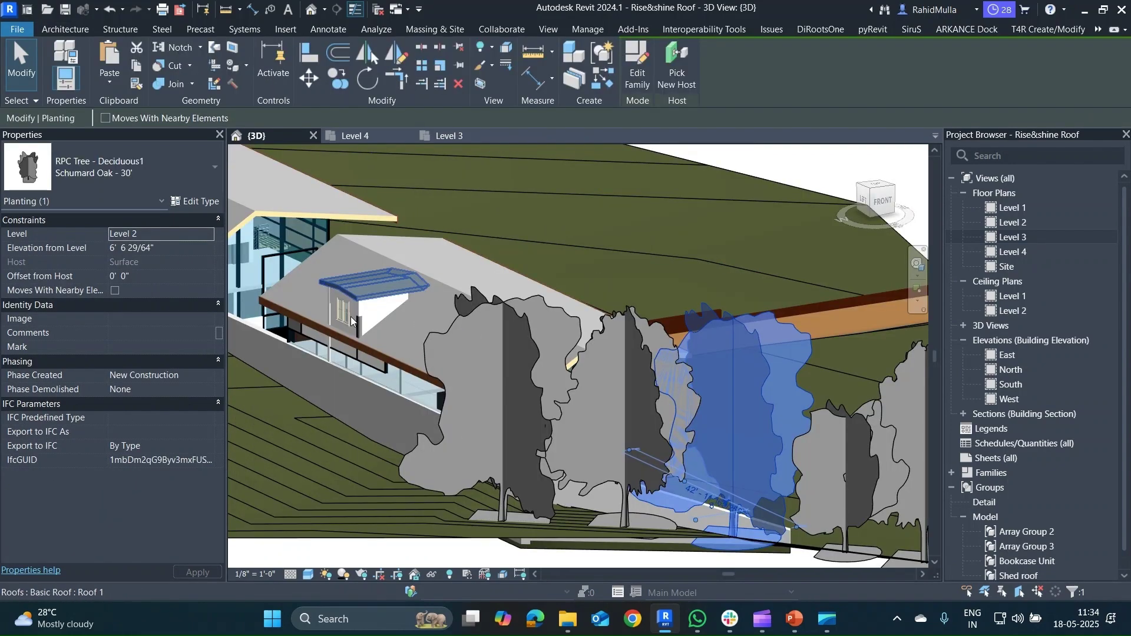
{"action": "middle_click_drag", "start_coordinate": [362, 302], "coordinate": [391, 354], "text": "shift"}
{"action": "scroll", "coordinate": [707, 357], "scroll_direction": "down", "scroll_amount": 5}
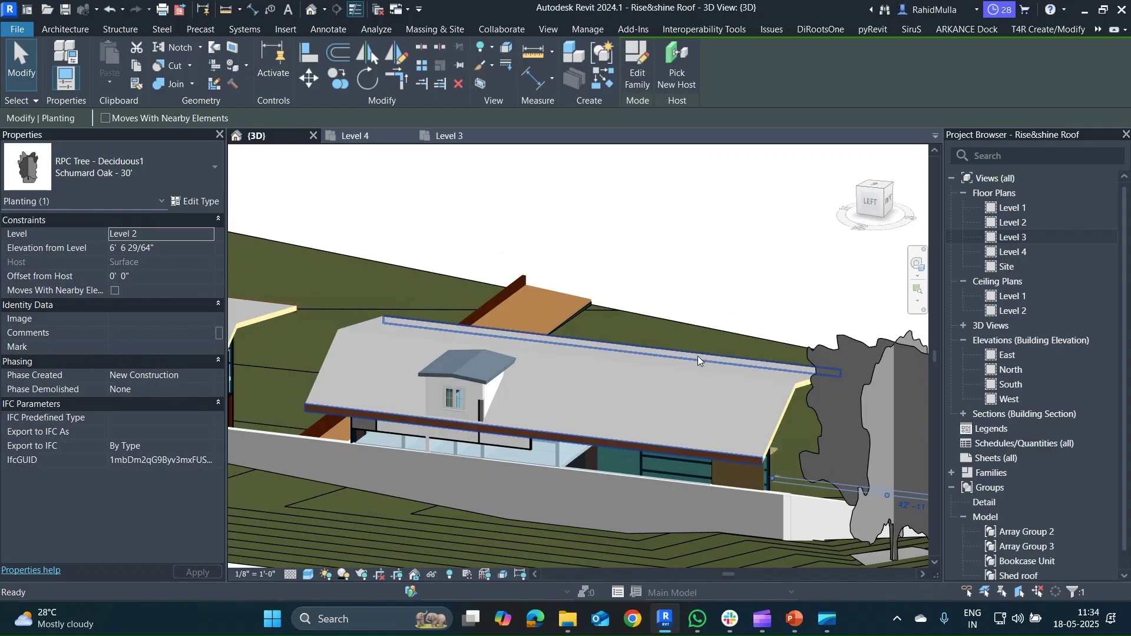
- Survey the site's buildings and bring the front of the two-storey grey building with the linked garage into view
{"action": "scroll", "coordinate": [555, 396], "scroll_direction": "down", "scroll_amount": 2}
{"action": "scroll", "coordinate": [554, 397], "scroll_direction": "down", "scroll_amount": 2}
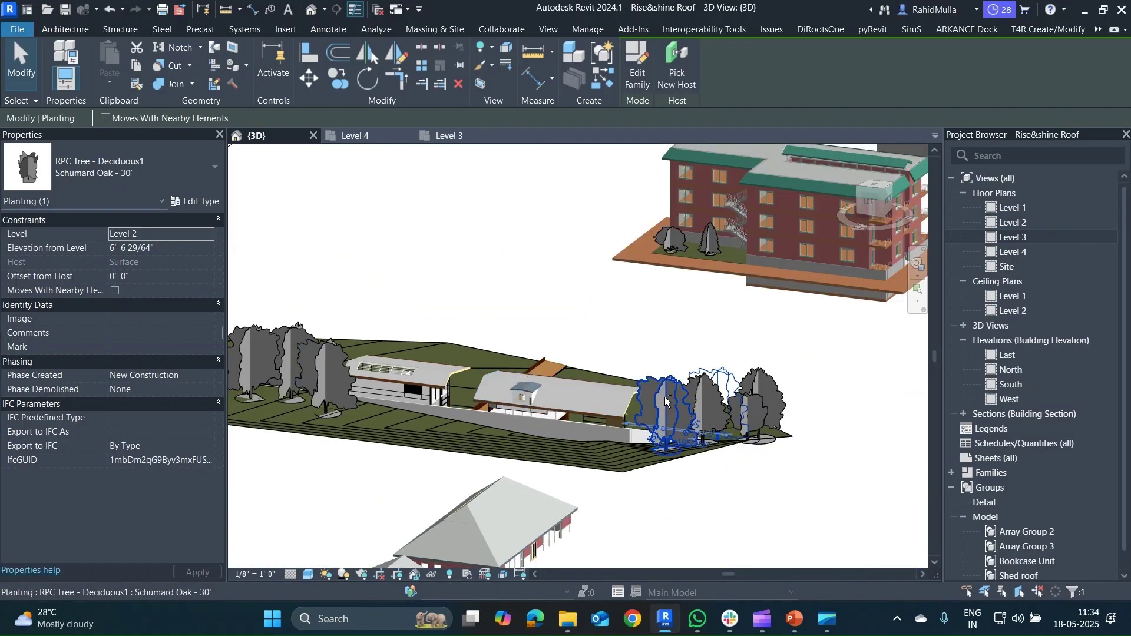
{"action": "middle_click_drag", "start_coordinate": [488, 441], "coordinate": [454, 308], "text": "shift"}
{"action": "scroll", "coordinate": [454, 309], "scroll_direction": "down", "scroll_amount": 3}
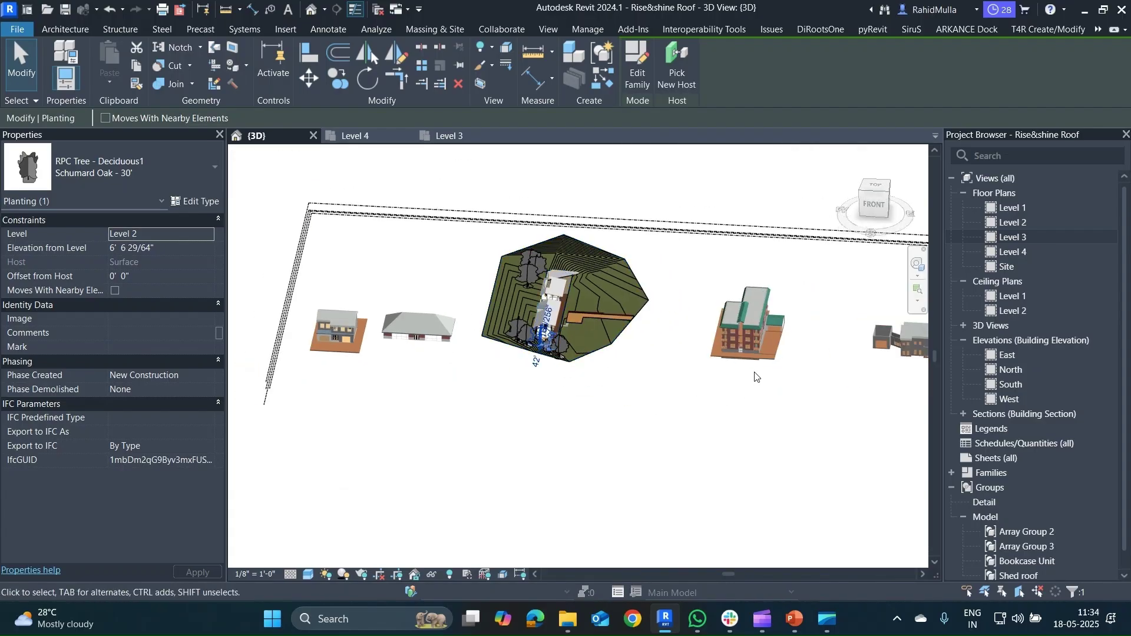
{"action": "middle_click_drag", "start_coordinate": [784, 393], "coordinate": [608, 383]}
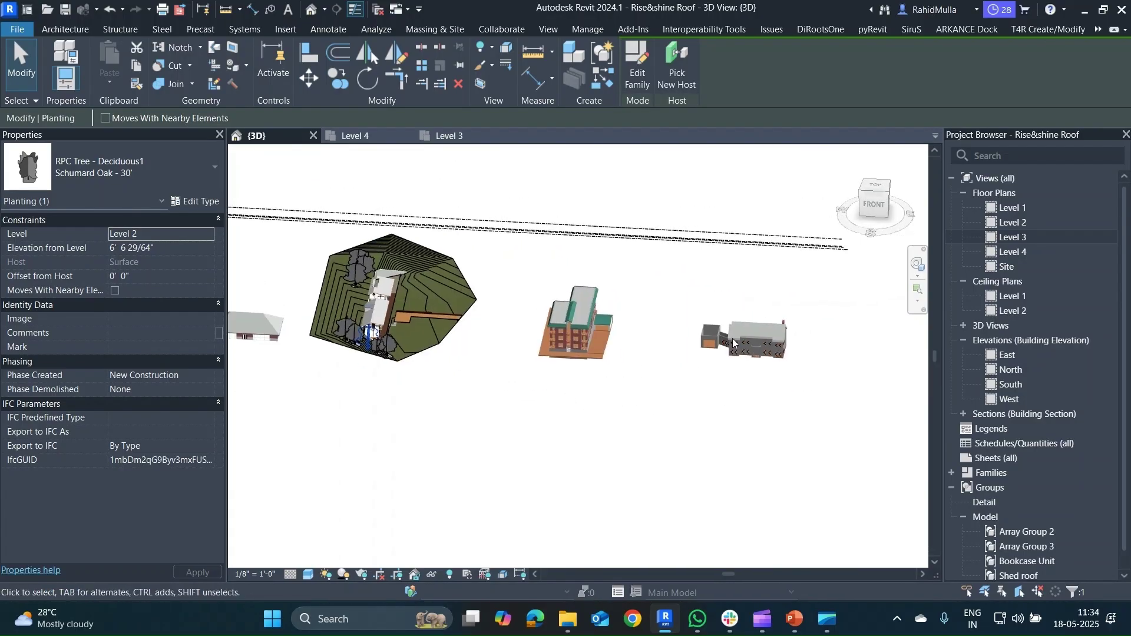
{"action": "scroll", "coordinate": [733, 342], "scroll_direction": "up", "scroll_amount": 5}
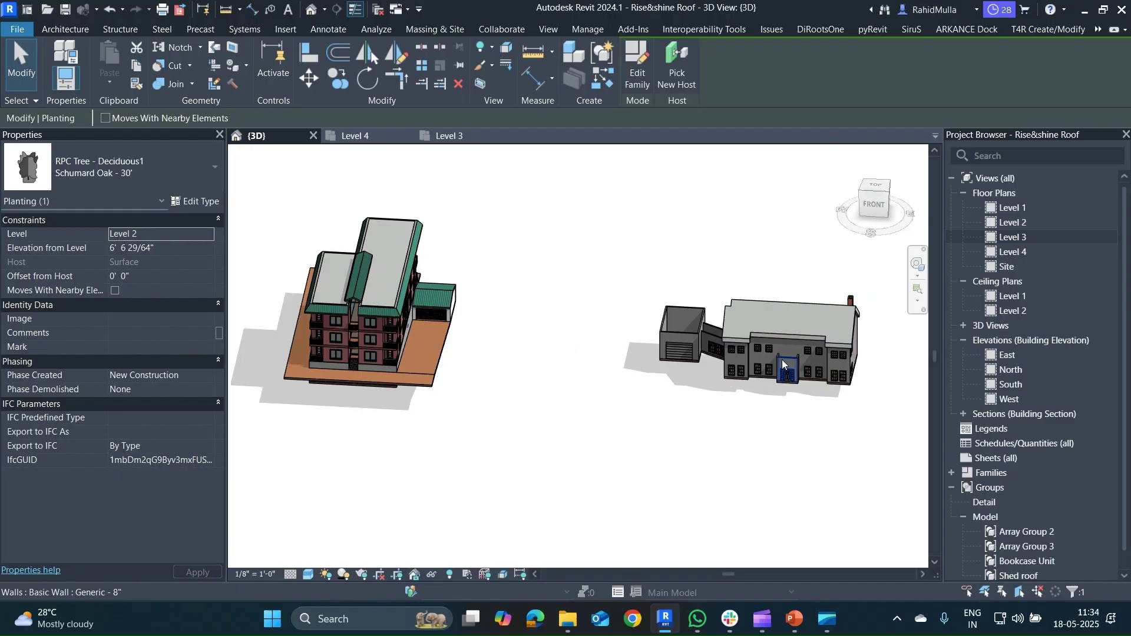
{"action": "scroll", "coordinate": [783, 360], "scroll_direction": "up", "scroll_amount": 4}
{"action": "middle_click_drag", "start_coordinate": [784, 359], "coordinate": [659, 396]}
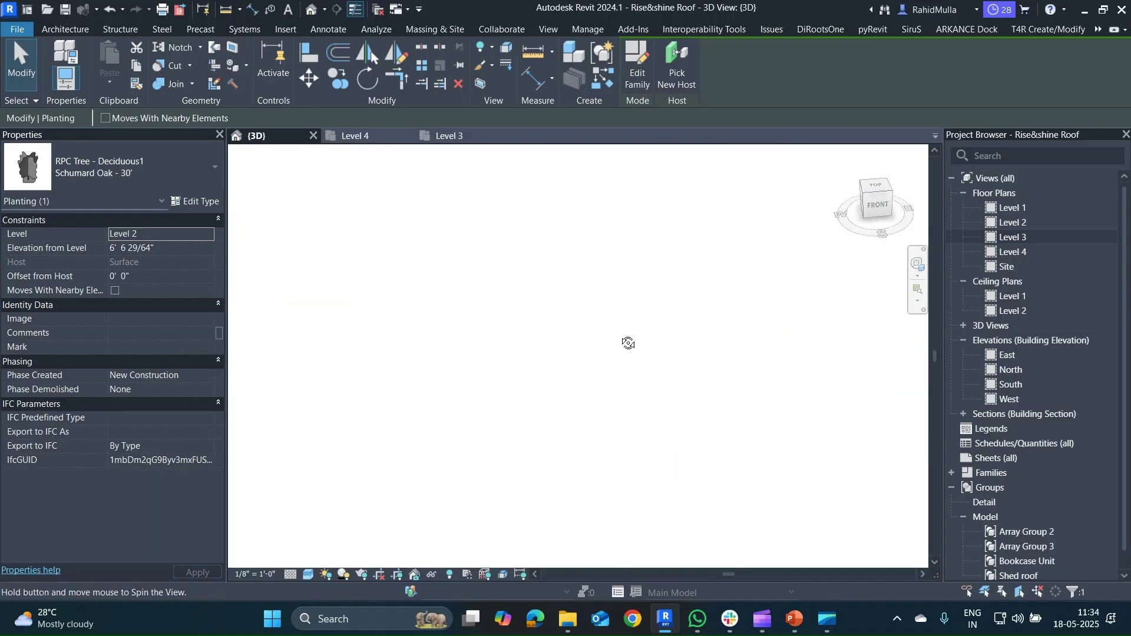
{"action": "middle_click_drag", "start_coordinate": [627, 343], "coordinate": [602, 264], "text": "shift"}
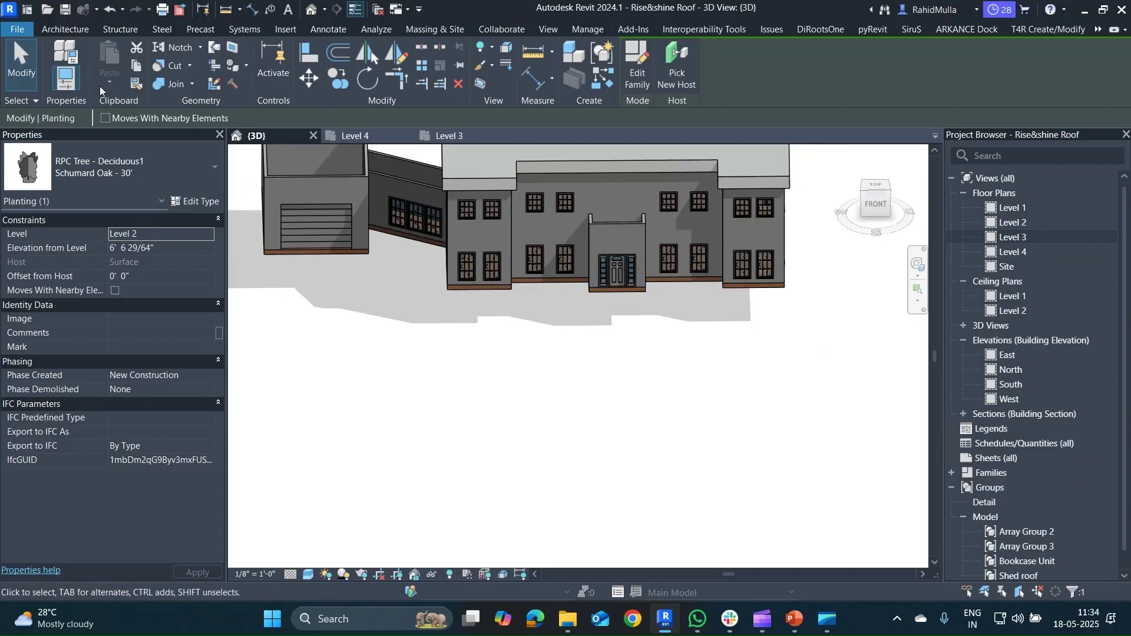
- Start a roof by footprint on the two-storey building and move its base to Level 4
{"action": "left_click", "coordinate": [69, 29]}
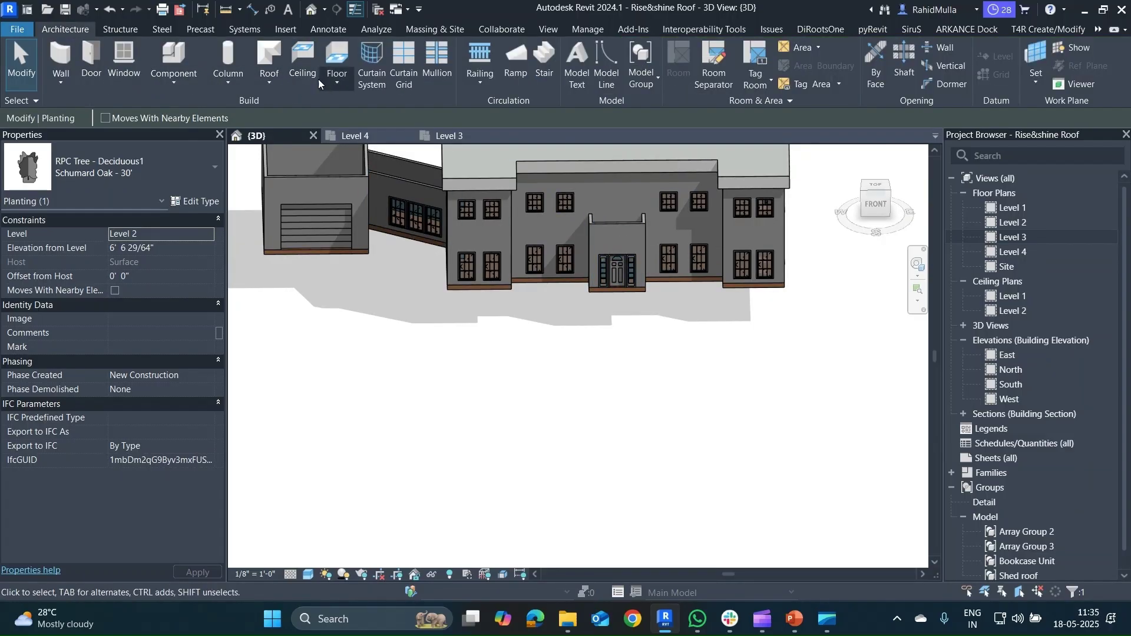
{"action": "left_click", "coordinate": [281, 83]}
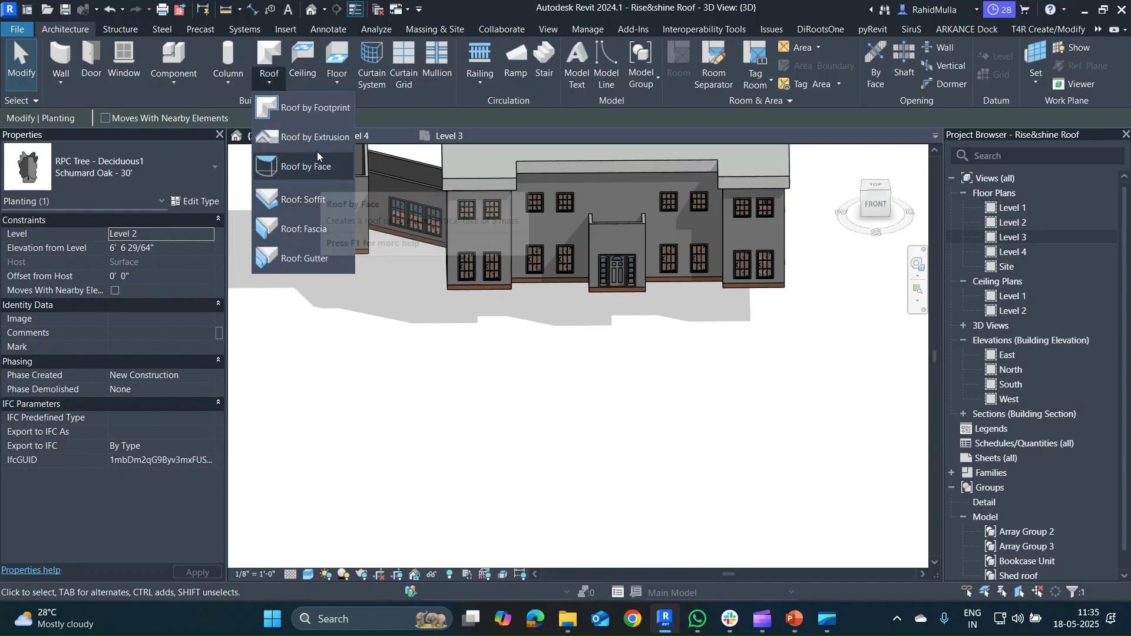
{"action": "left_click", "coordinate": [318, 120]}
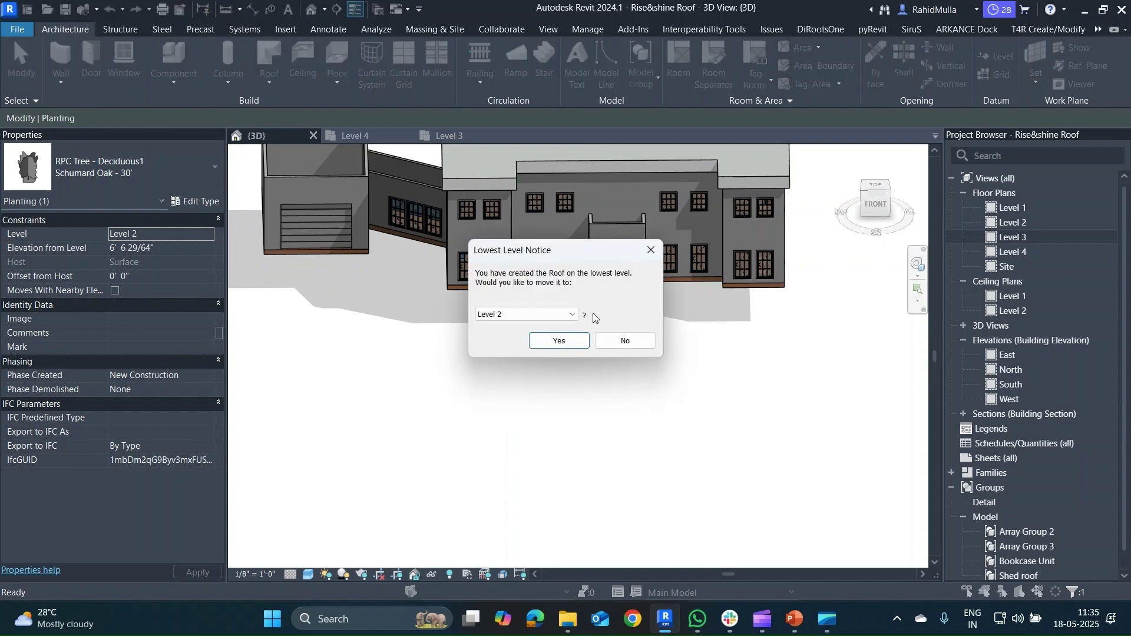
{"action": "left_click", "coordinate": [568, 314]}
{"action": "left_click", "coordinate": [517, 355]}
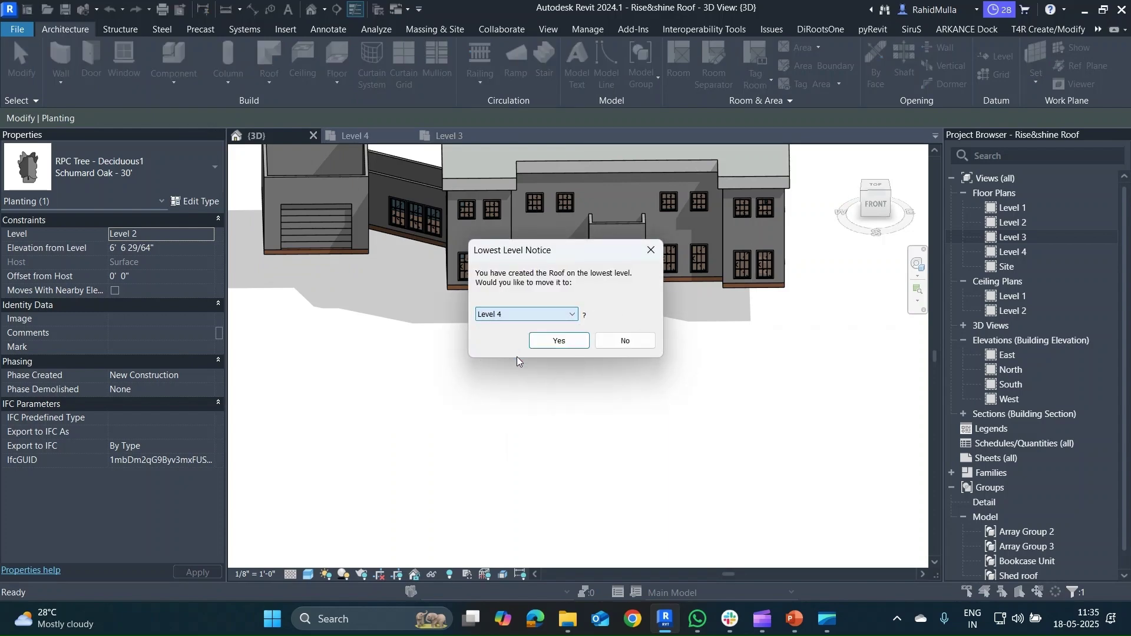
{"action": "left_click", "coordinate": [557, 341]}
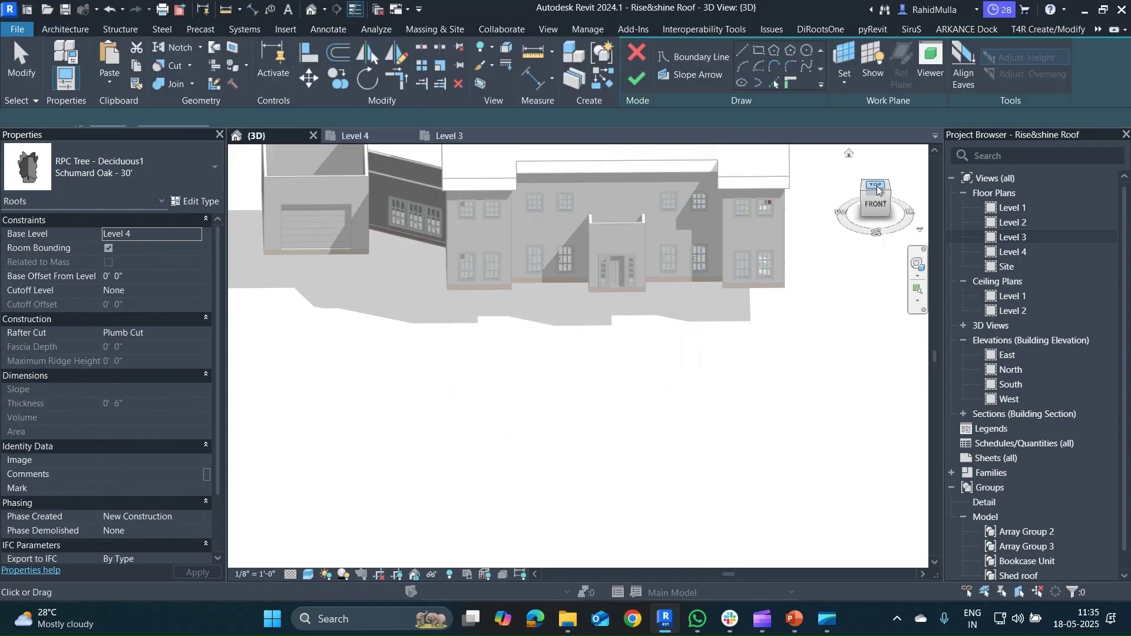
- From the top view, pick the front and both side walls of the entrance porch as roof boundaries with a 9" overhang
{"action": "left_click", "coordinate": [877, 187]}
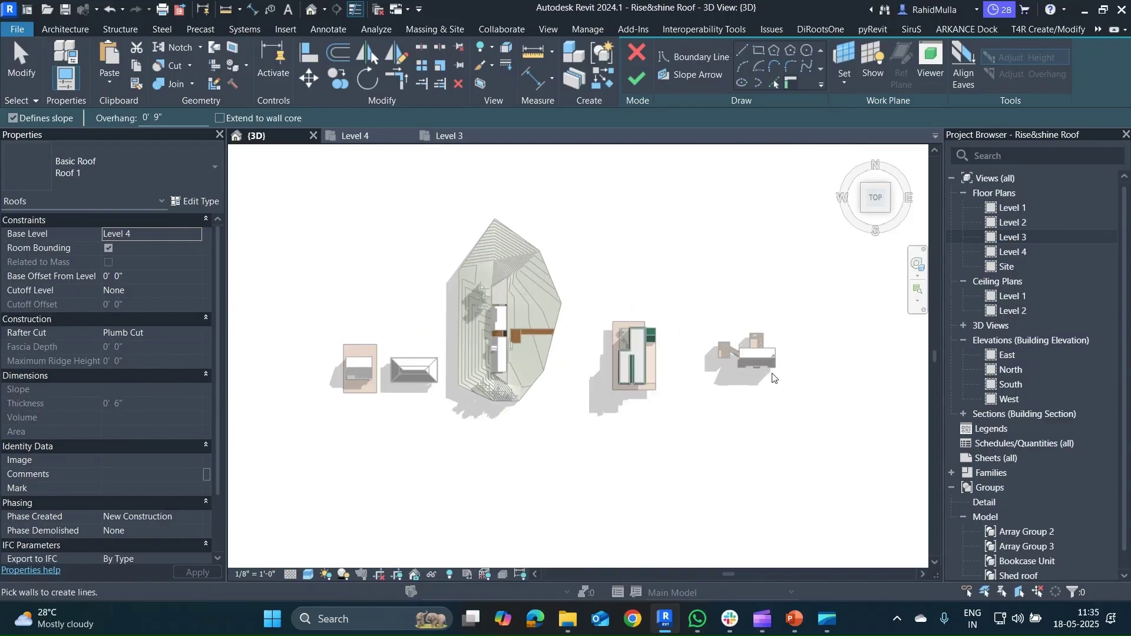
{"action": "scroll", "coordinate": [773, 378], "scroll_direction": "up", "scroll_amount": 5}
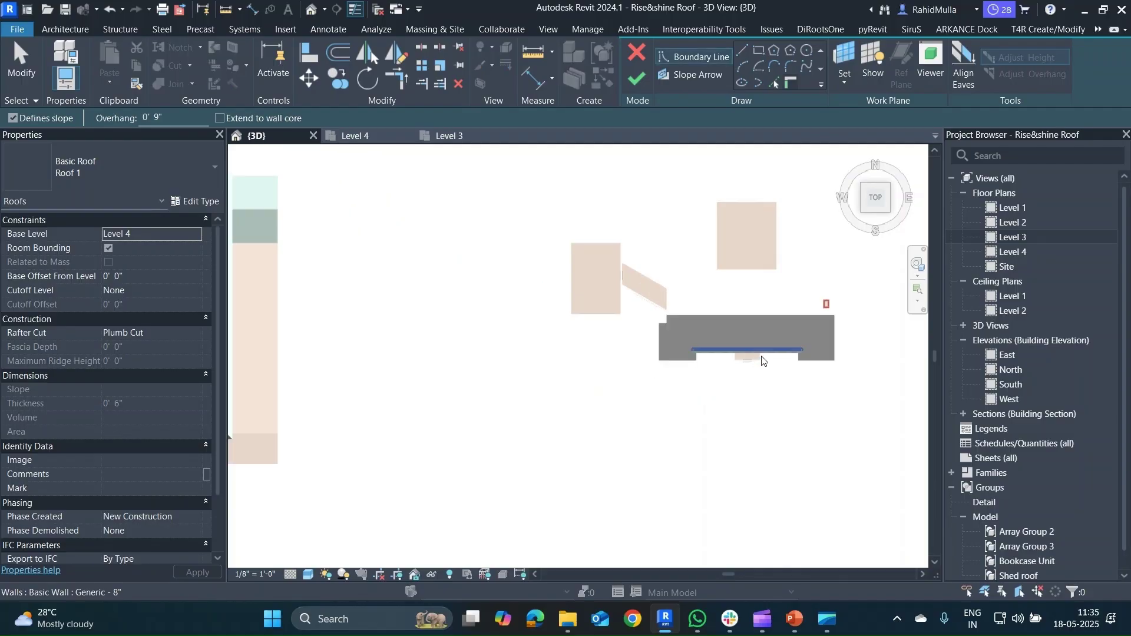
{"action": "scroll", "coordinate": [761, 360], "scroll_direction": "up", "scroll_amount": 5}
{"action": "middle_click_drag", "start_coordinate": [649, 389], "coordinate": [642, 419]}
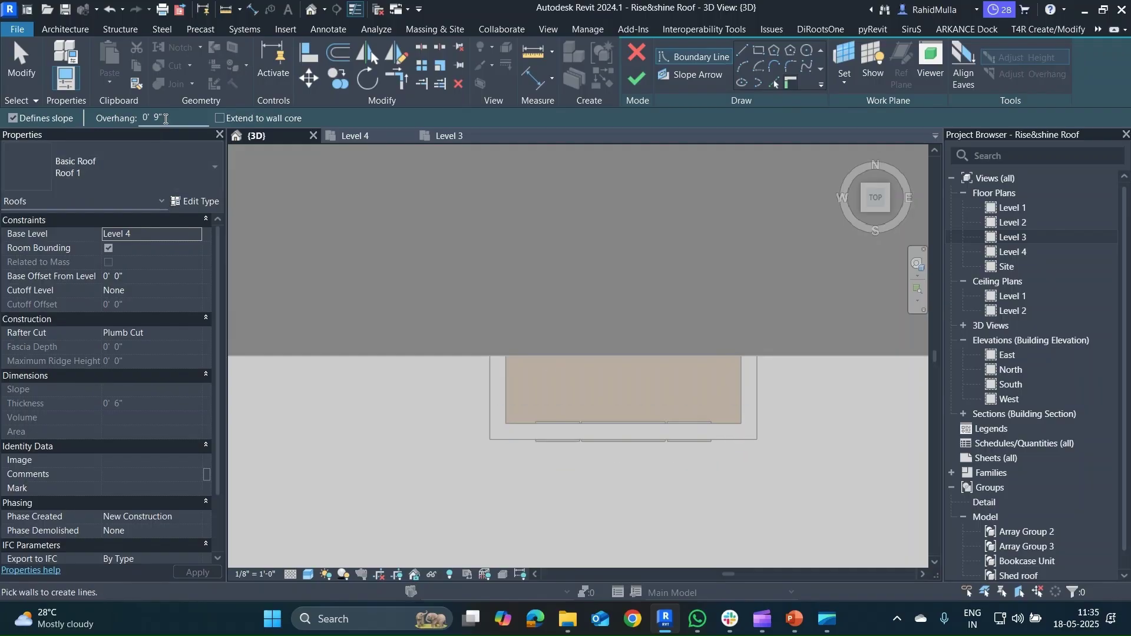
{"action": "left_click", "coordinate": [702, 442]}
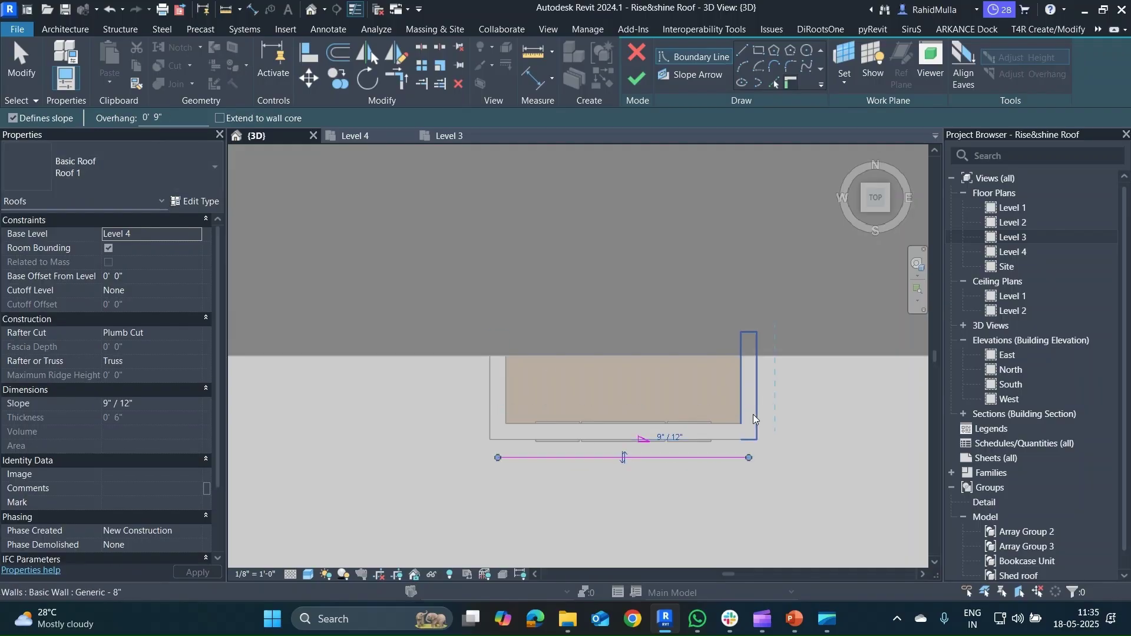
{"action": "left_click", "coordinate": [753, 415]}
{"action": "left_click", "coordinate": [500, 406]}
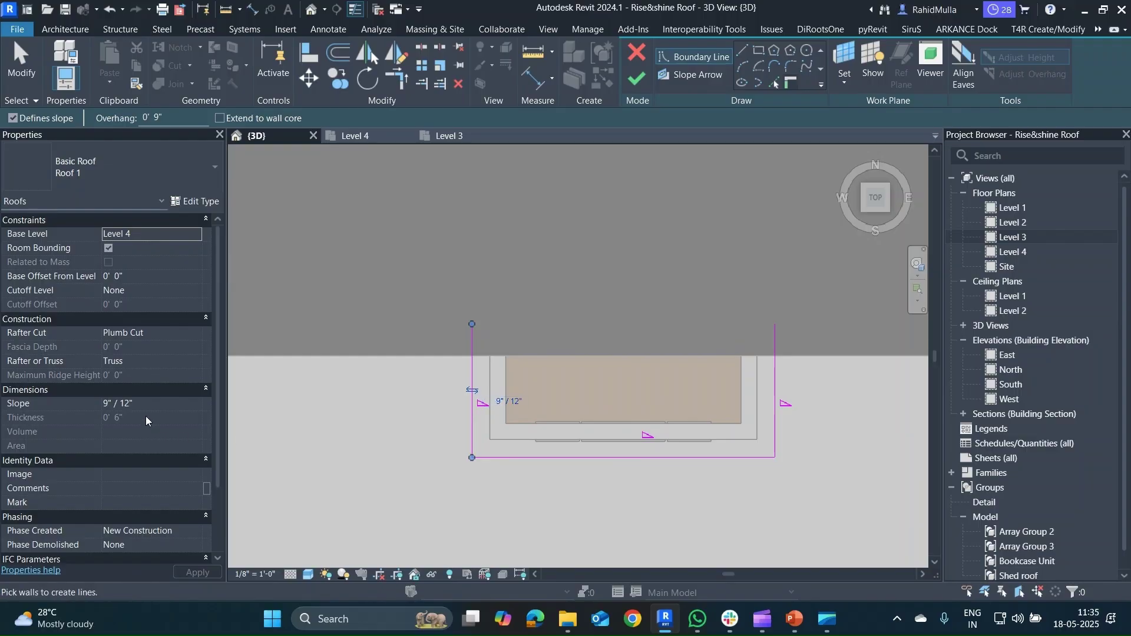
- Set the roof slope to 6" / 12" and close the footprint with a straight line between the open ends of the side boundaries
{"action": "left_click", "coordinate": [109, 404]}
{"action": "key", "text": "BackSpace"}
{"action": "type", "text": "6"}
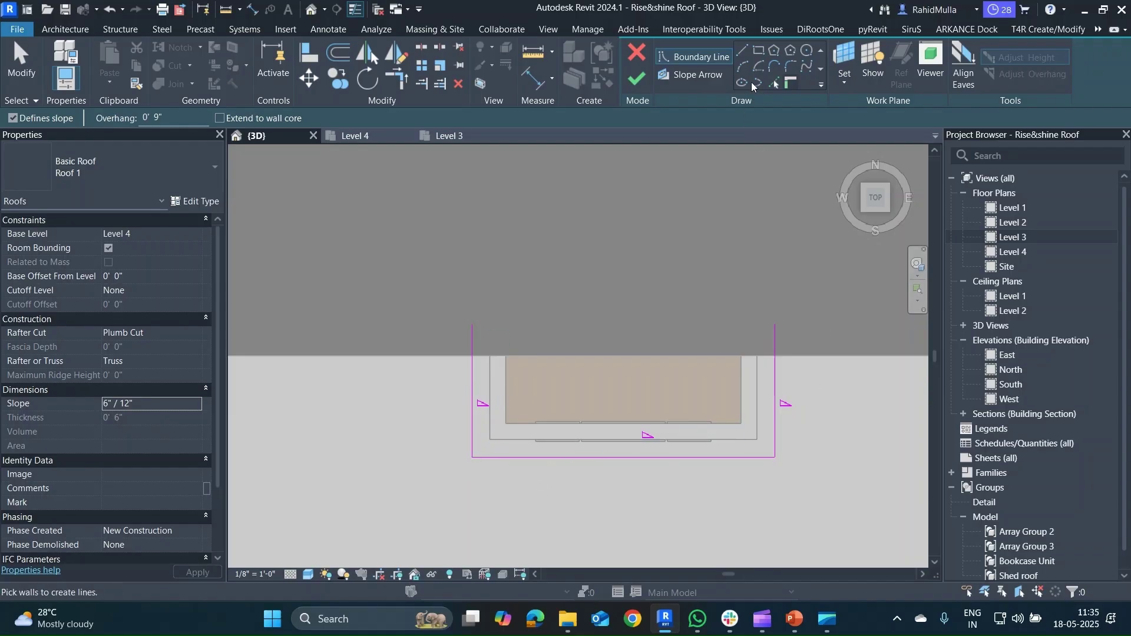
{"action": "type", "text": "li"}
{"action": "left_click", "coordinate": [472, 324]}
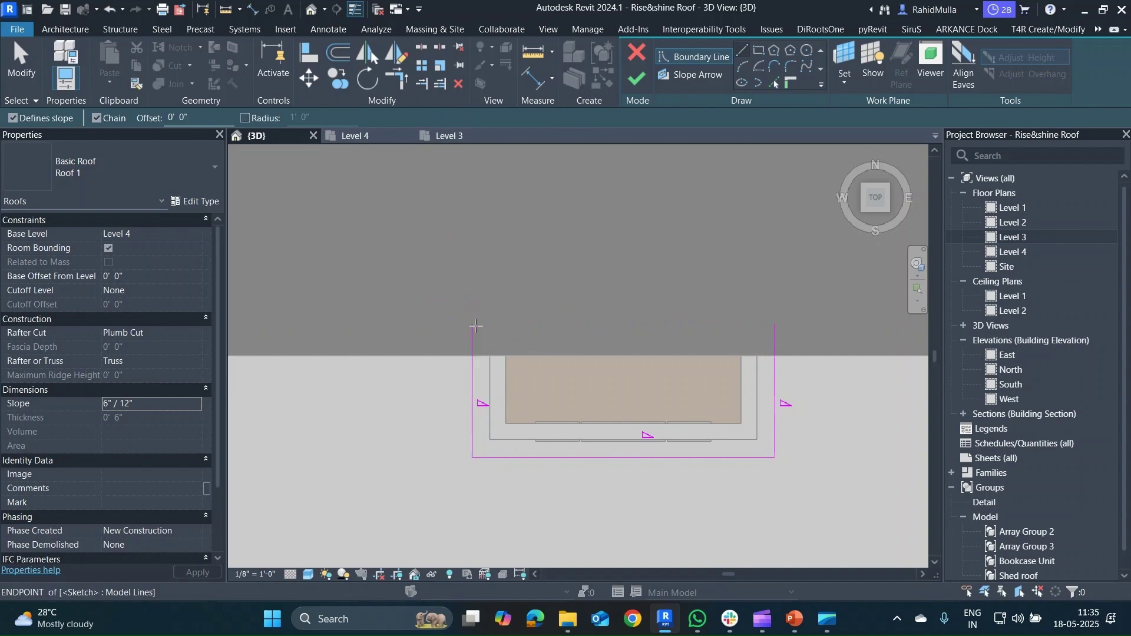
{"action": "left_click", "coordinate": [774, 324]}
{"action": "key", "text": "Escape"}
{"action": "key", "text": "Escape"}
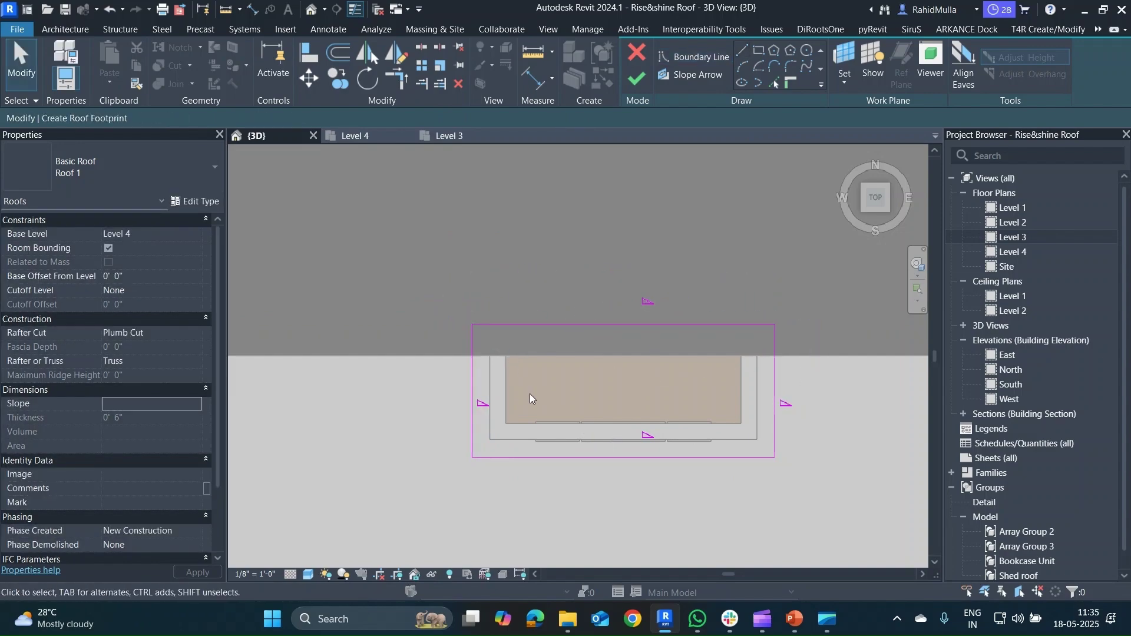
- Remove the slope definition from the two side lines and the back line, and finish the porch roof
{"action": "left_click", "coordinate": [471, 363]}
{"action": "left_click", "coordinate": [513, 325], "text": "ctrl"}
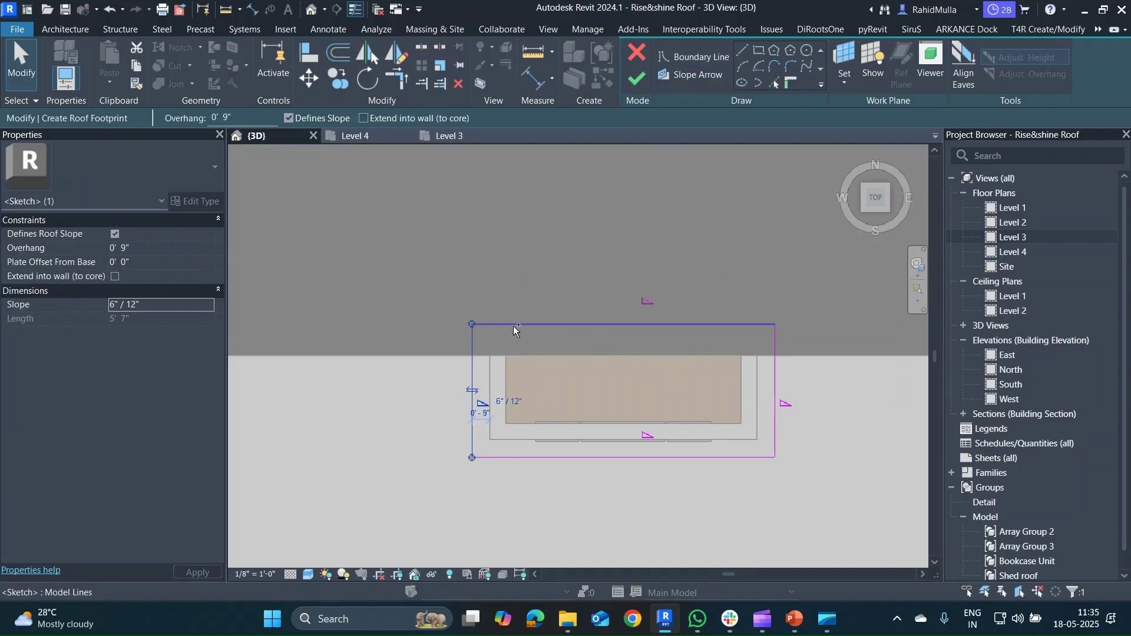
{"action": "left_click", "coordinate": [775, 363], "text": "ctrl"}
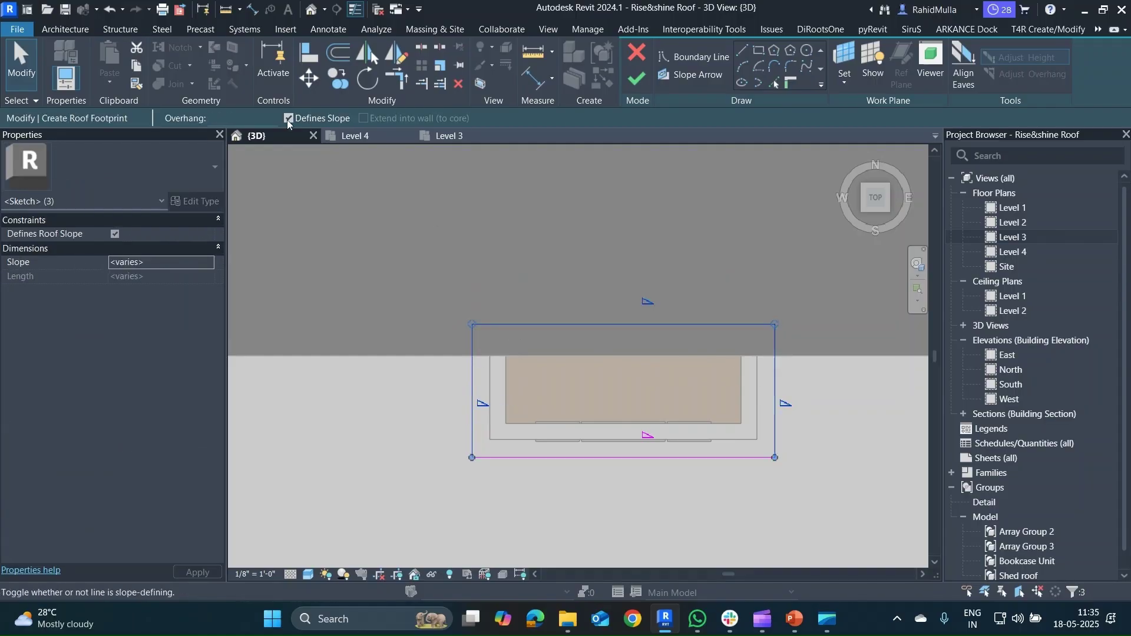
{"action": "left_click", "coordinate": [288, 118]}
{"action": "left_click", "coordinate": [637, 80]}
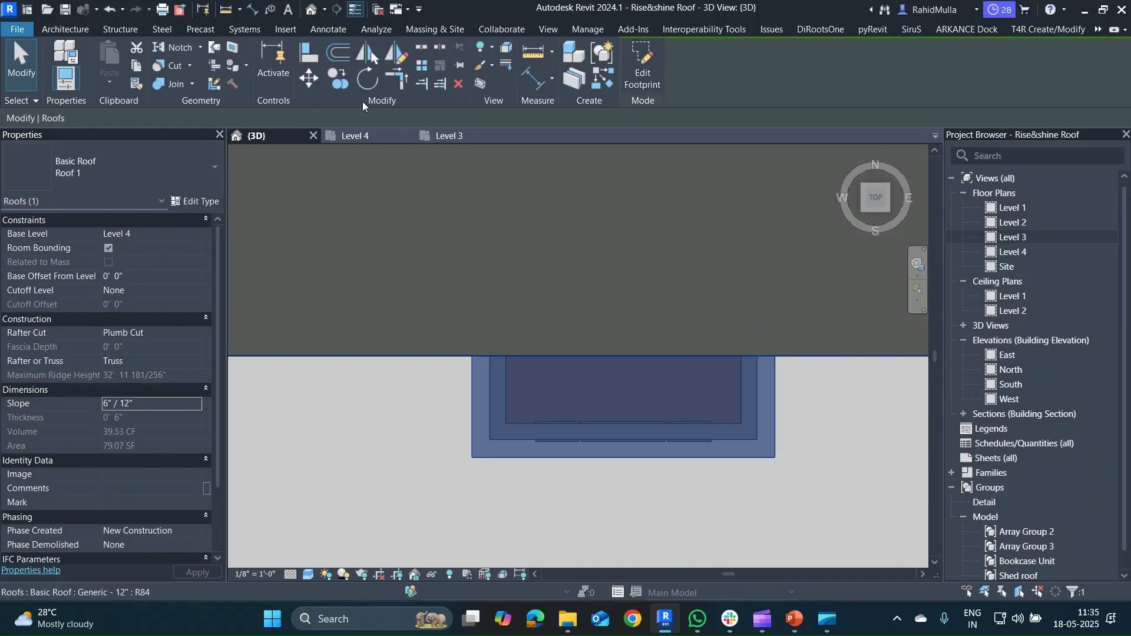
- Change the new porch roof's base level to Level 3
{"action": "scroll", "coordinate": [559, 458], "scroll_direction": "down", "scroll_amount": 4}
{"action": "middle_click_drag", "start_coordinate": [561, 460], "coordinate": [600, 244], "text": "shift"}
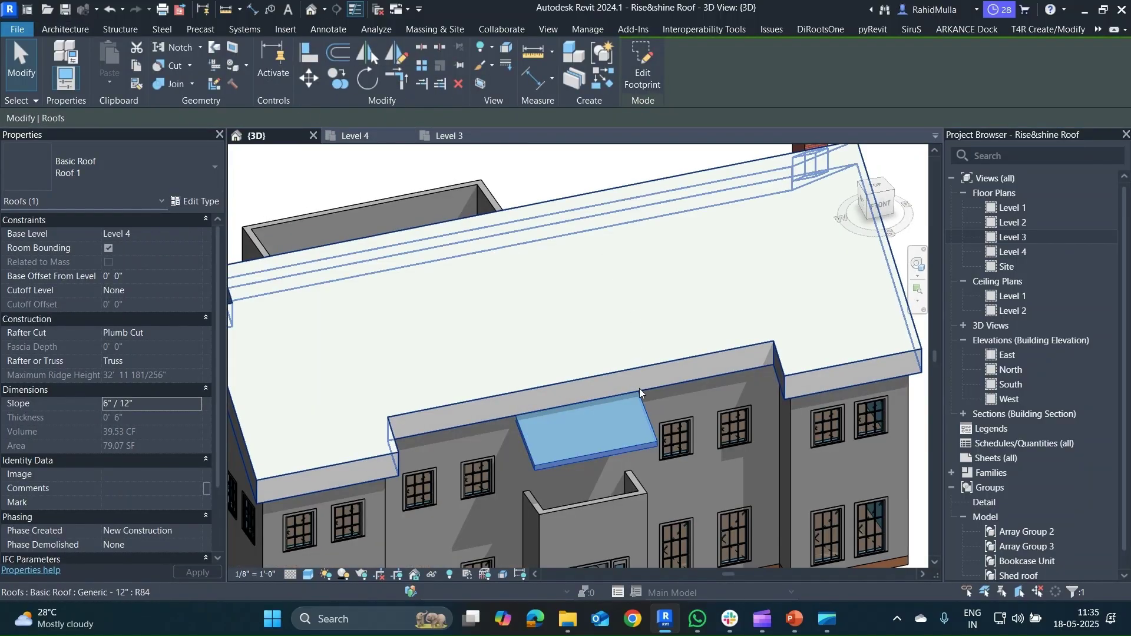
{"action": "middle_click_drag", "start_coordinate": [640, 392], "coordinate": [381, 339], "text": "shift"}
{"action": "left_click", "coordinate": [199, 235]}
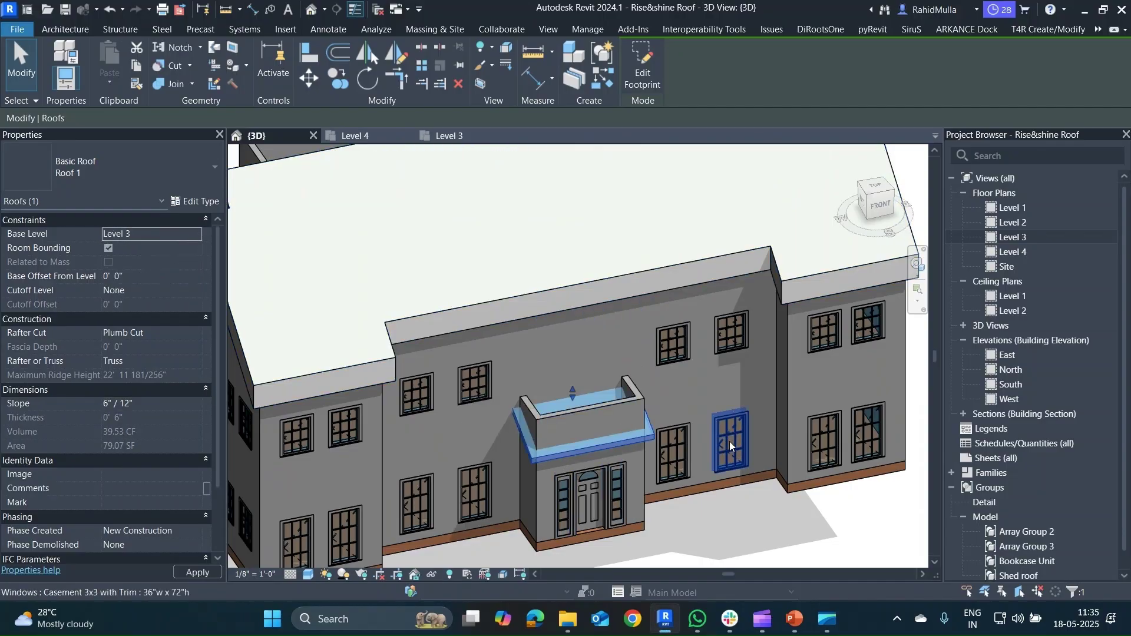
{"action": "scroll", "coordinate": [543, 425], "scroll_direction": "up", "scroll_amount": 3}
{"action": "middle_click_drag", "start_coordinate": [543, 426], "coordinate": [599, 371], "text": "shift"}
{"action": "key", "text": "Escape"}
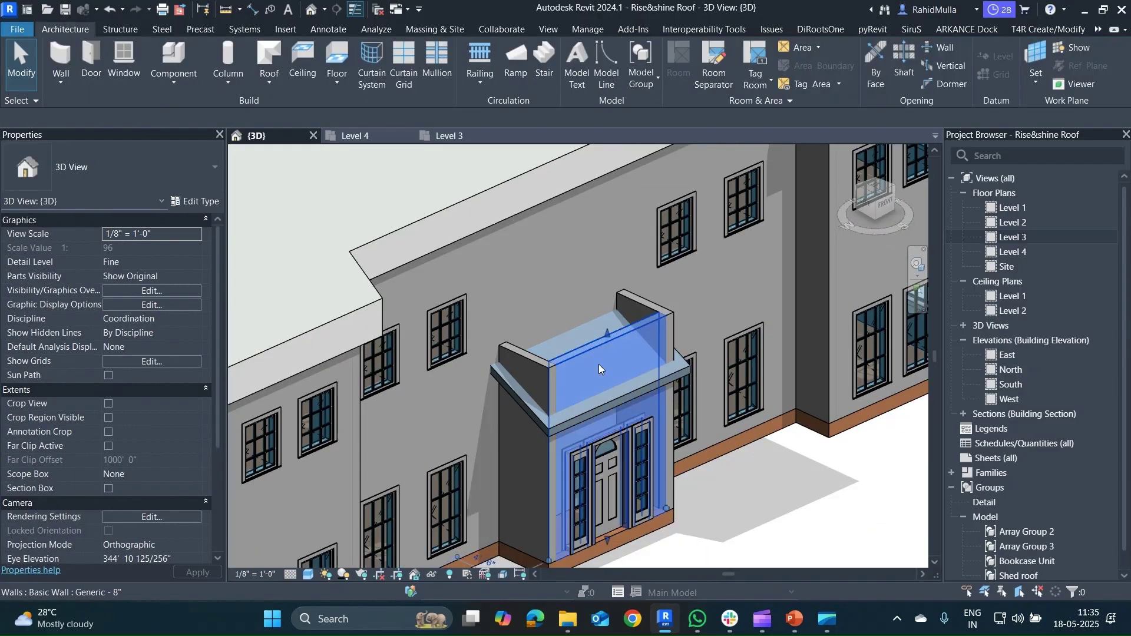
- Try to attach the base of the porch's front wall to the porch roof, deleting the conflicting instances, and undo it
{"action": "left_click", "coordinate": [598, 364]}
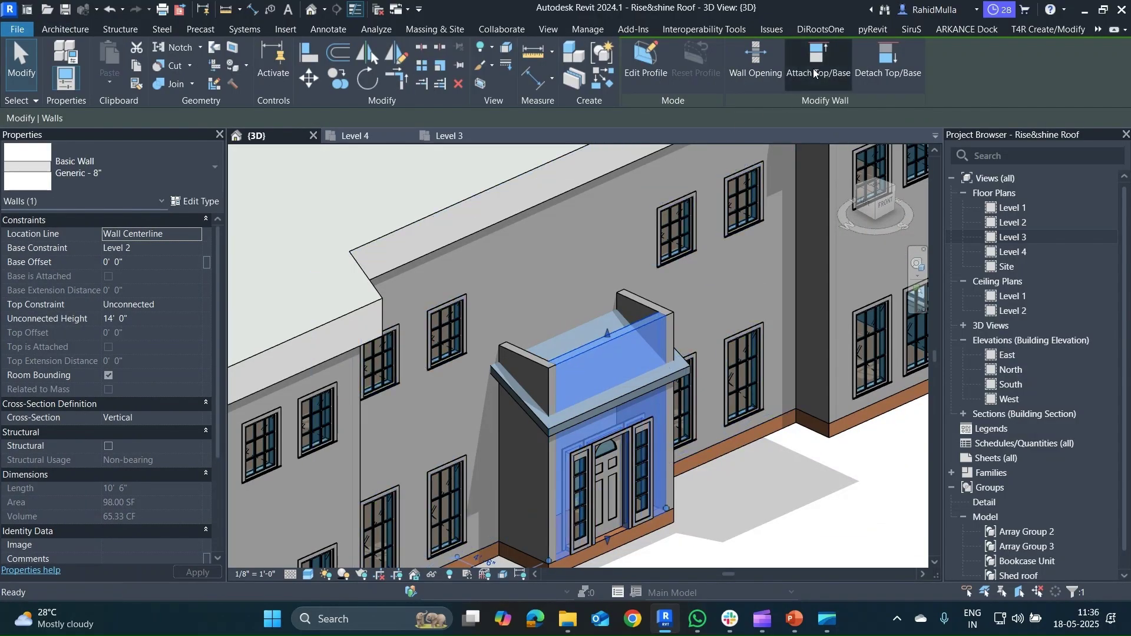
{"action": "left_click", "coordinate": [817, 64]}
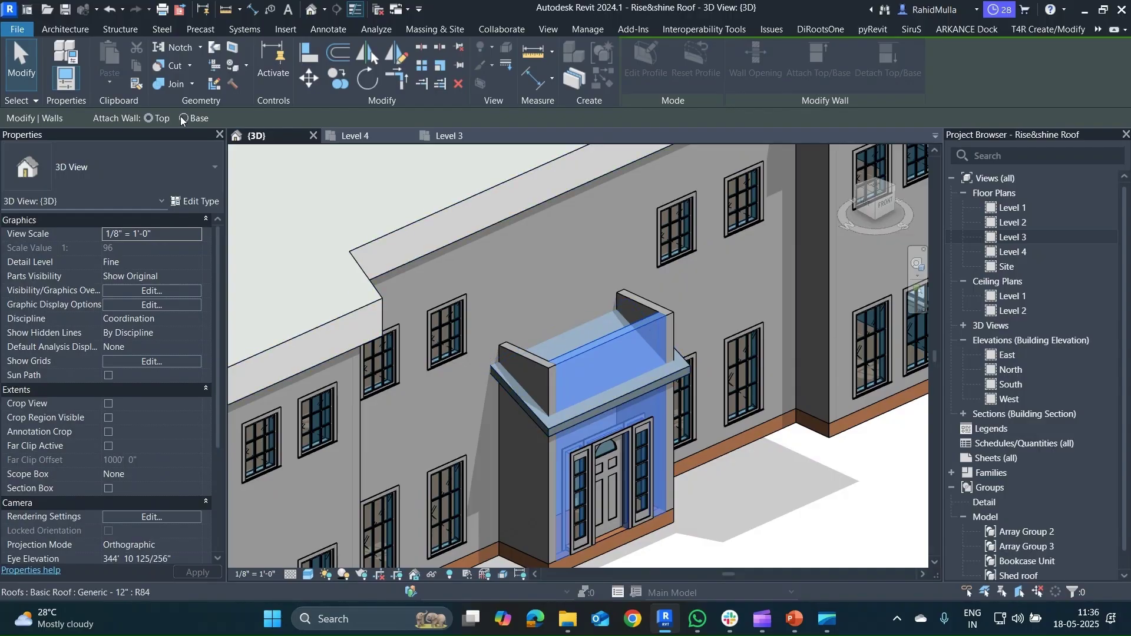
{"action": "left_click", "coordinate": [516, 395]}
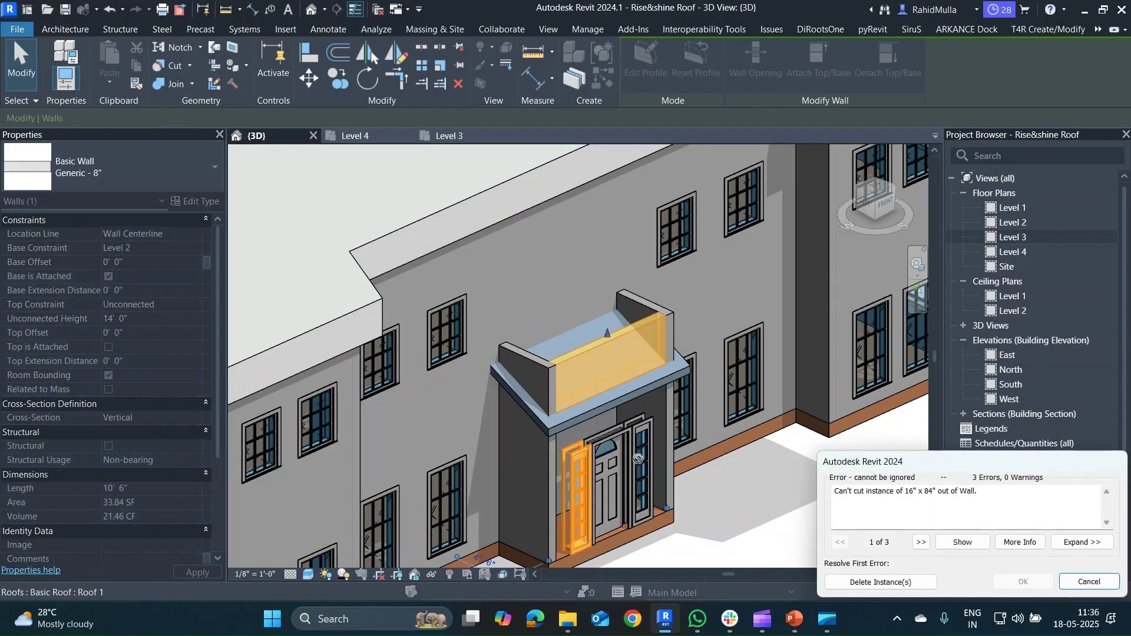
{"action": "left_click", "coordinate": [893, 582]}
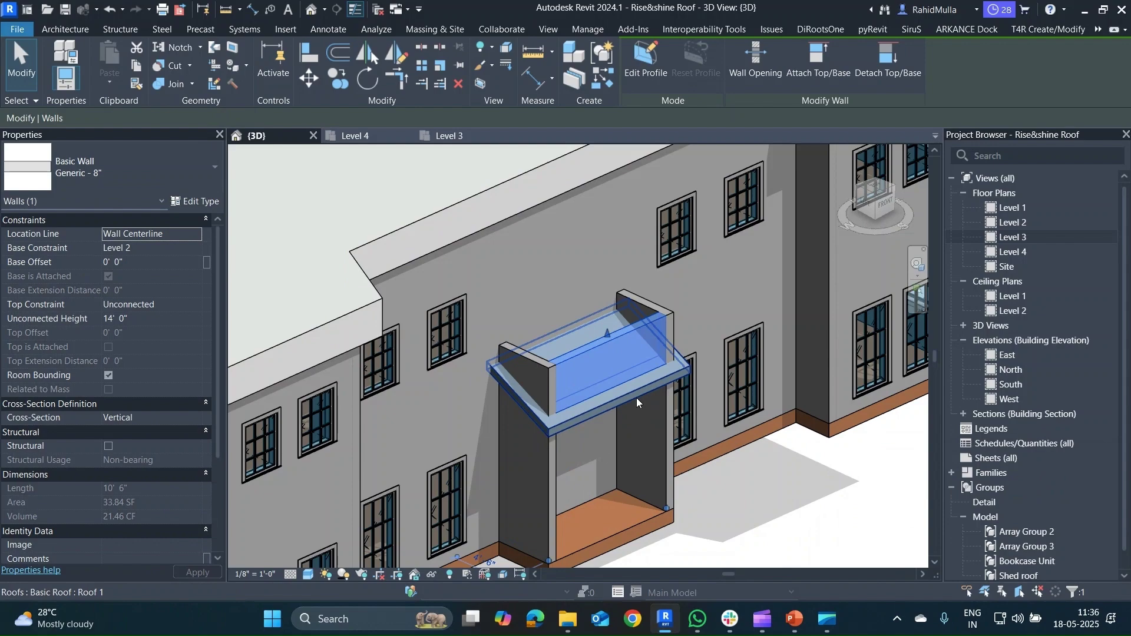
{"action": "key", "text": "ctrl+z"}
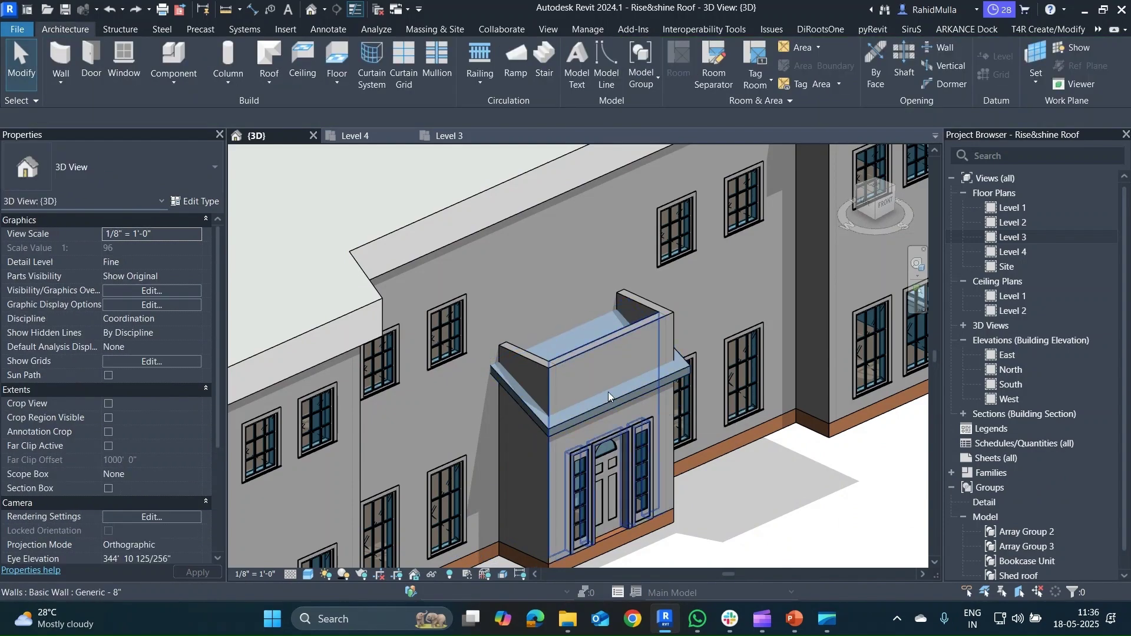
- Set the porch roof's base offset from its level to 2' 6"
{"action": "left_click", "coordinate": [609, 400]}
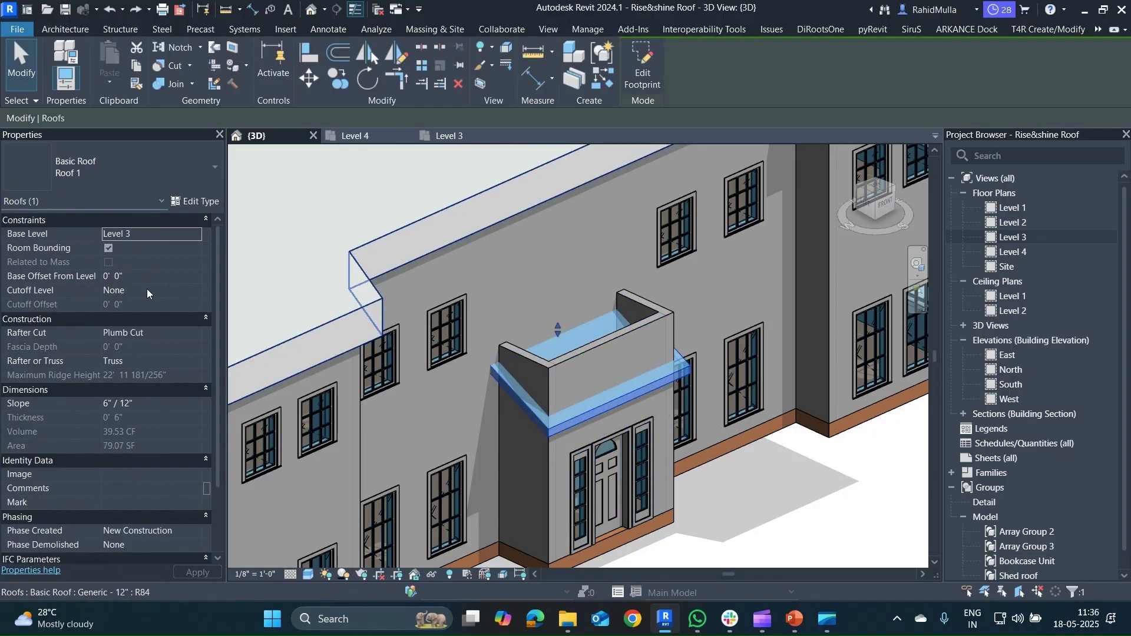
{"action": "left_click", "coordinate": [140, 275]}
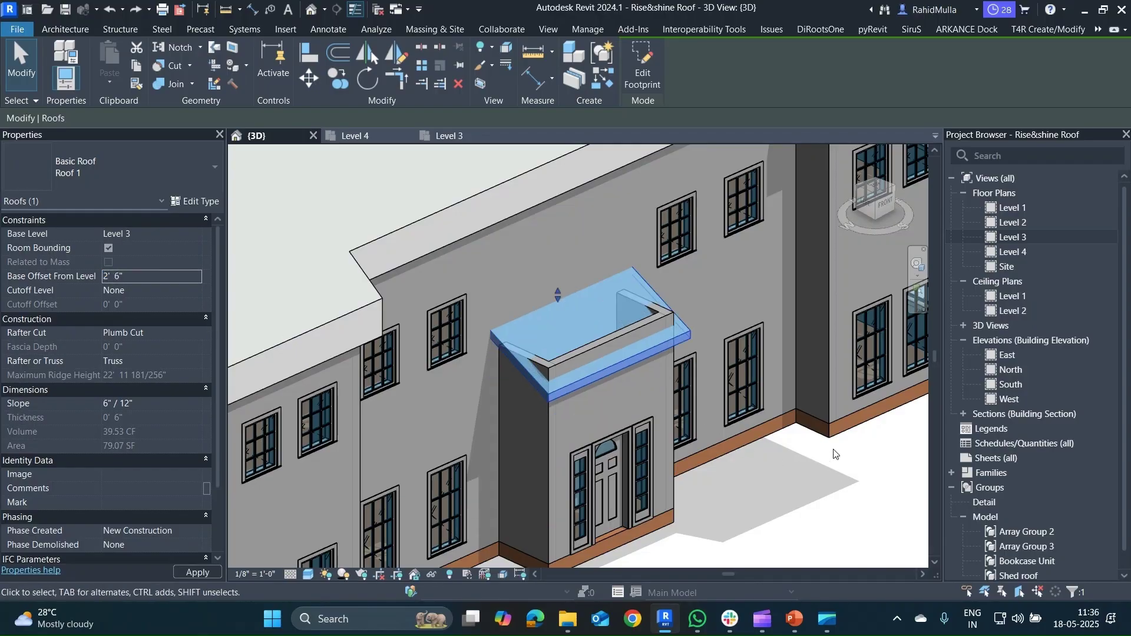
{"action": "key", "text": "Escape"}
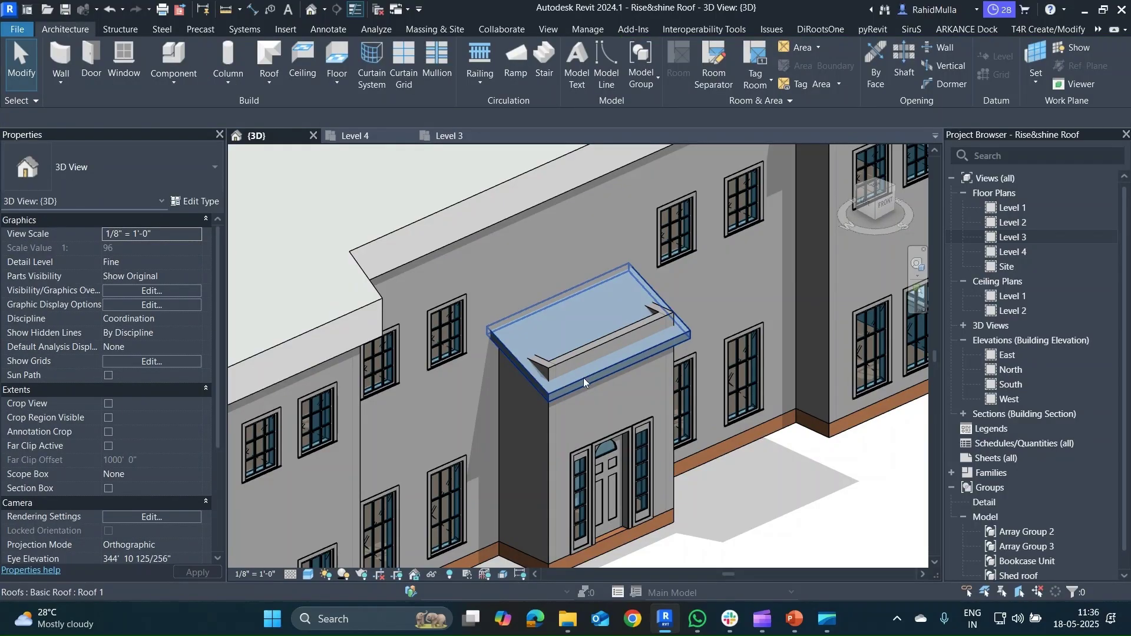
- Try again to attach the porch's front wall to the raised porch roof, and revert the attachment
{"action": "left_click", "coordinate": [654, 390]}
{"action": "left_click", "coordinate": [820, 70]}
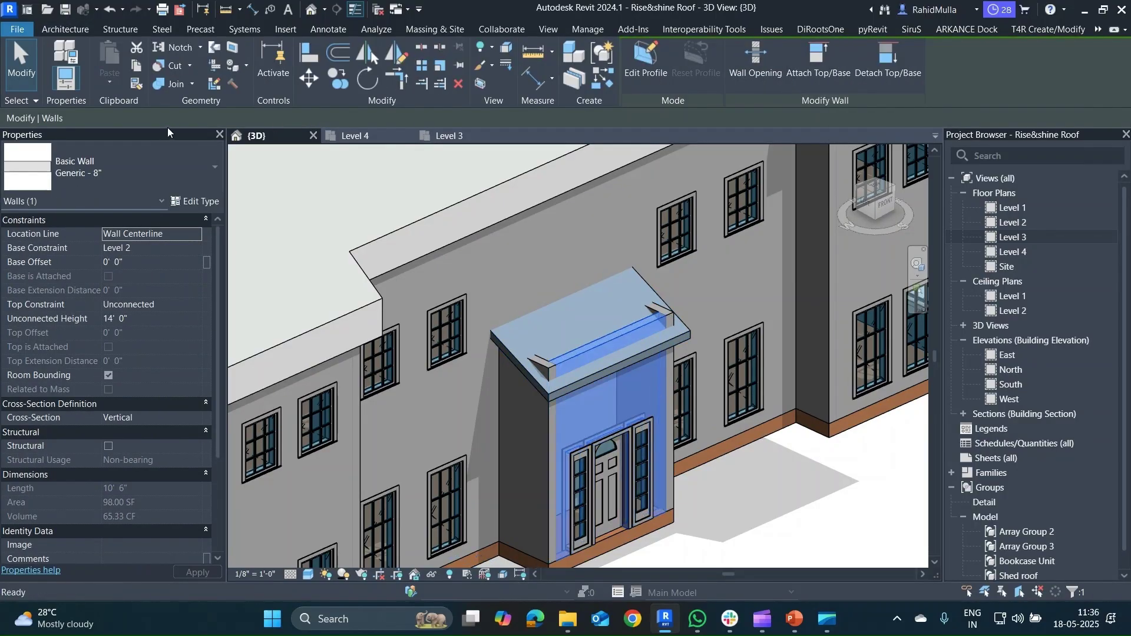
{"action": "left_click", "coordinate": [574, 328]}
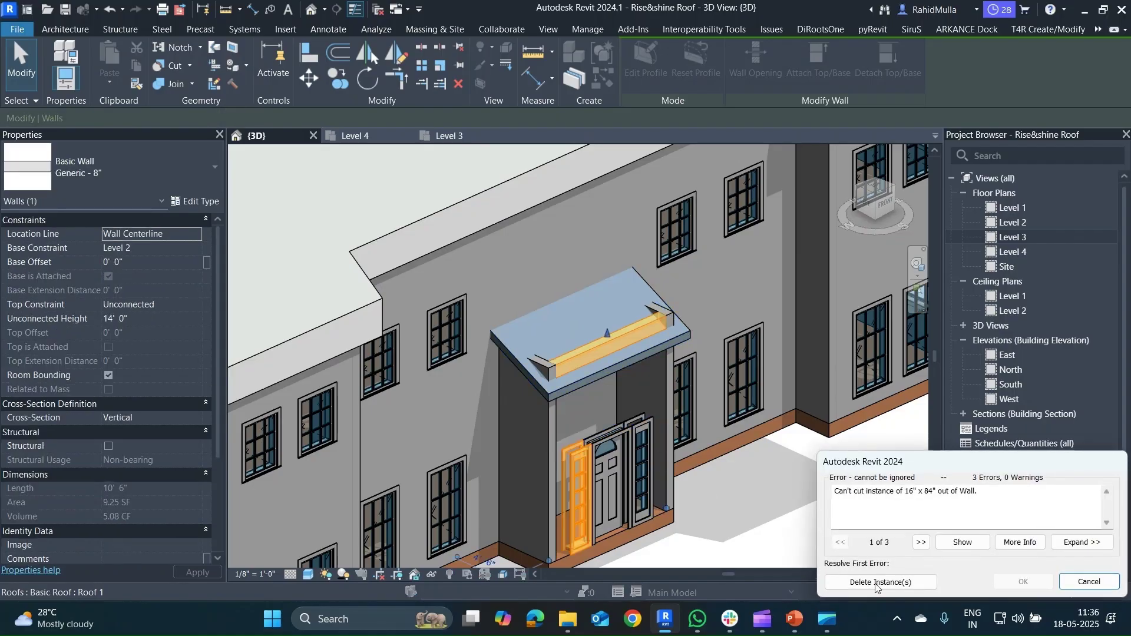
{"action": "key", "text": "Escape"}
{"action": "key", "text": "Escape"}
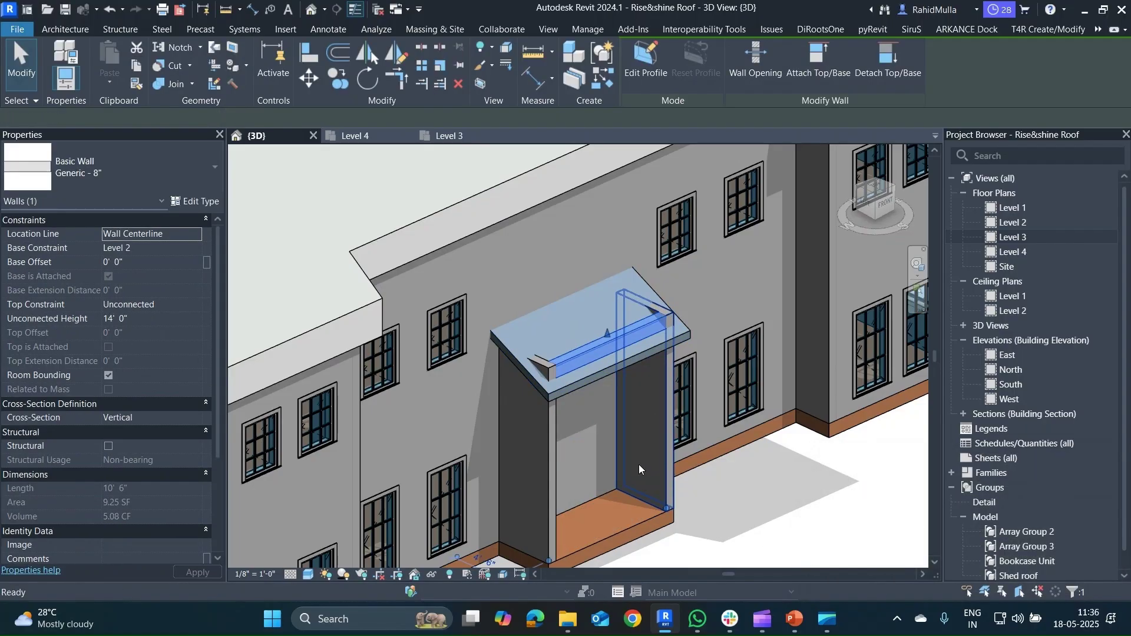
- Set the porch roof's base offset from its level to 3' 0"
{"action": "left_click", "coordinate": [575, 331]}
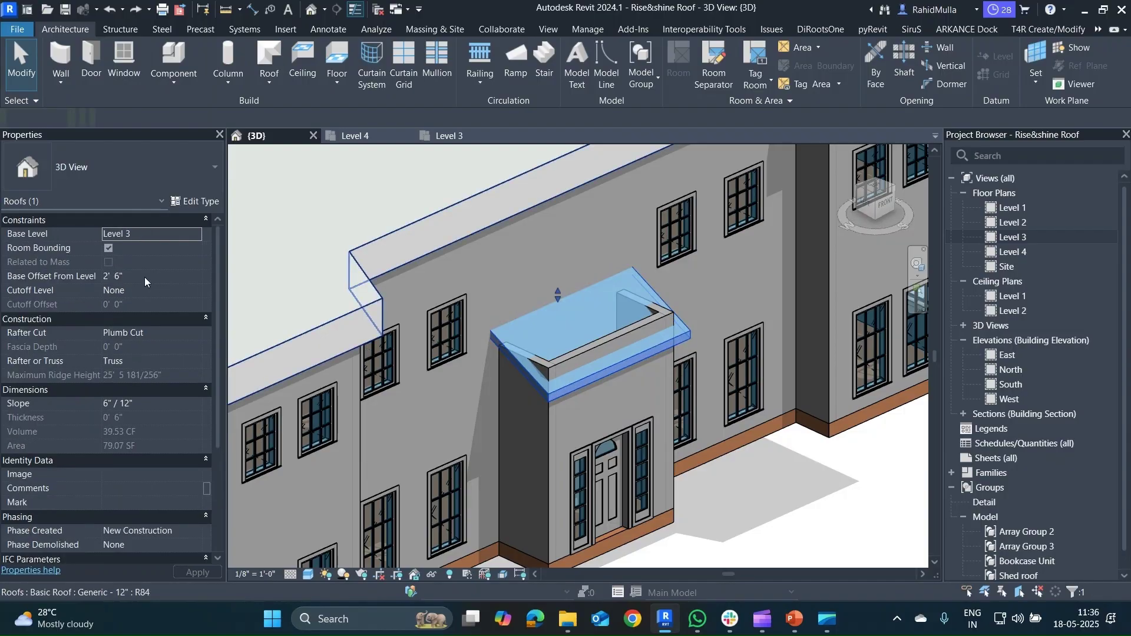
{"action": "left_click", "coordinate": [135, 278]}
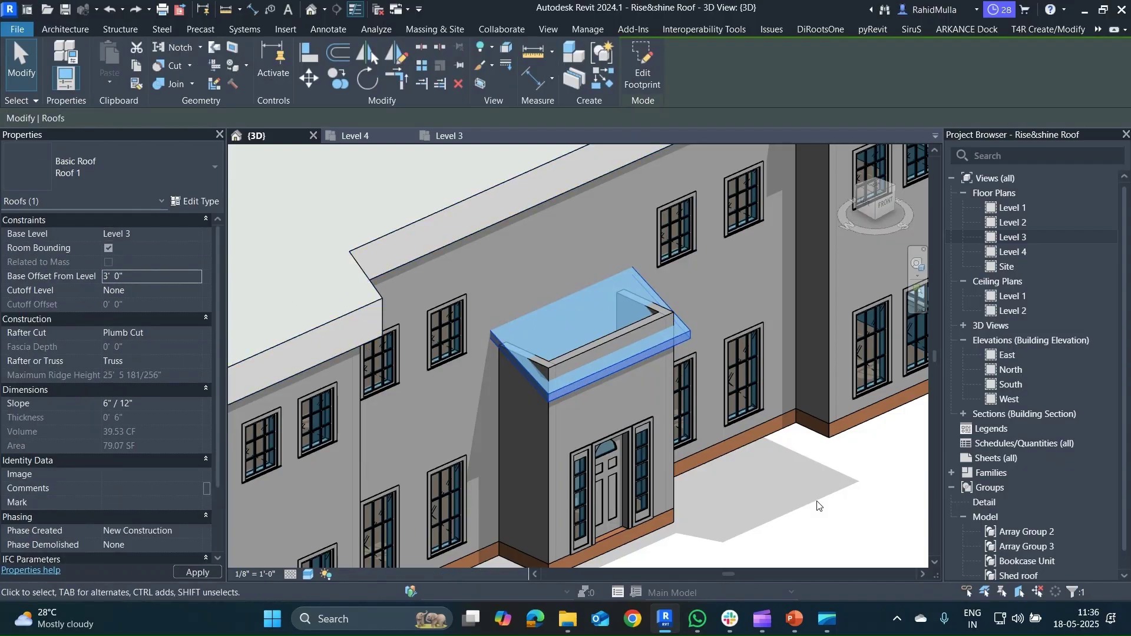
- Attach the tops of the porch's front wall and its left side wall to the porch roof
{"action": "left_click", "coordinate": [619, 378]}
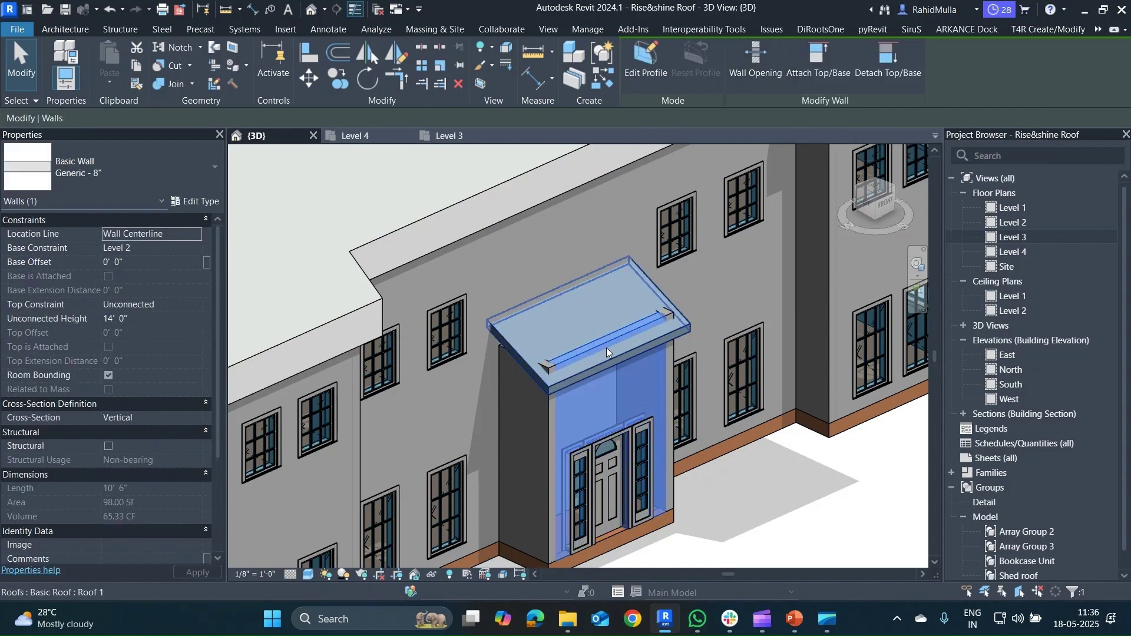
{"action": "key", "text": "Escape"}
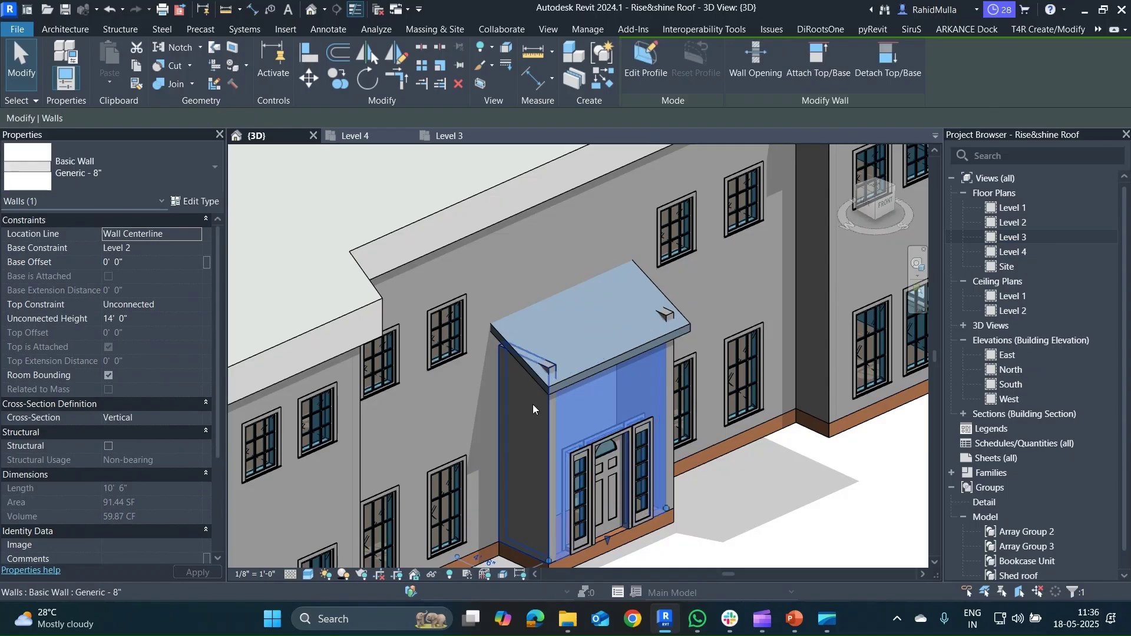
{"action": "left_click", "coordinate": [528, 407]}
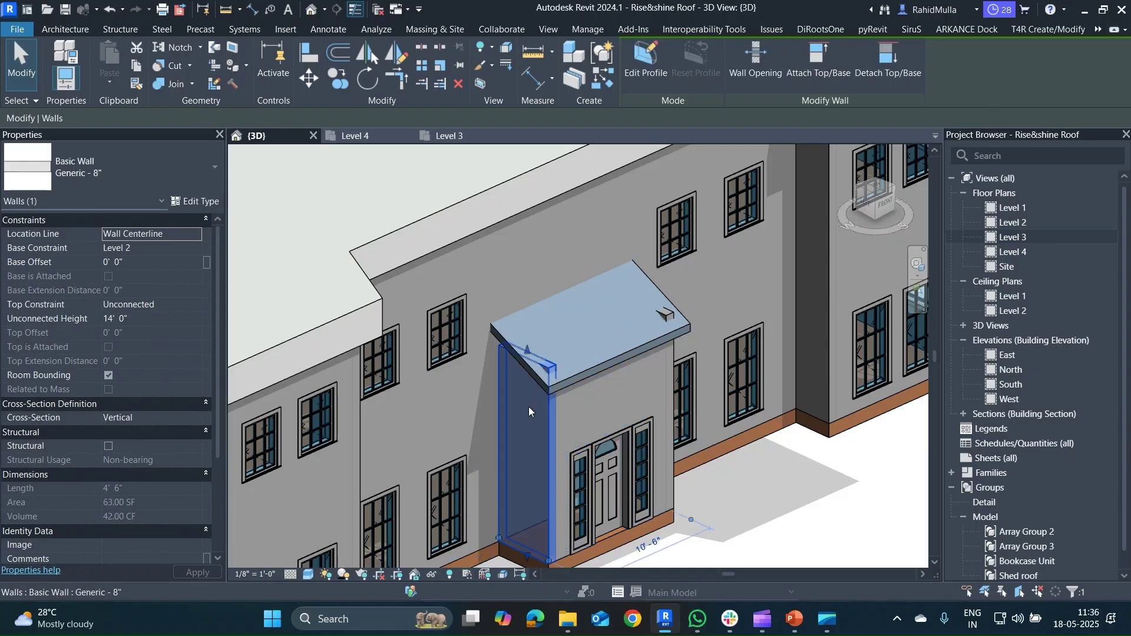
{"action": "left_click", "coordinate": [603, 323]}
{"action": "middle_click_drag", "start_coordinate": [680, 405], "coordinate": [782, 159], "text": "shift"}
{"action": "left_click", "coordinate": [816, 76]}
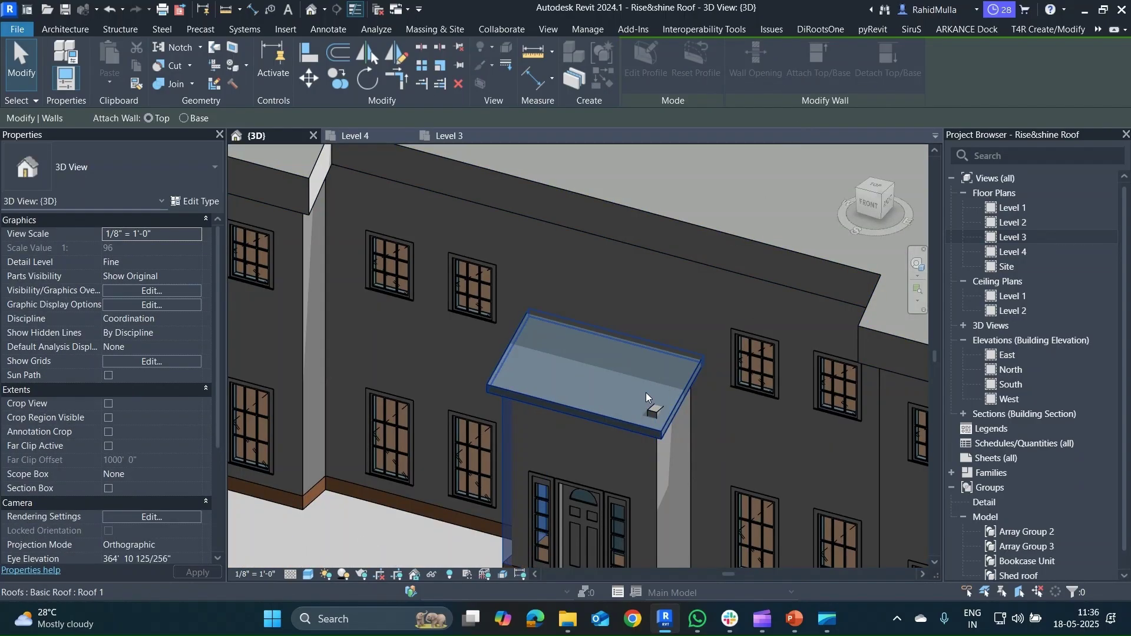
{"action": "left_click", "coordinate": [645, 392]}
- Try to attach the base of the porch's right side wall to the porch roof, and undo the attachment
{"action": "left_click", "coordinate": [676, 452]}
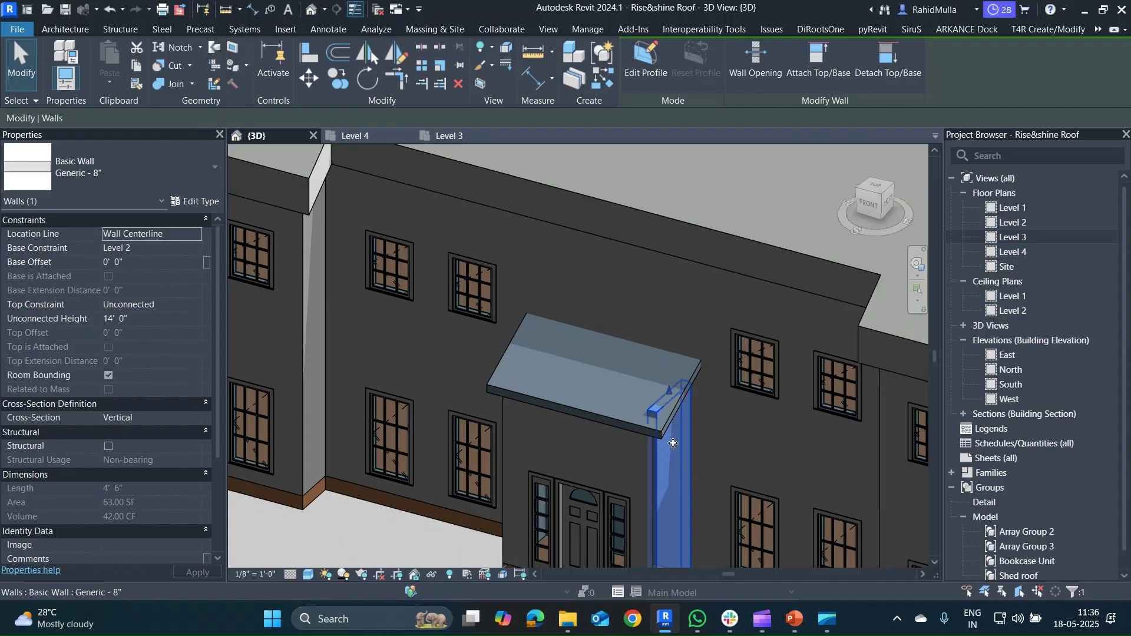
{"action": "key", "text": "Escape"}
{"action": "left_click", "coordinate": [673, 447]}
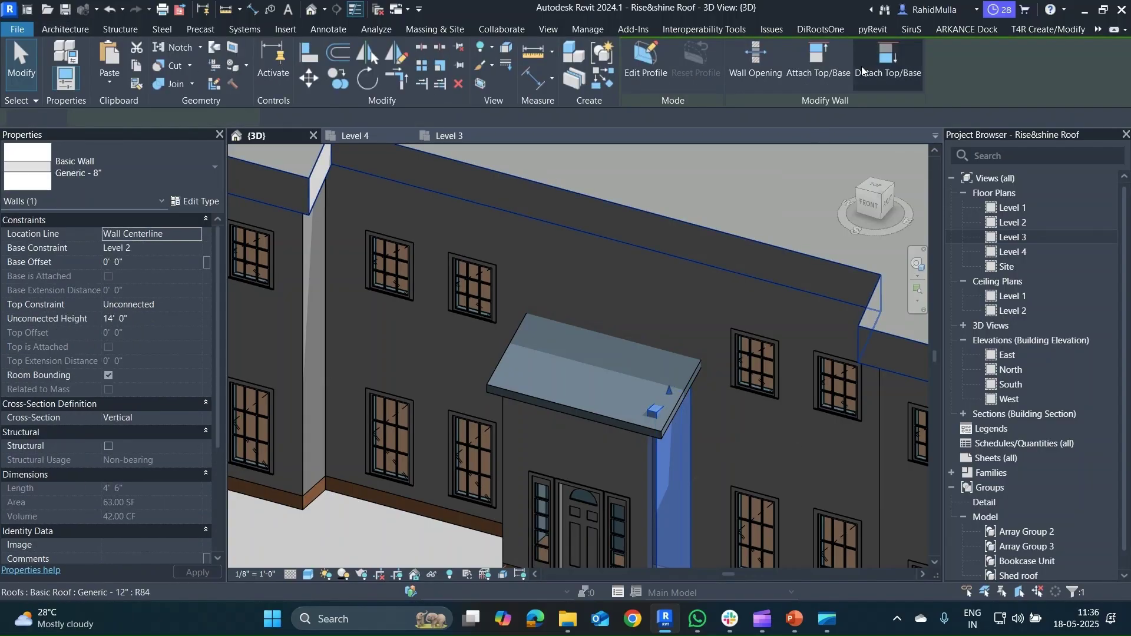
{"action": "left_click", "coordinate": [861, 66]}
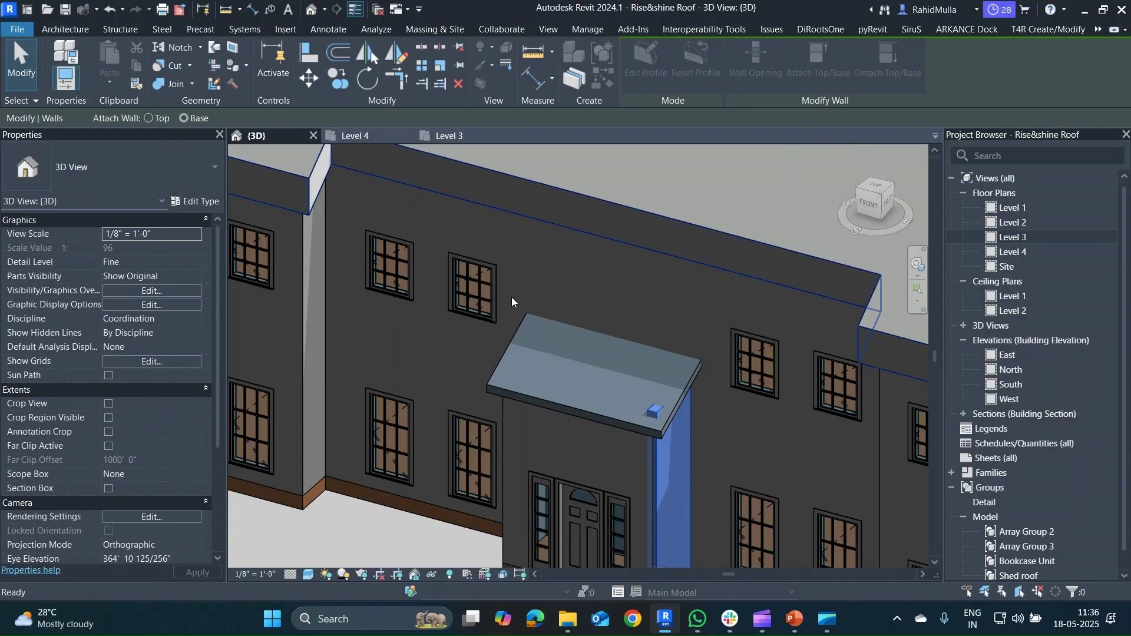
{"action": "left_click", "coordinate": [612, 377]}
{"action": "key", "text": "Escape"}
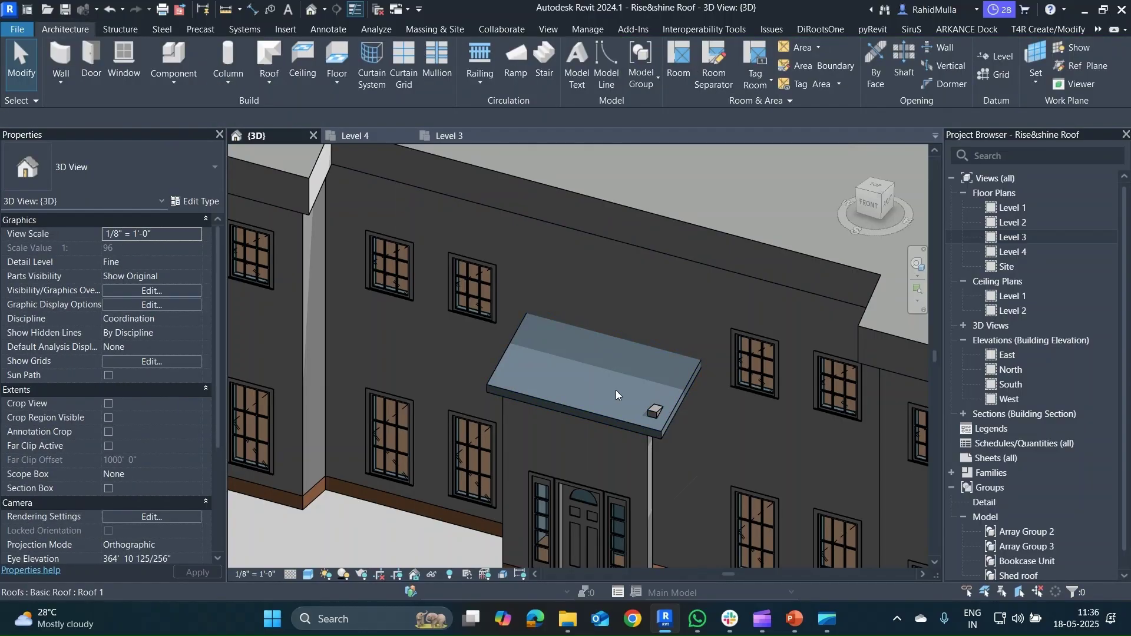
{"action": "scroll", "coordinate": [616, 390], "scroll_direction": "down", "scroll_amount": 2}
{"action": "mouse_move", "coordinate": [616, 390]}
{"action": "middle_mouse_down"}
{"action": "mouse_move", "coordinate": [605, 376]}
{"action": "mouse_move", "coordinate": [605, 433]}
{"action": "mouse_move", "coordinate": [606, 399]}
{"action": "middle_mouse_up"}
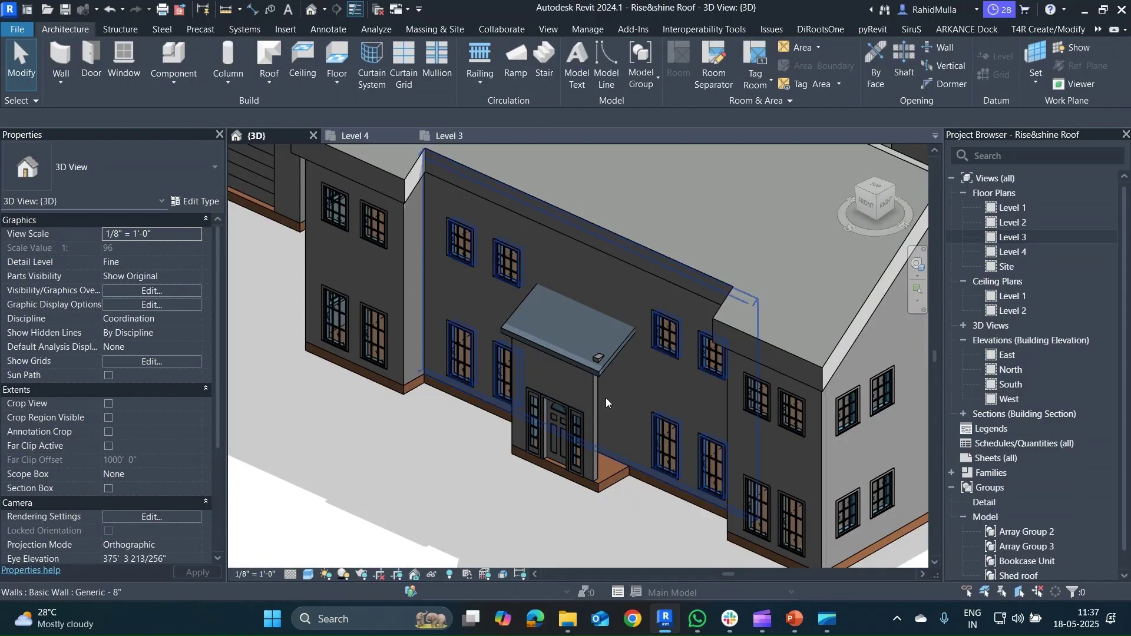
{"action": "middle_click_drag", "start_coordinate": [536, 467], "coordinate": [538, 477], "text": "shift"}
{"action": "scroll", "coordinate": [621, 352], "scroll_direction": "up", "scroll_amount": 2}
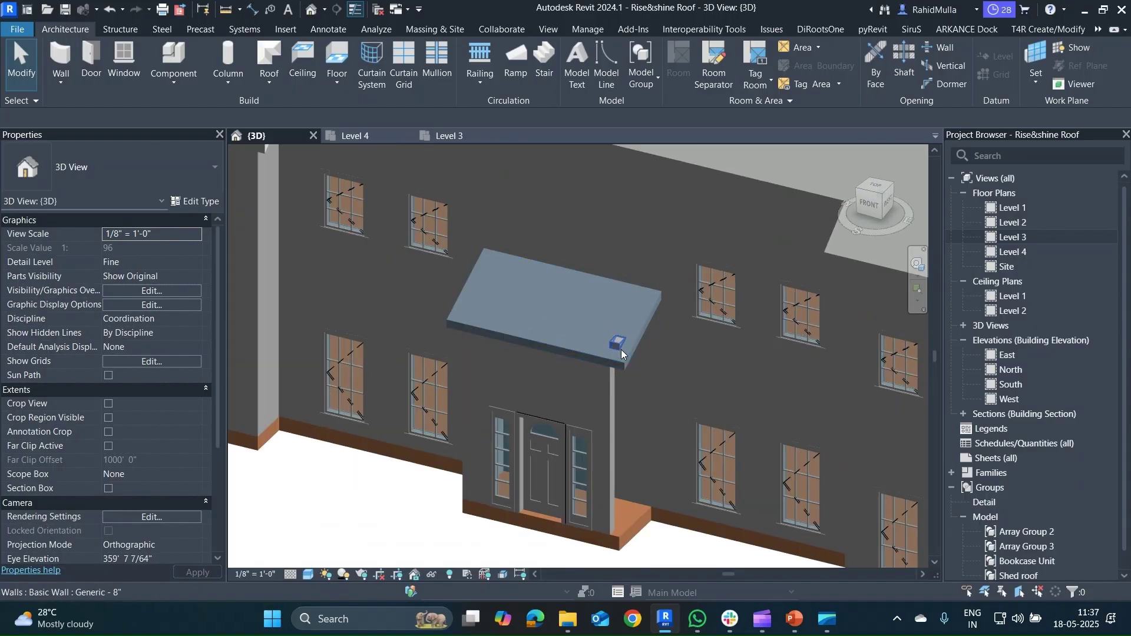
{"action": "middle_click_drag", "start_coordinate": [621, 353], "coordinate": [620, 396]}
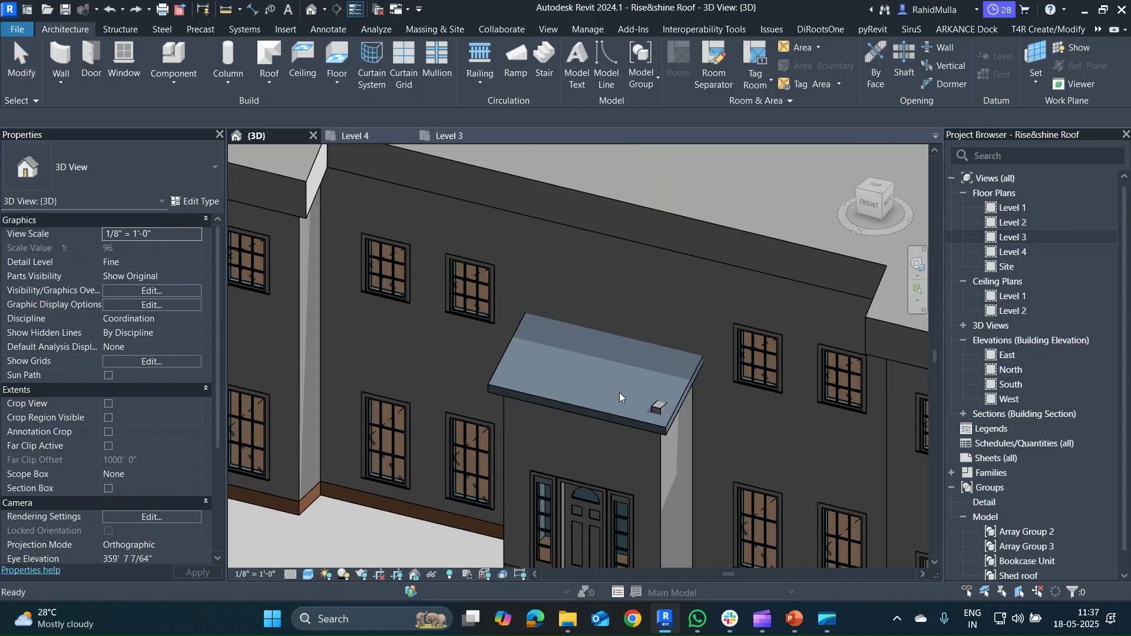
- Attach the base of the porch's right side wall to the porch roof again, and delete the wall piece left above the roof
{"action": "left_click", "coordinate": [676, 468]}
{"action": "left_click", "coordinate": [818, 65]}
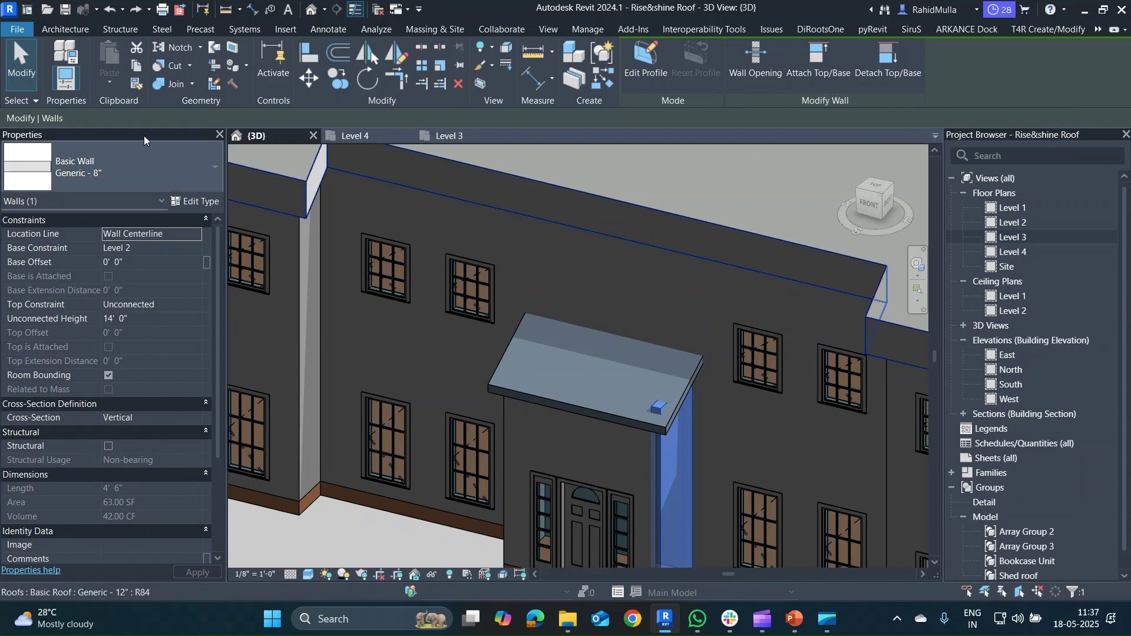
{"action": "left_click", "coordinate": [192, 118]}
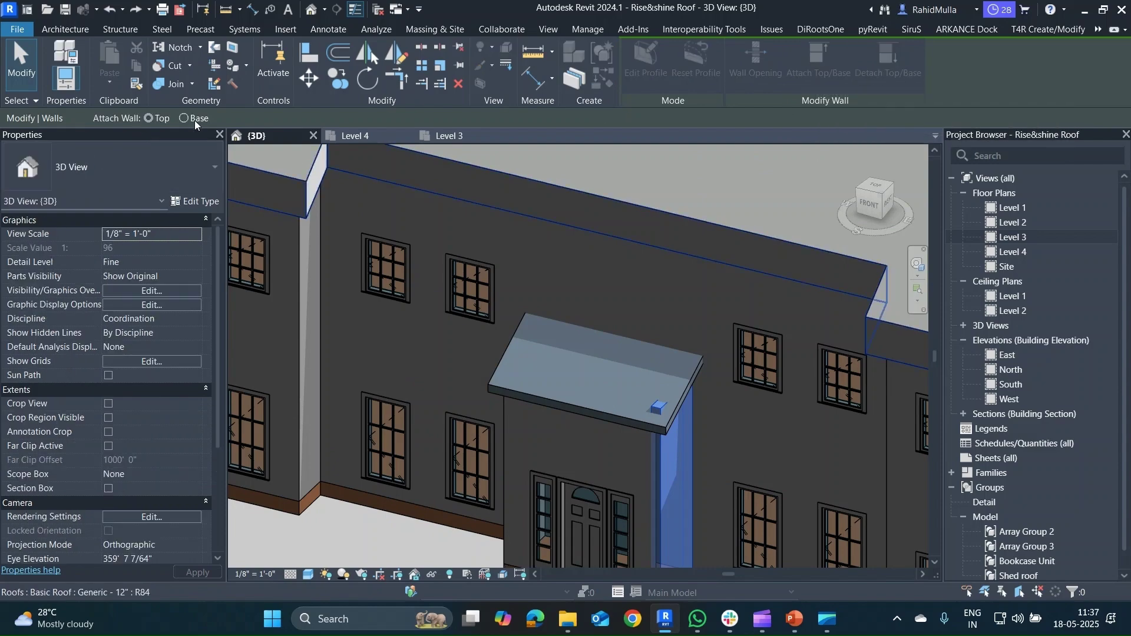
{"action": "left_click", "coordinate": [581, 371]}
{"action": "key", "text": "Escape"}
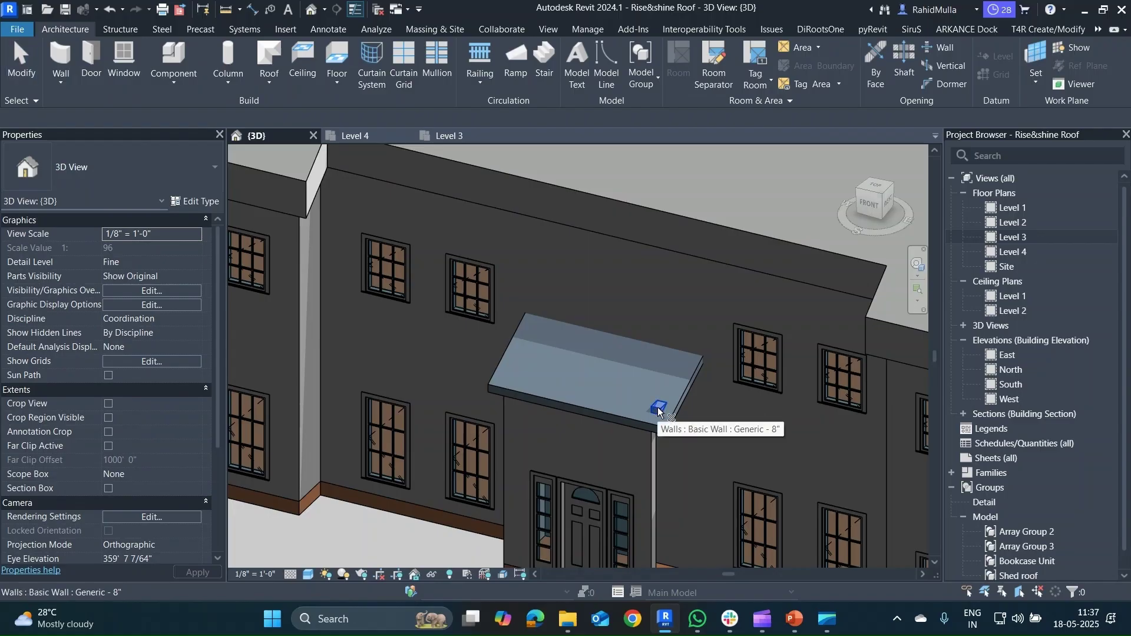
{"action": "left_click", "coordinate": [658, 408]}
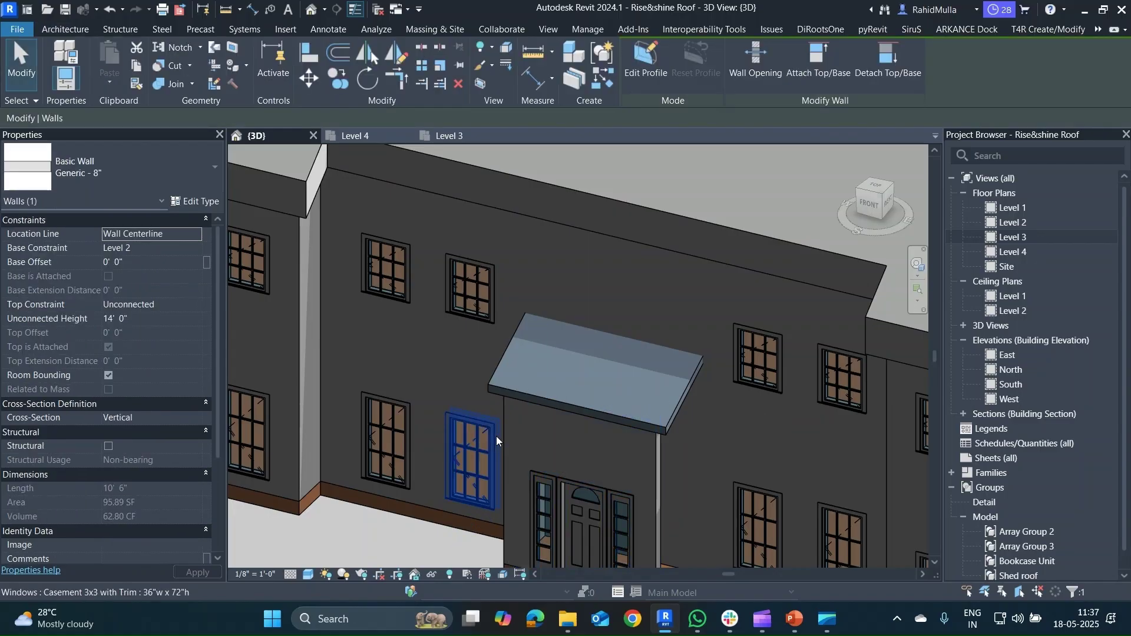
{"action": "key", "text": "Escape"}
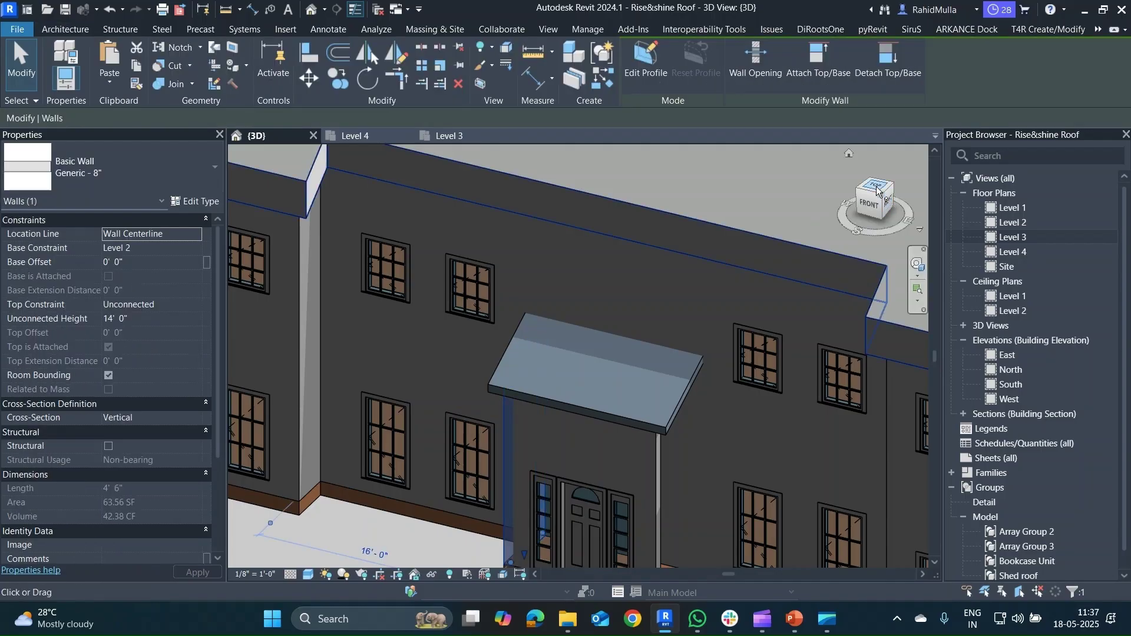
- Mirror the porch's left side wall to the right side, drawing the axis from the midpoint of the porch roof's front edge
{"action": "left_click", "coordinate": [875, 186]}
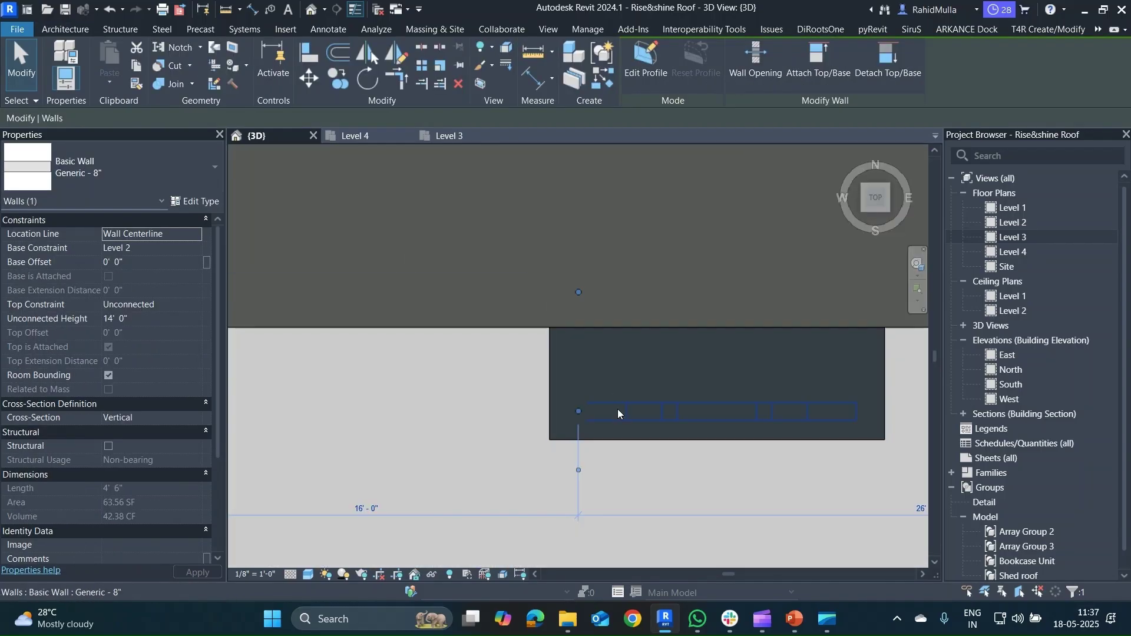
{"action": "scroll", "coordinate": [617, 409], "scroll_direction": "down", "scroll_amount": 1}
{"action": "middle_click_drag", "start_coordinate": [617, 409], "coordinate": [536, 397]}
{"action": "key", "text": "m"}
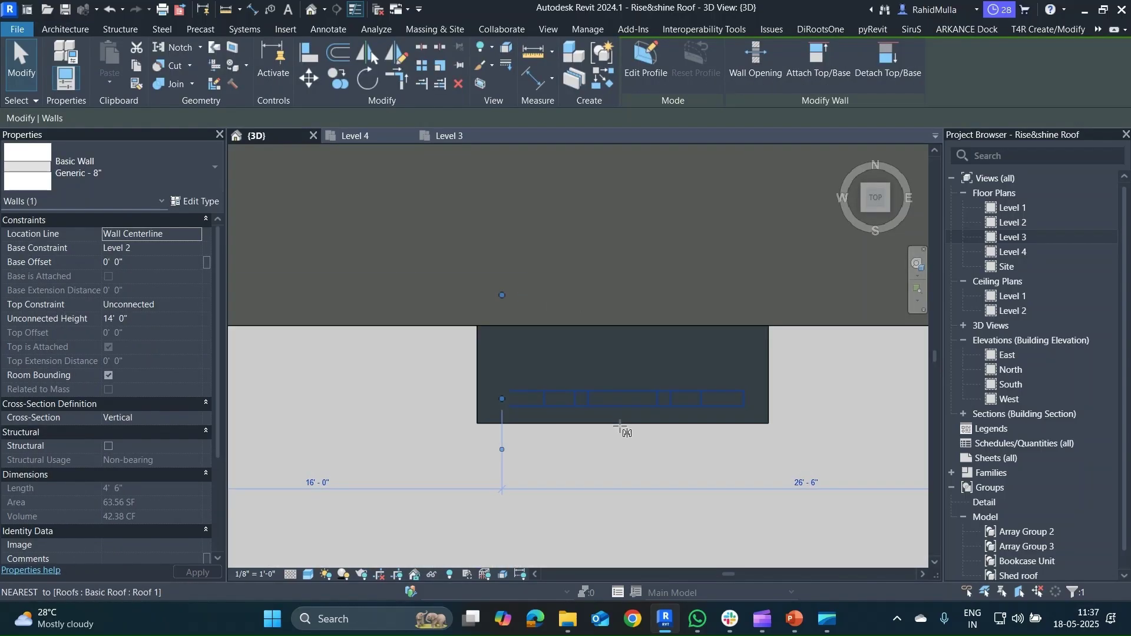
{"action": "left_click", "coordinate": [622, 423]}
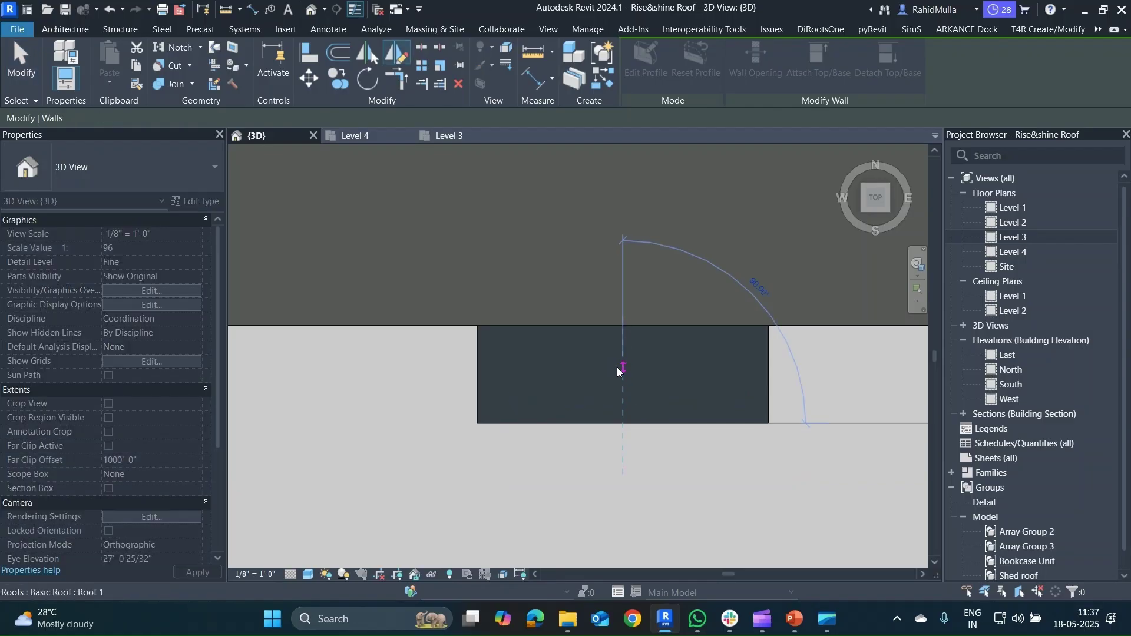
{"action": "left_click", "coordinate": [618, 368]}
{"action": "scroll", "coordinate": [620, 394], "scroll_direction": "down", "scroll_amount": 2}
{"action": "middle_click_drag", "start_coordinate": [620, 395], "coordinate": [501, 242], "text": "shift"}
{"action": "left_click", "coordinate": [500, 242]}
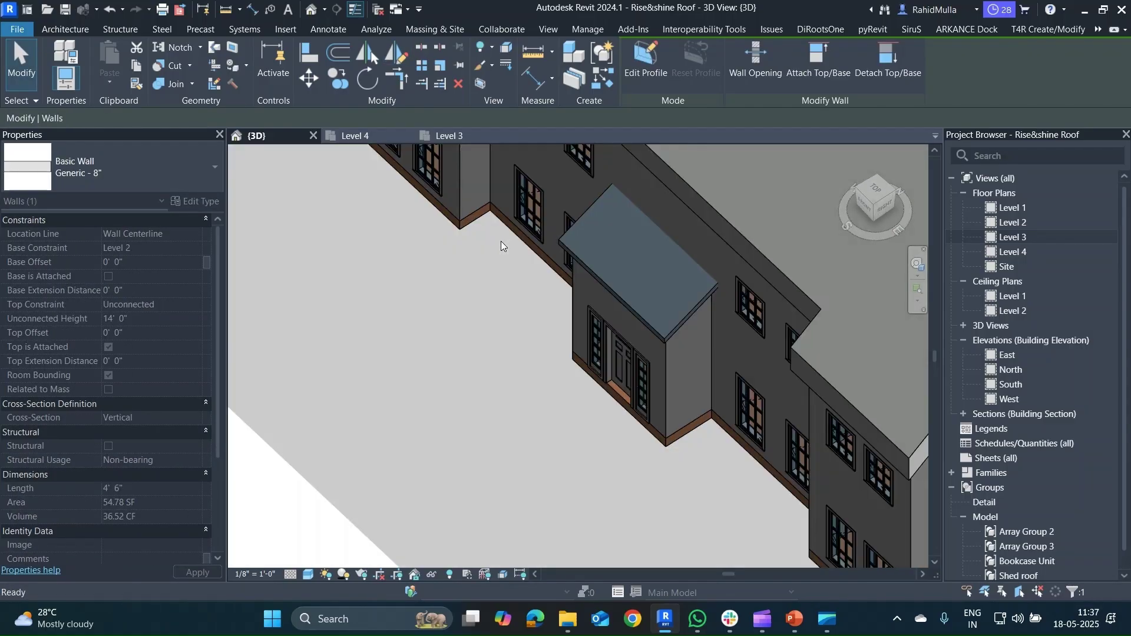
- Join the porch roof's rear edge to the main building's front wall, picking the edge in wireframe and restoring the shaded display
{"action": "middle_click_drag", "start_coordinate": [560, 368], "coordinate": [675, 354], "text": "shift"}
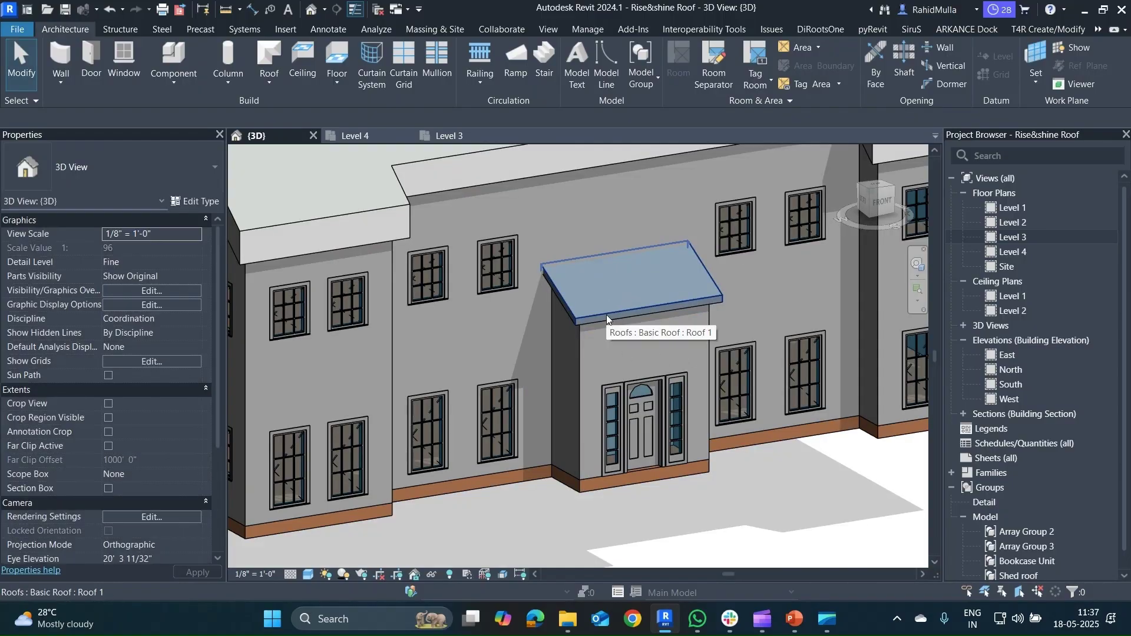
{"action": "left_click", "coordinate": [606, 318]}
{"action": "scroll", "coordinate": [583, 294], "scroll_direction": "up", "scroll_amount": 3}
{"action": "scroll", "coordinate": [508, 230], "scroll_direction": "down", "scroll_amount": 3}
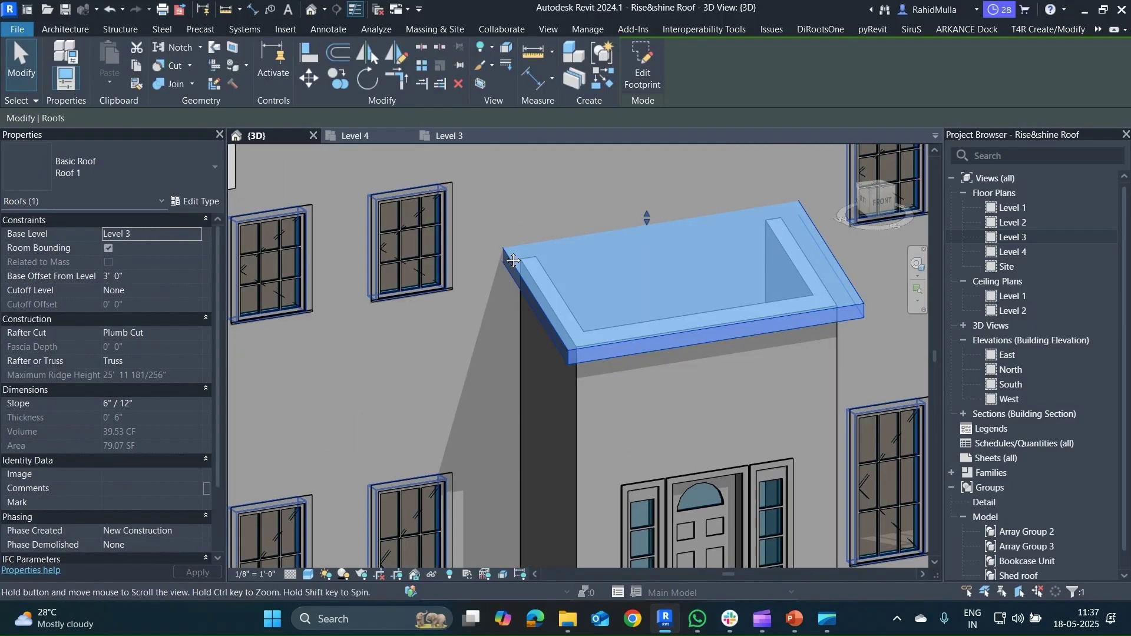
{"action": "middle_click_drag", "start_coordinate": [507, 230], "coordinate": [489, 324], "text": "shift"}
{"action": "scroll", "coordinate": [545, 309], "scroll_direction": "up", "scroll_amount": 3}
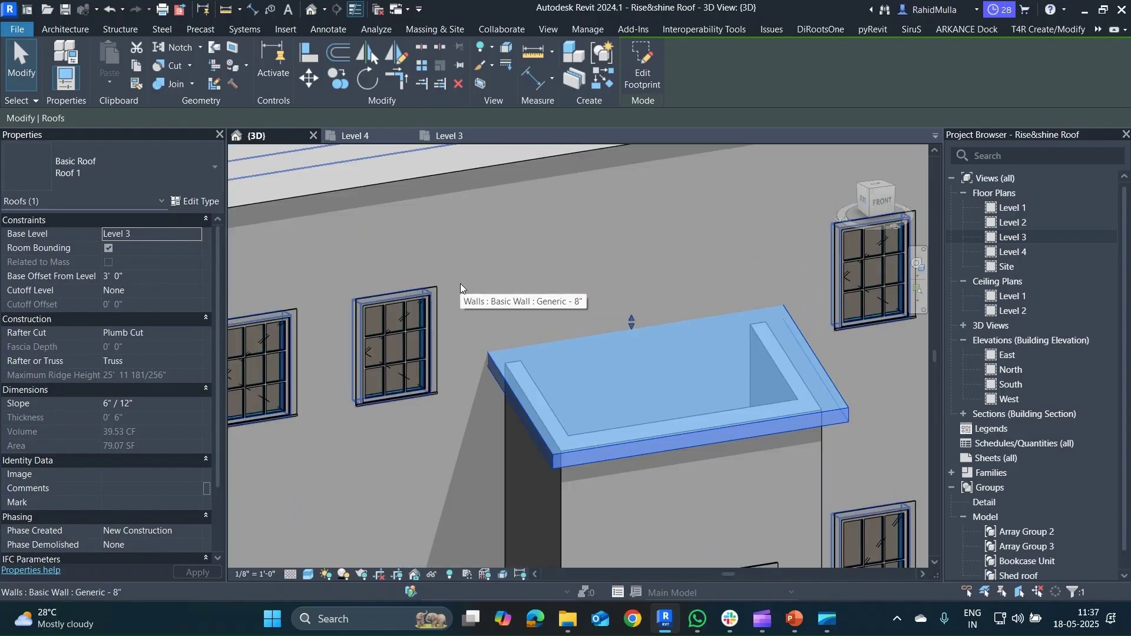
{"action": "key", "text": "w"}
{"action": "key", "text": "f"}
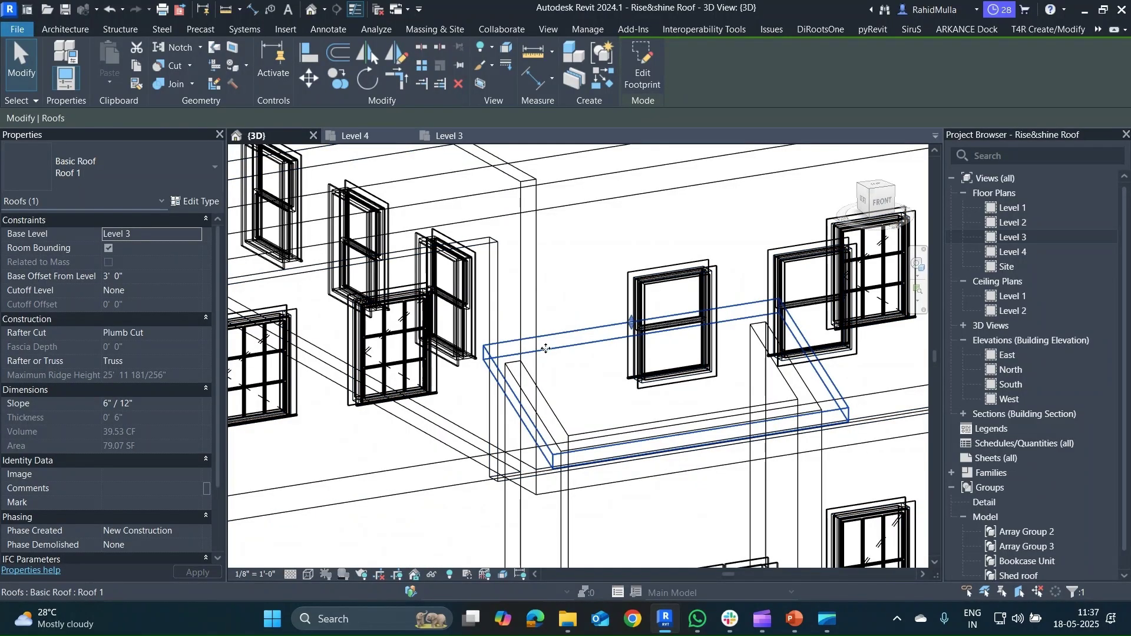
{"action": "middle_click_drag", "start_coordinate": [500, 336], "coordinate": [572, 389], "text": "shift"}
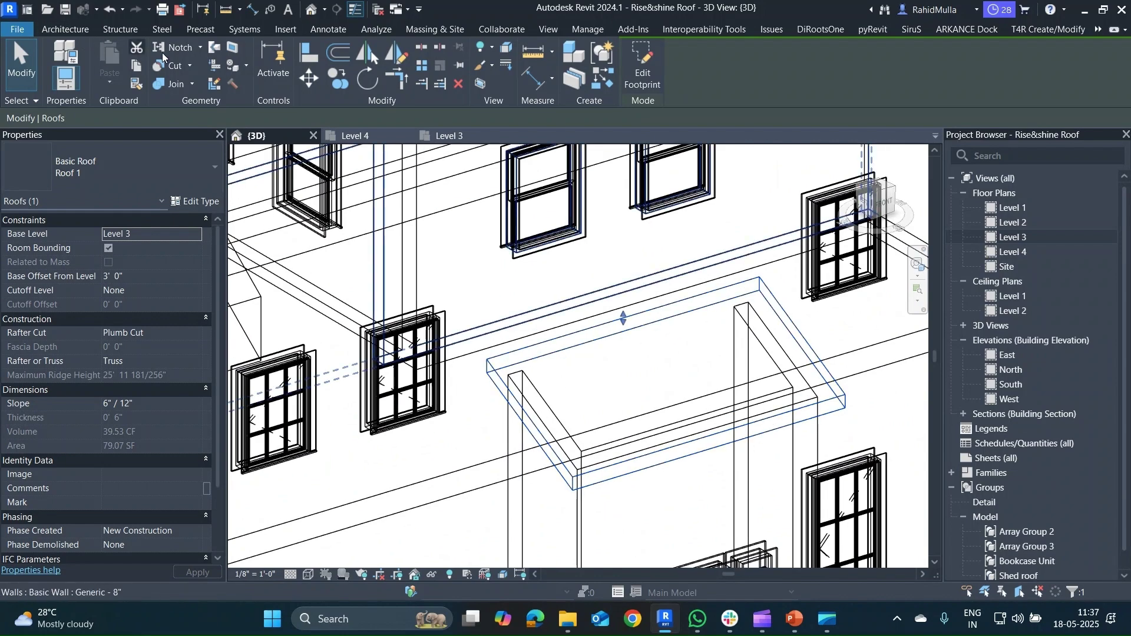
{"action": "key", "text": "Escape"}
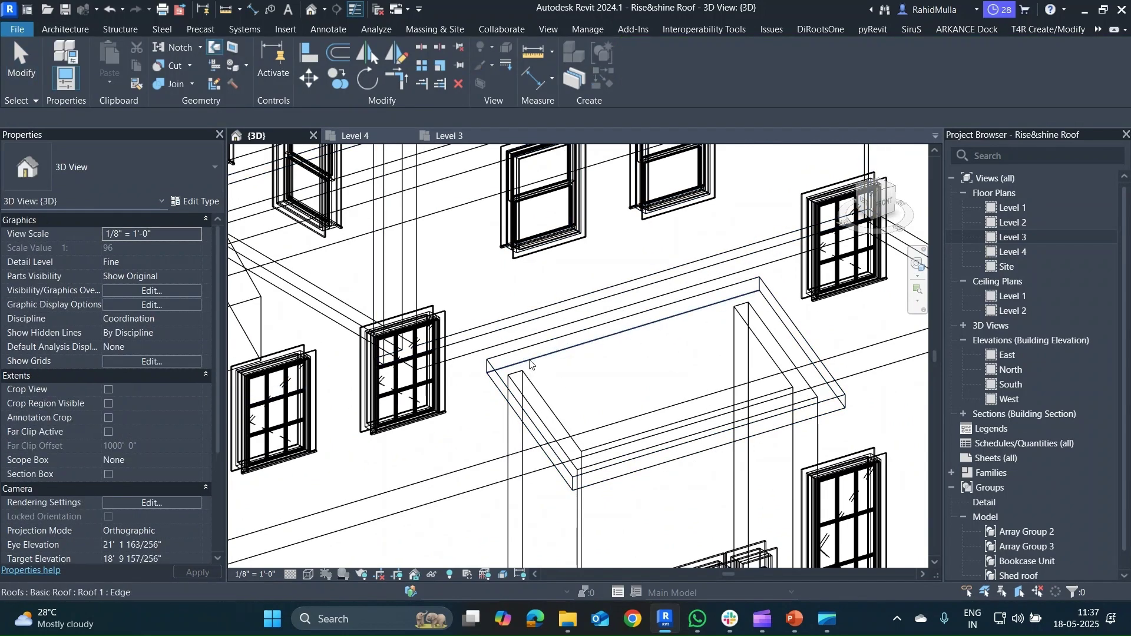
{"action": "key", "text": "s"}
{"action": "key", "text": "d"}
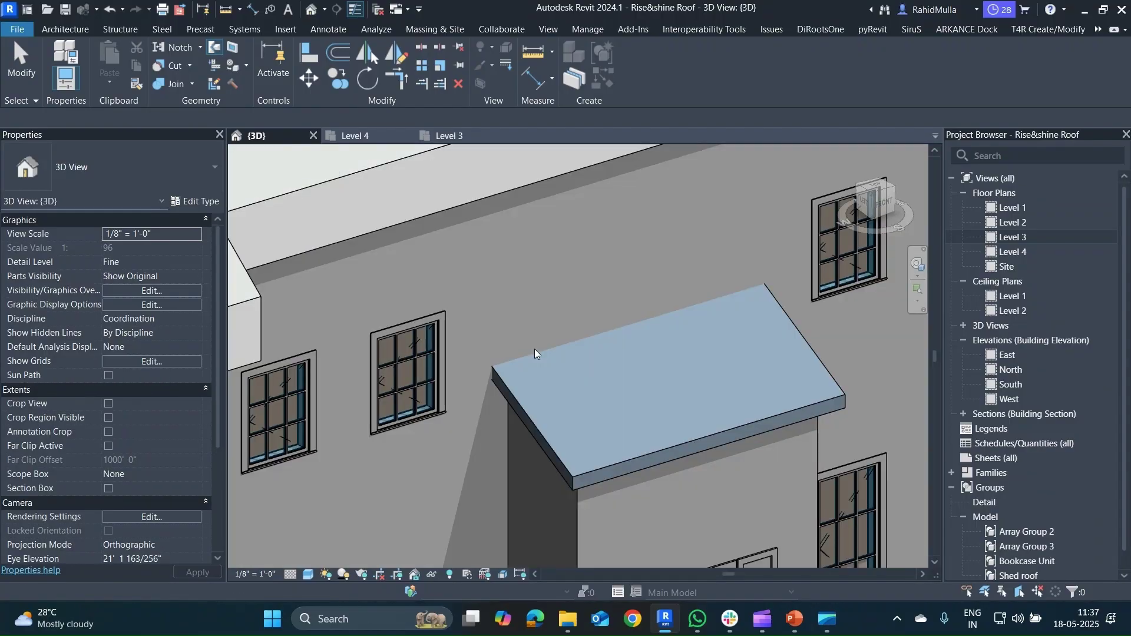
{"action": "left_click", "coordinate": [479, 309]}
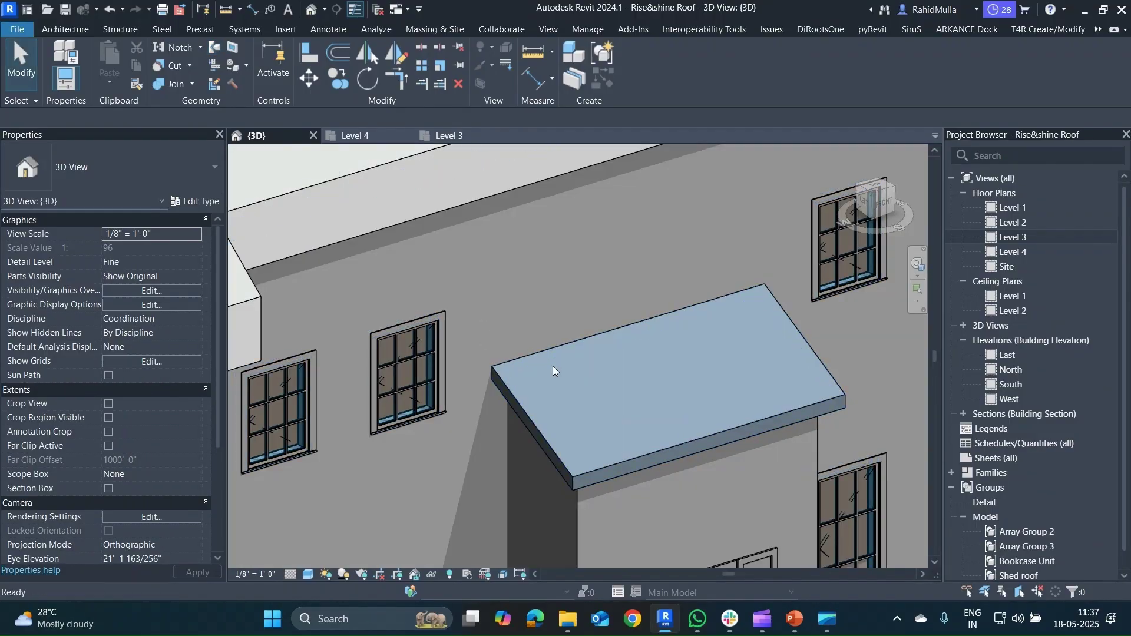
- Look over the building's front, garage side and rear, and view the garage block from directly above
{"action": "scroll", "coordinate": [553, 366], "scroll_direction": "down", "scroll_amount": 5}
{"action": "scroll", "coordinate": [598, 384], "scroll_direction": "down", "scroll_amount": 6}
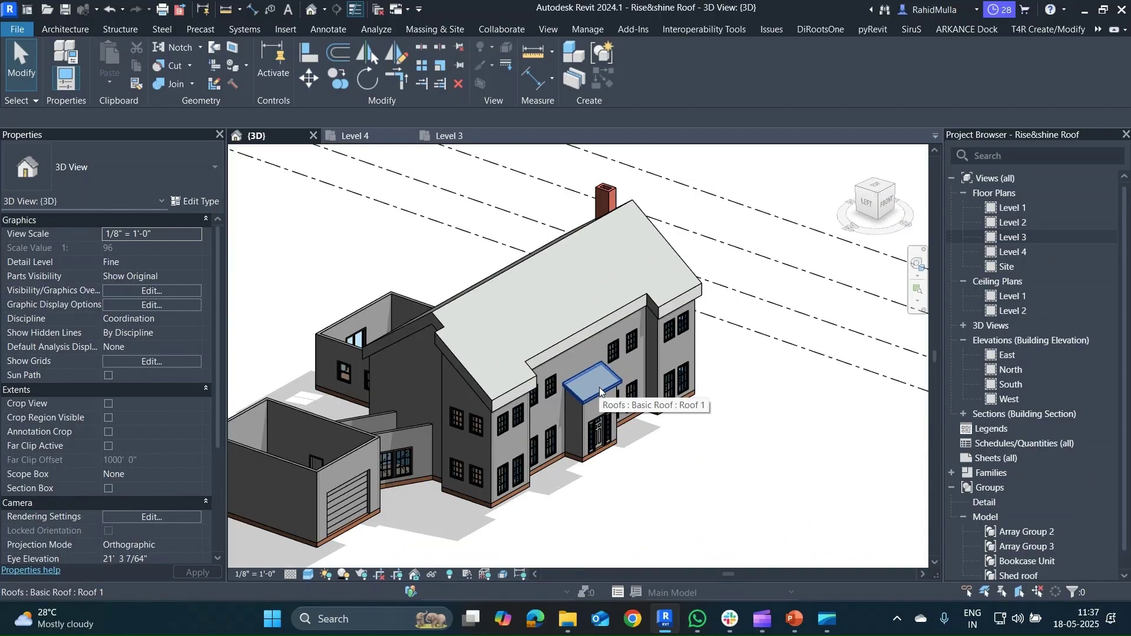
{"action": "middle_click_drag", "start_coordinate": [599, 390], "coordinate": [712, 473]}
{"action": "middle_click_drag", "start_coordinate": [499, 413], "coordinate": [605, 364]}
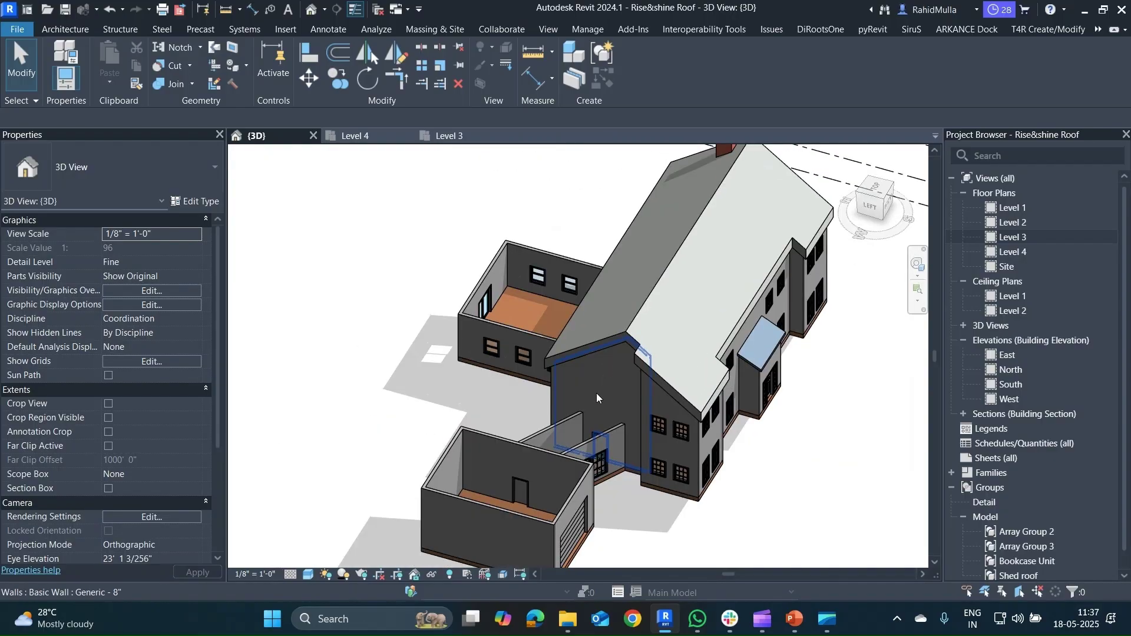
{"action": "scroll", "coordinate": [596, 393], "scroll_direction": "down", "scroll_amount": 3}
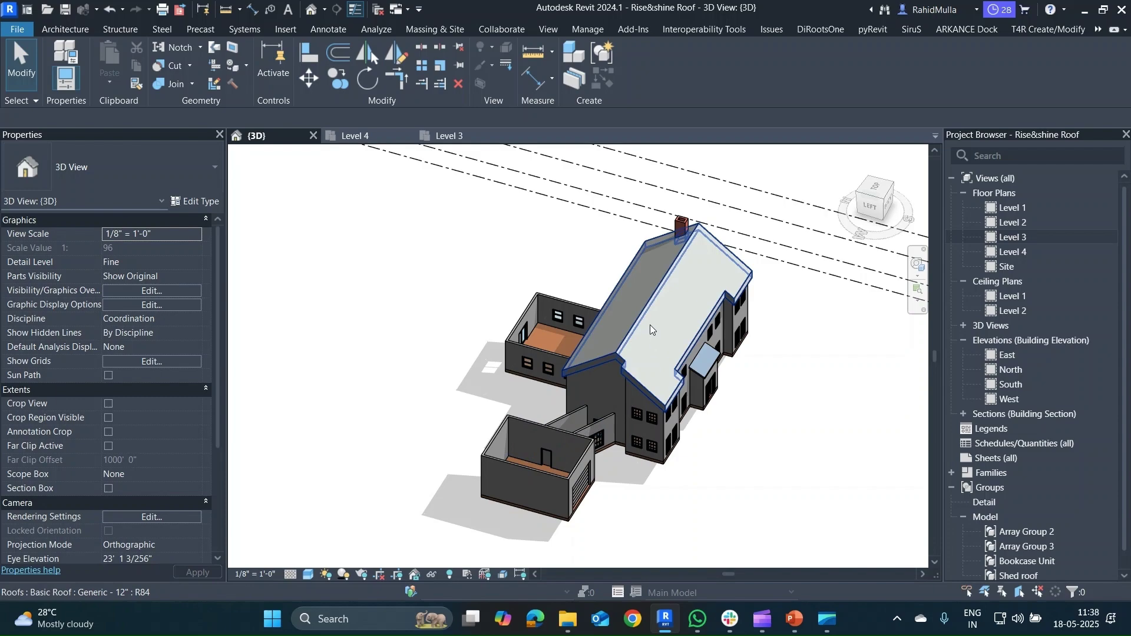
{"action": "middle_click_drag", "start_coordinate": [556, 352], "coordinate": [787, 429], "text": "shift"}
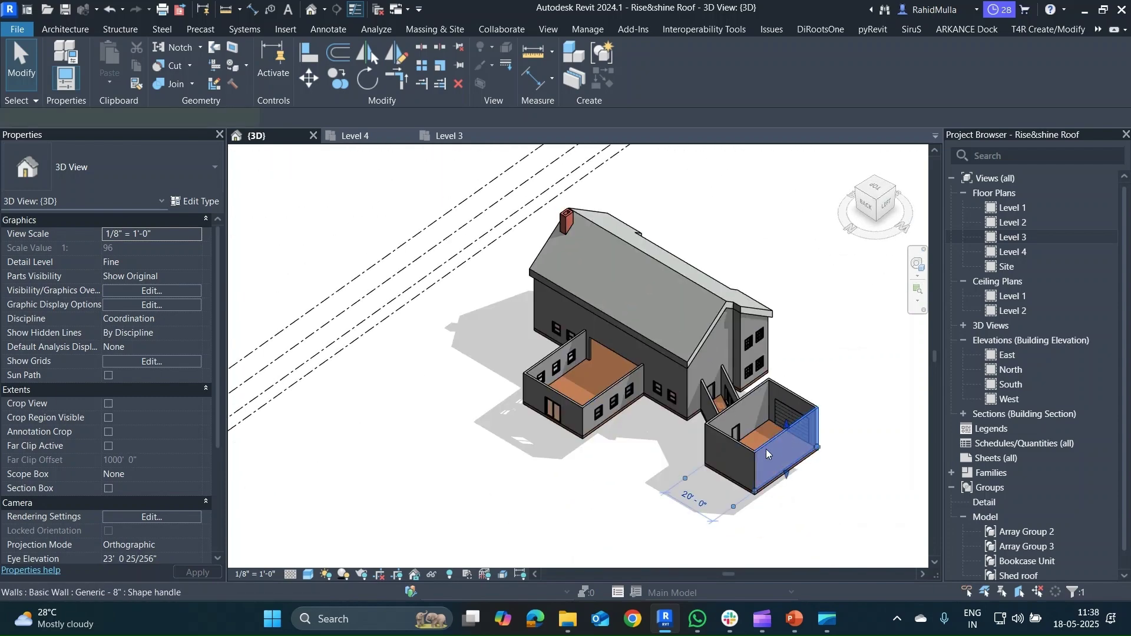
{"action": "left_click", "coordinate": [765, 449]}
{"action": "middle_click_drag", "start_coordinate": [806, 479], "coordinate": [718, 318], "text": "shift"}
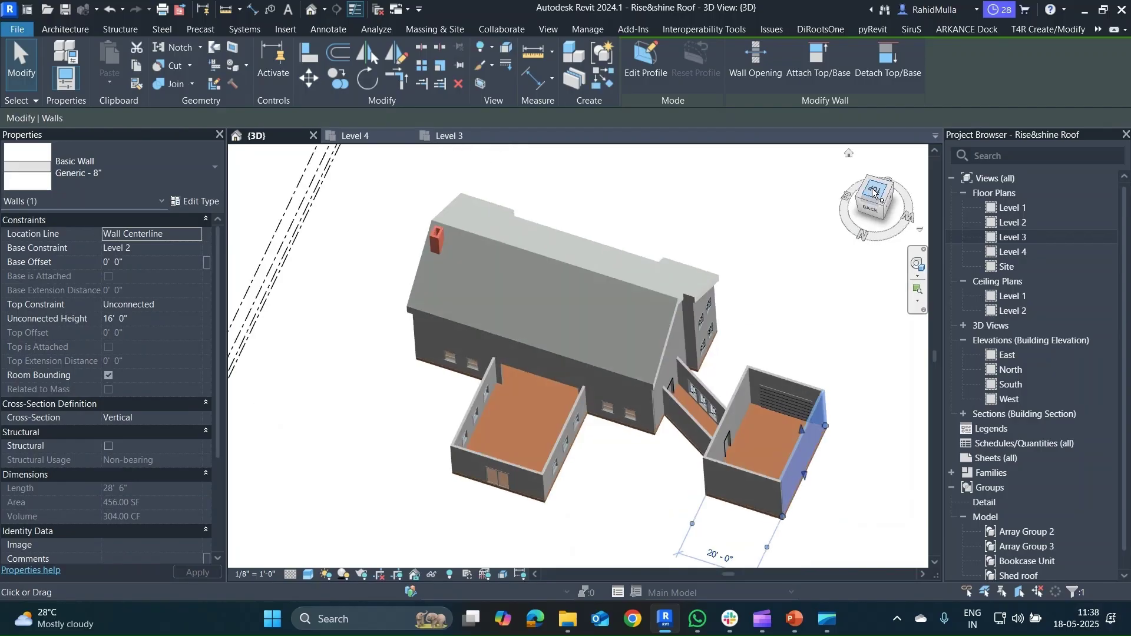
{"action": "scroll", "coordinate": [702, 288], "scroll_direction": "up", "scroll_amount": 5}
{"action": "scroll", "coordinate": [580, 349], "scroll_direction": "down", "scroll_amount": 3}
- Start a roof by footprint for the garage block and place it on Level 3
{"action": "left_click", "coordinate": [74, 29]}
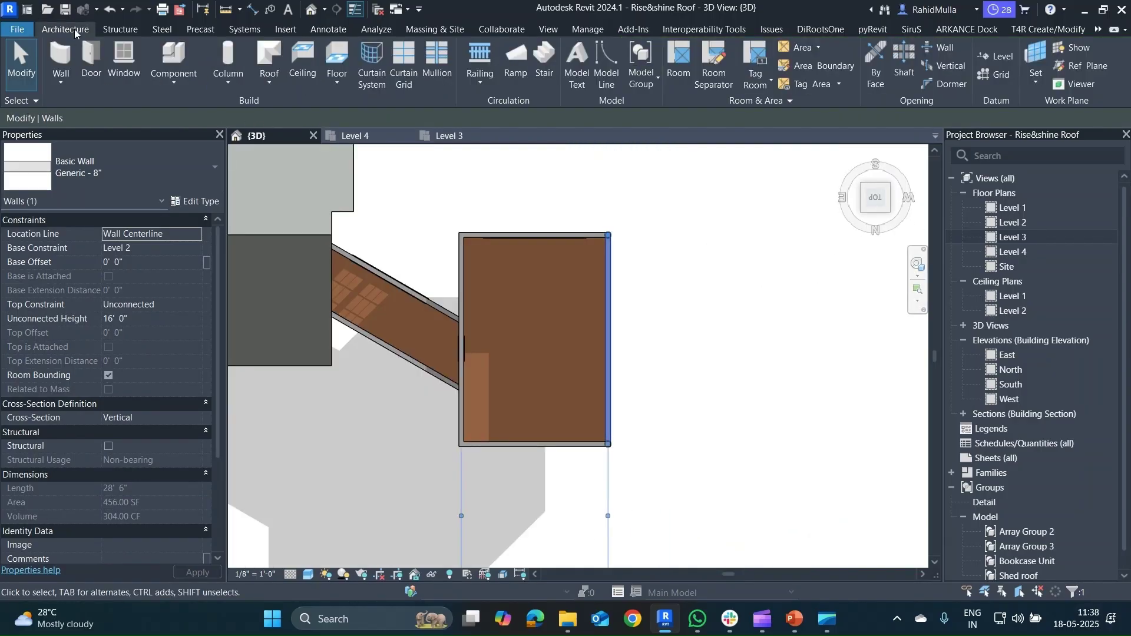
{"action": "left_click", "coordinate": [274, 80]}
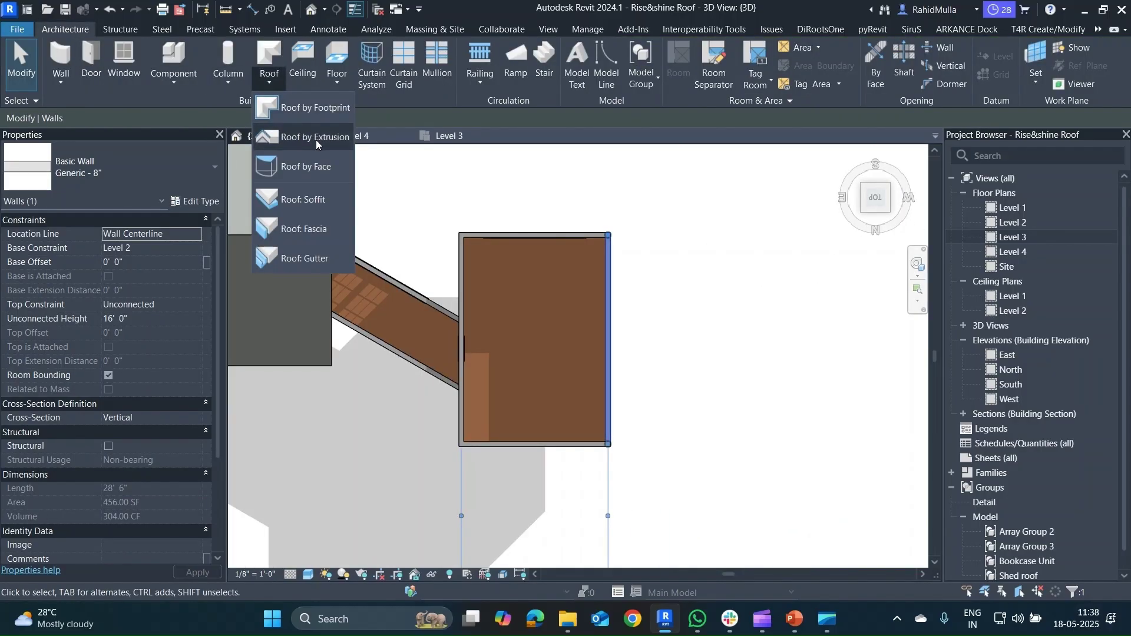
{"action": "left_click", "coordinate": [315, 107]}
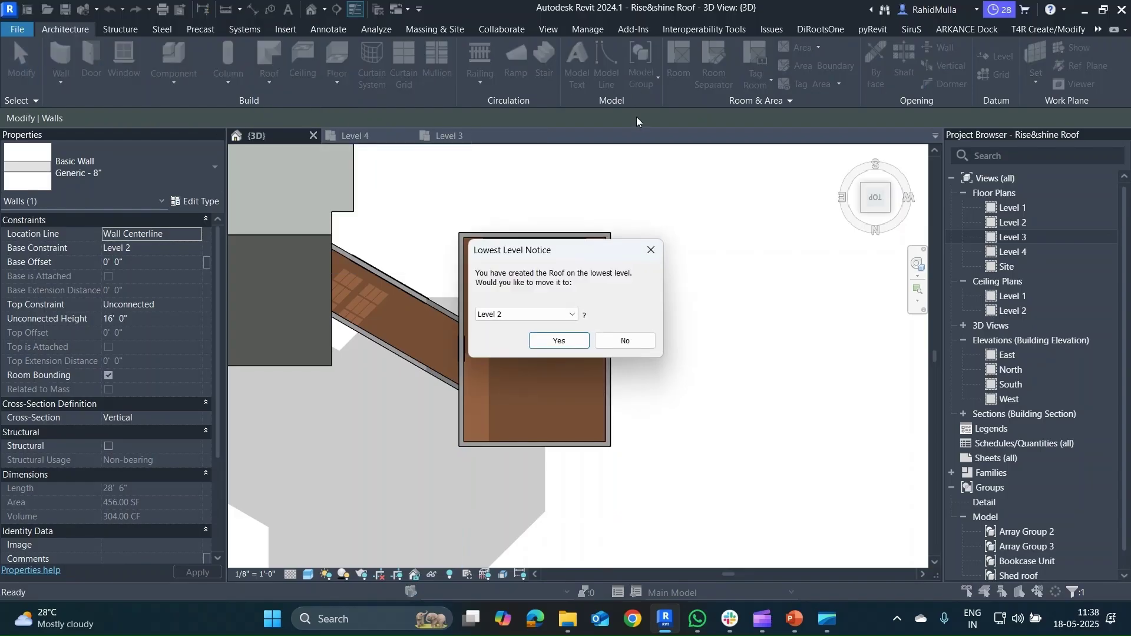
{"action": "left_click", "coordinate": [552, 313]}
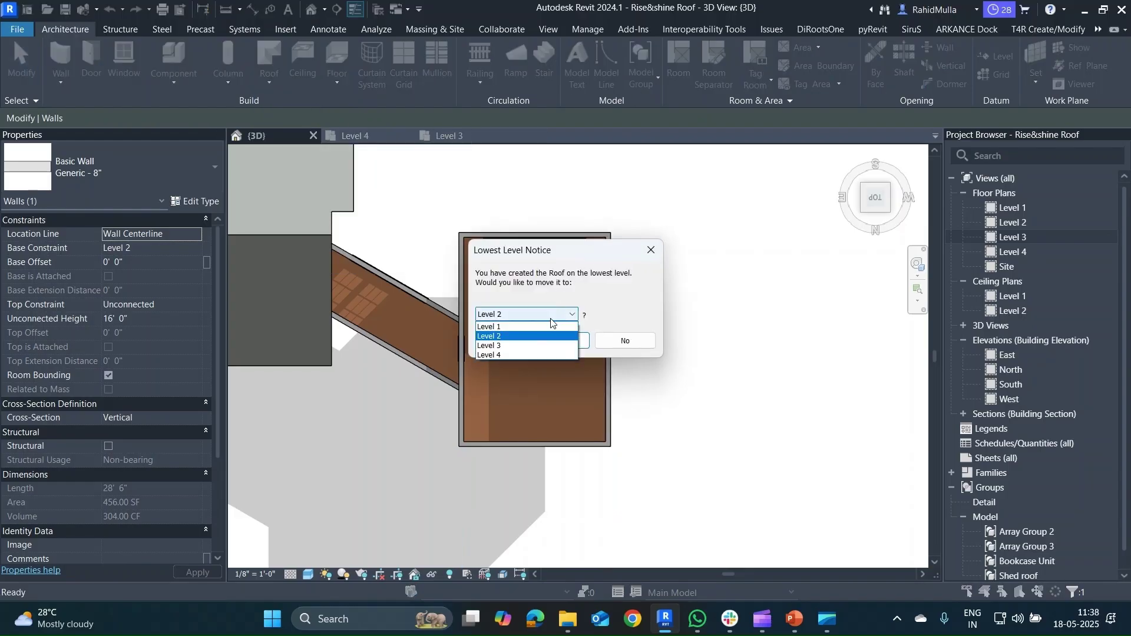
{"action": "left_click", "coordinate": [541, 349]}
{"action": "left_click", "coordinate": [575, 343]}
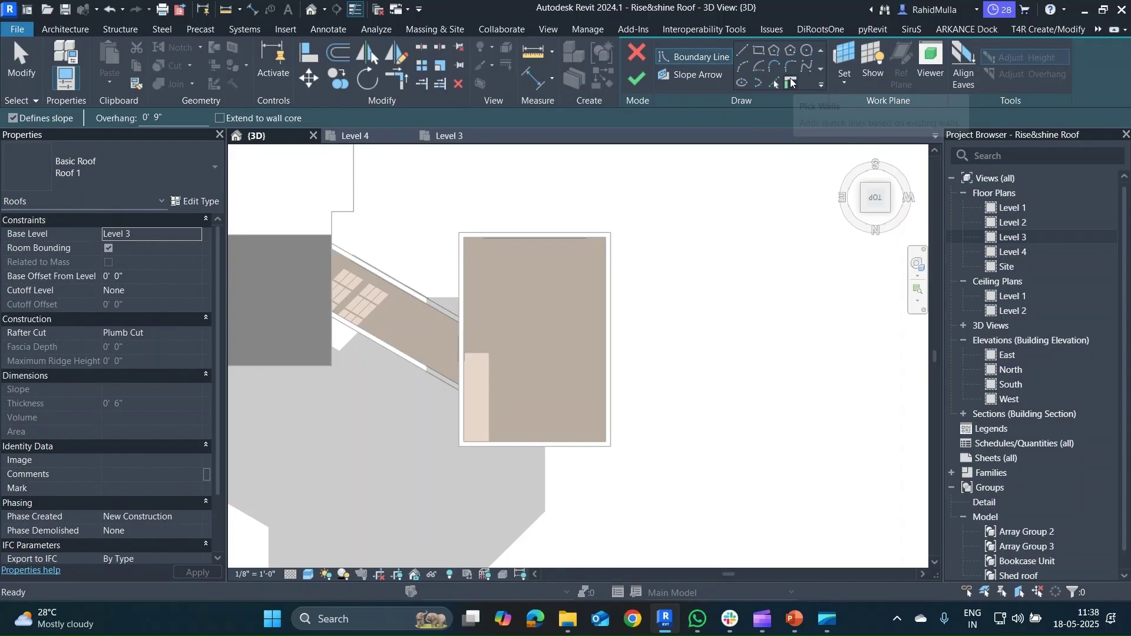
- Set the overhang to 1' and pick the garage block's four walls as the roof boundary
{"action": "left_click", "coordinate": [790, 81]}
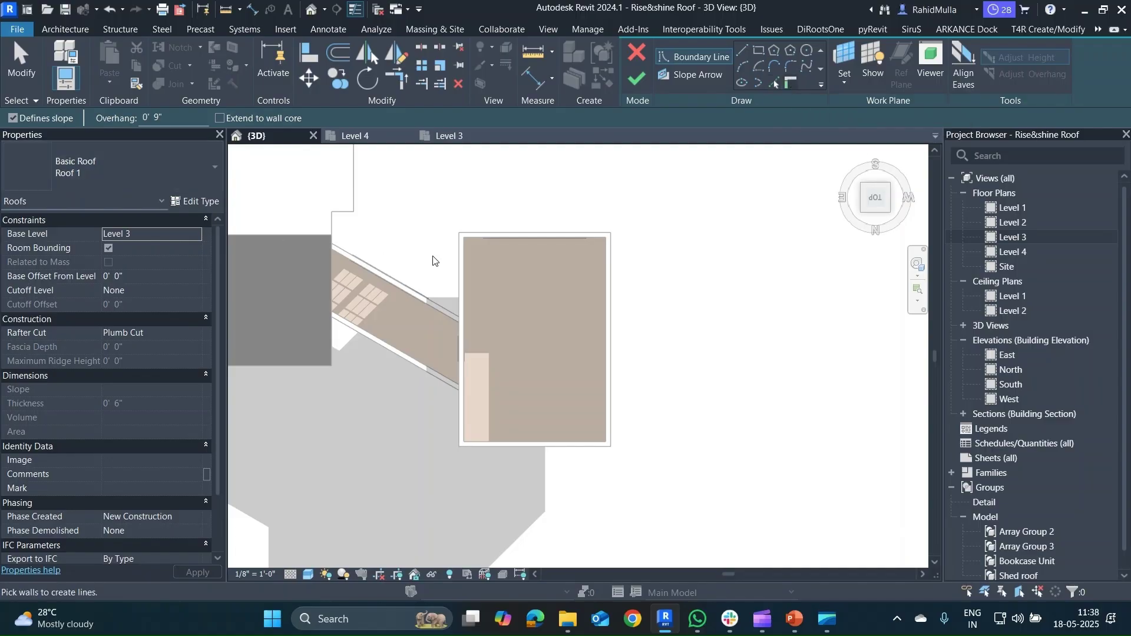
{"action": "left_click", "coordinate": [160, 117]}
{"action": "type", "text": "1"}
{"action": "type", "text": "\""}
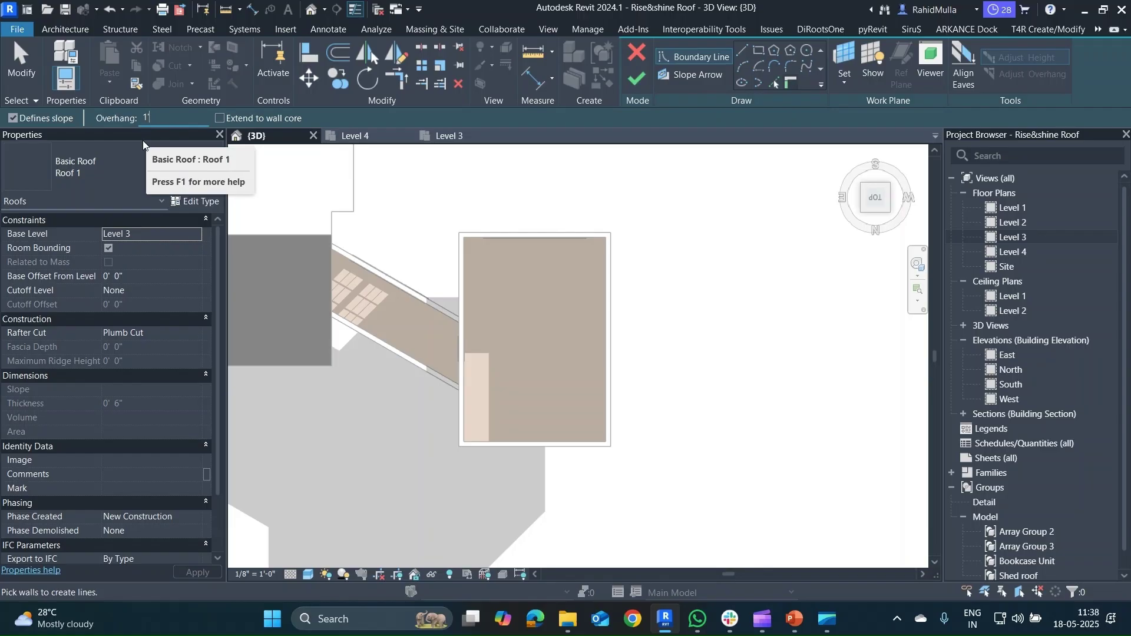
{"action": "left_click", "coordinate": [533, 234]}
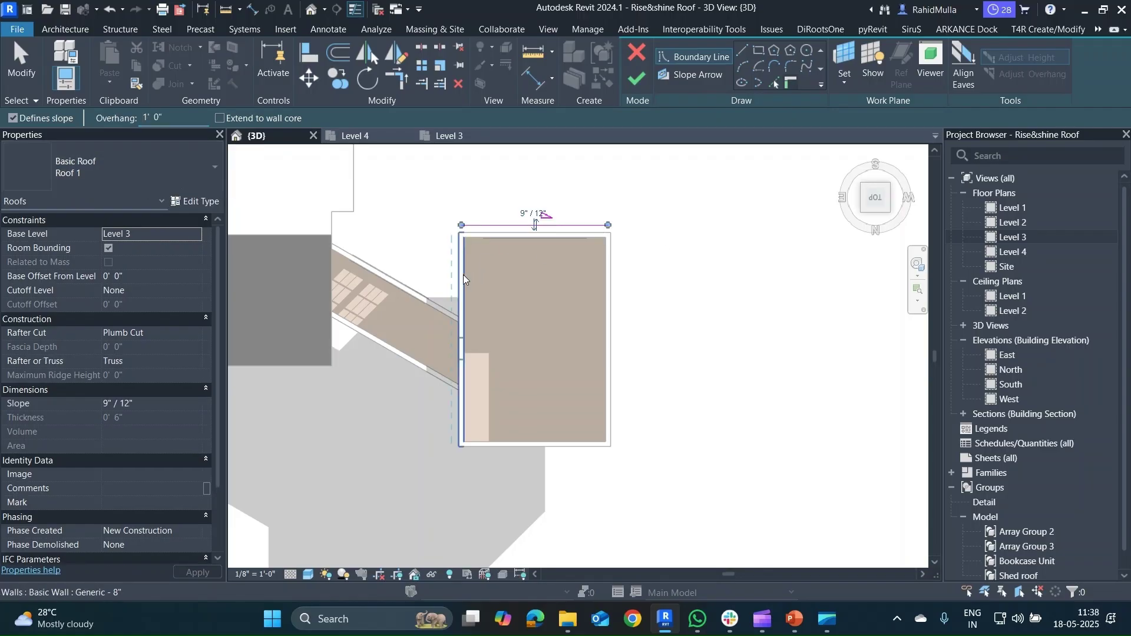
{"action": "left_click", "coordinate": [463, 274]}
{"action": "left_click", "coordinate": [521, 449]}
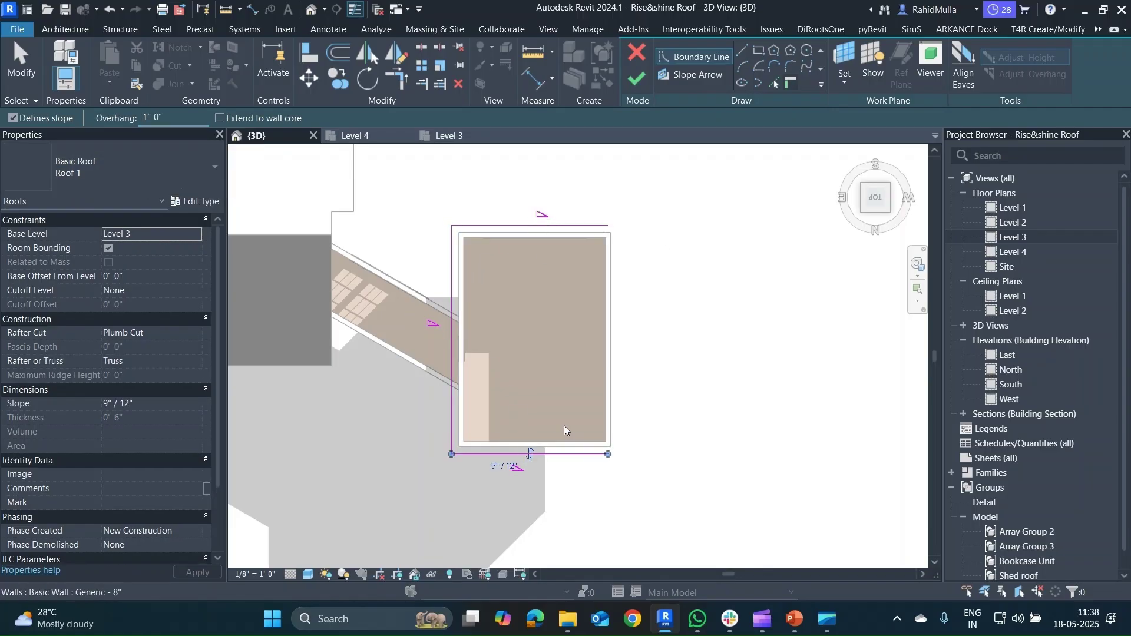
{"action": "left_click", "coordinate": [605, 380]}
{"action": "middle_click_drag", "start_coordinate": [578, 358], "coordinate": [598, 348]}
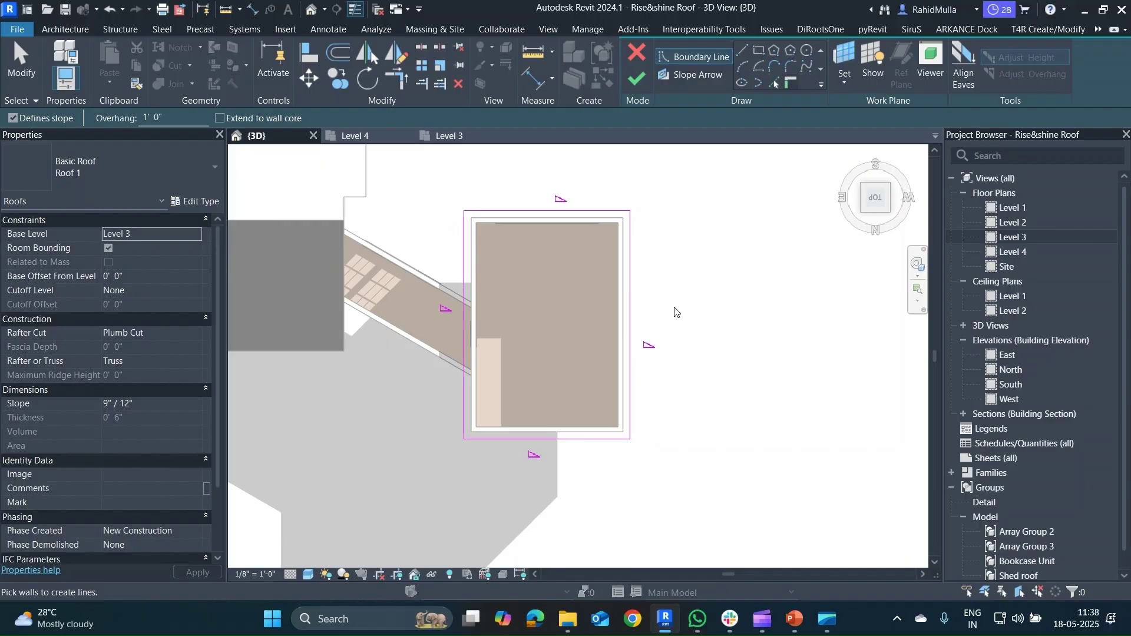
- Remove the slope definition from the two short end lines of the garage roof boundary
{"action": "key", "text": "Escape"}
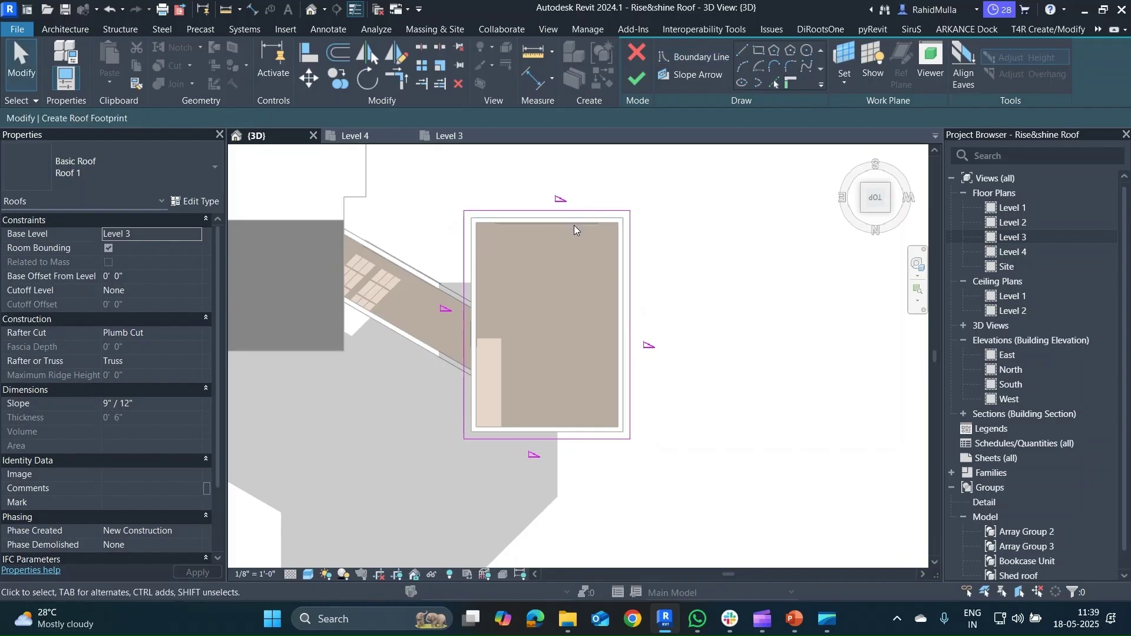
{"action": "left_click", "coordinate": [597, 211]}
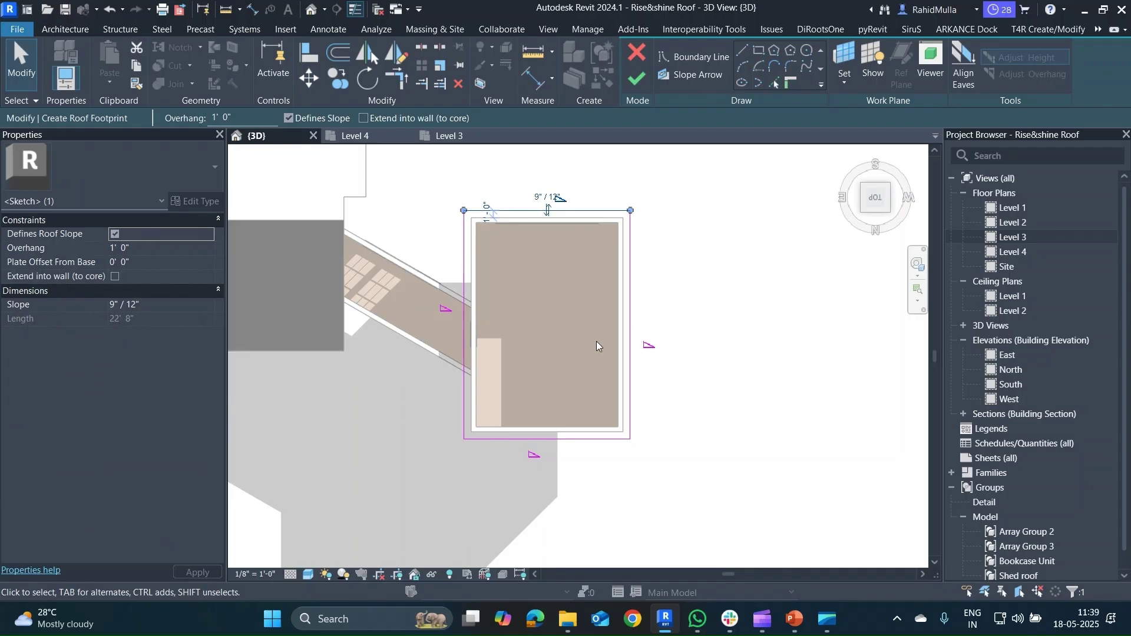
{"action": "left_click", "coordinate": [630, 336]}
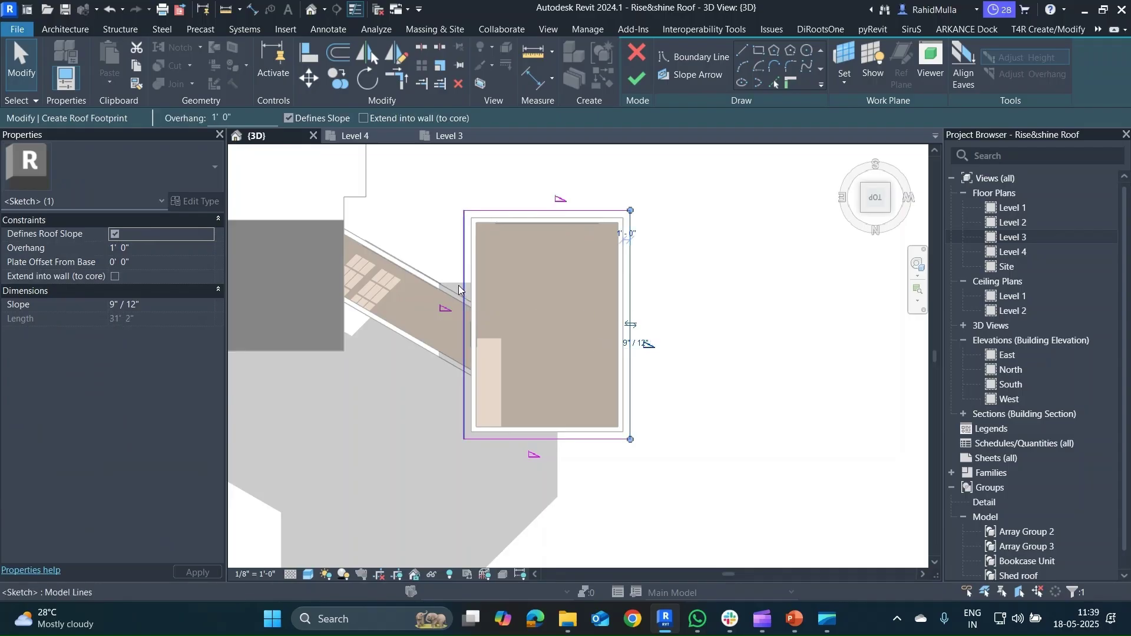
{"action": "left_click", "coordinate": [548, 440]}
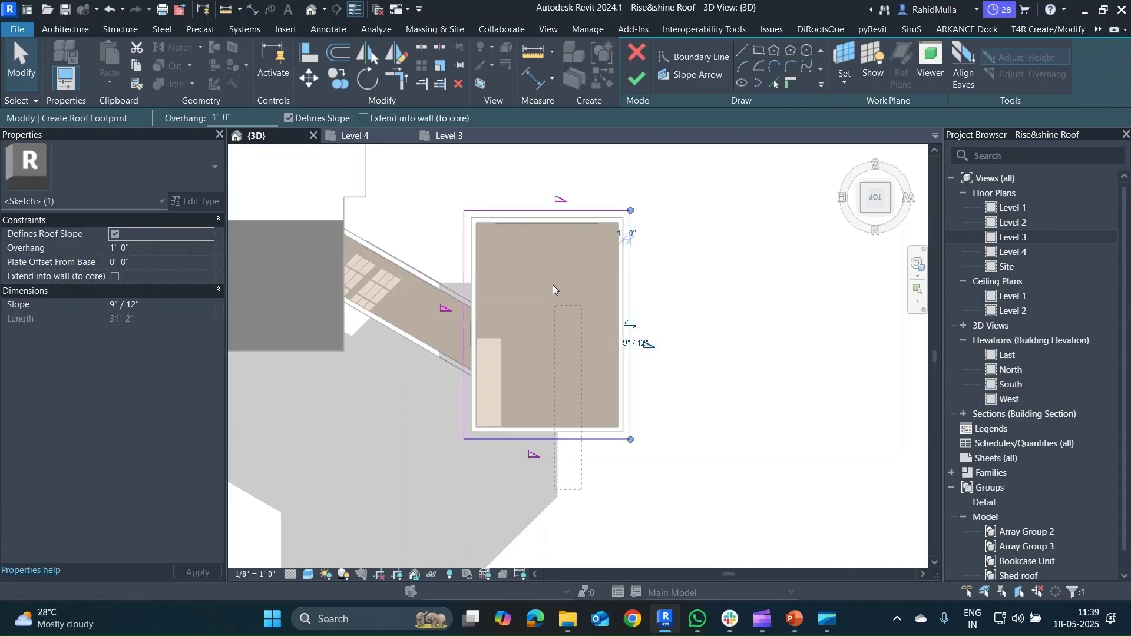
{"action": "left_click", "coordinate": [554, 359]}
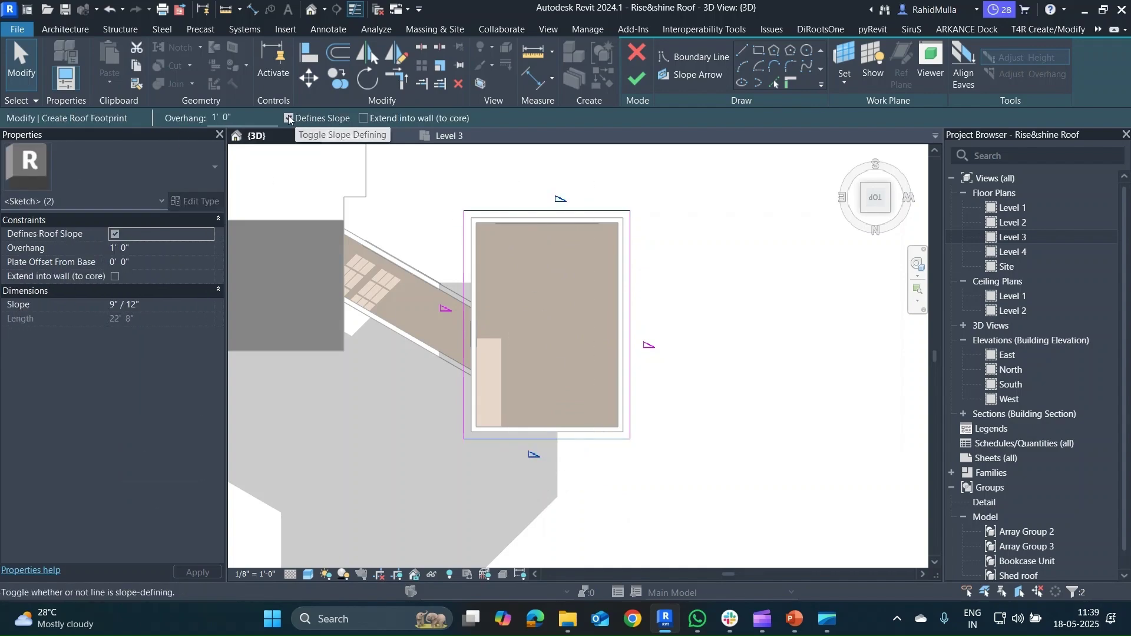
{"action": "left_click", "coordinate": [288, 116]}
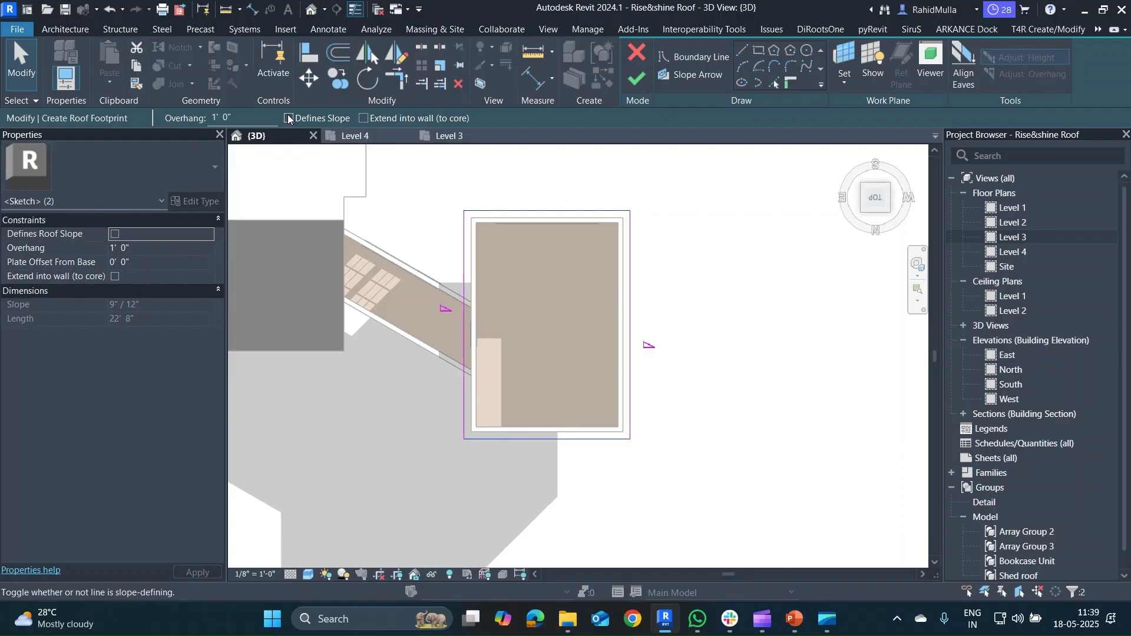
{"action": "left_click", "coordinate": [711, 308]}
- Finish the garage roof sketch, attach the highlighted walls to the roof, and check the resulting gable ends in 3D
{"action": "left_click", "coordinate": [631, 84]}
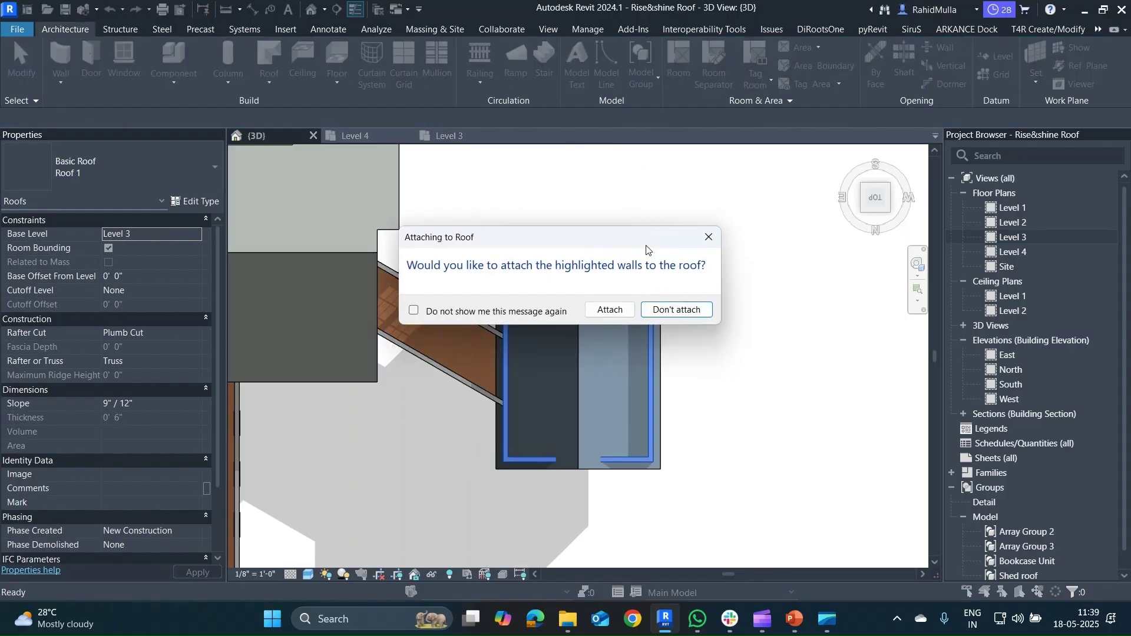
{"action": "left_click", "coordinate": [629, 309]}
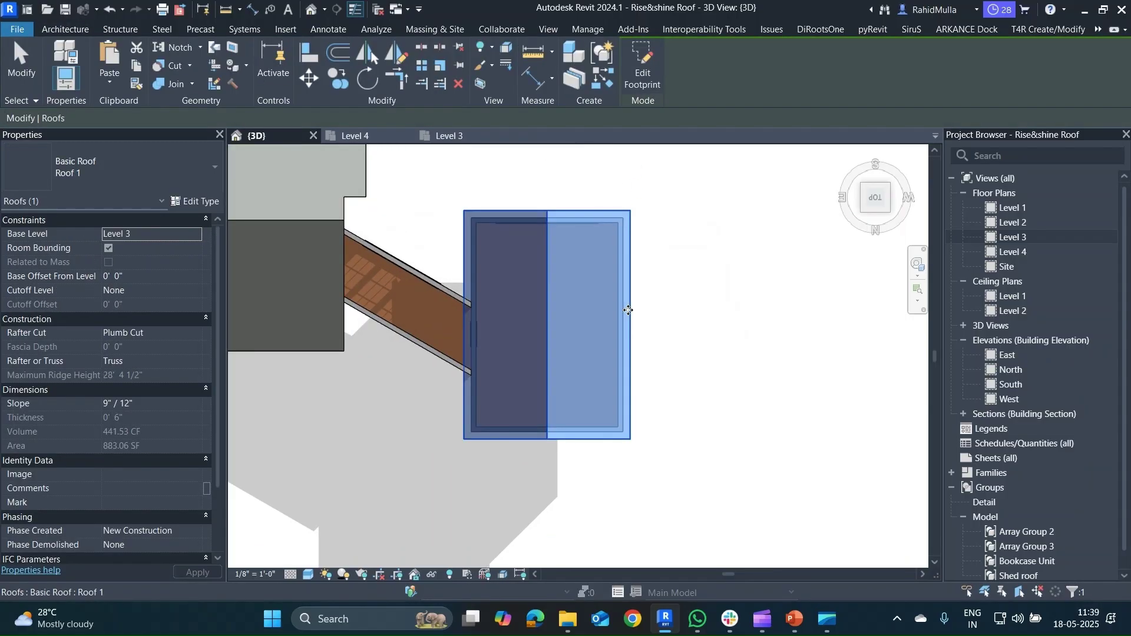
{"action": "key", "text": "Escape"}
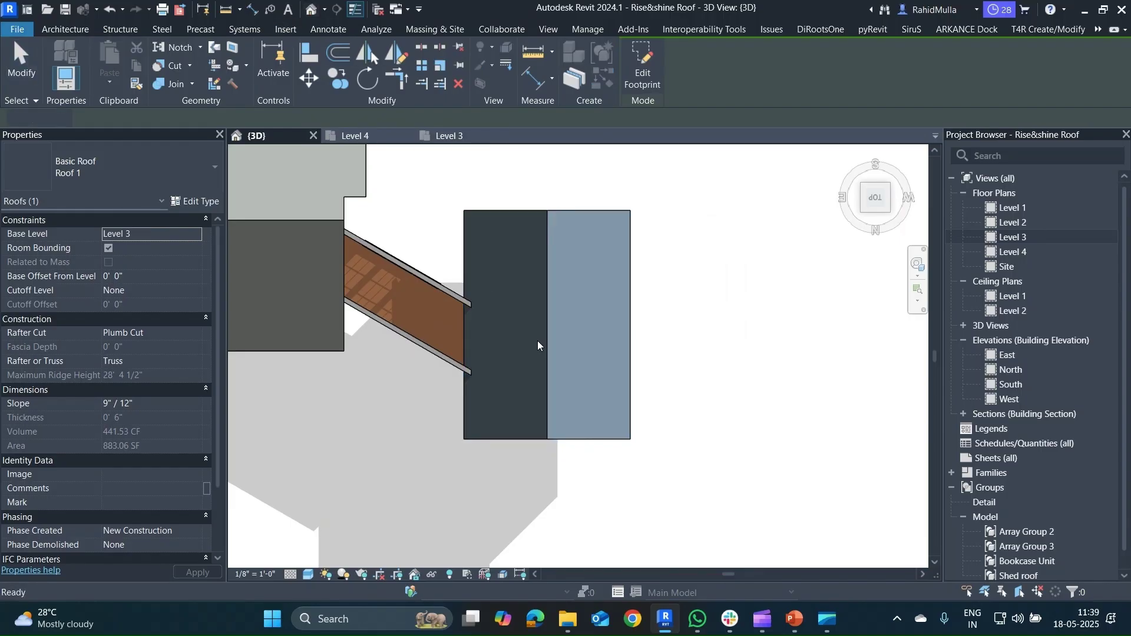
{"action": "middle_click_drag", "start_coordinate": [599, 372], "coordinate": [558, 185], "text": "shift"}
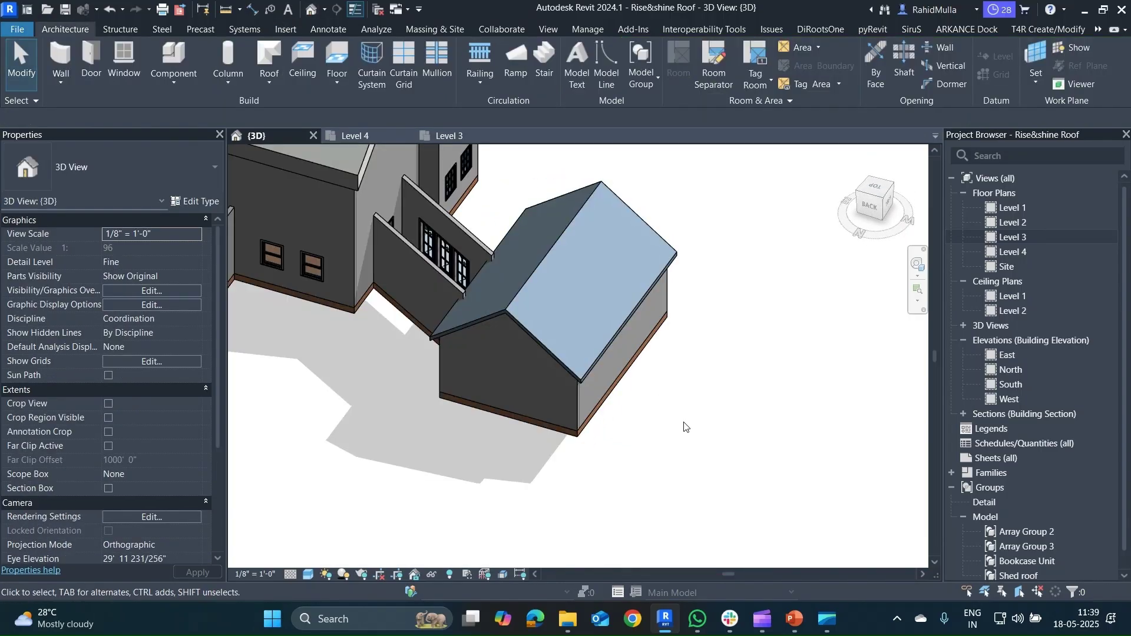
{"action": "left_click", "coordinate": [581, 262]}
{"action": "mouse_move", "coordinate": [701, 373]}
{"action": "middle_mouse_down", "text": "shift"}
{"action": "mouse_move", "coordinate": [626, 384]}
{"action": "mouse_move", "coordinate": [455, 367]}
{"action": "mouse_move", "coordinate": [412, 343]}
{"action": "mouse_move", "coordinate": [374, 394]}
{"action": "mouse_move", "coordinate": [411, 412]}
{"action": "mouse_move", "coordinate": [740, 401]}
{"action": "mouse_move", "coordinate": [719, 419]}
{"action": "mouse_move", "coordinate": [700, 361]}
{"action": "middle_mouse_up", "text": "shift"}
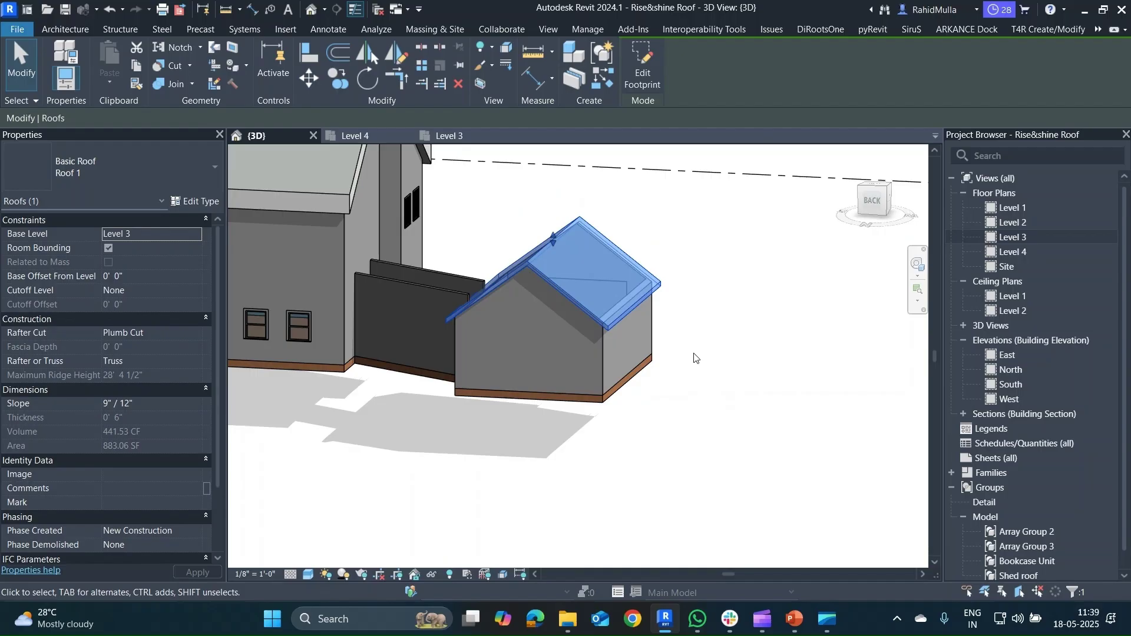
{"action": "left_click", "coordinate": [694, 354]}
{"action": "middle_click_drag", "start_coordinate": [694, 354], "coordinate": [565, 424], "text": "shift"}
{"action": "scroll", "coordinate": [705, 392], "scroll_direction": "down", "scroll_amount": 4}
- Start a roof by footprint for the open block behind the main building and place it on Level 3, viewed from above
{"action": "left_click", "coordinate": [553, 396]}
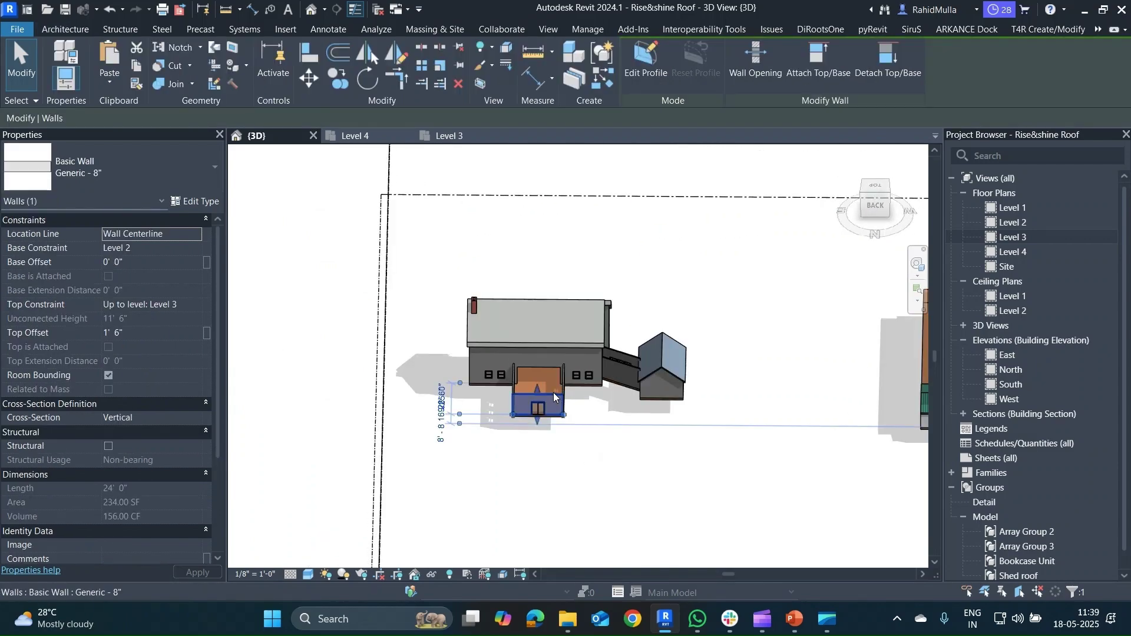
{"action": "left_click", "coordinate": [876, 186]}
{"action": "scroll", "coordinate": [717, 396], "scroll_direction": "down", "scroll_amount": 3}
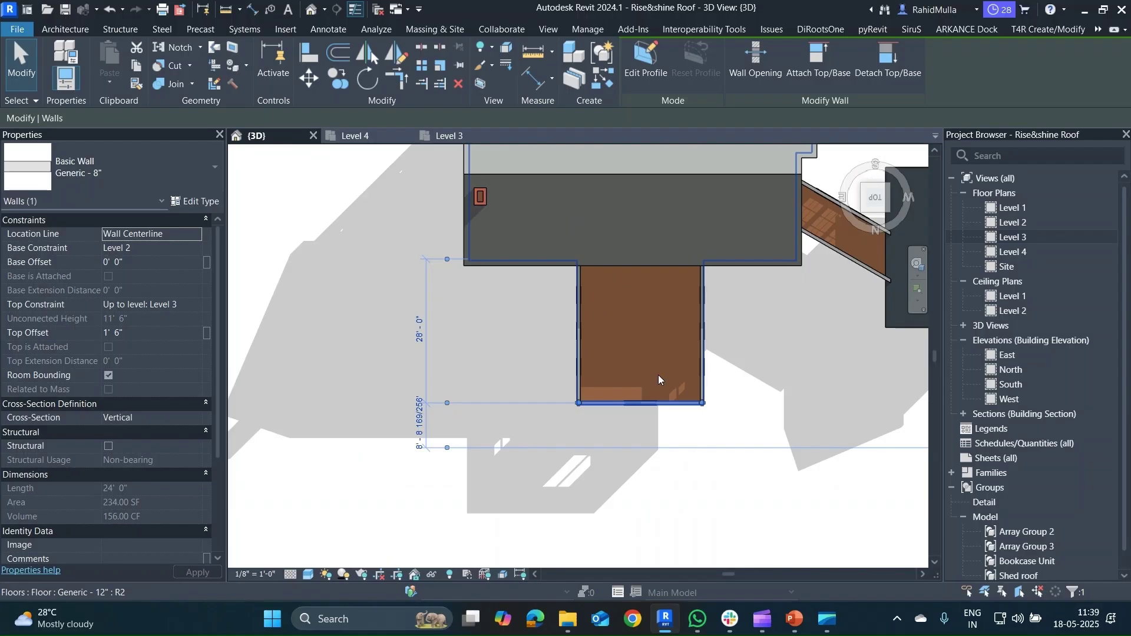
{"action": "middle_click_drag", "start_coordinate": [659, 375], "coordinate": [677, 231], "text": "shift"}
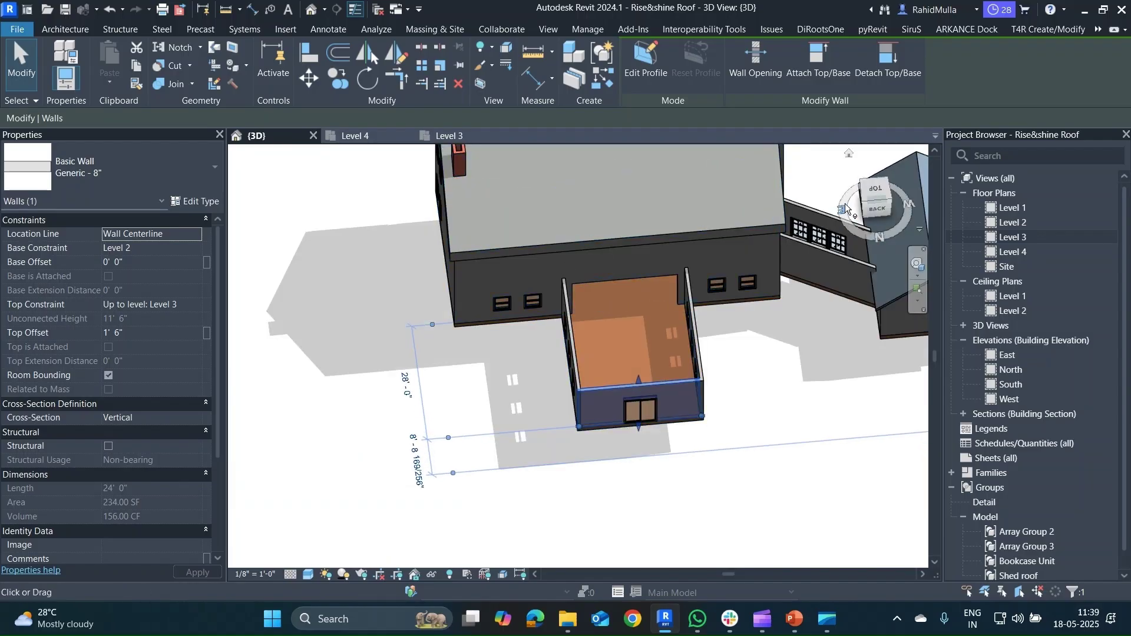
{"action": "left_click", "coordinate": [875, 189]}
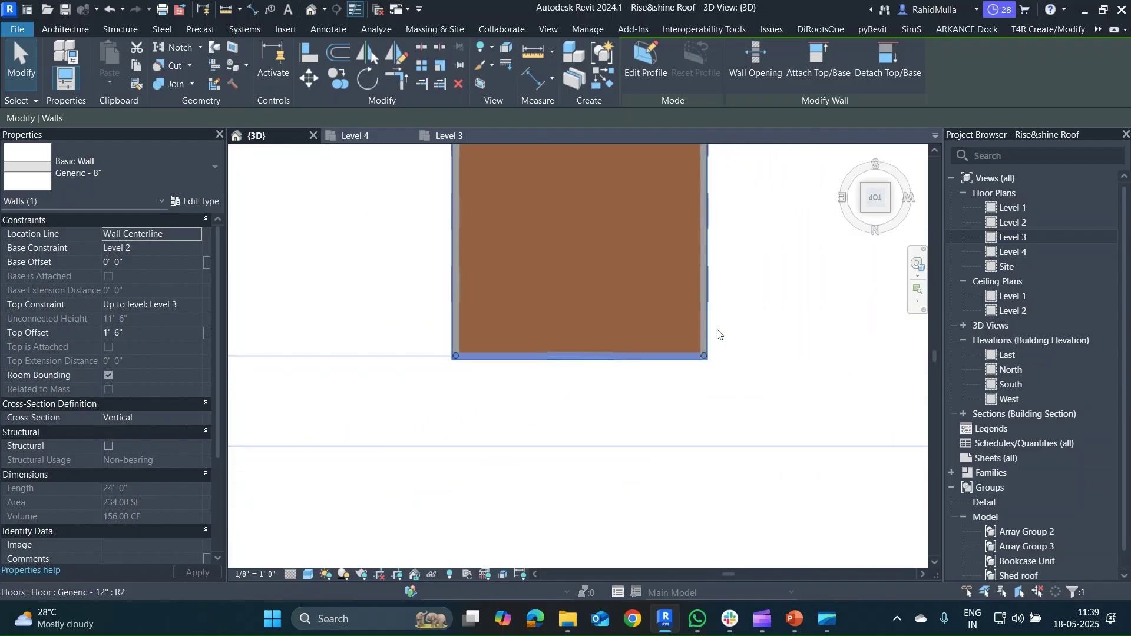
{"action": "left_click", "coordinate": [65, 29]}
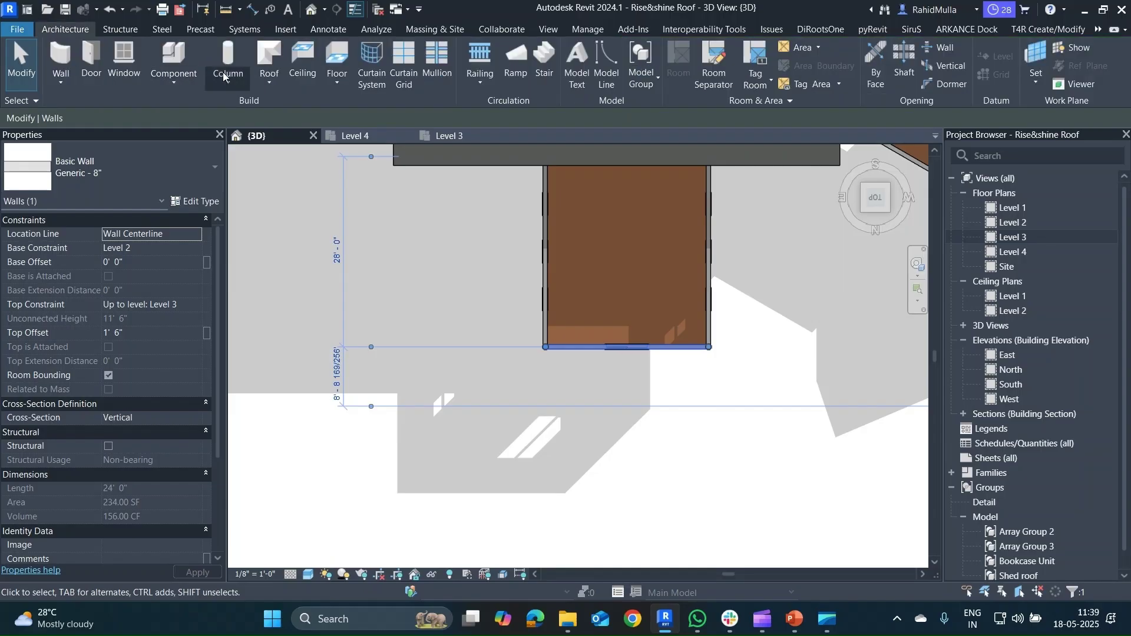
{"action": "left_click", "coordinate": [274, 82]}
{"action": "left_click", "coordinate": [307, 111]}
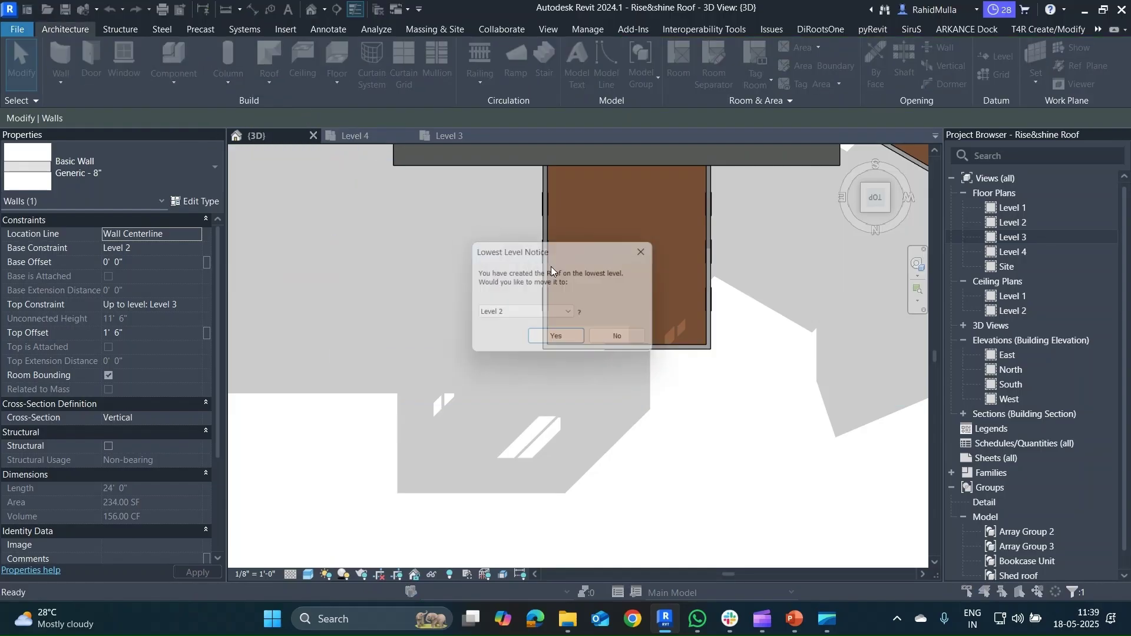
{"action": "left_click", "coordinate": [530, 313]}
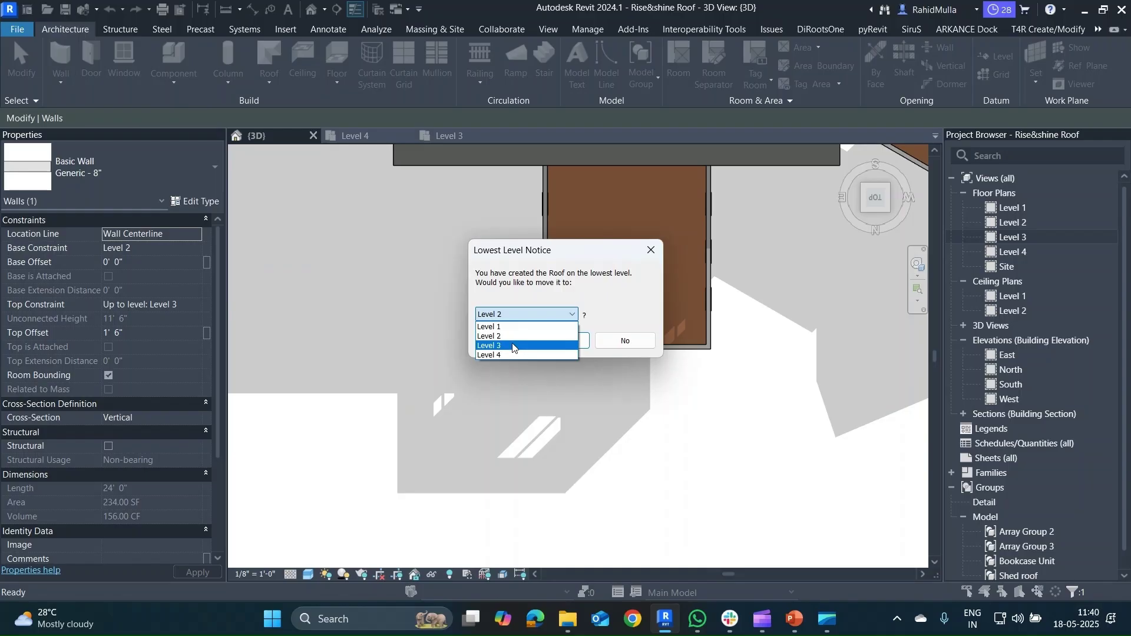
{"action": "left_click", "coordinate": [512, 347]}
{"action": "left_click", "coordinate": [560, 342]}
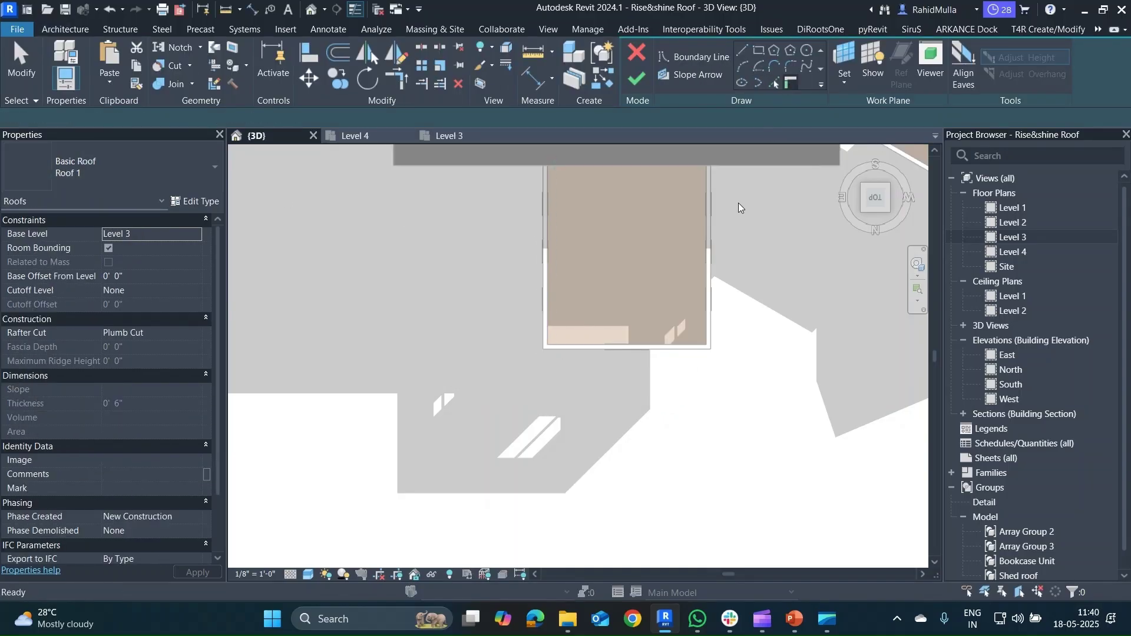
- Pick the rear block's three outer walls as roof boundary with a 1' overhang, and close the boundary with a line along the main building
{"action": "left_click", "coordinate": [710, 265]}
{"action": "left_click", "coordinate": [660, 348]}
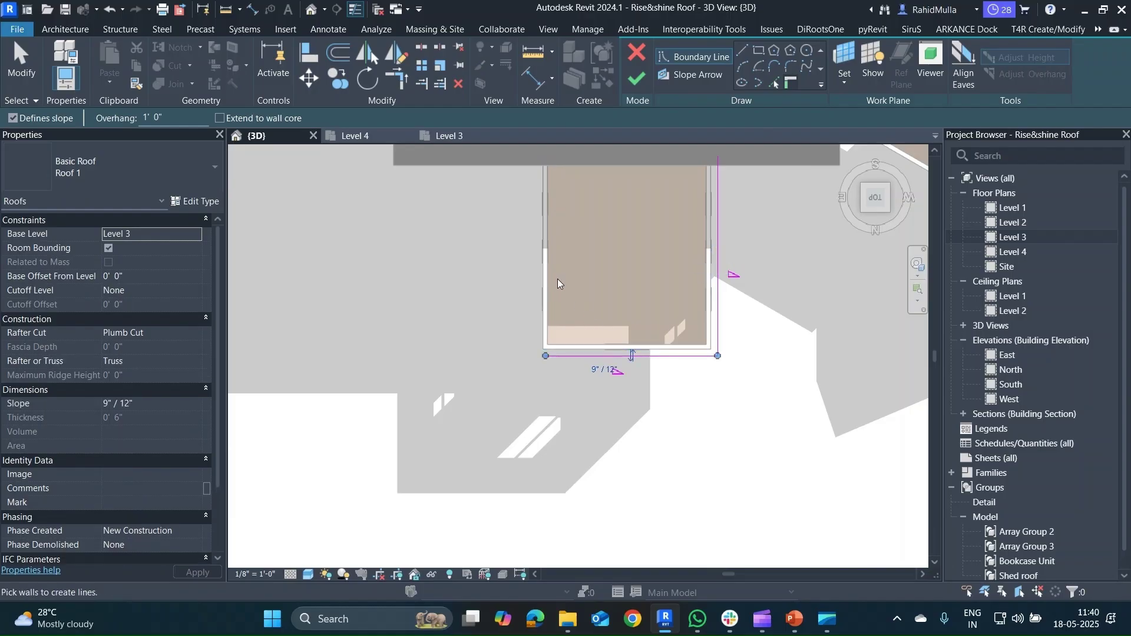
{"action": "left_click", "coordinate": [548, 270]}
{"action": "middle_click_drag", "start_coordinate": [606, 287], "coordinate": [606, 379]}
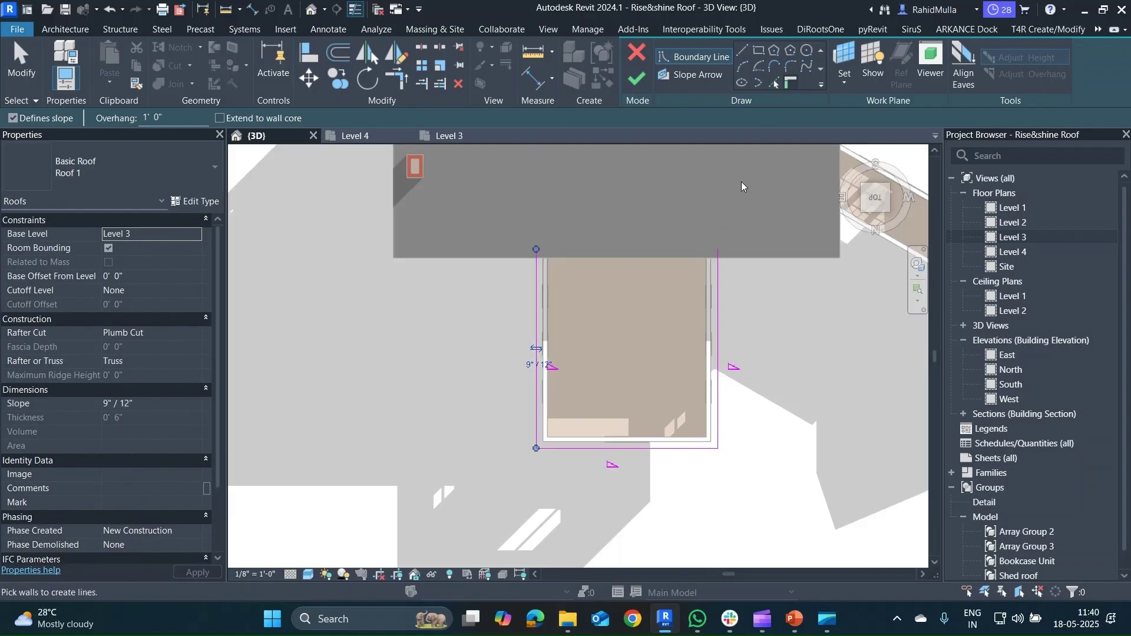
{"action": "left_click", "coordinate": [742, 51]}
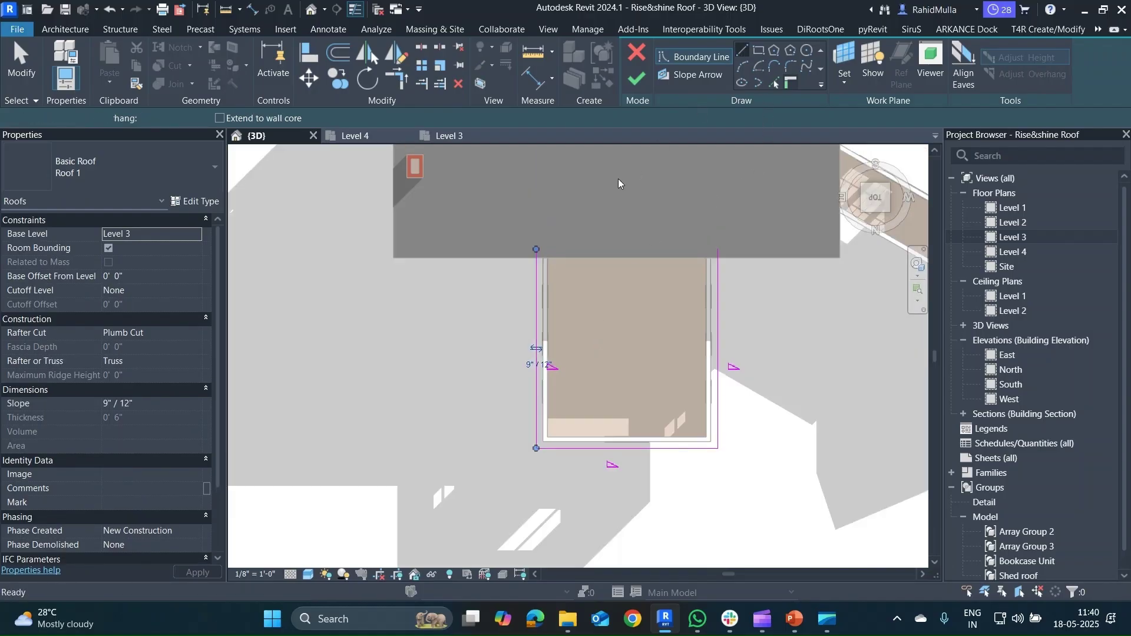
{"action": "left_click", "coordinate": [536, 249]}
{"action": "left_click", "coordinate": [718, 248]}
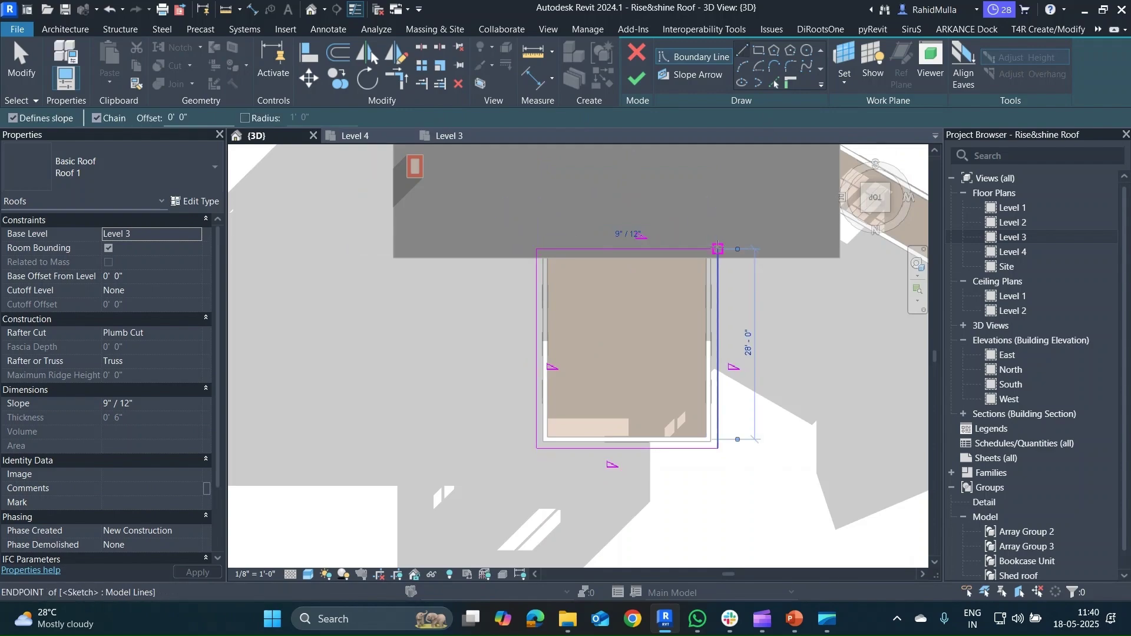
{"action": "key", "text": "Escape"}
{"action": "key", "text": "Escape"}
- Remove the slope definition from the boundary line along the main building and finish the rear block's roof sketch
{"action": "left_click", "coordinate": [663, 248]}
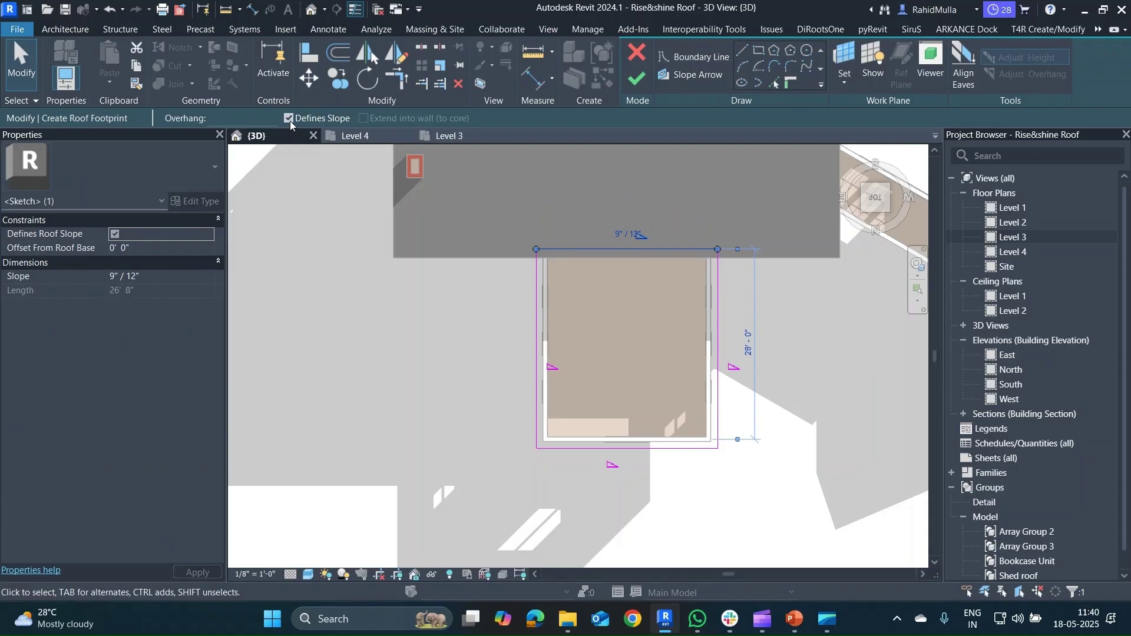
{"action": "left_click", "coordinate": [289, 119]}
{"action": "key", "text": "Escape"}
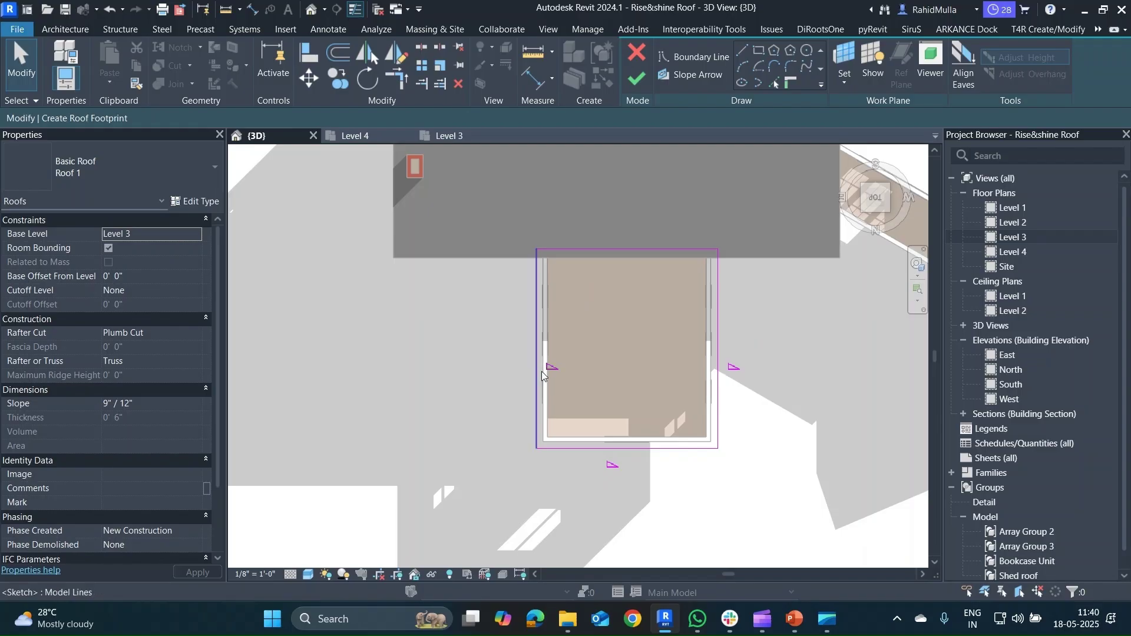
{"action": "left_click", "coordinate": [636, 78]}
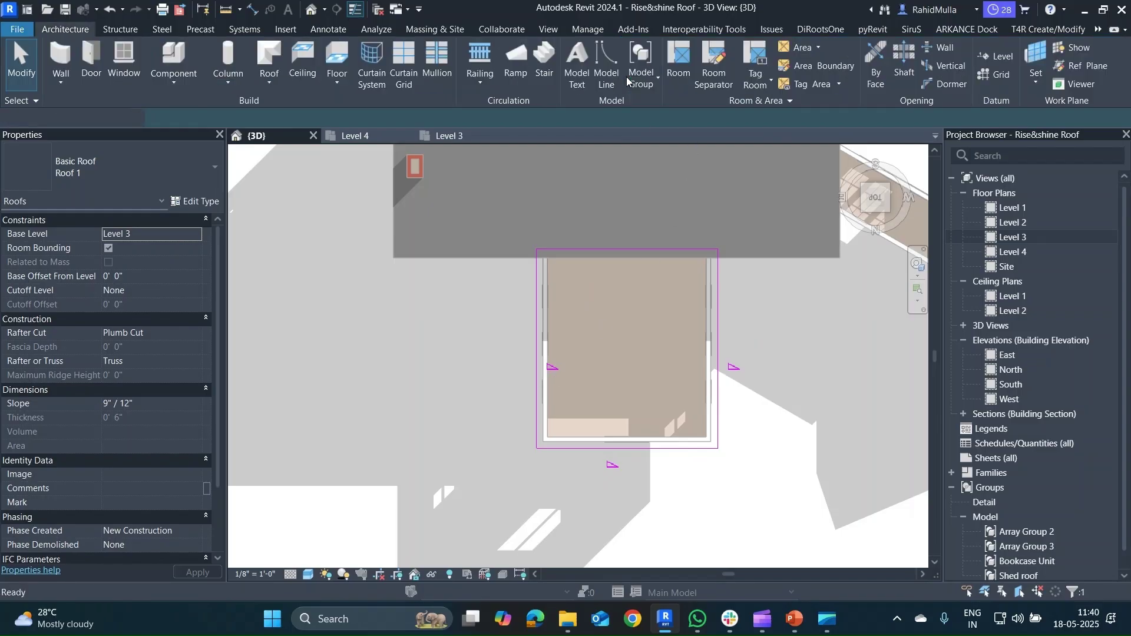
{"action": "mouse_move", "coordinate": [618, 177]}
{"action": "middle_mouse_down", "text": "shift"}
{"action": "mouse_move", "coordinate": [613, 371]}
{"action": "mouse_move", "coordinate": [668, 264]}
{"action": "mouse_move", "coordinate": [749, 361]}
{"action": "mouse_move", "coordinate": [742, 382]}
{"action": "mouse_move", "coordinate": [741, 356]}
{"action": "middle_mouse_up", "text": "shift"}
{"action": "left_click", "coordinate": [747, 412]}
- Set the rear block roof's base offset from Level 3 to 2'
{"action": "scroll", "coordinate": [663, 386], "scroll_direction": "up", "scroll_amount": 3}
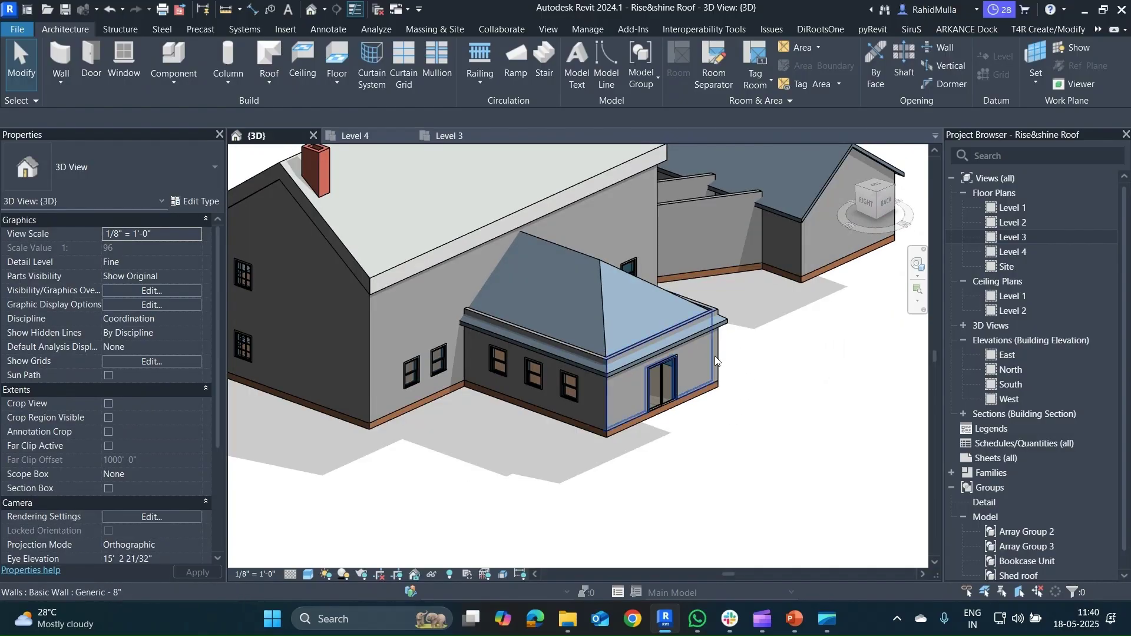
{"action": "left_click", "coordinate": [689, 339]}
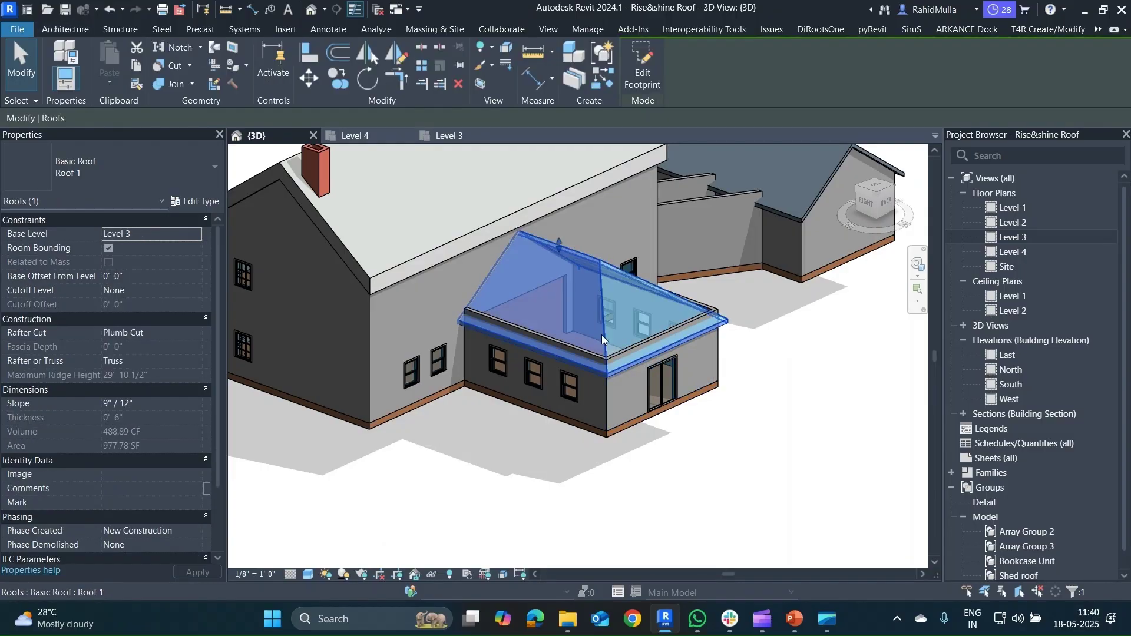
{"action": "left_click", "coordinate": [151, 278]}
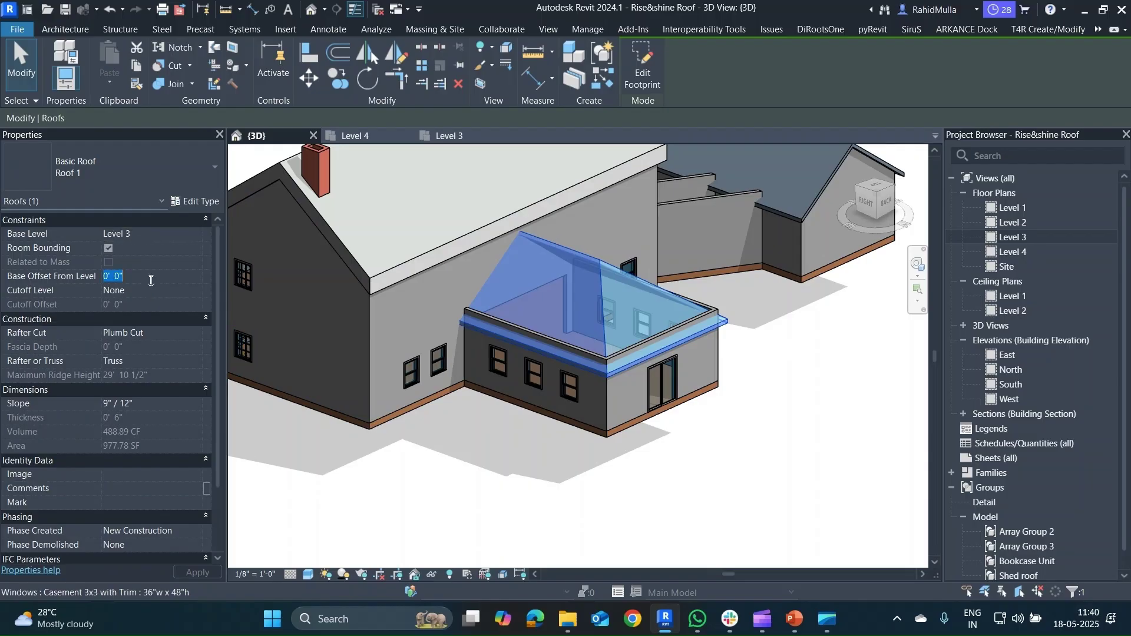
{"action": "type", "text": "2"}
{"action": "left_click", "coordinate": [469, 446]}
{"action": "scroll", "coordinate": [690, 358], "scroll_direction": "up", "scroll_amount": 1}
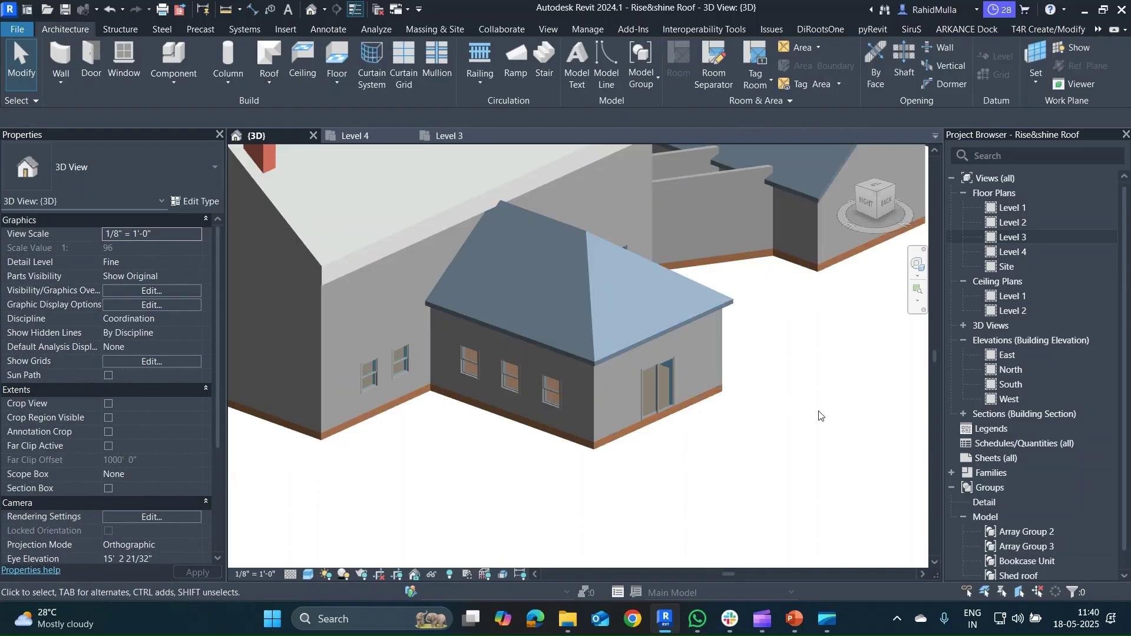
- Join the open edge of the rear block's roof to the main building's rear wall with Join/Unjoin Roof
{"action": "middle_click_drag", "start_coordinate": [819, 416], "coordinate": [653, 340], "text": "shift"}
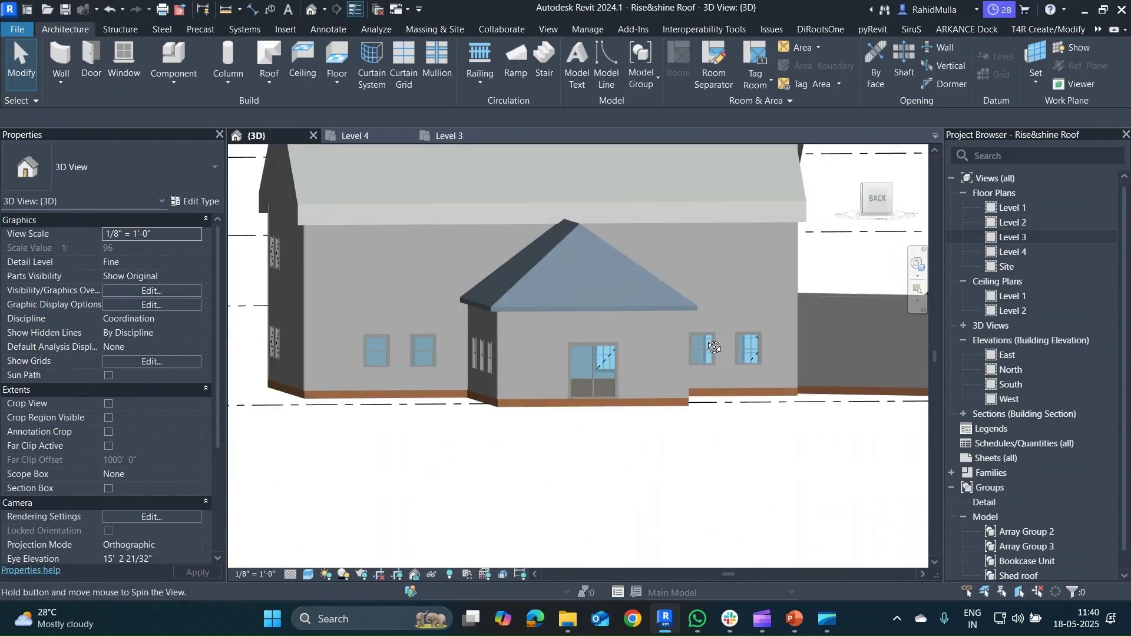
{"action": "left_click", "coordinate": [654, 340]}
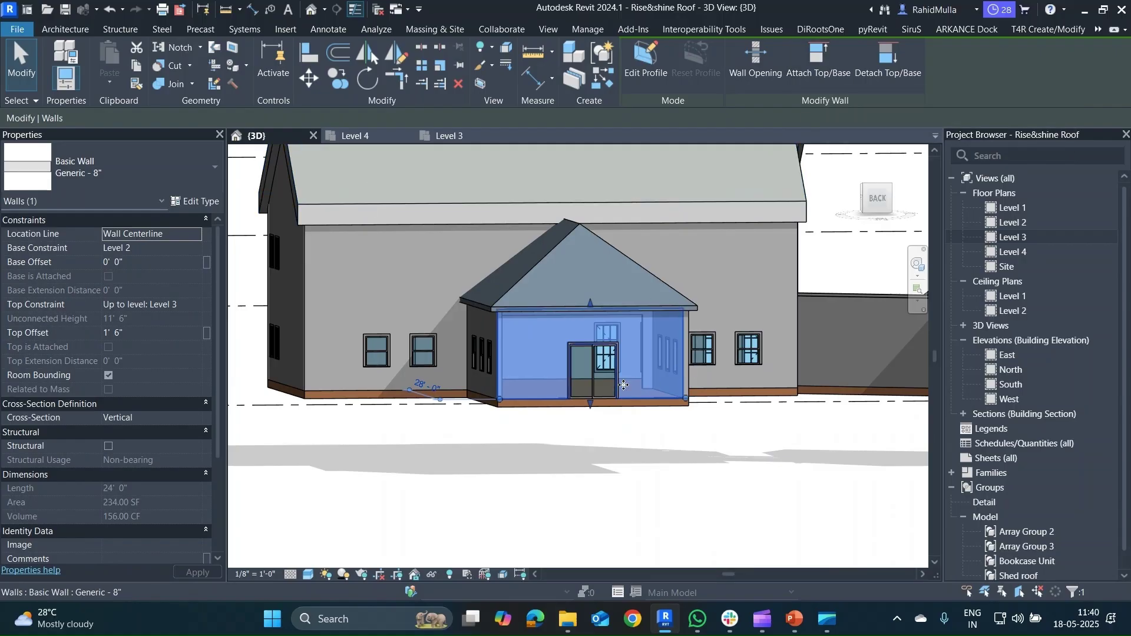
{"action": "middle_click_drag", "start_coordinate": [624, 385], "coordinate": [509, 333], "text": "shift"}
{"action": "left_click", "coordinate": [473, 245]}
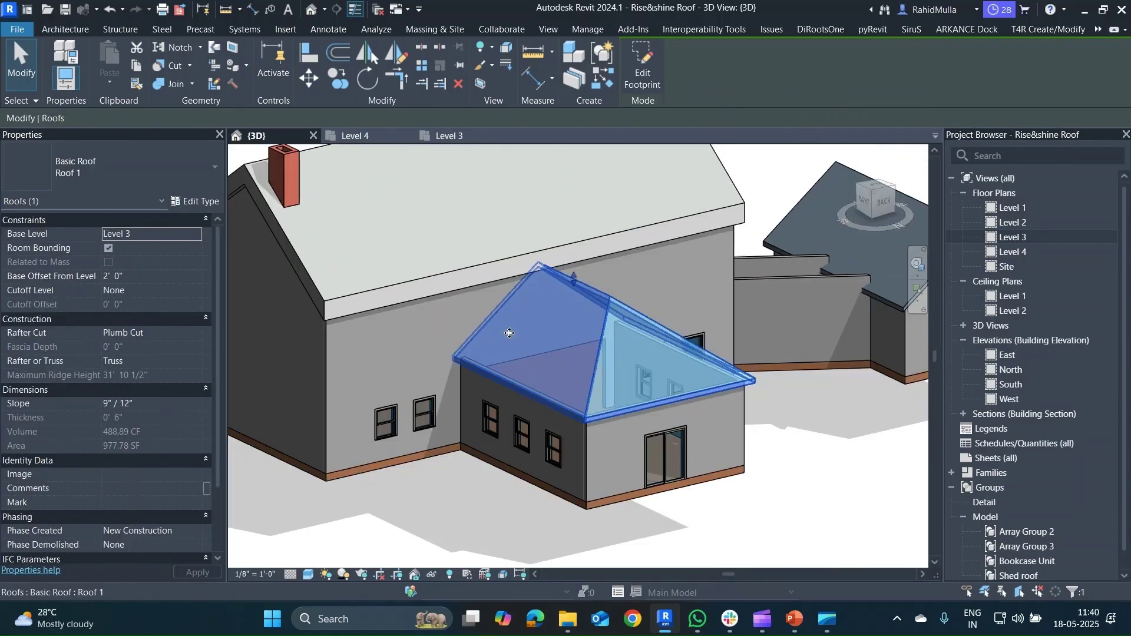
{"action": "left_click", "coordinate": [216, 47]}
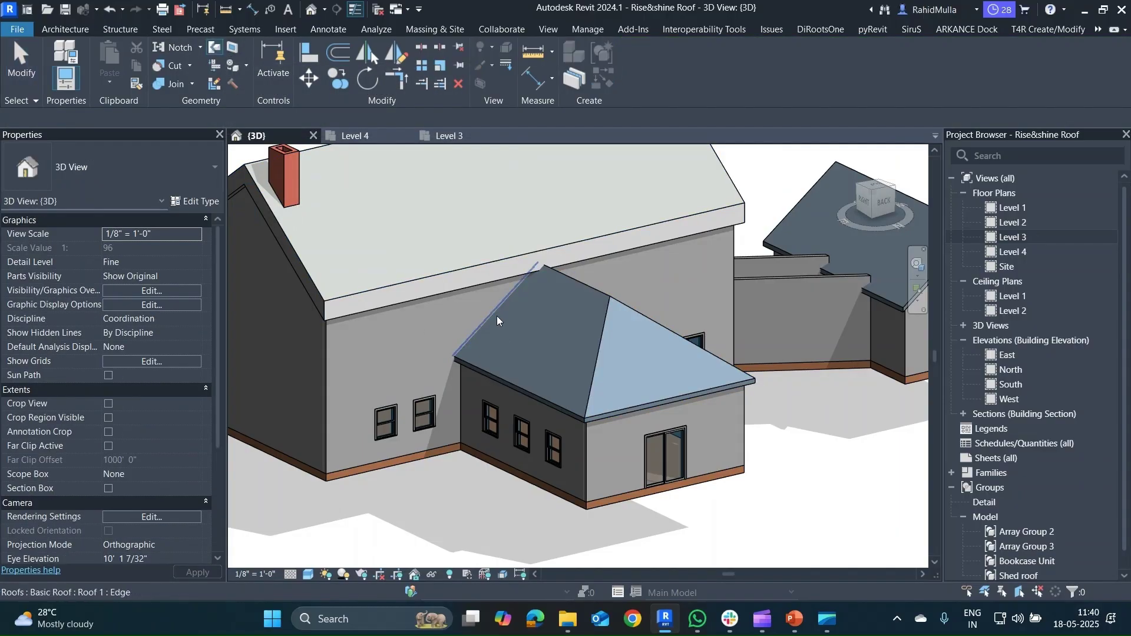
{"action": "key", "text": "Escape"}
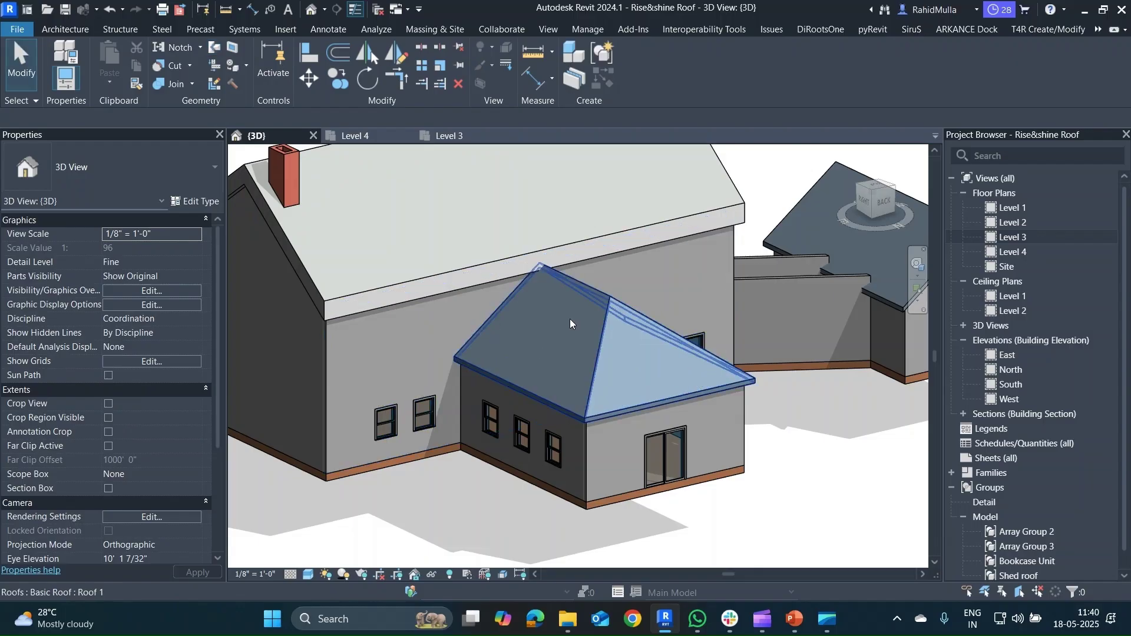
- Examine from several sides how the rear block's roof meets the main building's wall and how it sits with the other roofs
{"action": "middle_click_drag", "start_coordinate": [570, 319], "coordinate": [669, 272], "text": "shift"}
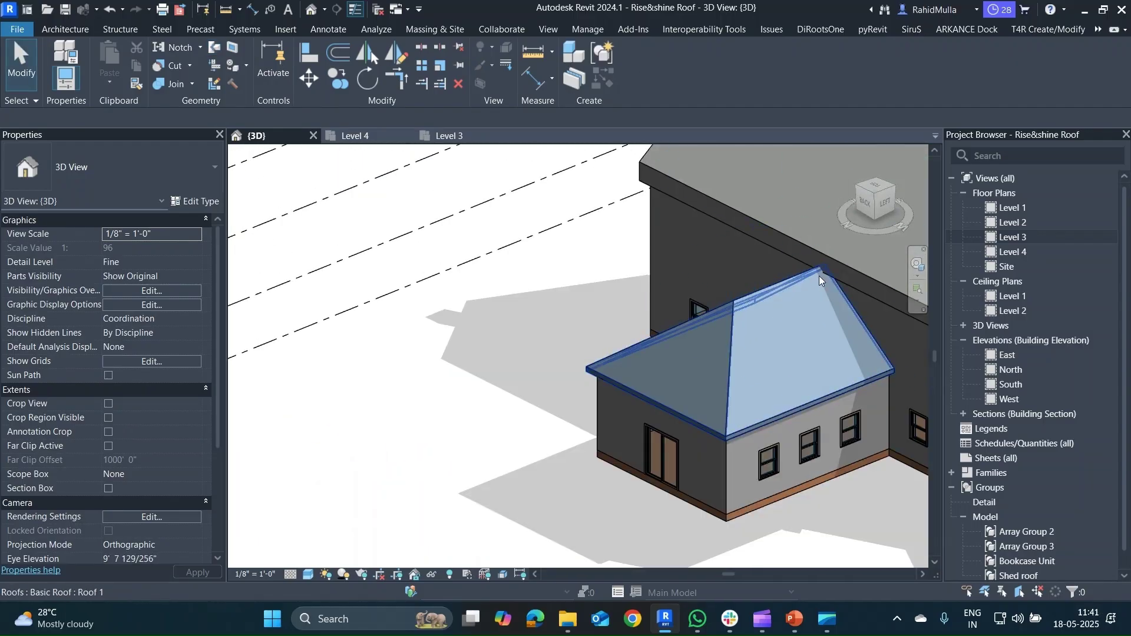
{"action": "middle_click_drag", "start_coordinate": [822, 276], "coordinate": [610, 275]}
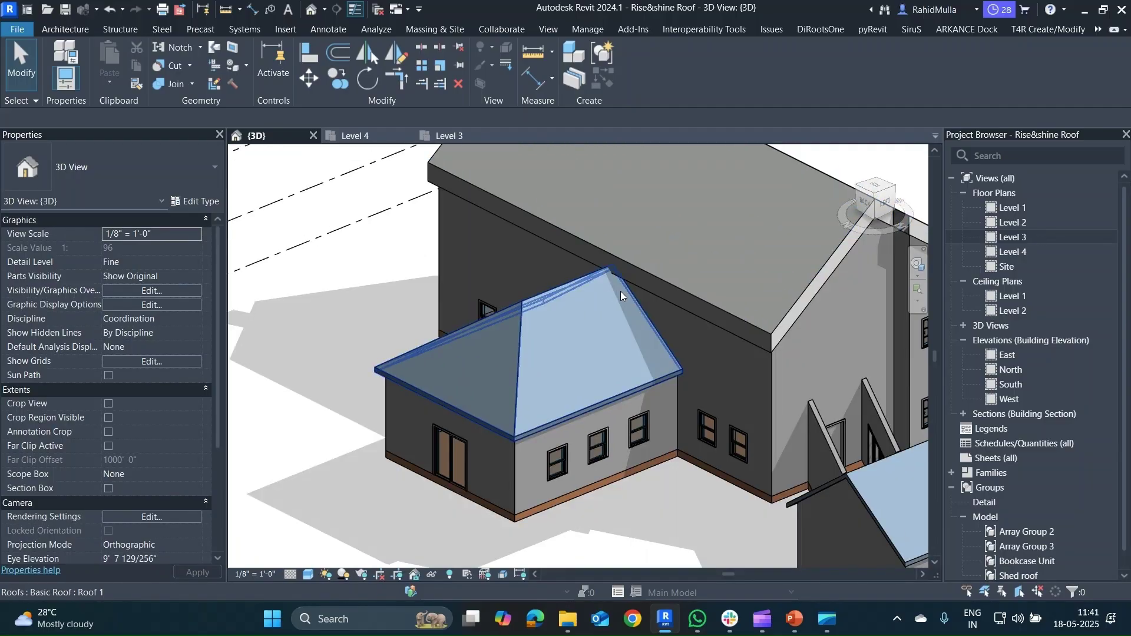
{"action": "left_click", "coordinate": [620, 290]}
{"action": "middle_click_drag", "start_coordinate": [562, 323], "coordinate": [748, 382], "text": "shift"}
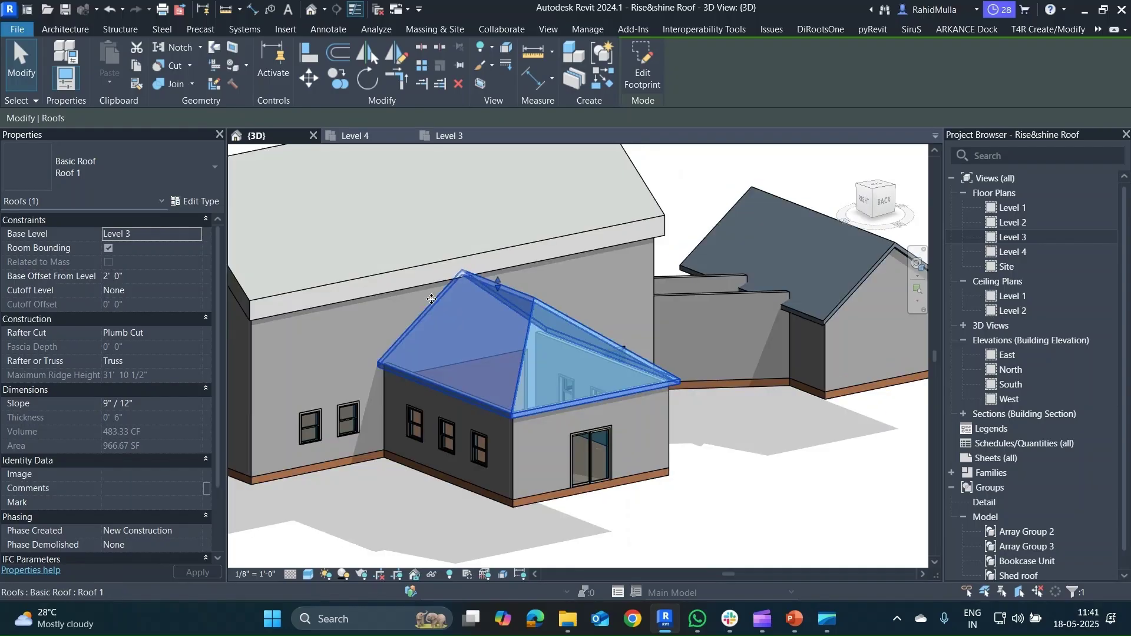
{"action": "scroll", "coordinate": [431, 281], "scroll_direction": "up", "scroll_amount": 2}
{"action": "middle_click_drag", "start_coordinate": [431, 281], "coordinate": [663, 325]}
{"action": "scroll", "coordinate": [663, 325], "scroll_direction": "down", "scroll_amount": 3}
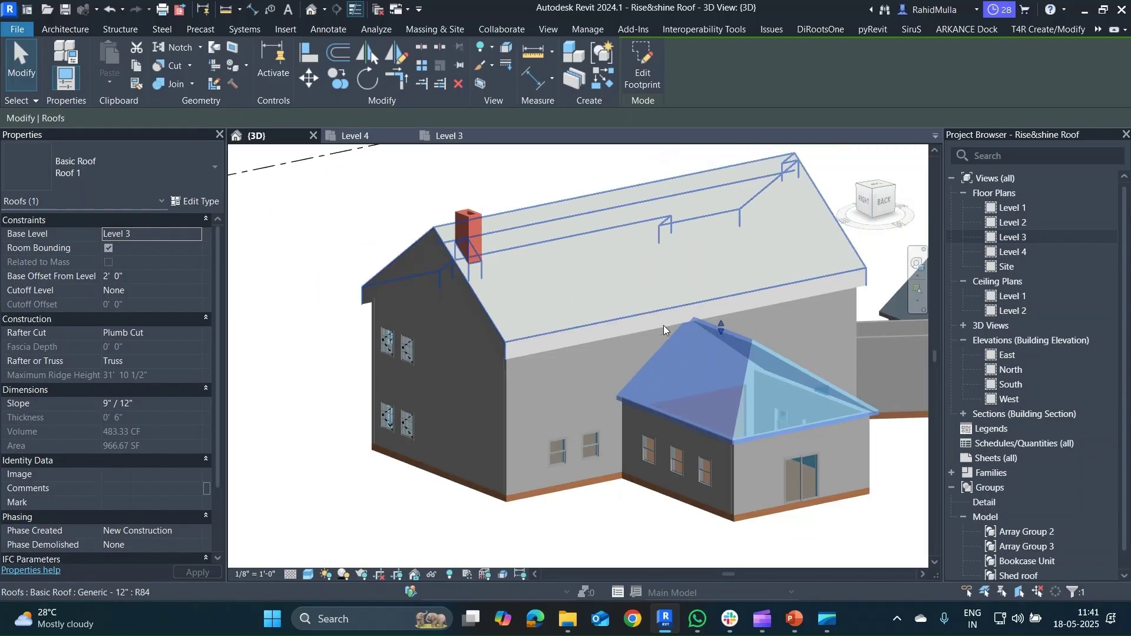
{"action": "scroll", "coordinate": [663, 325], "scroll_direction": "up", "scroll_amount": 1}
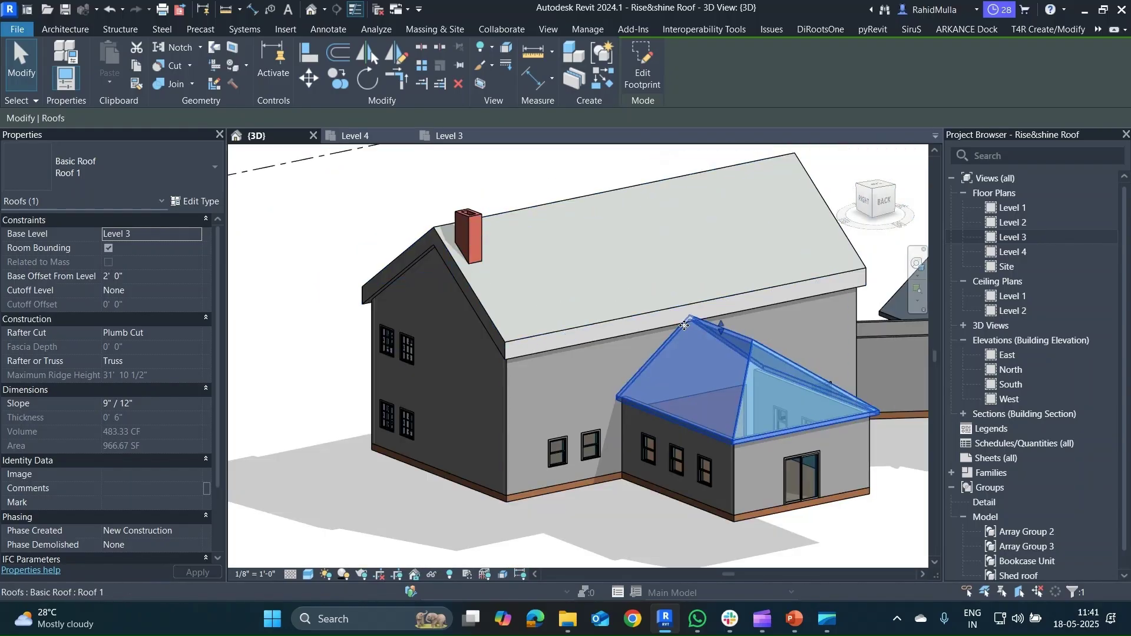
{"action": "scroll", "coordinate": [685, 322], "scroll_direction": "up", "scroll_amount": 4}
{"action": "scroll", "coordinate": [685, 321], "scroll_direction": "down", "scroll_amount": 5}
{"action": "scroll", "coordinate": [696, 355], "scroll_direction": "down", "scroll_amount": 2}
{"action": "middle_click_drag", "start_coordinate": [696, 354], "coordinate": [534, 404], "text": "shift"}
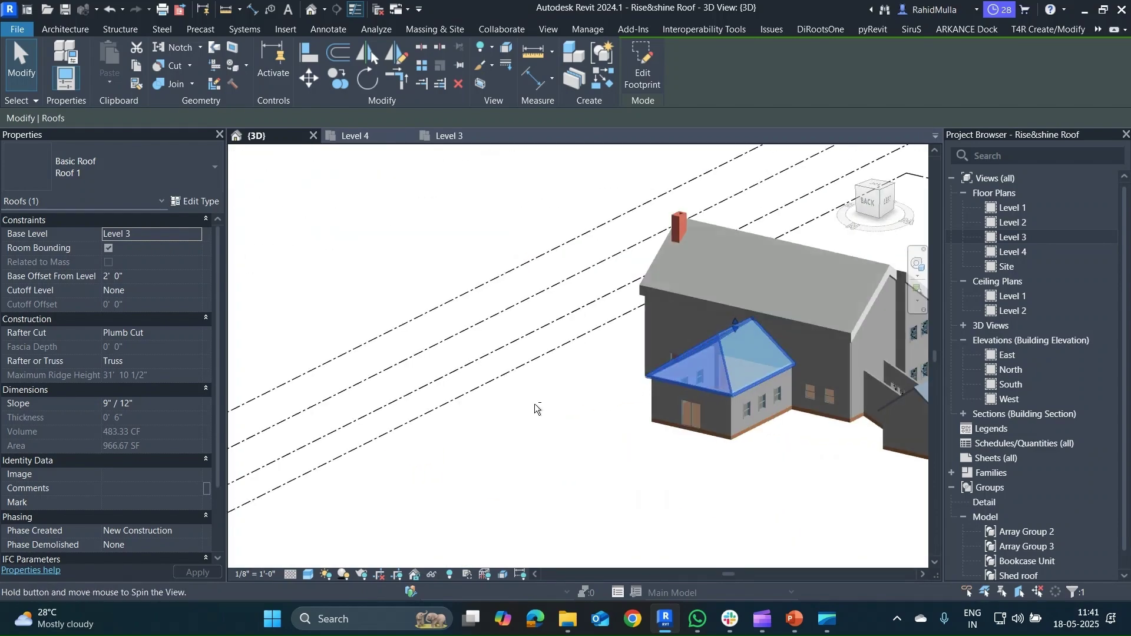
{"action": "left_click", "coordinate": [508, 445]}
{"action": "scroll", "coordinate": [717, 365], "scroll_direction": "down", "scroll_amount": 2}
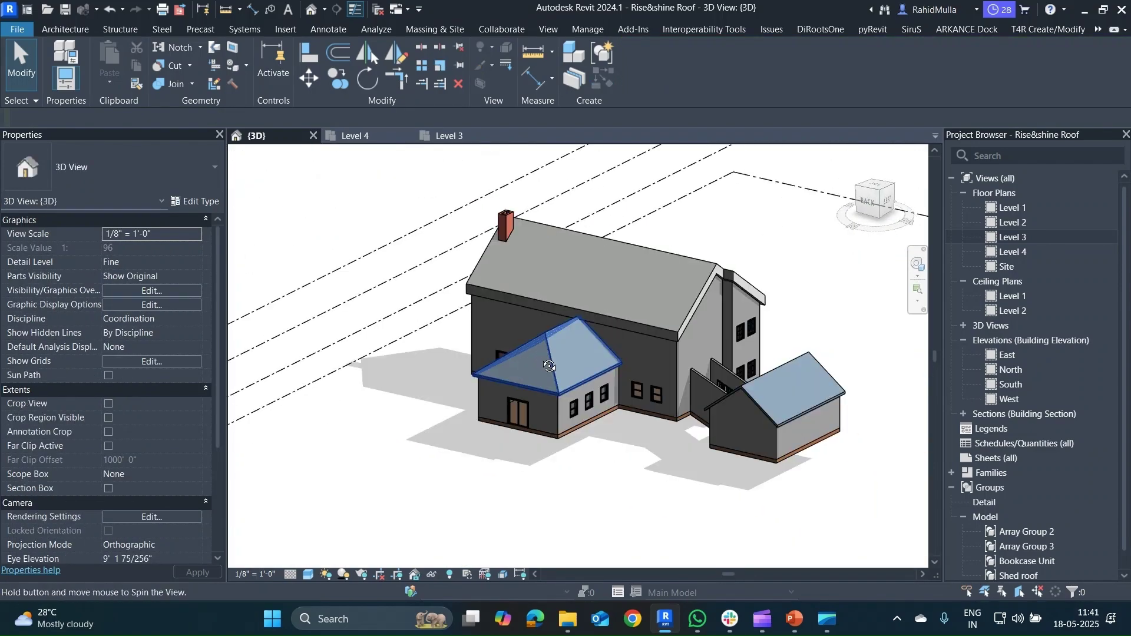
{"action": "middle_click_drag", "start_coordinate": [718, 365], "coordinate": [599, 414], "text": "shift"}
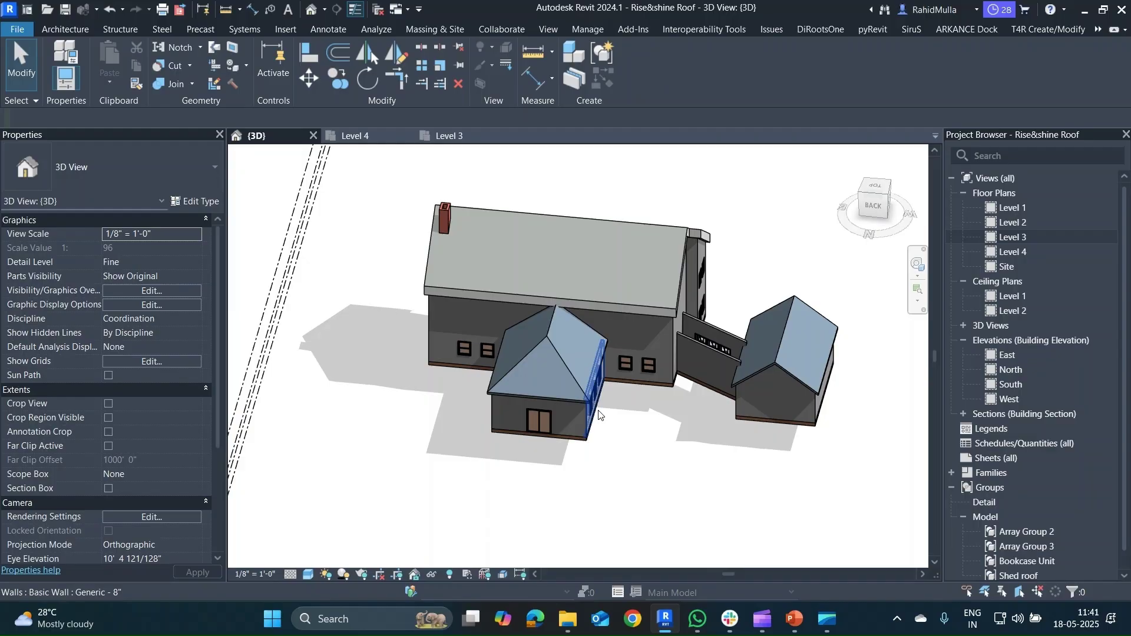
- Switch to the Level 3 floor plan and close the Level 4 plan view
{"action": "left_click", "coordinate": [73, 31]}
{"action": "left_click", "coordinate": [265, 85]}
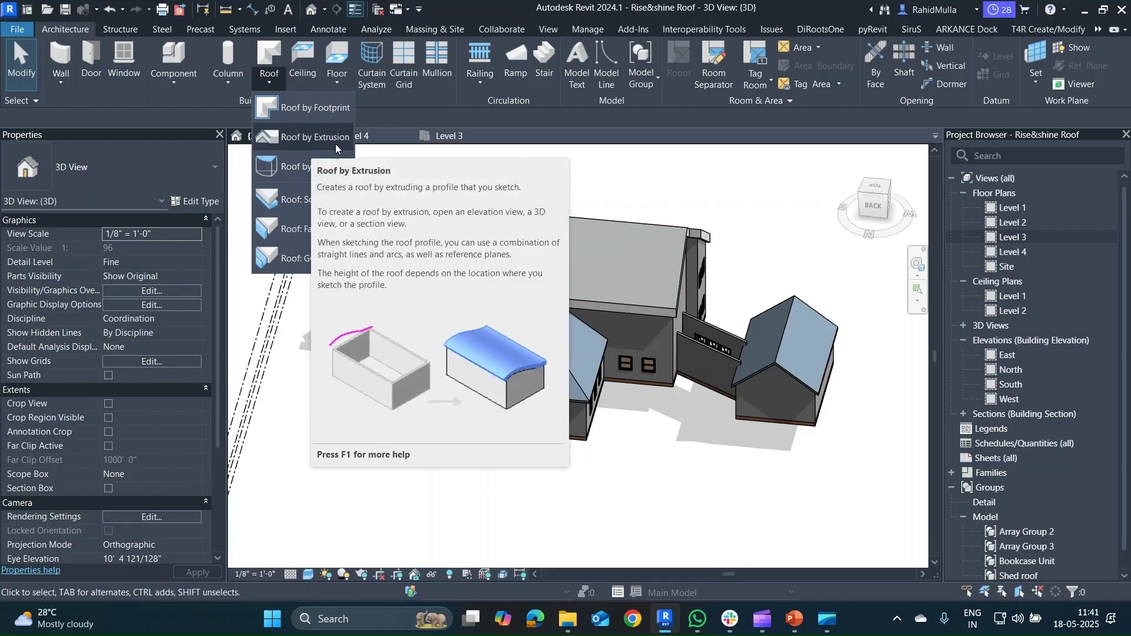
{"action": "left_click", "coordinate": [356, 136]}
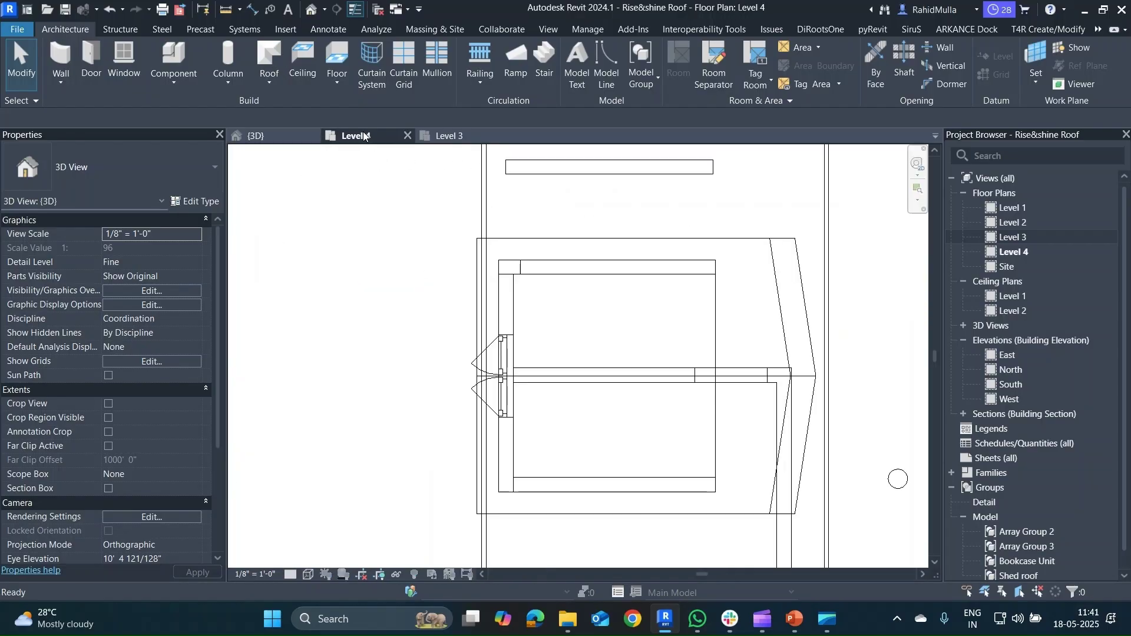
{"action": "scroll", "coordinate": [530, 290], "scroll_direction": "down", "scroll_amount": 3}
{"action": "scroll", "coordinate": [529, 290], "scroll_direction": "down", "scroll_amount": 5}
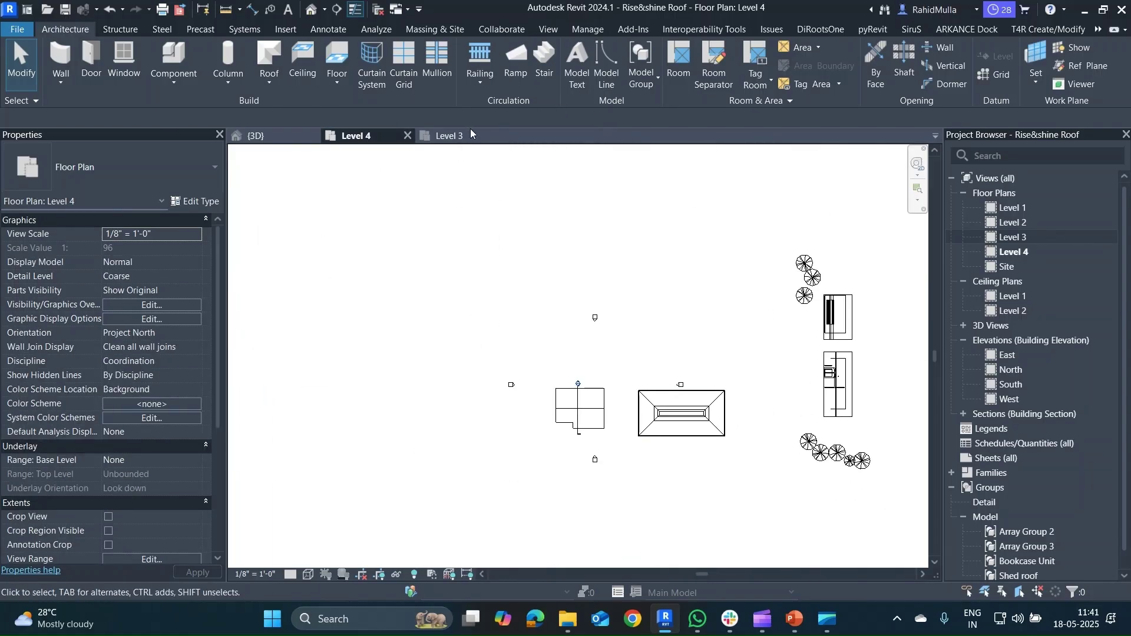
{"action": "left_click", "coordinate": [448, 135]}
{"action": "left_click", "coordinate": [407, 135]}
- Draw a reference plane across the angled passage between the garage and the main building, perpendicular to the passage walls
{"action": "scroll", "coordinate": [625, 368], "scroll_direction": "down", "scroll_amount": 5}
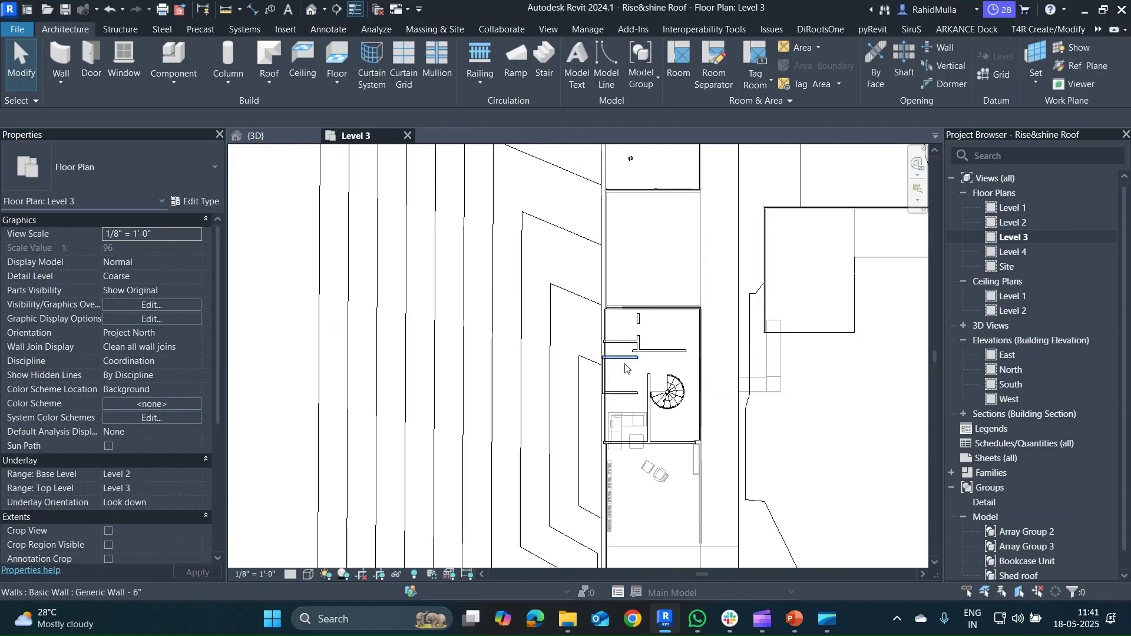
{"action": "scroll", "coordinate": [652, 463], "scroll_direction": "down", "scroll_amount": 7}
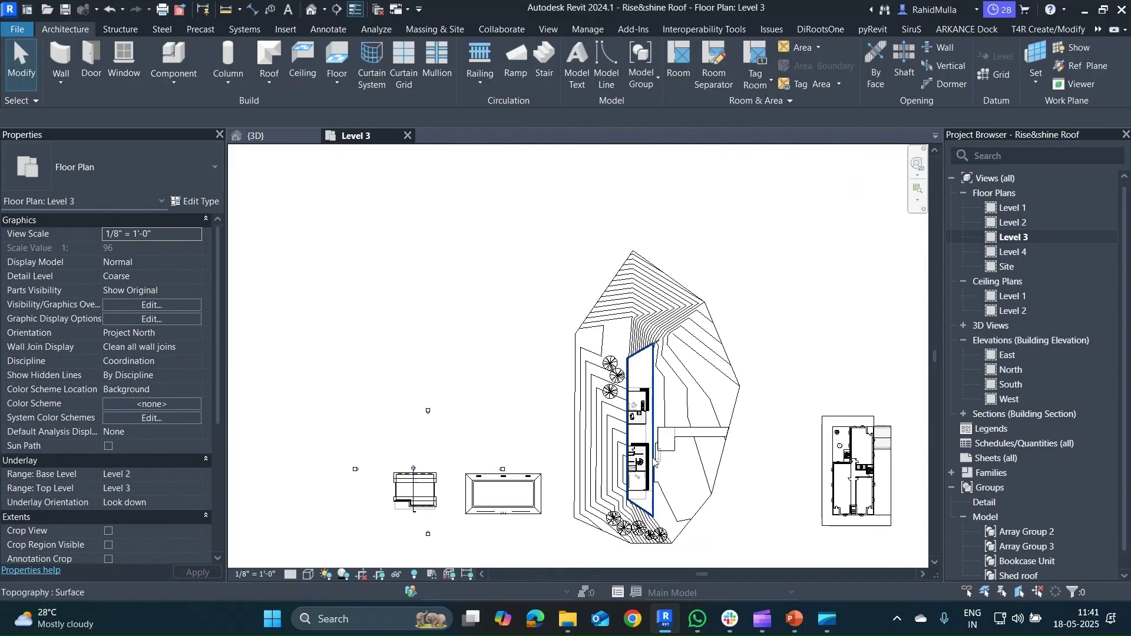
{"action": "middle_click_drag", "start_coordinate": [653, 462], "coordinate": [532, 405]}
{"action": "scroll", "coordinate": [758, 407], "scroll_direction": "up", "scroll_amount": 3}
{"action": "scroll", "coordinate": [757, 407], "scroll_direction": "up", "scroll_amount": 3}
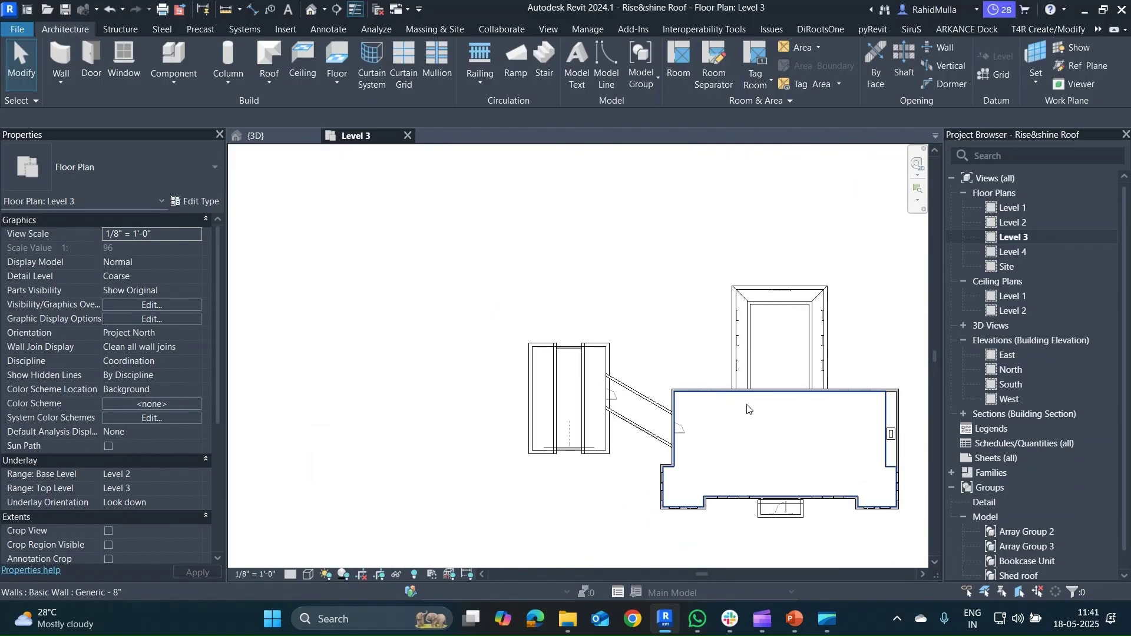
{"action": "scroll", "coordinate": [585, 402], "scroll_direction": "up", "scroll_amount": 3}
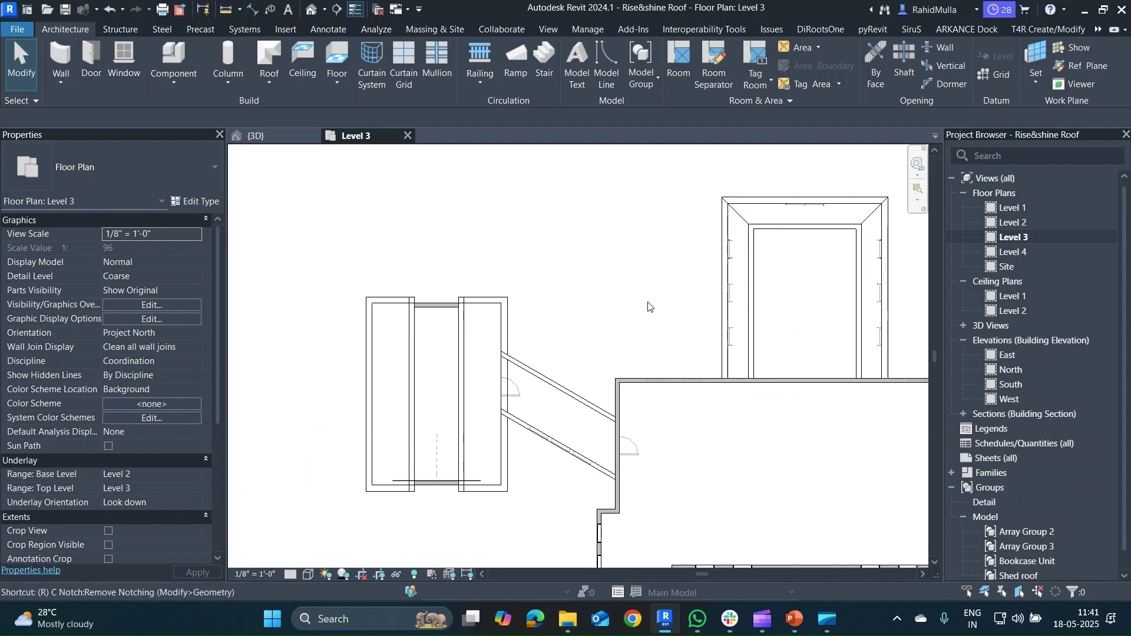
{"action": "key", "text": "r"}
{"action": "key", "text": "p"}
{"action": "scroll", "coordinate": [559, 412], "scroll_direction": "up", "scroll_amount": 2}
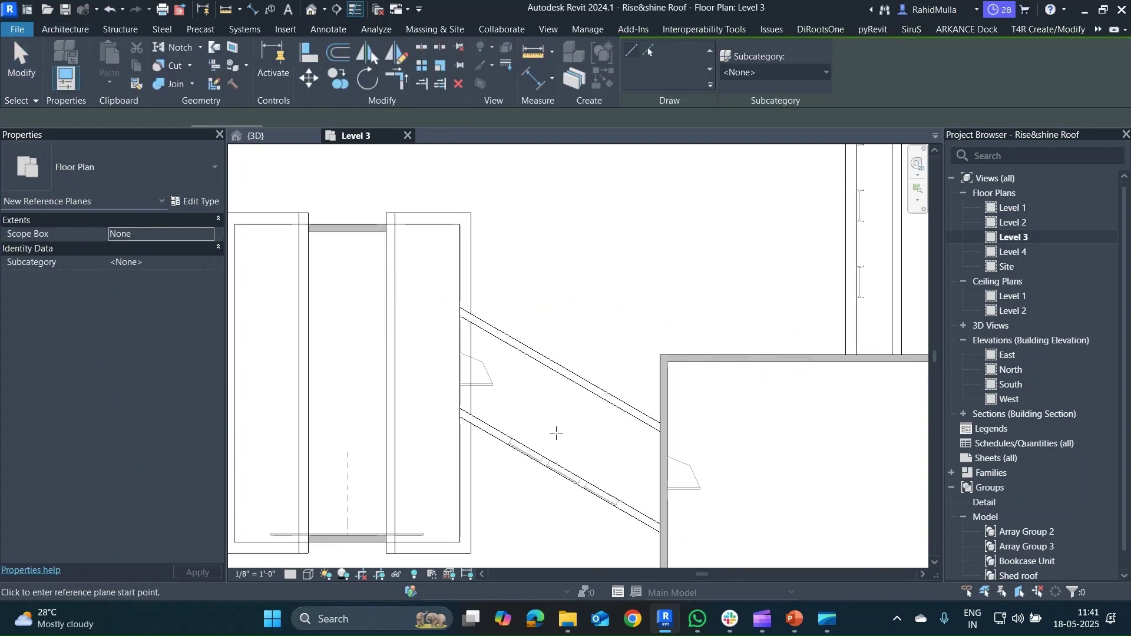
{"action": "scroll", "coordinate": [543, 465], "scroll_direction": "up", "scroll_amount": 2}
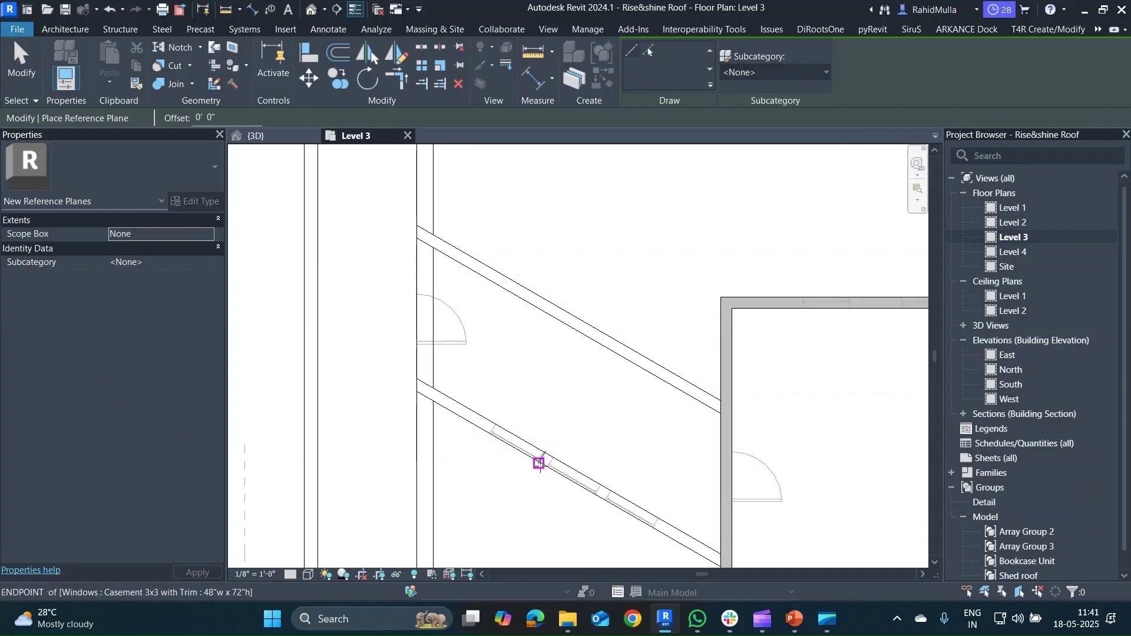
{"action": "left_click", "coordinate": [539, 463]}
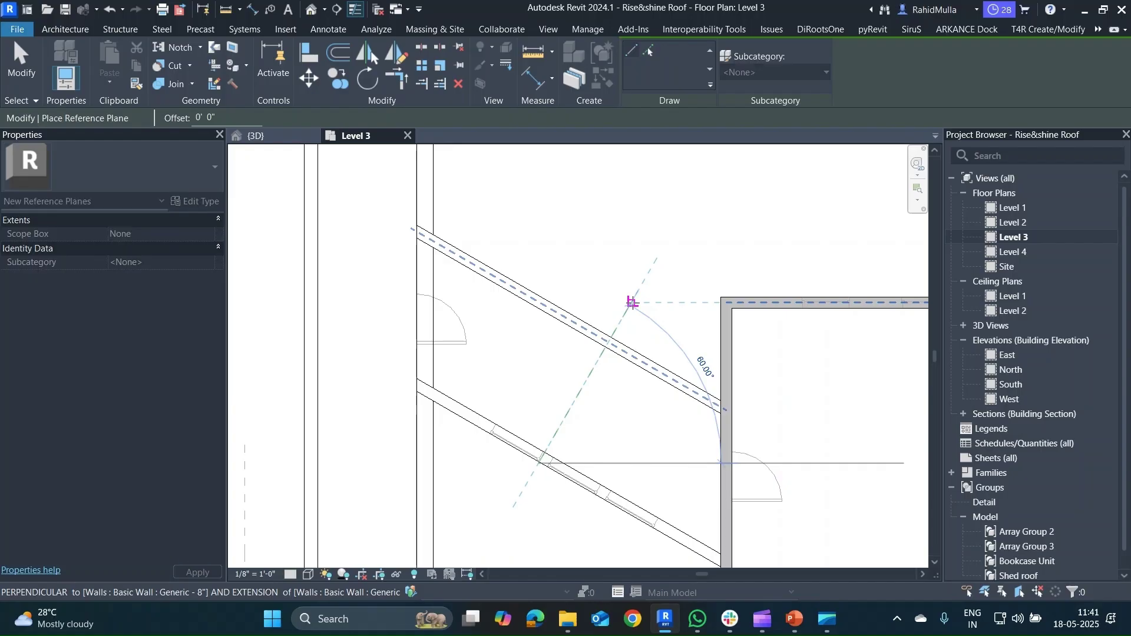
{"action": "left_click", "coordinate": [632, 303]}
{"action": "key", "text": "Escape"}
{"action": "key", "text": "Escape"}
{"action": "scroll", "coordinate": [607, 373], "scroll_direction": "down", "scroll_amount": 1}
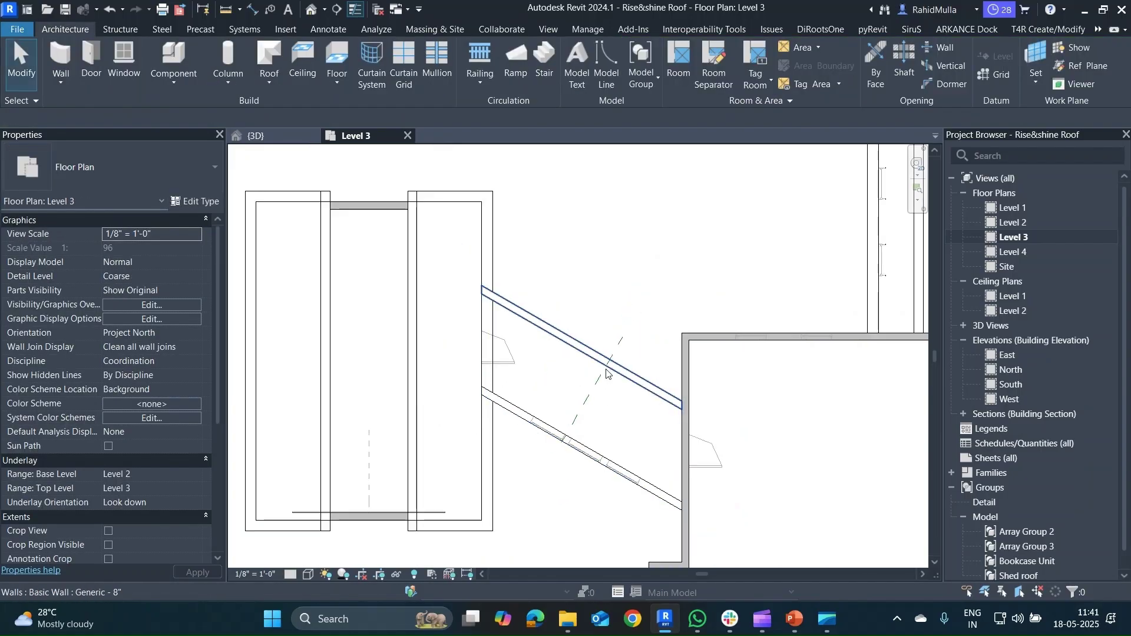
- Name the reference plane across the angled passage "xyz"
{"action": "left_click", "coordinate": [593, 387]}
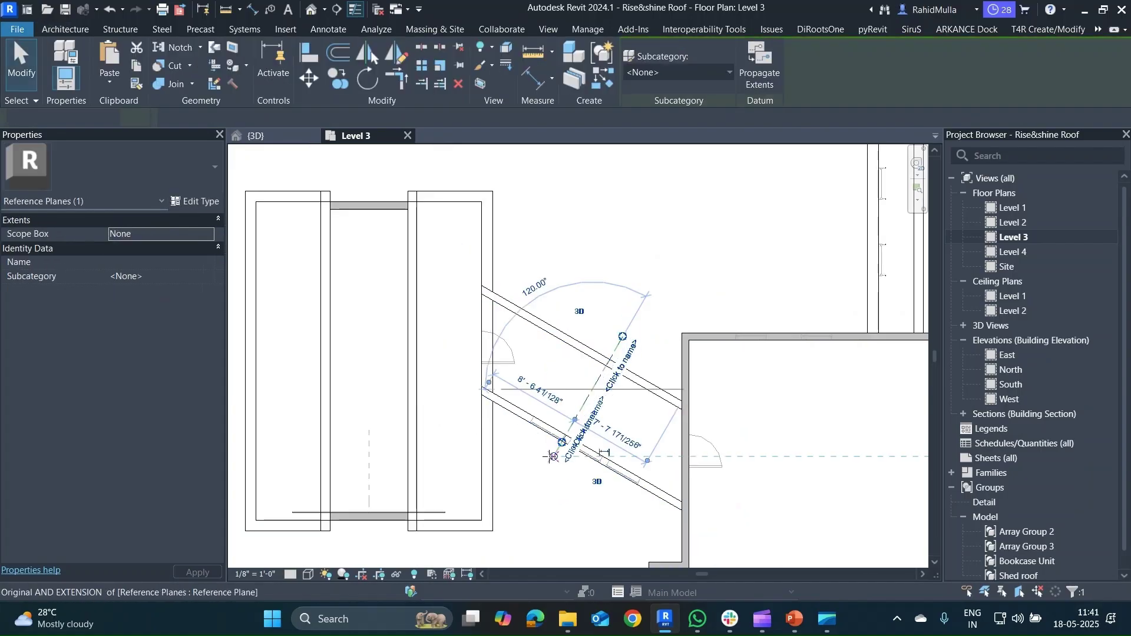
{"action": "key", "text": "Escape"}
{"action": "middle_click_drag", "start_coordinate": [619, 356], "coordinate": [611, 305]}
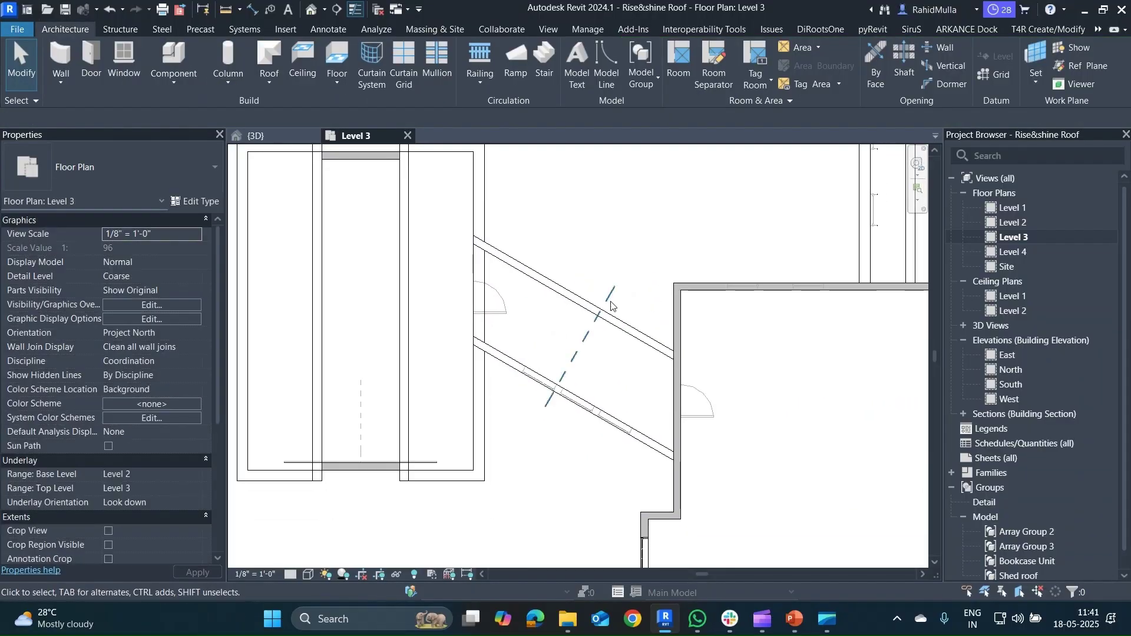
{"action": "left_click", "coordinate": [587, 342]}
{"action": "left_click", "coordinate": [139, 261]}
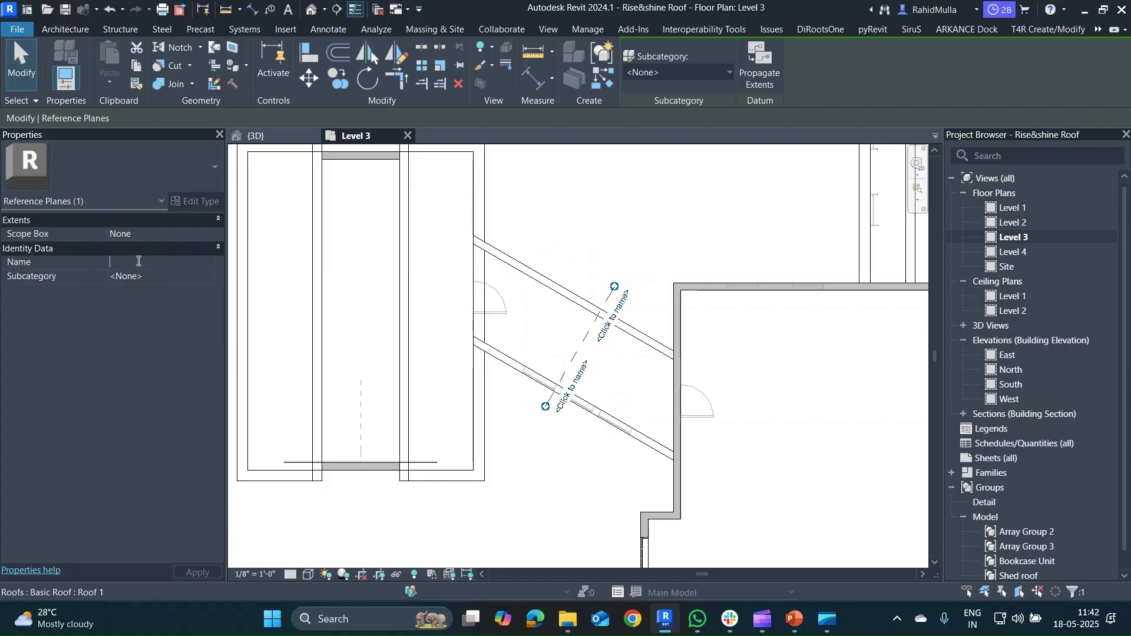
{"action": "type", "text": "xyz"}
{"action": "key", "text": "Return"}
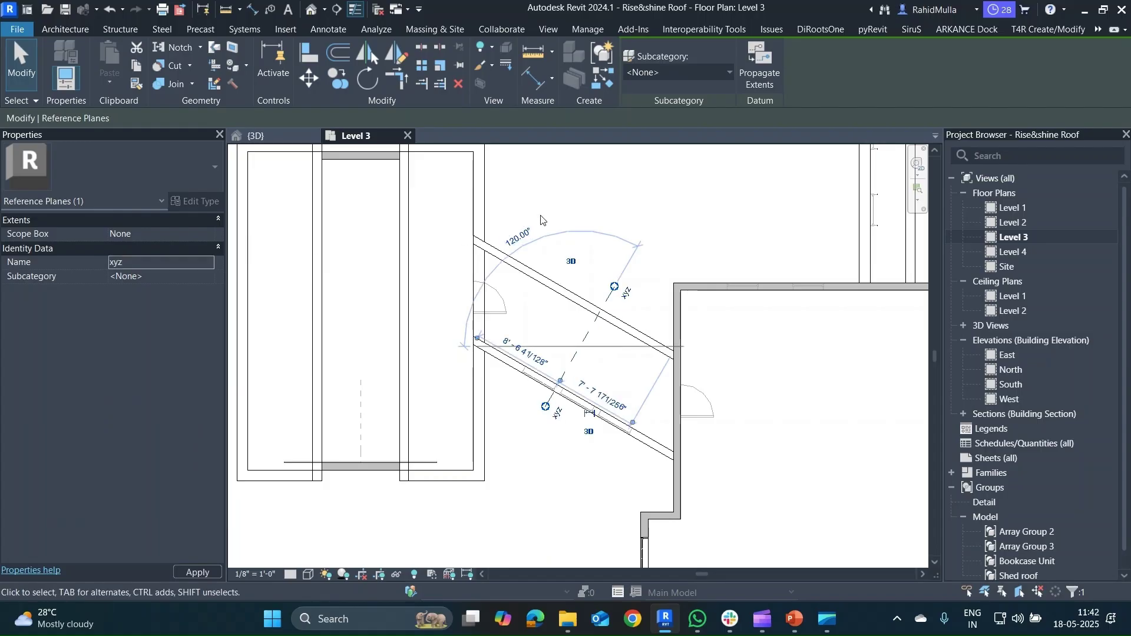
{"action": "key", "text": "Escape"}
{"action": "key", "text": "Escape"}
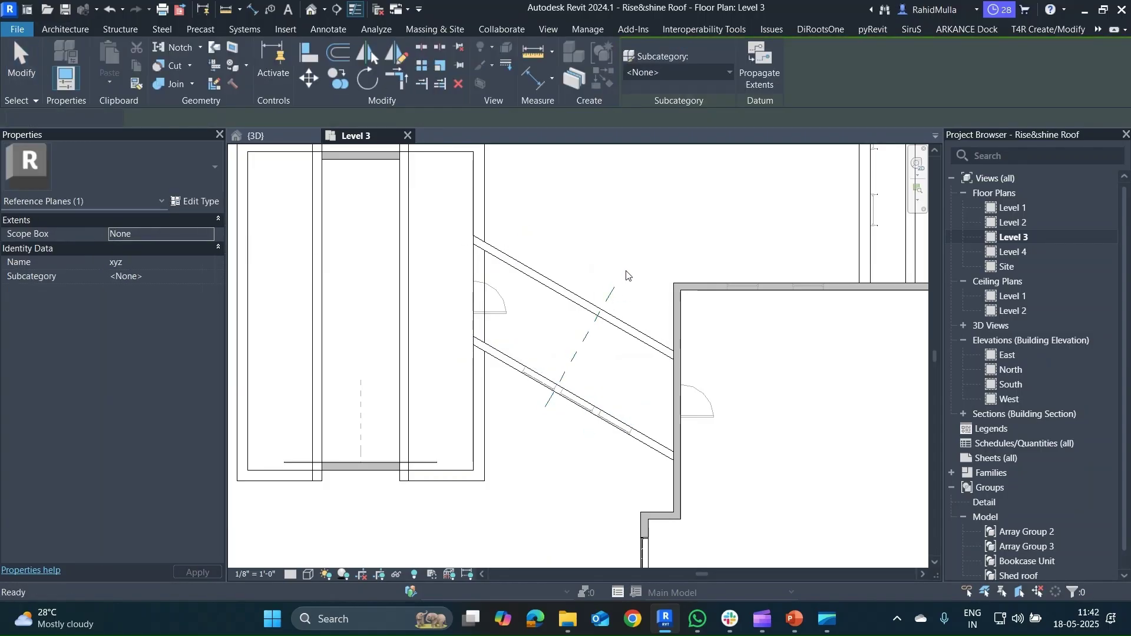
- Draw a building section directly along reference plane xyz, crossing both walls of the angled passage
{"action": "left_click", "coordinate": [336, 9]}
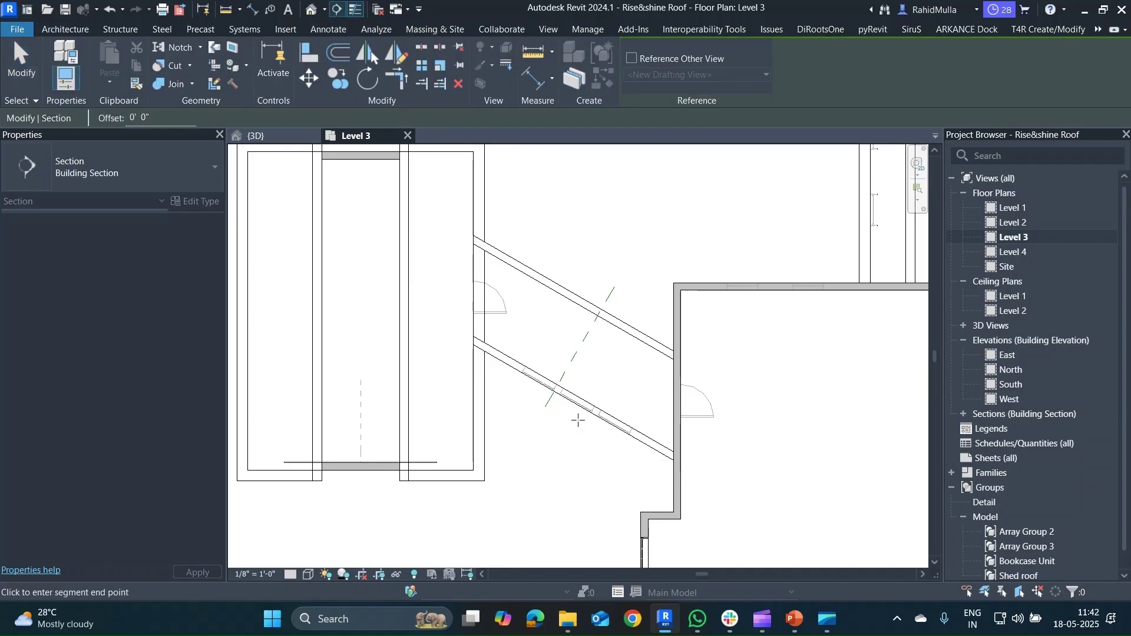
{"action": "left_click", "coordinate": [572, 437]}
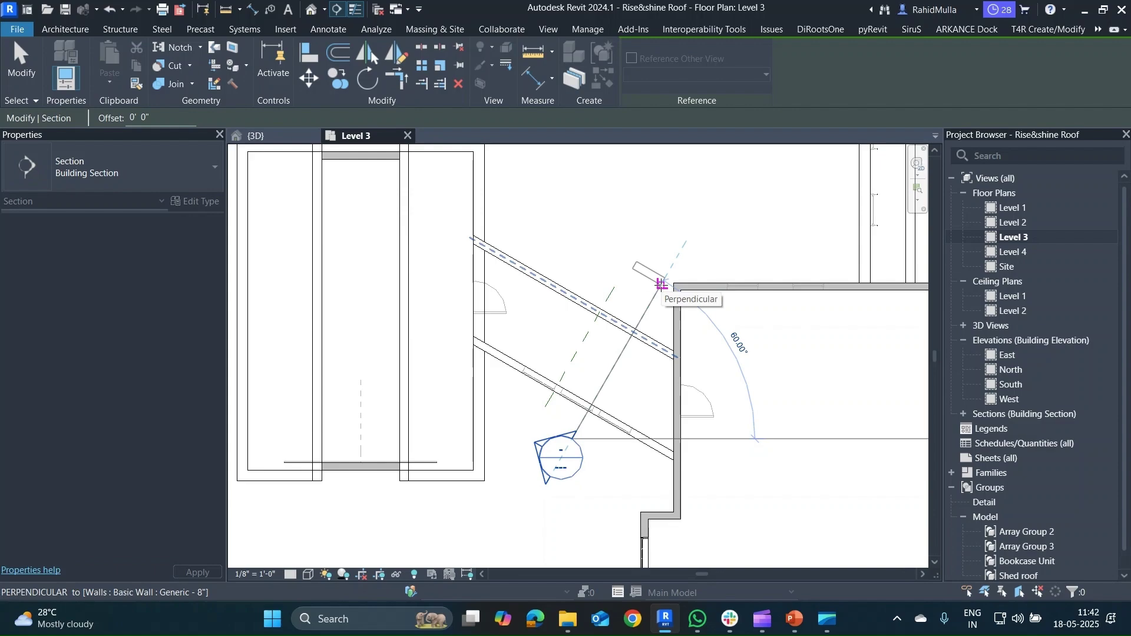
{"action": "scroll", "coordinate": [661, 285], "scroll_direction": "up", "scroll_amount": 3}
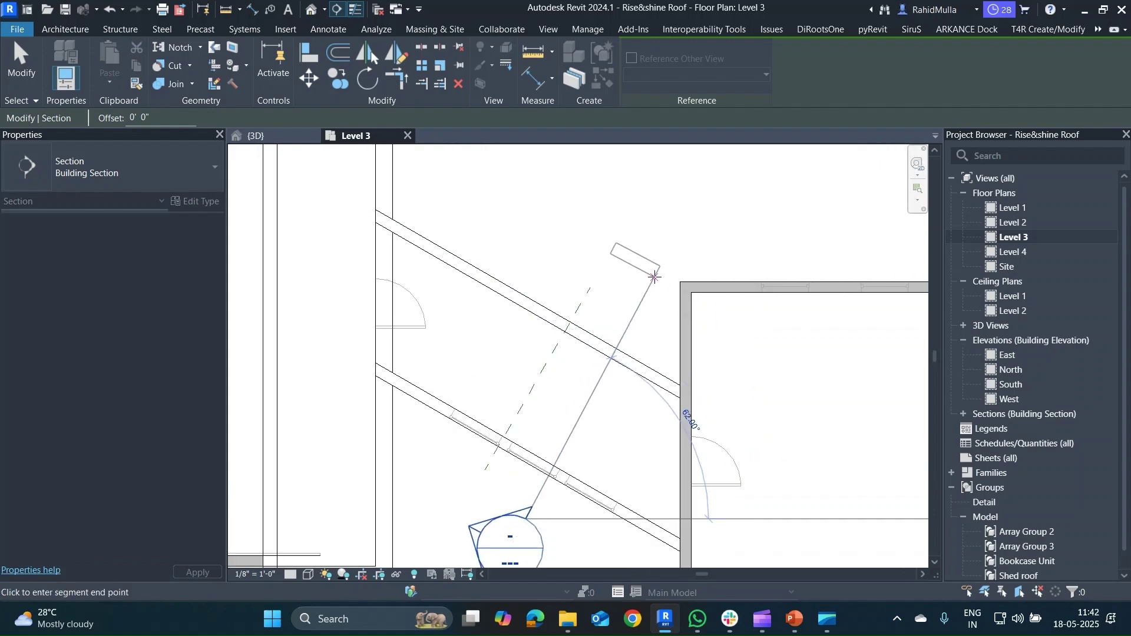
{"action": "key", "text": "Escape"}
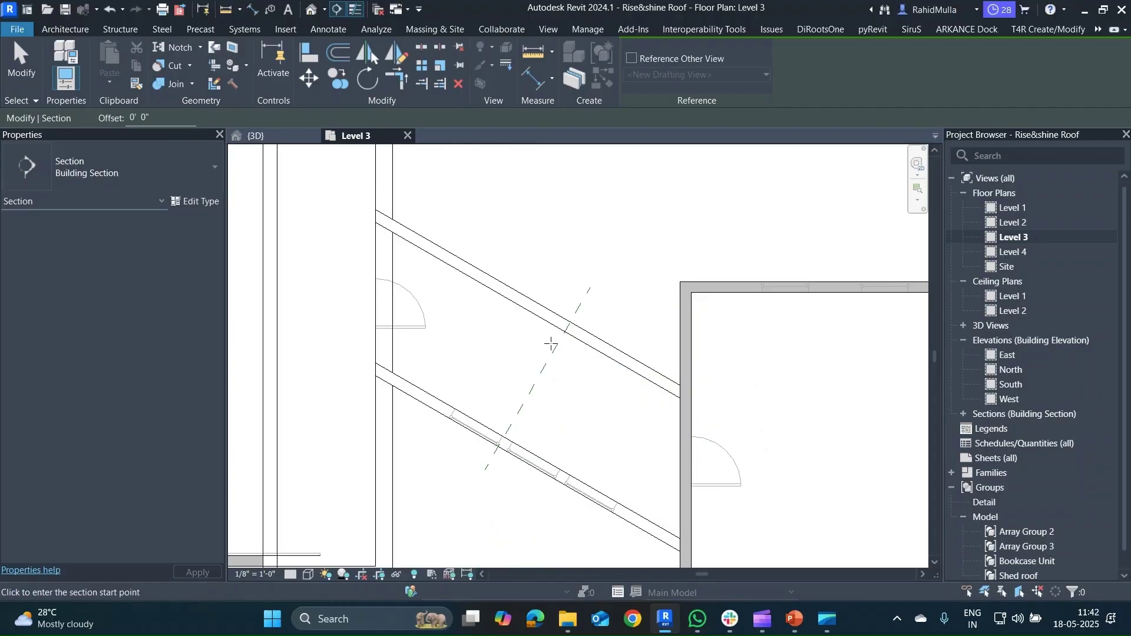
{"action": "left_click", "coordinate": [484, 469]}
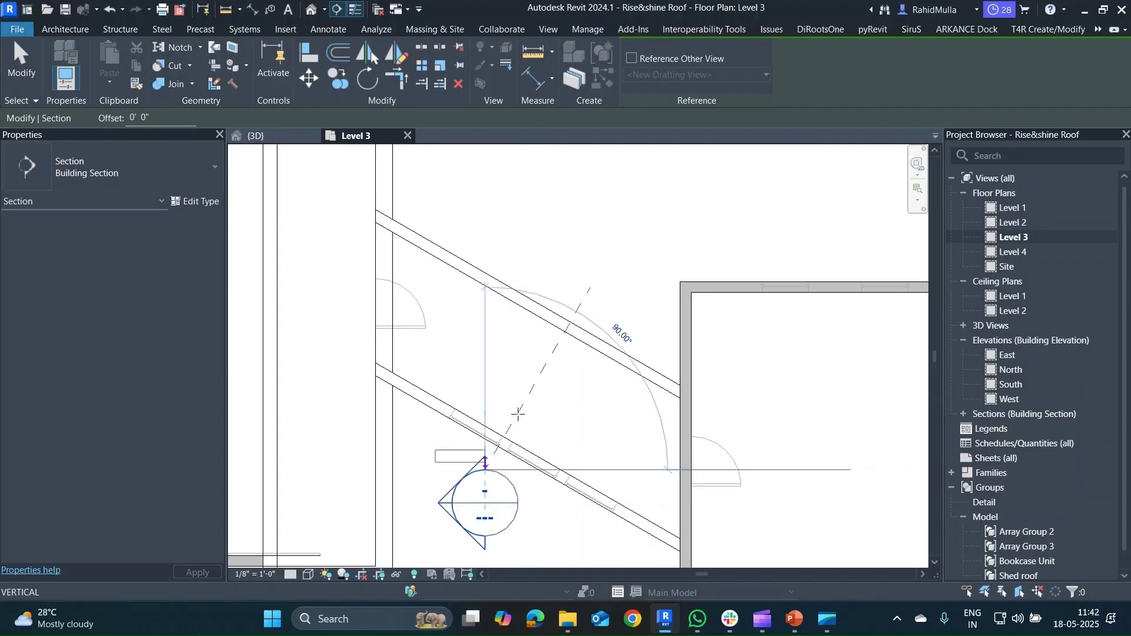
{"action": "left_click", "coordinate": [591, 288]}
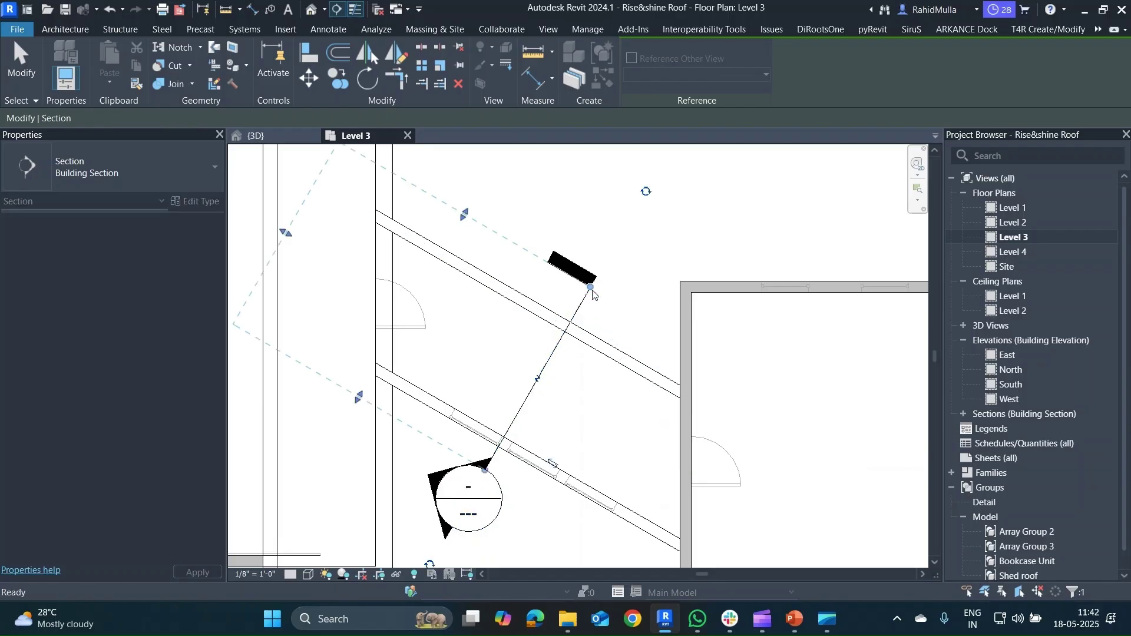
{"action": "key", "text": "Escape"}
{"action": "key", "text": "Escape"}
- Move the section 2' - 6" off reference plane xyz toward the main building and pull its far clip boundary closer, inside the passage
{"action": "left_click", "coordinate": [580, 274]}
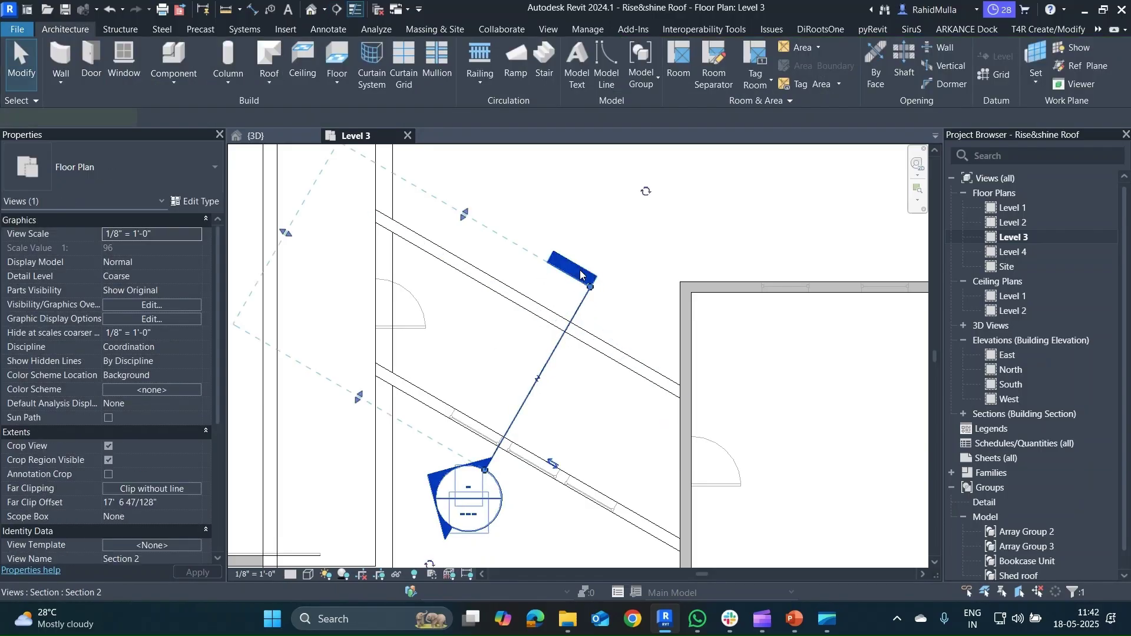
{"action": "key", "text": "m"}
{"action": "key", "text": "v"}
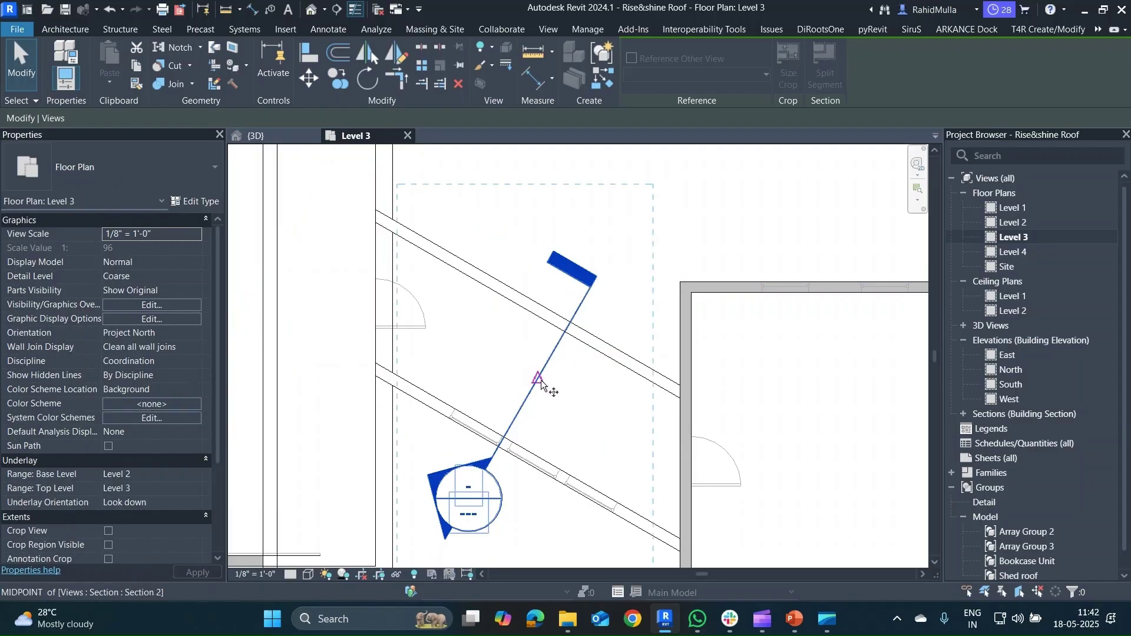
{"action": "left_click", "coordinate": [538, 378]}
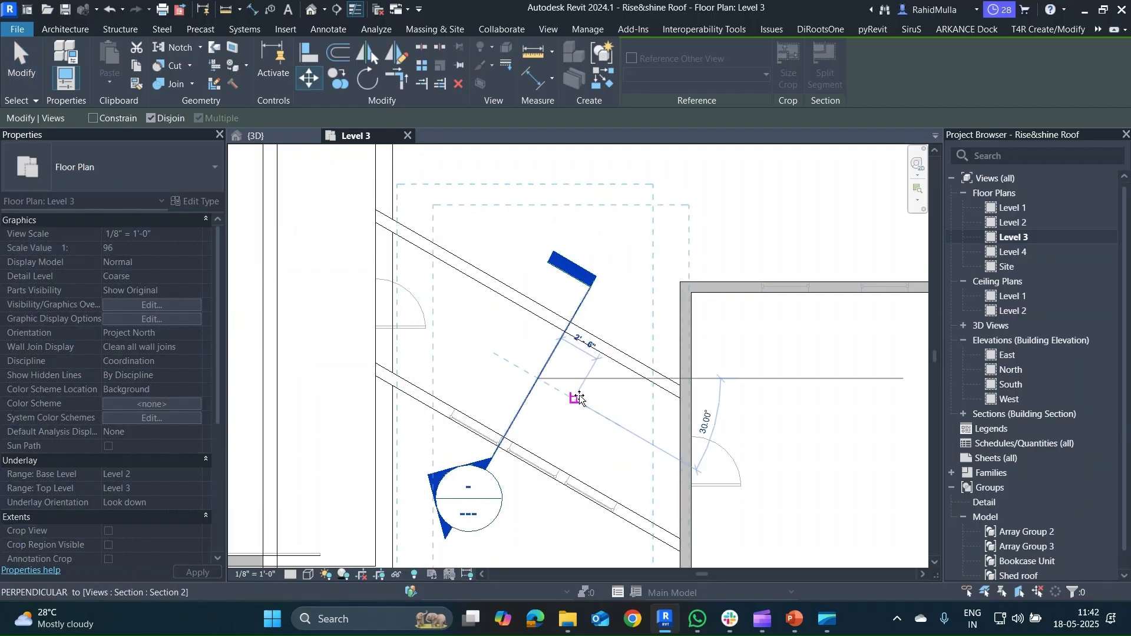
{"action": "left_click", "coordinate": [580, 398]}
{"action": "left_click_drag", "start_coordinate": [319, 255], "coordinate": [462, 361]}
{"action": "left_click", "coordinate": [609, 259]}
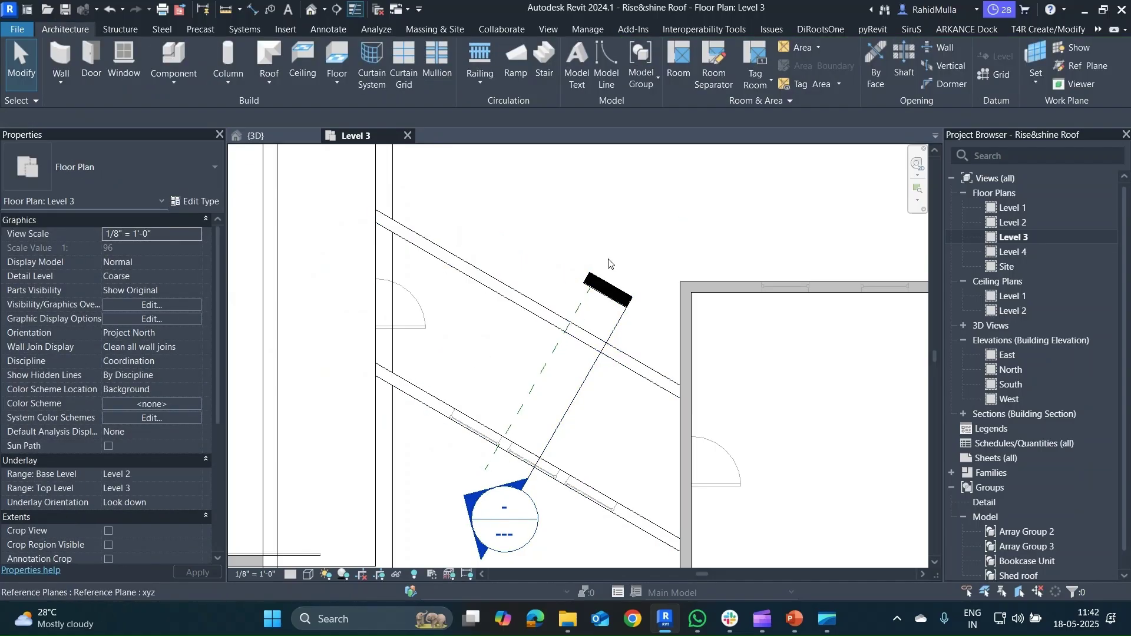
- Align the section line with reference plane xyz
{"action": "left_click", "coordinate": [612, 331]}
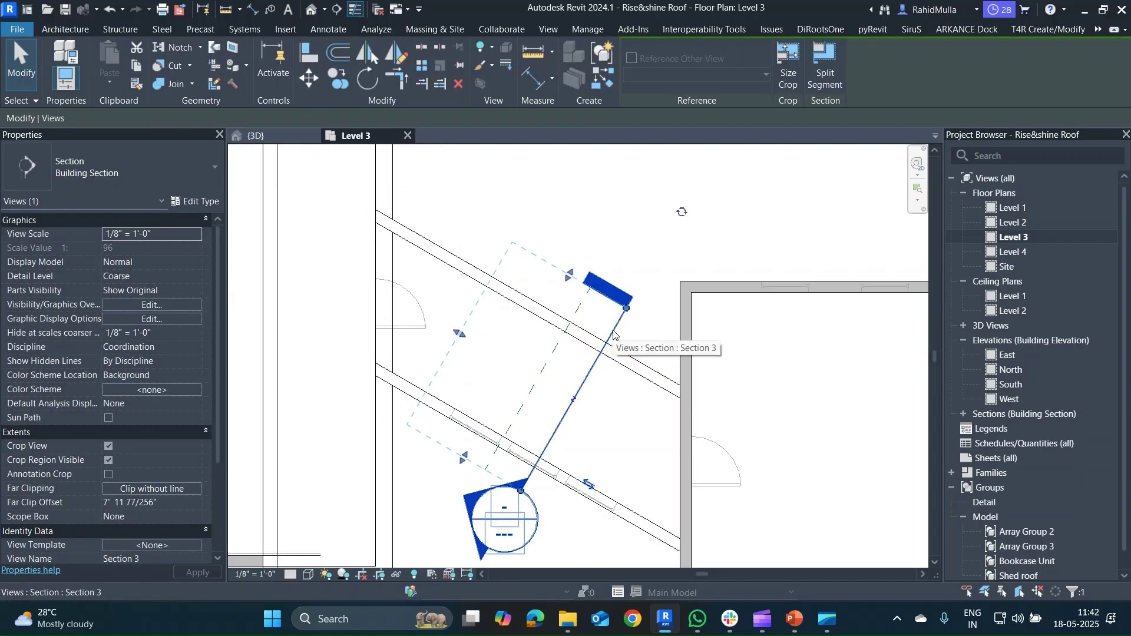
{"action": "key", "text": "a"}
{"action": "key", "text": "l"}
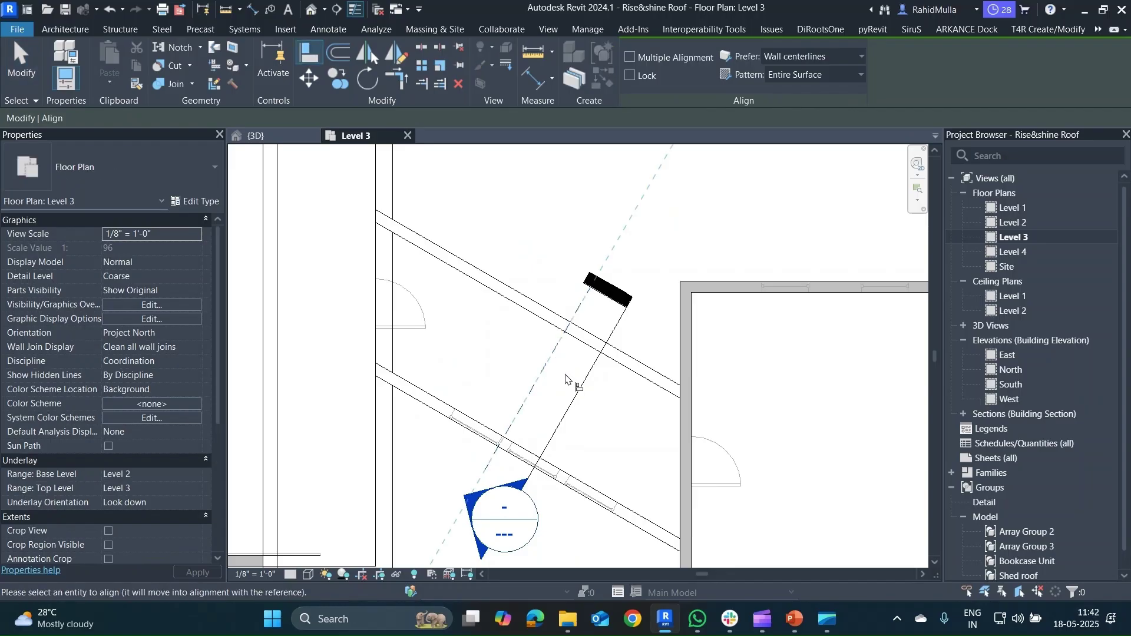
{"action": "left_click", "coordinate": [579, 391]}
{"action": "key", "text": "Escape"}
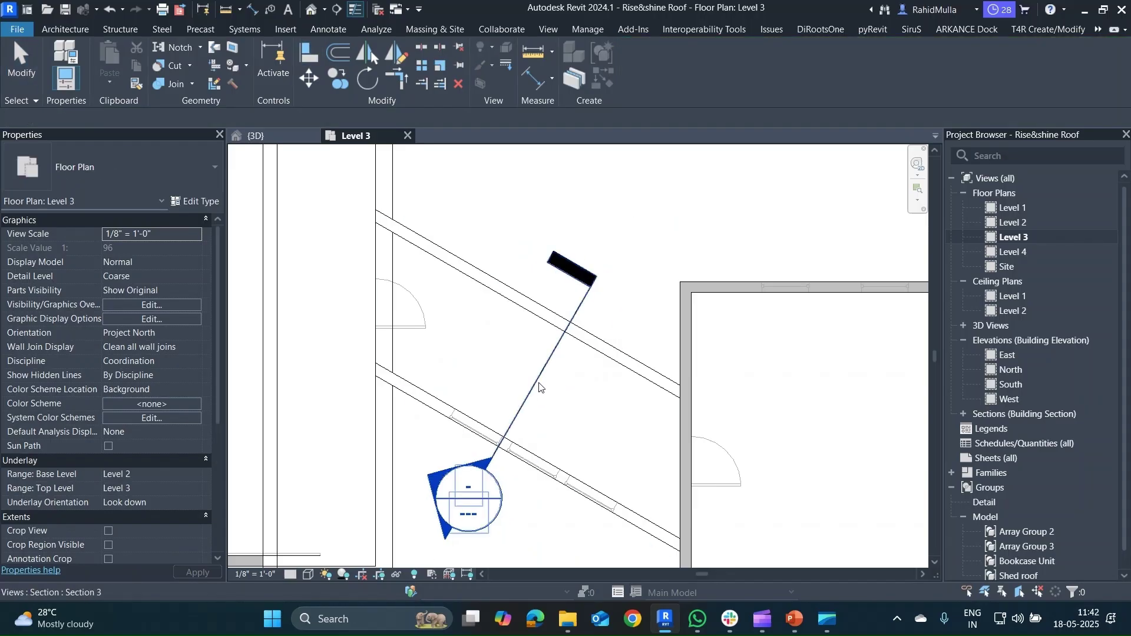
- Try to mirror the section about an axis drawn along reference plane xyz
{"action": "left_click", "coordinate": [539, 382]}
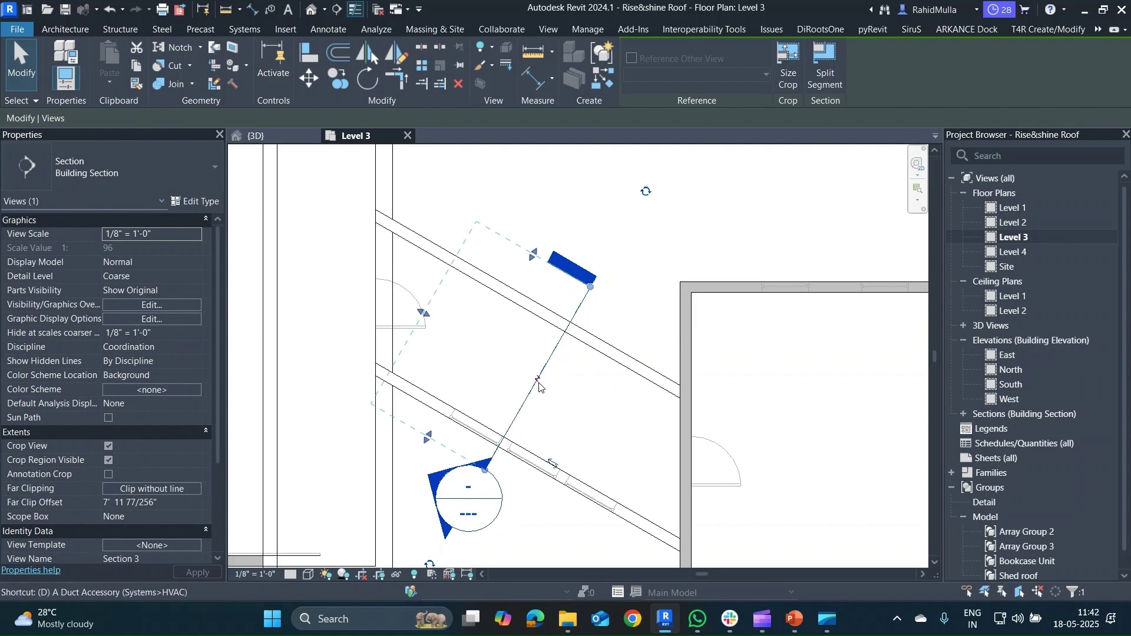
{"action": "key", "text": "d"}
{"action": "key", "text": "m"}
{"action": "left_click", "coordinate": [538, 379]}
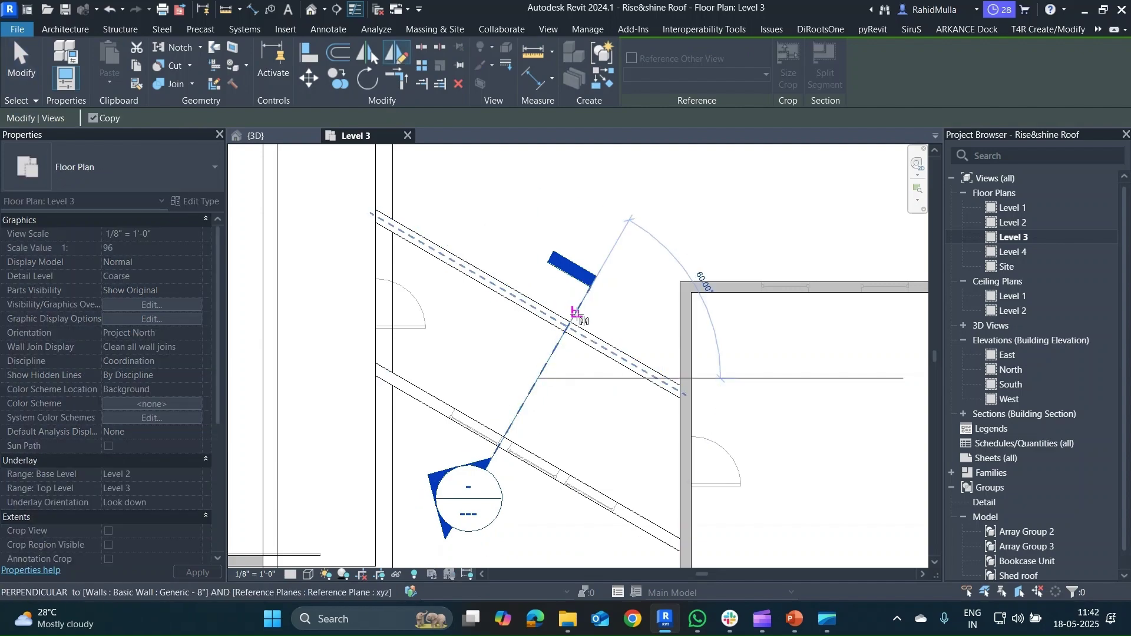
{"action": "left_click", "coordinate": [577, 314]}
{"action": "scroll", "coordinate": [577, 314], "scroll_direction": "down", "scroll_amount": 4}
{"action": "key", "text": "Escape"}
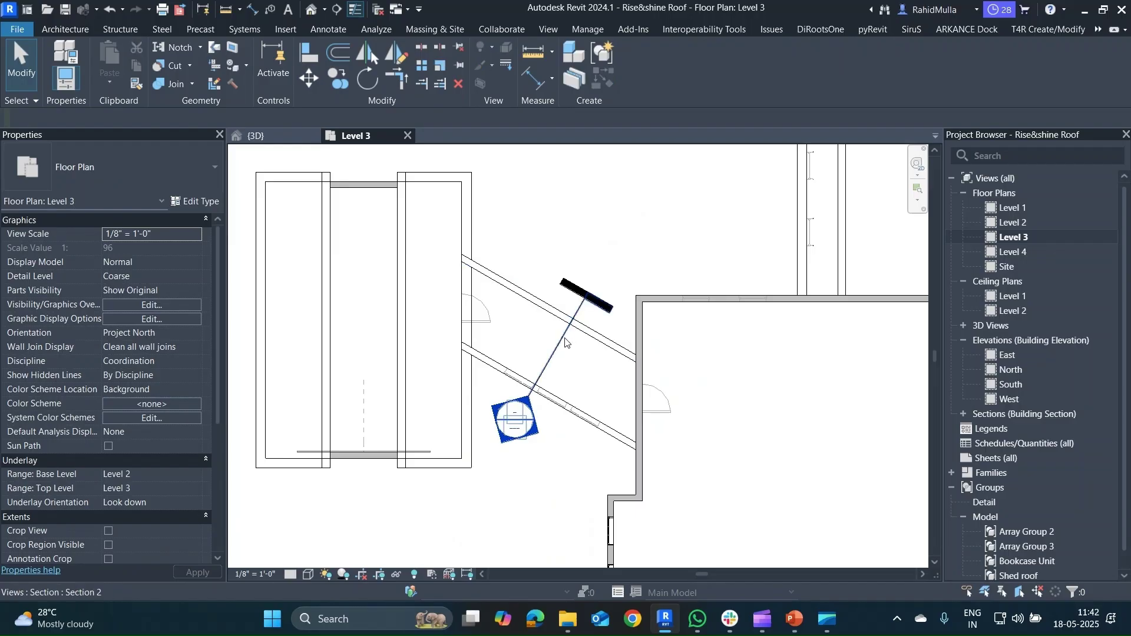
{"action": "scroll", "coordinate": [564, 343], "scroll_direction": "up", "scroll_amount": 2}
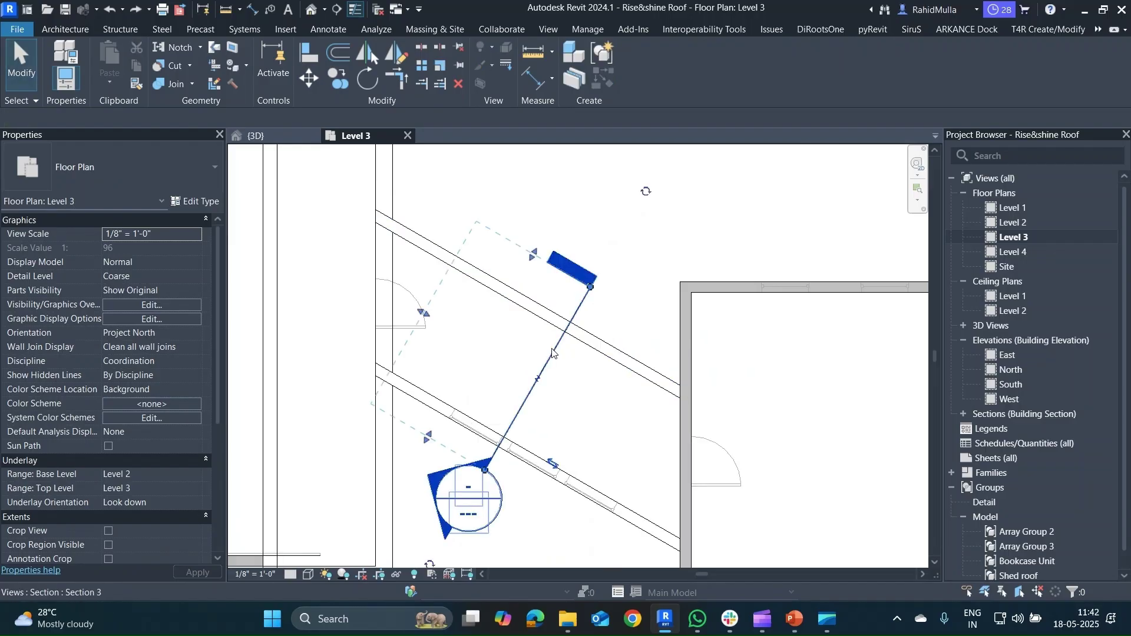
- Move the section line off reference plane xyz toward the main building, keeping it parallel to the plane
{"action": "left_click", "coordinate": [551, 353]}
{"action": "key", "text": "m"}
{"action": "key", "text": "v"}
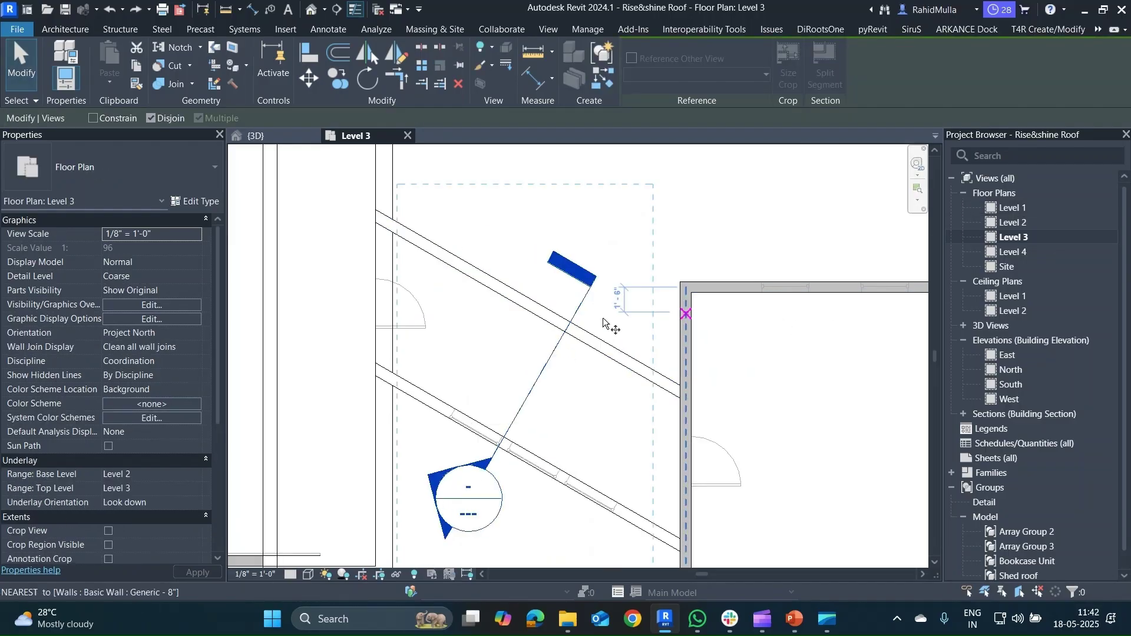
{"action": "left_click", "coordinate": [570, 323]}
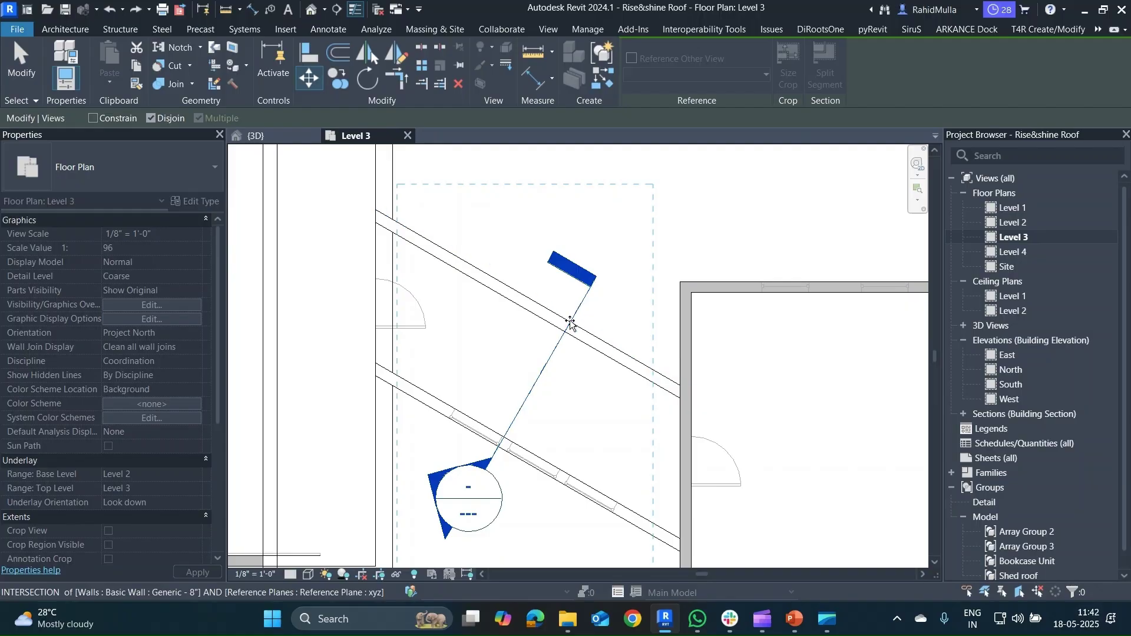
{"action": "left_click", "coordinate": [613, 345]}
{"action": "left_click", "coordinate": [688, 217]}
{"action": "scroll", "coordinate": [612, 342], "scroll_direction": "down", "scroll_amount": 2}
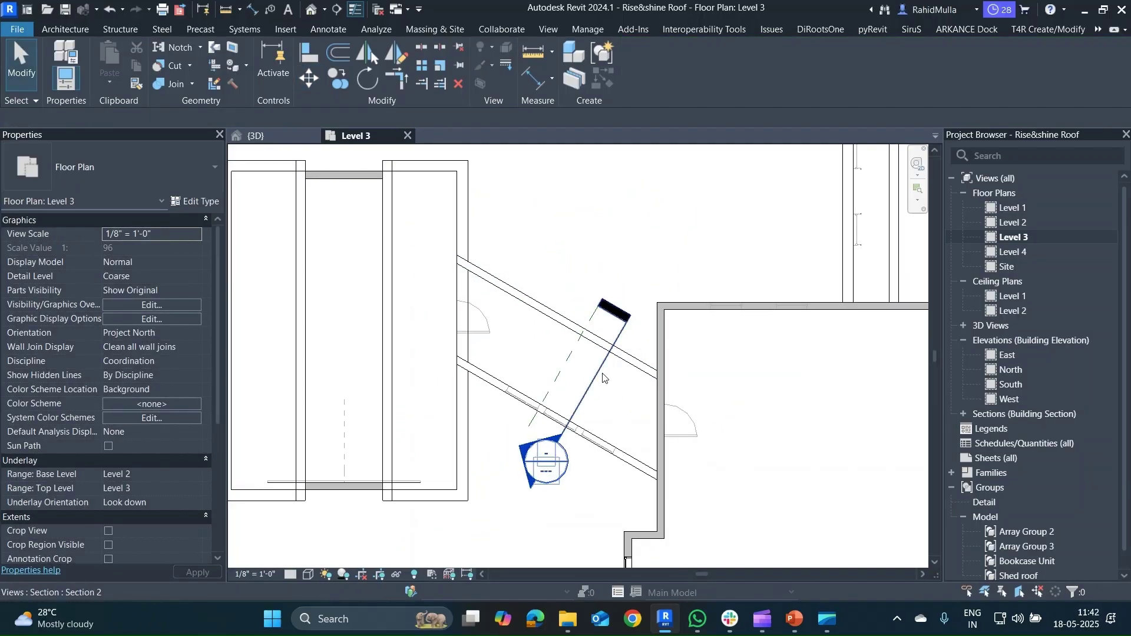
{"action": "left_click", "coordinate": [602, 377]}
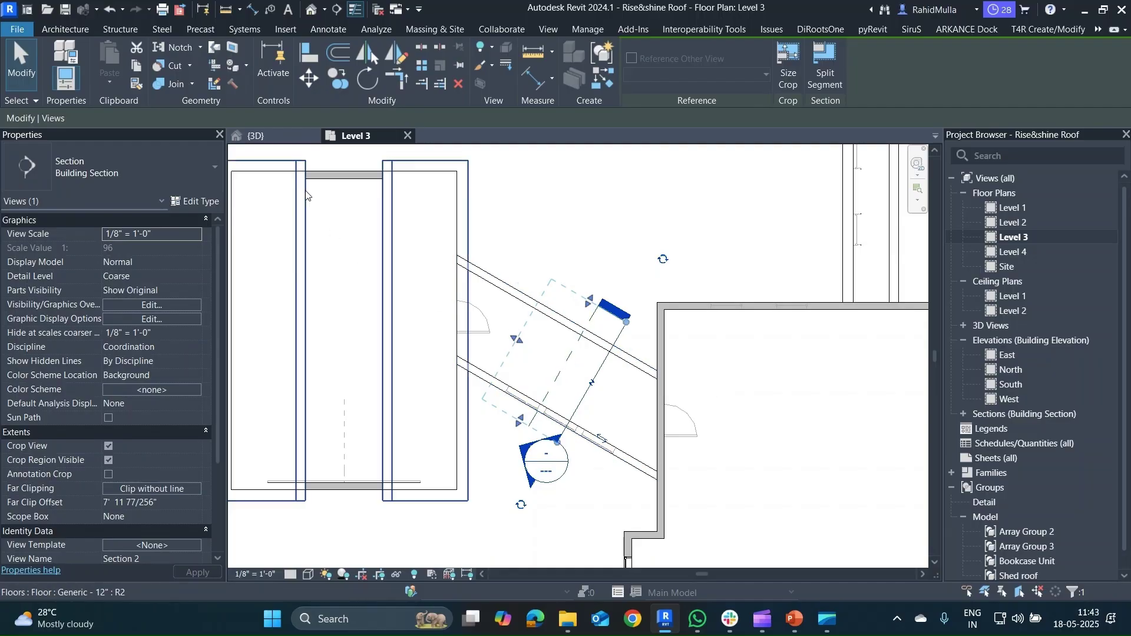
{"action": "left_click", "coordinate": [66, 30]}
{"action": "key", "text": "Escape"}
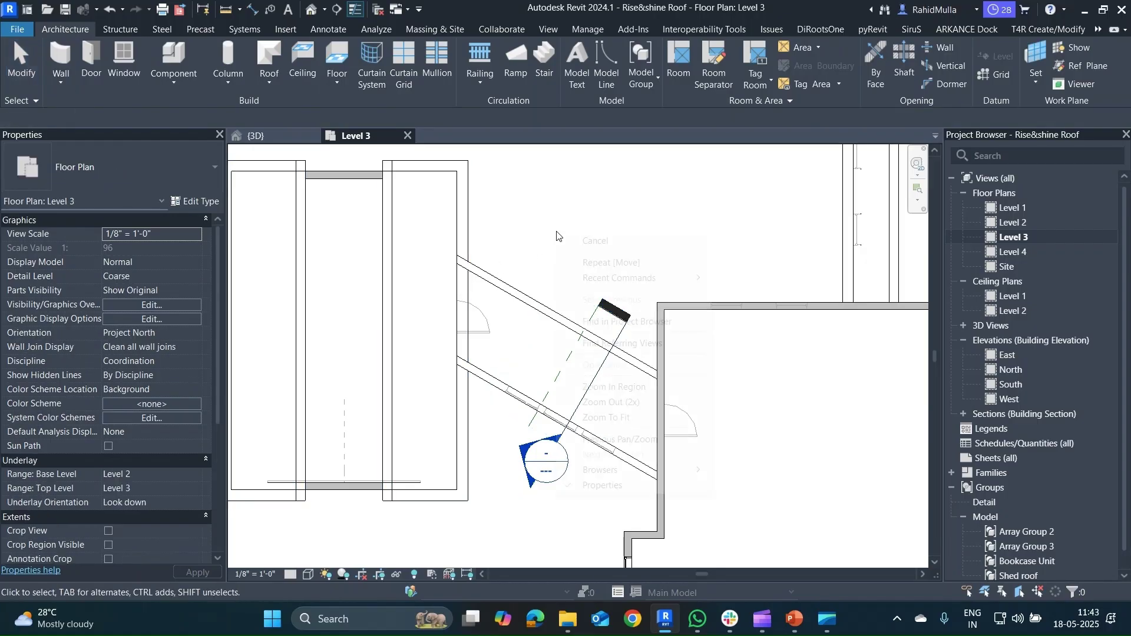
{"action": "right_click", "coordinate": [557, 233]}
{"action": "mouse_move", "coordinate": [608, 283]}
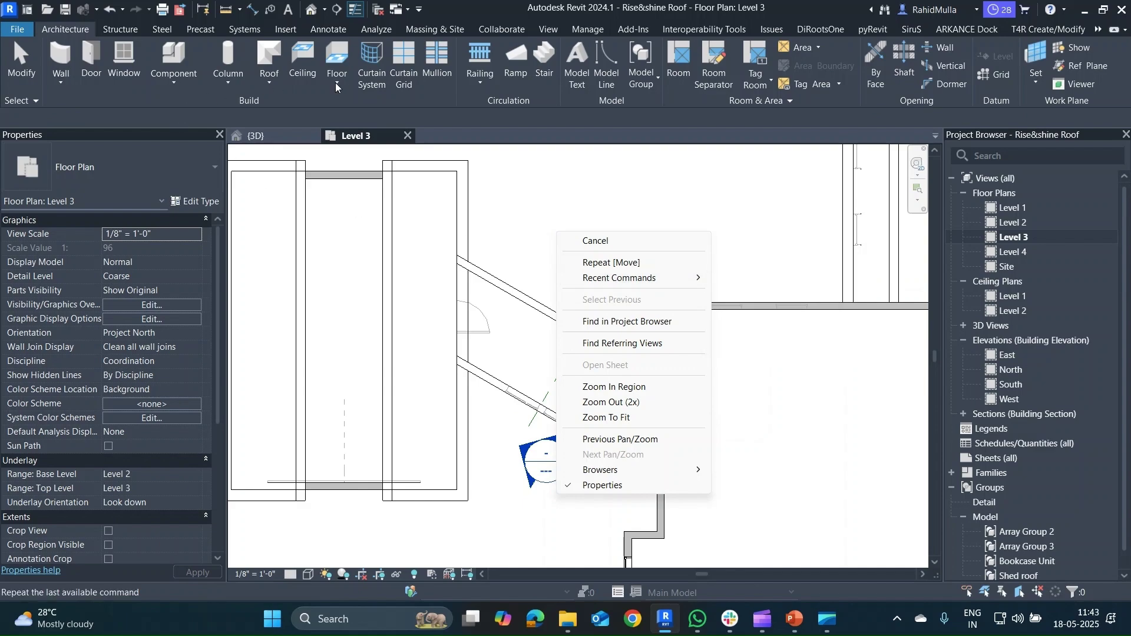
{"action": "left_click", "coordinate": [284, 79]}
- Start a Roof by Extrusion with Reference Plane : xyz as its work plane and open Section 2 for sketching
{"action": "left_click", "coordinate": [271, 83]}
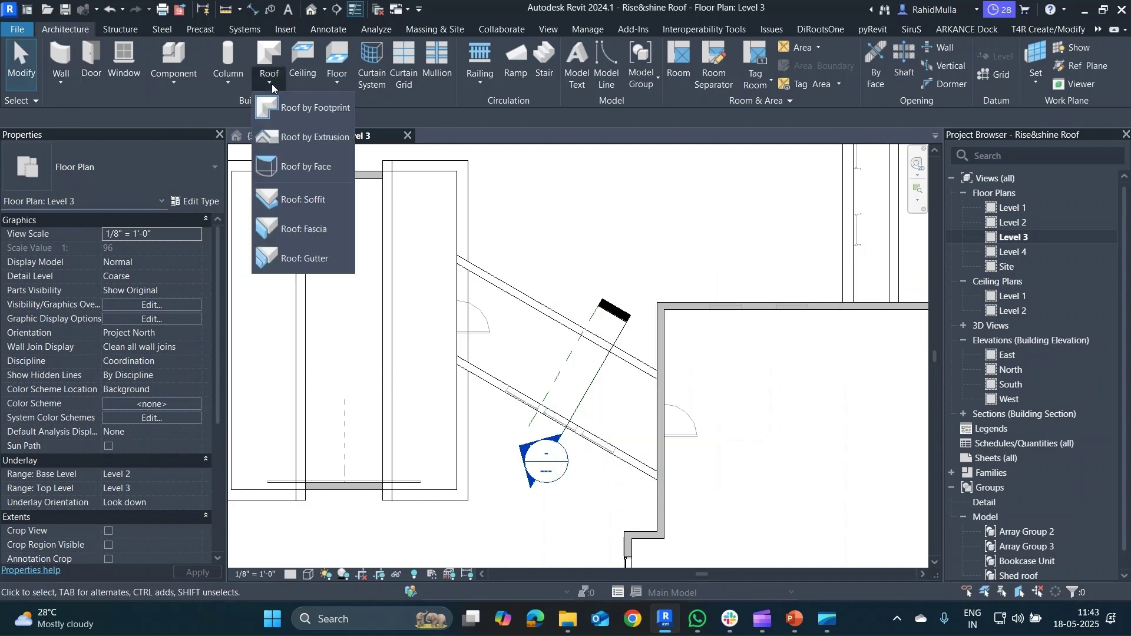
{"action": "left_click", "coordinate": [306, 147]}
{"action": "left_click", "coordinate": [589, 306]}
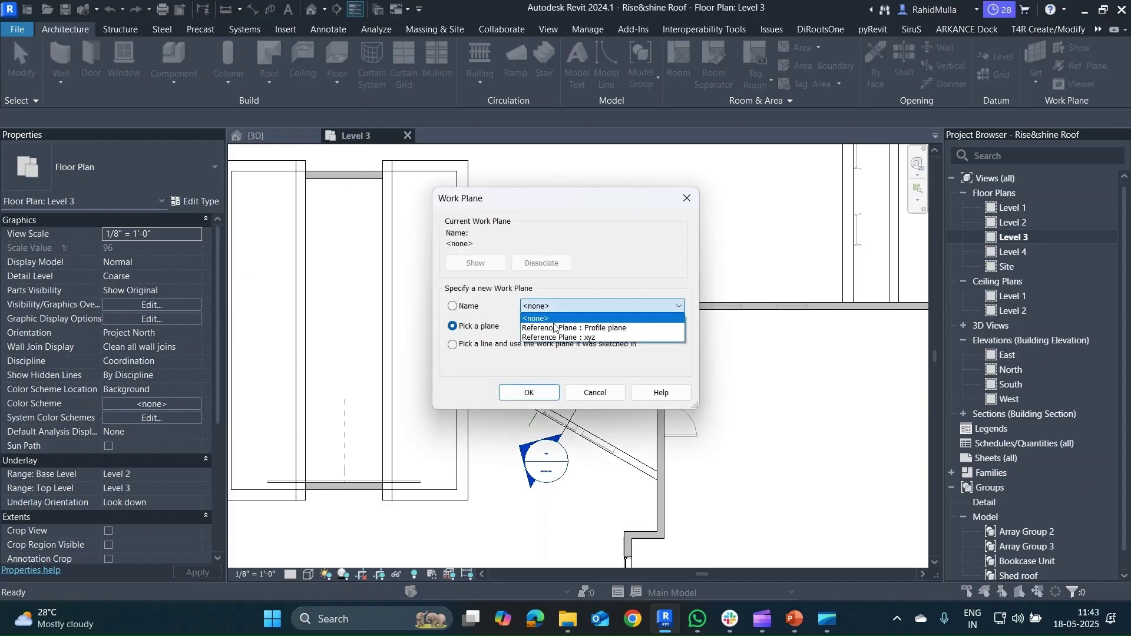
{"action": "left_click", "coordinate": [559, 336]}
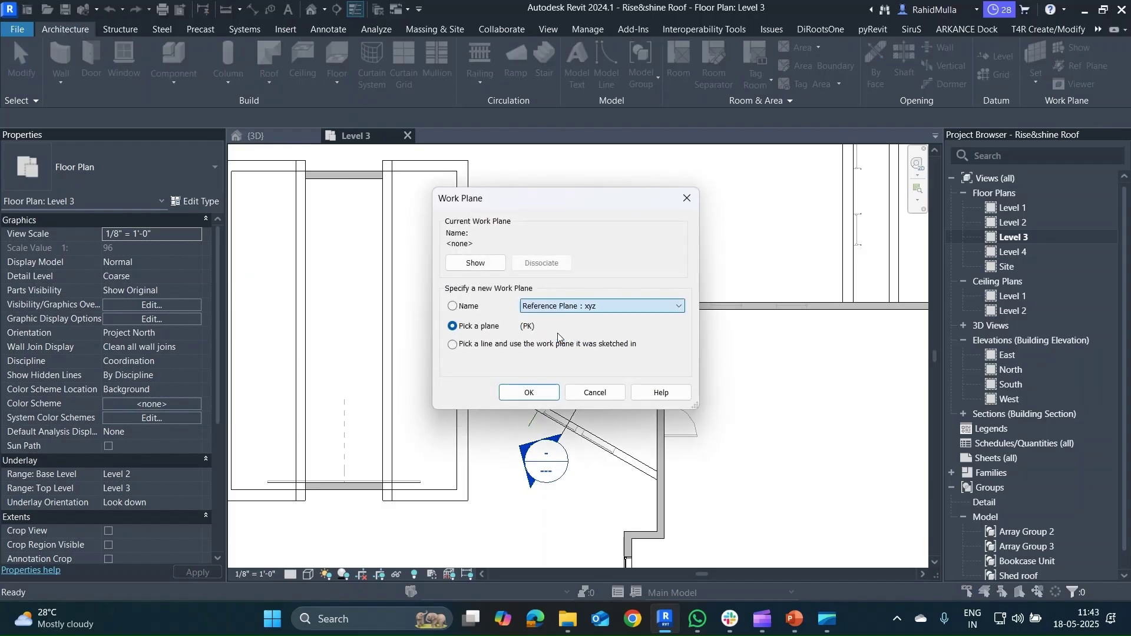
{"action": "left_click", "coordinate": [529, 392]}
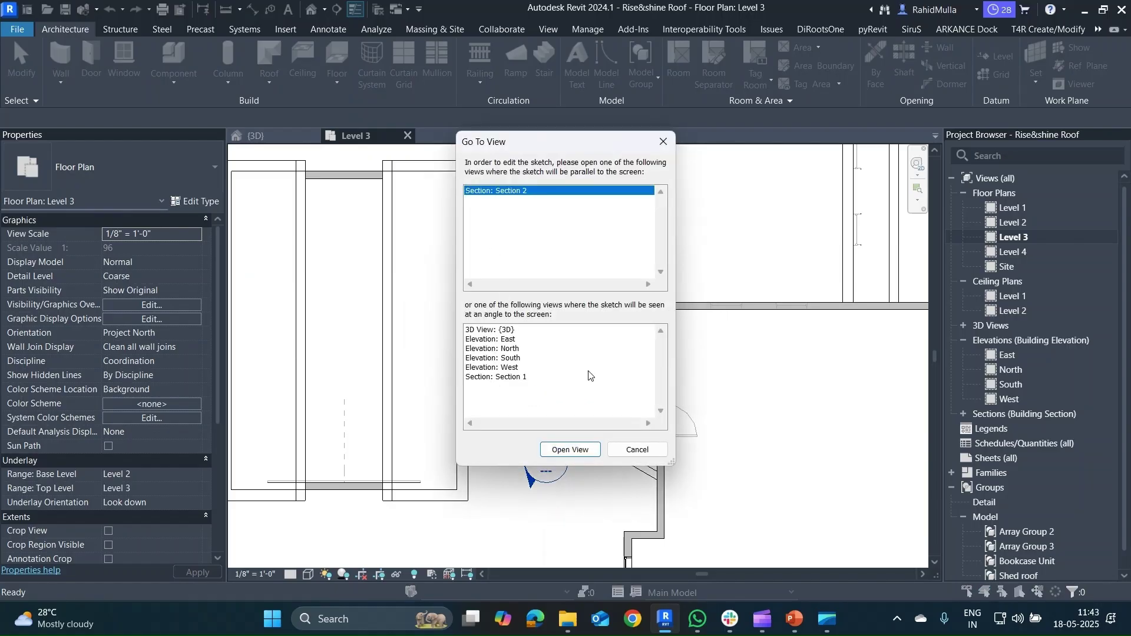
{"action": "left_click", "coordinate": [571, 451]}
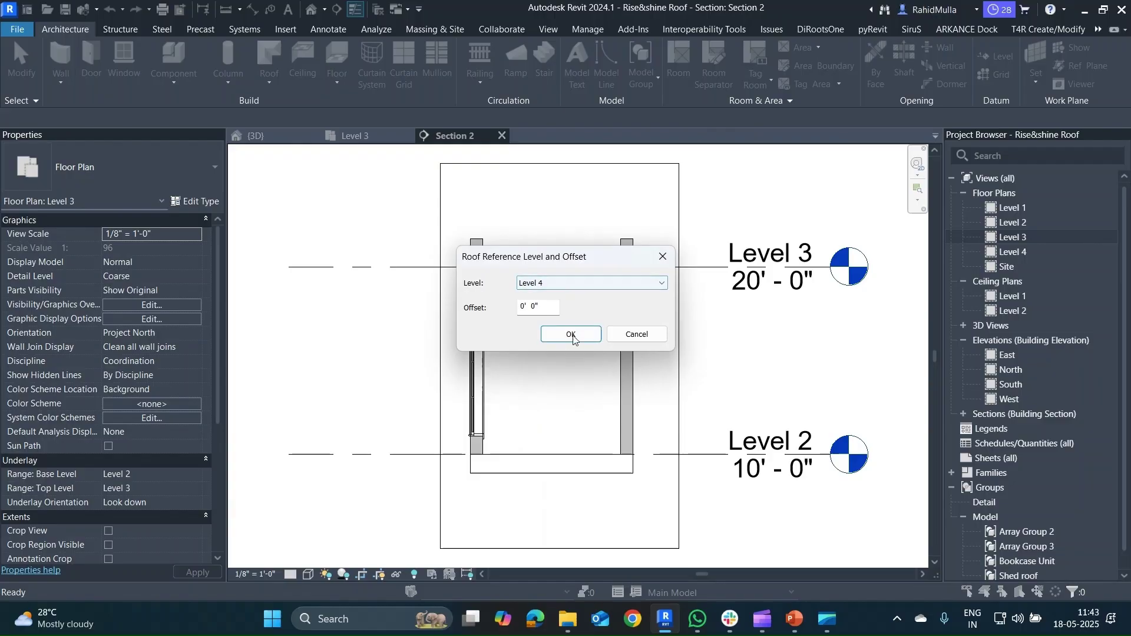
- Accept the roof reference level dialog and set the extrusion roof's Reference Level to Level 3
{"action": "left_click", "coordinate": [570, 334]}
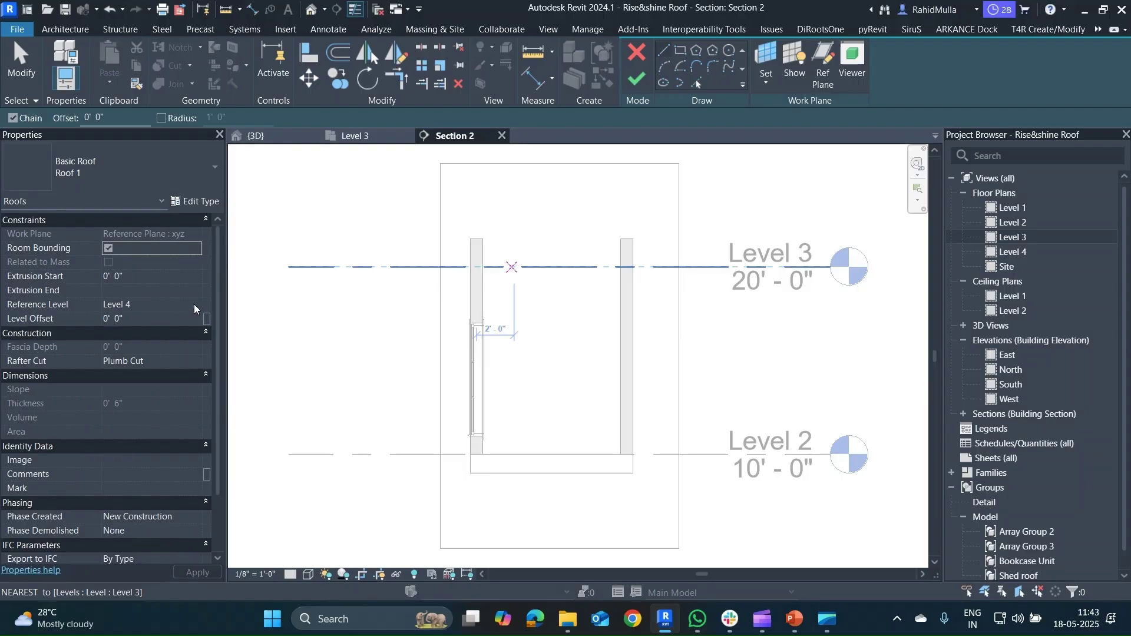
{"action": "left_click", "coordinate": [195, 305]}
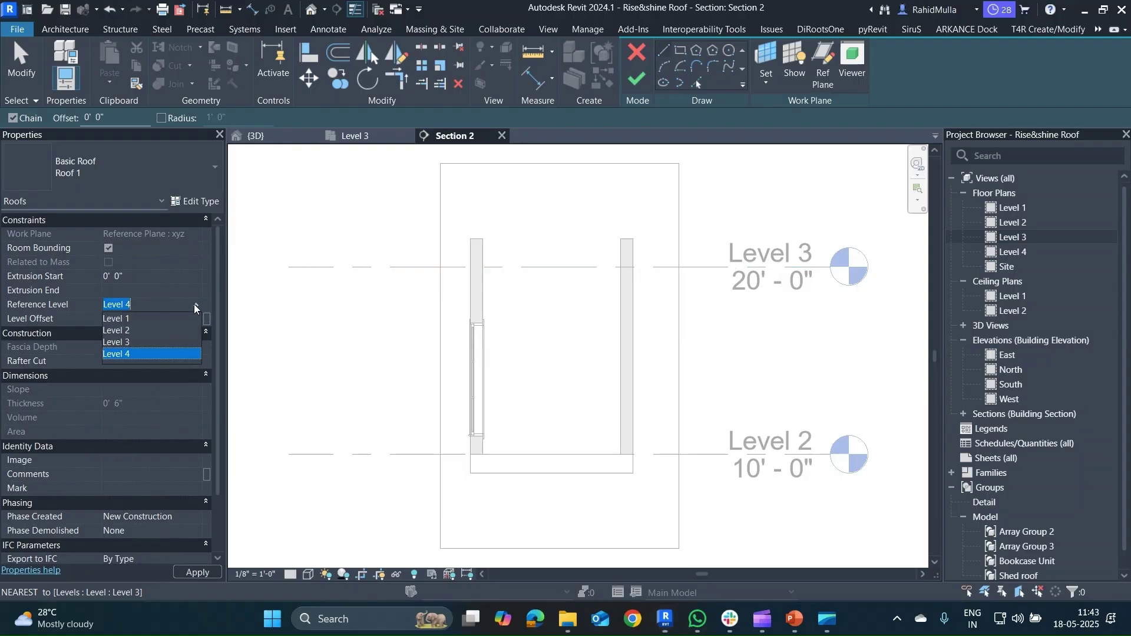
{"action": "left_click", "coordinate": [134, 342]}
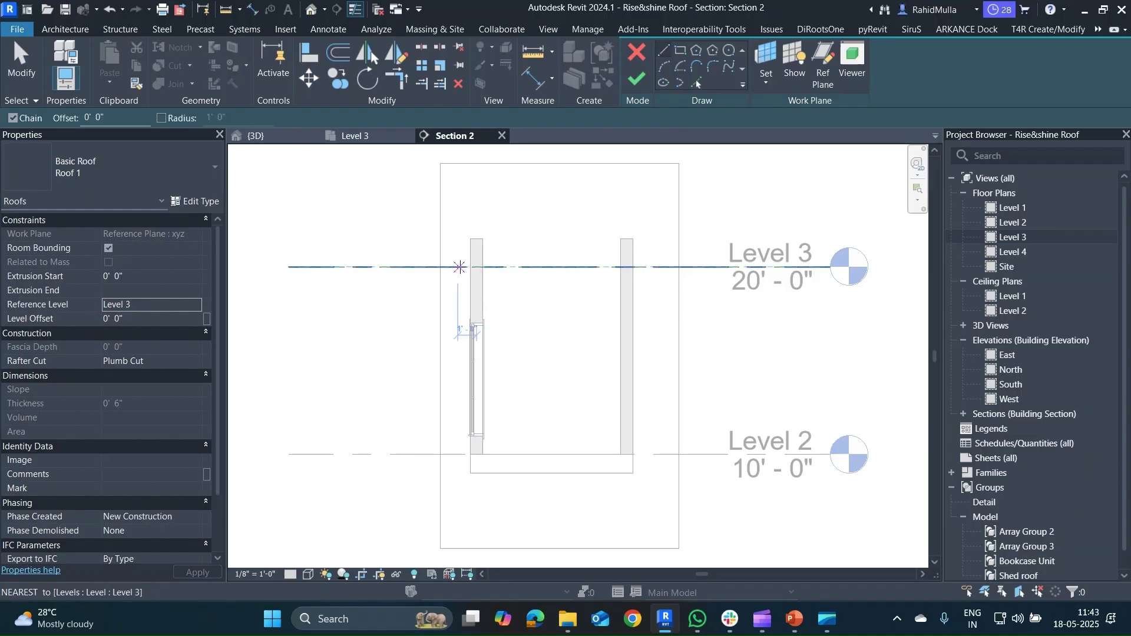
- Draw a horizontal guide line along Level 3 between the walls' outer faces and a 3' - 6" vertical line up from its midpoint
{"action": "left_click", "coordinate": [469, 267]}
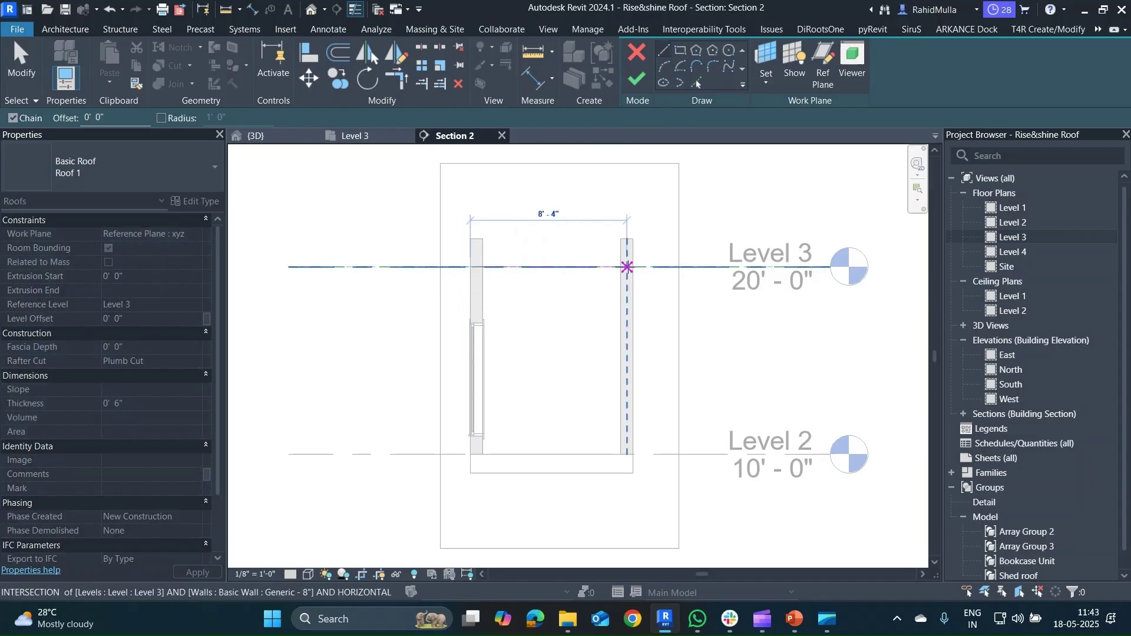
{"action": "left_click", "coordinate": [626, 267]}
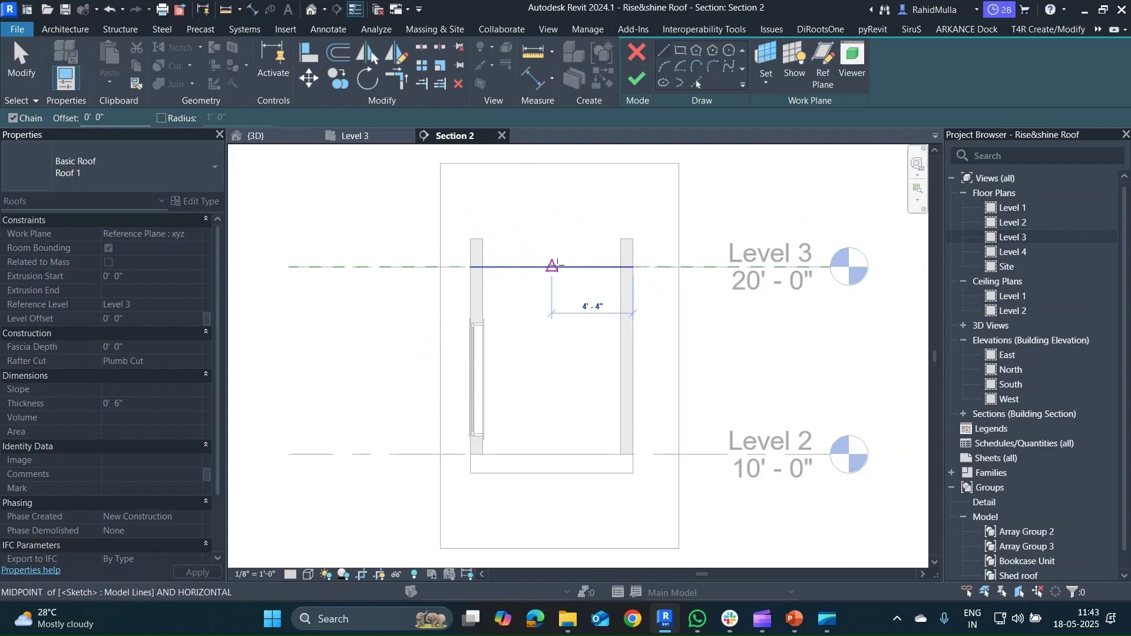
{"action": "left_click", "coordinate": [552, 267]}
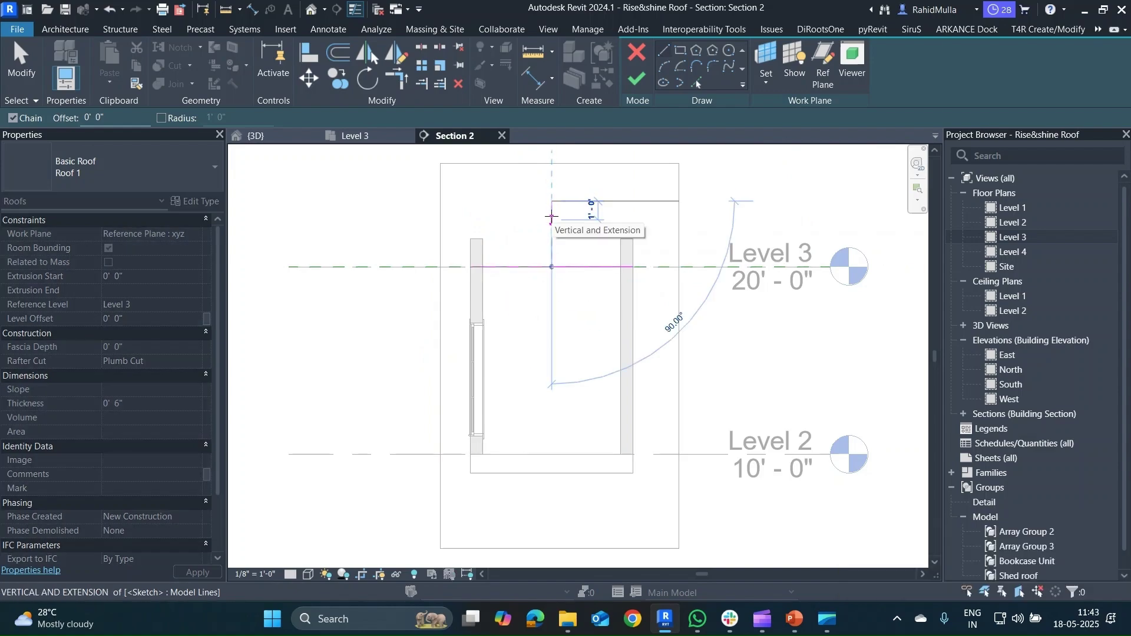
{"action": "left_click", "coordinate": [552, 201]}
{"action": "key", "text": "Escape"}
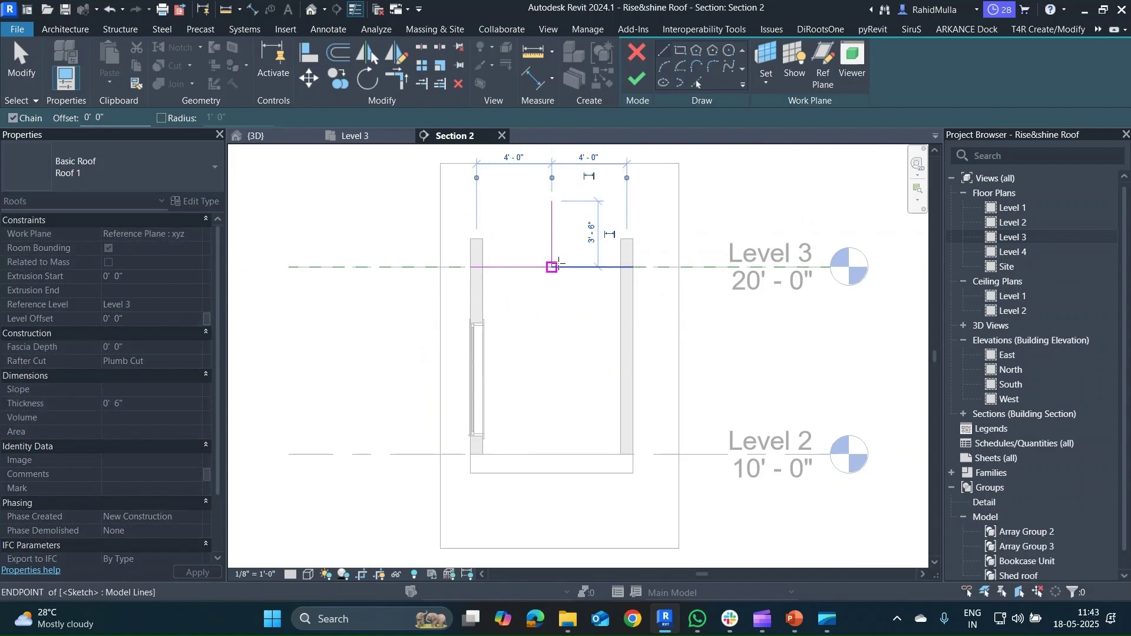
- Sketch one roof slope from the top outer corner of the wall with the window to the upper end of the vertical guide line
{"action": "left_click", "coordinate": [551, 202]}
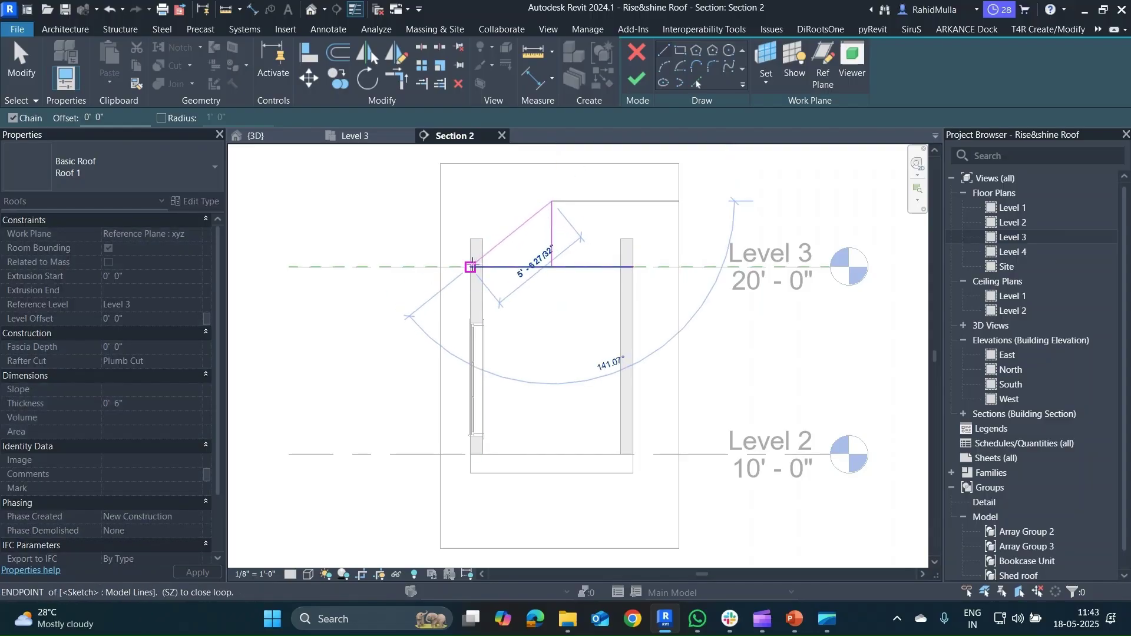
{"action": "left_click", "coordinate": [469, 239]}
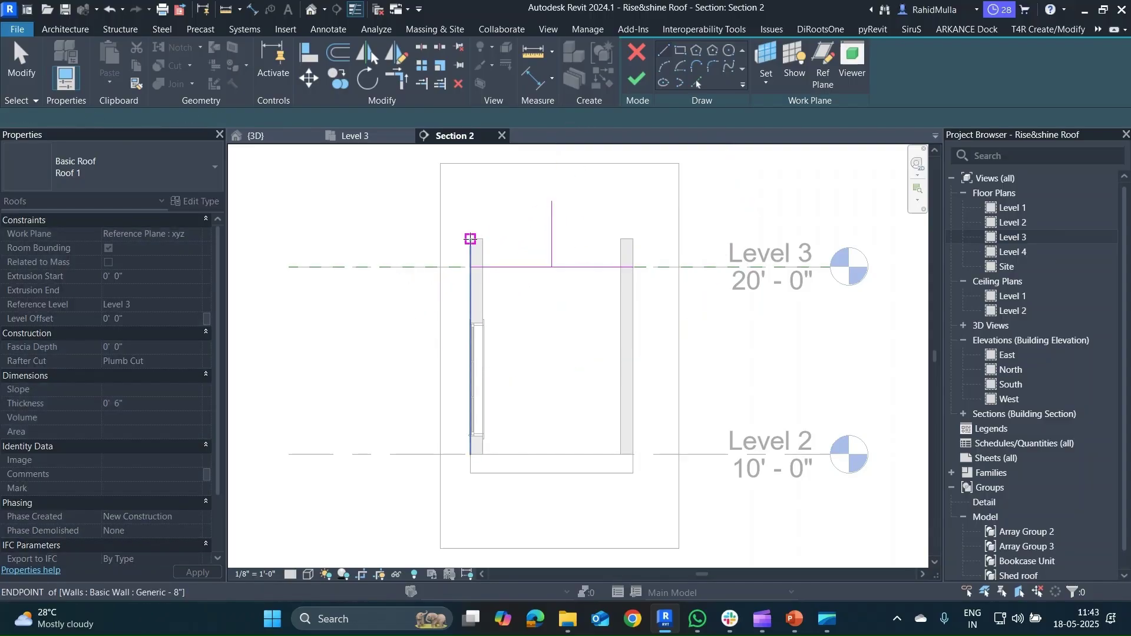
{"action": "key", "text": "Escape"}
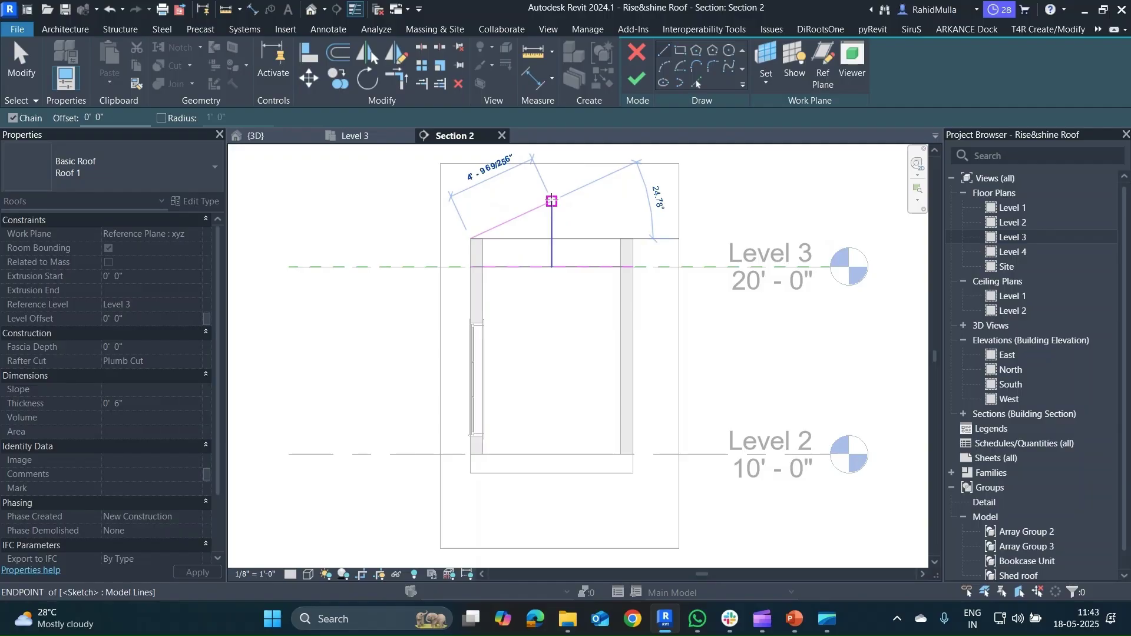
{"action": "key", "text": "Escape"}
- Mirror the slope line about the vertical guide line to complete the gable profile
{"action": "left_click", "coordinate": [526, 220]}
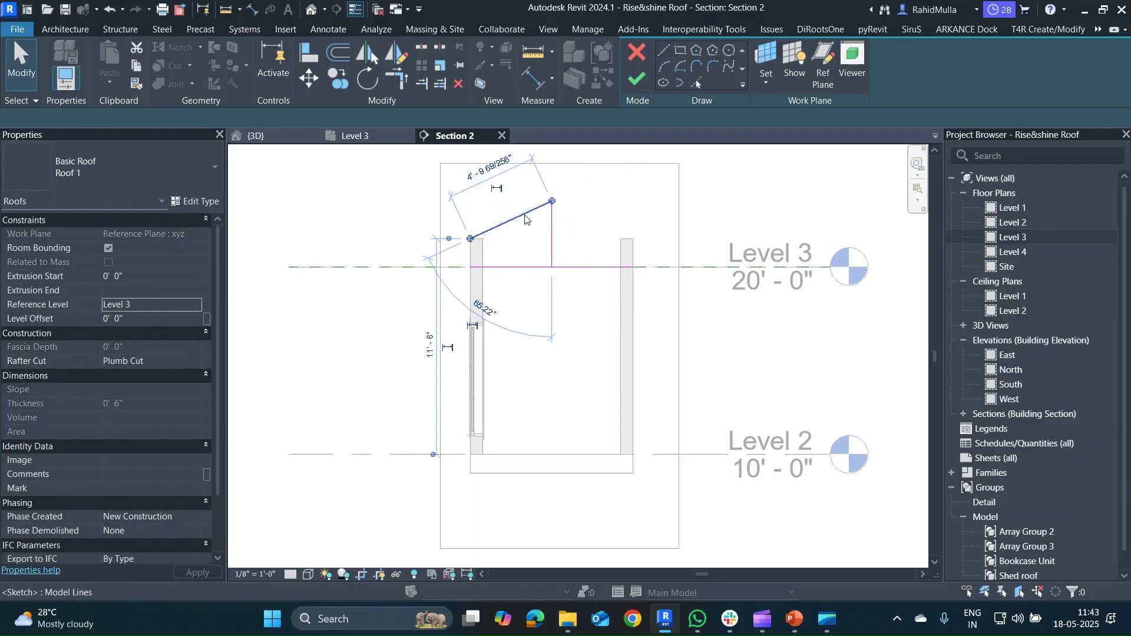
{"action": "key", "text": "d"}
{"action": "key", "text": "m"}
{"action": "left_click", "coordinate": [552, 201]}
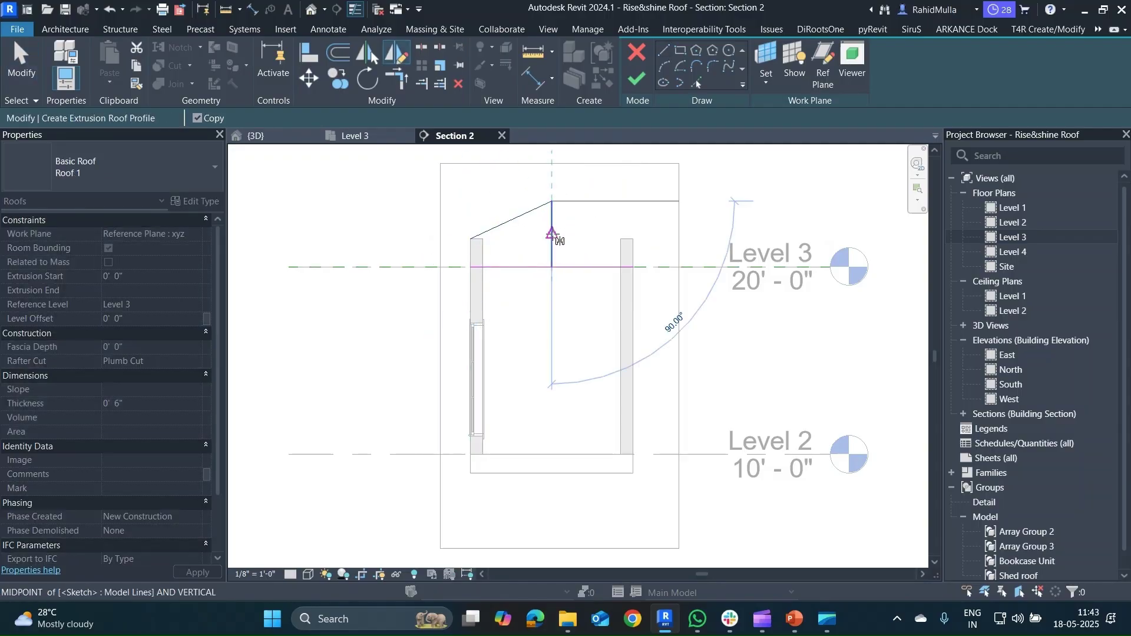
{"action": "left_click", "coordinate": [552, 240]}
{"action": "scroll", "coordinate": [480, 238], "scroll_direction": "up", "scroll_amount": 2}
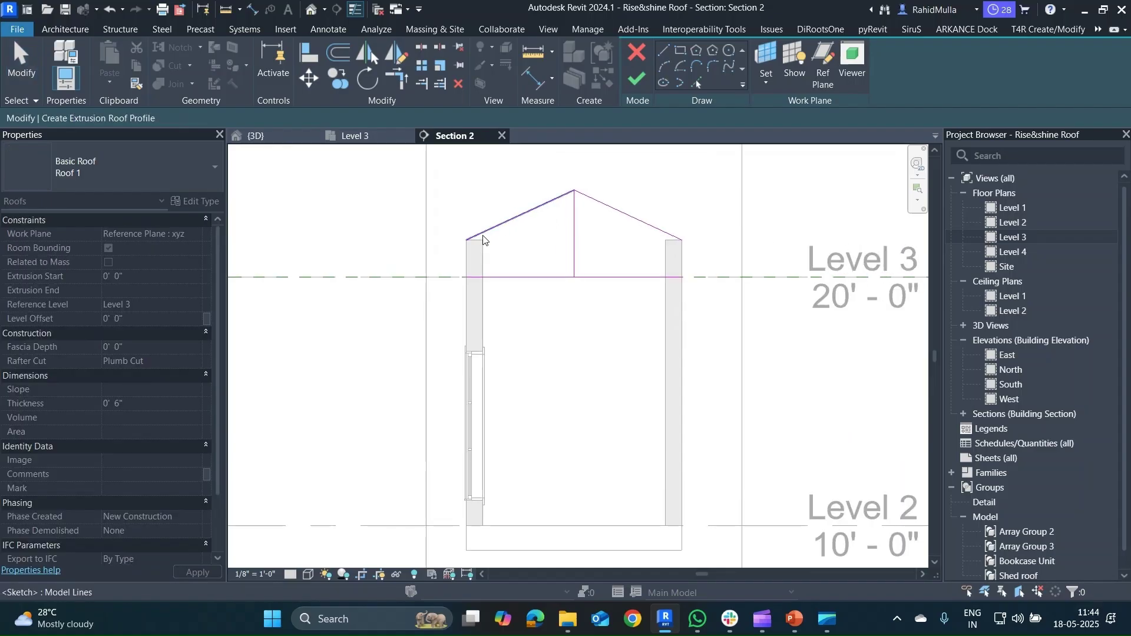
- Delete the horizontal and vertical guide lines, leaving the two slopes, and finish the extrusion roof profile
{"action": "left_click", "coordinate": [517, 274]}
{"action": "key", "text": "Delete"}
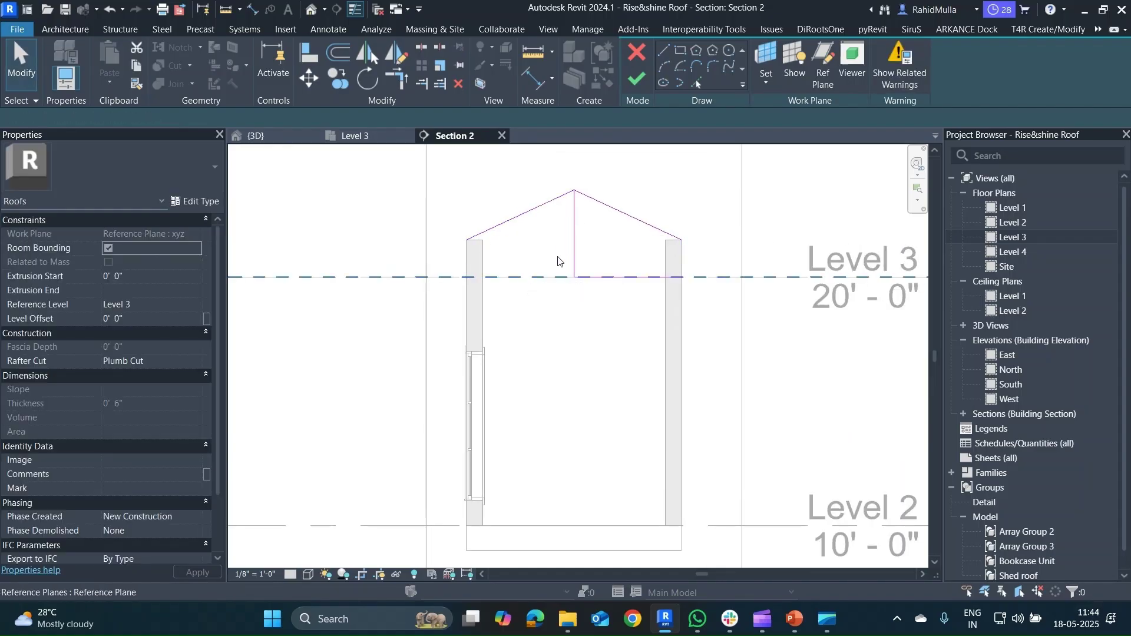
{"action": "left_click", "coordinate": [574, 247]}
{"action": "key", "text": "Delete"}
{"action": "left_click", "coordinate": [601, 275]}
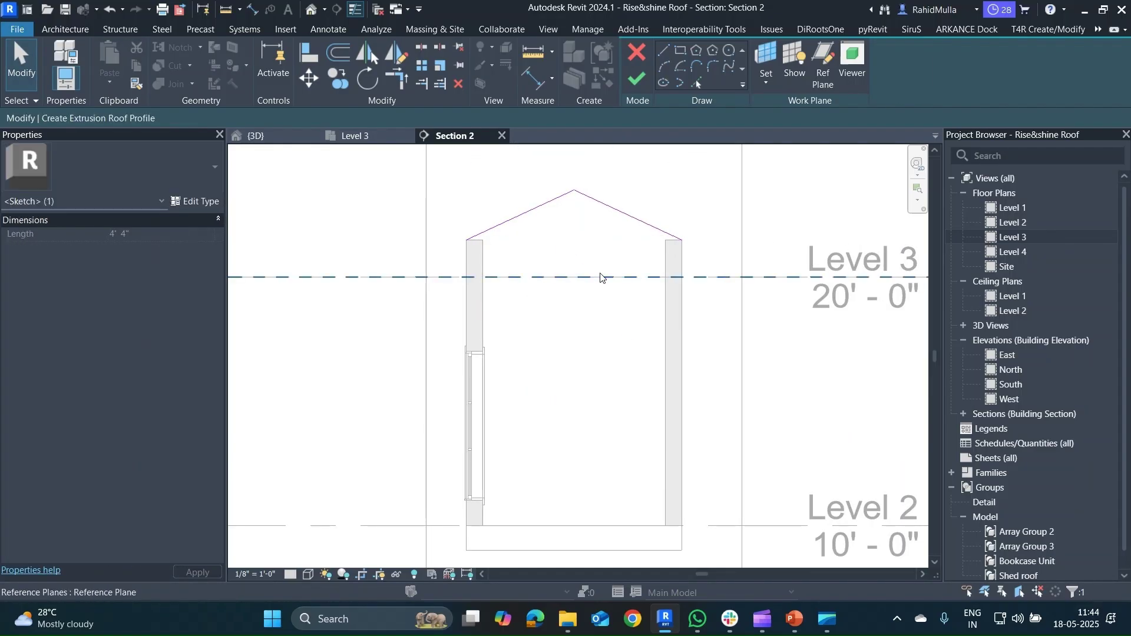
{"action": "key", "text": "Delete"}
{"action": "left_click", "coordinate": [647, 73]}
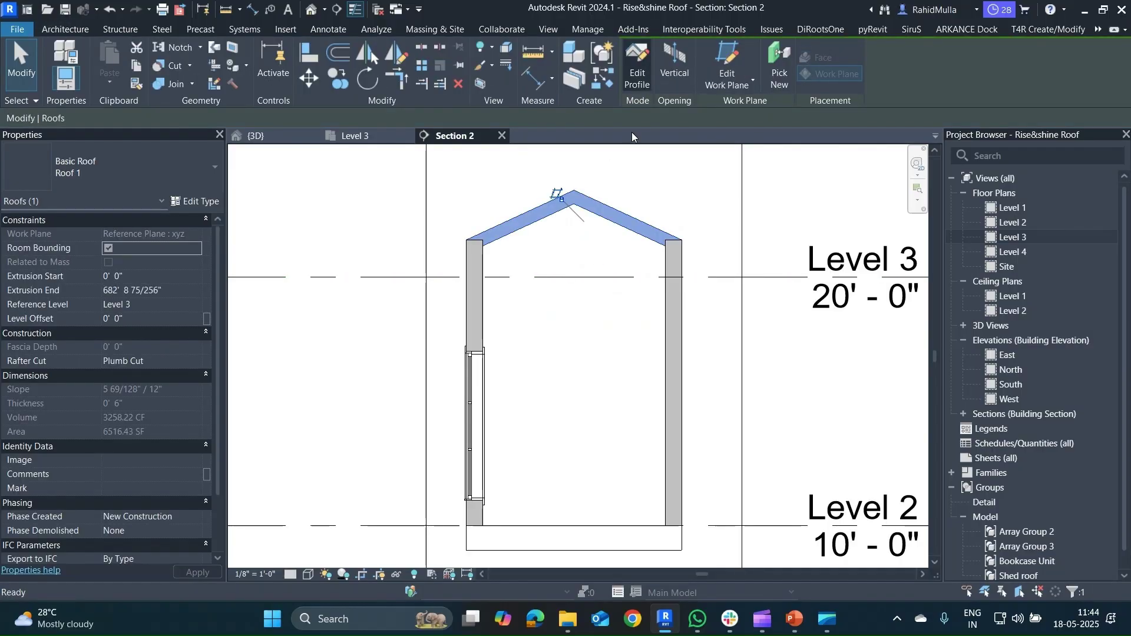
- In the 3D view, stretch the passage roof's start to meet the main building, at about -8' 9" Extrusion Start
{"action": "left_click", "coordinate": [254, 135]}
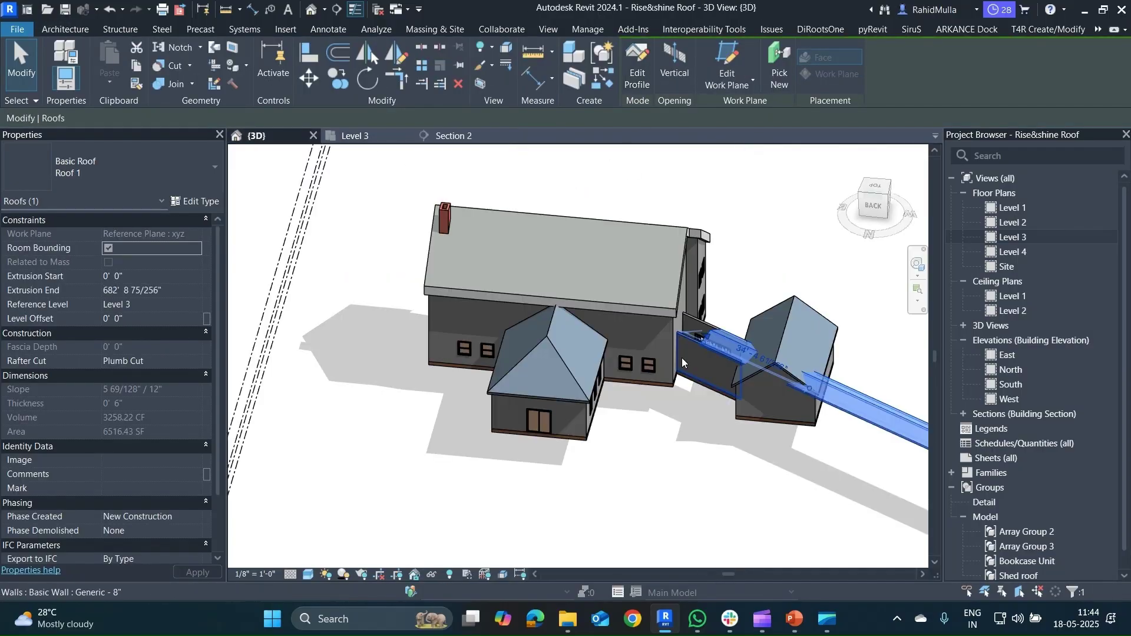
{"action": "scroll", "coordinate": [704, 330], "scroll_direction": "up", "scroll_amount": 5}
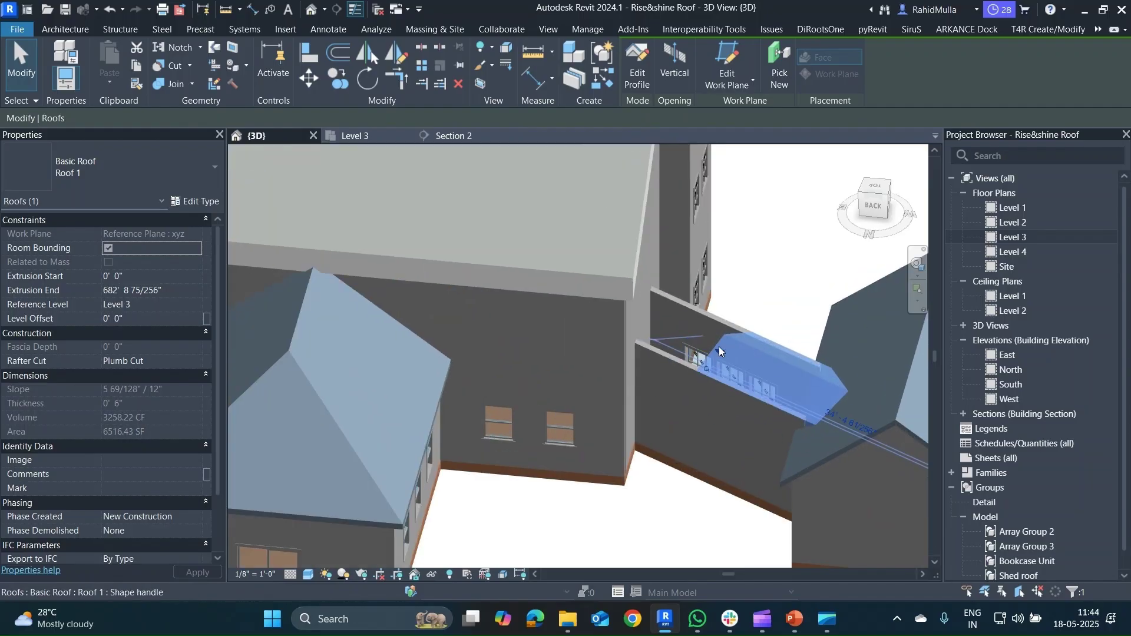
{"action": "left_click_drag", "start_coordinate": [720, 351], "coordinate": [628, 318]}
- Pull the far end of the passage roof back to just before the small gabled building, at about 8' 8" Extrusion End
{"action": "scroll", "coordinate": [628, 326], "scroll_direction": "down", "scroll_amount": 10}
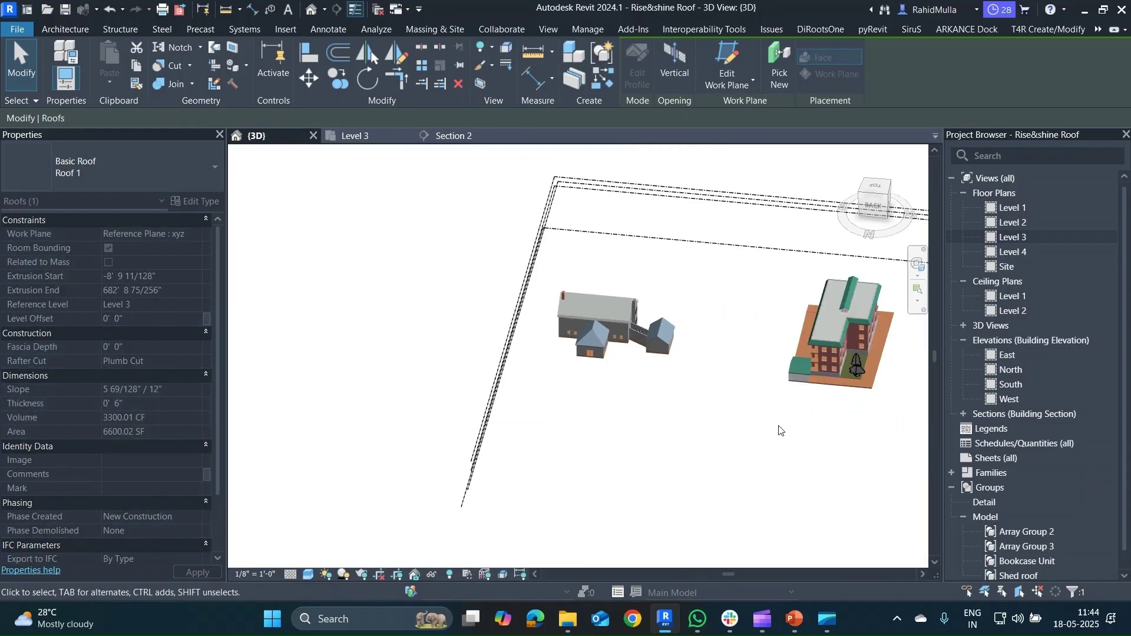
{"action": "scroll", "coordinate": [821, 433], "scroll_direction": "down", "scroll_amount": 5}
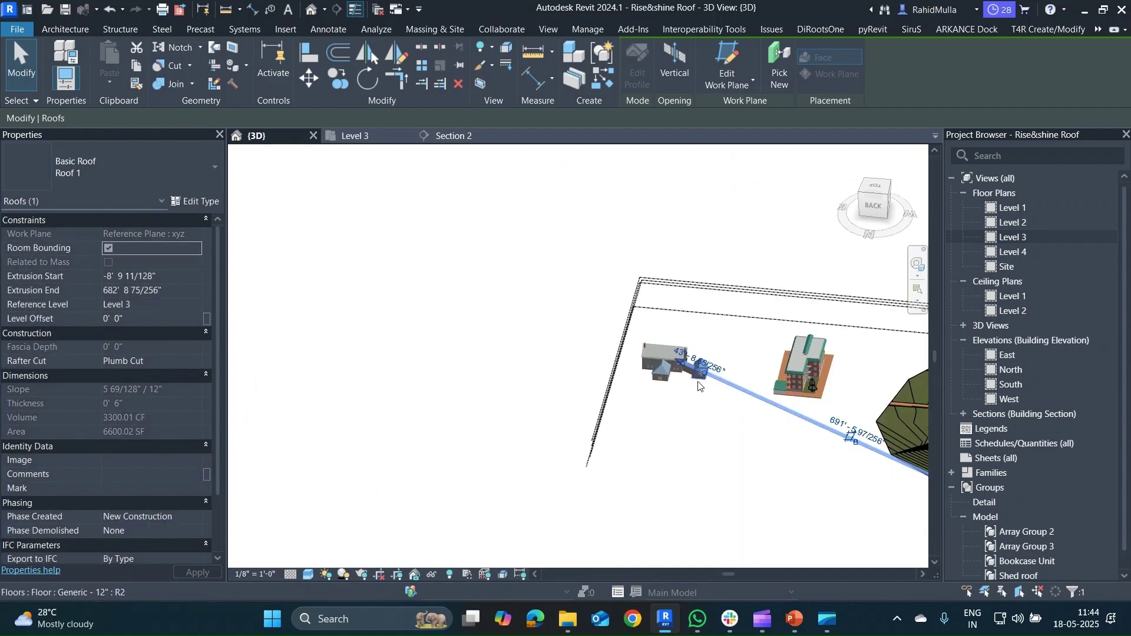
{"action": "left_click_drag", "start_coordinate": [812, 429], "coordinate": [702, 377]}
{"action": "scroll", "coordinate": [704, 378], "scroll_direction": "up", "scroll_amount": 2}
{"action": "scroll", "coordinate": [691, 382], "scroll_direction": "up", "scroll_amount": 6}
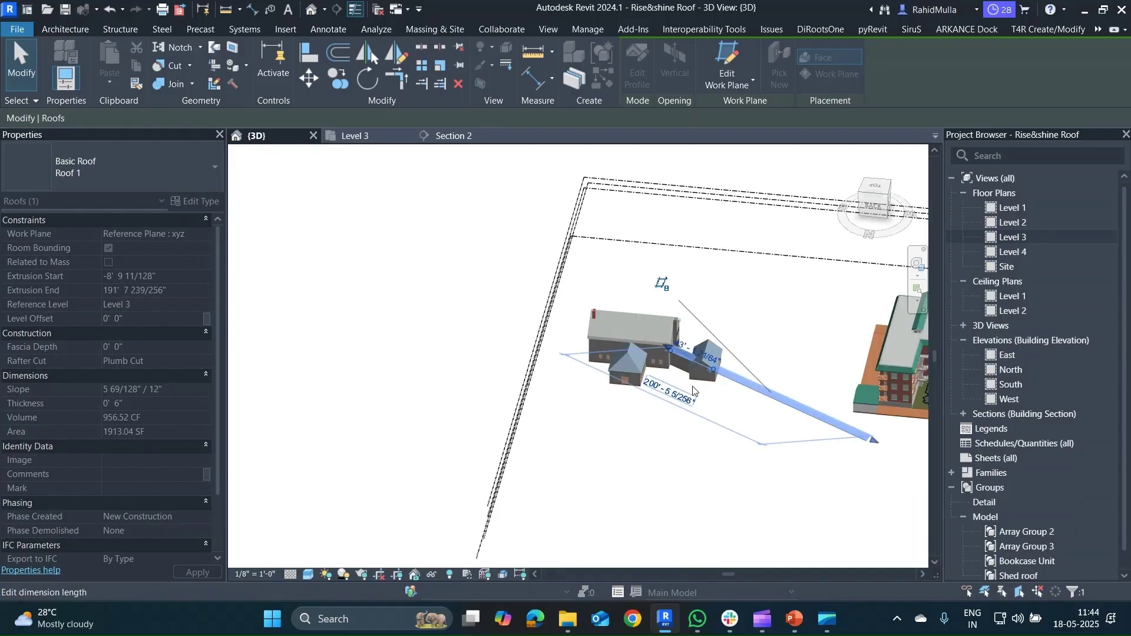
{"action": "middle_click_drag", "start_coordinate": [742, 482], "coordinate": [622, 482]}
{"action": "left_click_drag", "start_coordinate": [811, 456], "coordinate": [560, 347]}
{"action": "scroll", "coordinate": [561, 347], "scroll_direction": "up", "scroll_amount": 3}
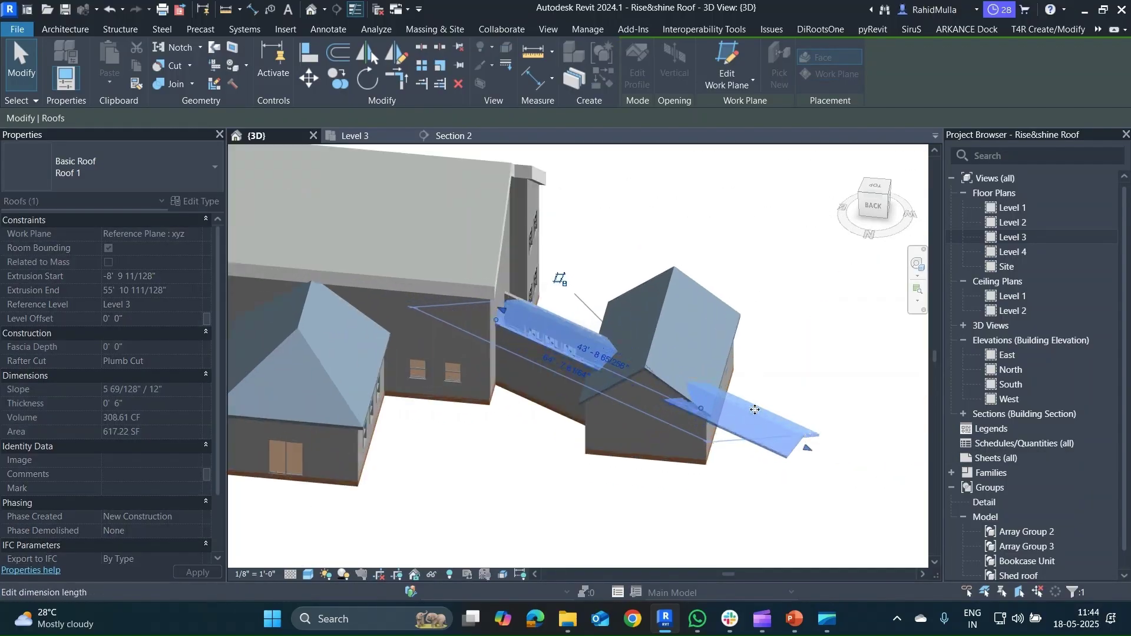
{"action": "left_click_drag", "start_coordinate": [749, 423], "coordinate": [508, 300]}
{"action": "scroll", "coordinate": [596, 349], "scroll_direction": "up", "scroll_amount": 5}
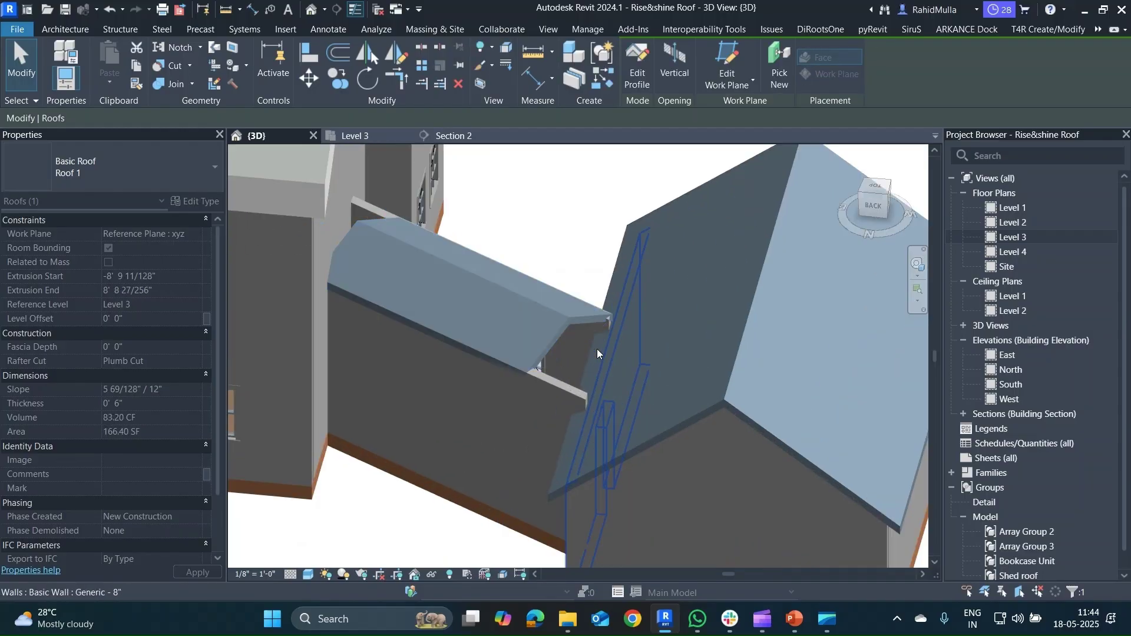
- Join the open end of the passage roof to the facing slope of the small gabled building's roof
{"action": "key", "text": "Escape"}
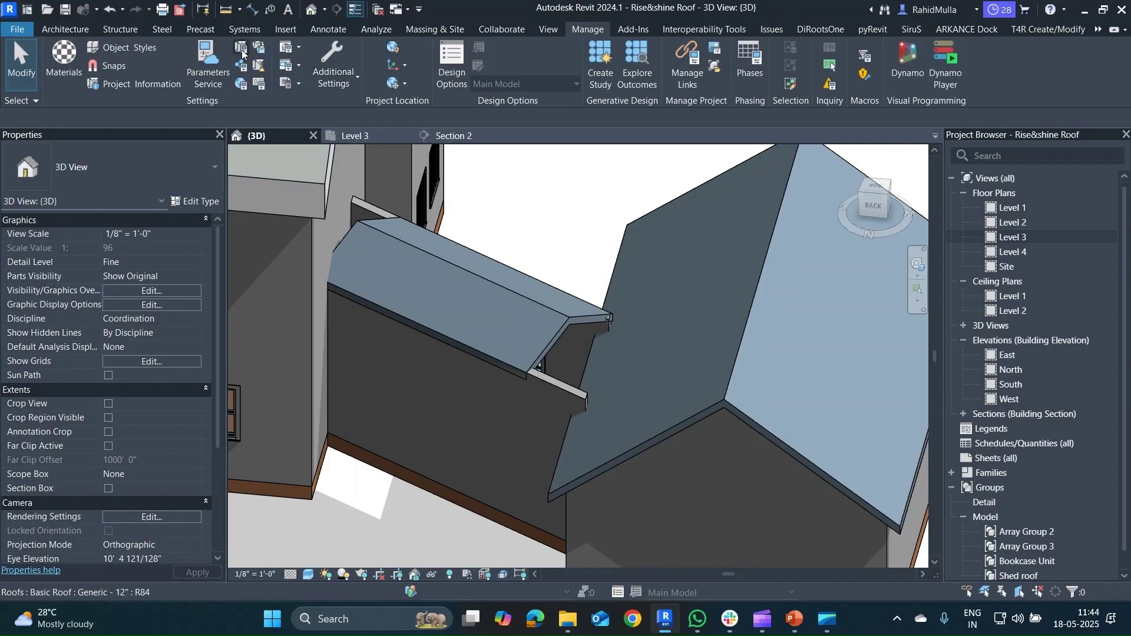
{"action": "left_click", "coordinate": [496, 291]}
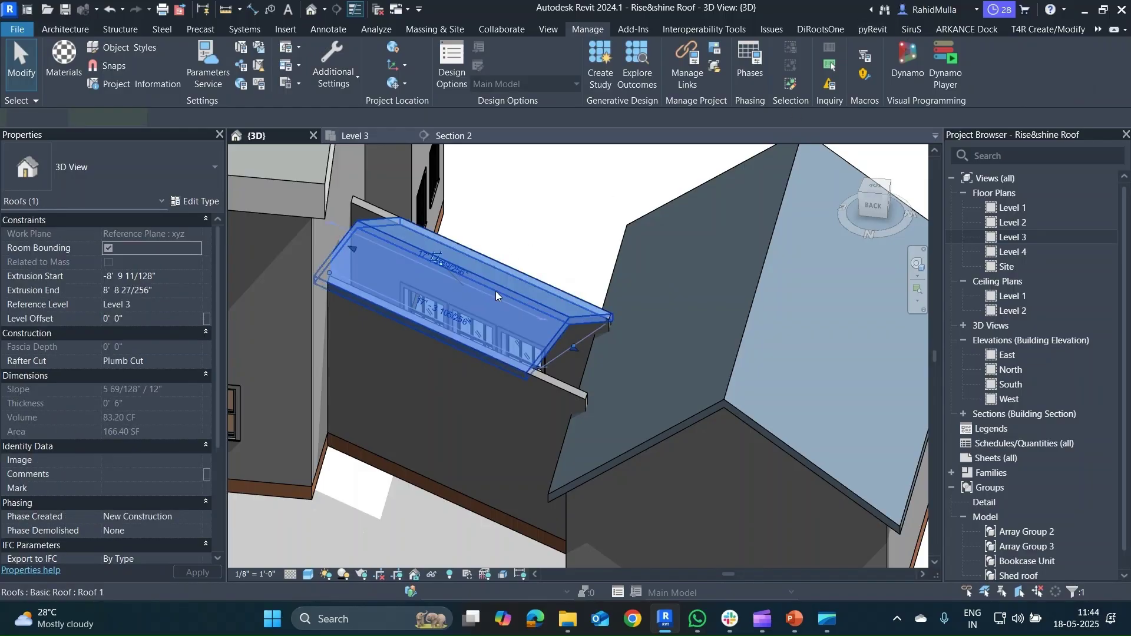
{"action": "left_click", "coordinate": [214, 50]}
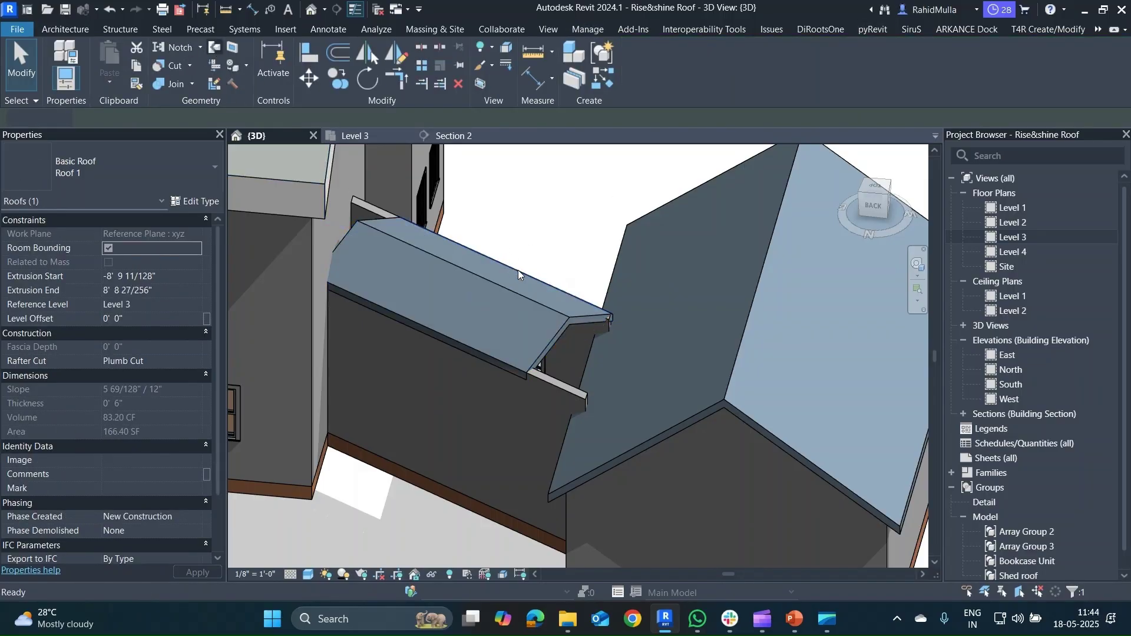
{"action": "left_click", "coordinate": [650, 350]}
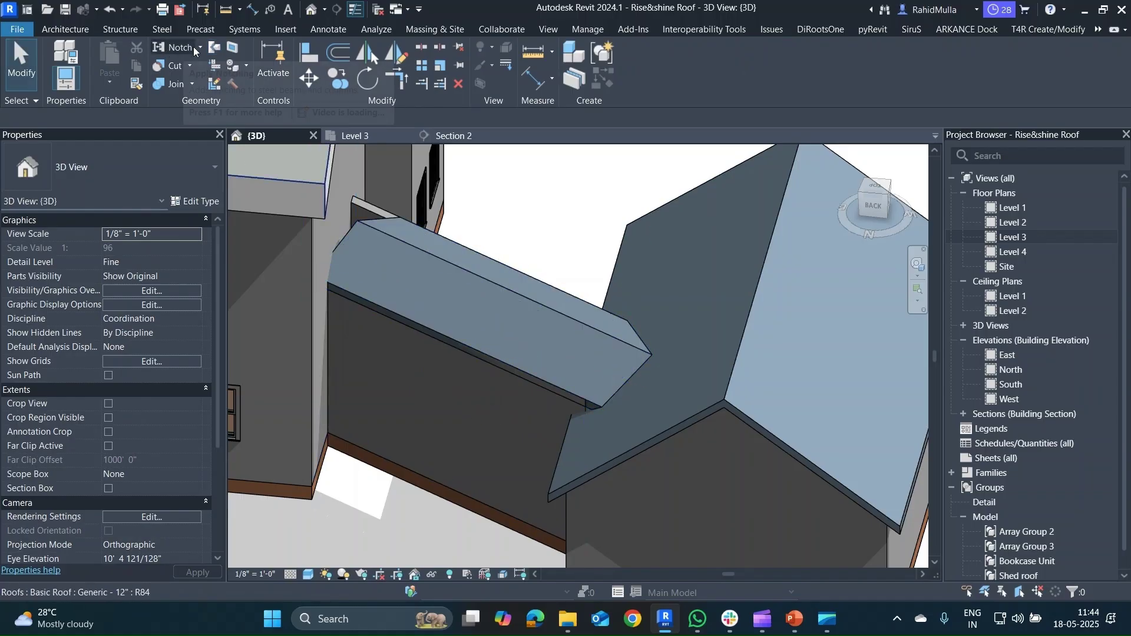
{"action": "left_click", "coordinate": [214, 48]}
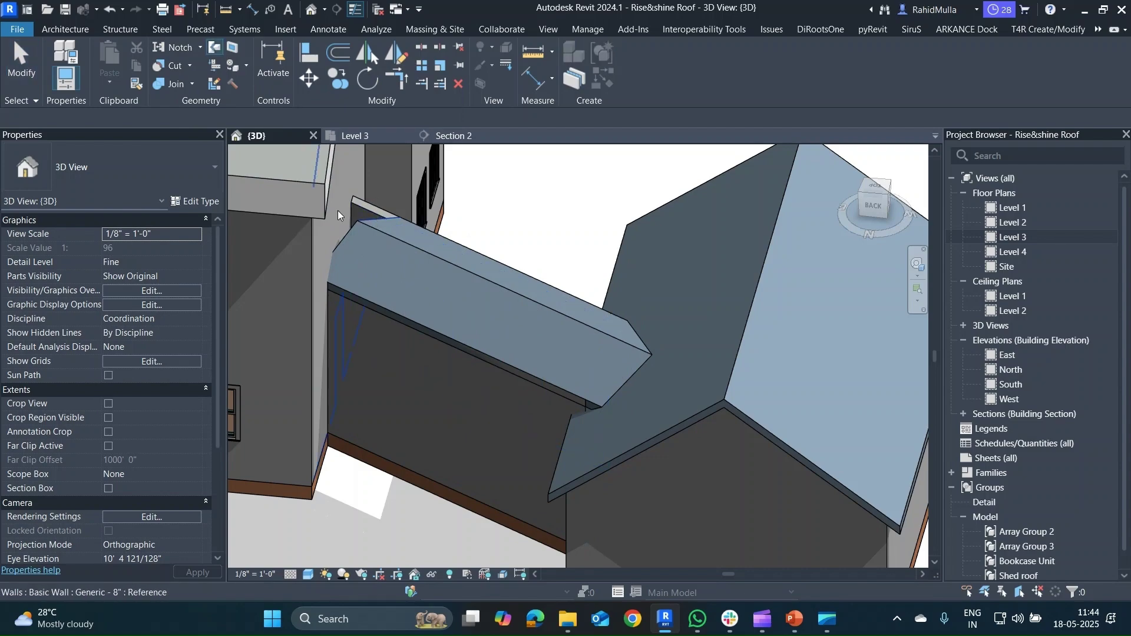
{"action": "key", "text": "Escape"}
{"action": "middle_click_drag", "start_coordinate": [398, 268], "coordinate": [477, 355], "text": "shift"}
{"action": "scroll", "coordinate": [415, 335], "scroll_direction": "down", "scroll_amount": 3}
{"action": "middle_click_drag", "start_coordinate": [426, 407], "coordinate": [618, 383]}
{"action": "scroll", "coordinate": [618, 382], "scroll_direction": "down", "scroll_amount": 4}
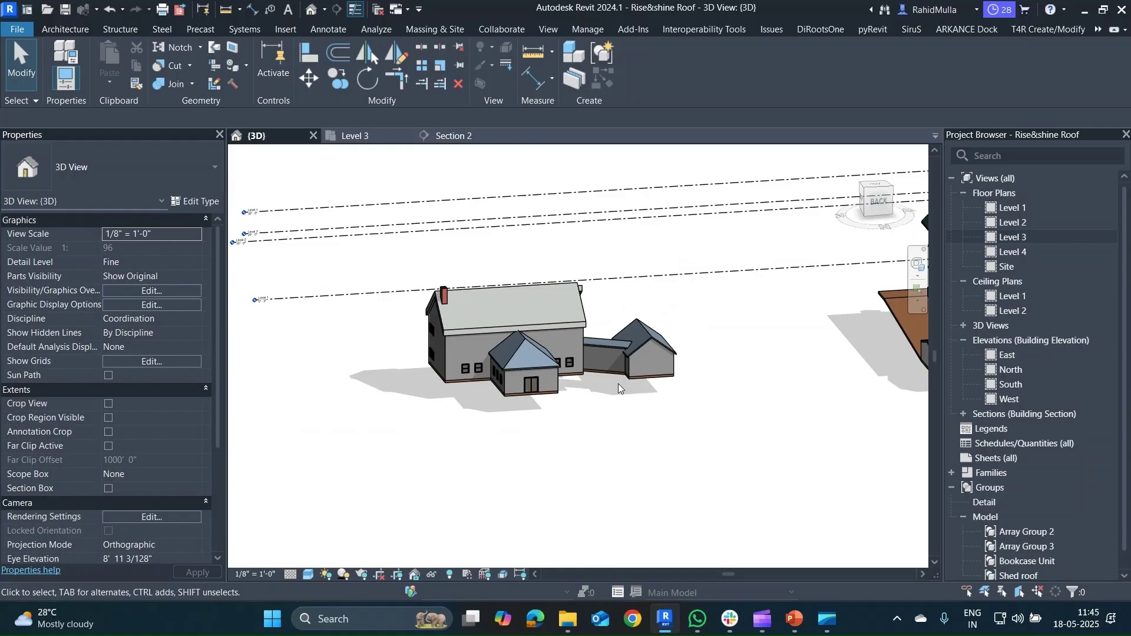
{"action": "left_click", "coordinate": [763, 619]}
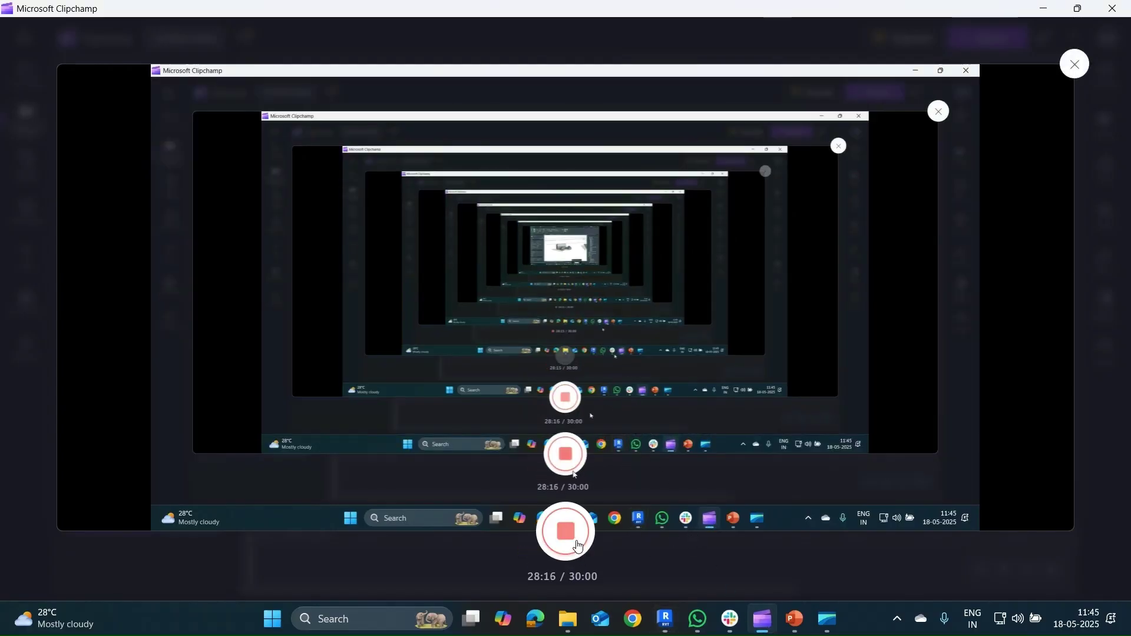